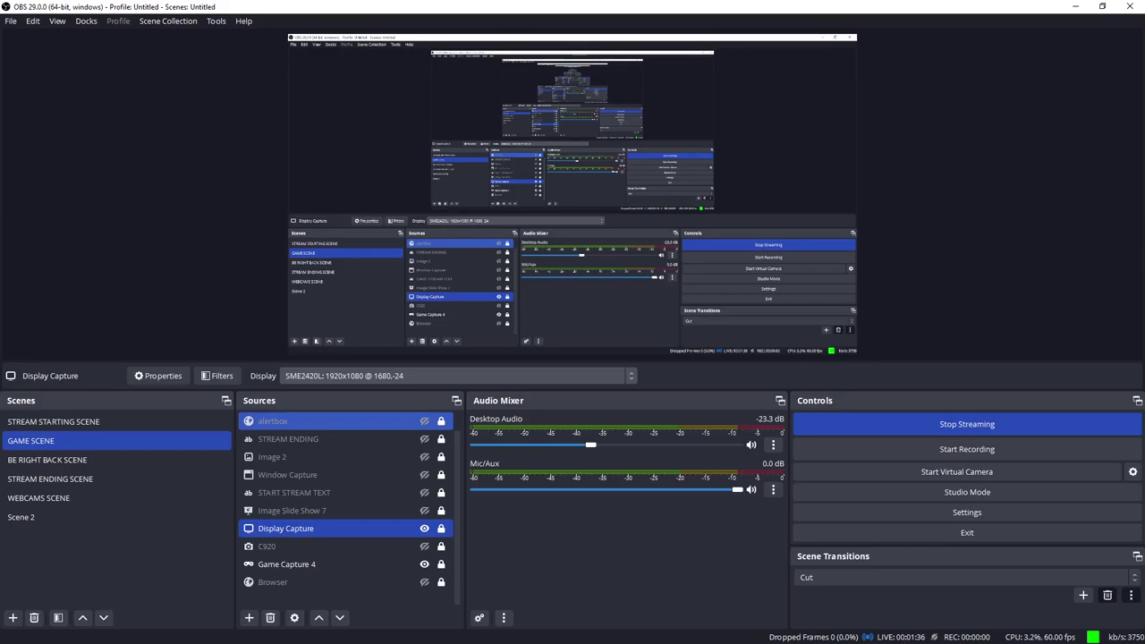
# List the monitors available for OBS display capture.
pyautogui.hotkey('alt', 'Down')
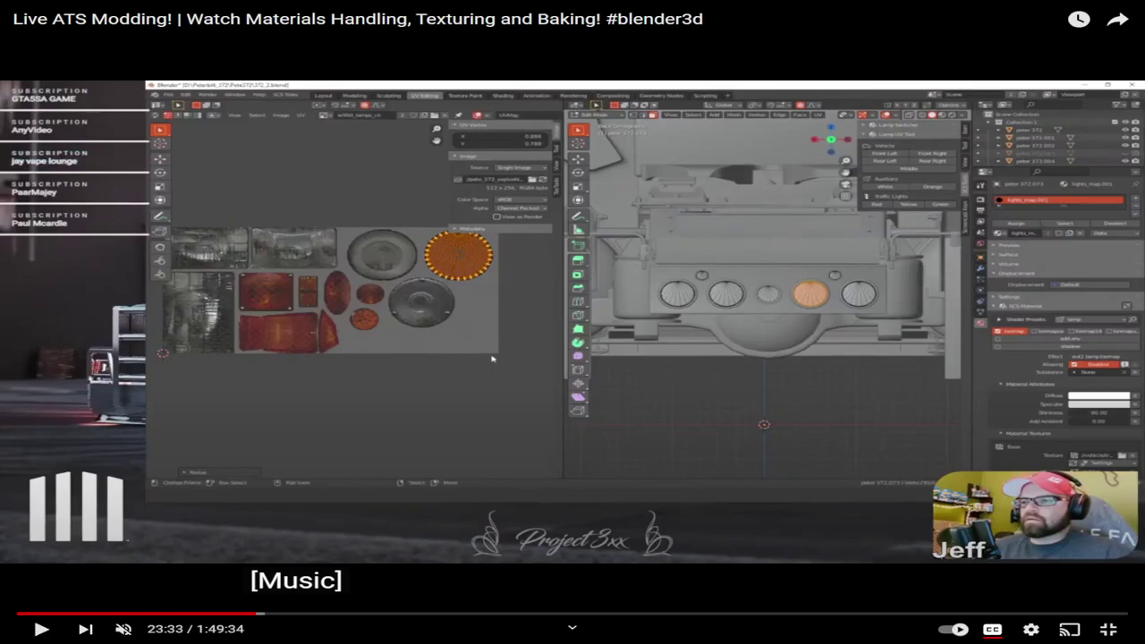
# Return to OBS, keep only Display Capture selected in Sources, and shrink OBS to the screen bottom.
pyautogui.hotkey('alt', 'Tab')
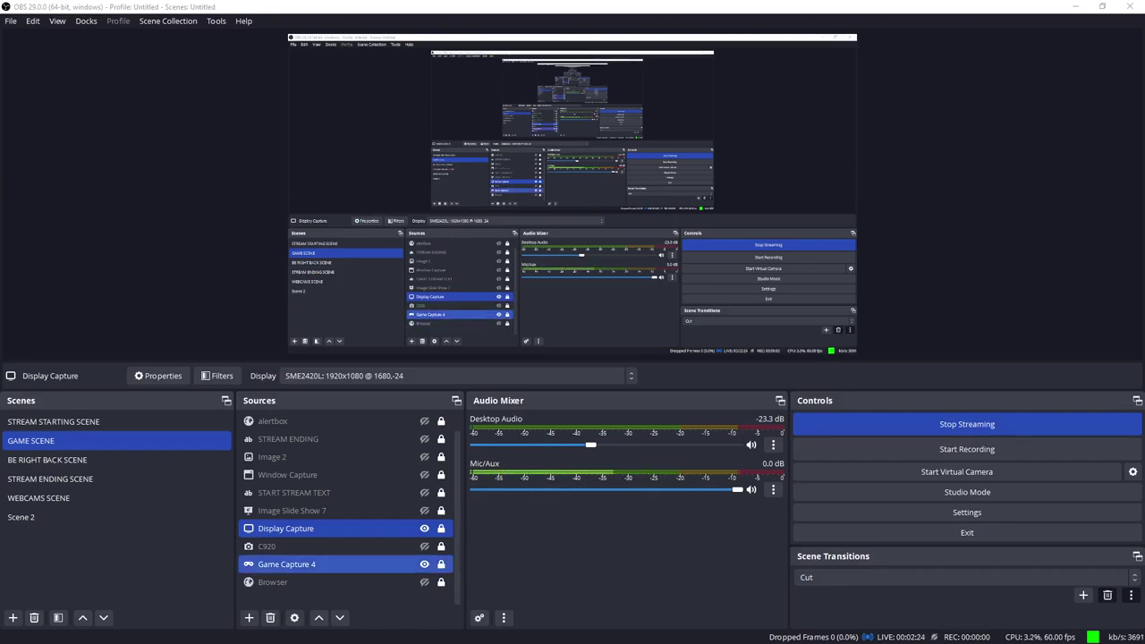
pyautogui.keyDown('ctrl'); pyautogui.click(268, 545); pyautogui.keyUp('ctrl')
pyautogui.click(286, 528)
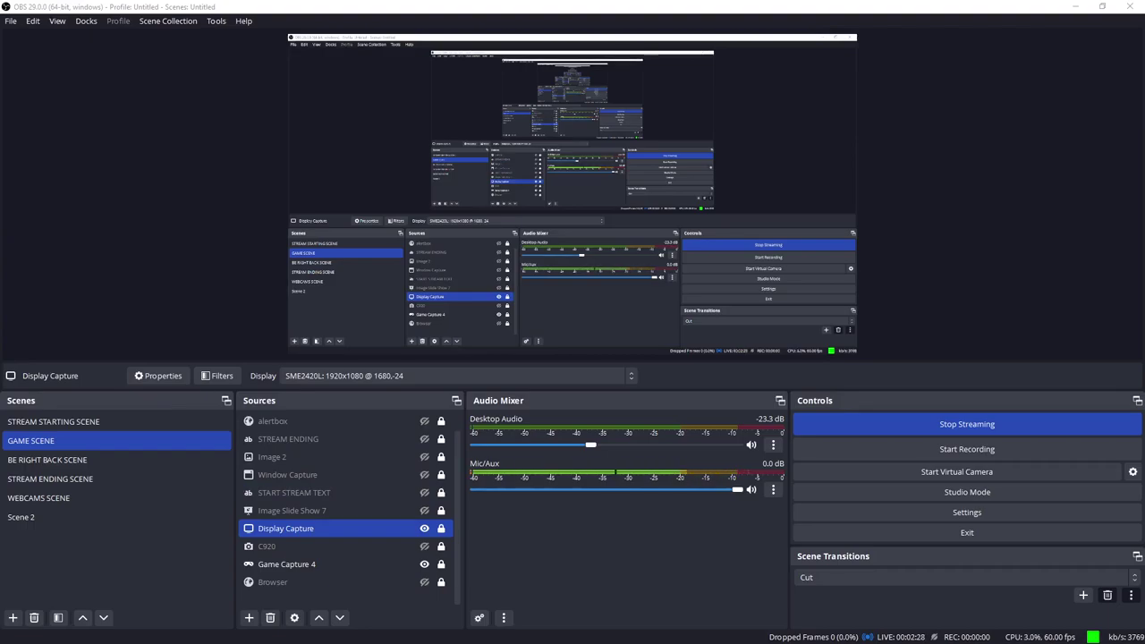
pyautogui.moveTo(636, 7); pyautogui.dragTo(619, 499)
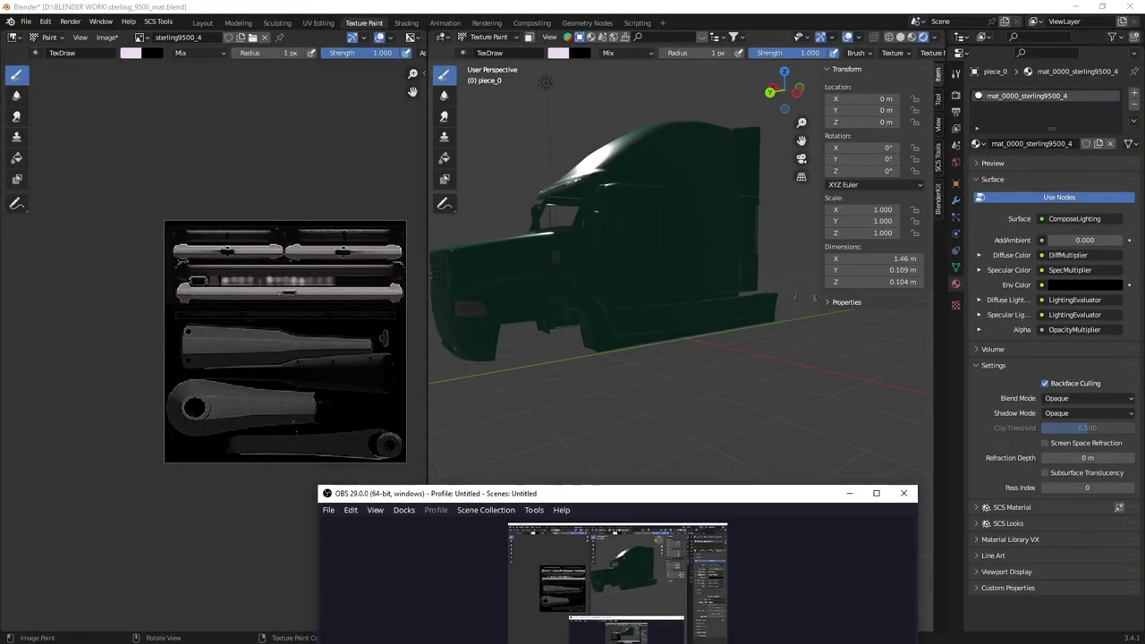
# Move the main Blender window aside to reveal the render image and archive windows.
pyautogui.moveTo(518, 7); pyautogui.dragTo(0, 114)
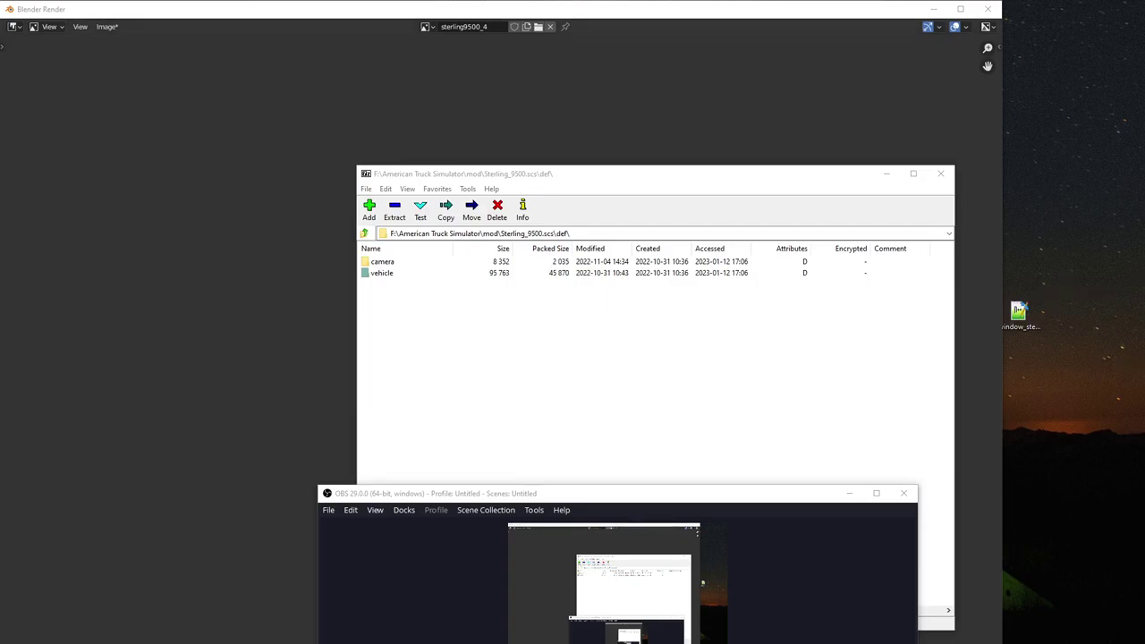
# Nudge the OBS window and bring the 7-Zip archive window forward, shifted left.
pyautogui.moveTo(683, 498); pyautogui.dragTo(711, 494)
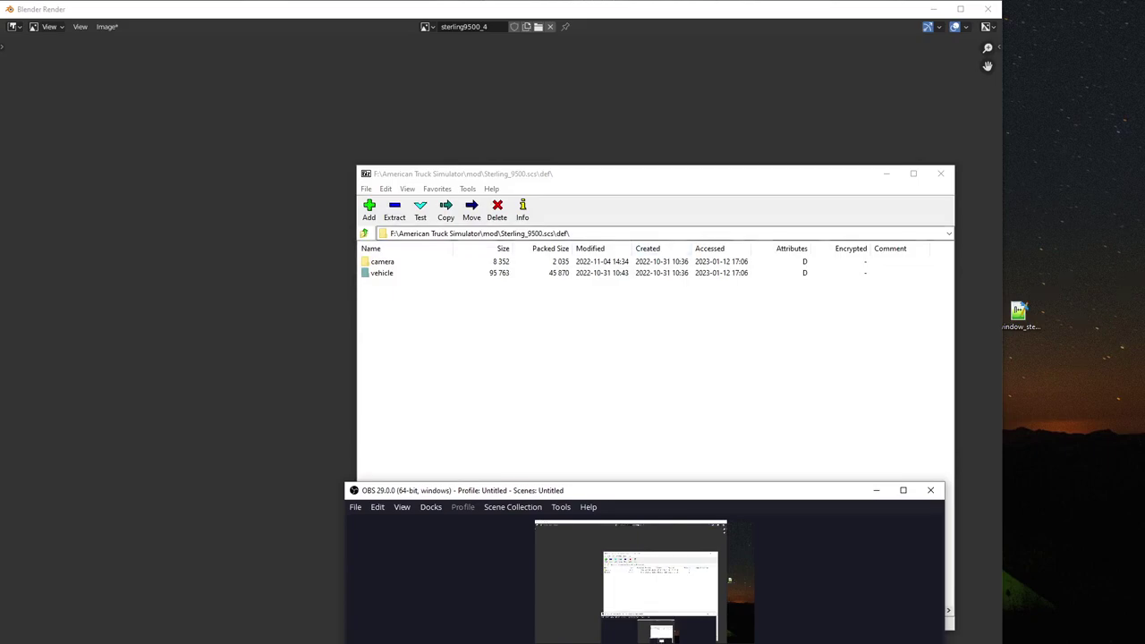
pyautogui.moveTo(573, 174); pyautogui.dragTo(0, 157)
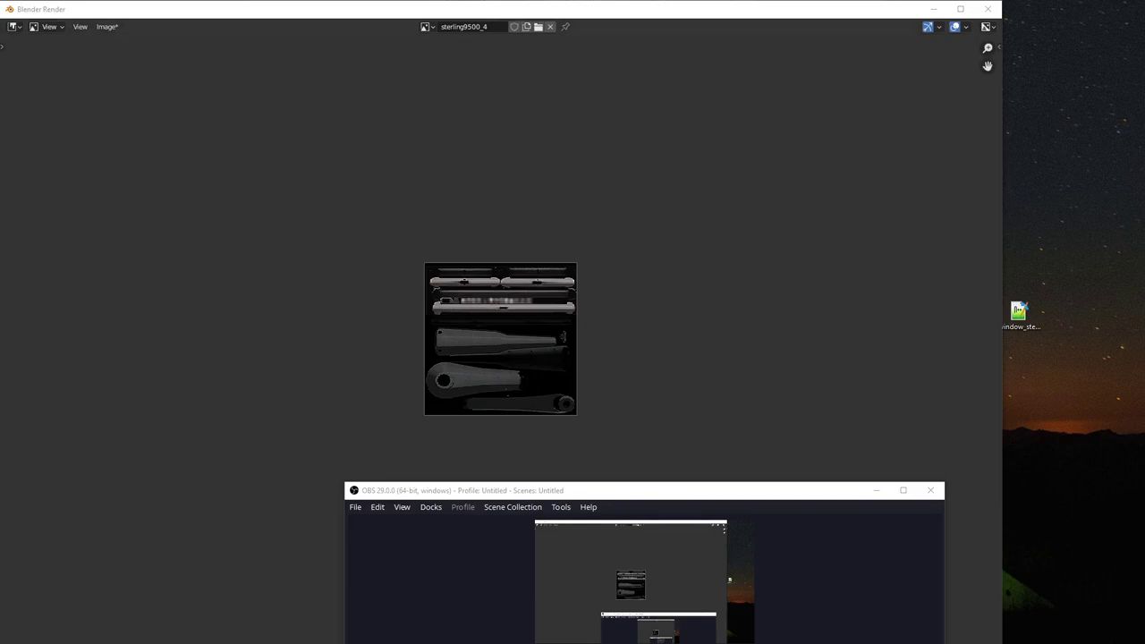
# Raise OBS into full view and check which monitor Display Capture uses before returning to Blender.
pyautogui.moveTo(631, 491); pyautogui.dragTo(548, 153)
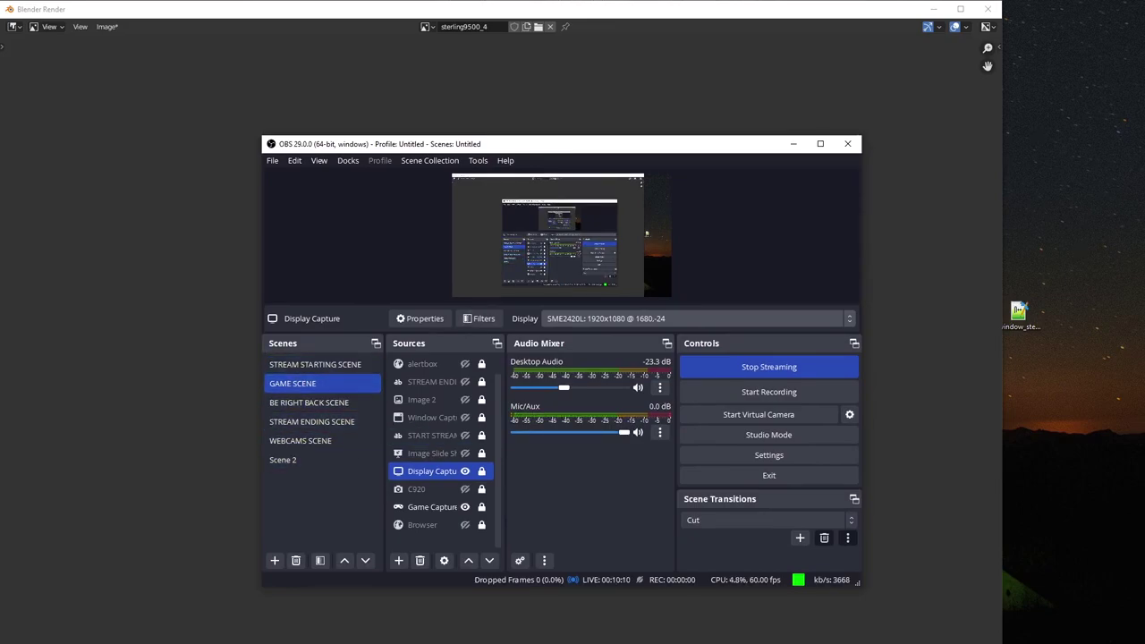
pyautogui.keyDown('ctrl'); pyautogui.click(432, 436); pyautogui.keyUp('ctrl')
pyautogui.click(432, 472)
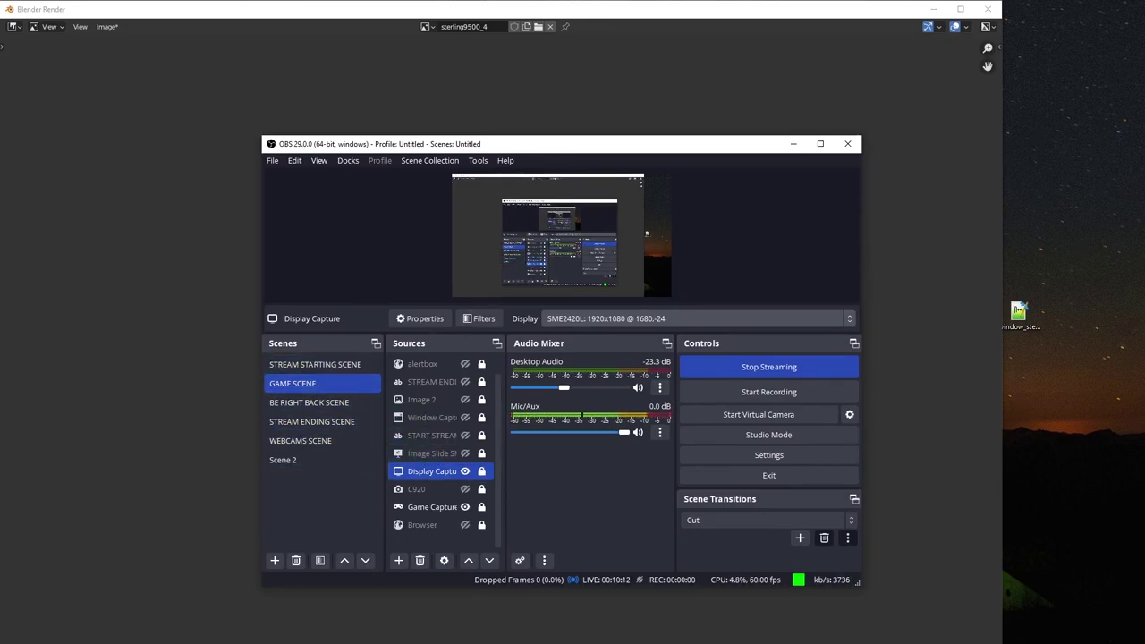
pyautogui.click(698, 319)
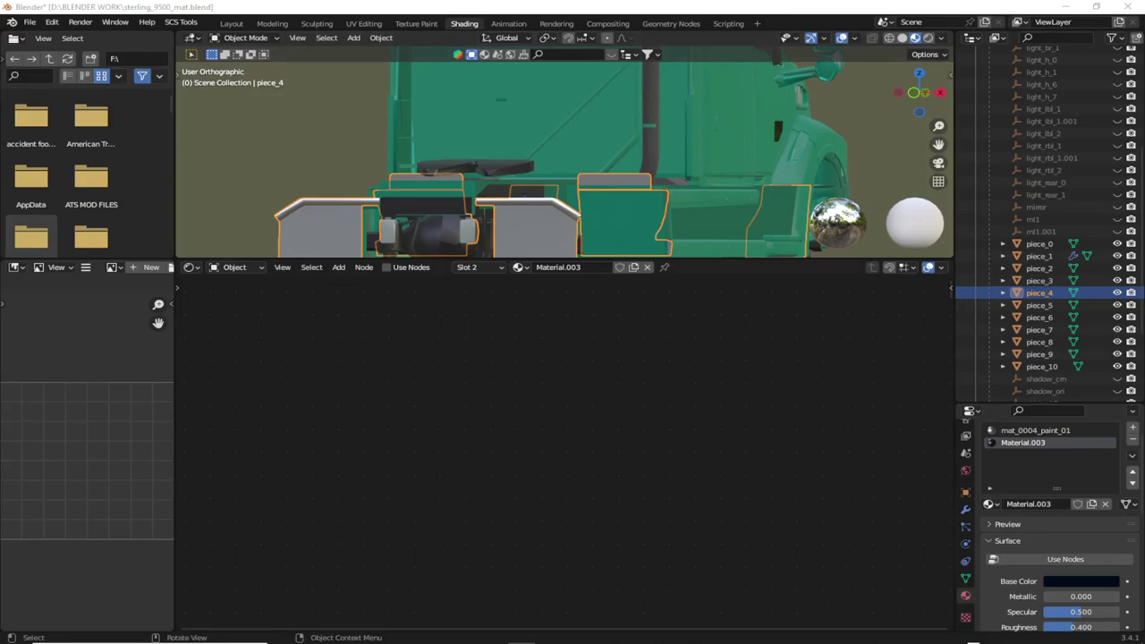
# Box-select then clear the lower cab parts, enlarge the 3D view, and select piece_2.
pyautogui.press('b')
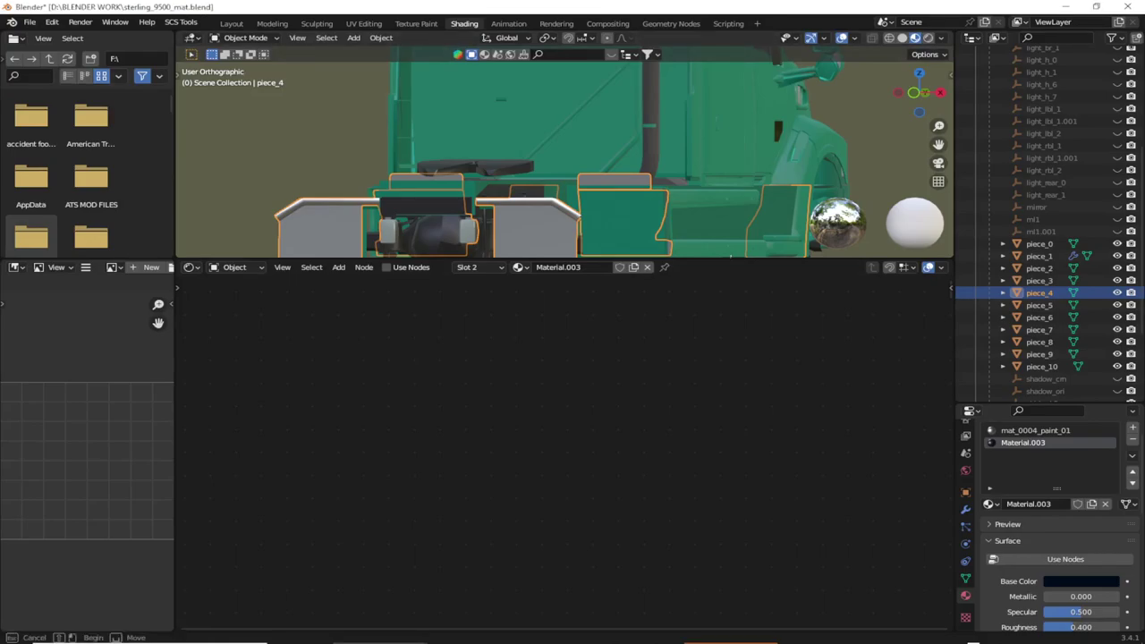
pyautogui.moveTo(268, 90); pyautogui.dragTo(805, 256)
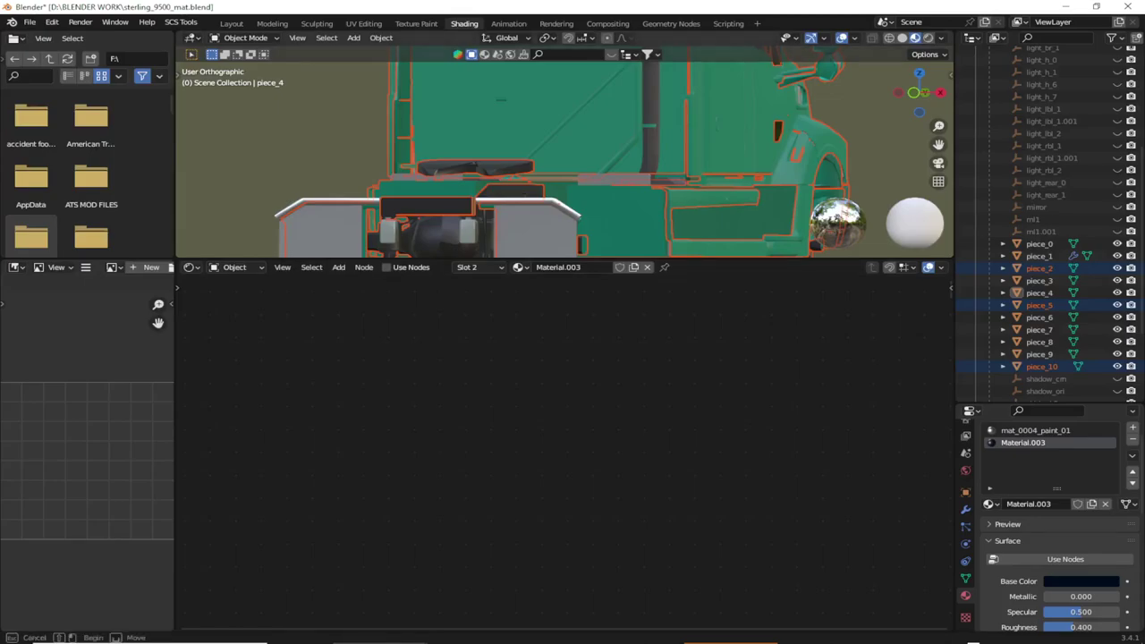
pyautogui.hotkey('alt', 'a')
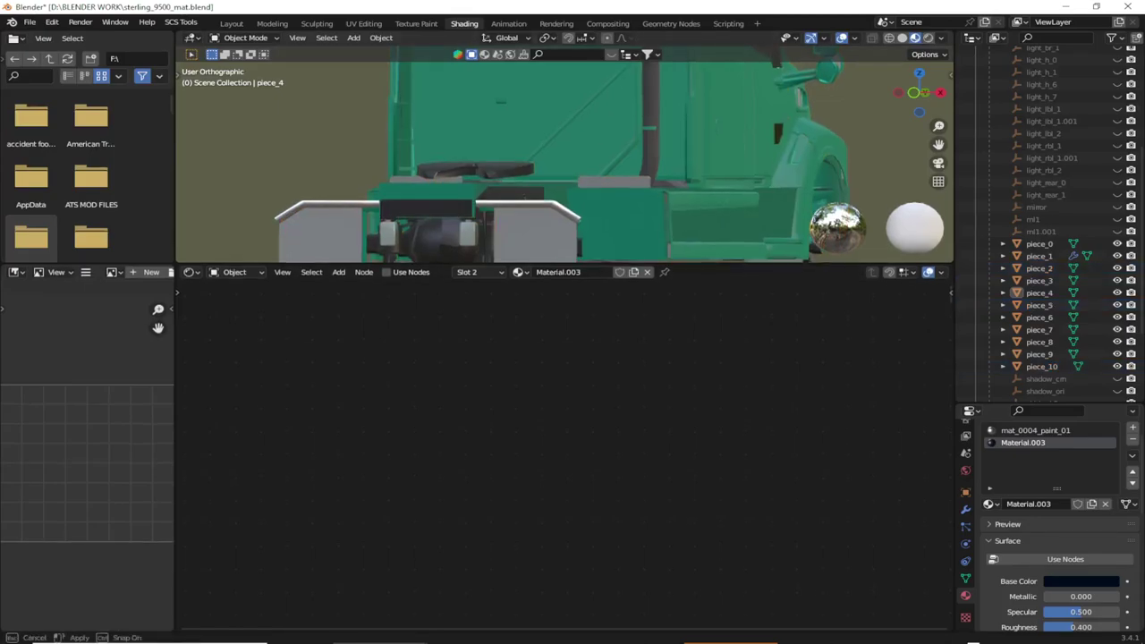
pyautogui.moveTo(563, 260); pyautogui.dragTo(563, 427)
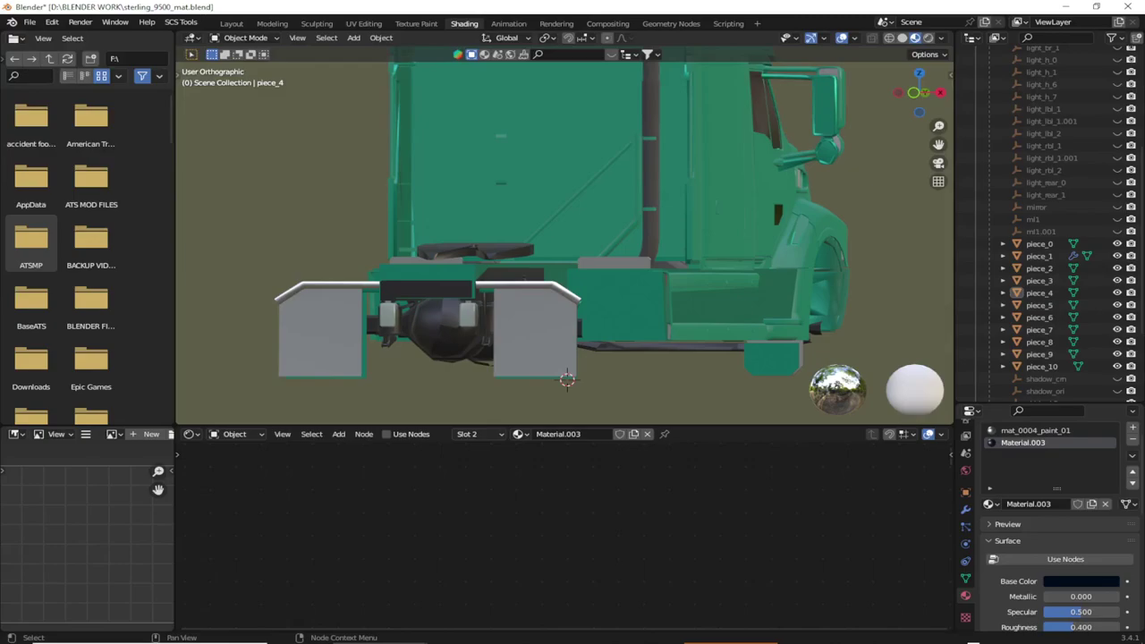
pyautogui.click(1038, 269)
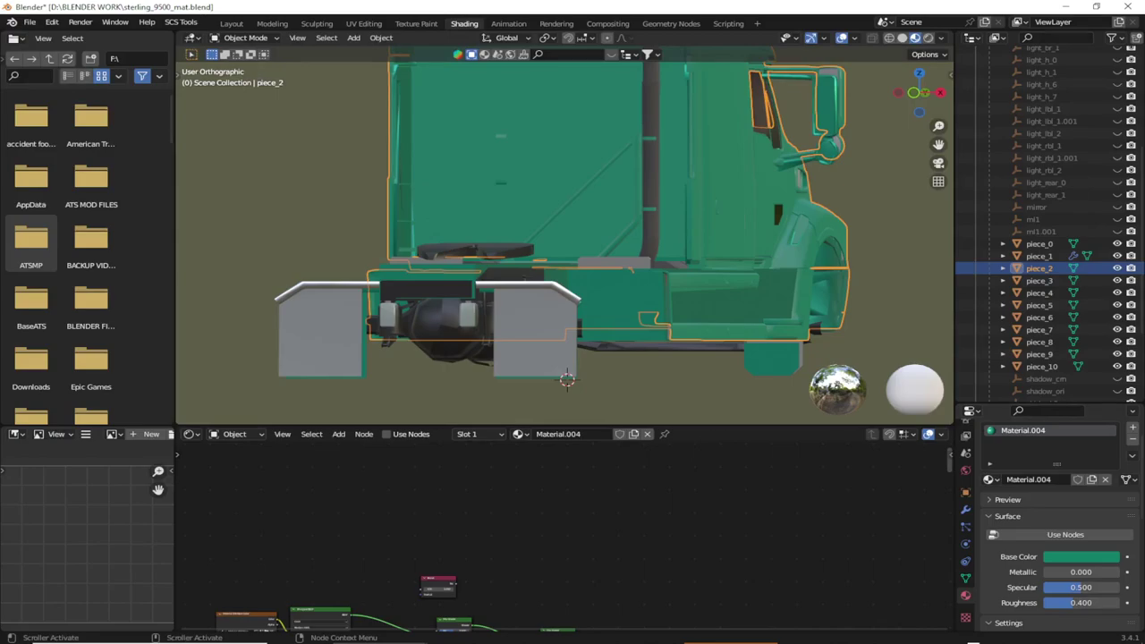
# Widen the viewport and node editor slightly and scroll around the view.
pyautogui.moveTo(955, 536); pyautogui.dragTo(972, 537)
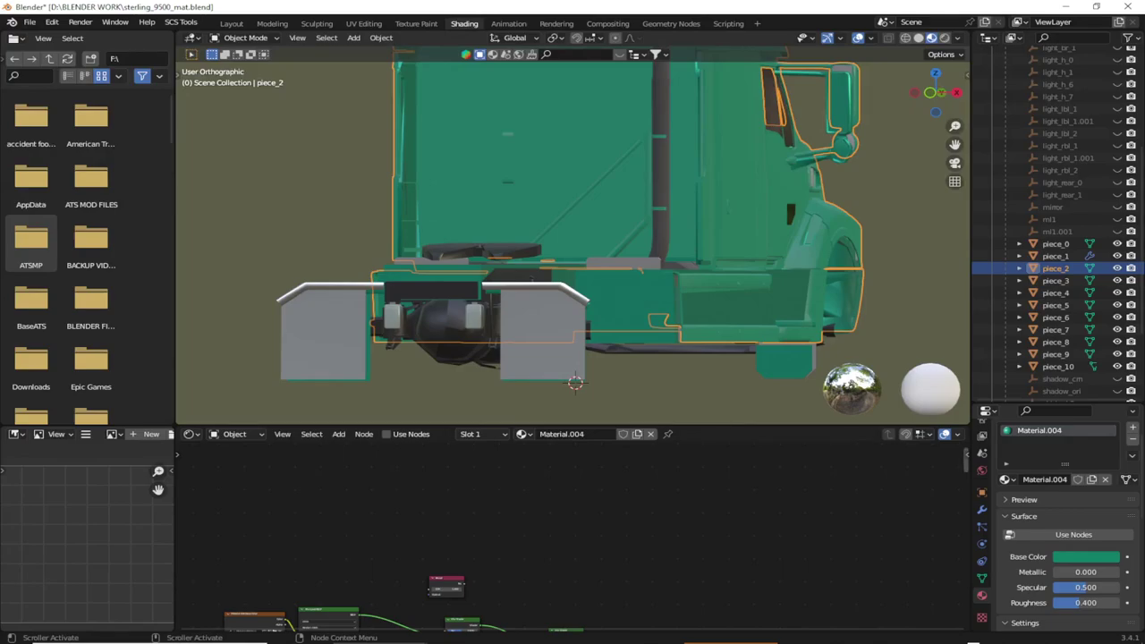
pyautogui.keyDown('shift'); pyautogui.scroll(-5, 573, 537); pyautogui.keyUp('shift')
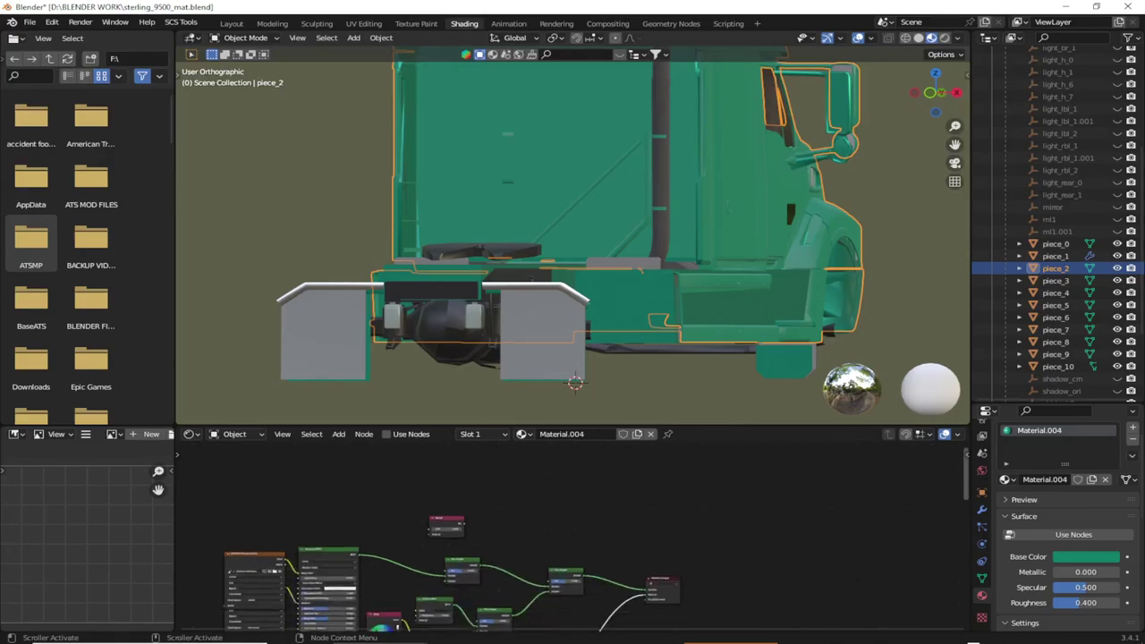
pyautogui.keyDown('shift'); pyautogui.scroll(-5, 572, 537); pyautogui.keyUp('shift')
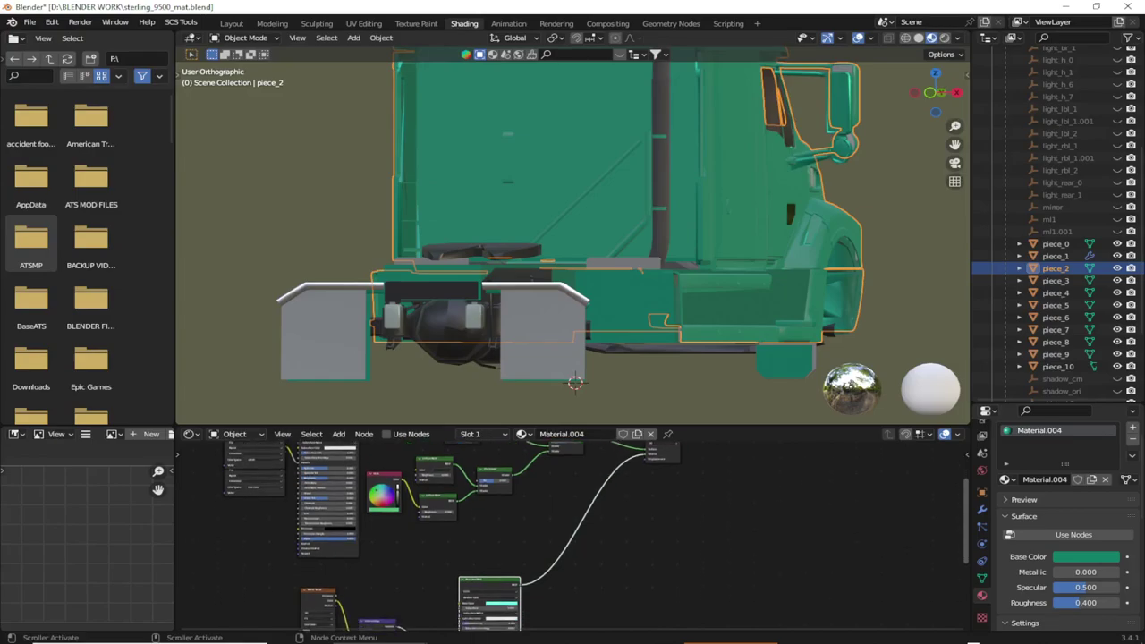
pyautogui.keyDown('shift'); pyautogui.scroll(3, 573, 536); pyautogui.keyUp('shift')
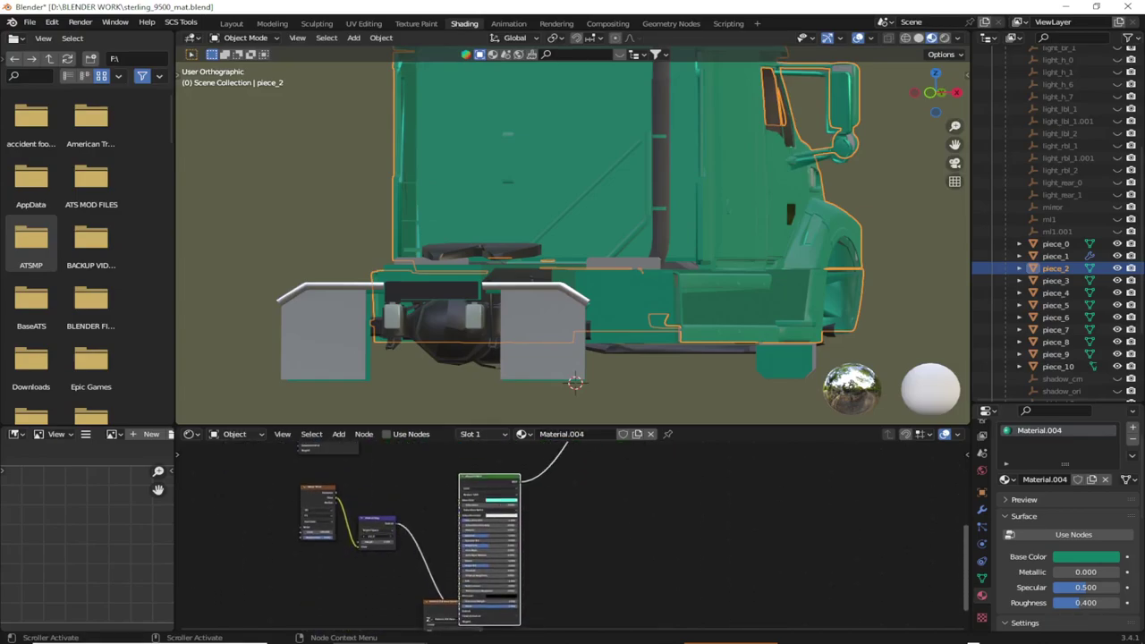
pyautogui.keyDown('ctrl'); pyautogui.hscroll(4, 573, 536); pyautogui.keyUp('ctrl')
pyautogui.keyDown('shift'); pyautogui.scroll(-2, 573, 536); pyautogui.keyUp('shift')
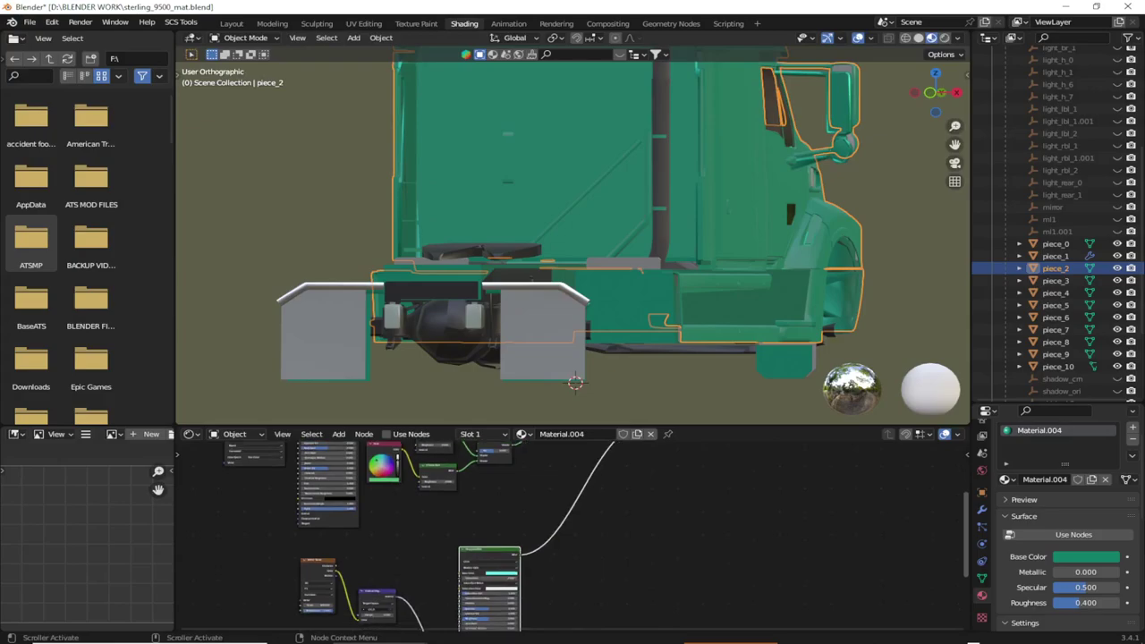
pyautogui.keyDown('shift'); pyautogui.scroll(1, 573, 537); pyautogui.keyUp('shift')
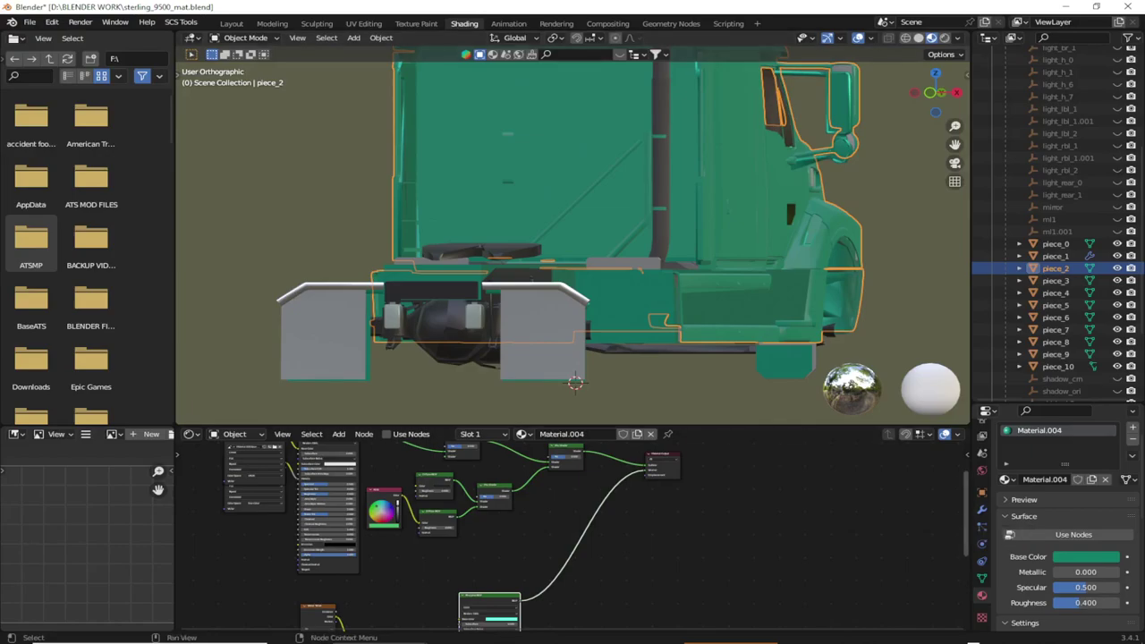
# Deselect everything and orbit the truck from its rear to a side view.
pyautogui.keyDown('shift'); pyautogui.scroll(-5, 573, 536); pyautogui.keyUp('shift')
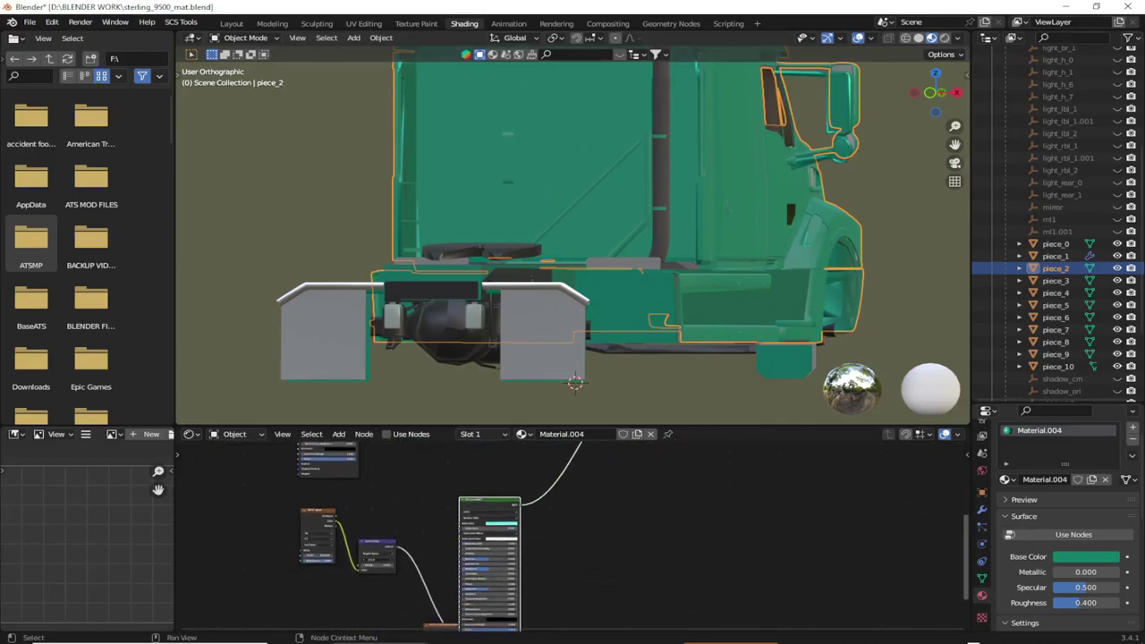
pyautogui.keyDown('shift'); pyautogui.scroll(-2, 573, 536); pyautogui.keyUp('shift')
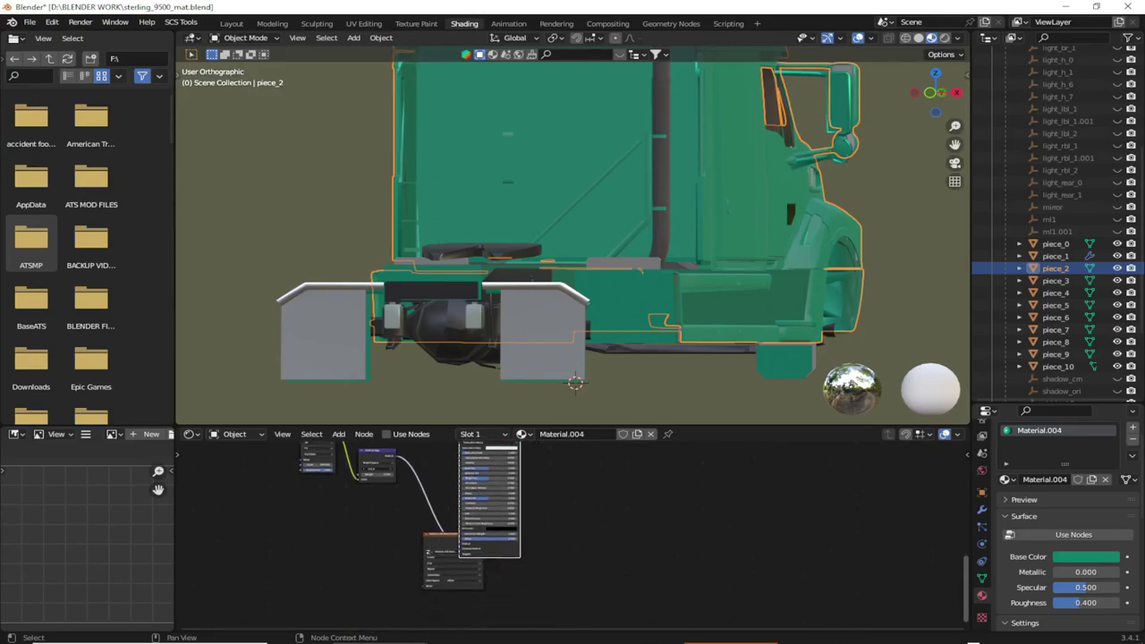
pyautogui.keyDown('shift'); pyautogui.scroll(4, 573, 537); pyautogui.keyUp('shift')
pyautogui.keyDown('shift'); pyautogui.scroll(5, 573, 537); pyautogui.keyUp('shift')
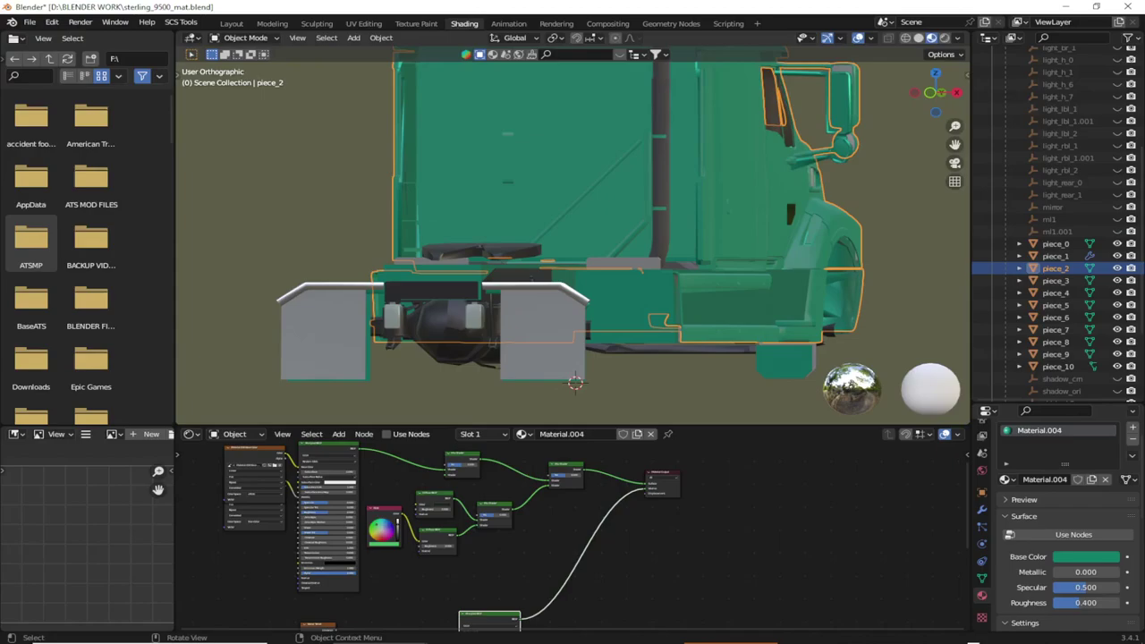
pyautogui.hotkey('alt', 'a')
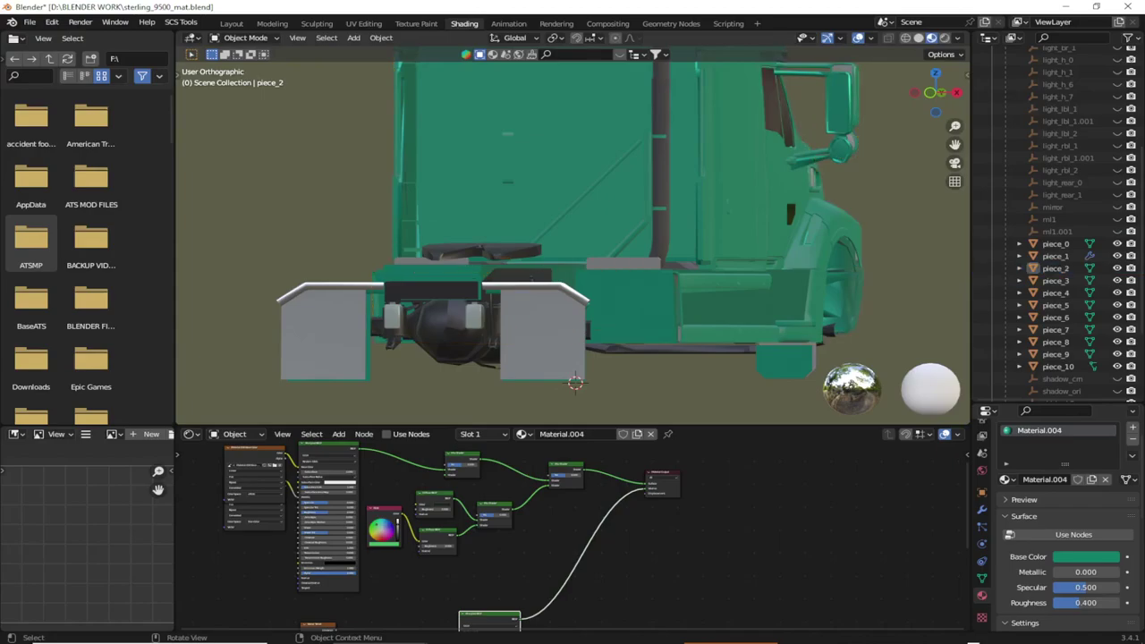
pyautogui.moveTo(575, 382); pyautogui.dragTo(542, 383, button='middle')
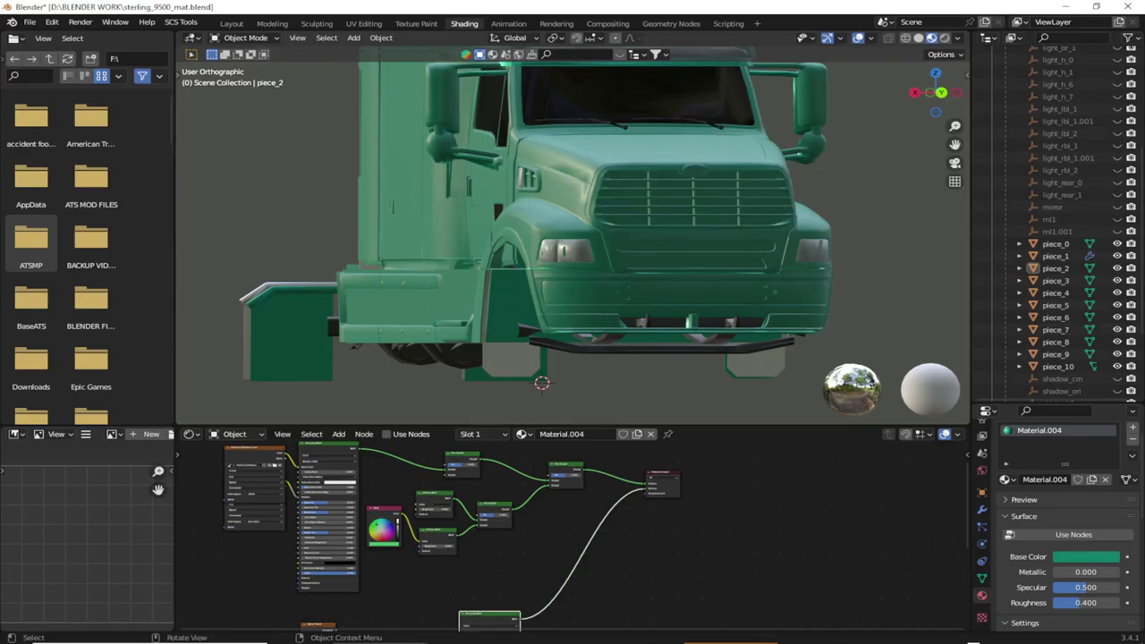
# Cycle through Layout, Modeling, Sculpting, UV Editing and Texture Paint workspaces, ending in Shading.
pyautogui.click(232, 23)
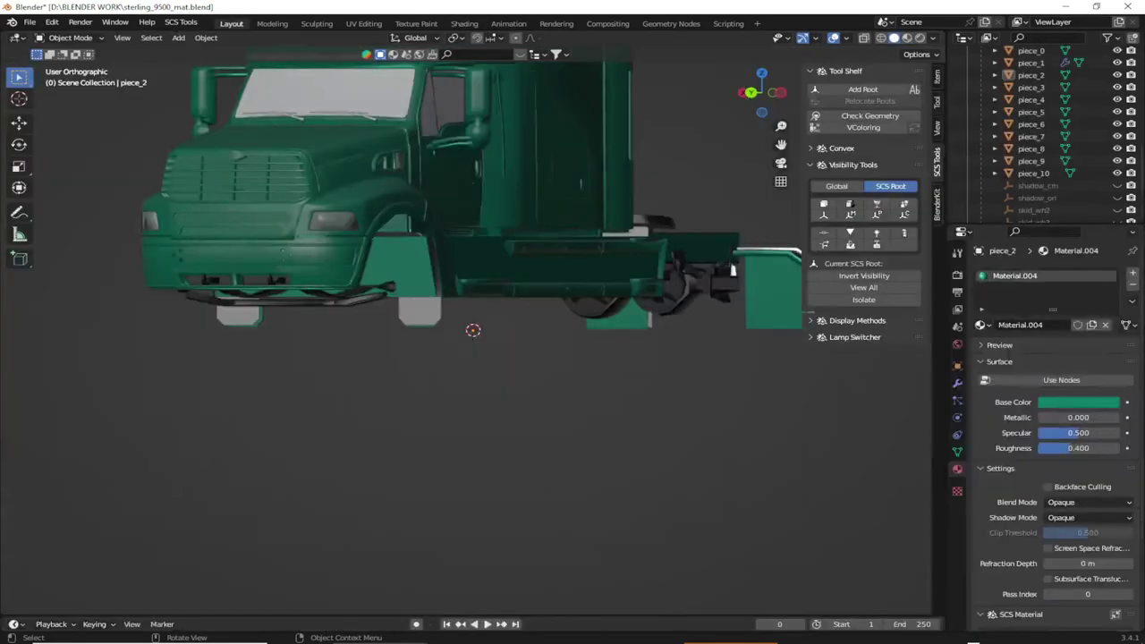
pyautogui.click(271, 24)
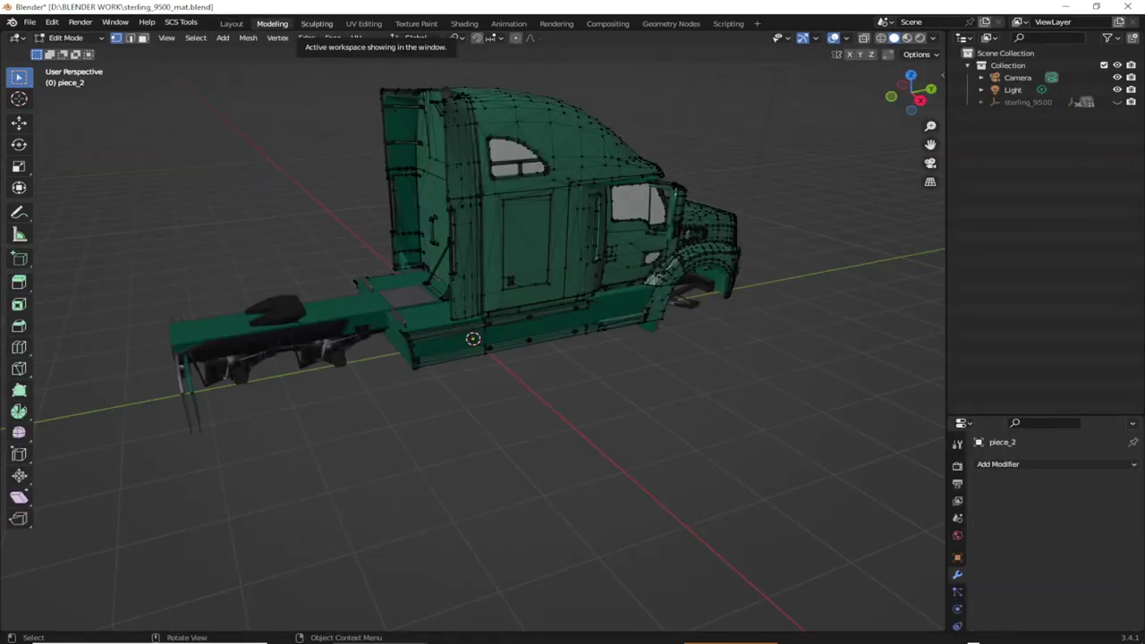
pyautogui.click(315, 23)
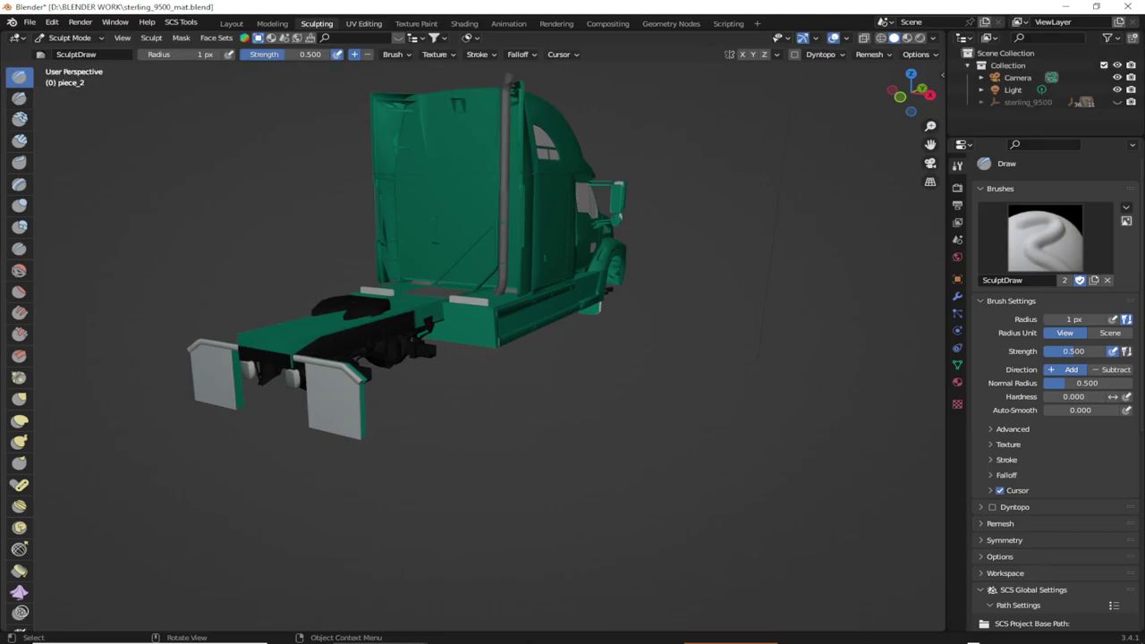
pyautogui.click(363, 23)
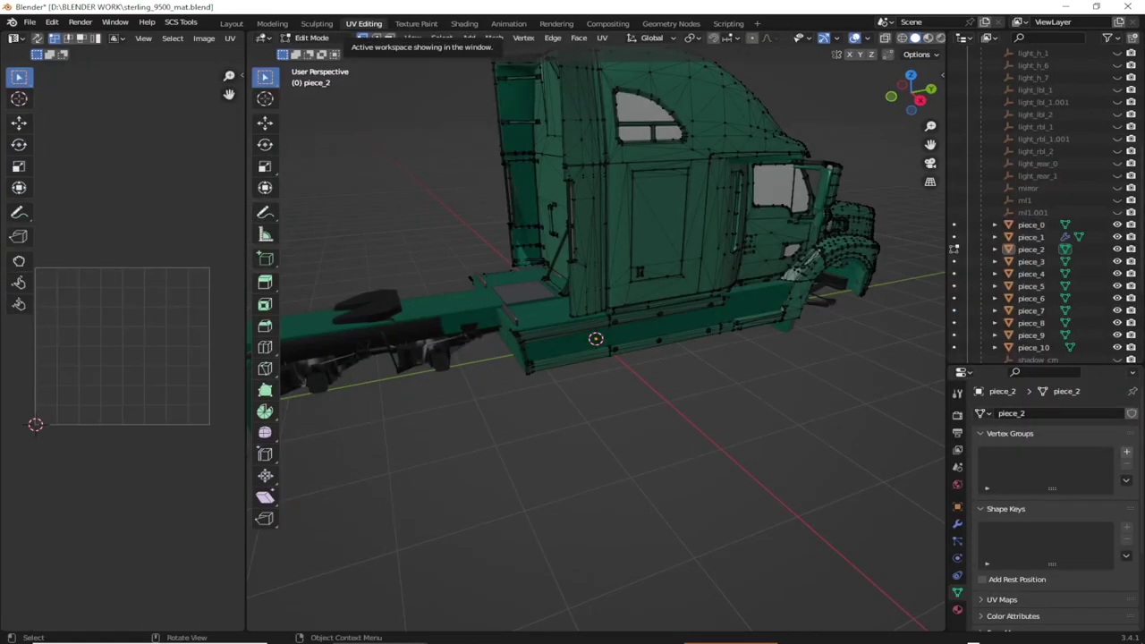
pyautogui.click(416, 23)
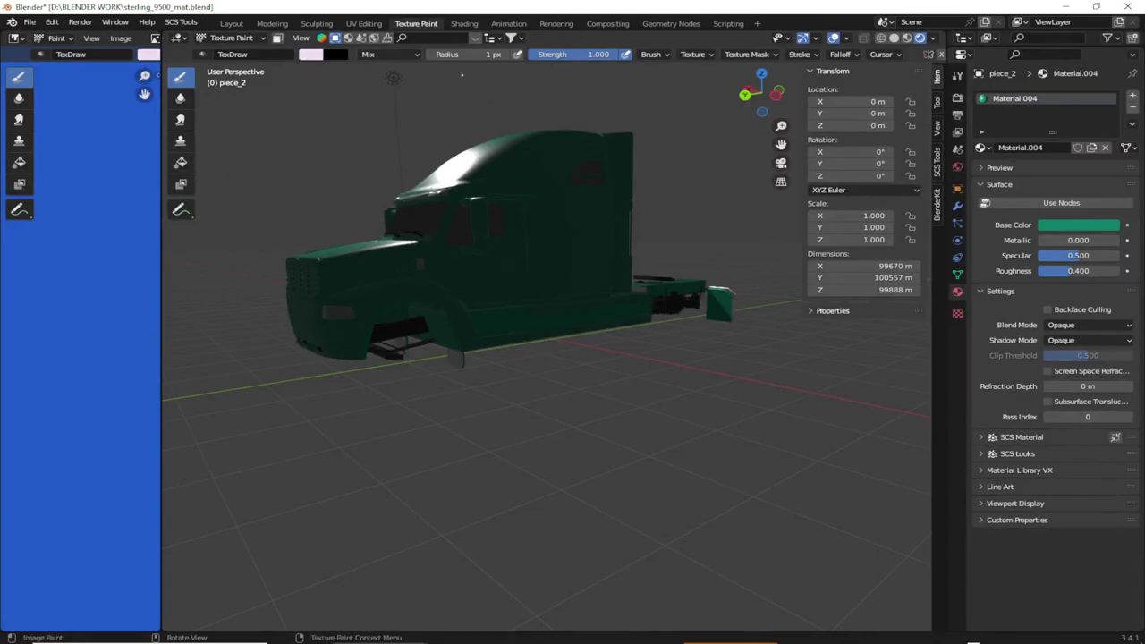
pyautogui.click(463, 23)
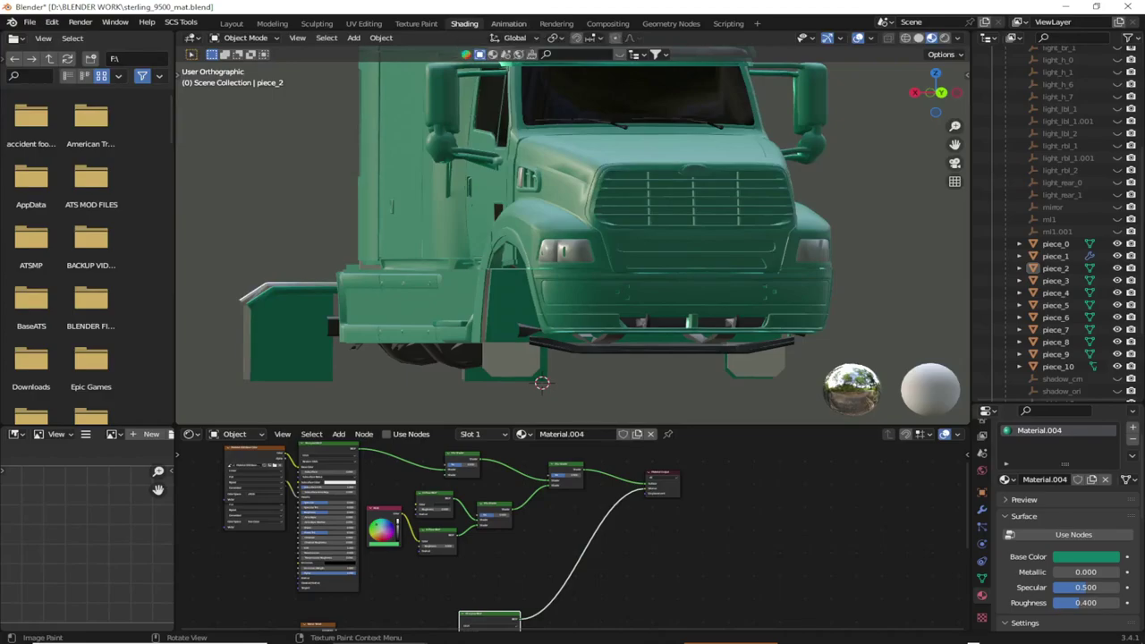
# Switch from Shading to the Animation workspace with Ctrl+PageDown.
pyautogui.hotkey('ctrl', 'pagedown')
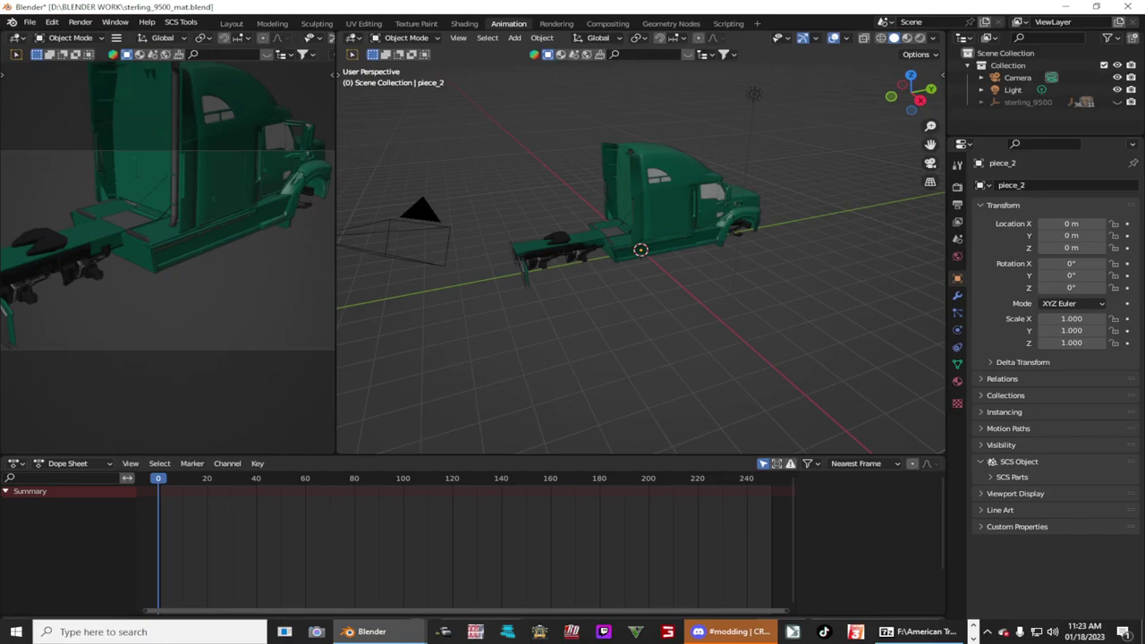
# Step through Rendering, Compositing, Modeling, Sculpting and UV Editing workspaces to Texture Paint.
pyautogui.click(556, 23)
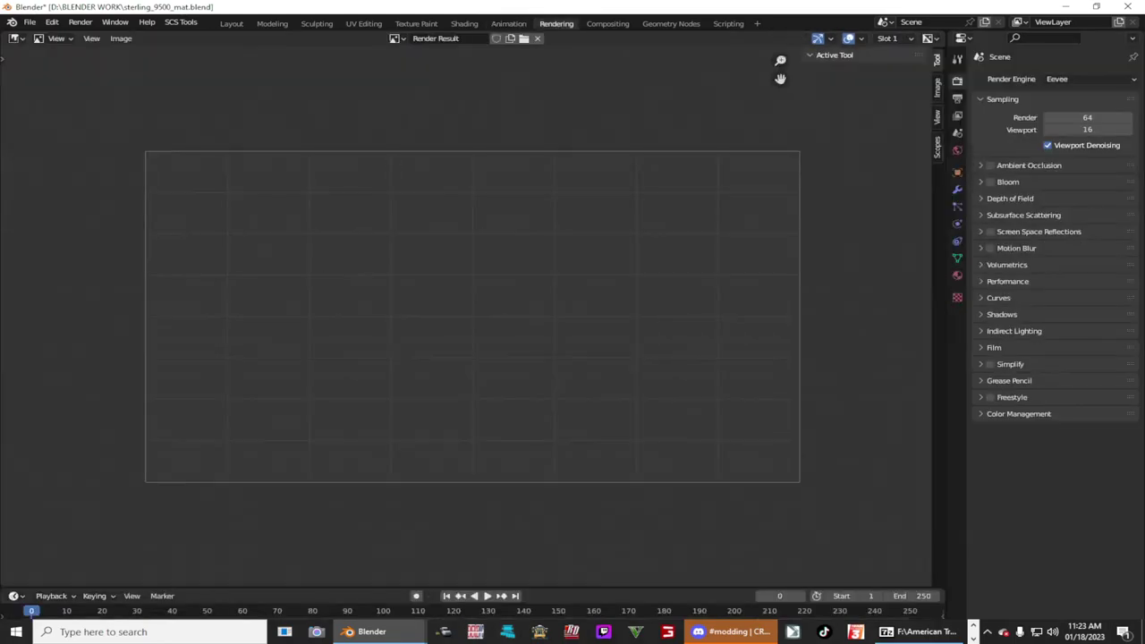
pyautogui.hotkey('ctrl', 'pagedown')
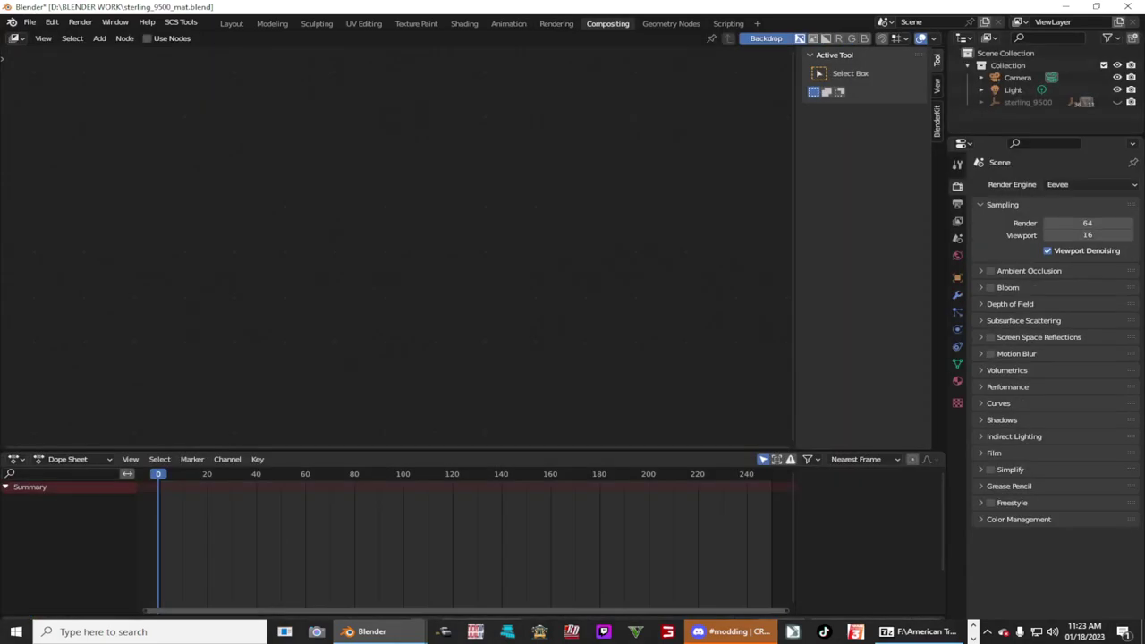
pyautogui.click(272, 23)
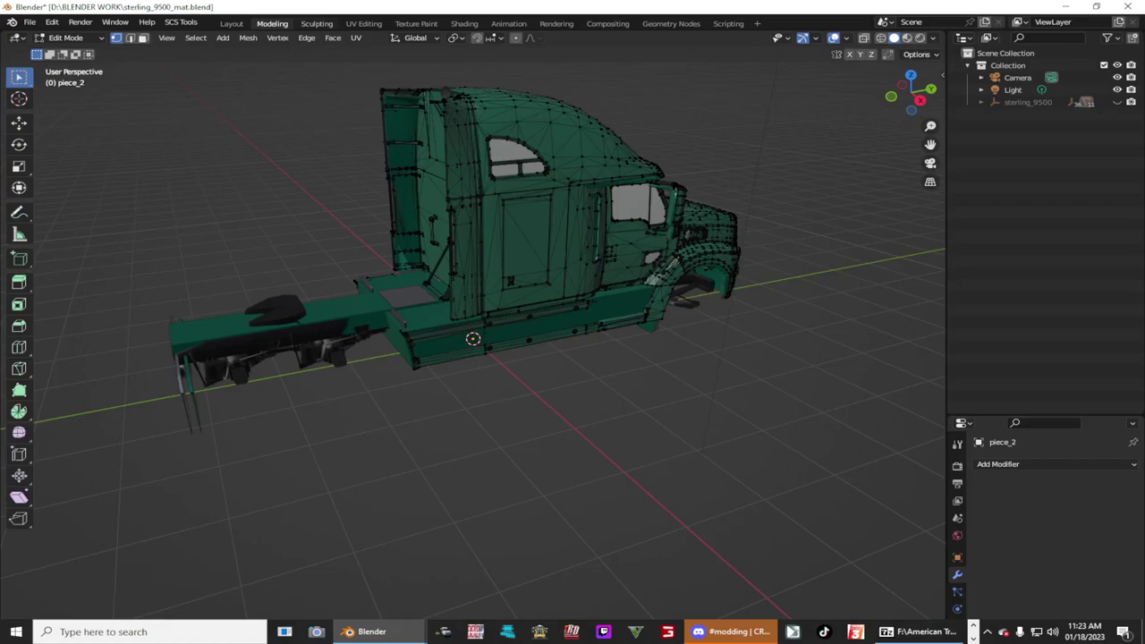
pyautogui.click(317, 23)
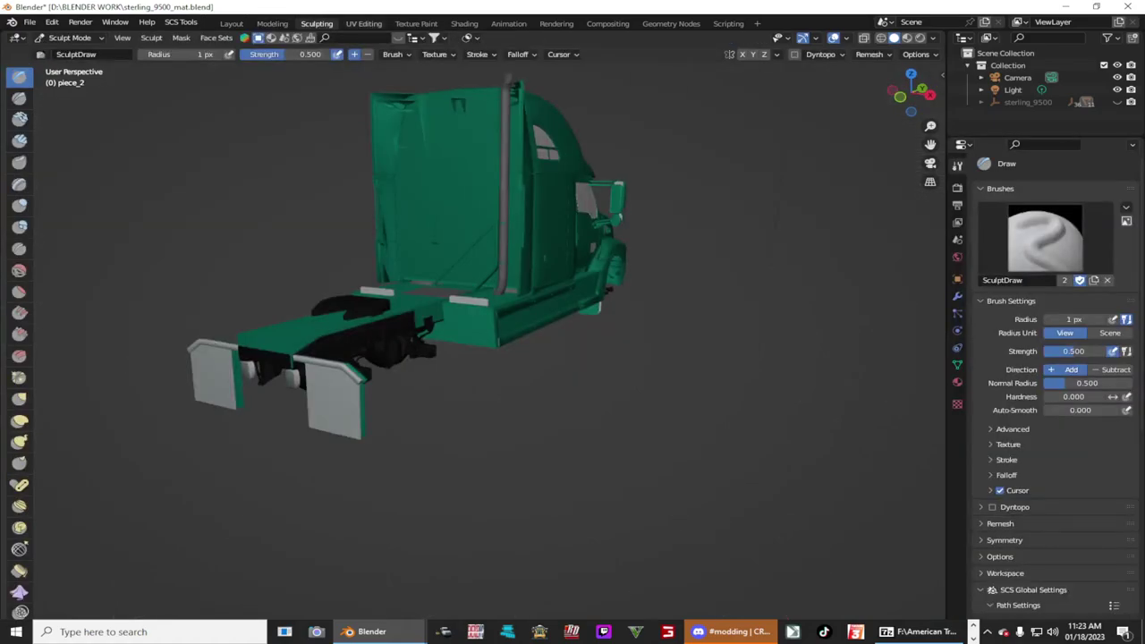
pyautogui.click(363, 24)
pyautogui.click(416, 23)
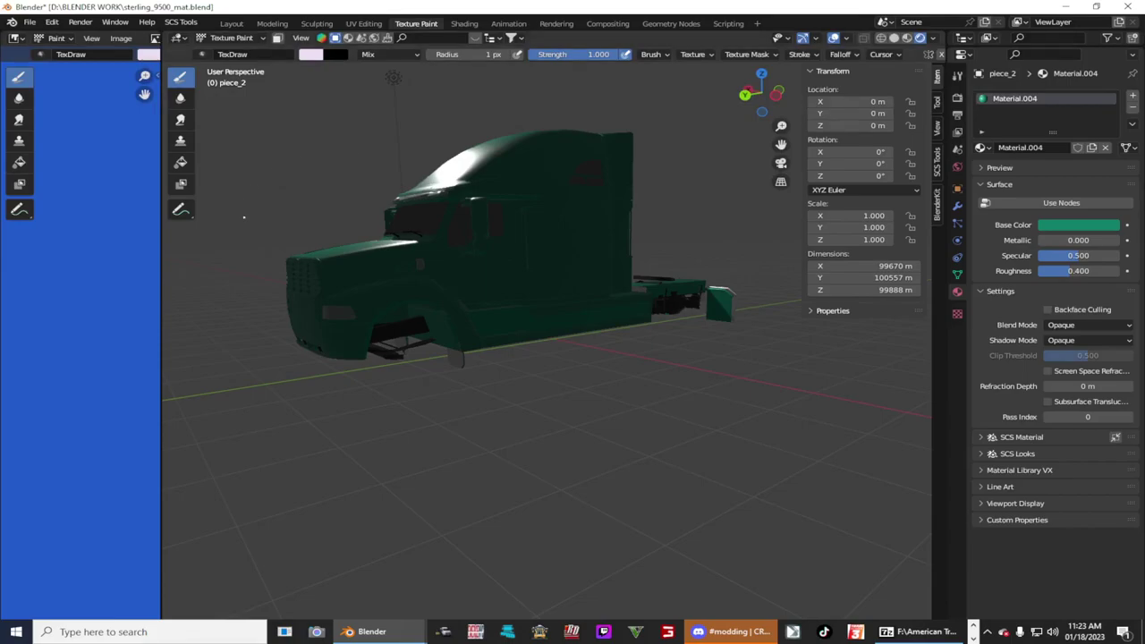
# Orbit to the truck's other side, zoom in, and switch to the Rendering workspace.
pyautogui.moveTo(243, 216)
pyautogui.mouseDown(button='middle')
pyautogui.moveTo(268, 148)
pyautogui.moveTo(243, 217)
pyautogui.mouseUp(button='middle')
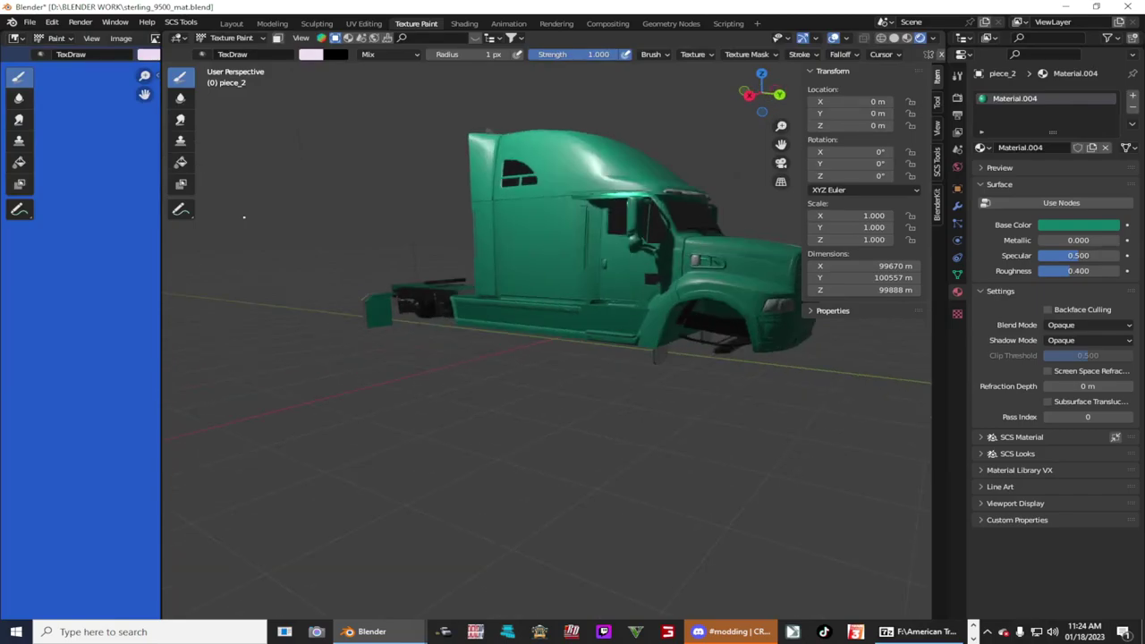
pyautogui.scroll(4, 309, 217)
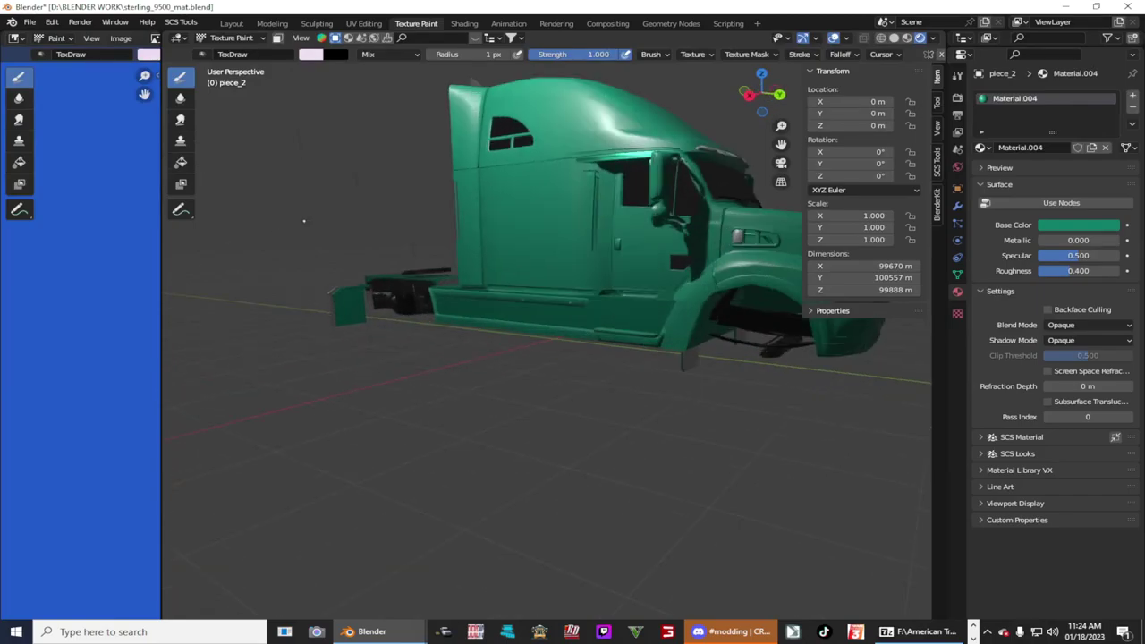
pyautogui.scroll(2, 301, 224)
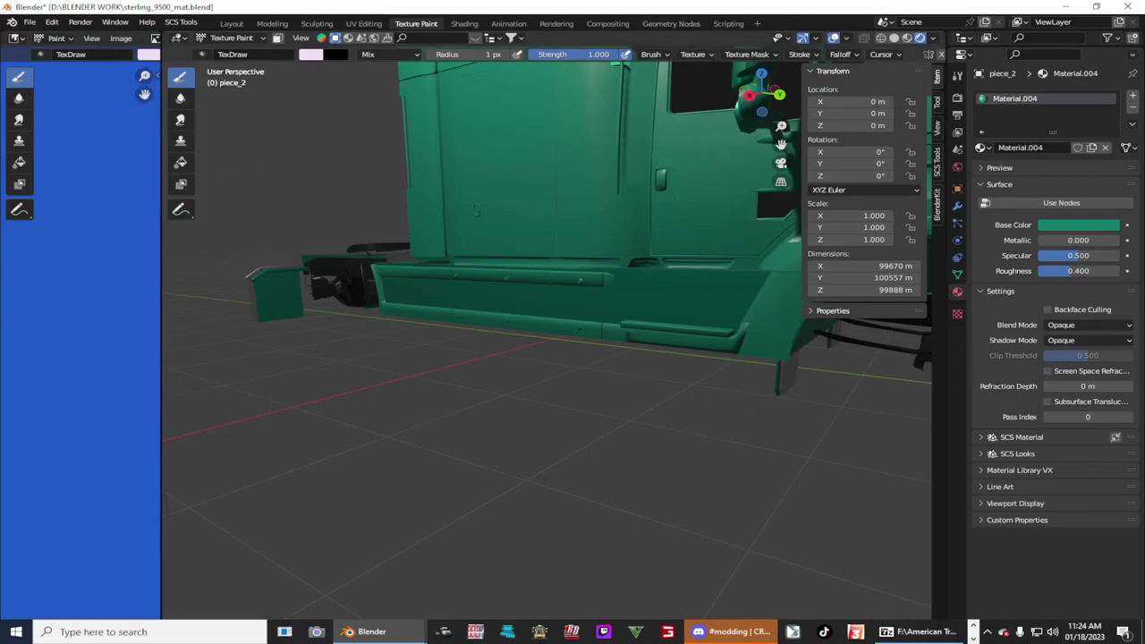
pyautogui.click(556, 23)
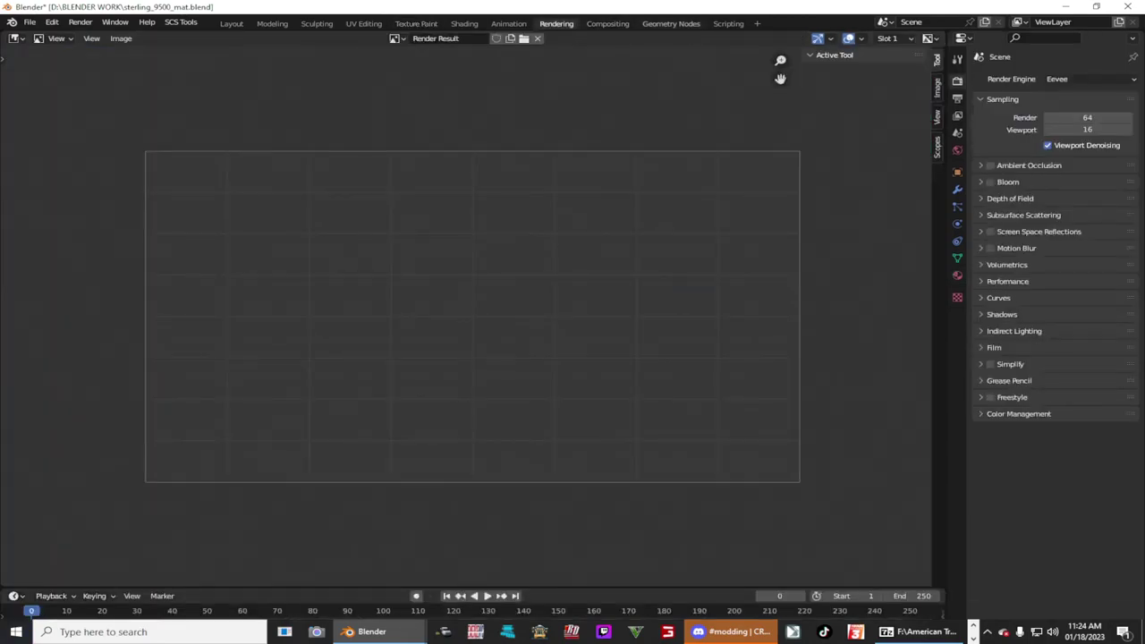
# Visit the Scripting workspace, scroll its Info log, and return to Texture Paint.
pyautogui.click(728, 24)
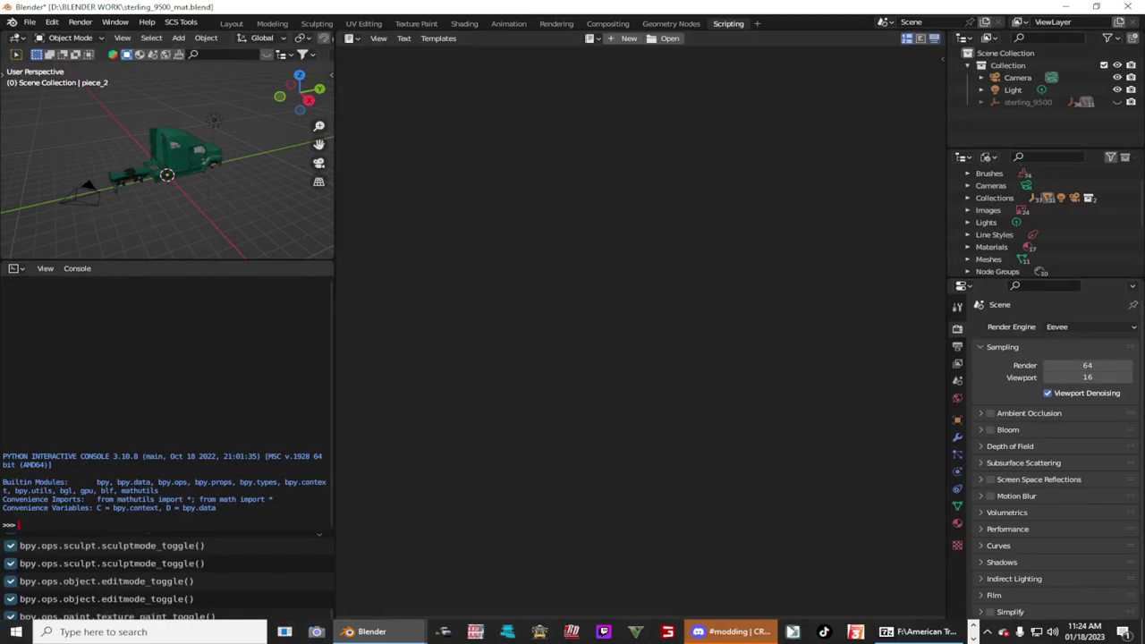
pyautogui.scroll(-1, 168, 581)
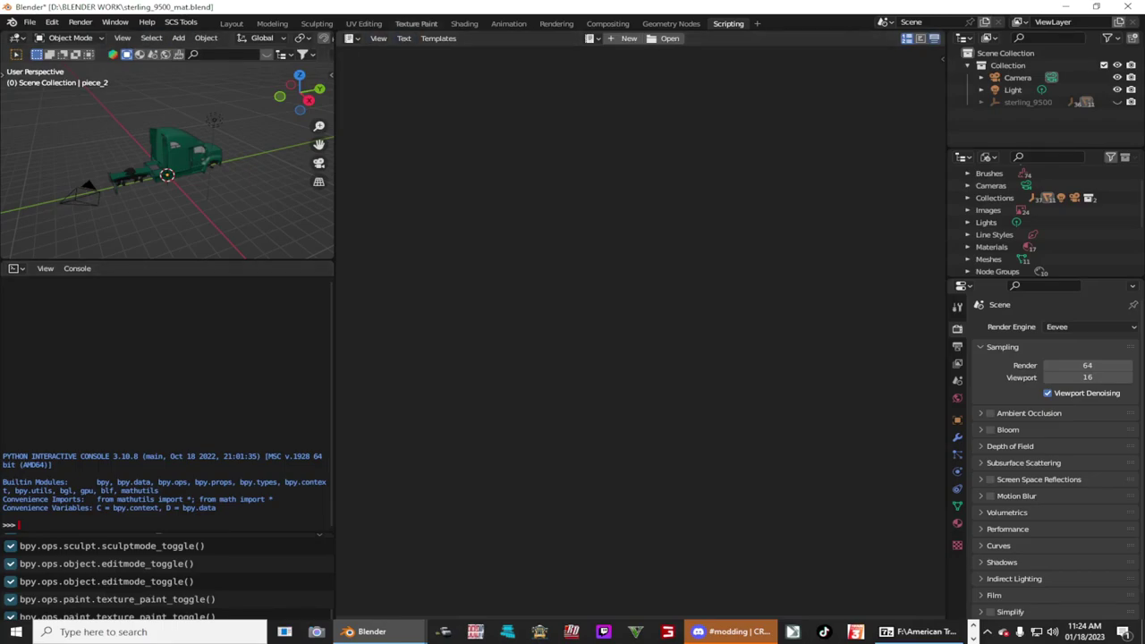
pyautogui.click(416, 24)
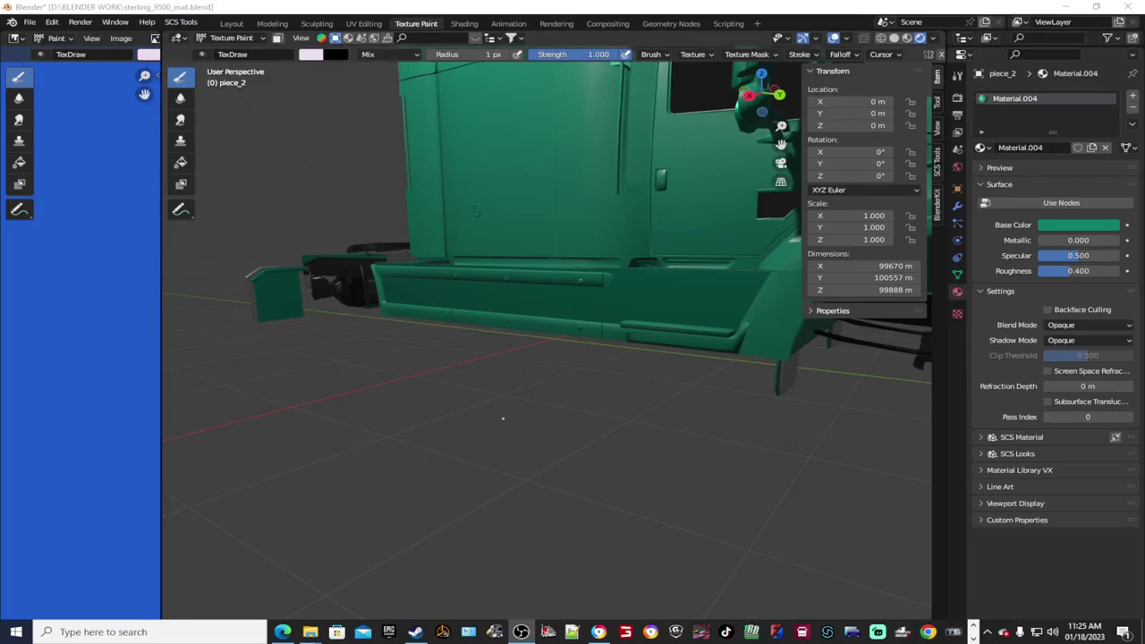
pyautogui.scroll(-5, 503, 418)
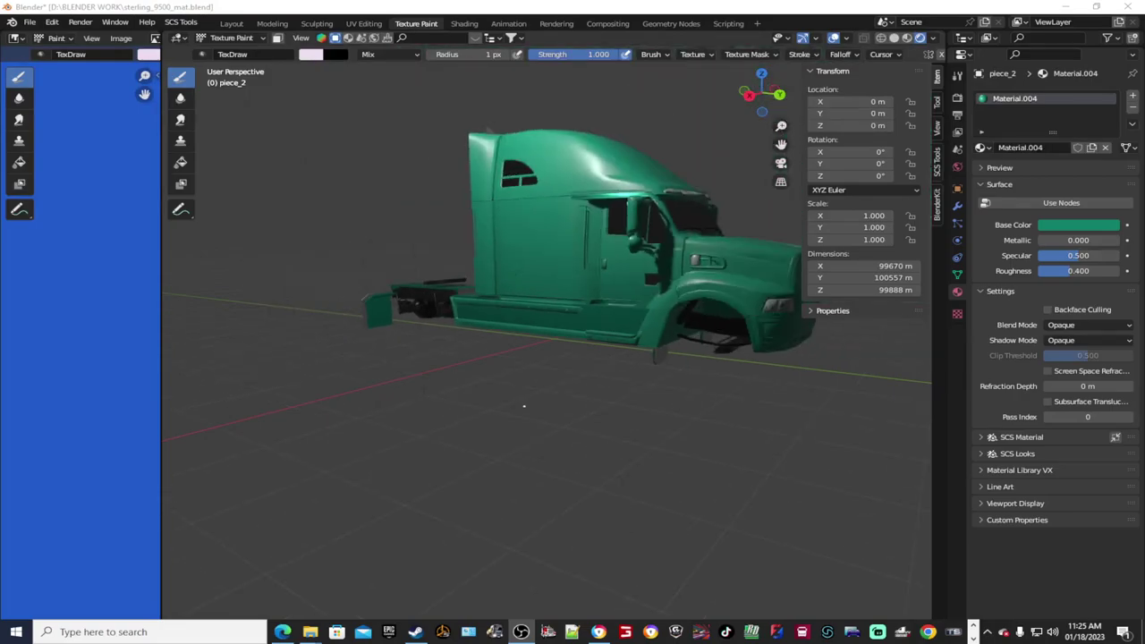
pyautogui.scroll(2, 524, 406)
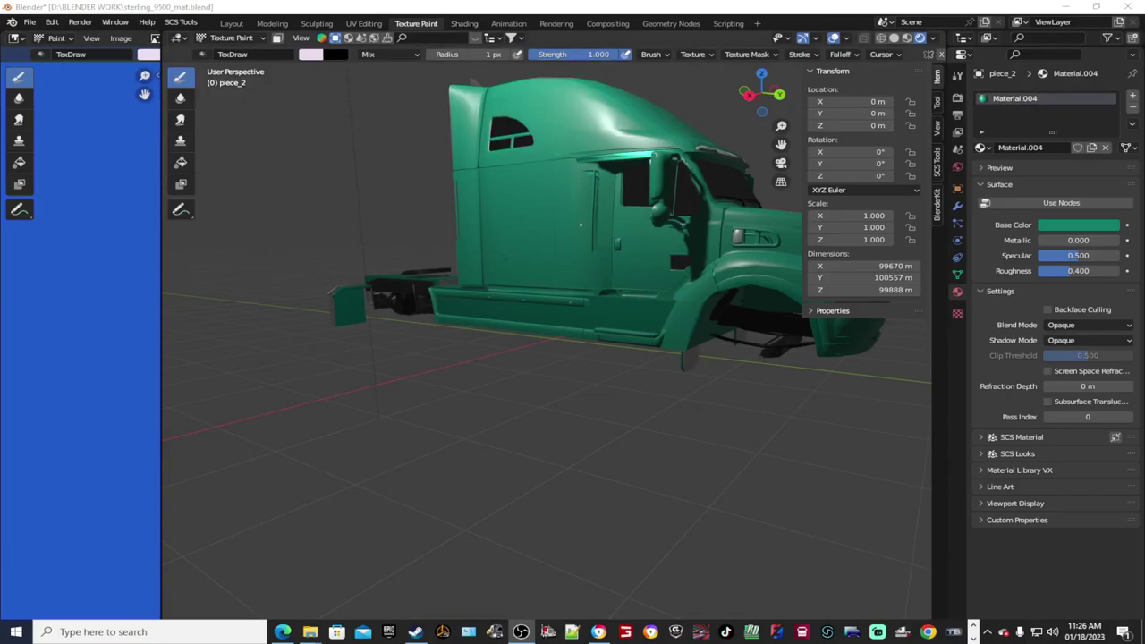
pyautogui.scroll(2, 546, 340)
pyautogui.scroll(-4, 546, 340)
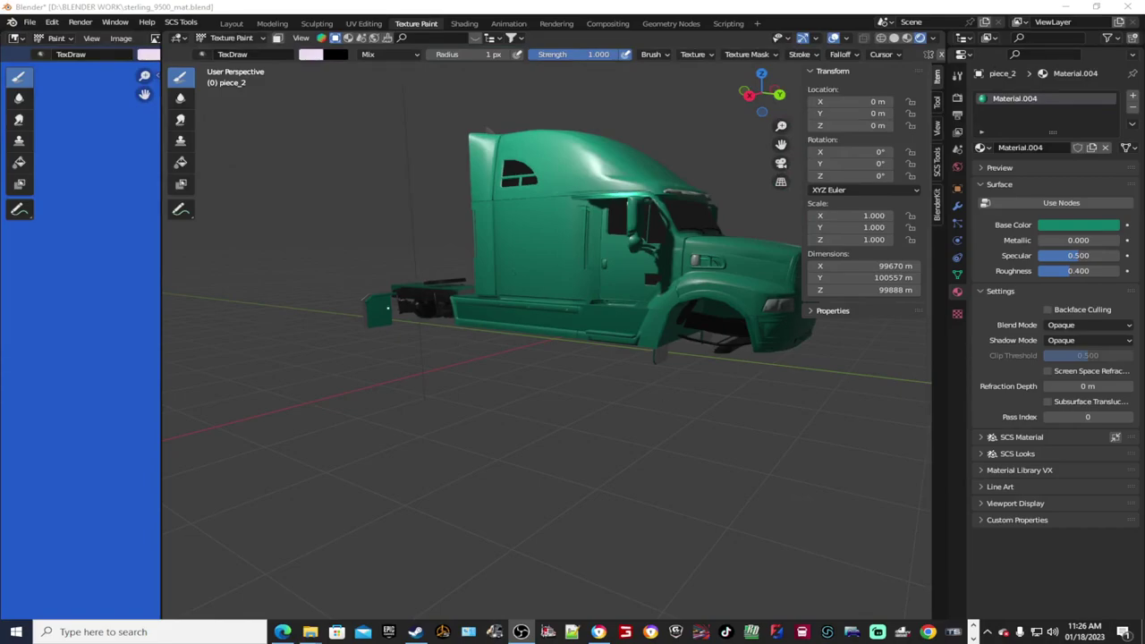
pyautogui.scroll(2, 546, 340)
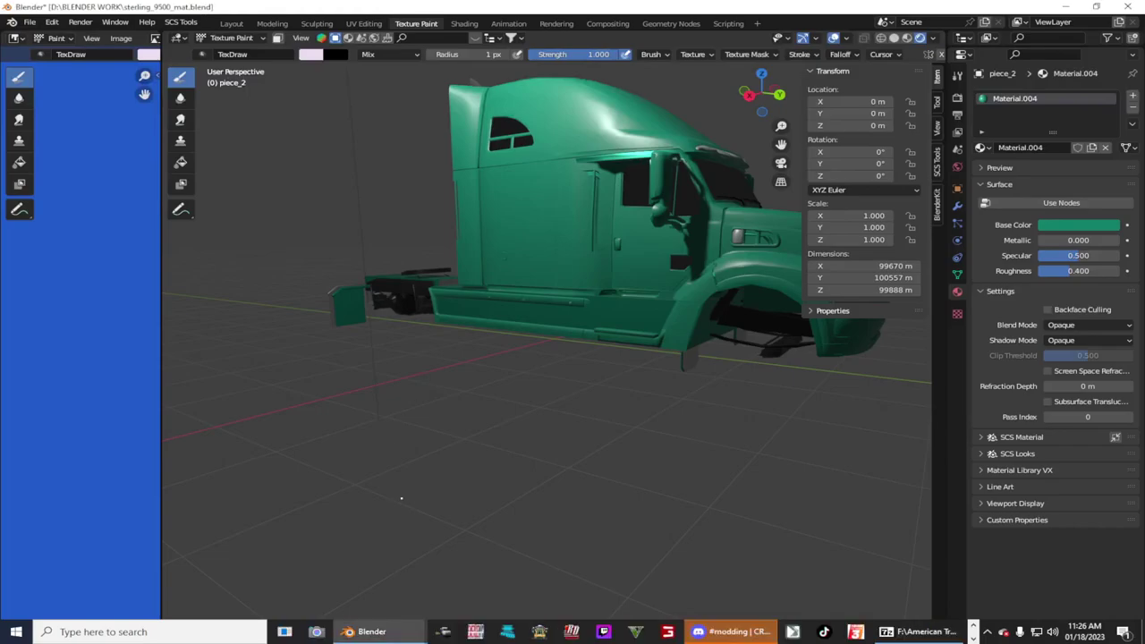
pyautogui.moveTo(402, 498)
pyautogui.mouseDown(button='middle')
pyautogui.moveTo(500, 487)
pyautogui.moveTo(393, 498)
pyautogui.mouseUp(button='middle')
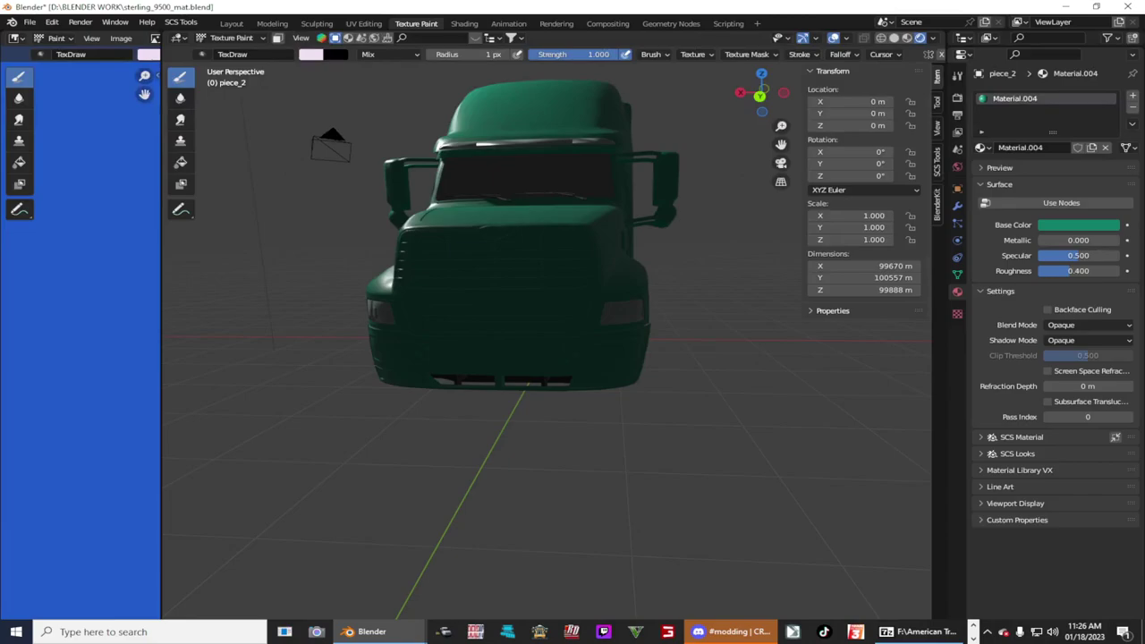
pyautogui.scroll(-2, 688, 227)
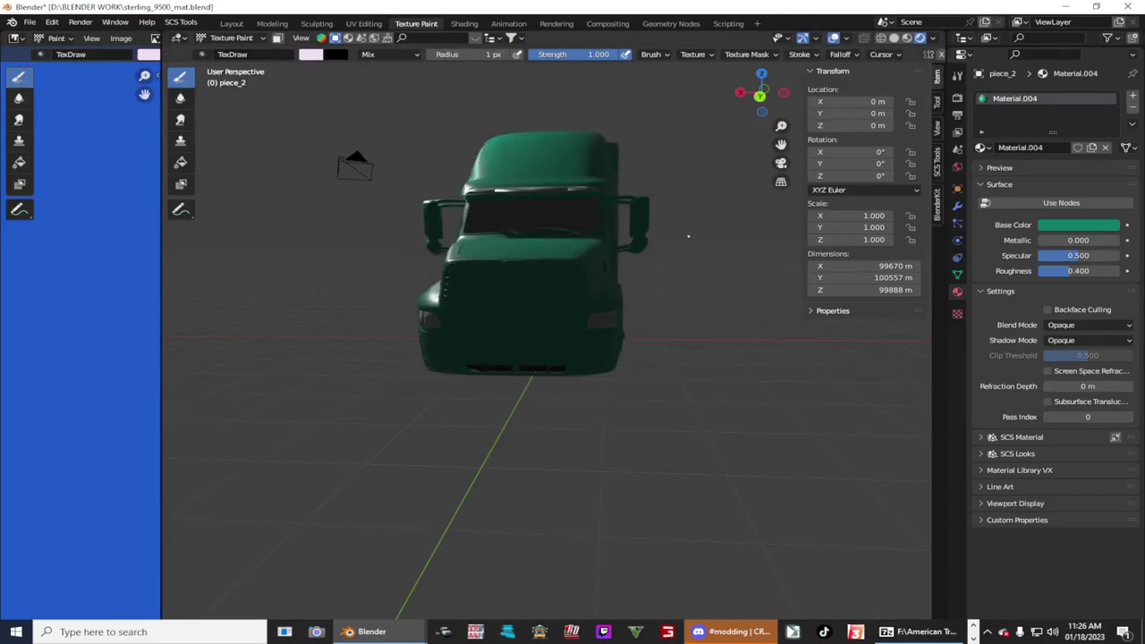
pyautogui.scroll(3, 688, 236)
pyautogui.scroll(2, 684, 224)
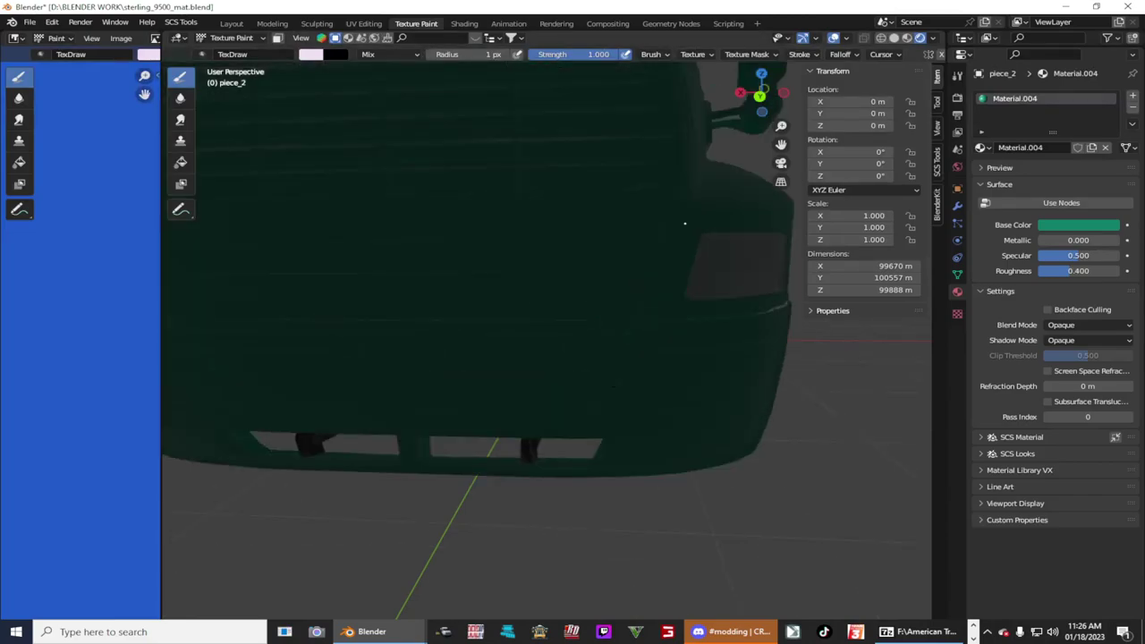
pyautogui.scroll(-3, 685, 224)
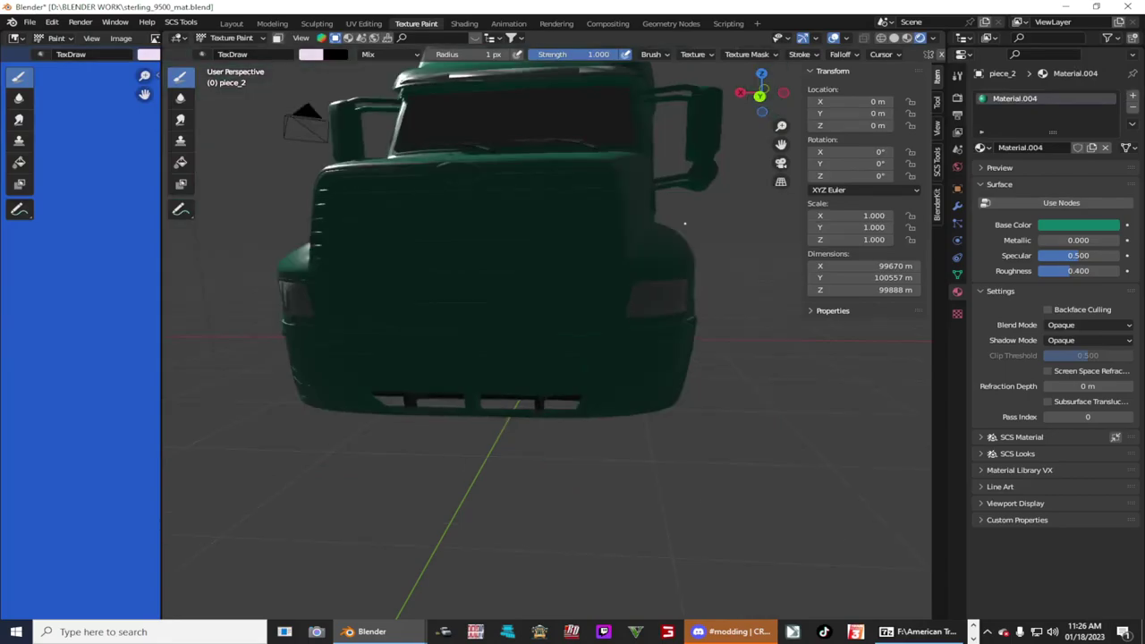
pyautogui.scroll(-2, 683, 227)
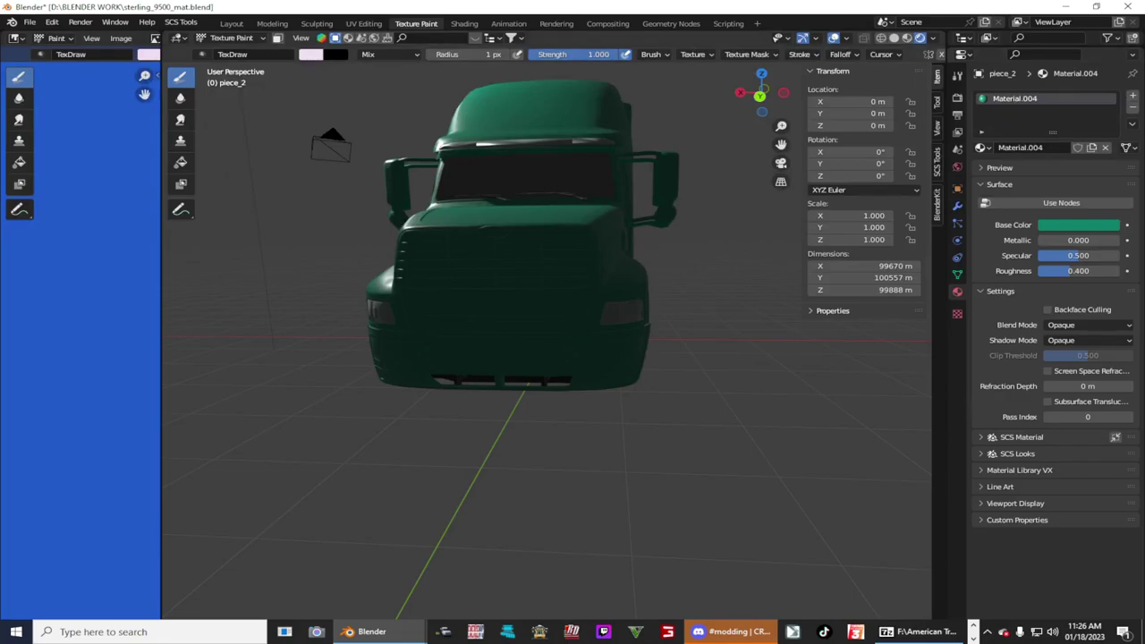
# Check the SCS Tools lamp switcher and the Tool, Render and Output properties, then go to Animation.
pyautogui.click(936, 159)
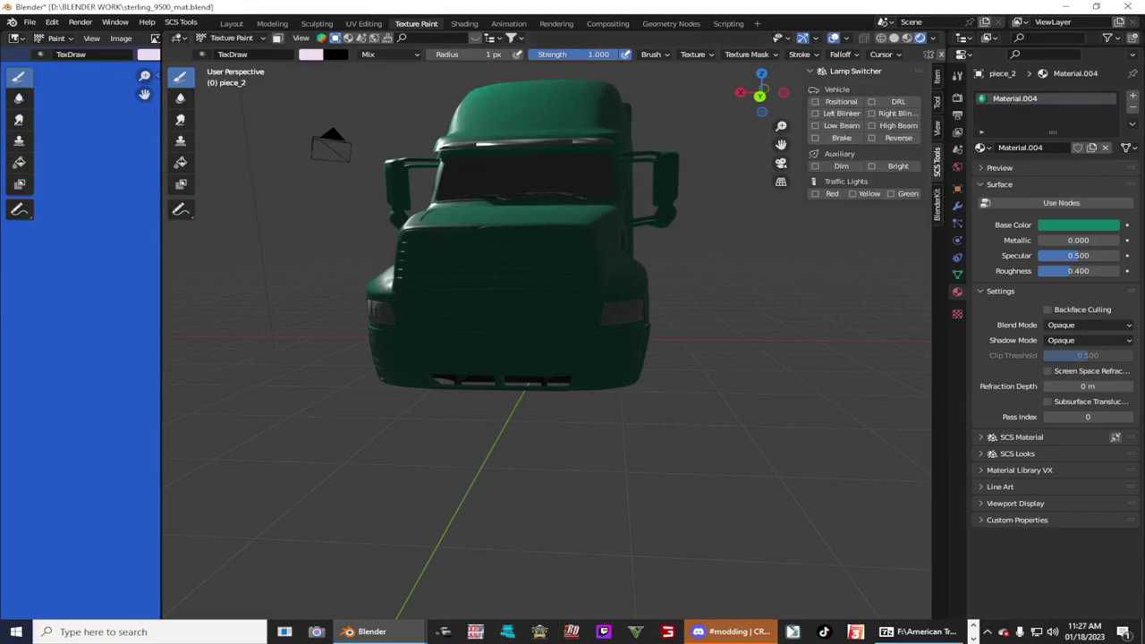
pyautogui.click(957, 77)
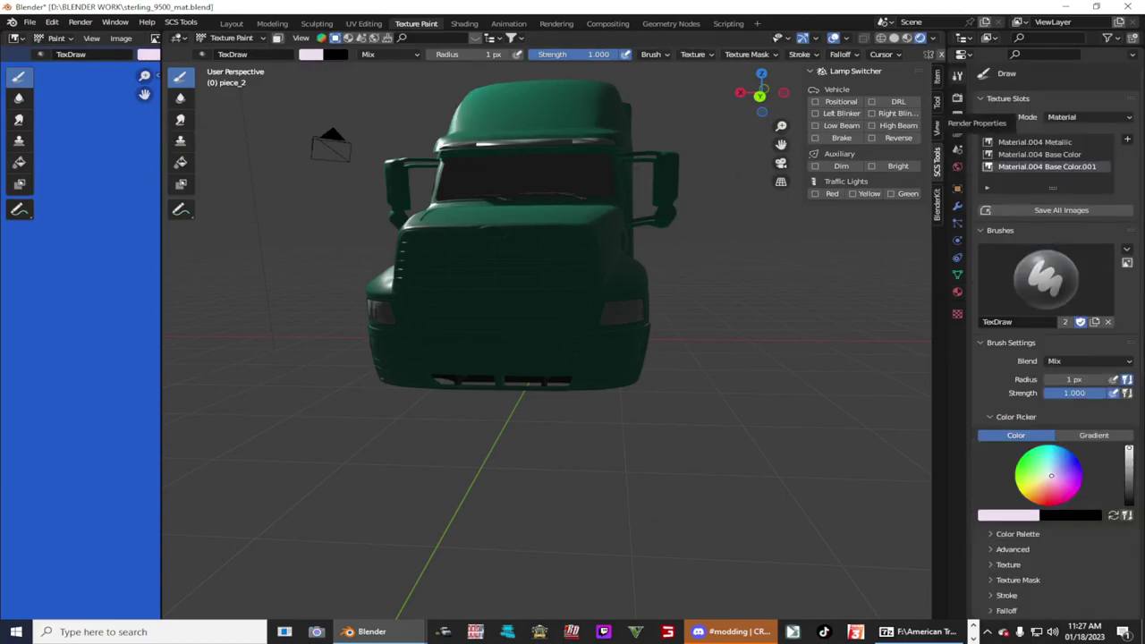
pyautogui.click(957, 115)
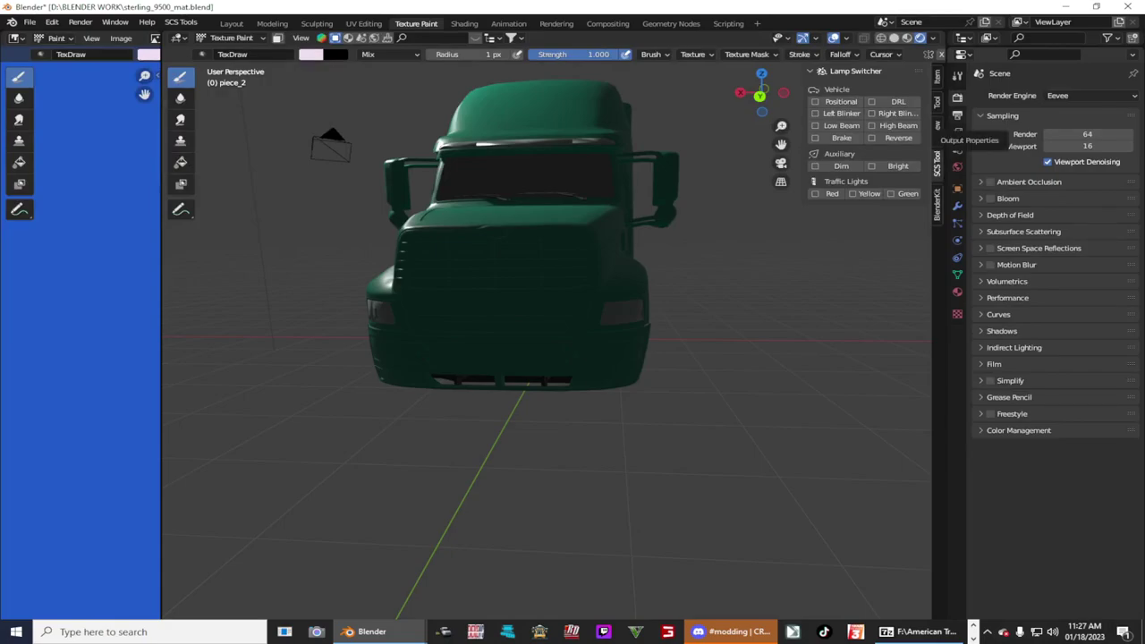
pyautogui.click(957, 132)
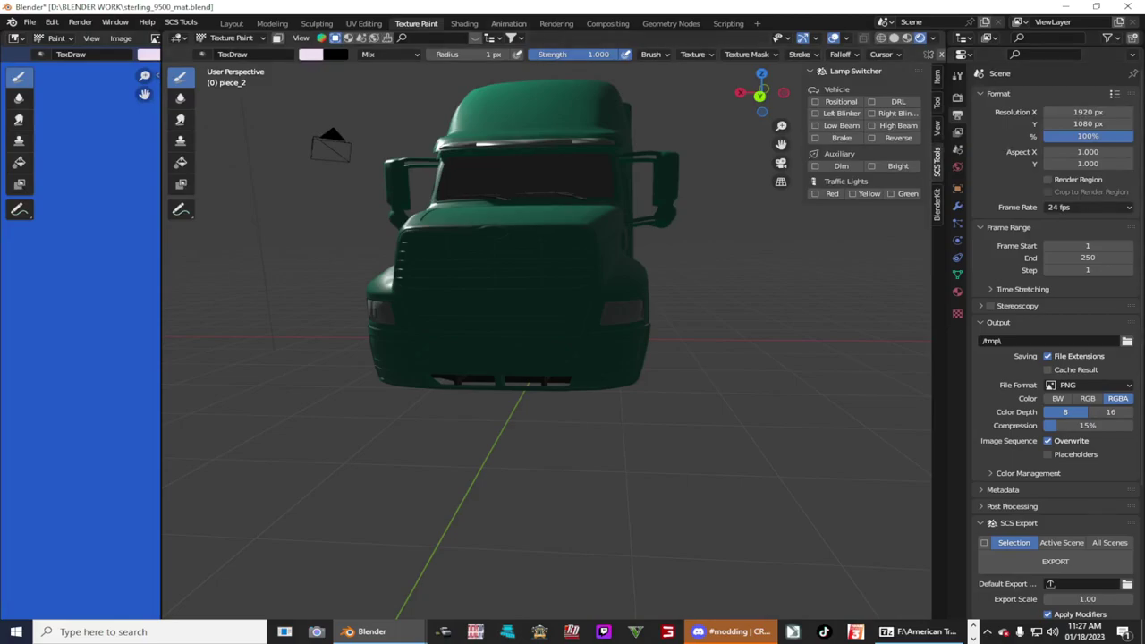
pyautogui.click(508, 23)
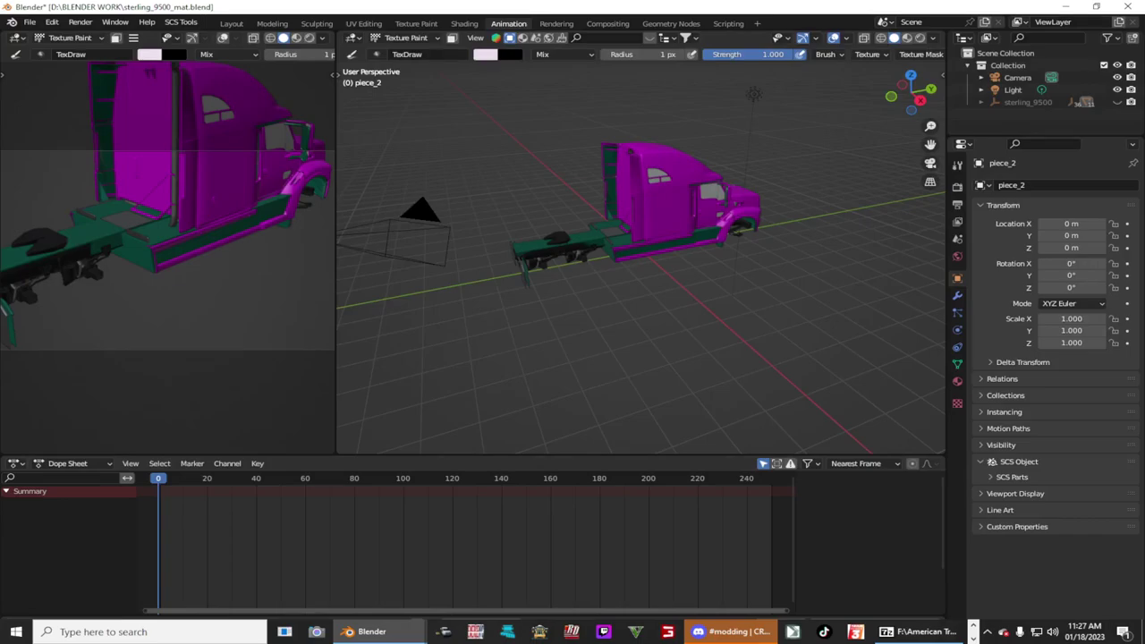
# Shrink the Dope Sheet timeline, show piece_2's material properties, and switch to Shading.
pyautogui.moveTo(626, 457); pyautogui.dragTo(626, 600)
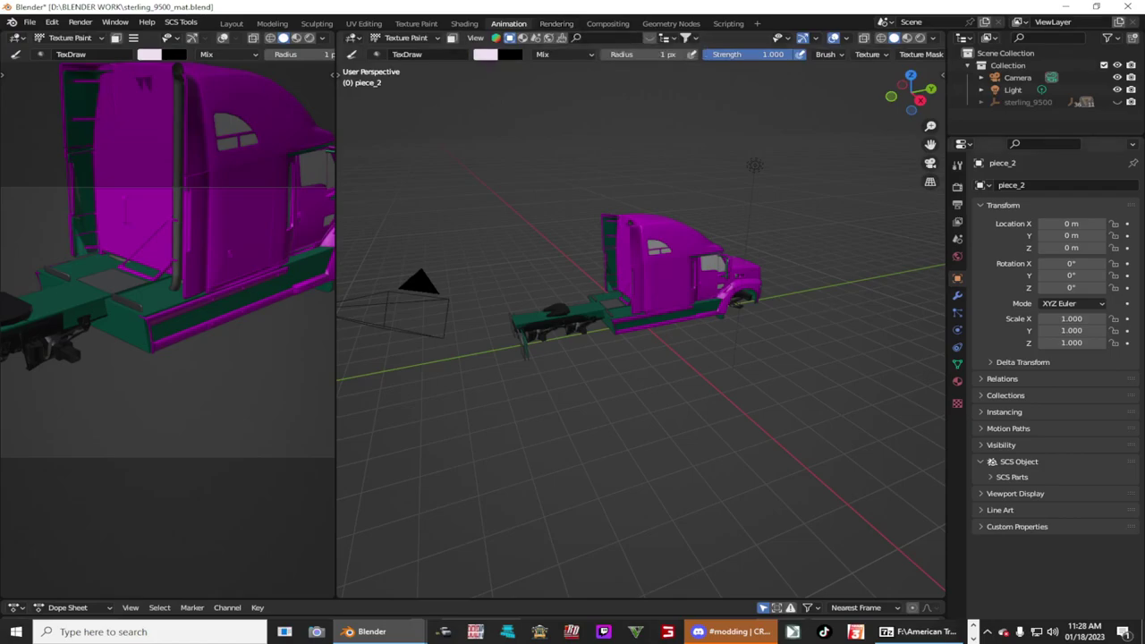
pyautogui.click(957, 381)
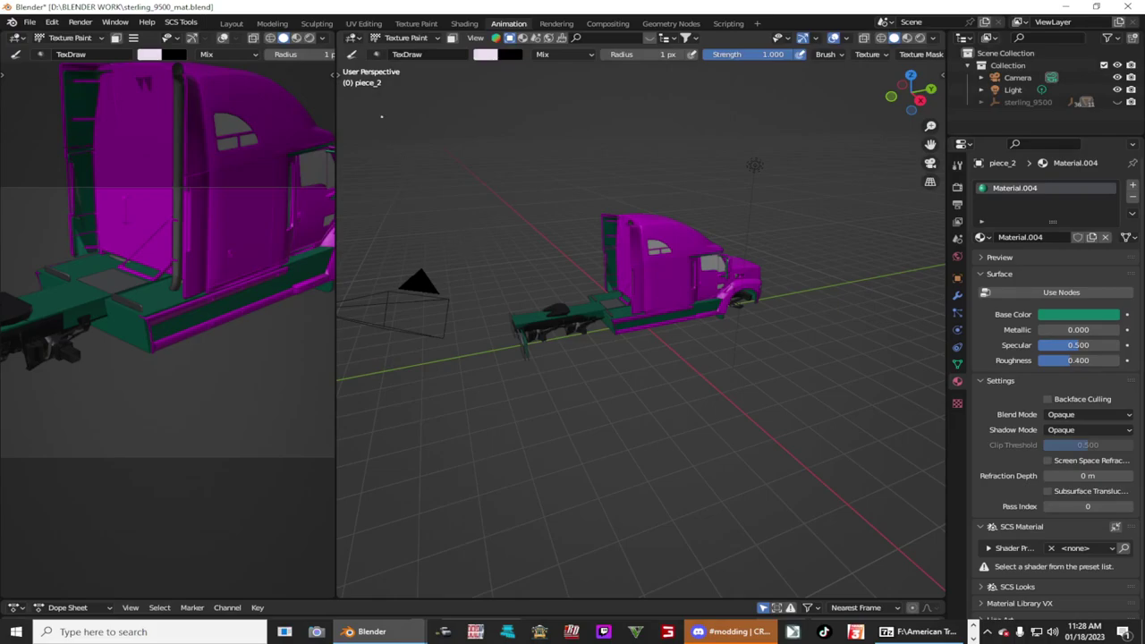
pyautogui.click(465, 23)
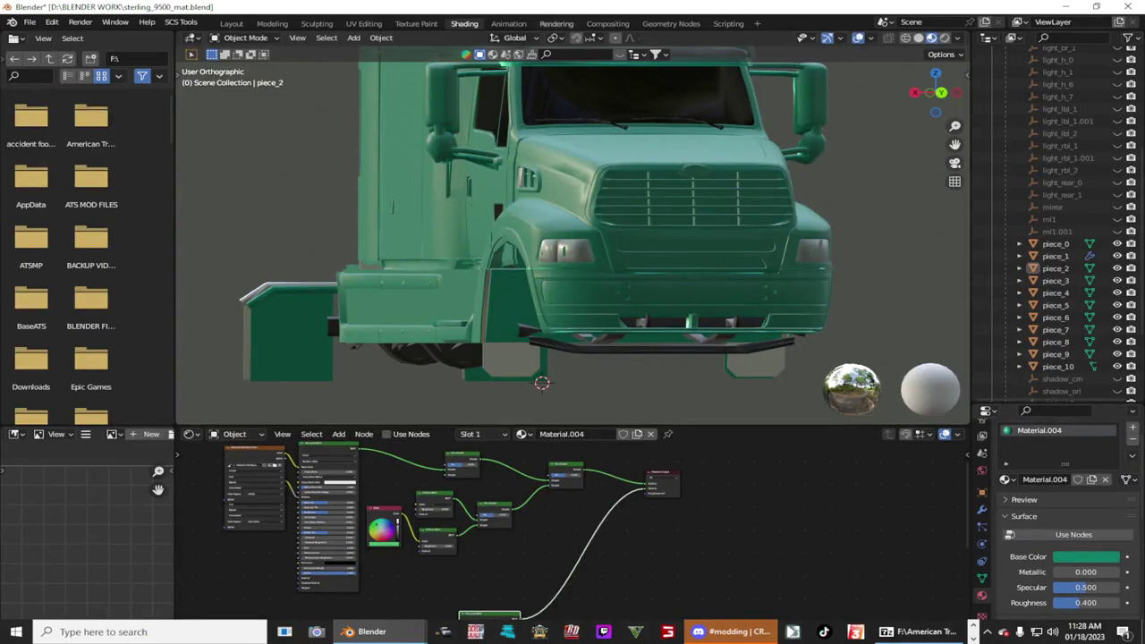
# Return to the Animation workspace, zoom around the truck, and use Material Preview shading.
pyautogui.click(557, 23)
pyautogui.click(508, 24)
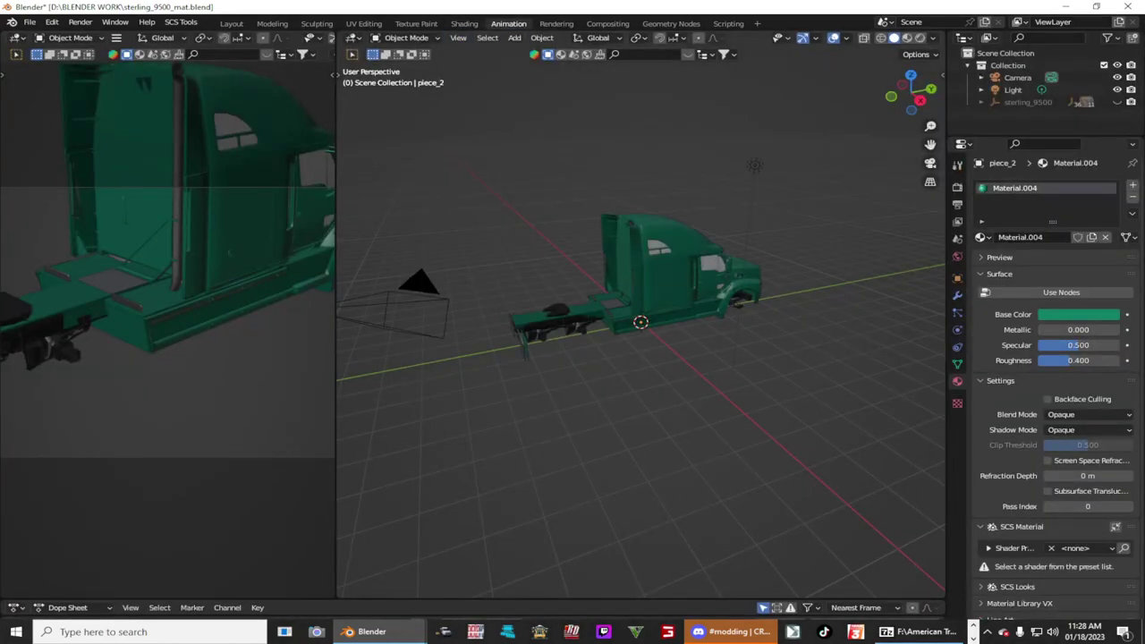
pyautogui.scroll(6, 640, 322)
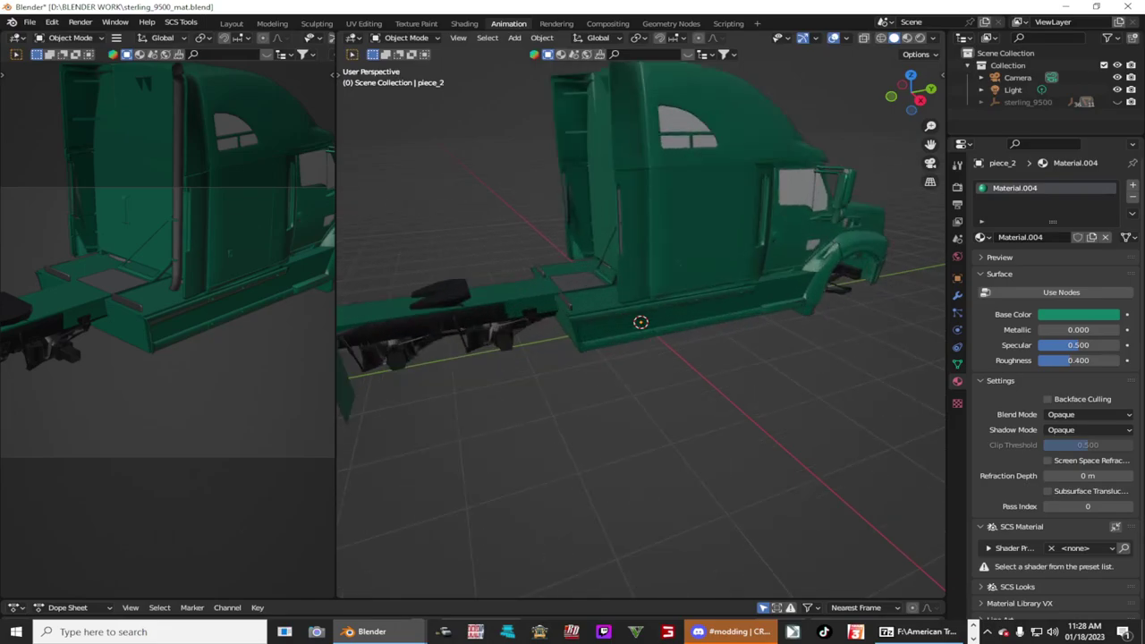
pyautogui.scroll(4, 641, 322)
pyautogui.scroll(-5, 641, 322)
pyautogui.scroll(-2, 640, 322)
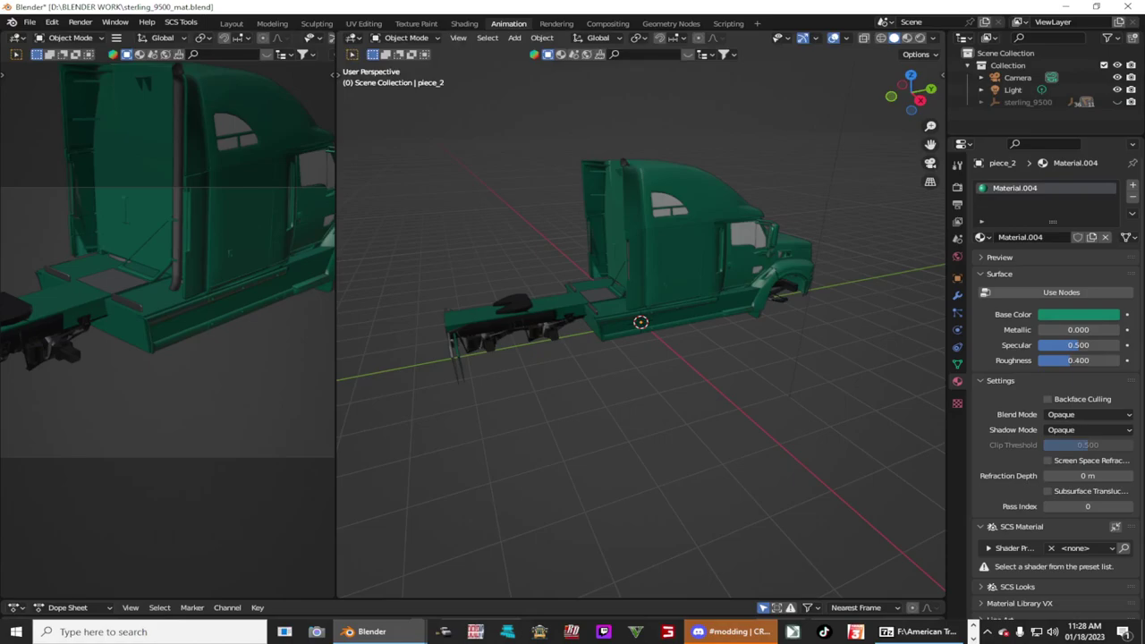
pyautogui.click(906, 37)
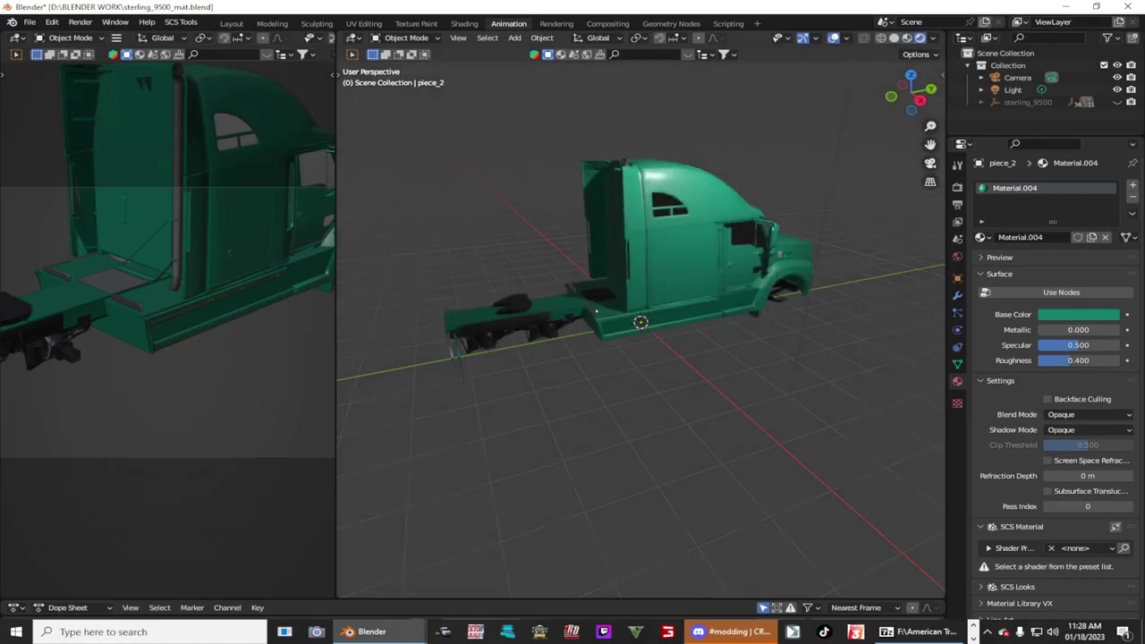
# Cycle through Wireframe, Material Preview and Rendered shading, then enter 0.0 as Material.004's Metallic.
pyautogui.click(881, 37)
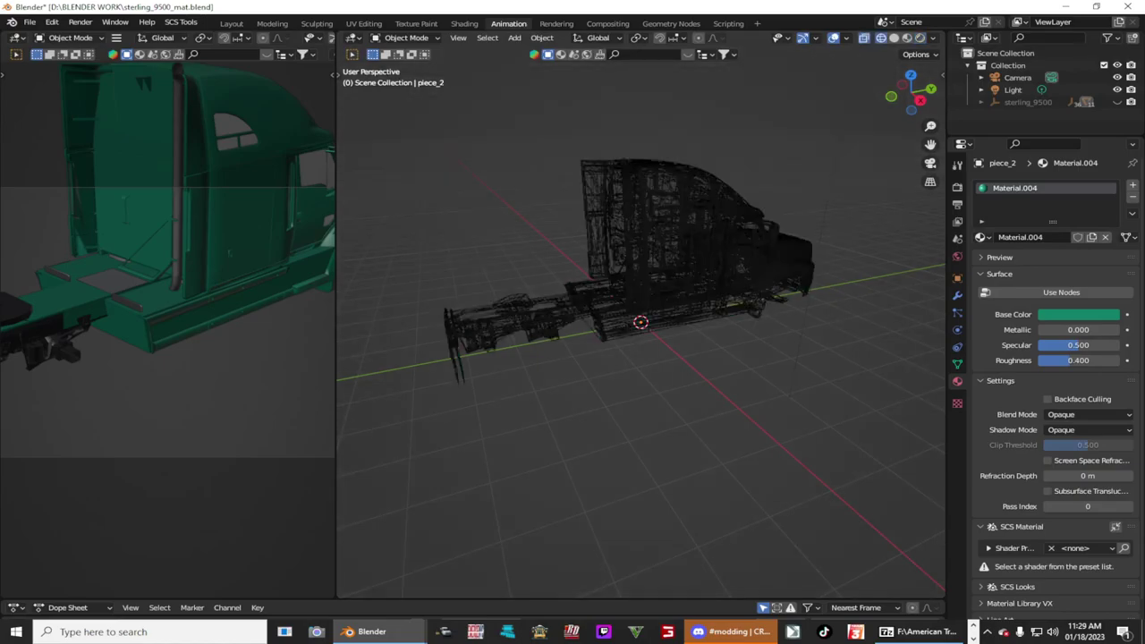
pyautogui.click(906, 38)
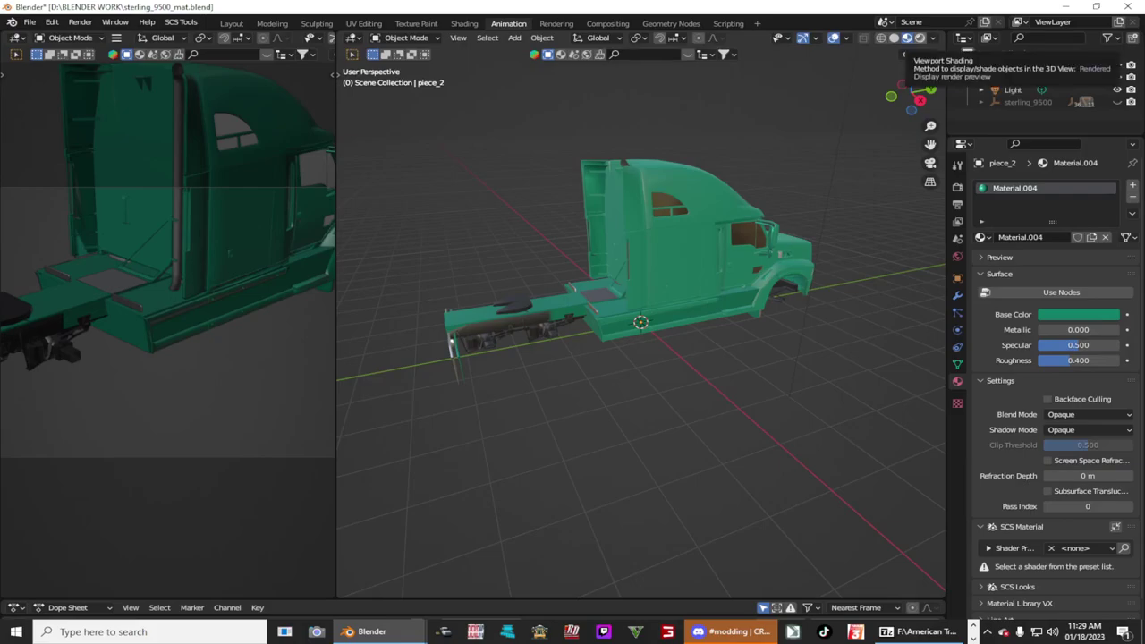
pyautogui.click(919, 38)
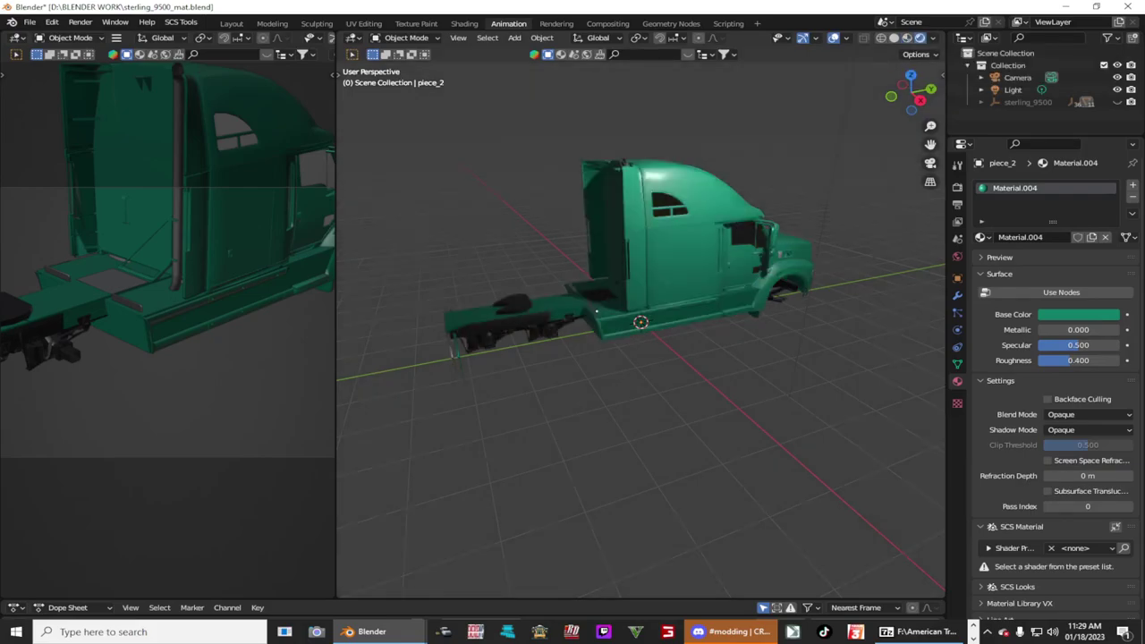
pyautogui.scroll(2, 640, 326)
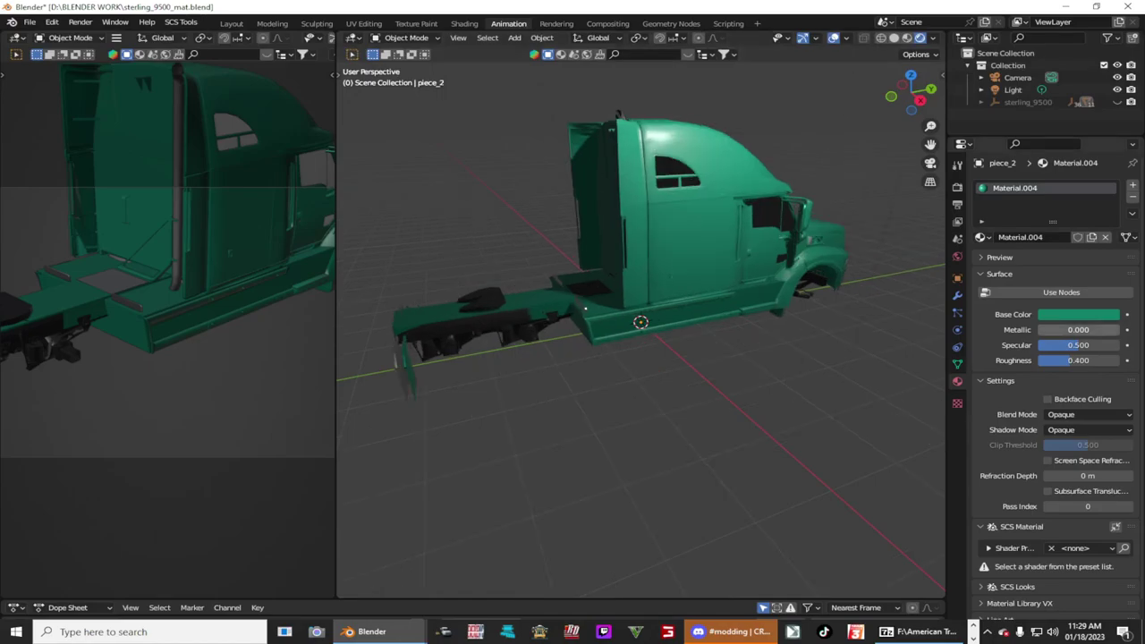
pyautogui.click(1078, 329)
pyautogui.write('0.0')
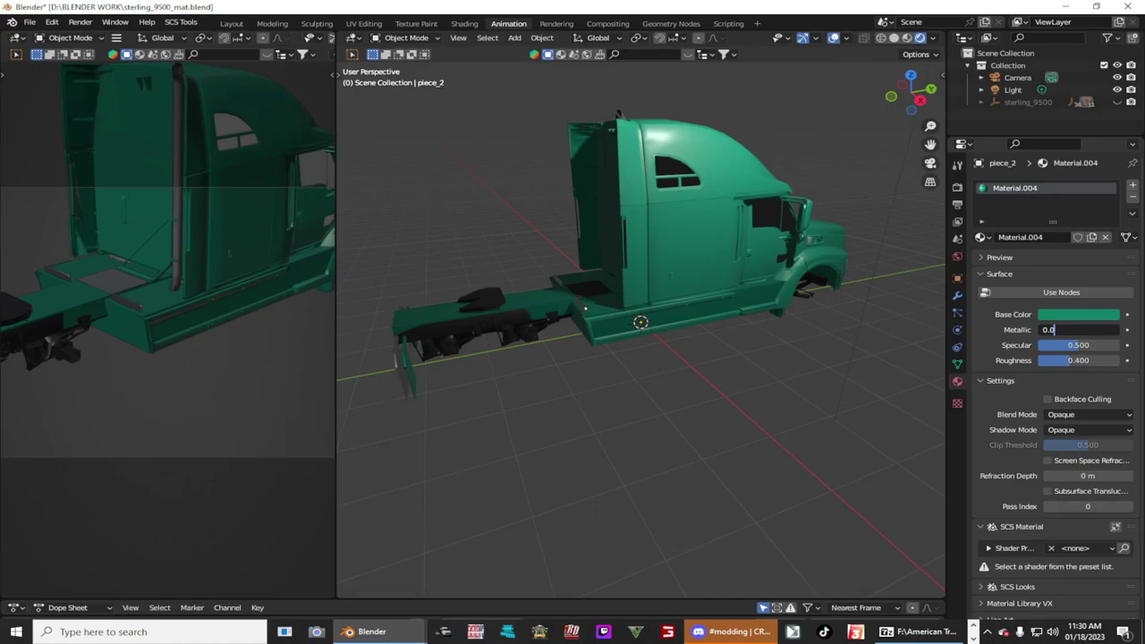
# Enter 2.0 as Material.004's Metallic (clamped to 1.000) and orbit to the cab's front.
pyautogui.press('BackSpace')
pyautogui.press('BackSpace')
pyautogui.press('BackSpace')
pyautogui.write('1')
pyautogui.press('BackSpace')
pyautogui.write('2')
pyautogui.write('.0')
pyautogui.press('Return')
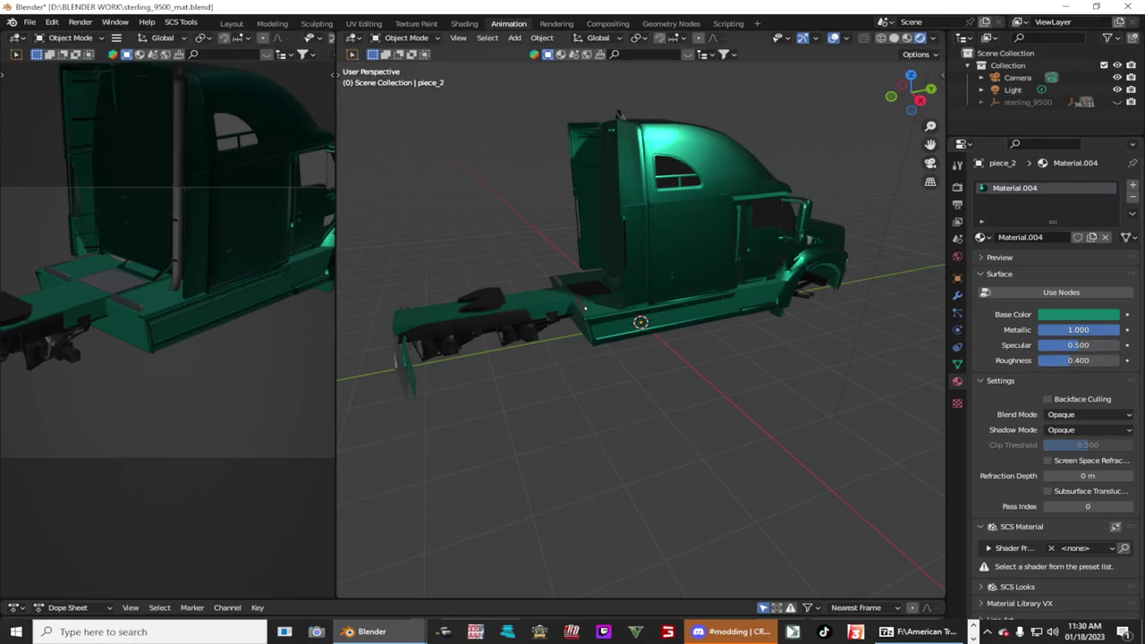
pyautogui.moveTo(641, 357); pyautogui.dragTo(452, 318, button='middle')
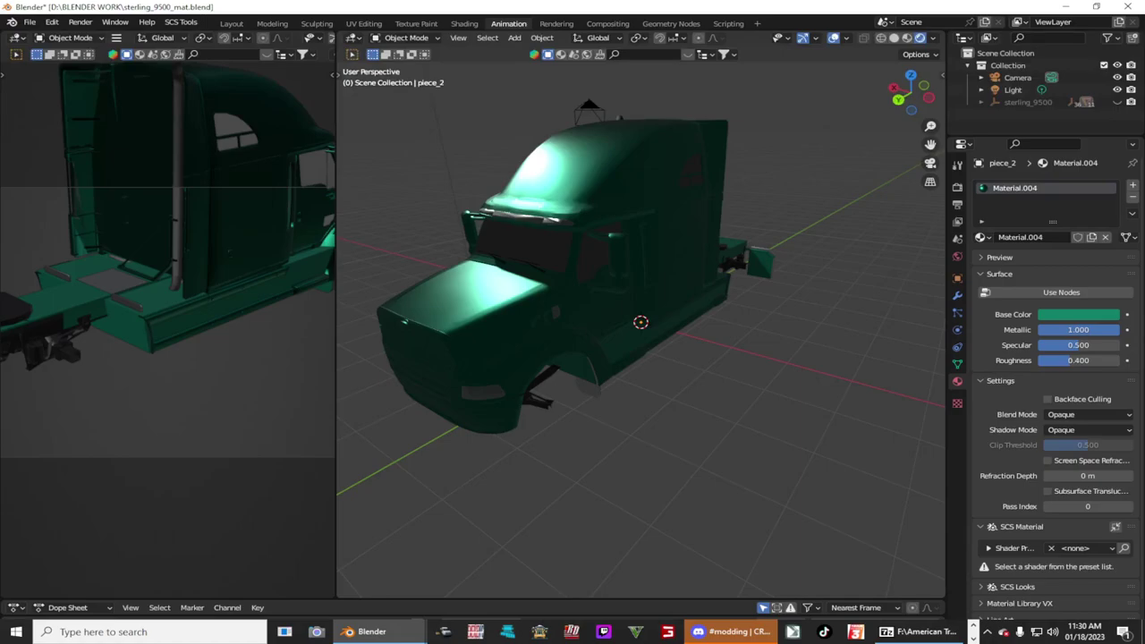
# Select piece_1, deselect all, then select piece_2, piece_10 and chassis frame piece_5 to inspect materials.
pyautogui.click(483, 391)
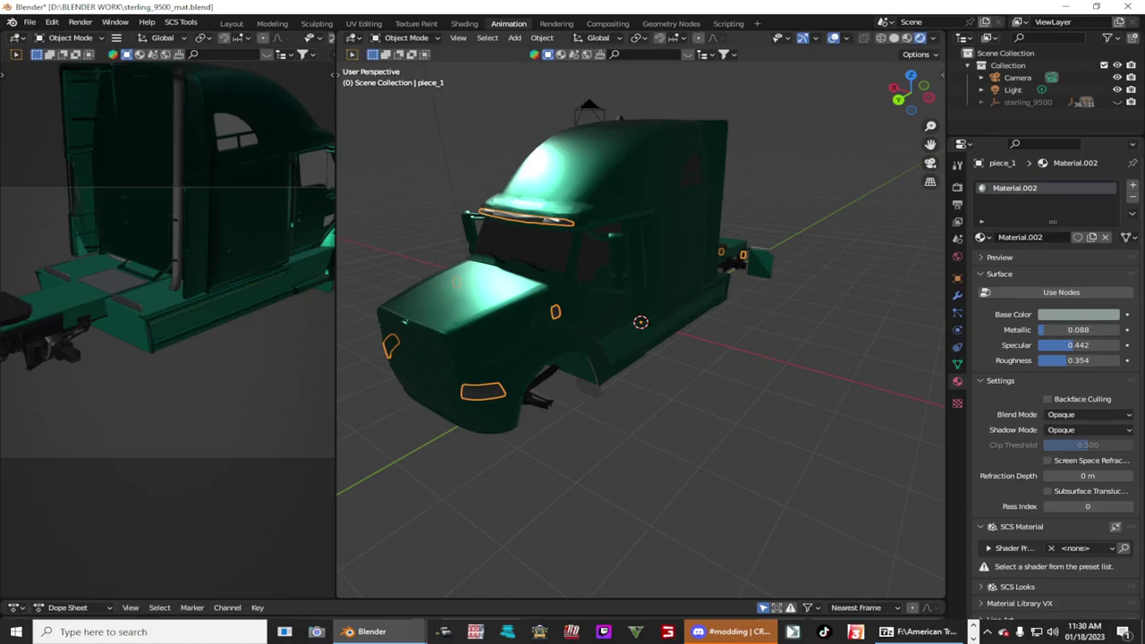
pyautogui.hotkey('alt', 'a')
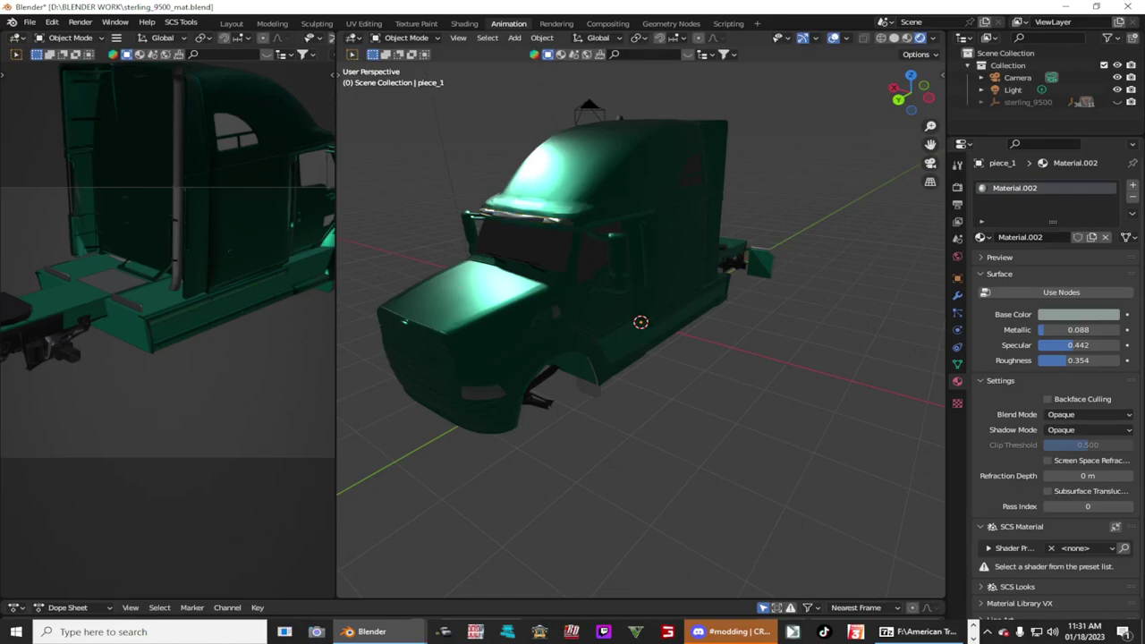
pyautogui.click(608, 196)
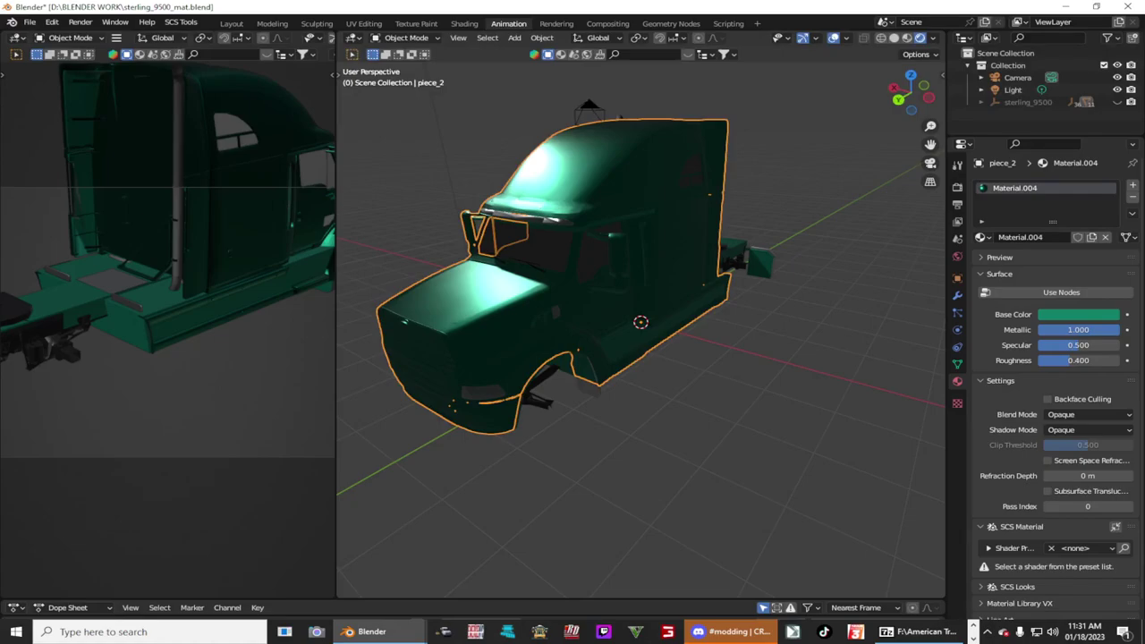
pyautogui.click(554, 295)
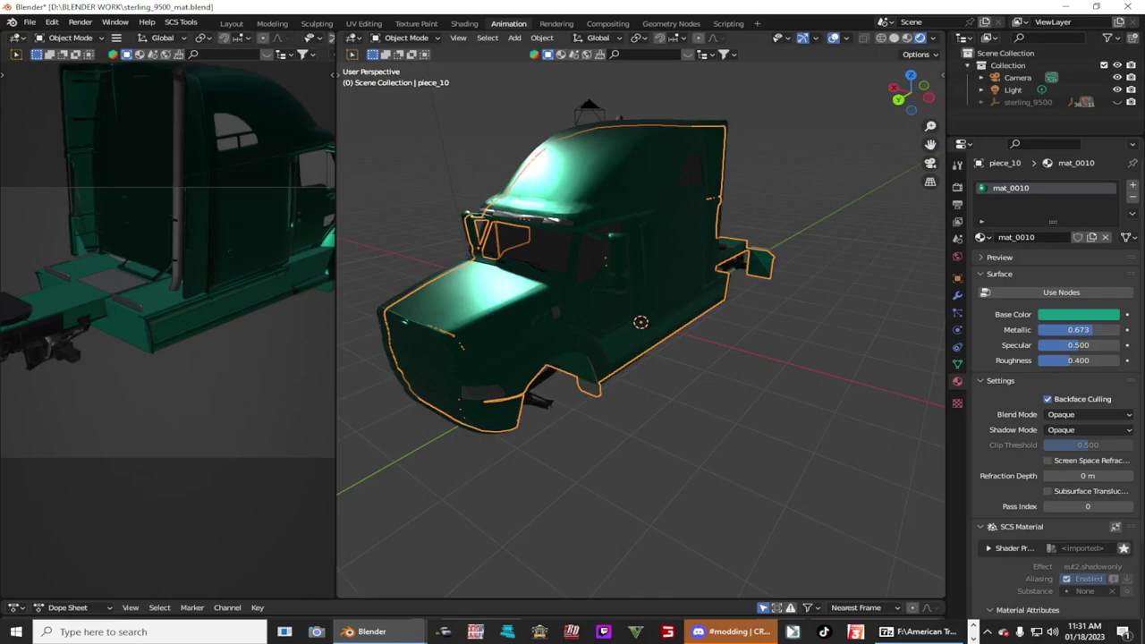
pyautogui.click(554, 295)
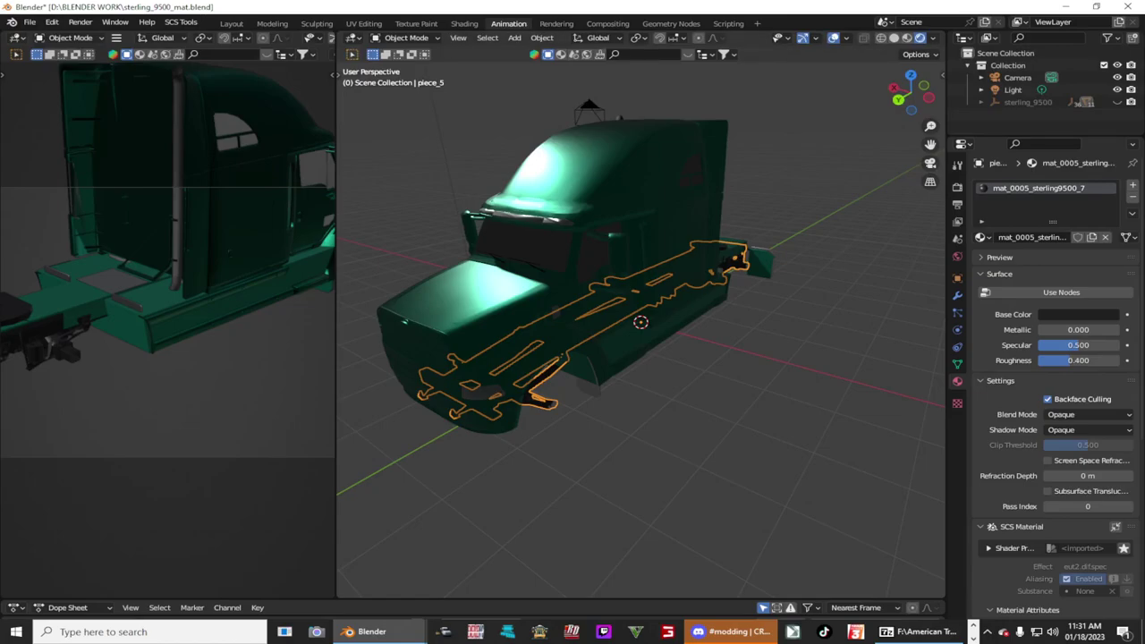
# Switch to Shading, enlarge the node editor, and make piece_1 active to show Material.002.
pyautogui.click(464, 23)
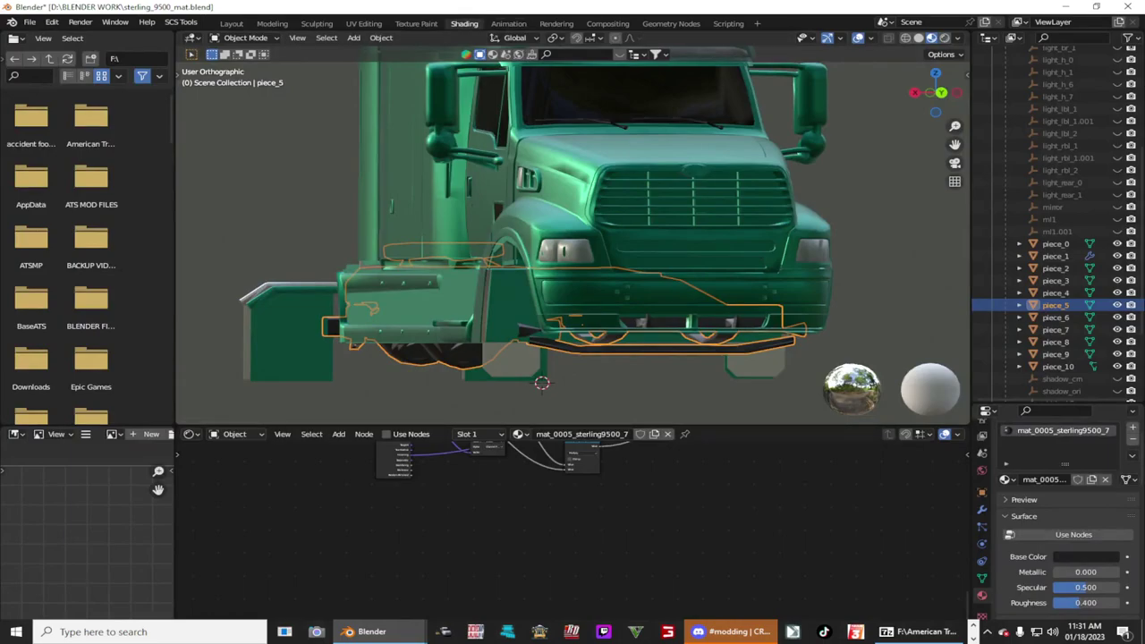
pyautogui.moveTo(573, 427); pyautogui.dragTo(572, 372)
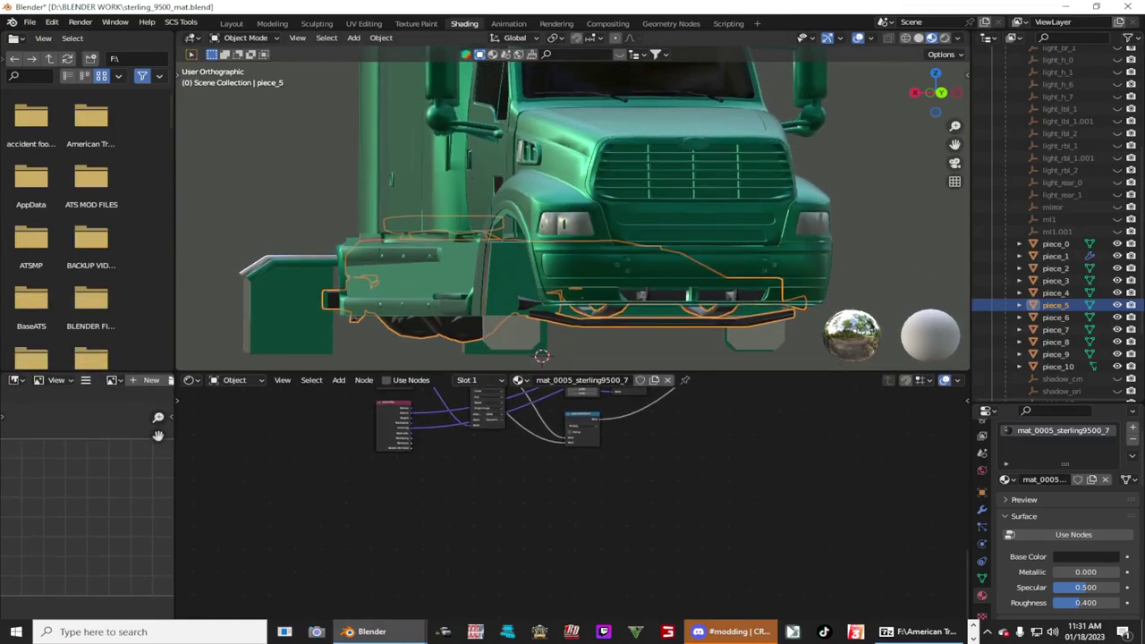
pyautogui.click(1056, 256)
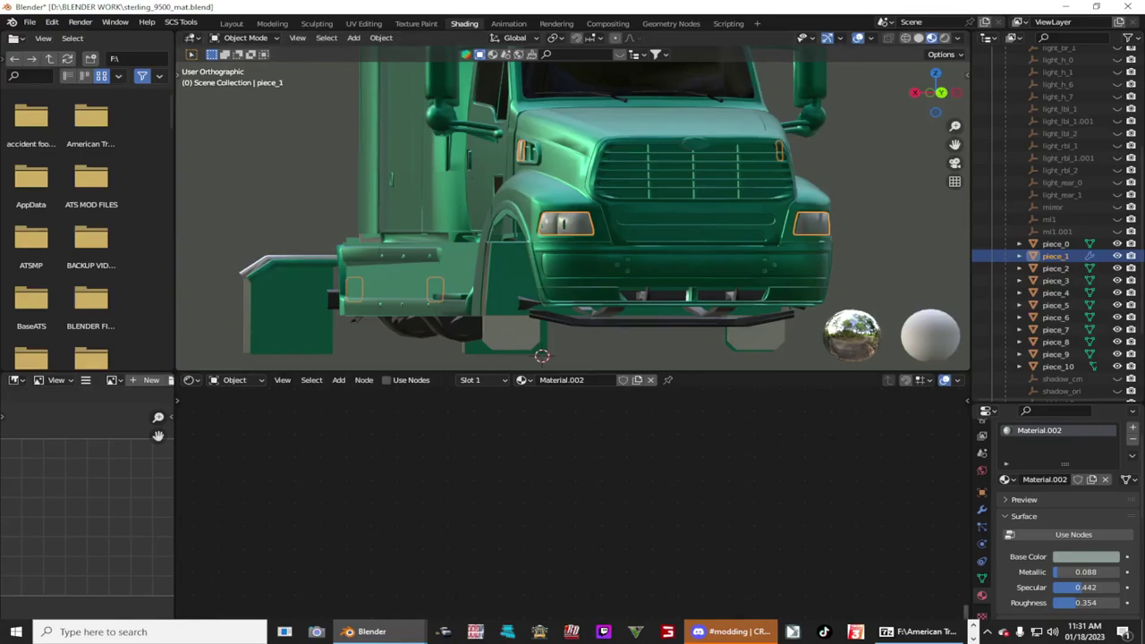
pyautogui.press('super')
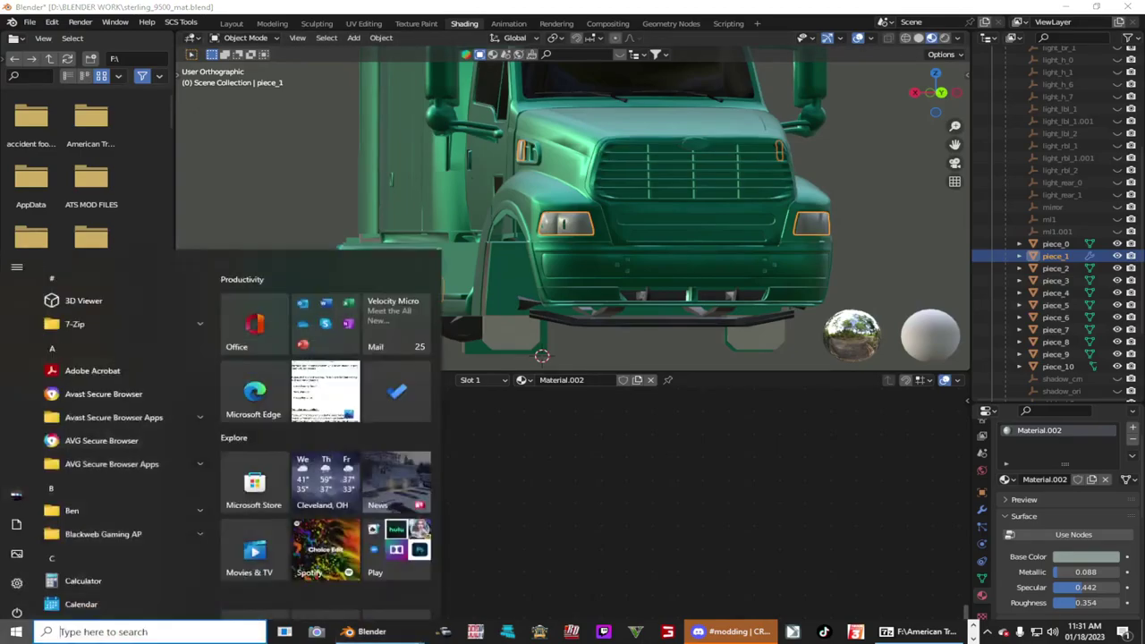
pyautogui.press('super')
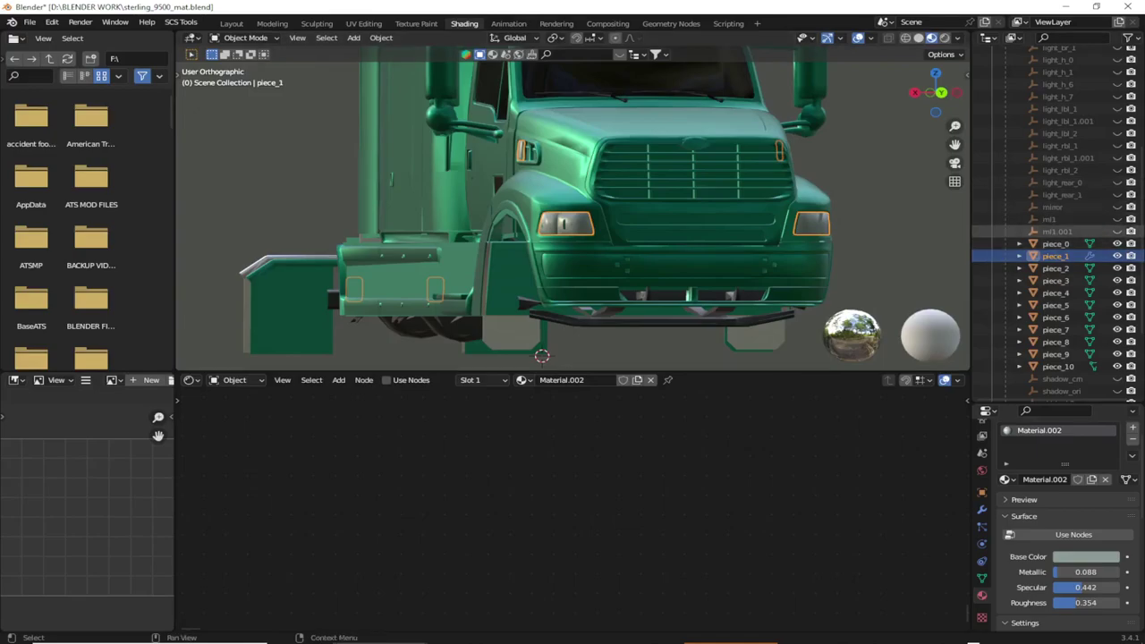
# Zoom the view and drag the viewport border down to show the truck's full front.
pyautogui.scroll(3, 1055, 268)
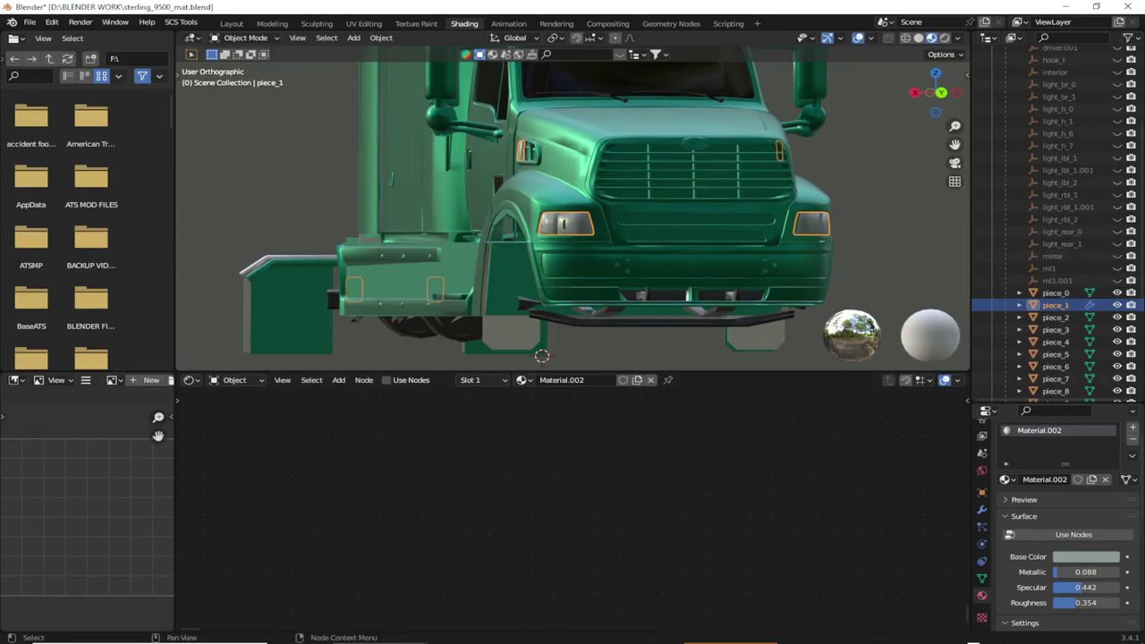
pyautogui.moveTo(537, 370); pyautogui.dragTo(536, 580)
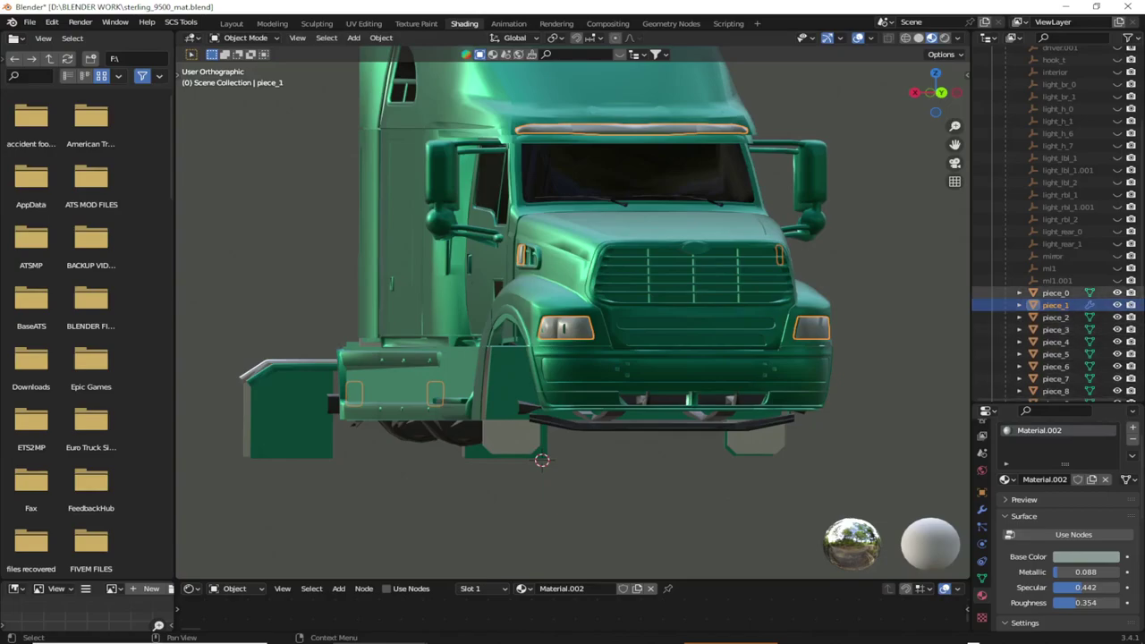
# Toggle piece_1 hidden and back into view, then hide the piece_2 body panels.
pyautogui.press('h')
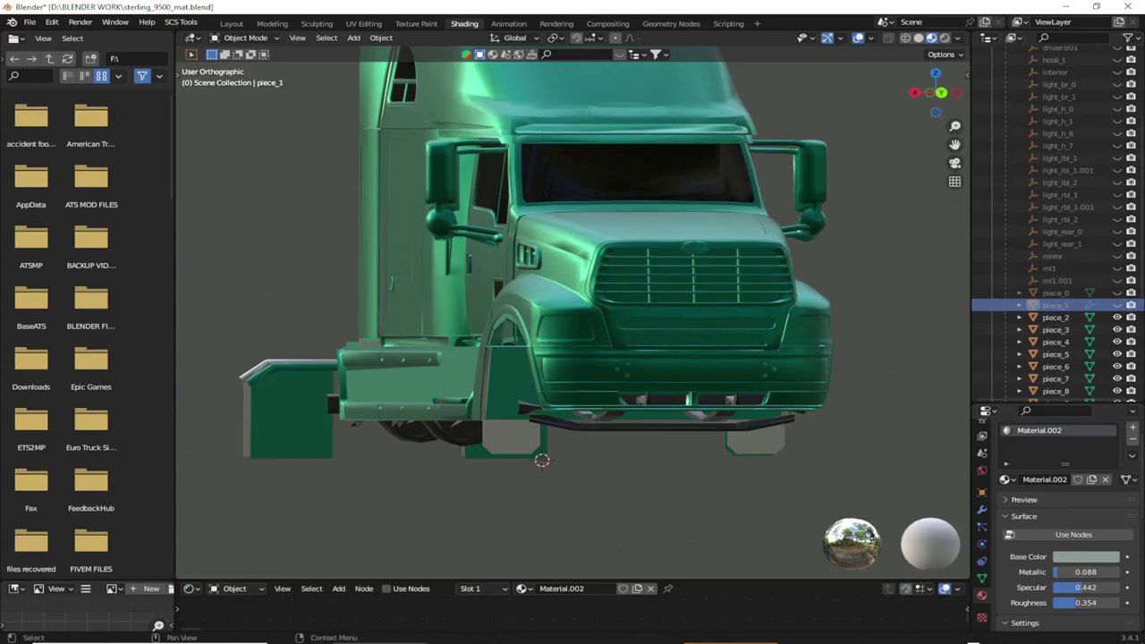
pyautogui.hotkey('alt', 'h')
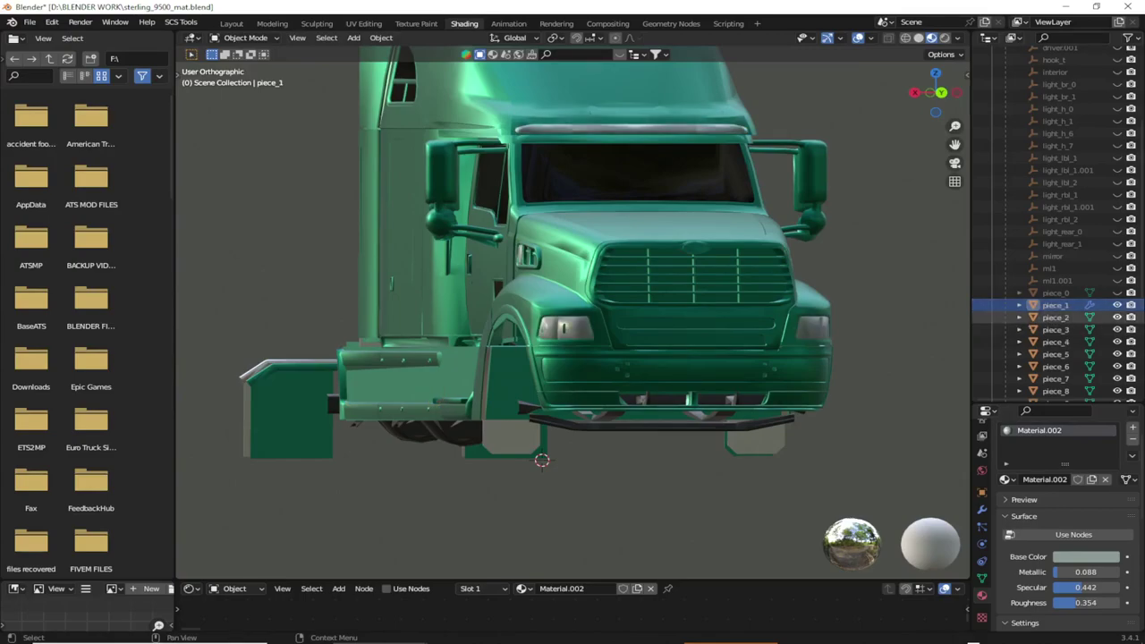
pyautogui.press('h')
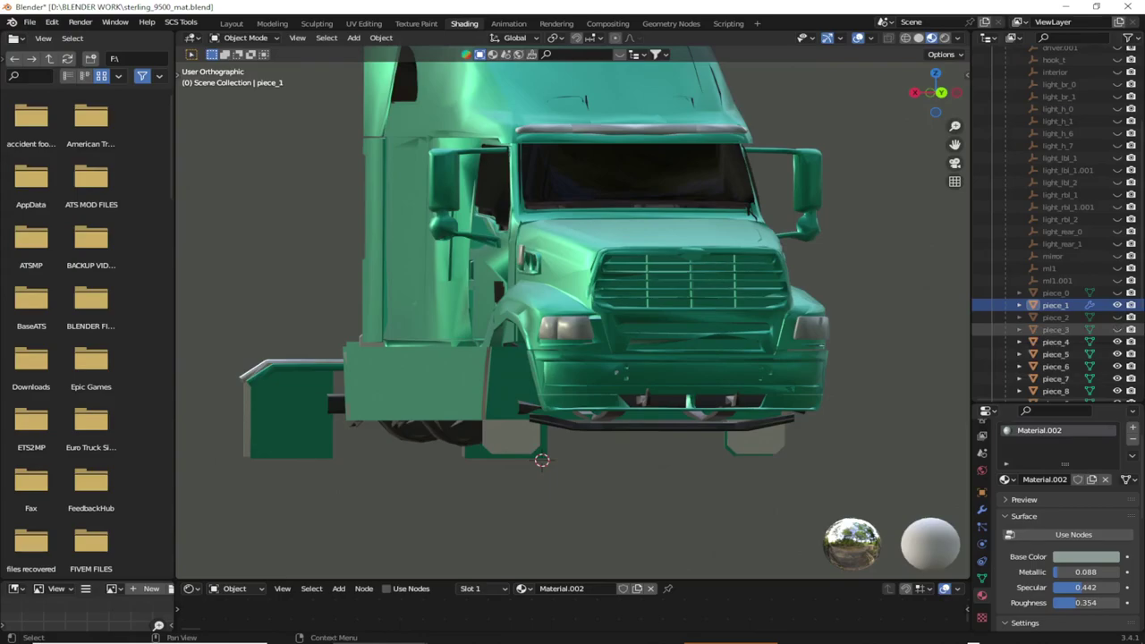
# Hide piece_3 through piece_8, including the piece_5 bumper parts, from the Outliner.
pyautogui.click(1116, 329)
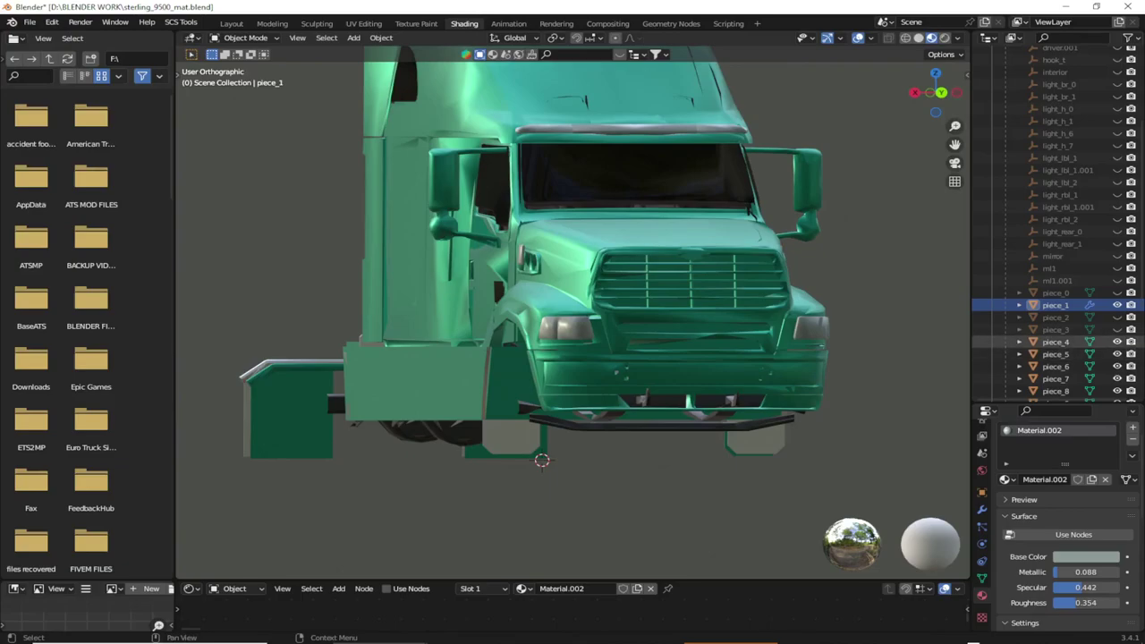
pyautogui.click(1116, 341)
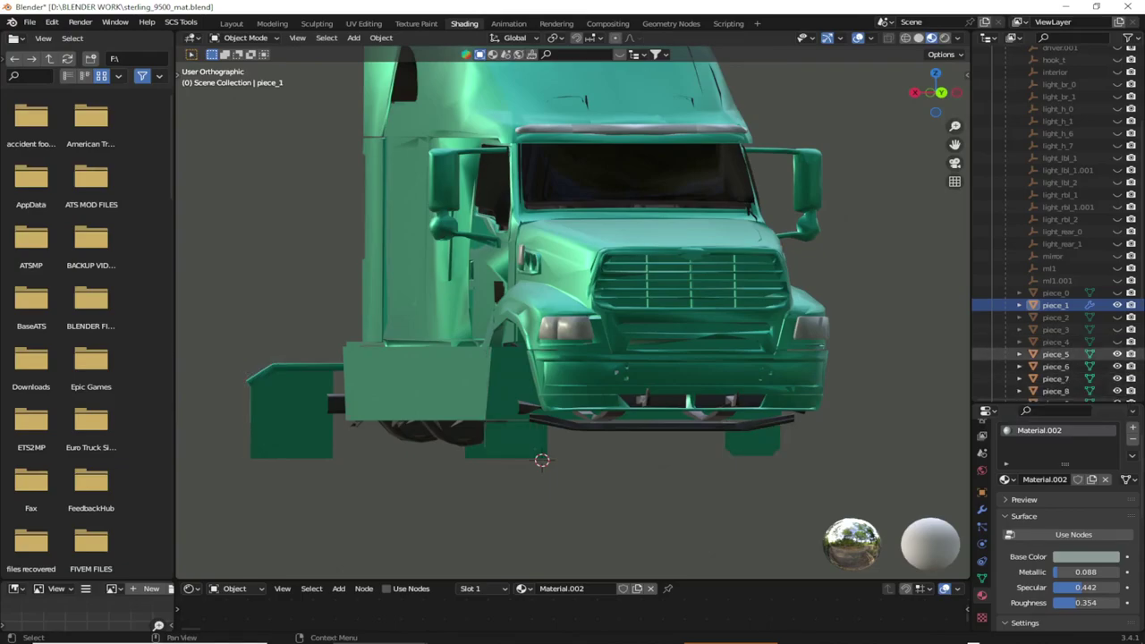
pyautogui.click(1116, 354)
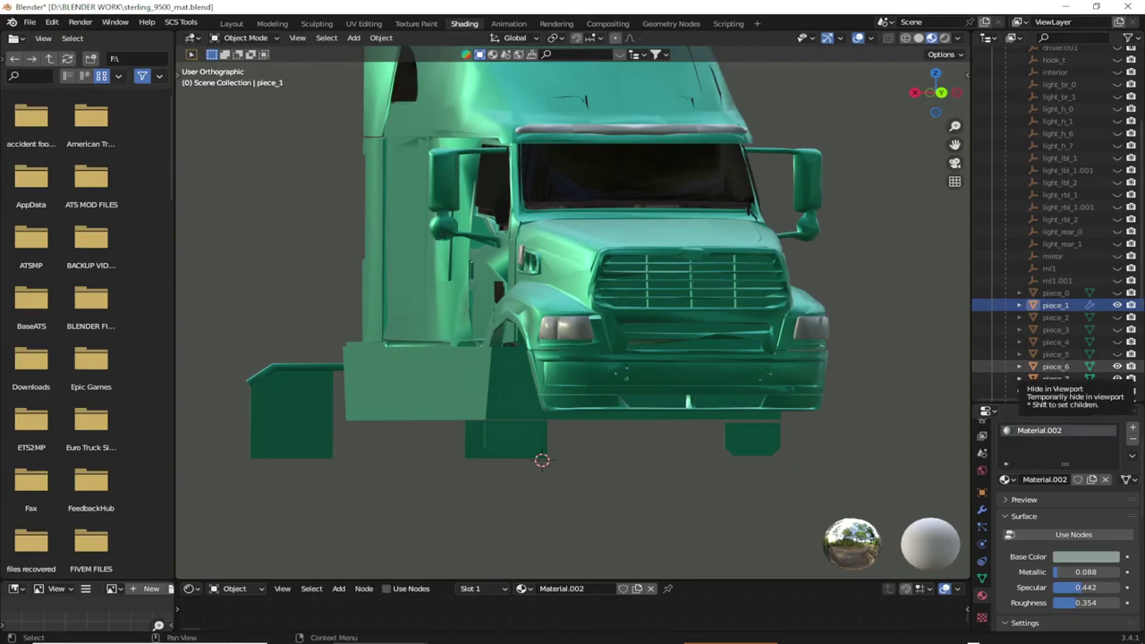
pyautogui.click(1116, 366)
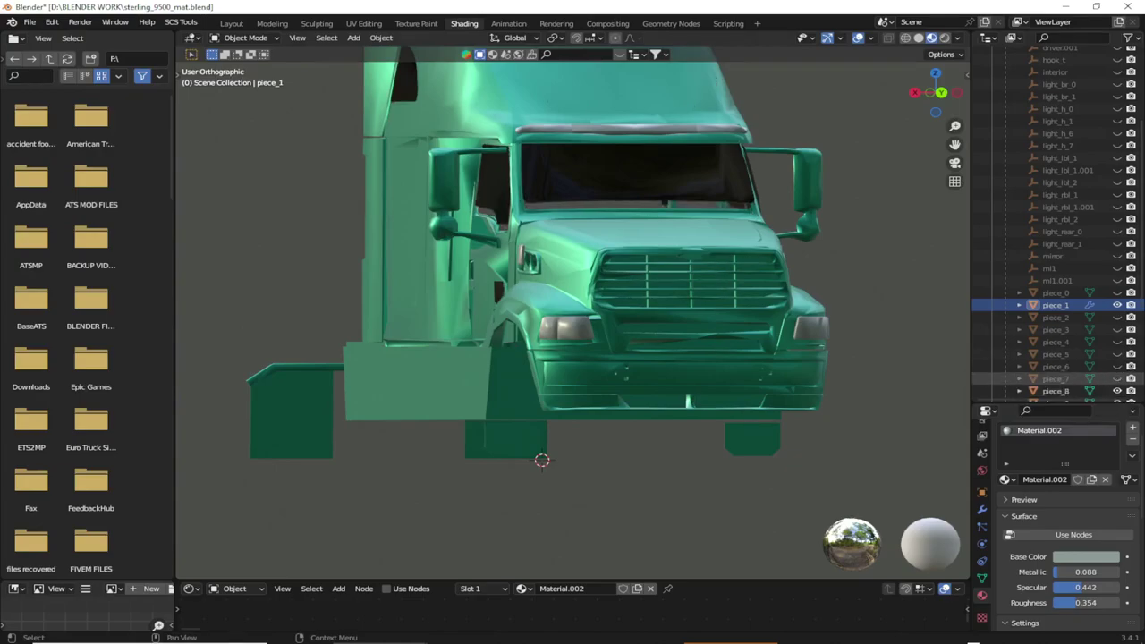
pyautogui.click(1116, 378)
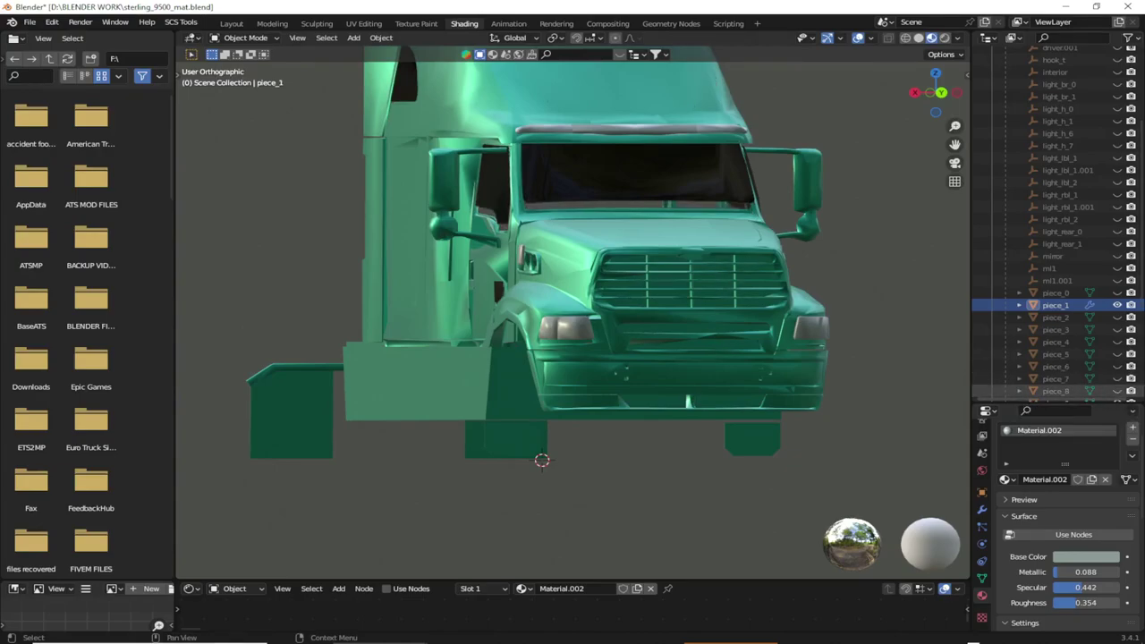
pyautogui.click(1117, 391)
# Hide piece_9's windshield glass and piece_10's main truck body in the Outliner.
pyautogui.scroll(-1, 1116, 367)
pyautogui.scroll(-1, 1117, 357)
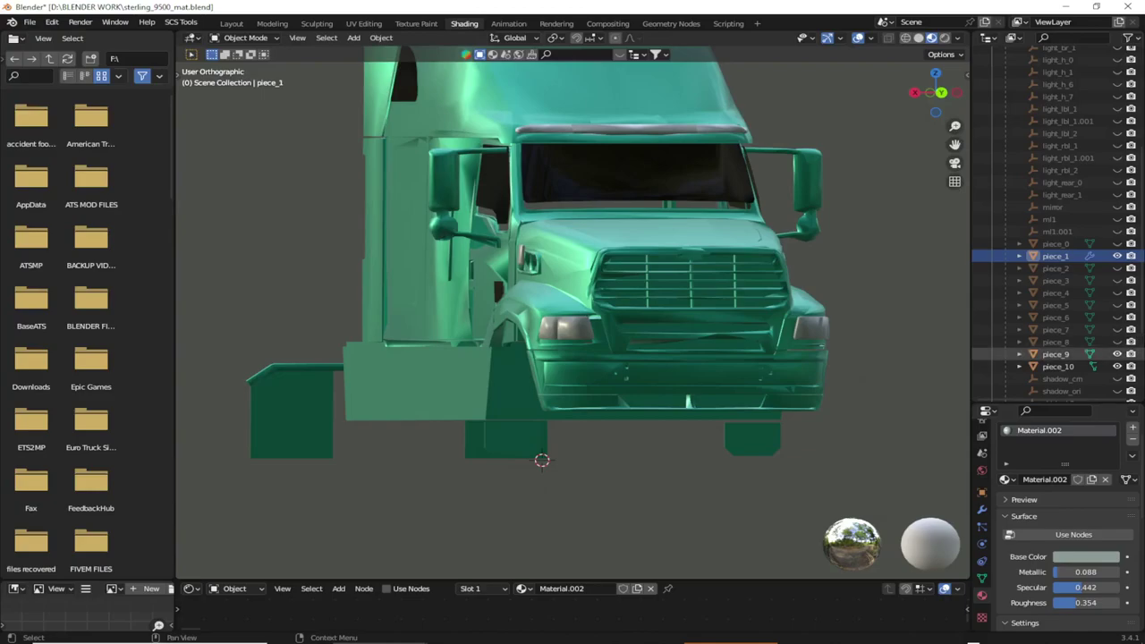
pyautogui.click(1116, 355)
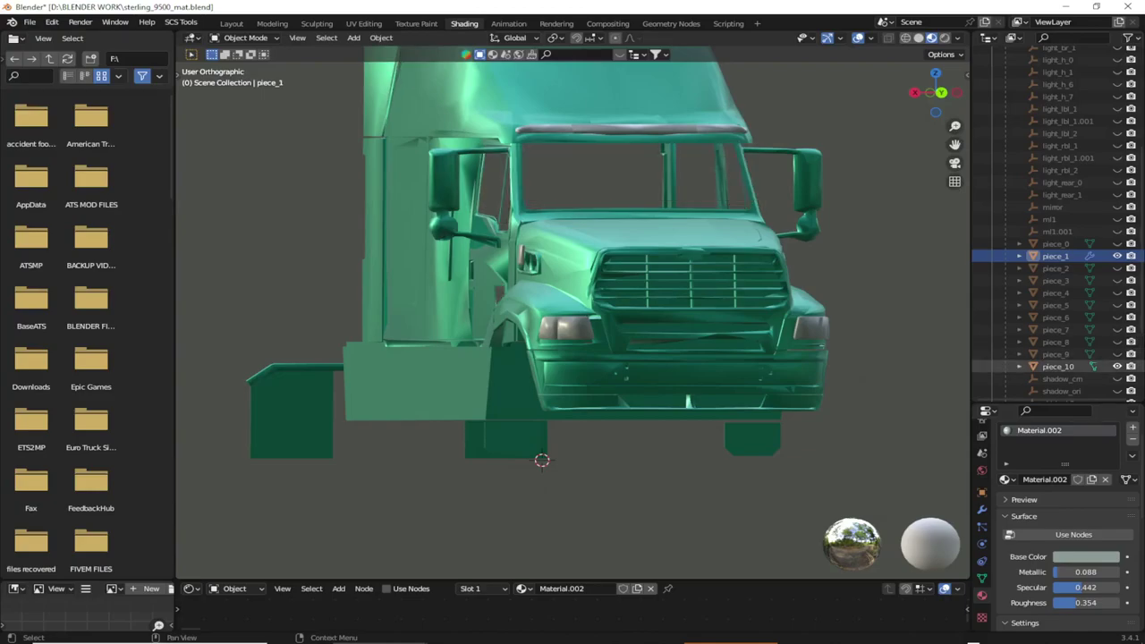
pyautogui.click(1116, 367)
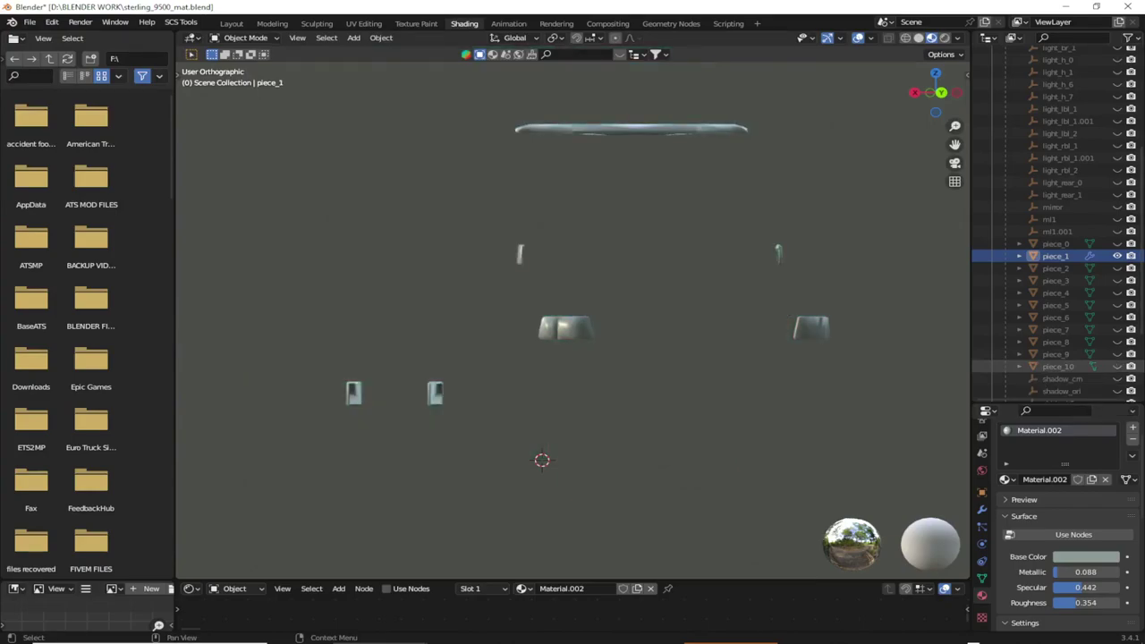
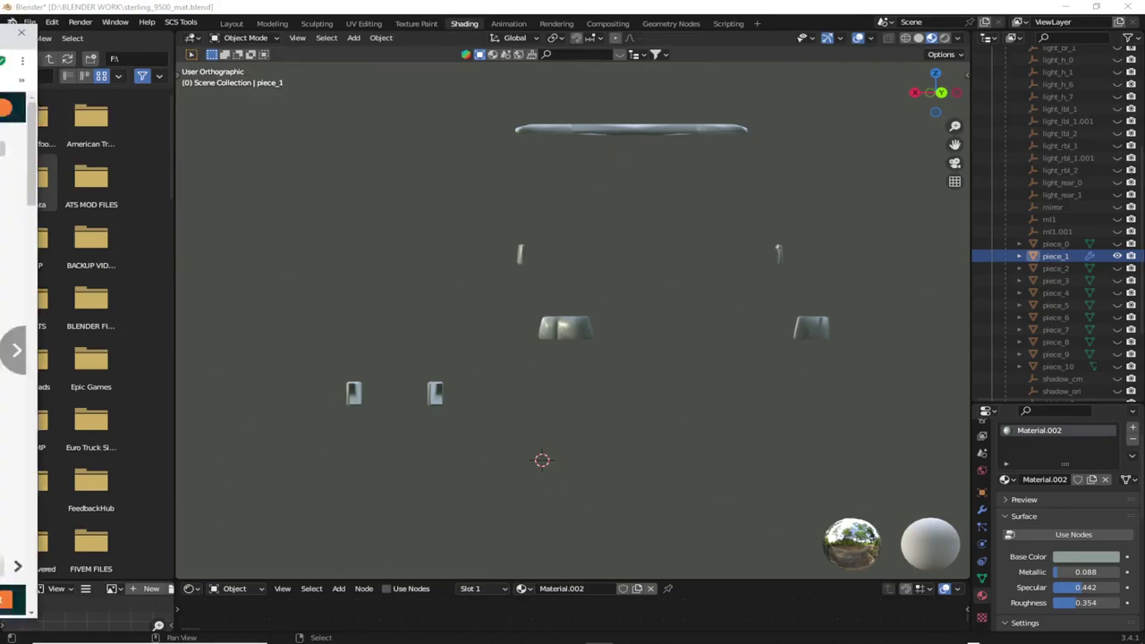
# Move the Chrome window with the TurboSquid MCI D4500 bus page over the Blender viewport.
pyautogui.moveTo(0, 59); pyautogui.dragTo(784, 42)
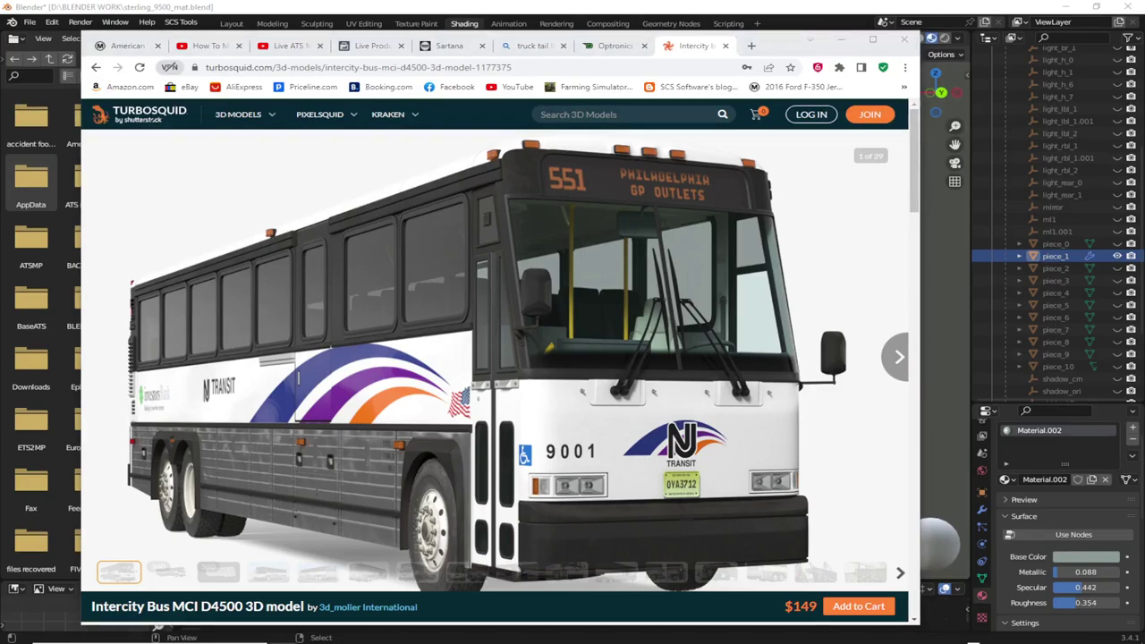
pyautogui.click(542, 114)
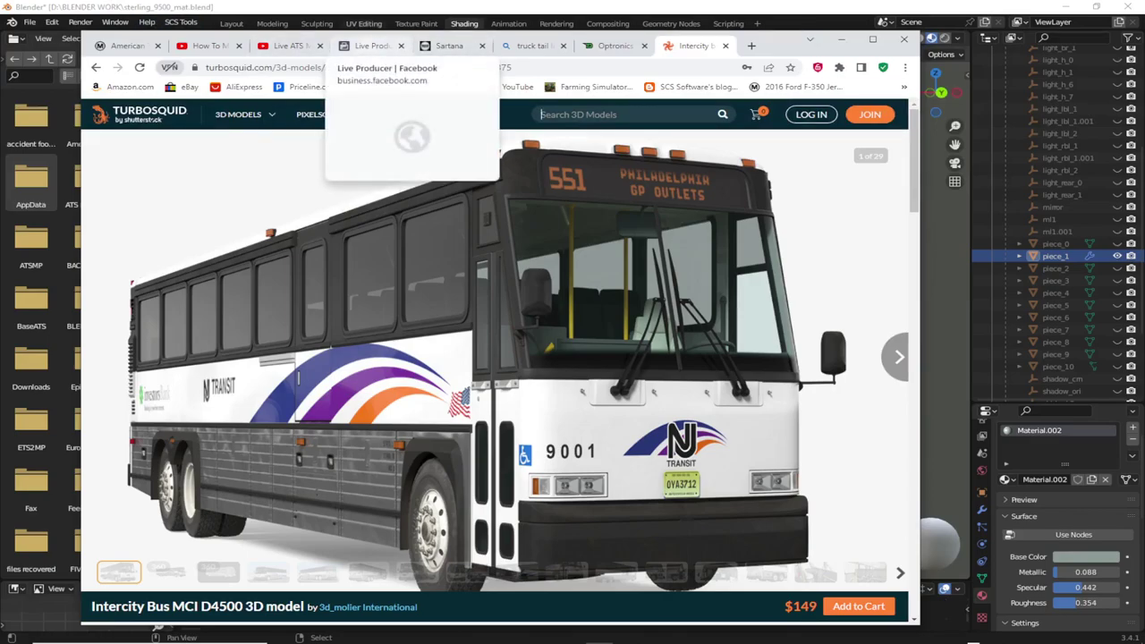
pyautogui.click(371, 46)
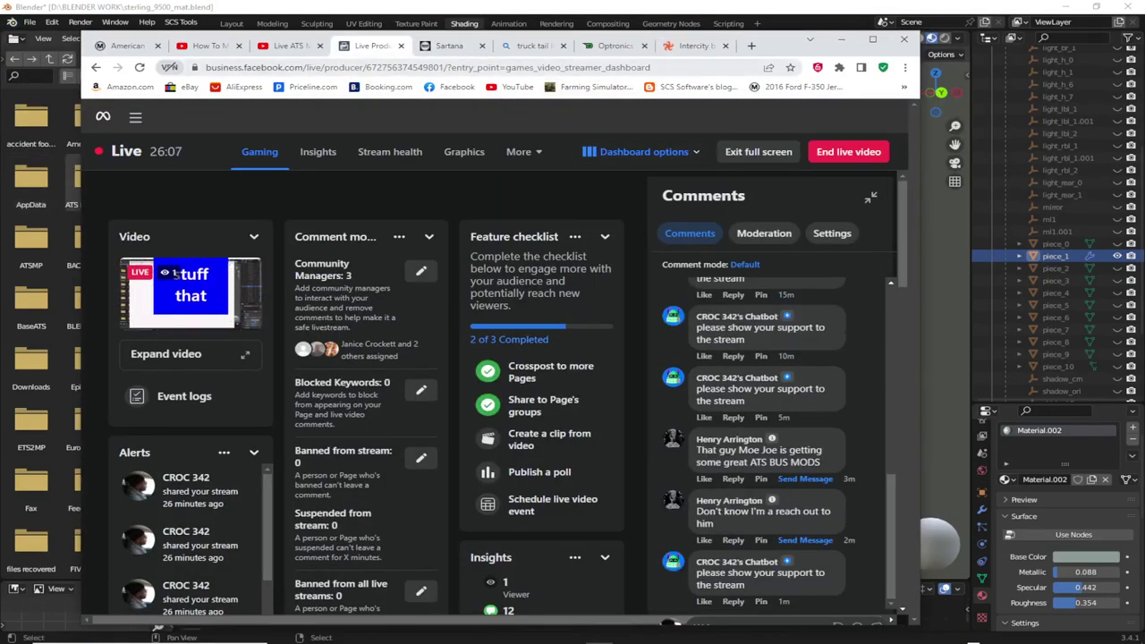
pyautogui.hotkey('ctrl', '9')
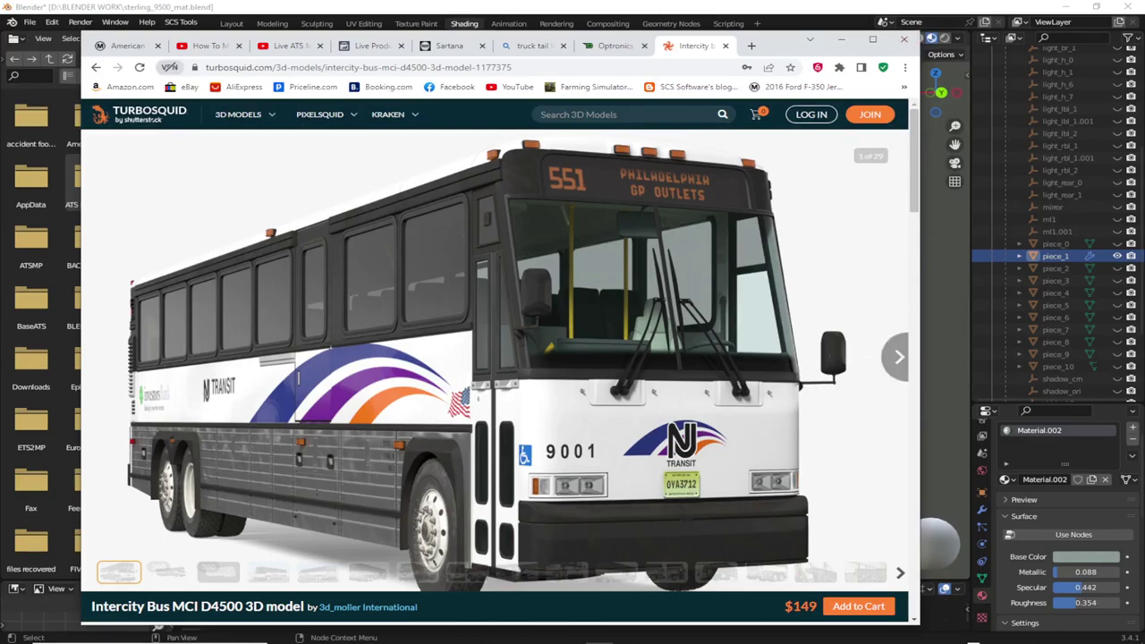
# Maximize the TurboSquid bus page and reveal the remaining gallery thumbnails, staying on the browser.
pyautogui.click(872, 39)
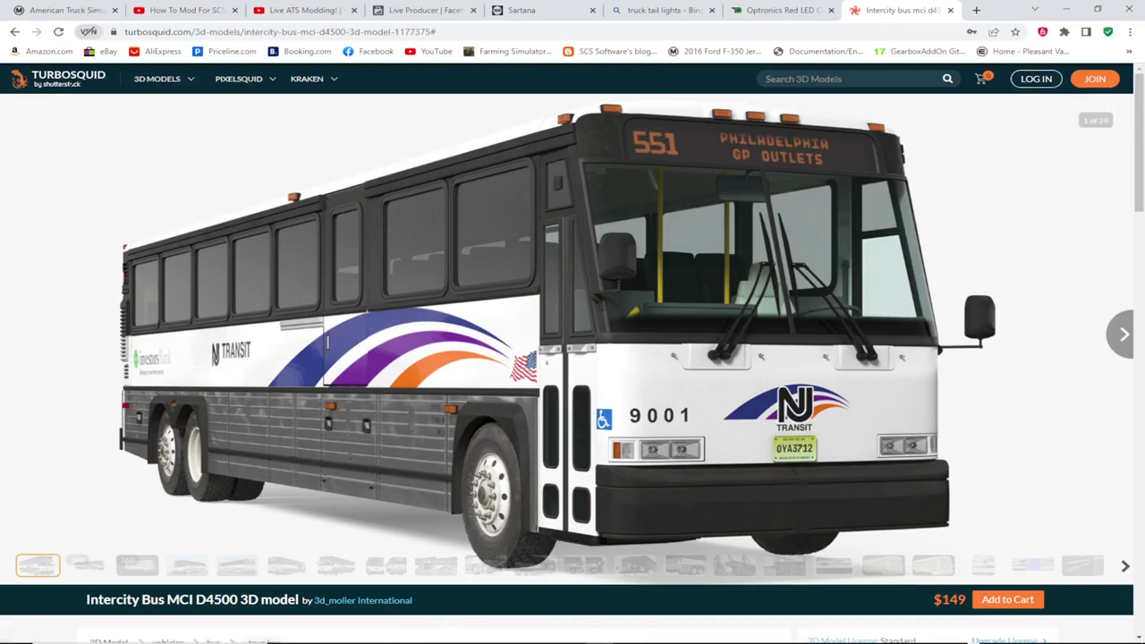
pyautogui.click(1125, 565)
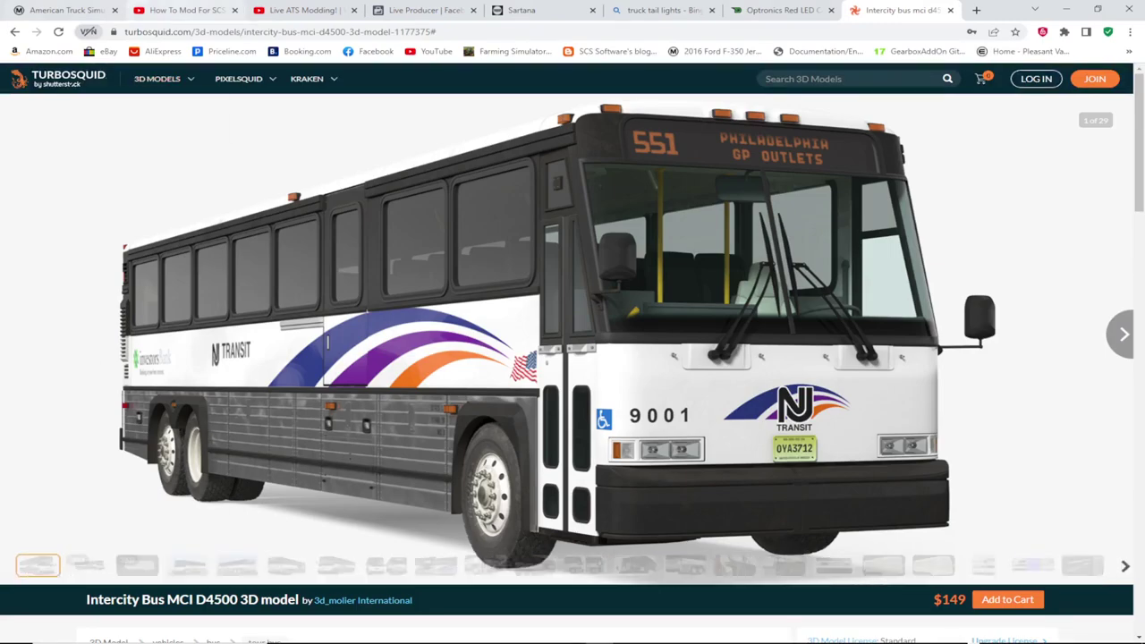
pyautogui.hotkey('alt', 'Tab')
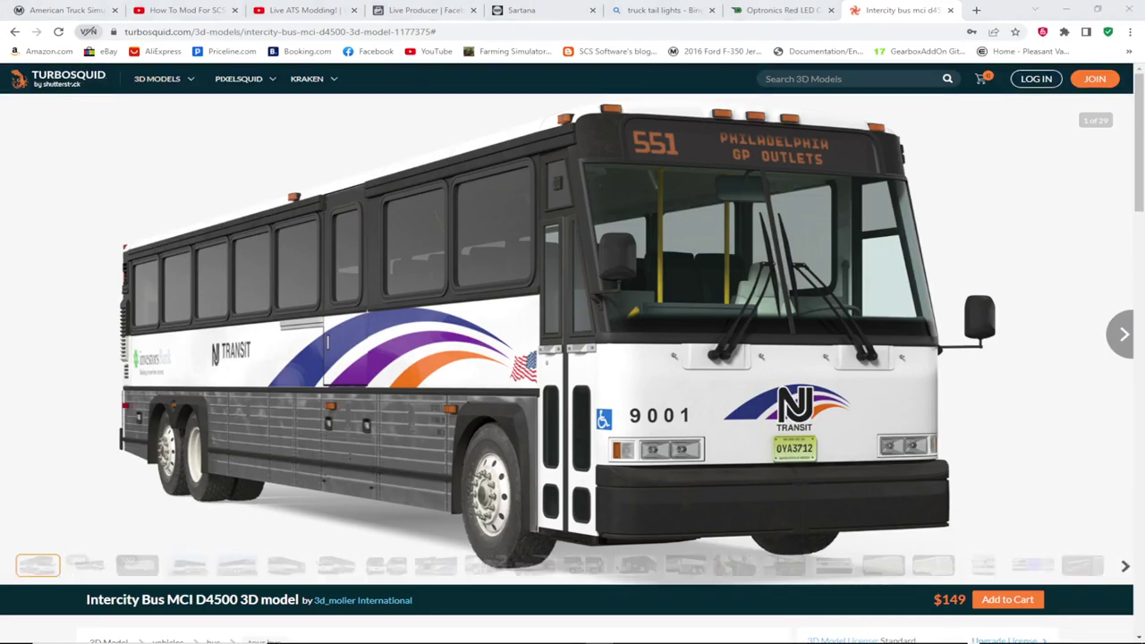
pyautogui.hotkey('alt', 'Tab')
pyautogui.hotkey('alt', 'Tab')
pyautogui.hotkey('alt', 'Tab')
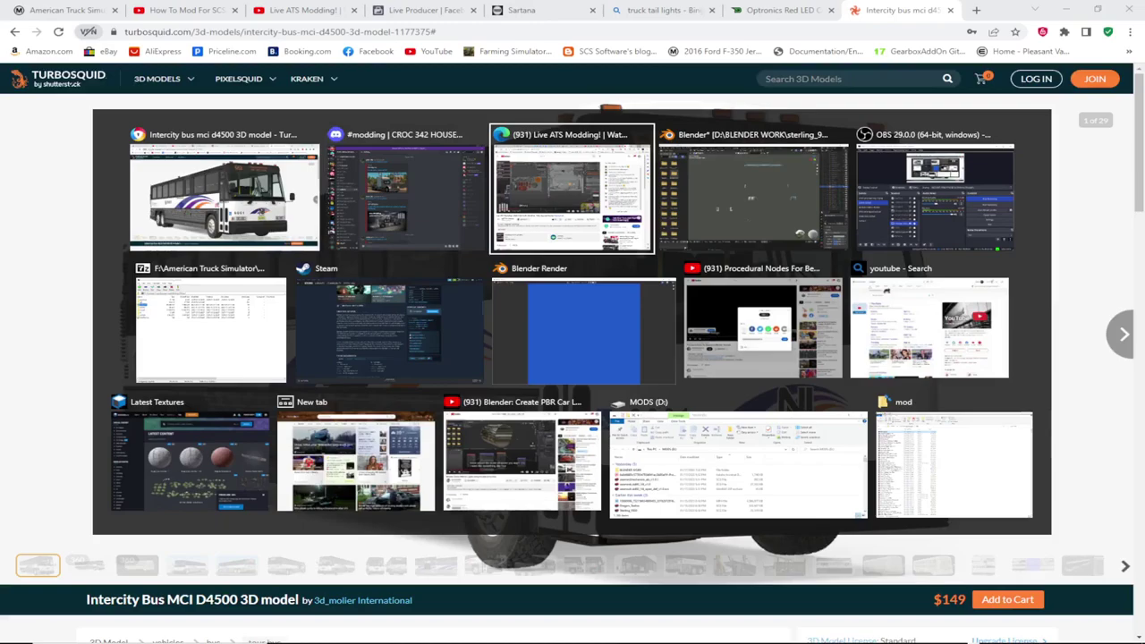
pyautogui.hotkey('alt', 'Tab')
pyautogui.hotkey('alt', 'Tab')
pyautogui.hotkey('alt', 'Tab')
pyautogui.hotkey('alt', 'Tab')
pyautogui.hotkey('alt', 'Tab')
pyautogui.hotkey('alt', 'Tab')
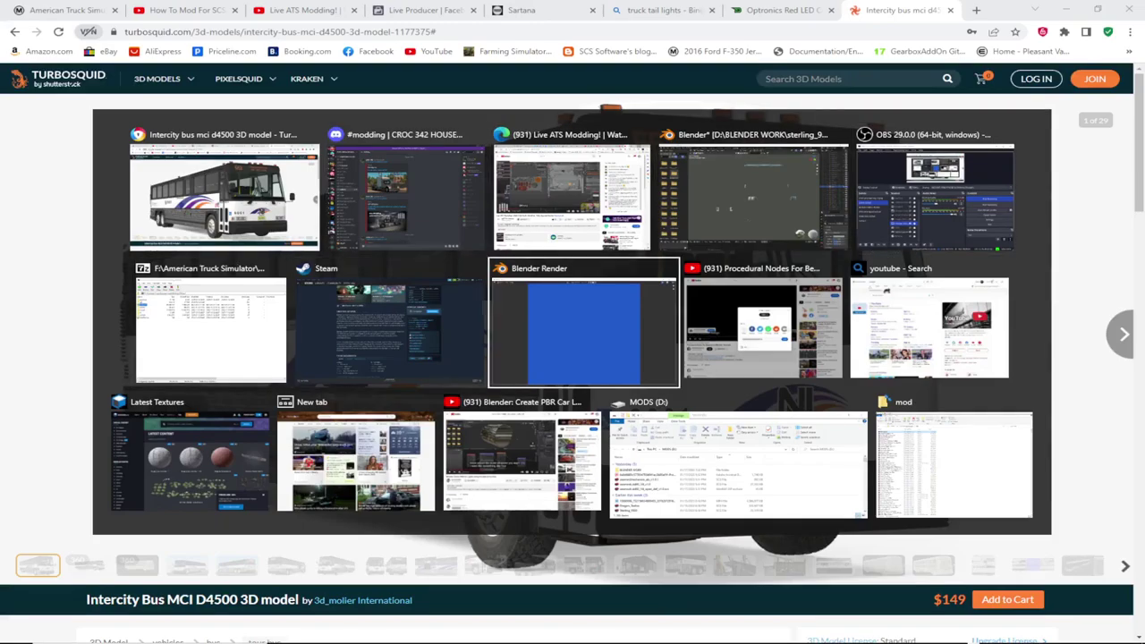
pyautogui.press('Escape')
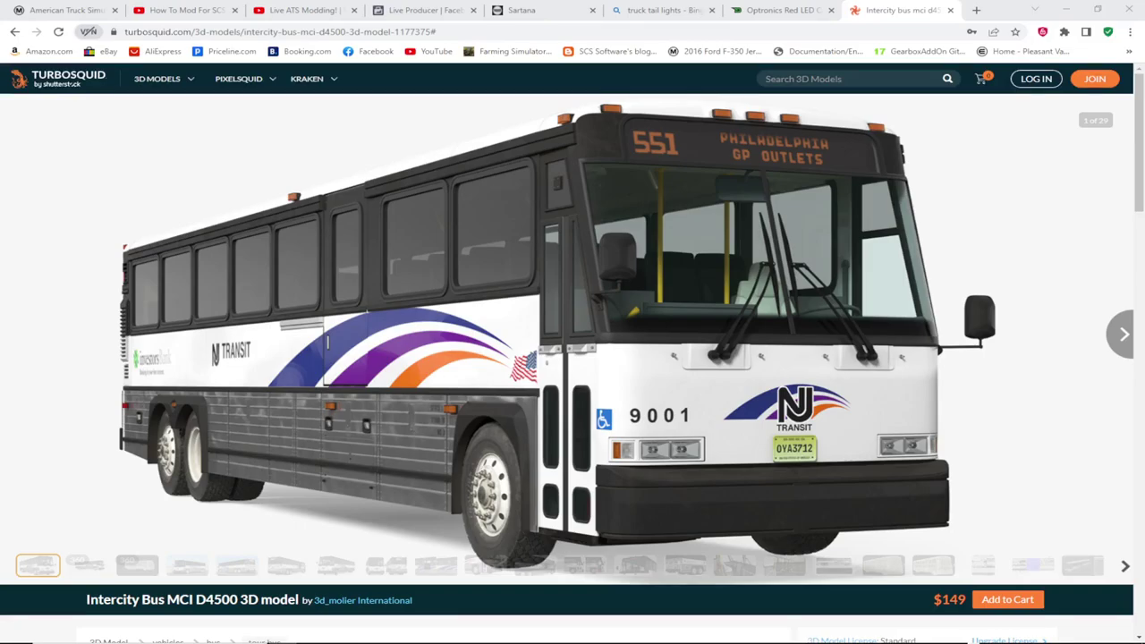
pyautogui.moveTo(0, 26); pyautogui.dragTo(0, 13)
# Advance the bus gallery to image 3 of 29, the rotating 360° wireframe view.
pyautogui.click(86, 565)
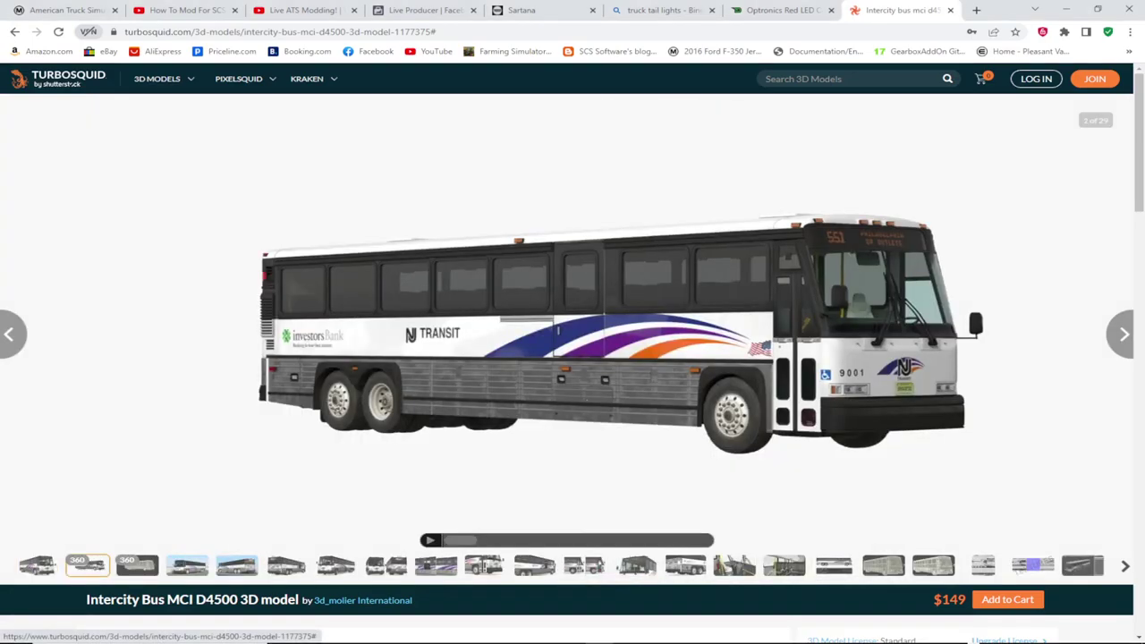
pyautogui.click(137, 564)
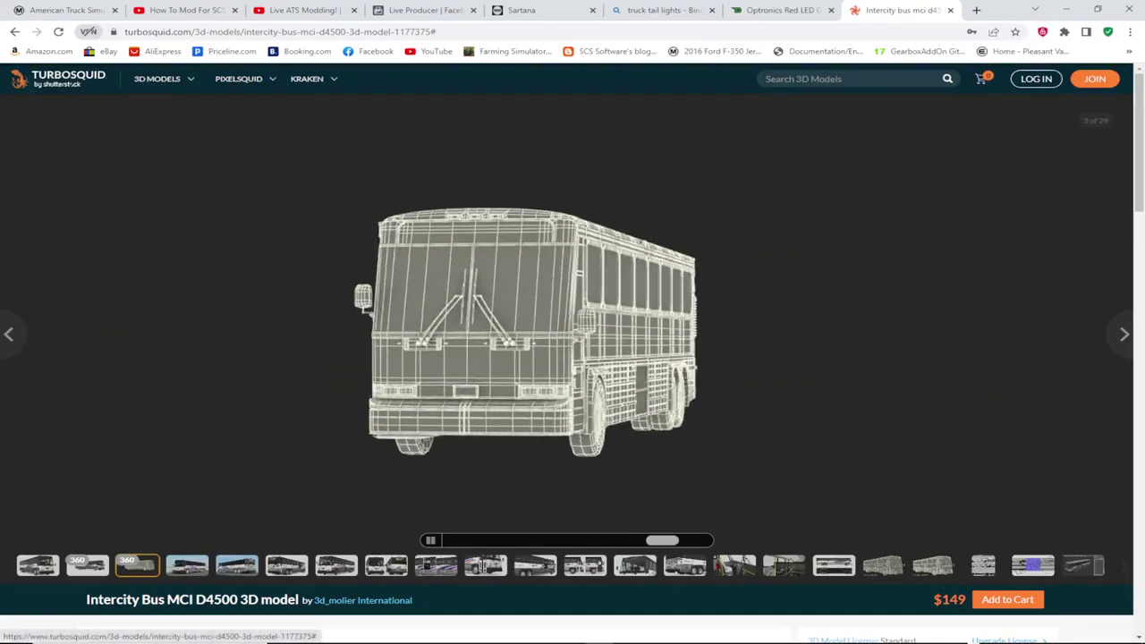
# Page through the bus exterior images: road, rear, side, door close-up and destination sign.
pyautogui.press('Right')
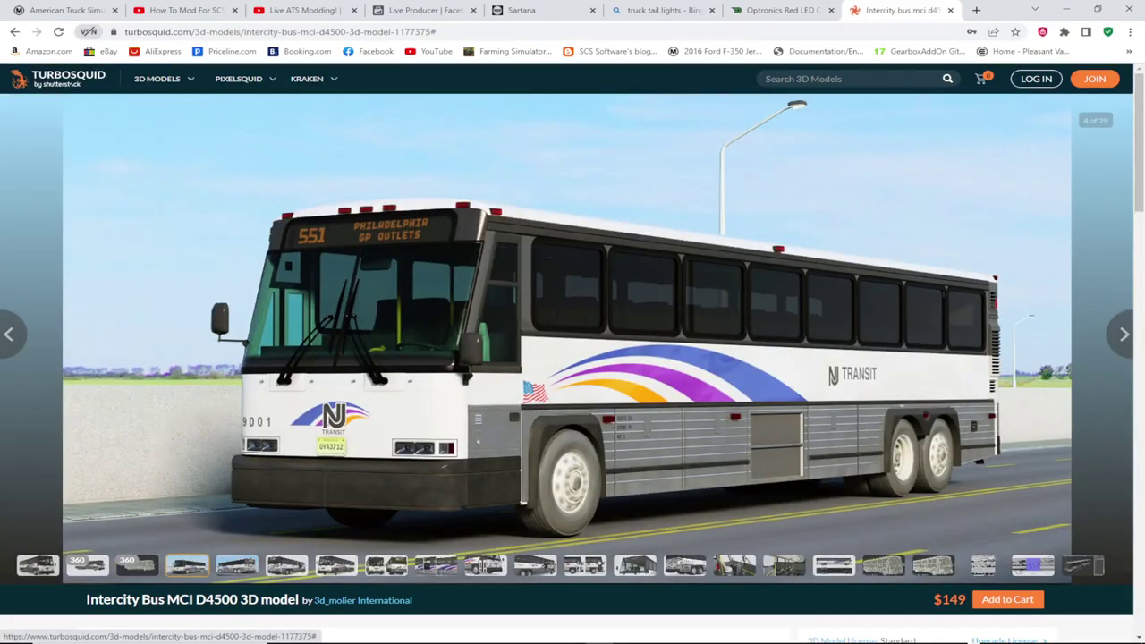
pyautogui.press('Right')
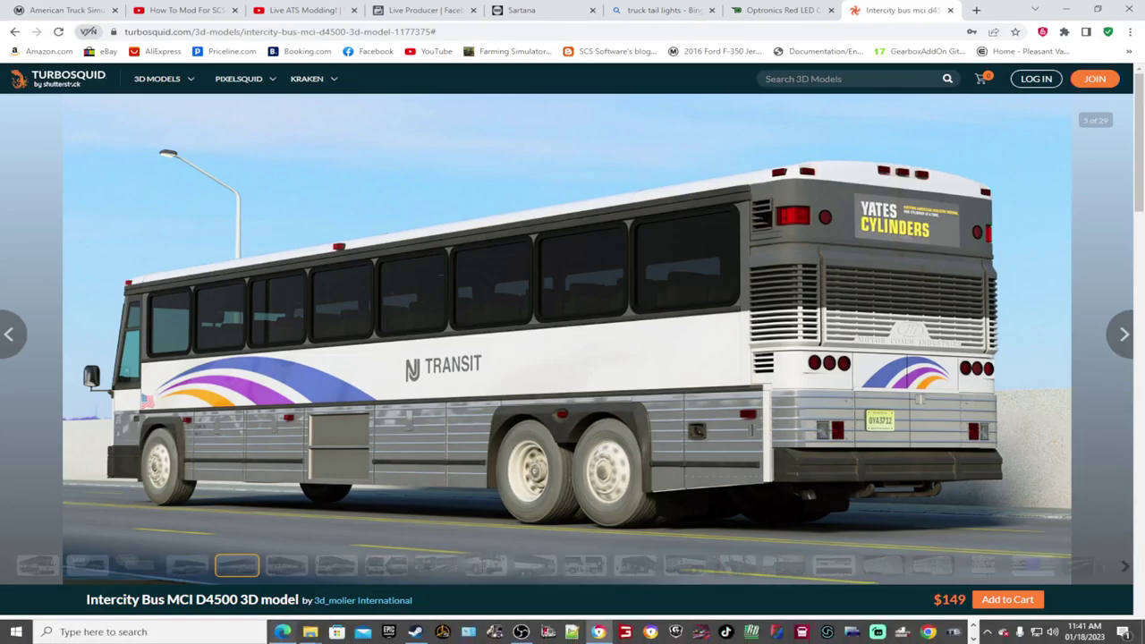
pyautogui.press('Right')
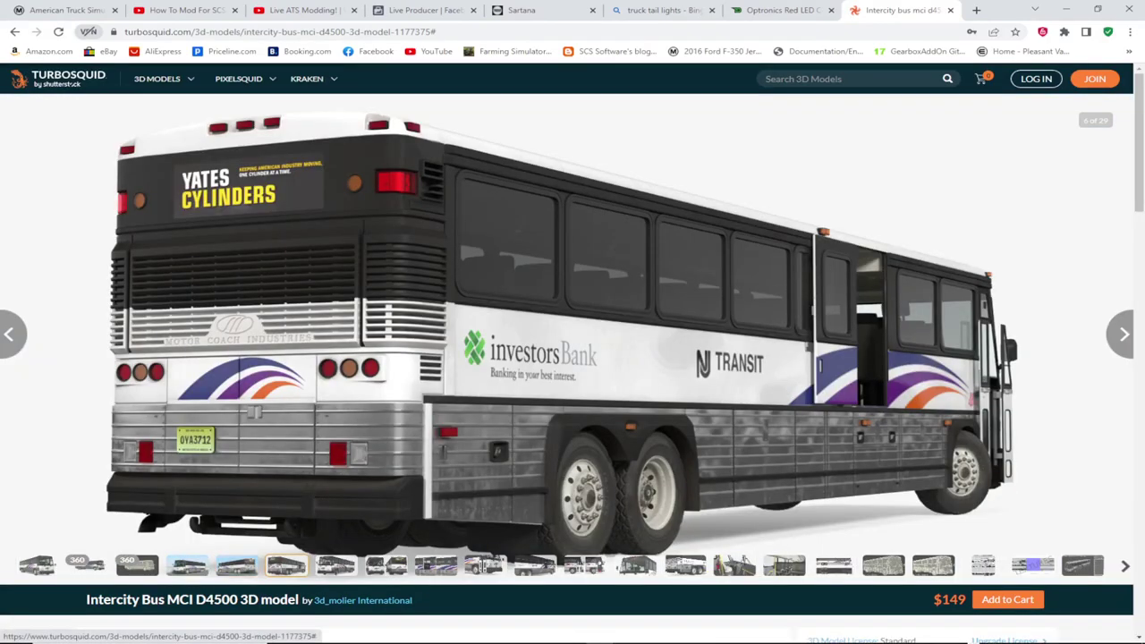
pyautogui.press('Right')
pyautogui.press('Right')
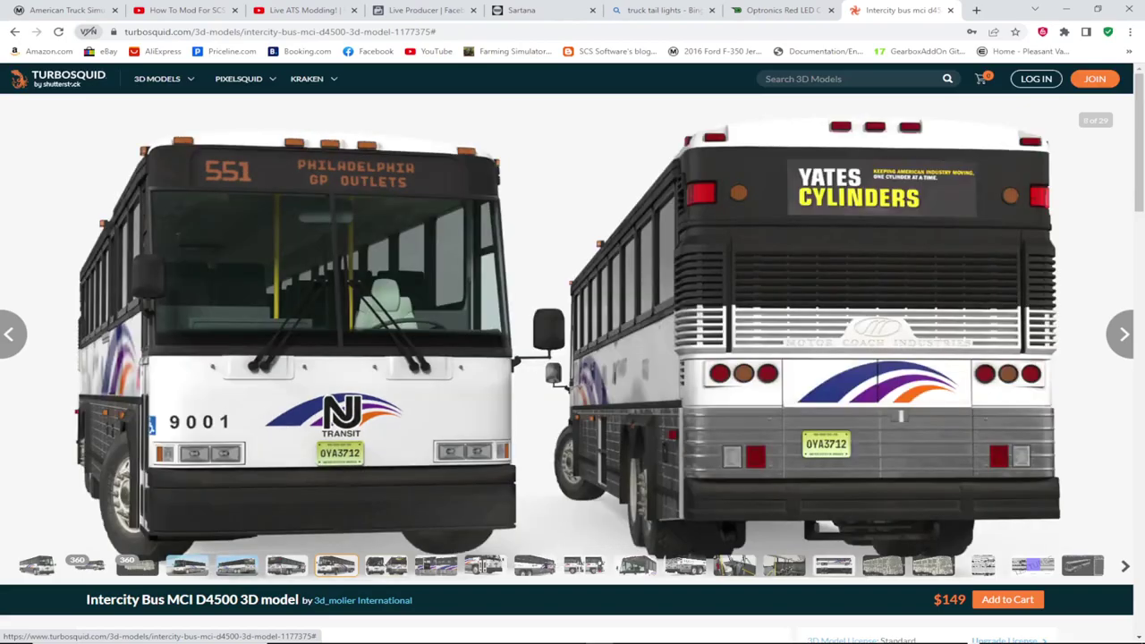
pyautogui.press('Right')
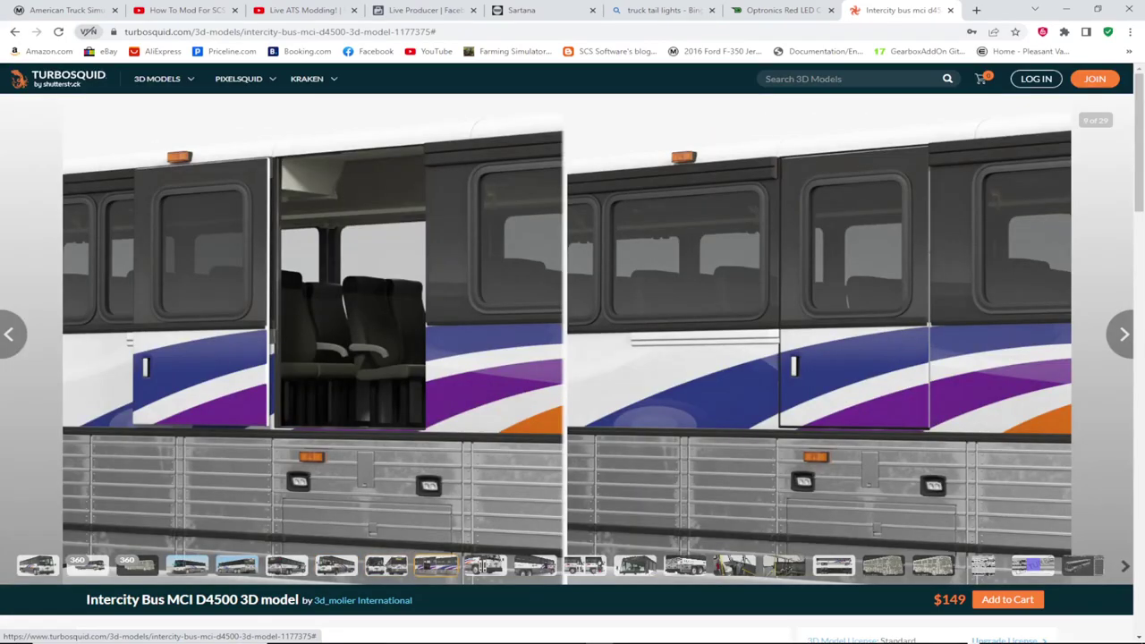
pyautogui.click(481, 566)
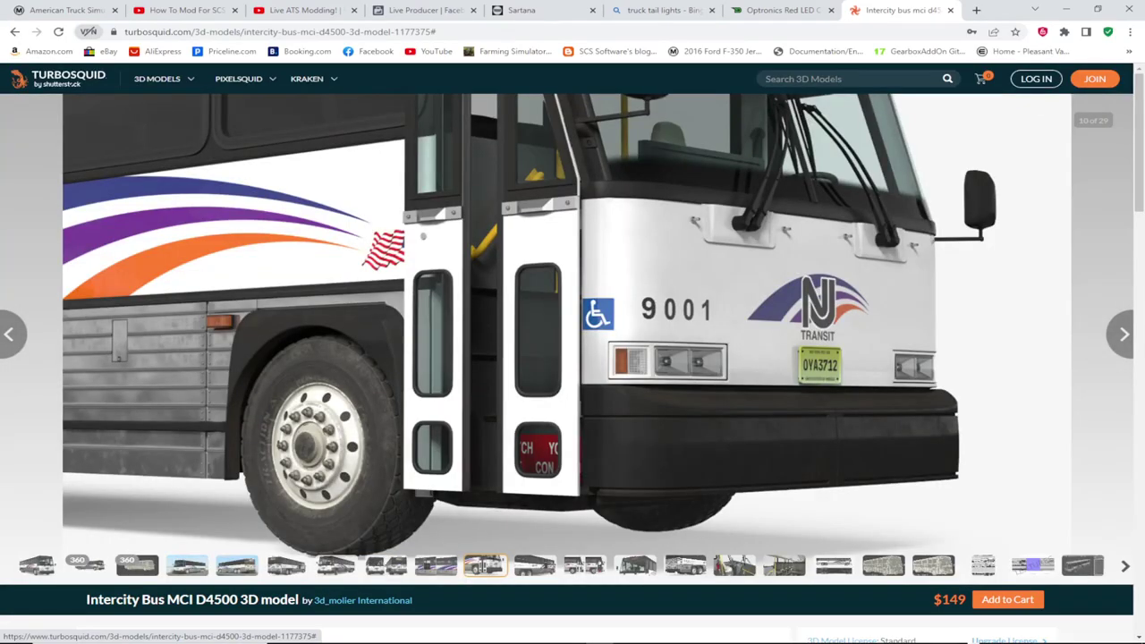
pyautogui.press('Right')
pyautogui.press('Right')
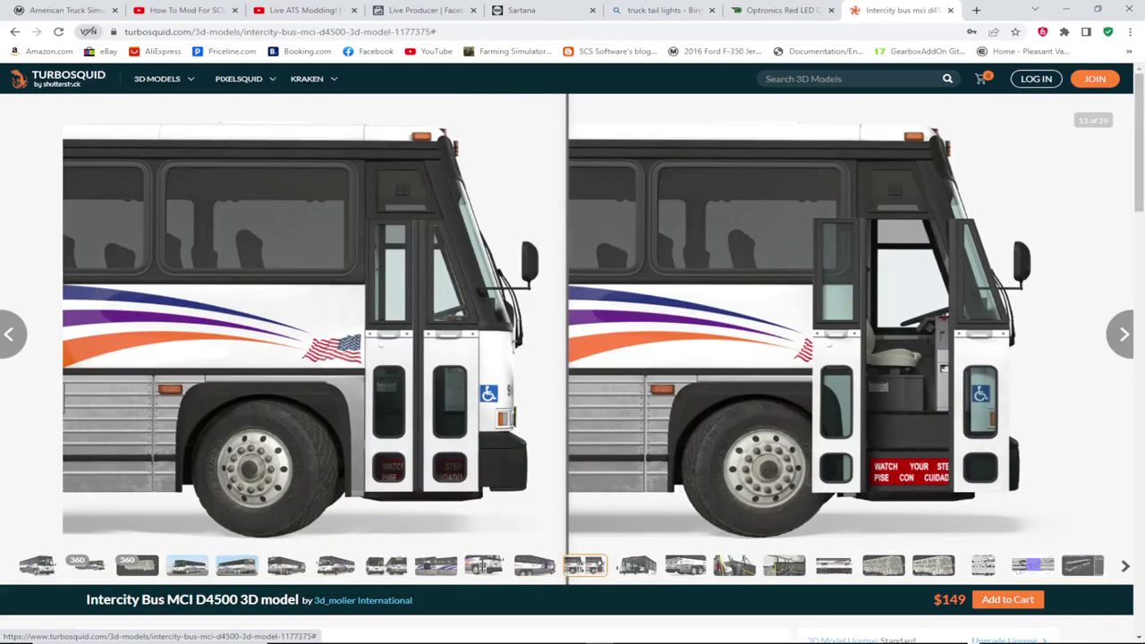
pyautogui.press('Right')
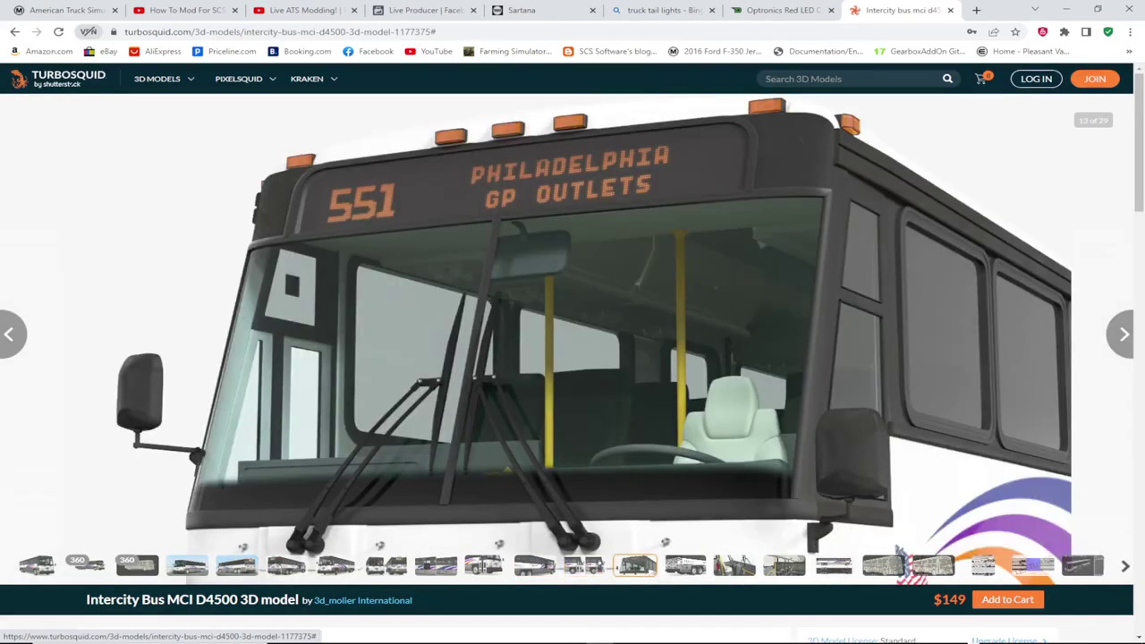
pyautogui.press('Right')
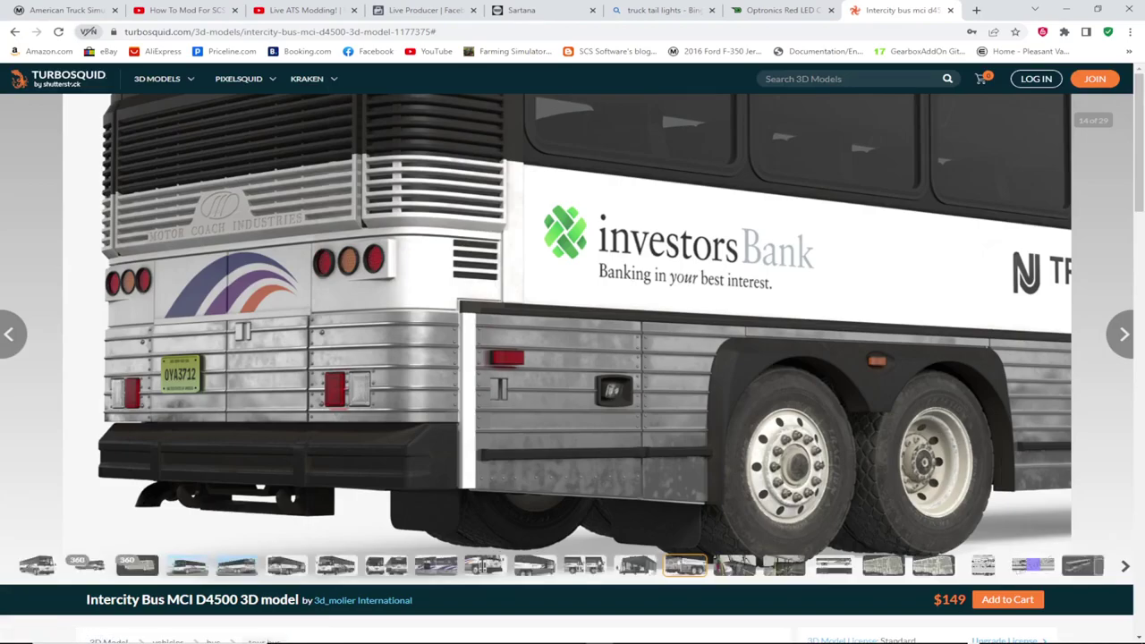
# Continue through interior, wireframe, UV and texture images to image 22, the 3ds Max wireframe render.
pyautogui.press('Right')
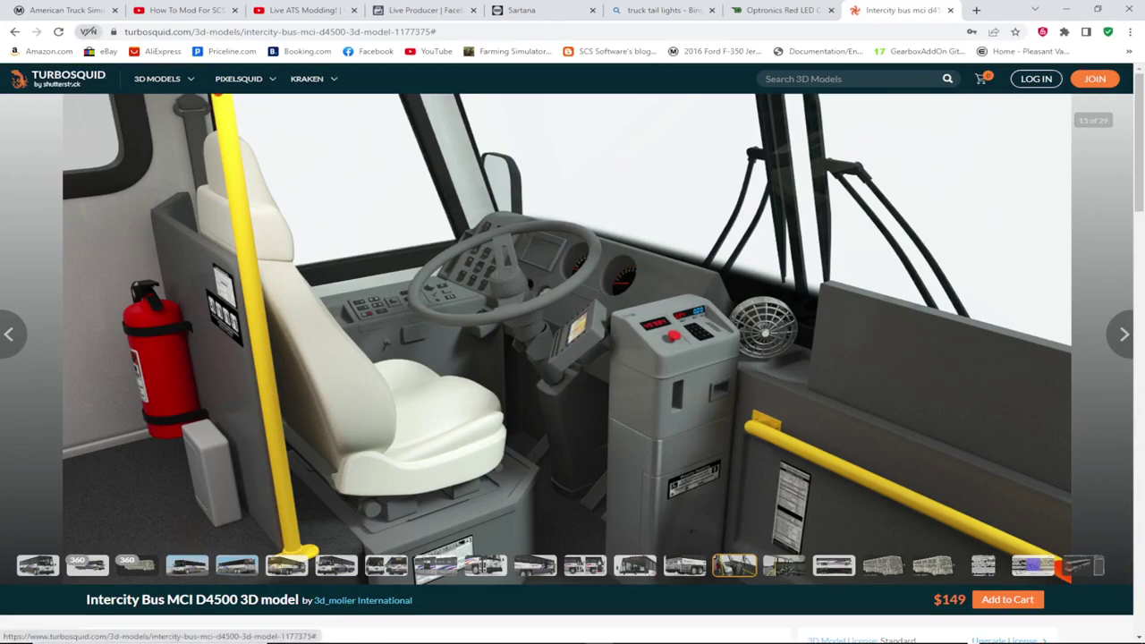
pyautogui.press('Right')
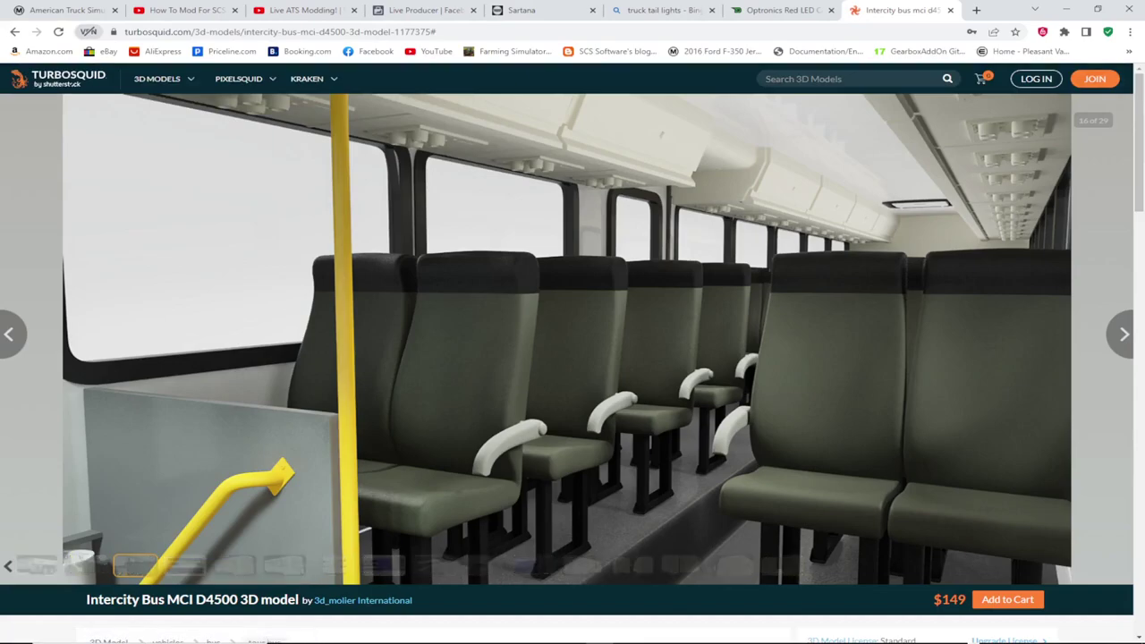
pyautogui.press('Right')
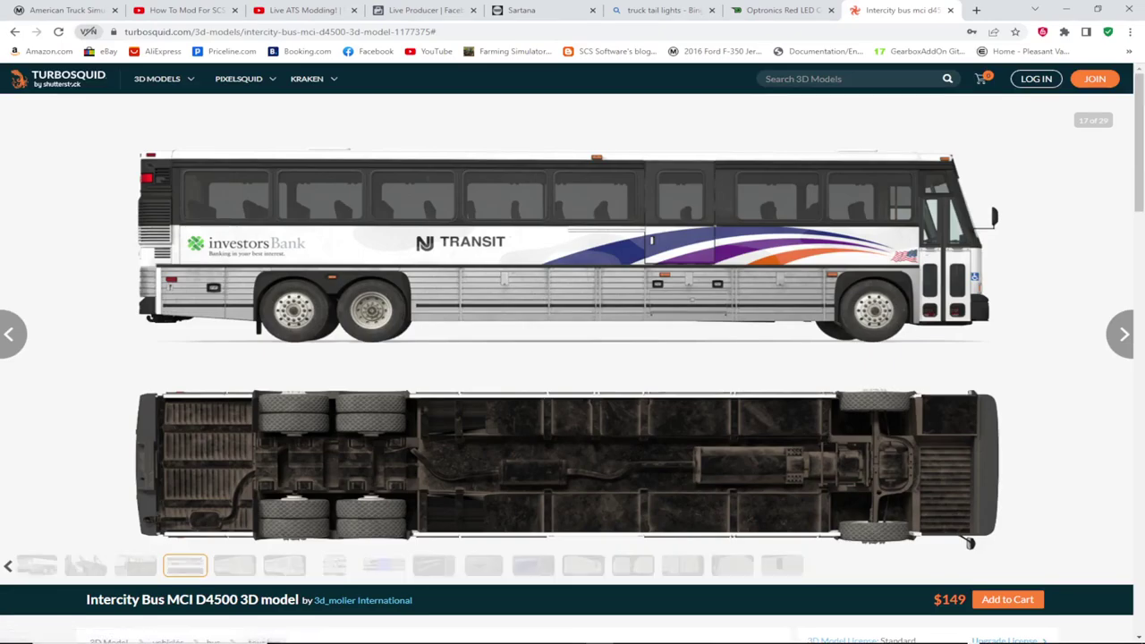
pyautogui.press('Right')
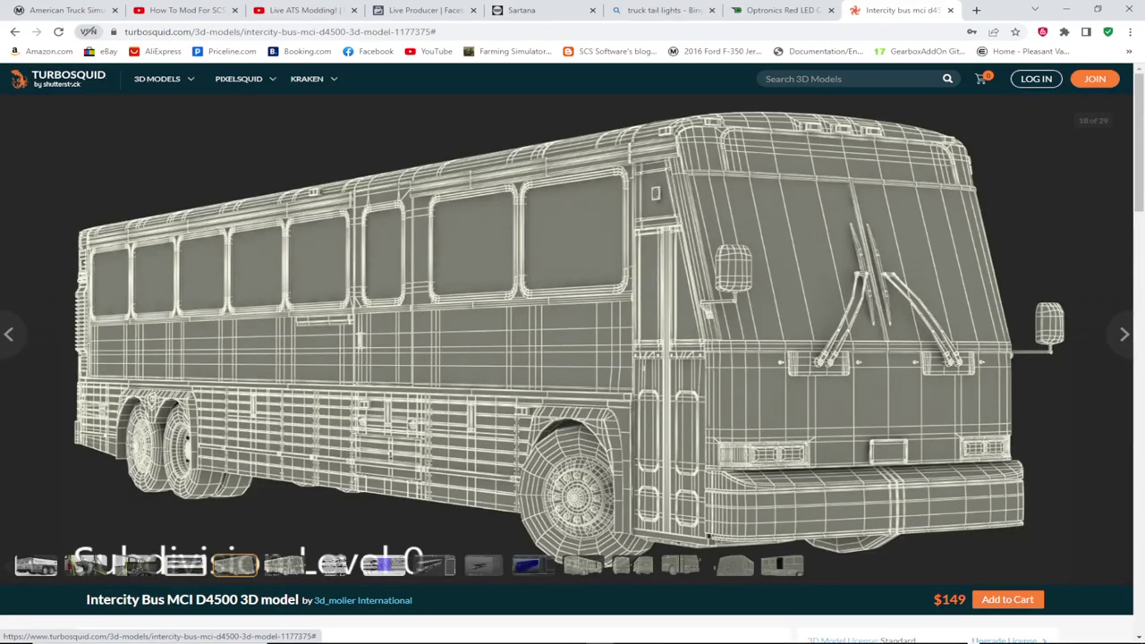
pyautogui.press('Right')
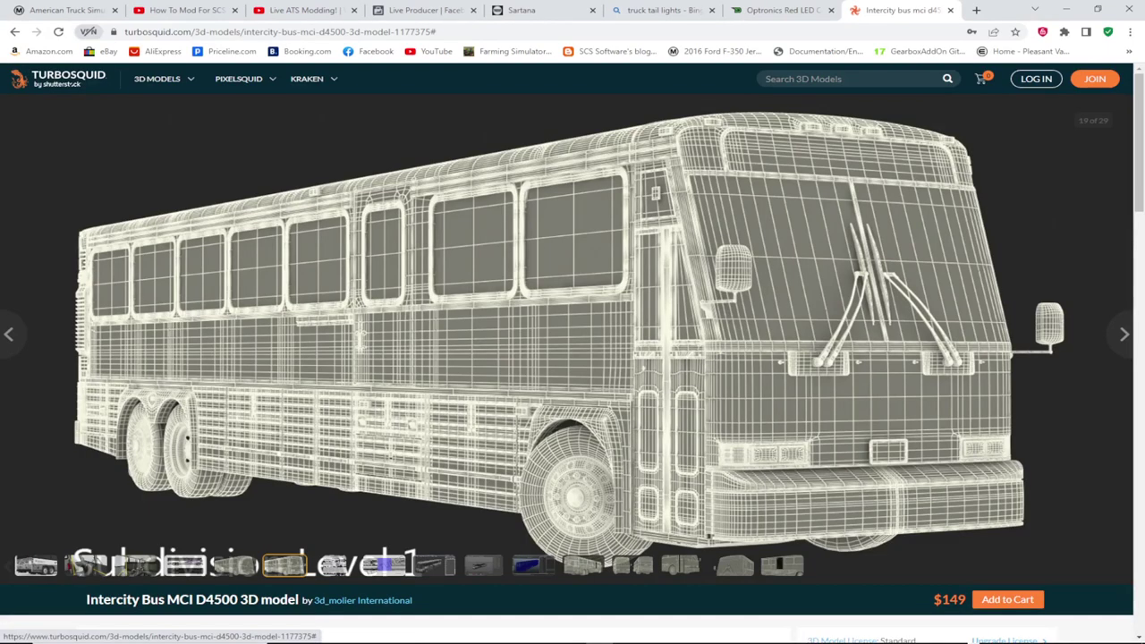
pyautogui.press('Right')
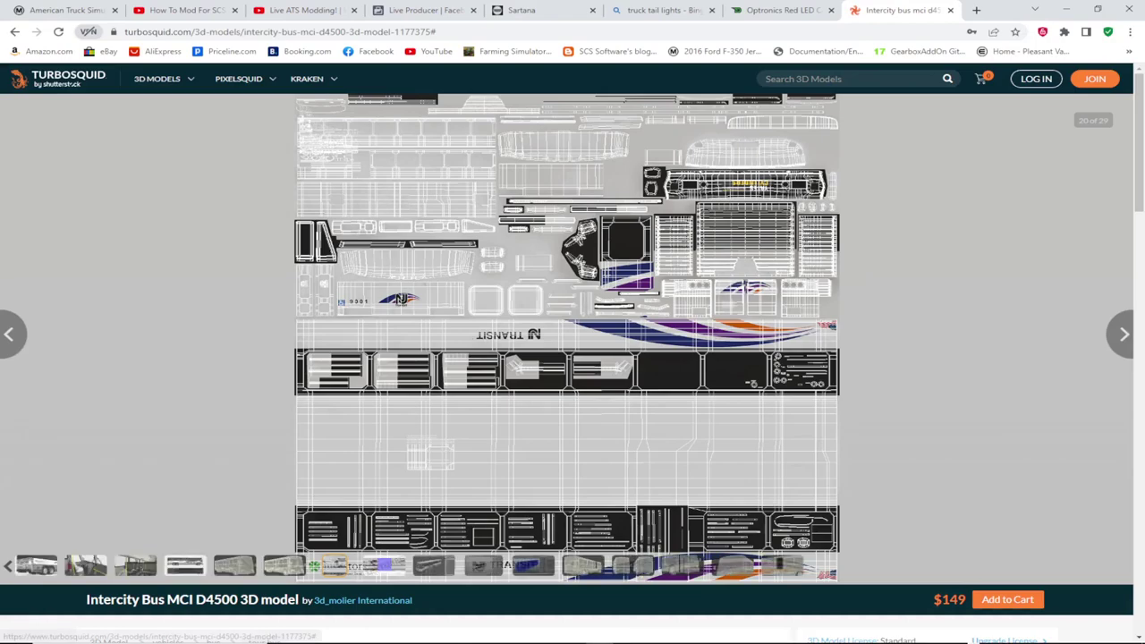
pyautogui.click(384, 566)
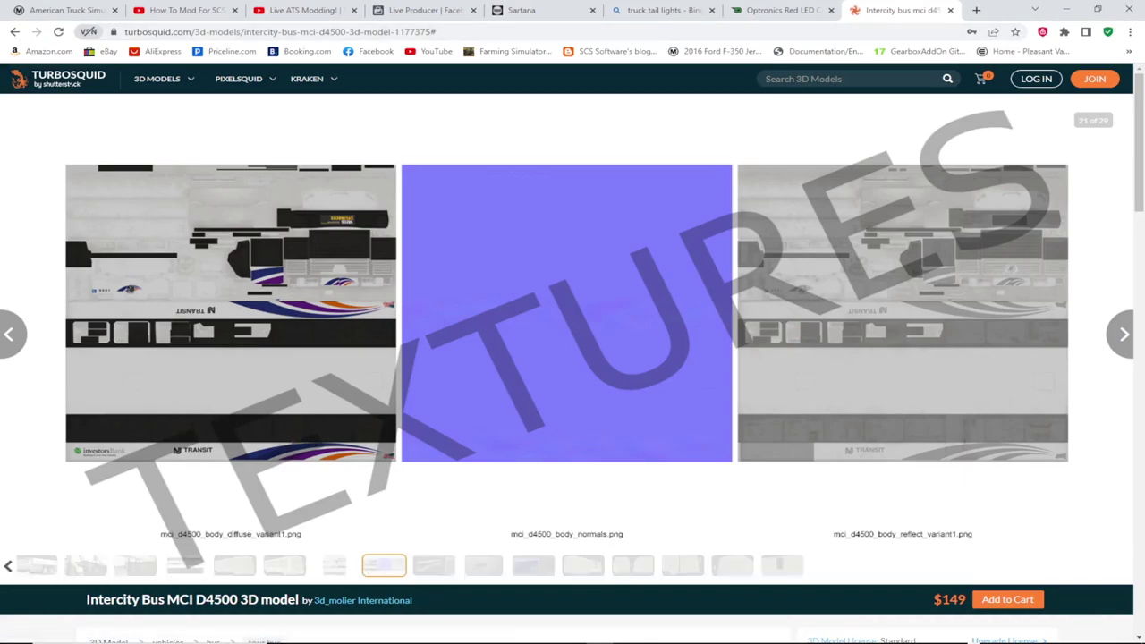
pyautogui.press('Right')
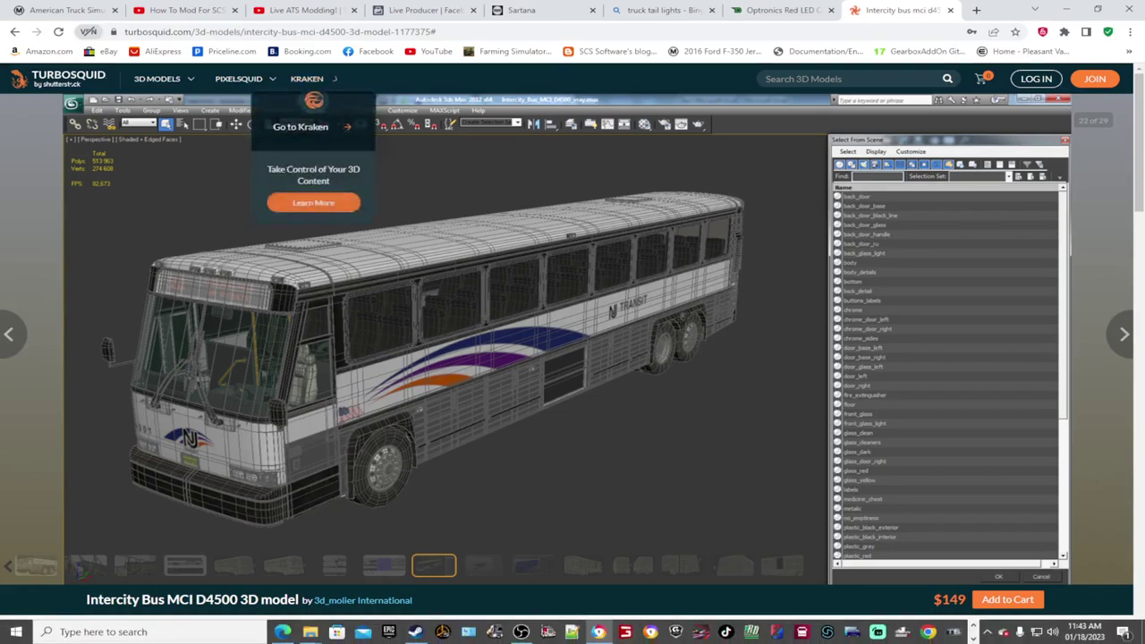
# Search Bing for 'AUTODESK MAYA' in a new browser tab.
pyautogui.click(975, 10)
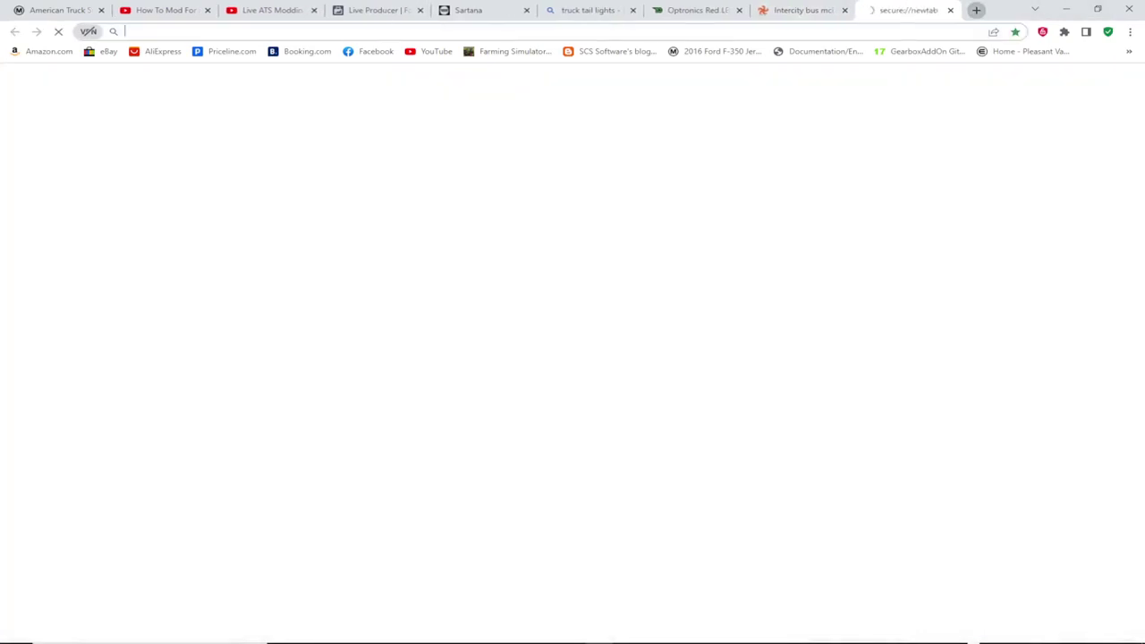
pyautogui.click(403, 240)
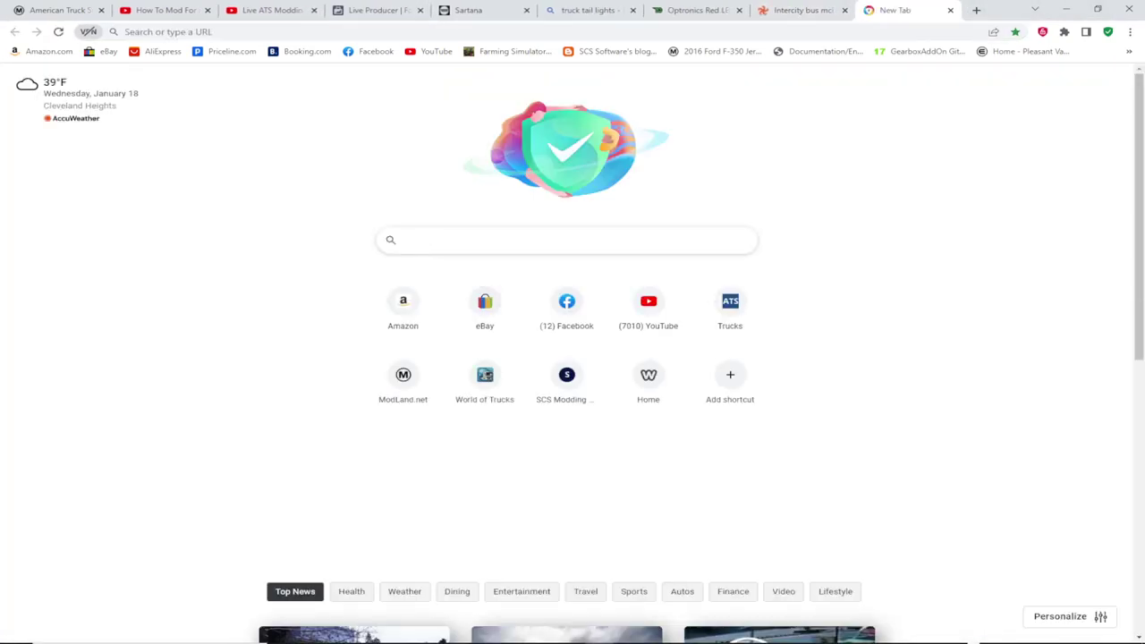
pyautogui.write('AUT')
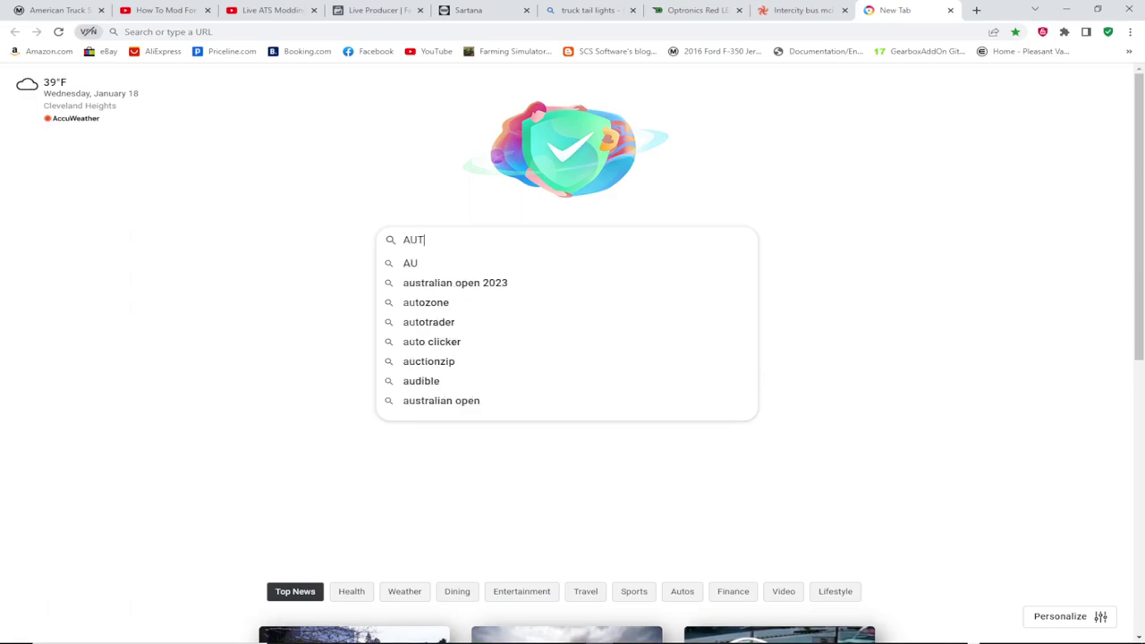
pyautogui.write('ODA')
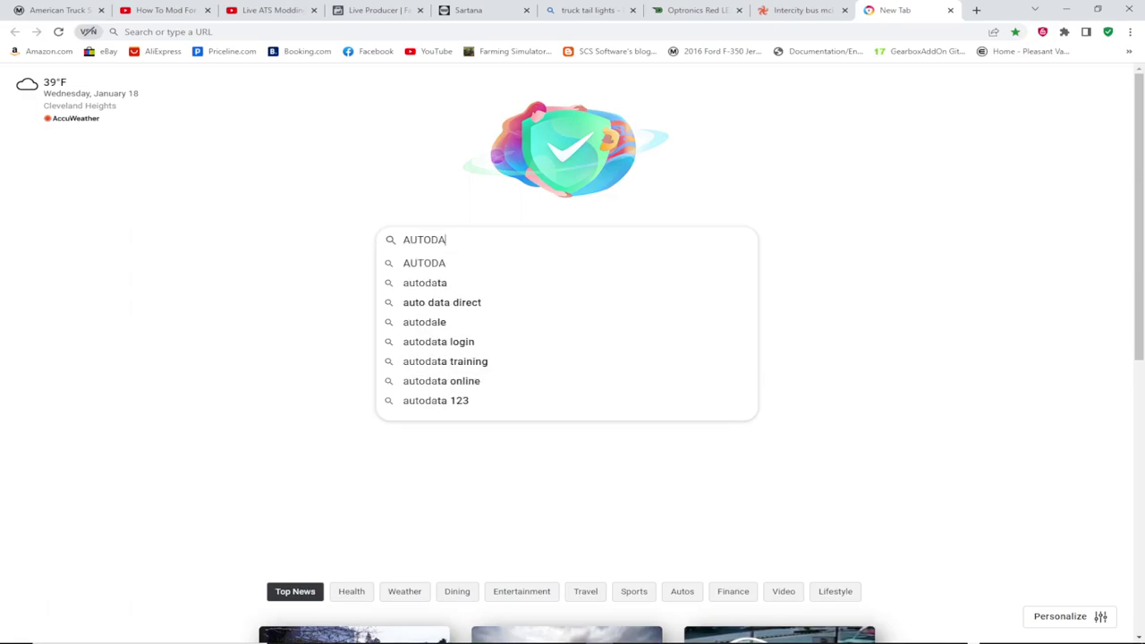
pyautogui.press('BackSpace')
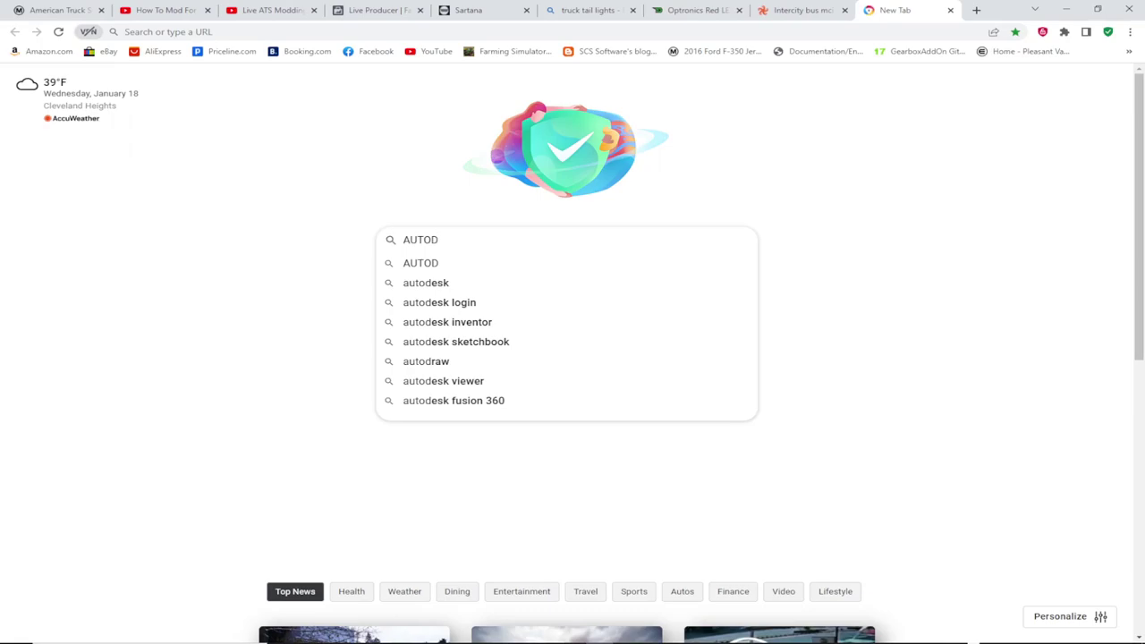
pyautogui.write('ESK')
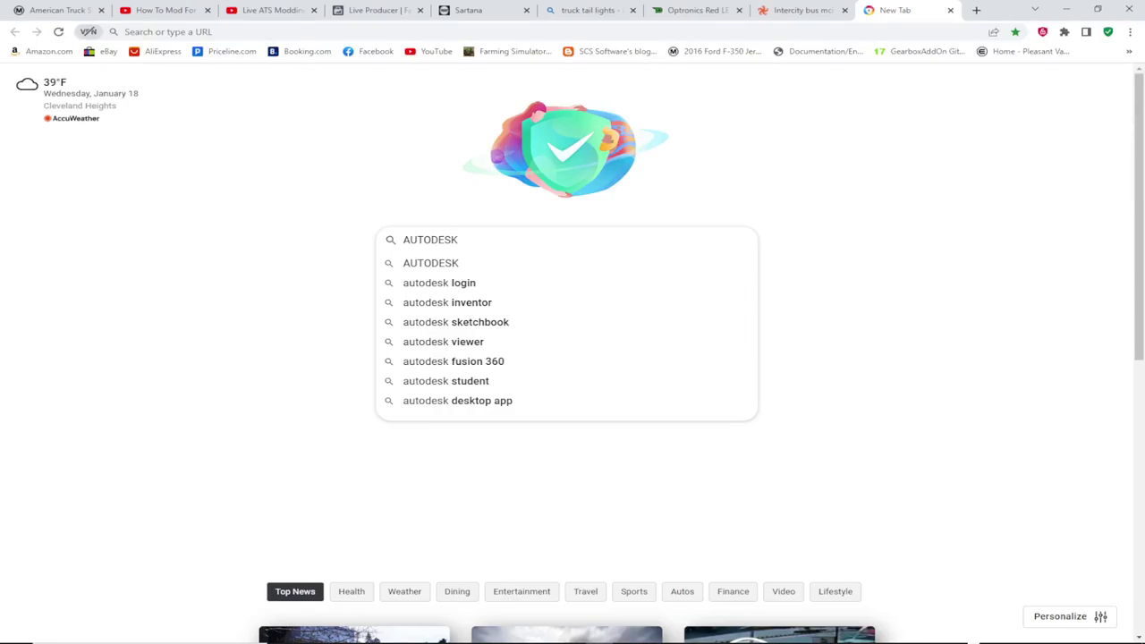
pyautogui.write(' M')
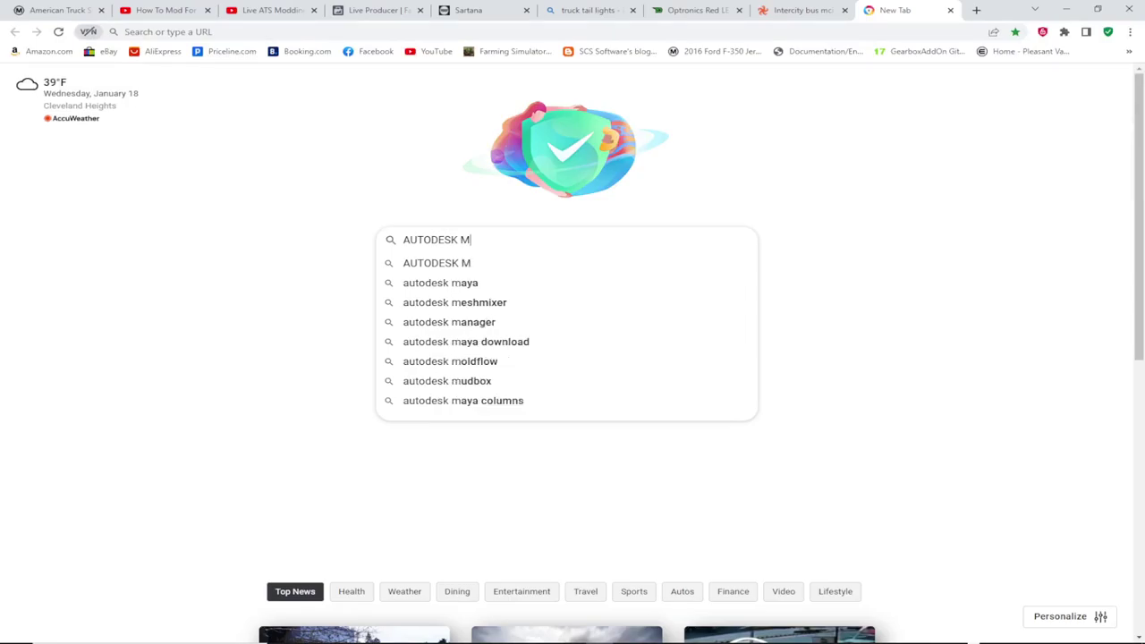
pyautogui.write('AYA')
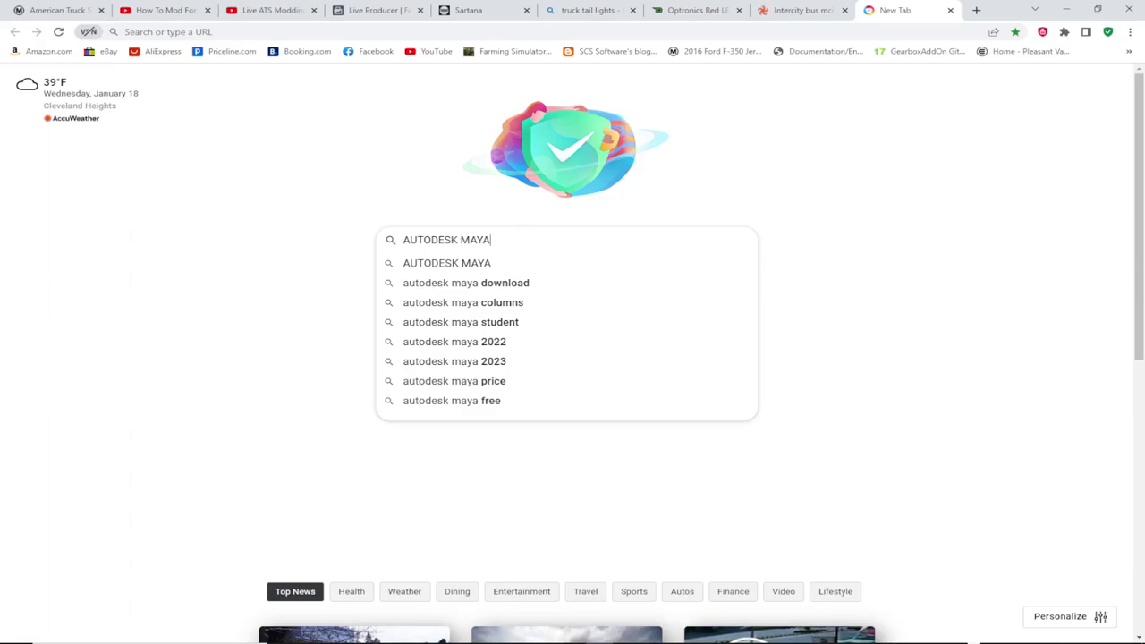
pyautogui.press('Return')
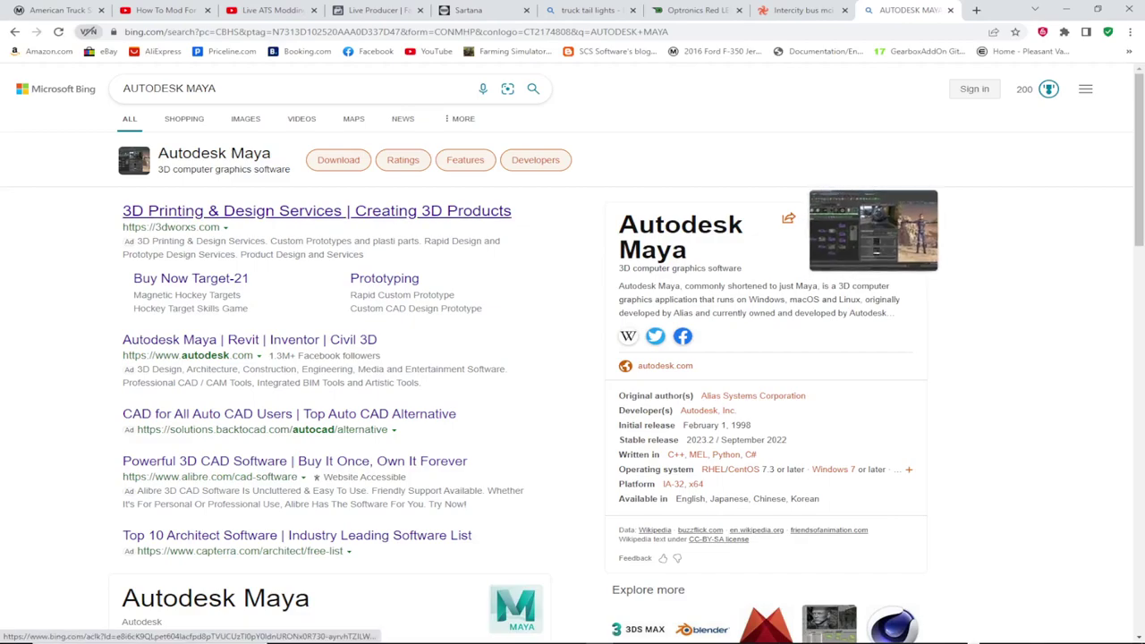
# Open Autodesk's Maya product page from the results and play its 8:40 overview video.
pyautogui.scroll(-5, 268, 232)
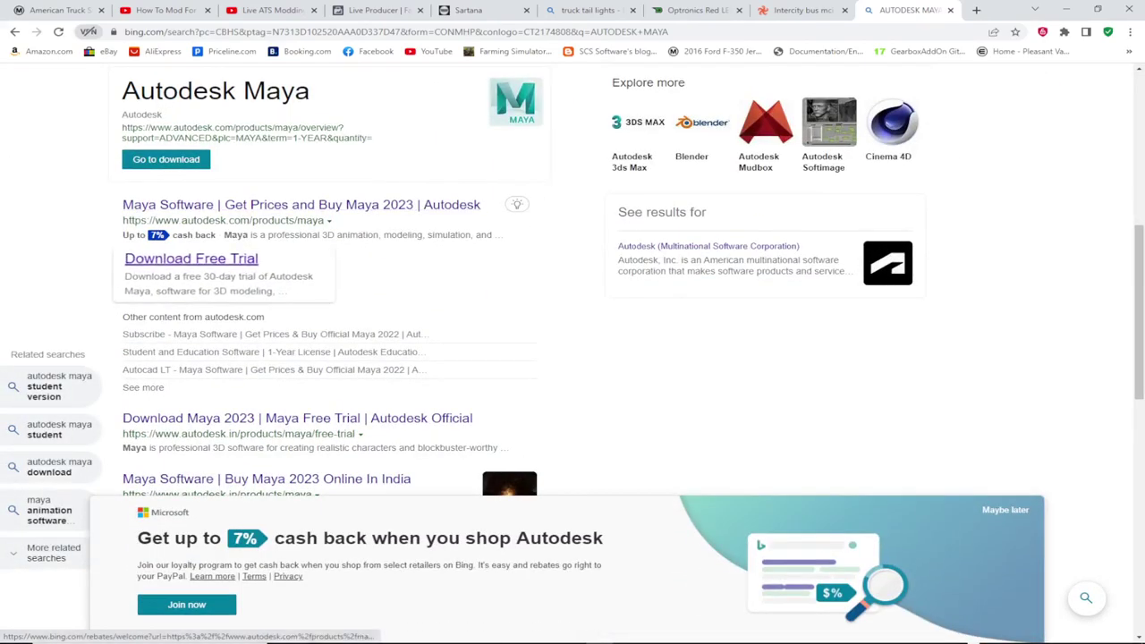
pyautogui.click(300, 205)
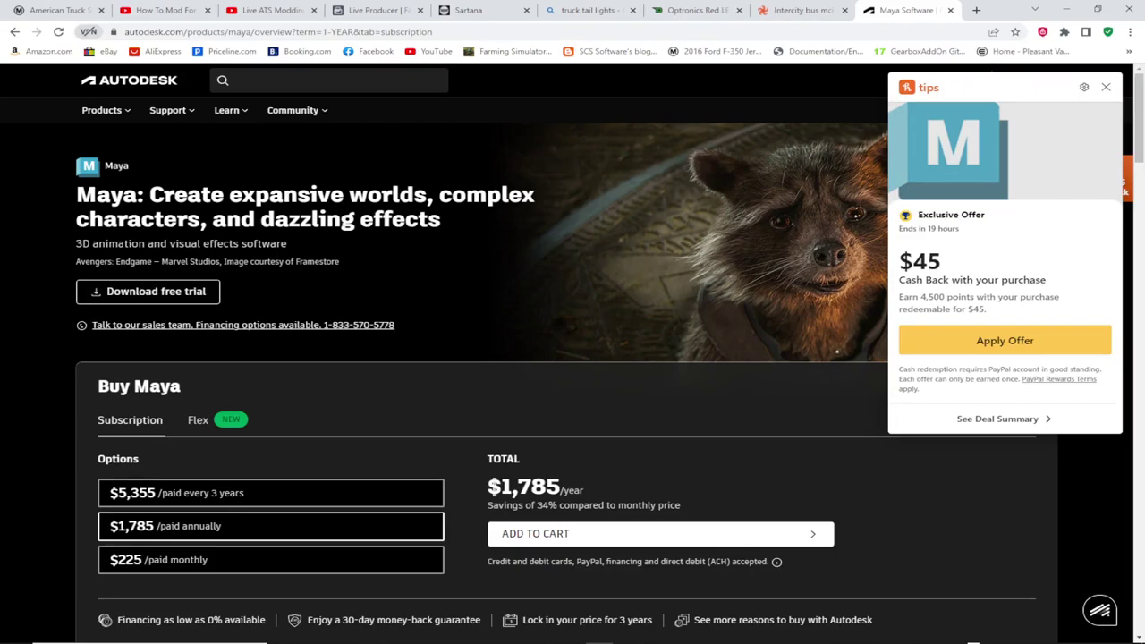
pyautogui.press('pagedown')
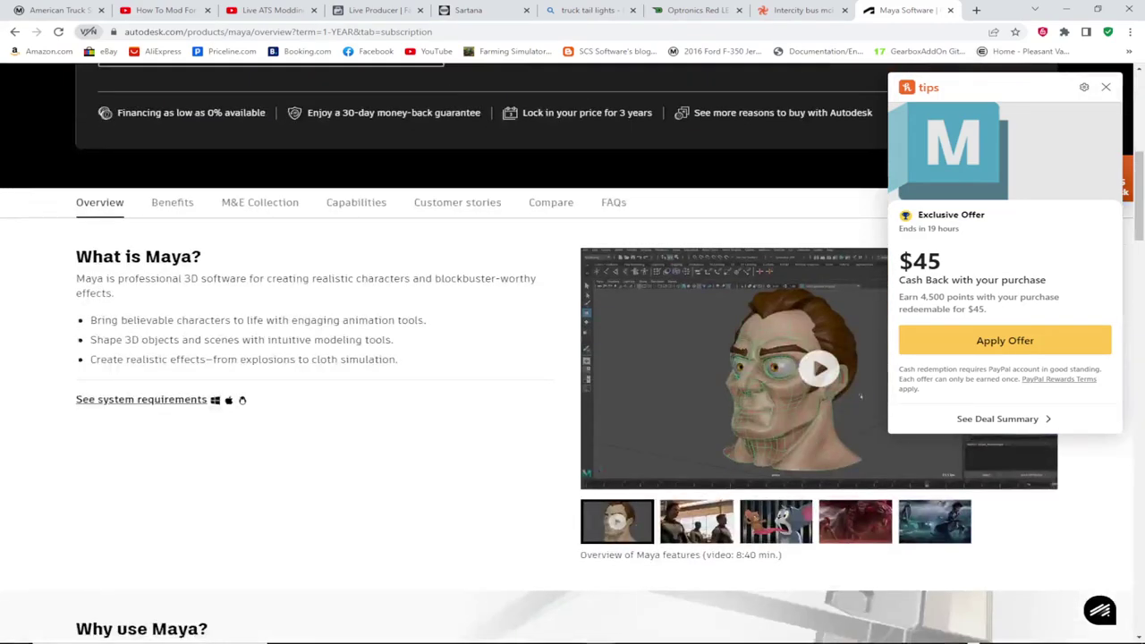
pyautogui.click(861, 396)
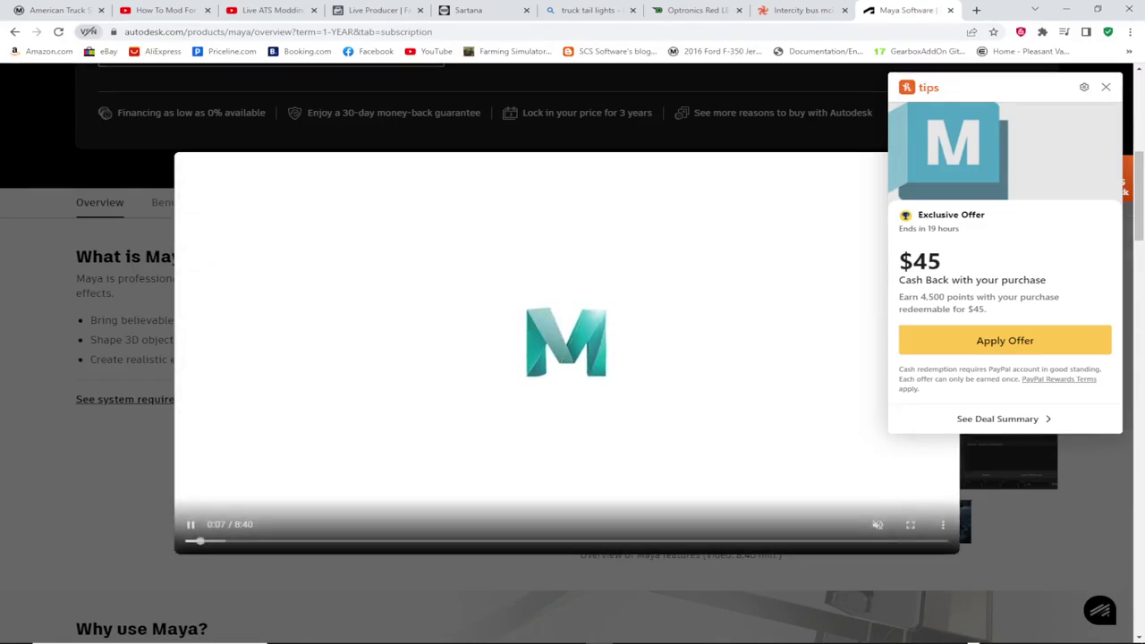
# Watch the Maya overview video full screen through its USD demo of the instanced car grid.
pyautogui.click(909, 524)
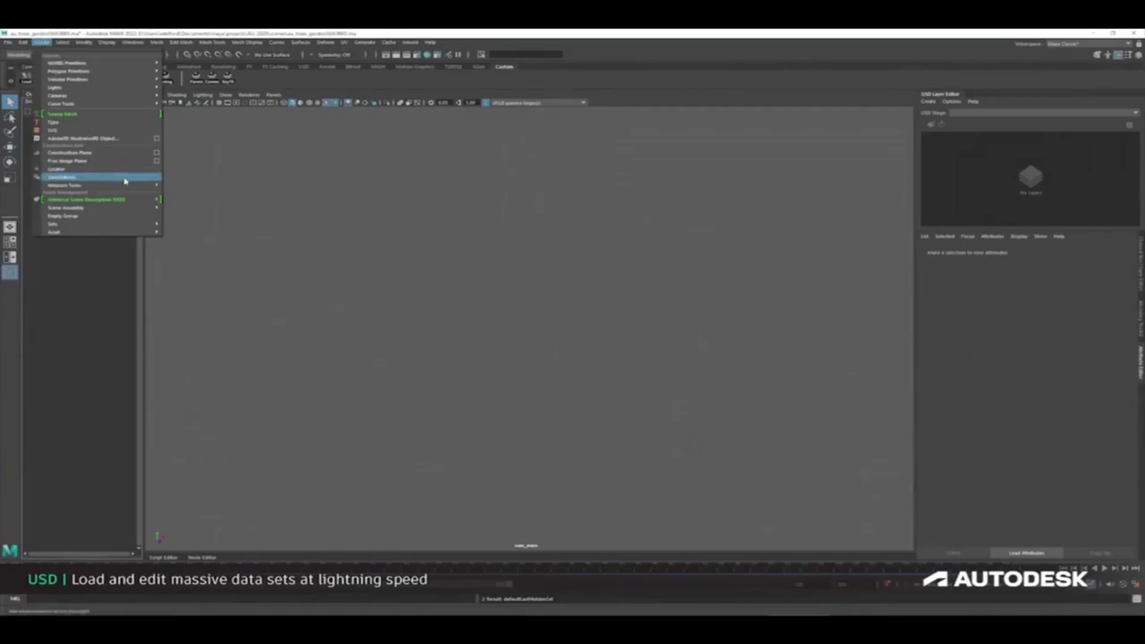
pyautogui.moveTo(108, 199)
pyautogui.click(199, 205)
pyautogui.doubleClick(336, 351)
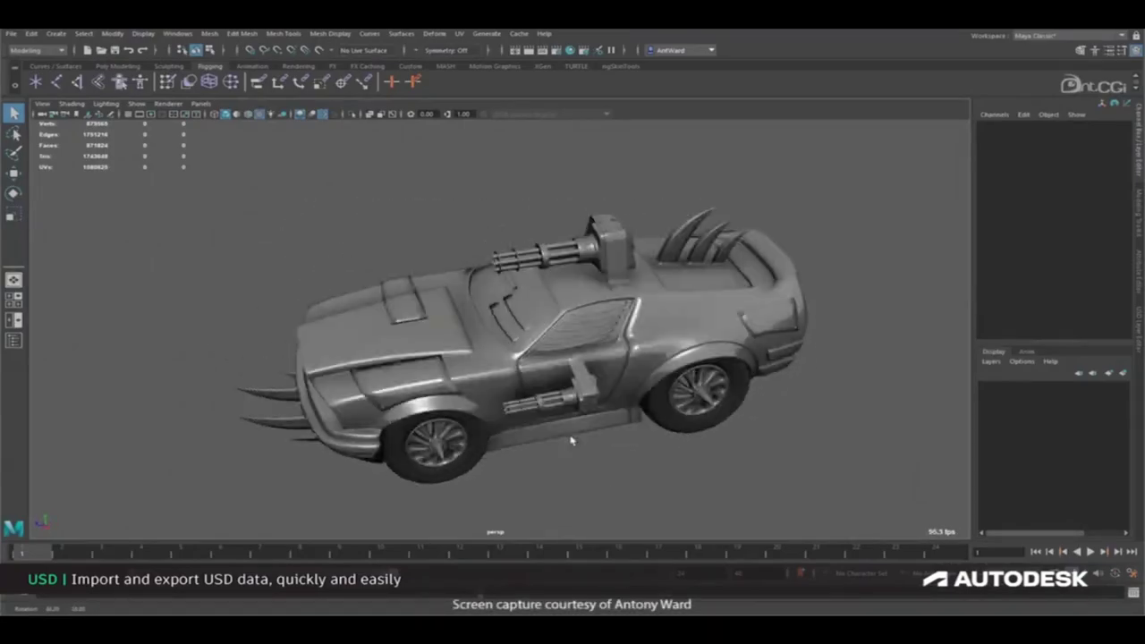
pyautogui.click(582, 391)
pyautogui.click(11, 34)
pyautogui.click(157, 176)
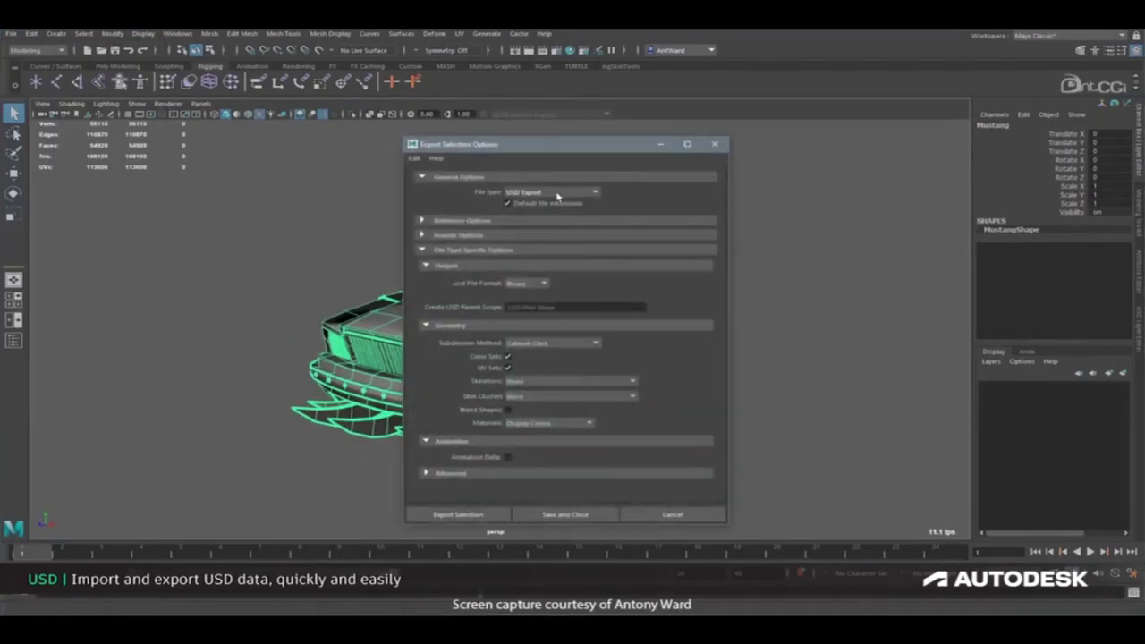
pyautogui.click(450, 472)
pyautogui.scroll(-2, 570, 437)
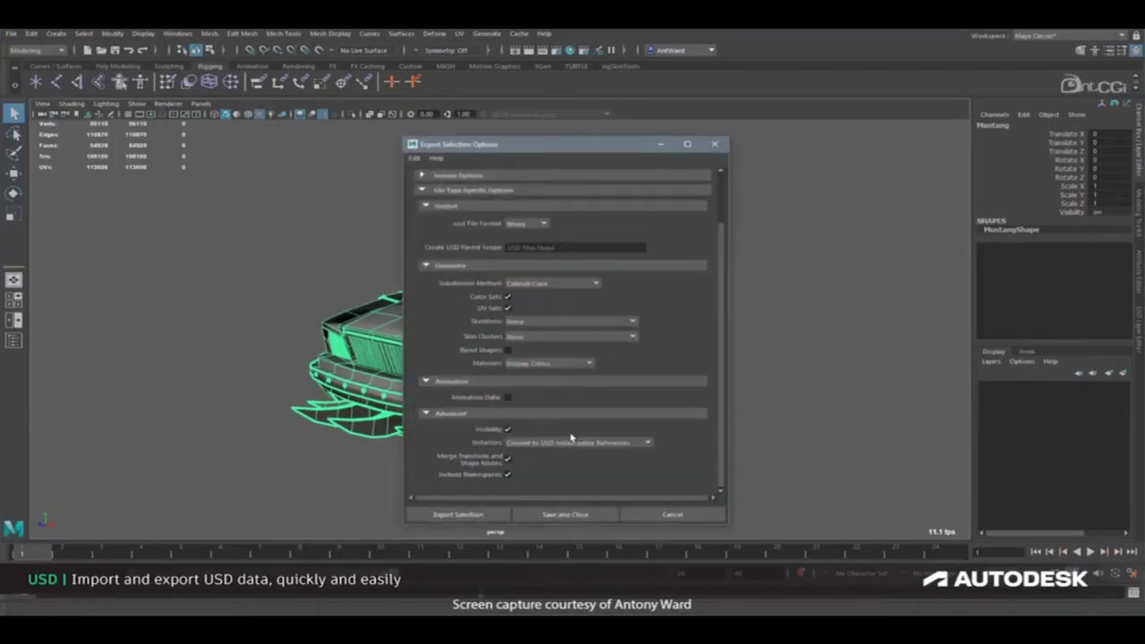
pyautogui.click(458, 514)
pyautogui.click(297, 208)
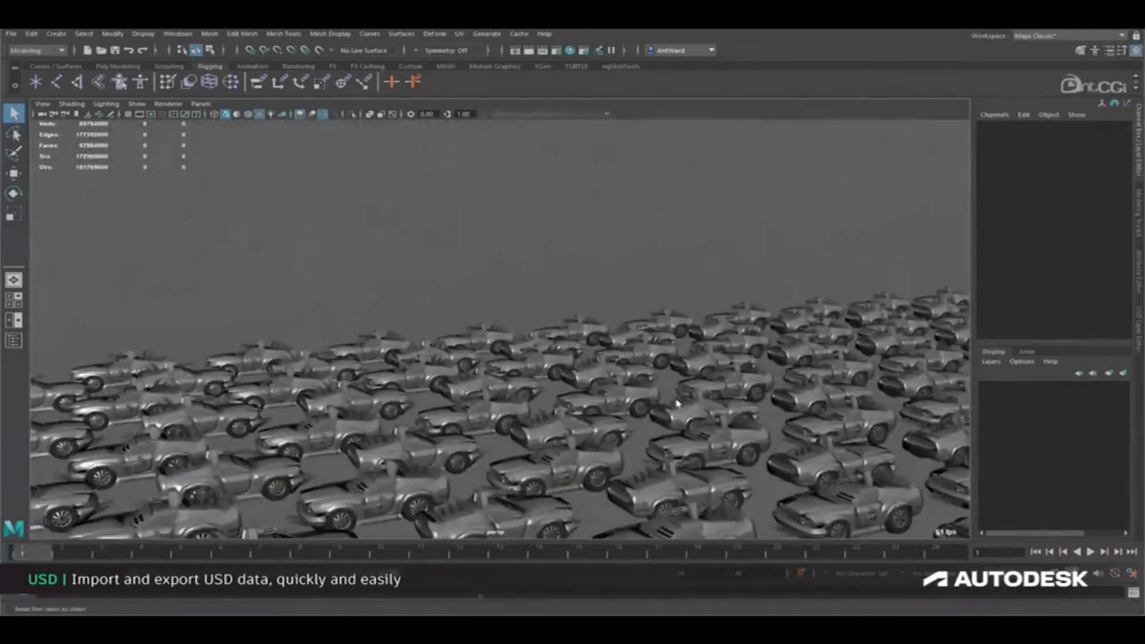
pyautogui.keyDown('alt'); pyautogui.moveTo(677, 405); pyautogui.dragTo(810, 280, button='right'); pyautogui.keyUp('alt')
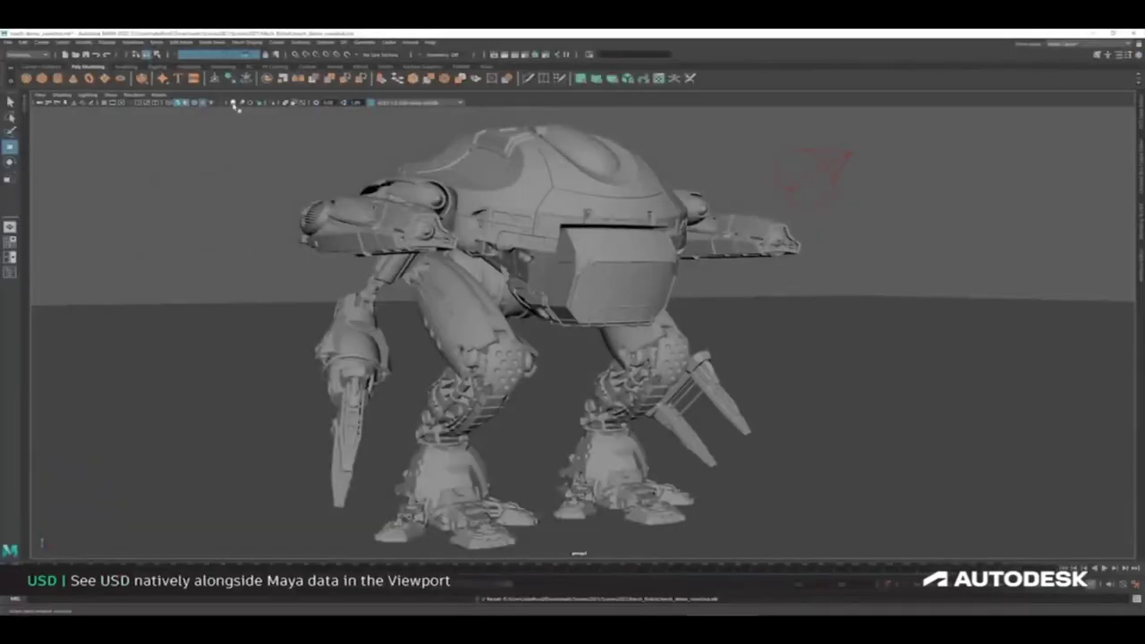
# Marquee-select and frame the scene objects with F, then reposition them in the viewport.
pyautogui.click(196, 102)
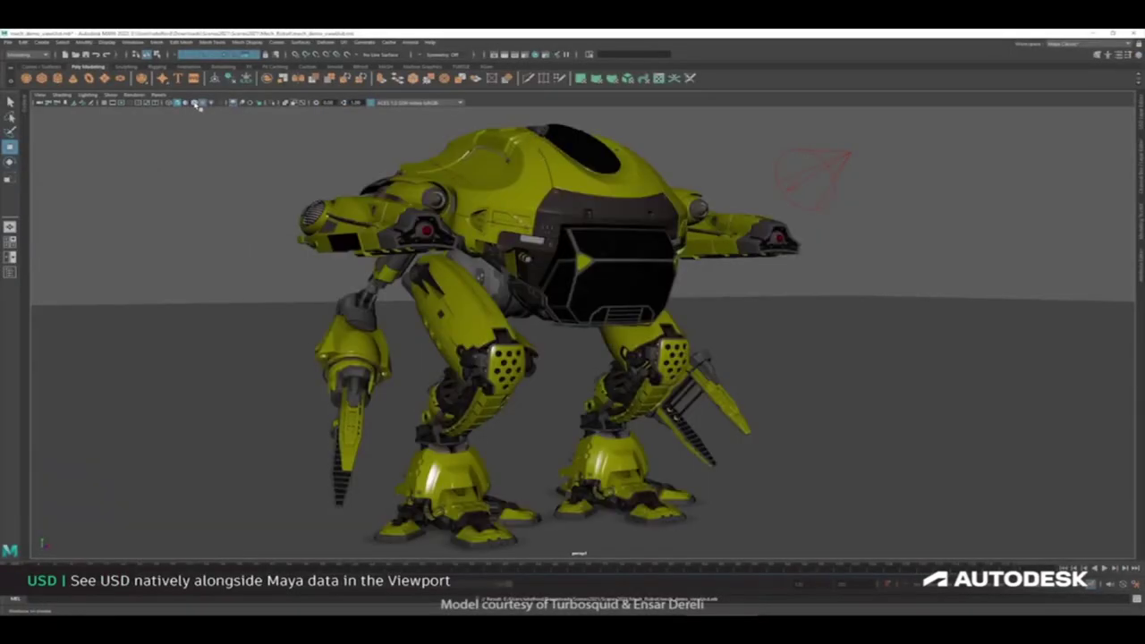
pyautogui.click(190, 102)
pyautogui.click(193, 102)
pyautogui.click(218, 102)
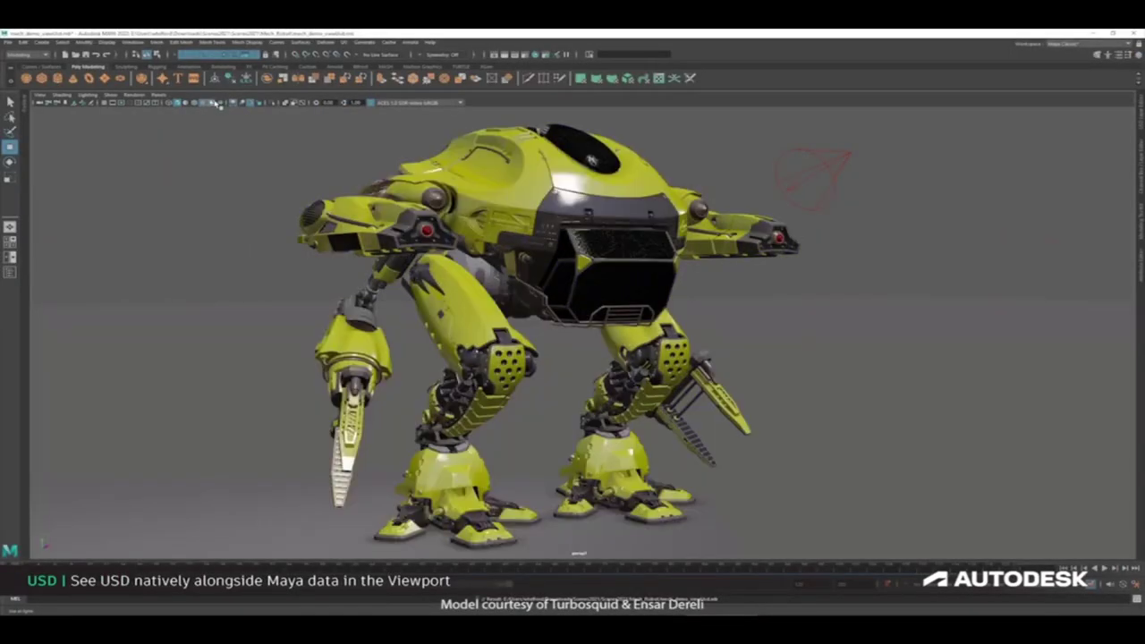
pyautogui.click(229, 102)
pyautogui.click(258, 103)
pyautogui.moveTo(250, 116); pyautogui.dragTo(879, 267)
pyautogui.click(353, 220)
pyautogui.press('f')
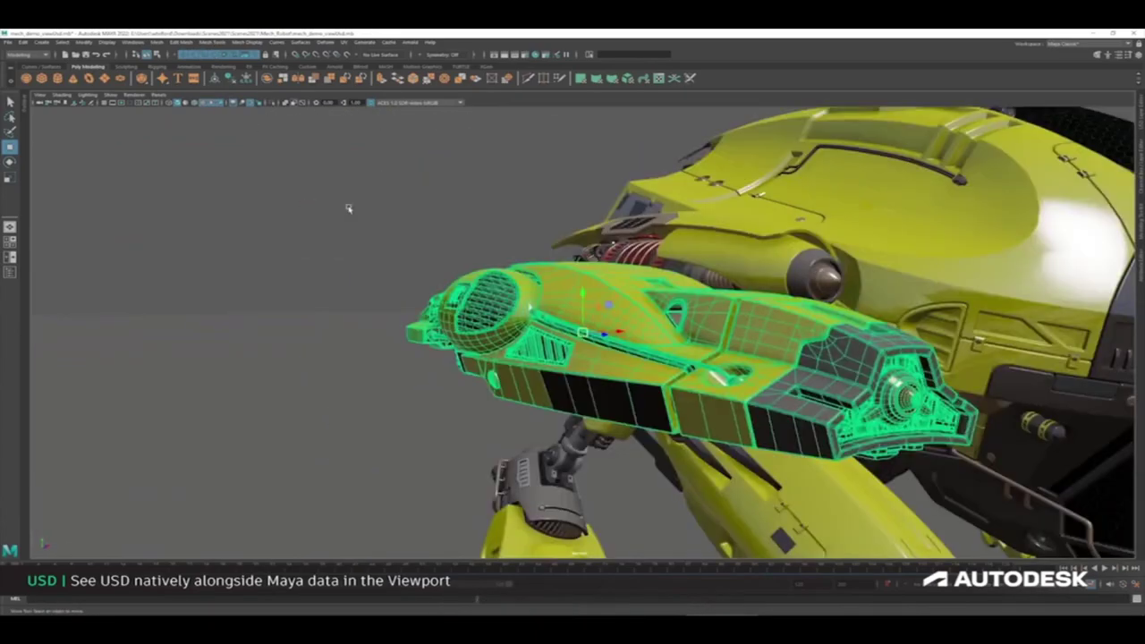
pyautogui.keyDown('alt'); pyautogui.moveTo(345, 205); pyautogui.dragTo(440, 252); pyautogui.keyUp('alt')
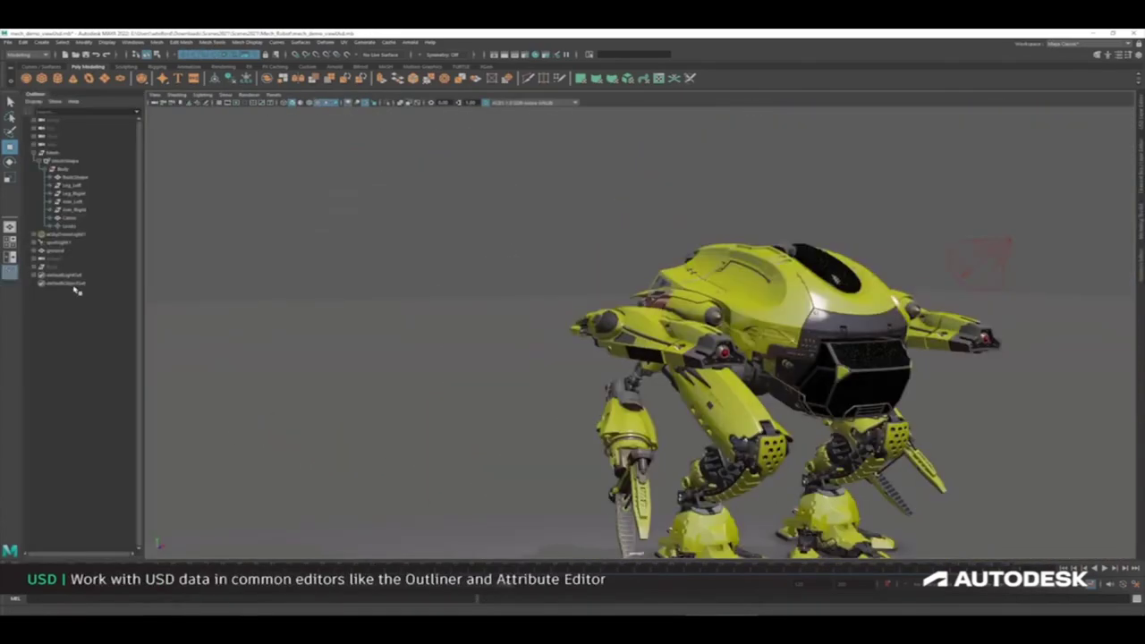
pyautogui.click(55, 266)
pyautogui.click(585, 171)
pyautogui.keyDown('alt'); pyautogui.moveTo(585, 171); pyautogui.dragTo(529, 207); pyautogui.keyUp('alt')
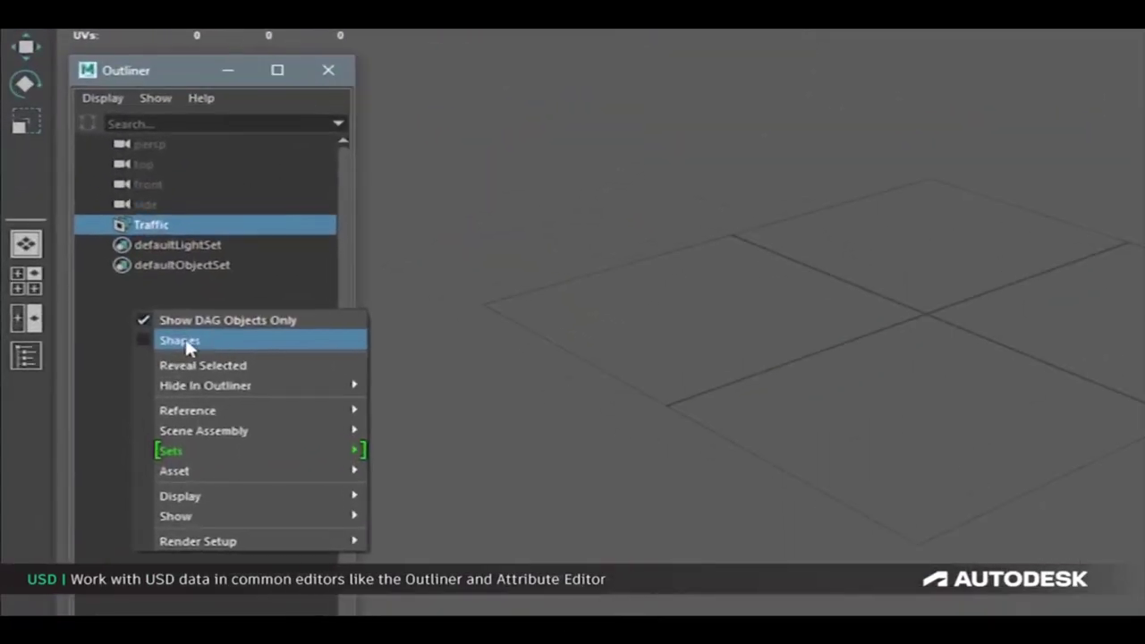
# Add a new Outliner entry from the context menu and rename it 'Row'.
pyautogui.click(184, 336)
pyautogui.click(187, 244)
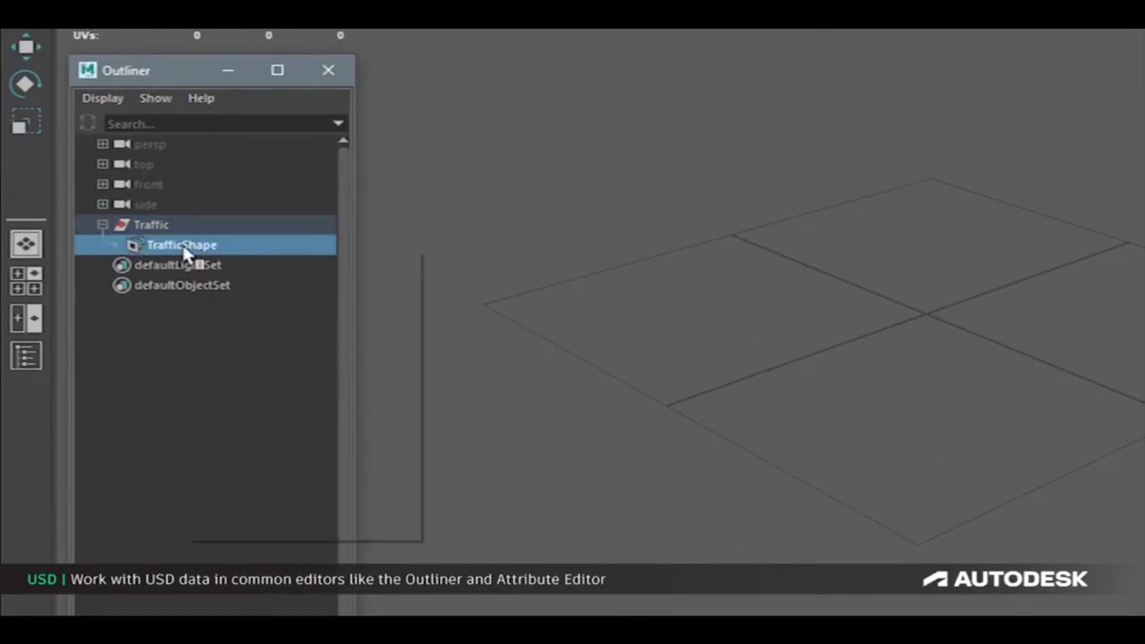
pyautogui.rightClick(188, 247)
pyautogui.moveTo(257, 285)
pyautogui.click(465, 326)
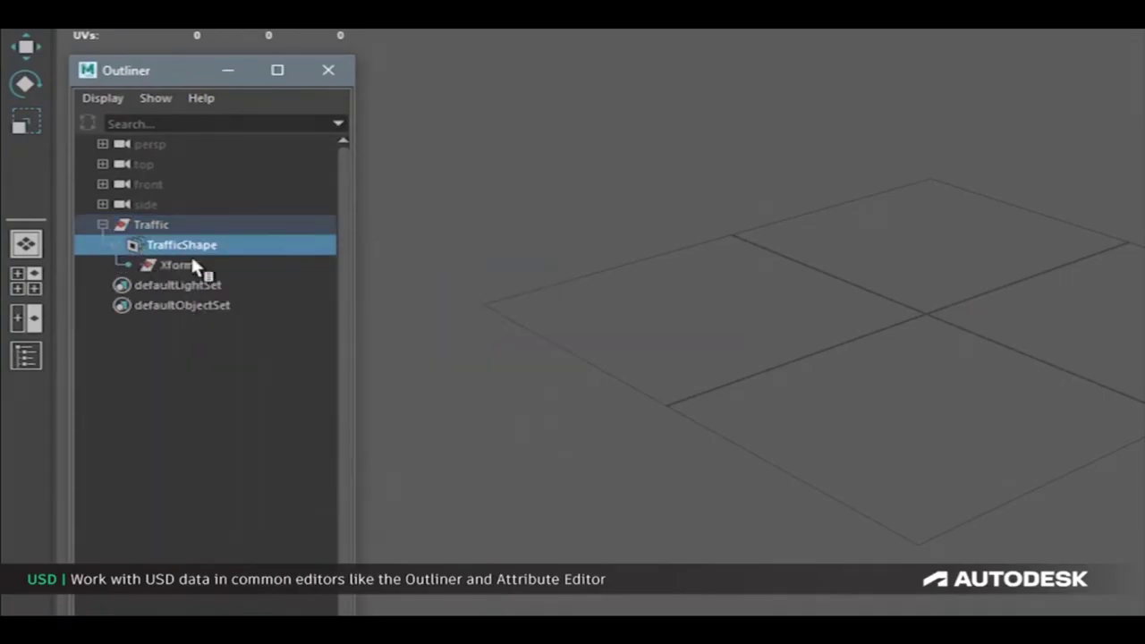
pyautogui.doubleClick(191, 264)
pyautogui.write('Row')
pyautogui.press('Return')
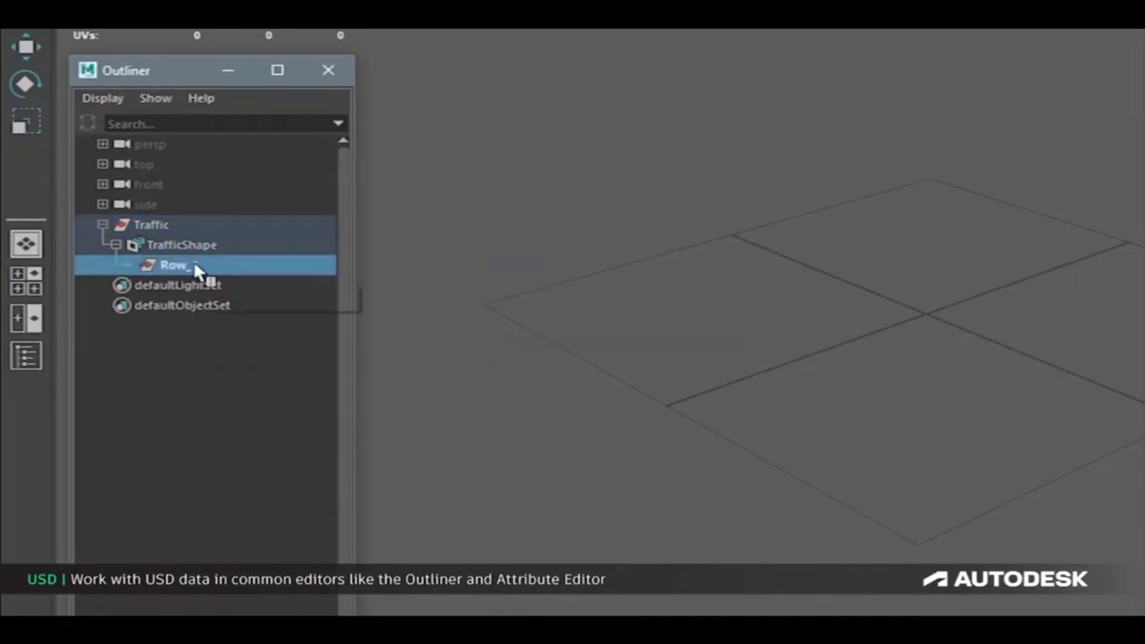
# Add another Outliner entry and rename it 'Mustang'.
pyautogui.rightClick(194, 263)
pyautogui.moveTo(224, 345)
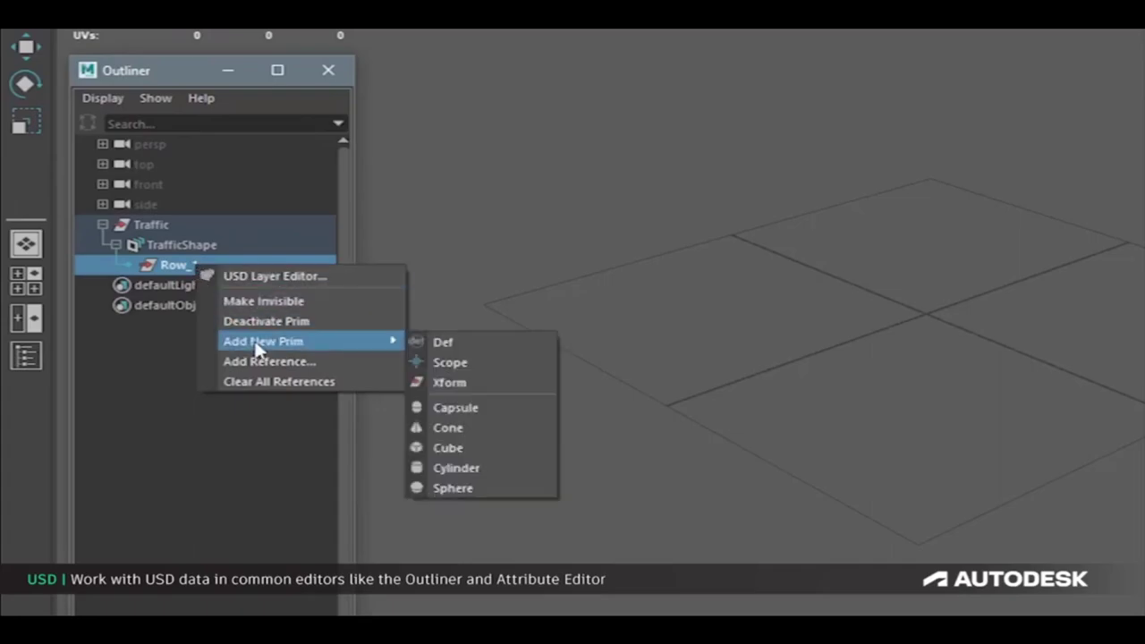
pyautogui.click(482, 348)
pyautogui.doubleClick(187, 285)
pyautogui.write('Mustang')
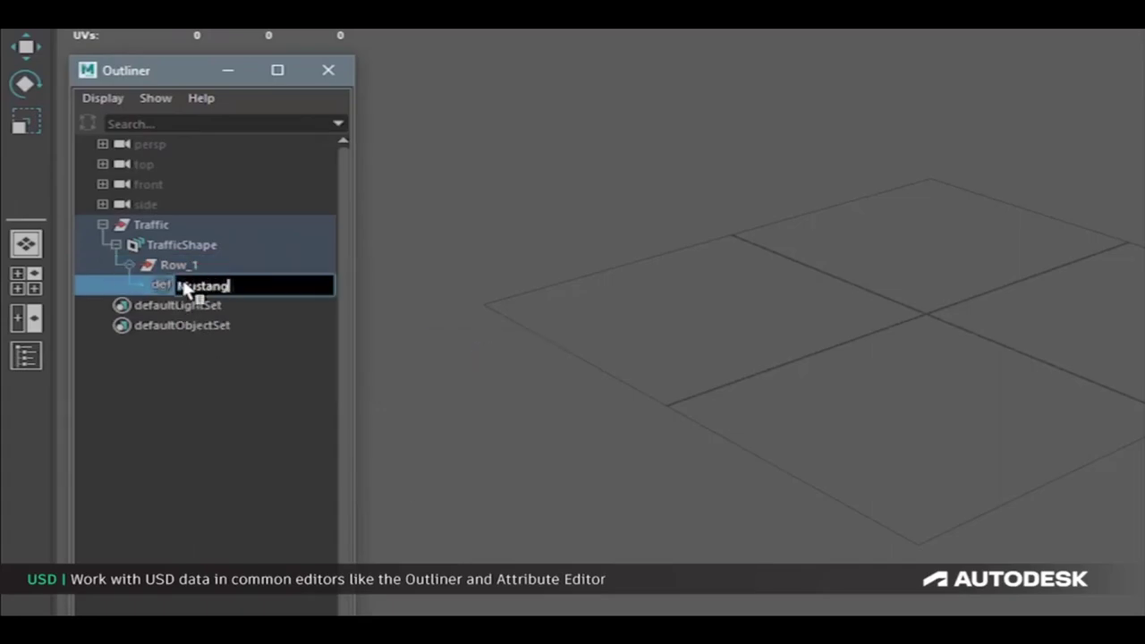
pyautogui.press('Return')
# Load the Mustang car file into the scene as a reference.
pyautogui.rightClick(151, 295)
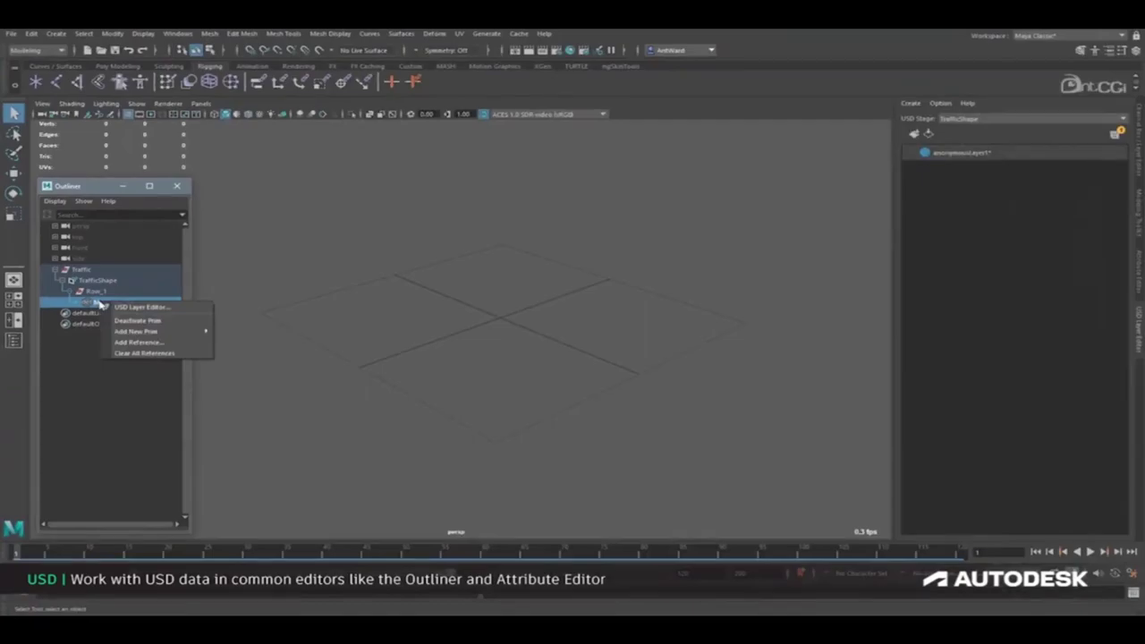
pyautogui.click(134, 343)
pyautogui.doubleClick(358, 242)
# Duplicate the Mustang and move and rotate the copy beside the original.
pyautogui.press('w')
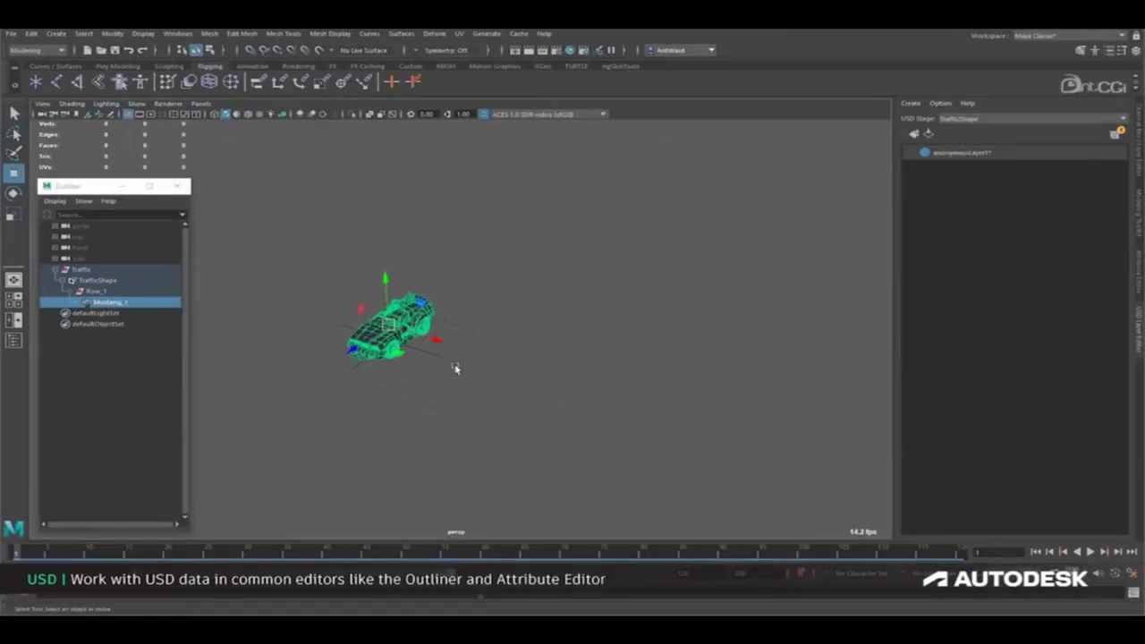
pyautogui.hotkey('ctrl', 'd')
pyautogui.moveTo(455, 369); pyautogui.dragTo(624, 327, button='middle')
pyautogui.press('e')
pyautogui.press('w')
pyautogui.keyDown('alt'); pyautogui.moveTo(623, 327); pyautogui.dragTo(378, 354); pyautogui.keyUp('alt')
pyautogui.moveTo(378, 354); pyautogui.dragTo(448, 342, button='middle')
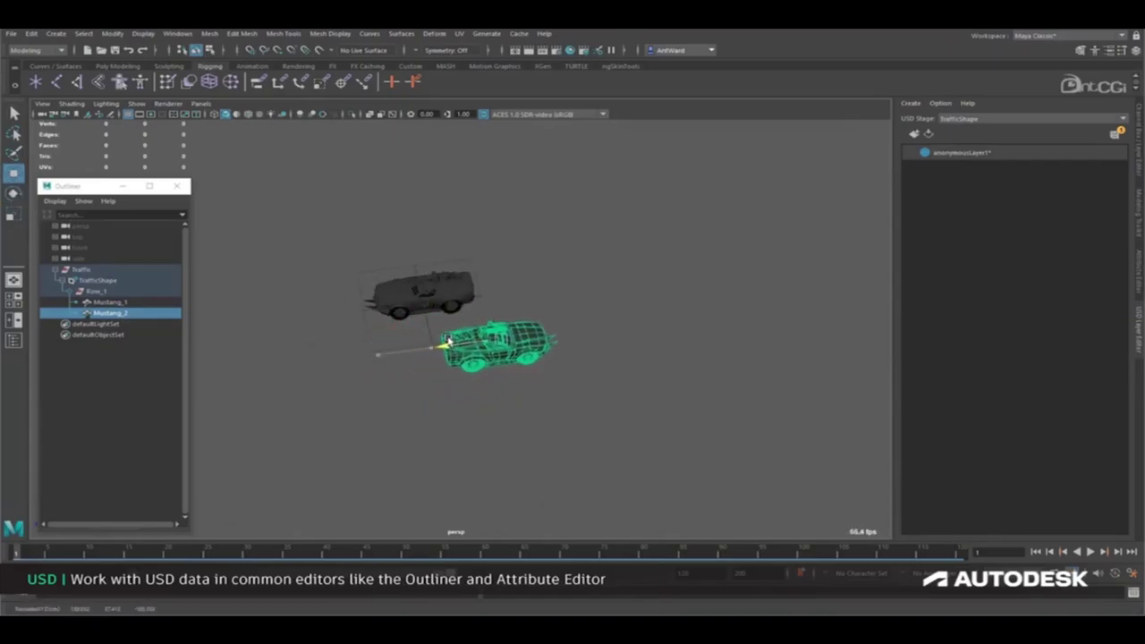
# Select both cars and duplicate the pair twice, offsetting copies along X into a row.
pyautogui.keyDown('alt'); pyautogui.moveTo(519, 366); pyautogui.dragTo(318, 231); pyautogui.keyUp('alt')
pyautogui.moveTo(318, 231); pyautogui.dragTo(587, 422)
pyautogui.hotkey('ctrl', 'd')
pyautogui.moveTo(531, 309); pyautogui.dragTo(879, 325)
pyautogui.hotkey('ctrl', 'd')
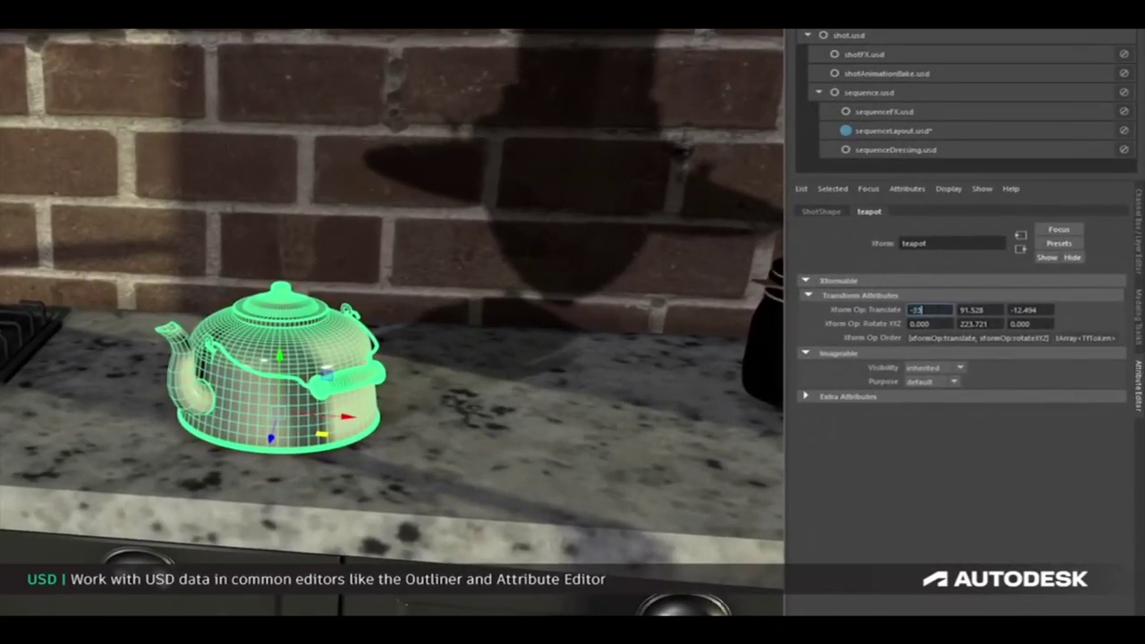
# Commit the teapot's Translate X of -33 and save the edits to sequenceLayout.usd.
pyautogui.press('Tab')
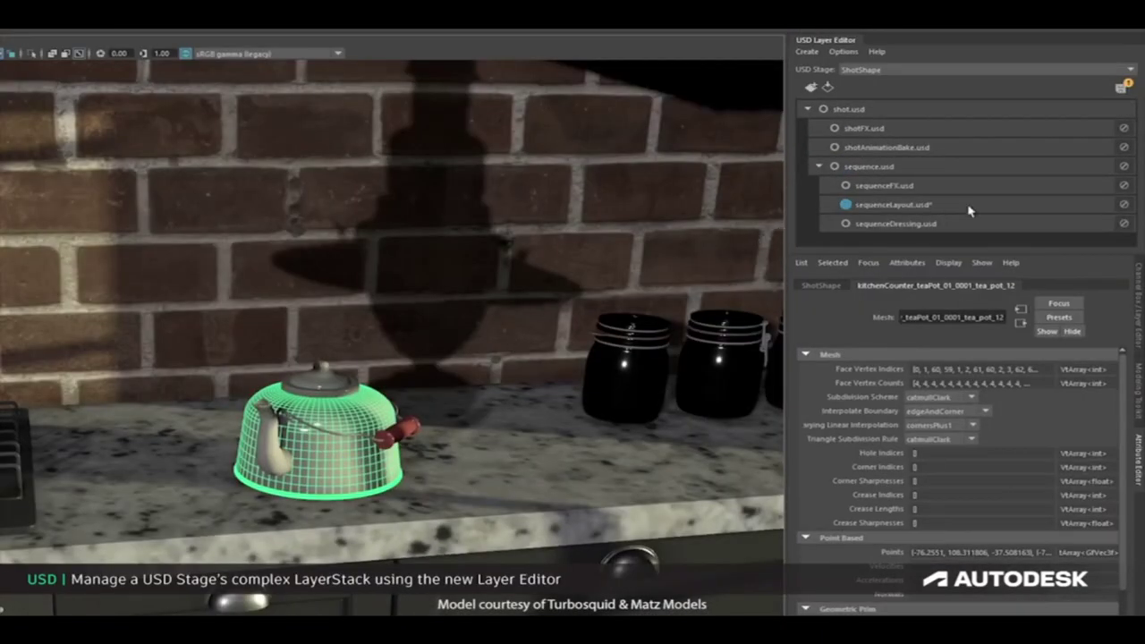
pyautogui.rightClick(969, 210)
pyautogui.click(984, 216)
pyautogui.click(228, 412)
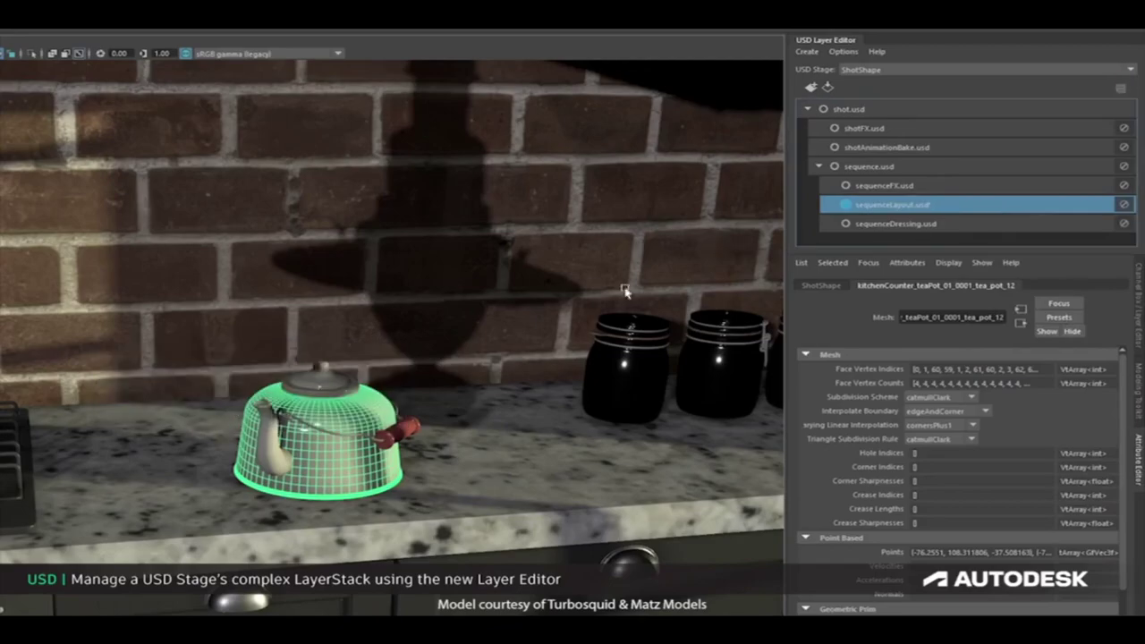
# Move the teapot, revert sequenceLayout.usd to its saved file, then add a parent layer above it.
pyautogui.click(285, 483)
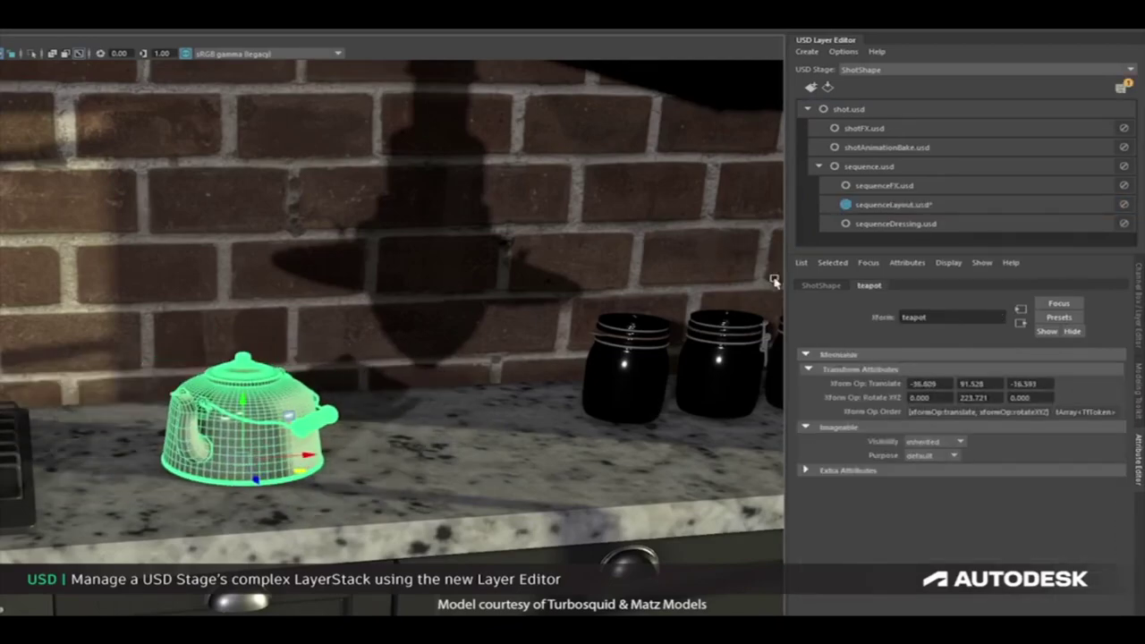
pyautogui.rightClick(954, 209)
pyautogui.click(984, 224)
pyautogui.click(226, 413)
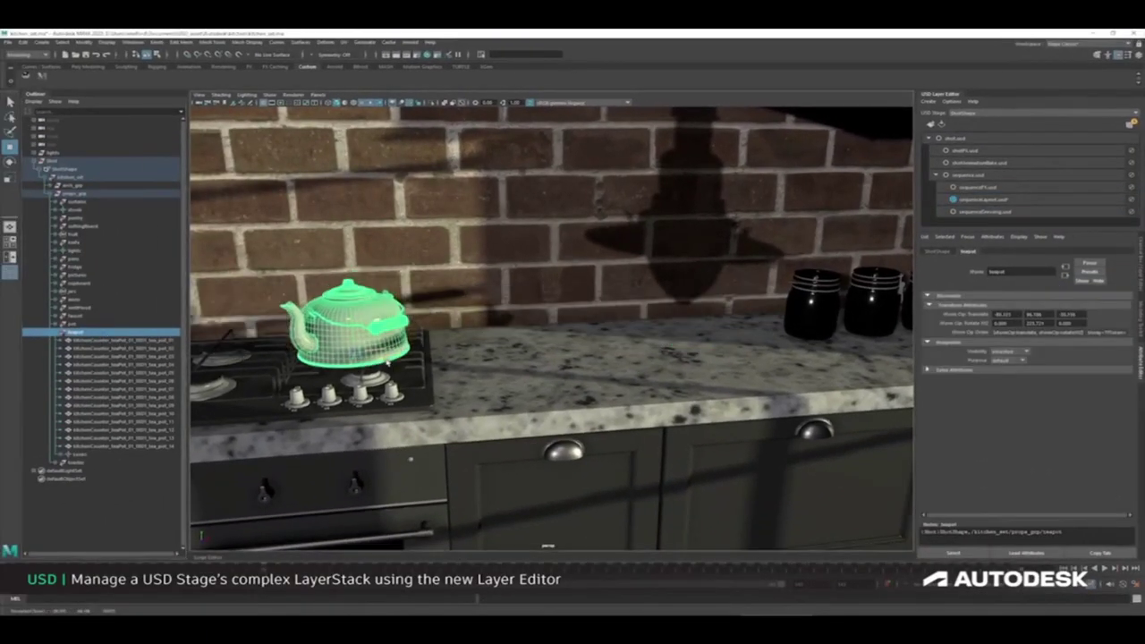
pyautogui.rightClick(988, 200)
pyautogui.click(1014, 229)
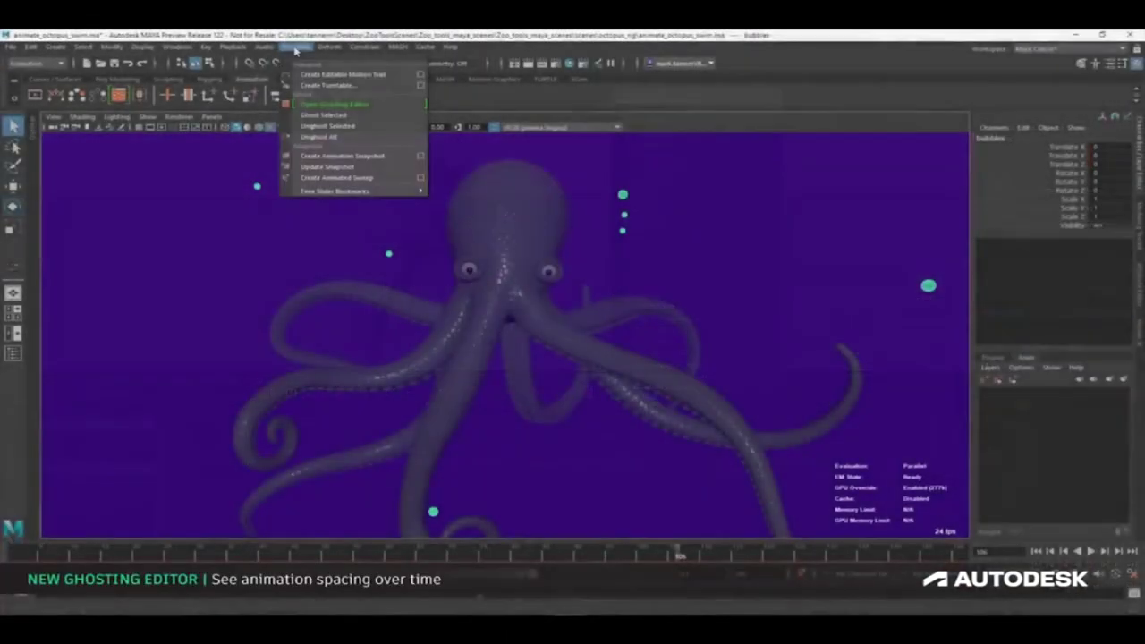
# Create ghosts from the selected bubbles and play the octopus animation with trailing ghosts.
pyautogui.click(334, 104)
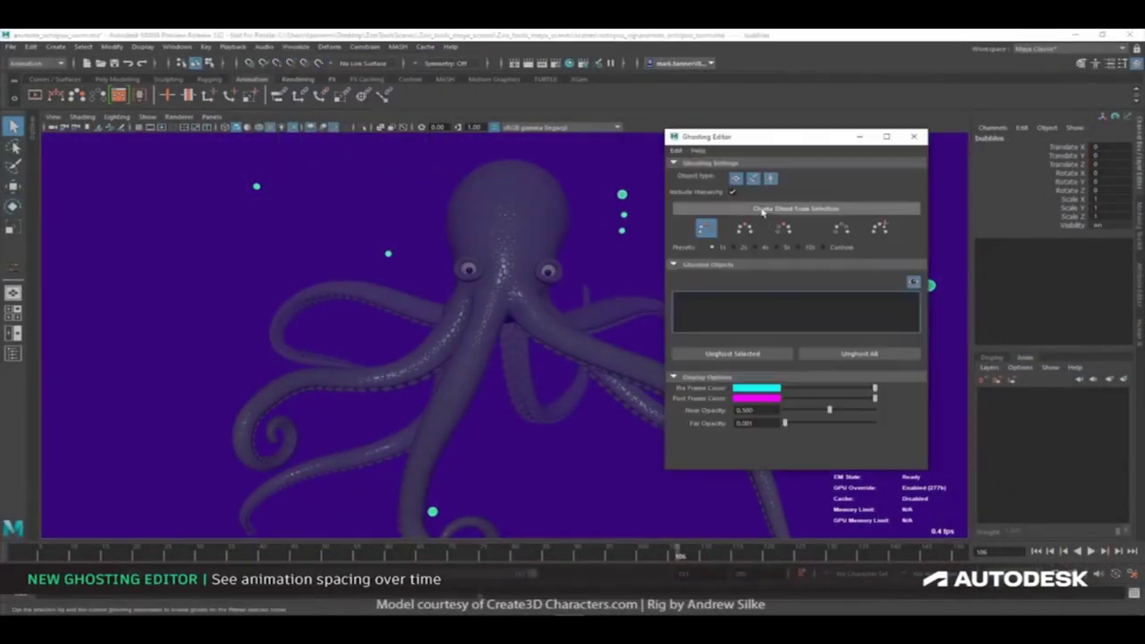
pyautogui.click(795, 209)
pyautogui.hotkey('alt', 'v')
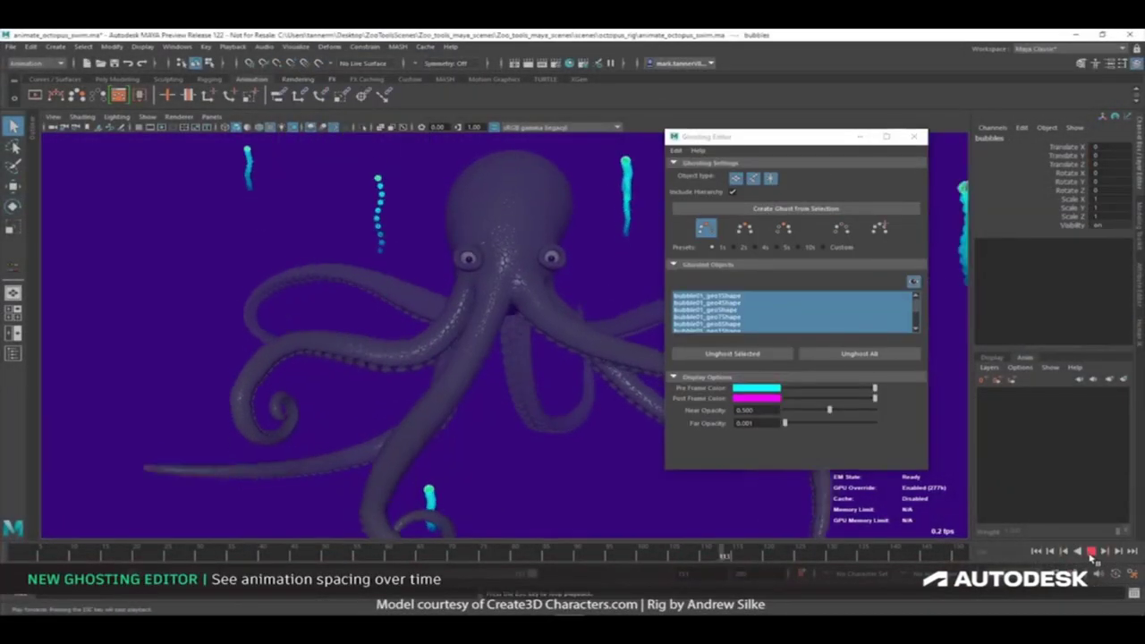
pyautogui.click(744, 228)
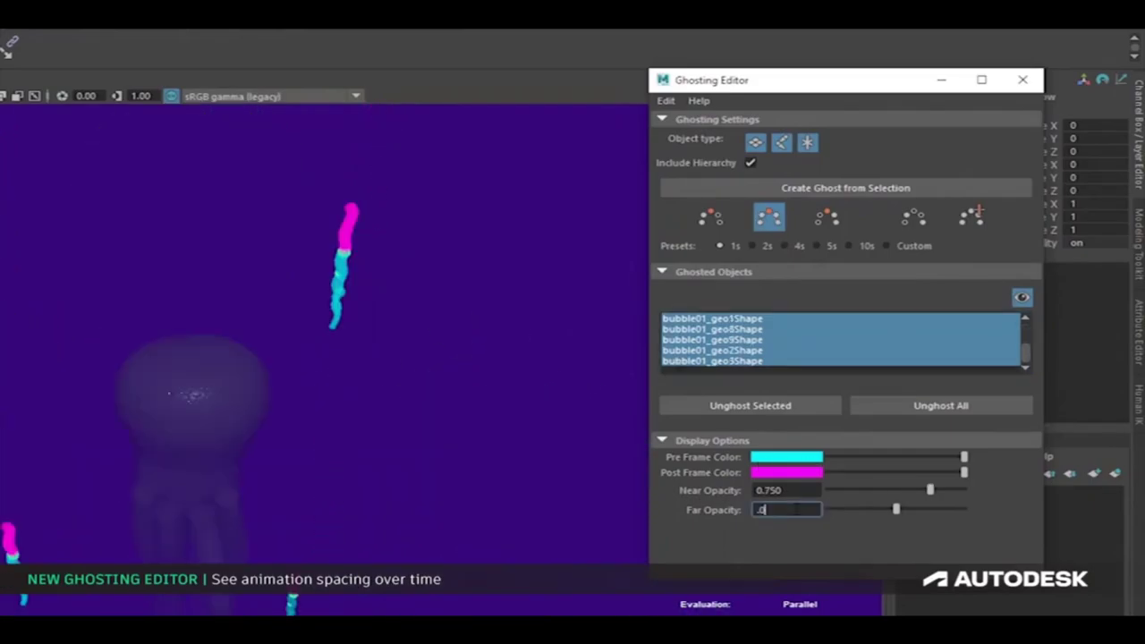
# Switch the ghost presets through 2s, 4s and 5s, then choose post-frame and Custom ghosting.
pyautogui.click(751, 247)
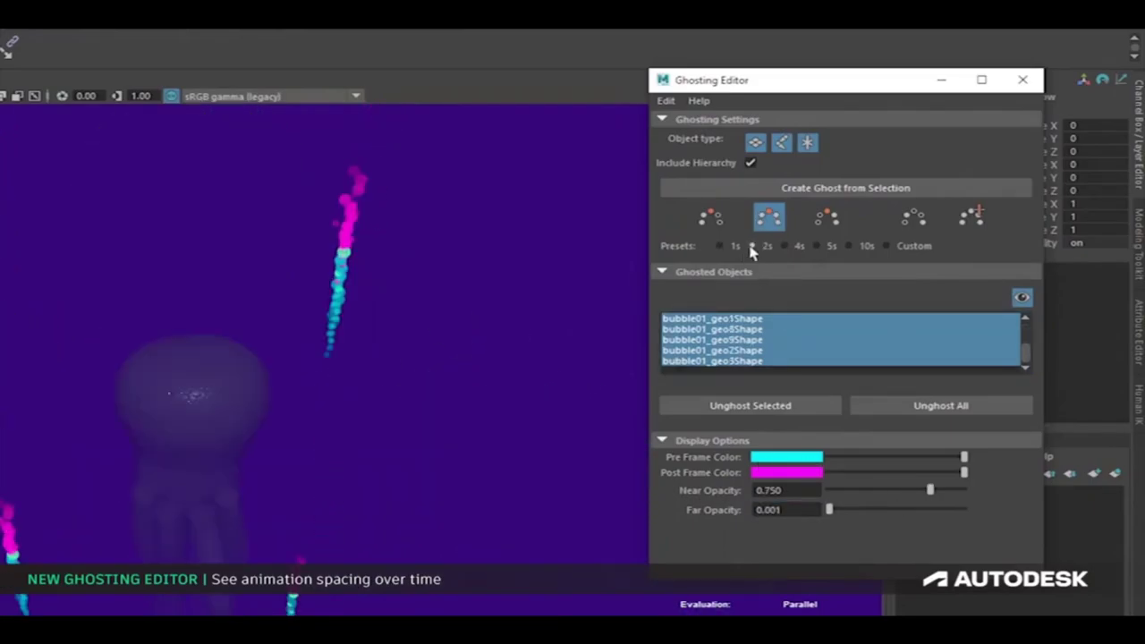
pyautogui.click(784, 247)
pyautogui.click(827, 250)
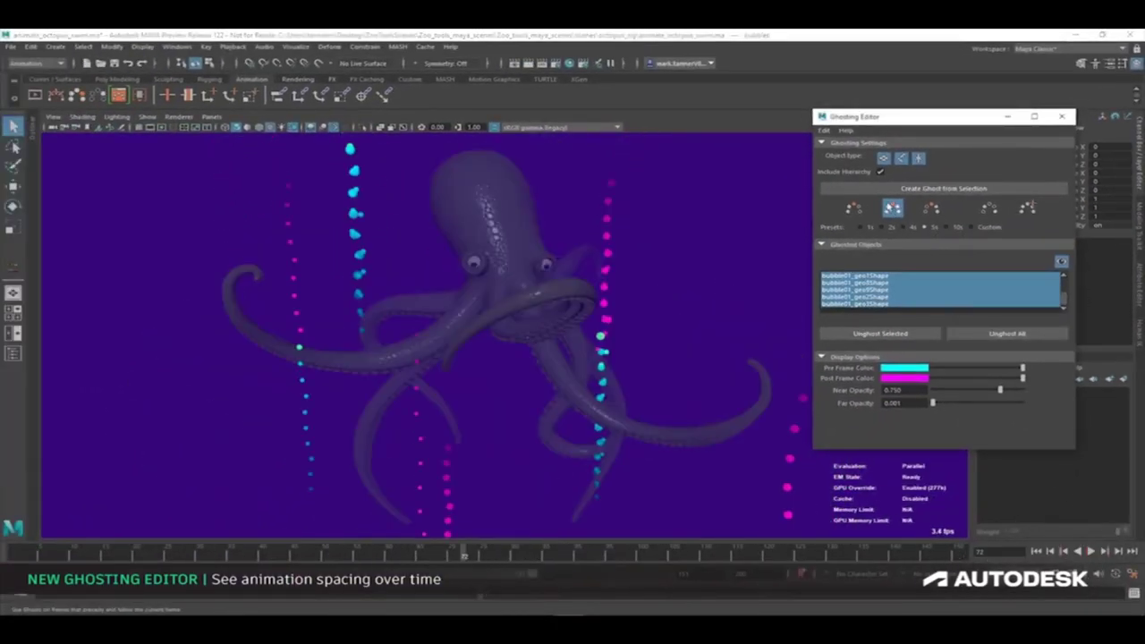
pyautogui.click(931, 209)
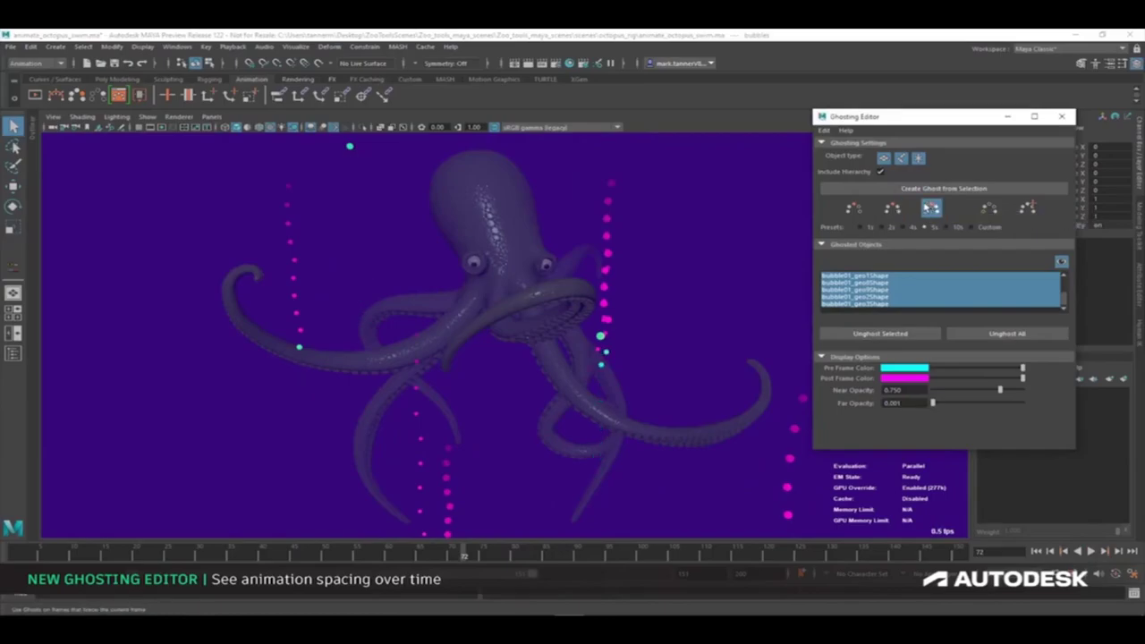
pyautogui.click(989, 207)
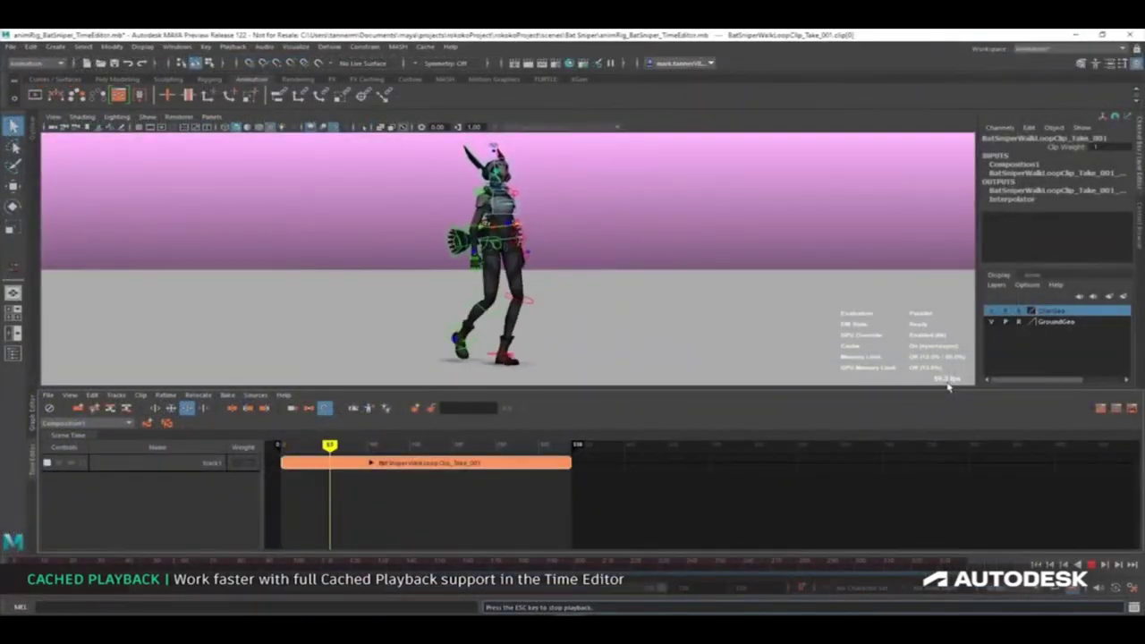
# Set timeline playback to Play Every Frame, Free, then play and stop the walk animation.
pyautogui.rightClick(1088, 565)
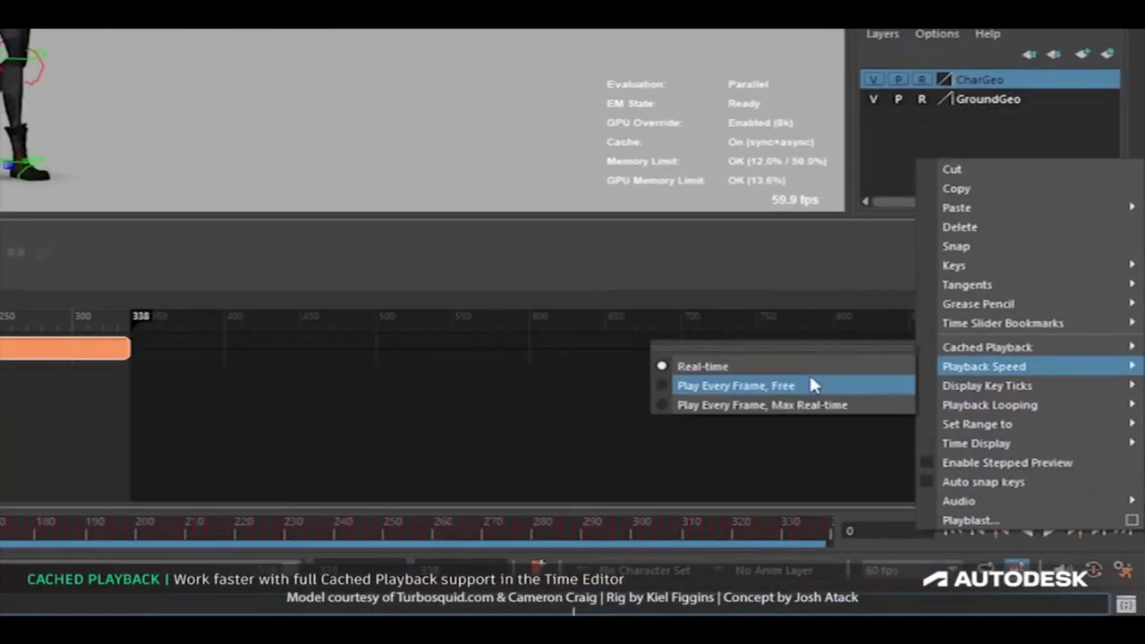
pyautogui.click(834, 383)
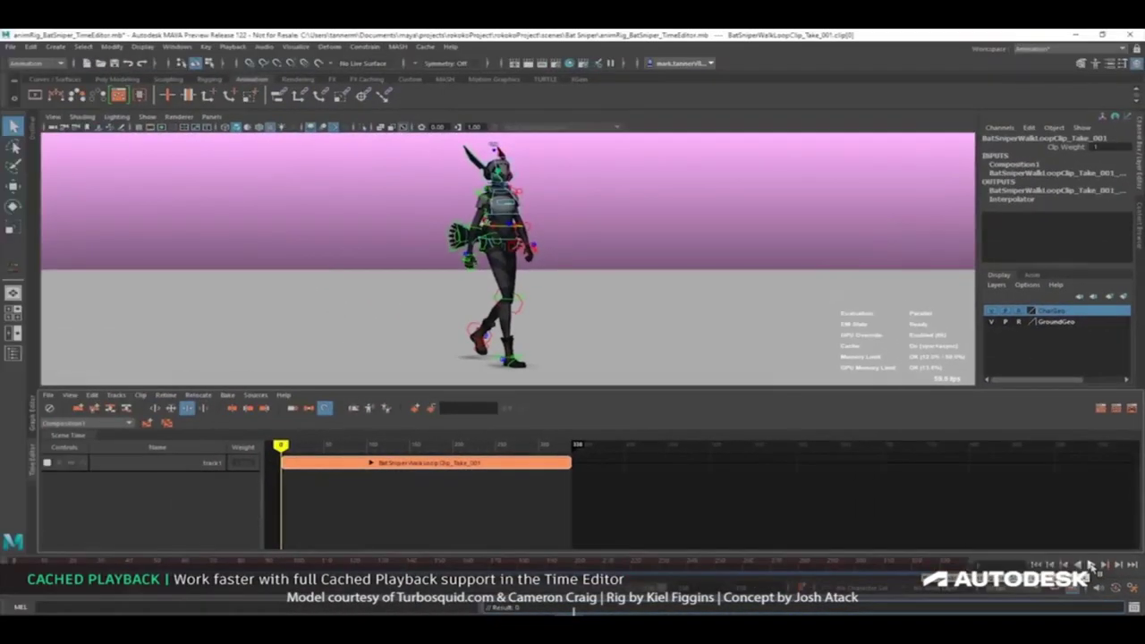
pyautogui.click(1090, 564)
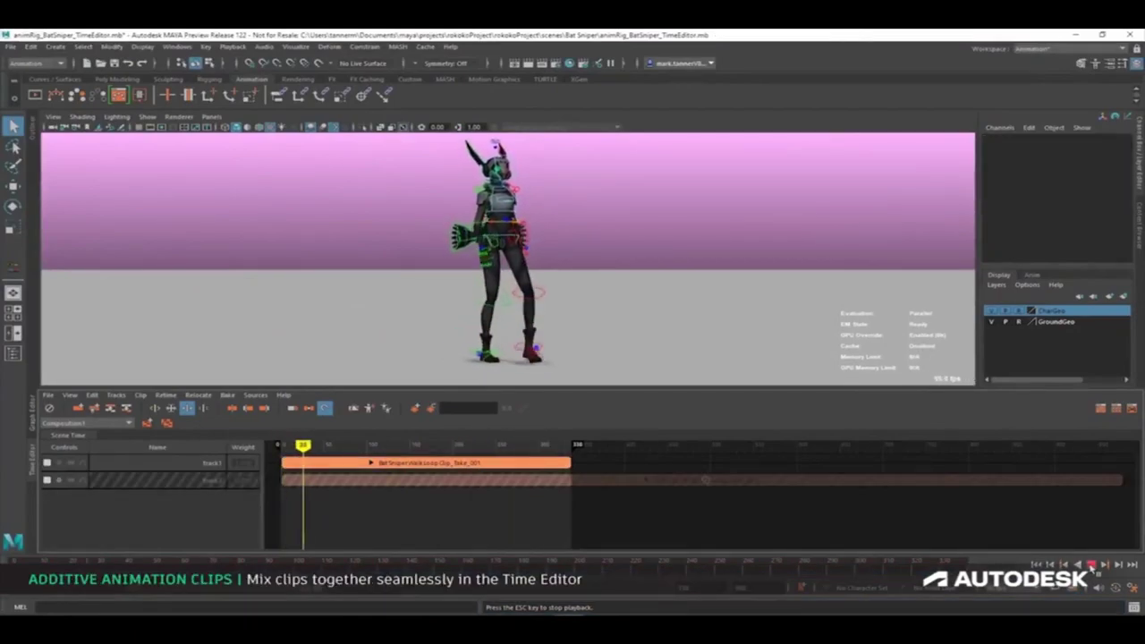
pyautogui.click(1091, 565)
# Loop the walk clip out to the track end, unmute track 2 and mute track 1.
pyautogui.click(549, 487)
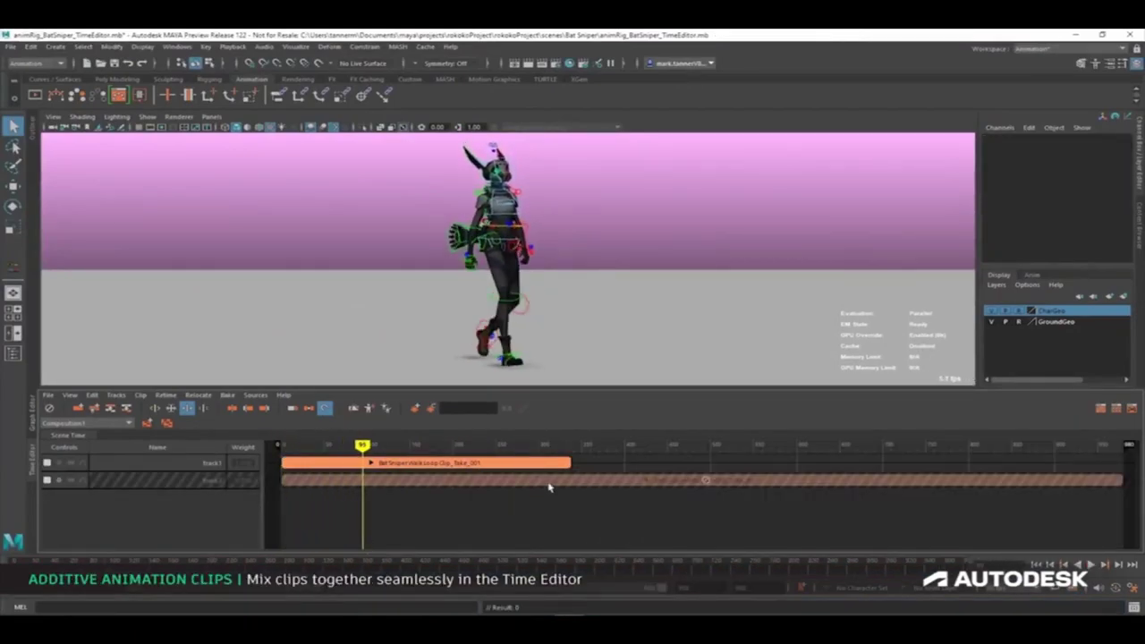
pyautogui.moveTo(577, 461); pyautogui.dragTo(1123, 463)
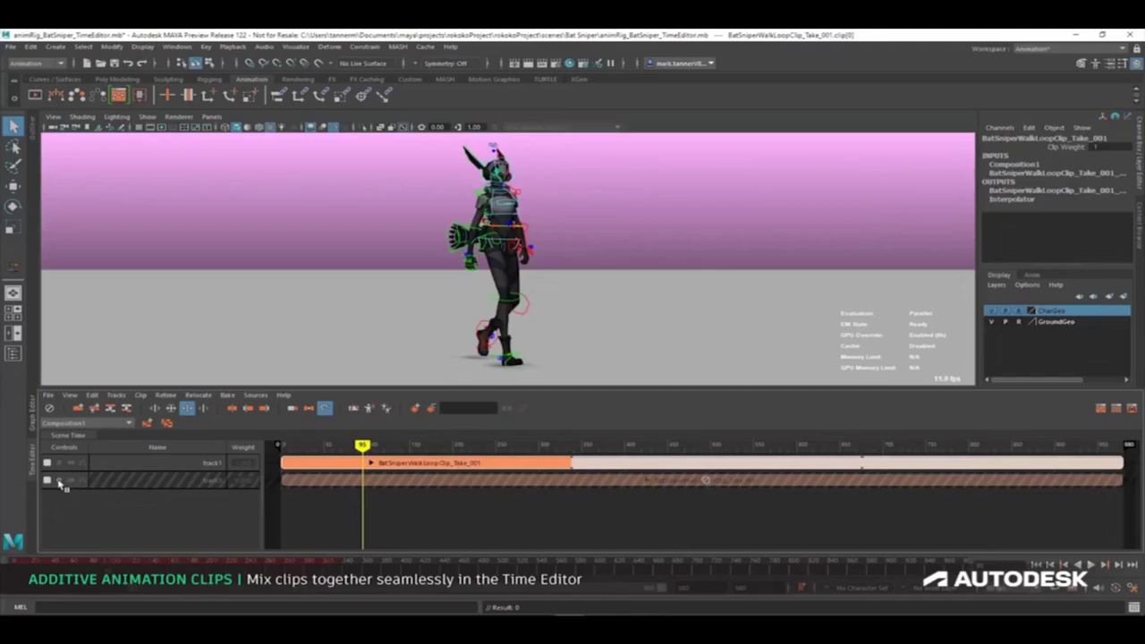
pyautogui.click(59, 480)
pyautogui.click(60, 462)
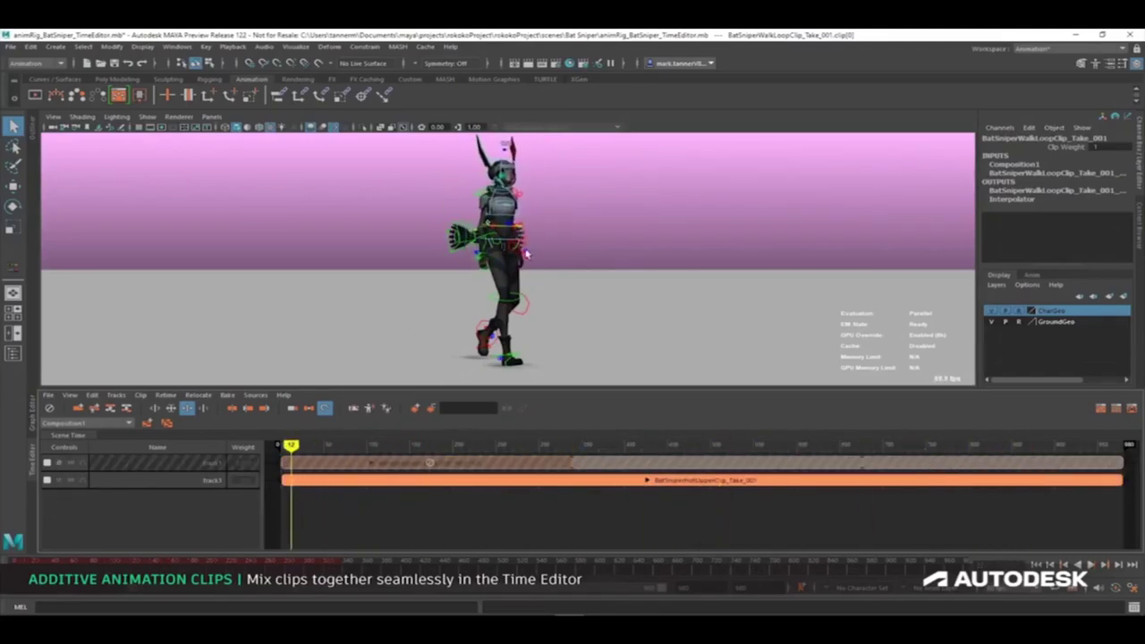
# Set the upper-body clip's blending mode to Additive and play the blended animation.
pyautogui.rightClick(391, 463)
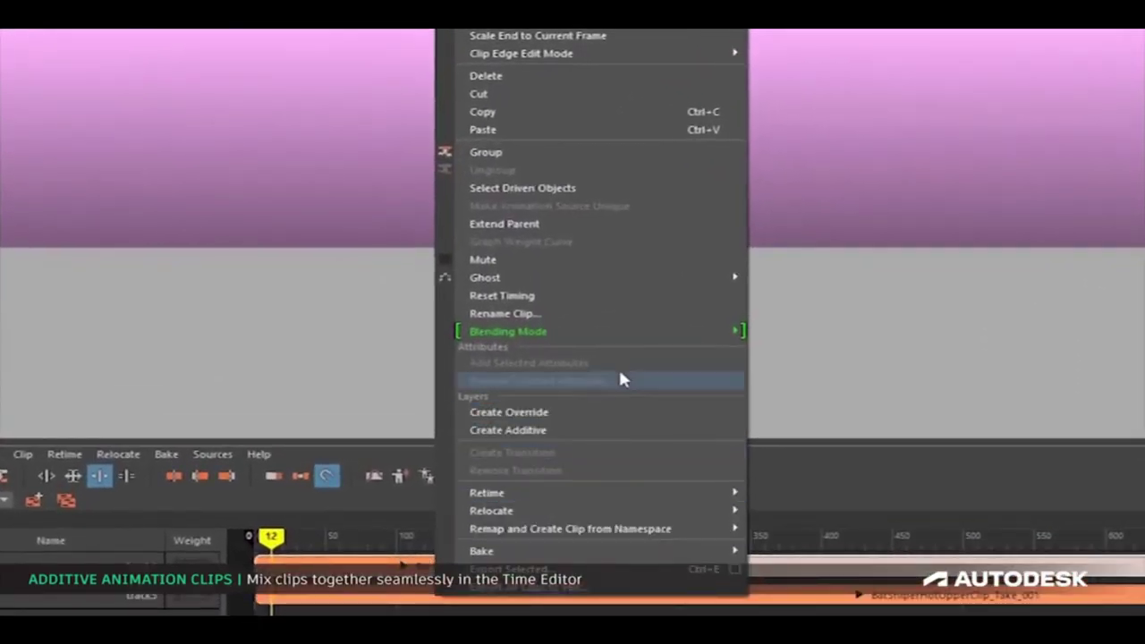
pyautogui.moveTo(503, 324)
pyautogui.click(791, 349)
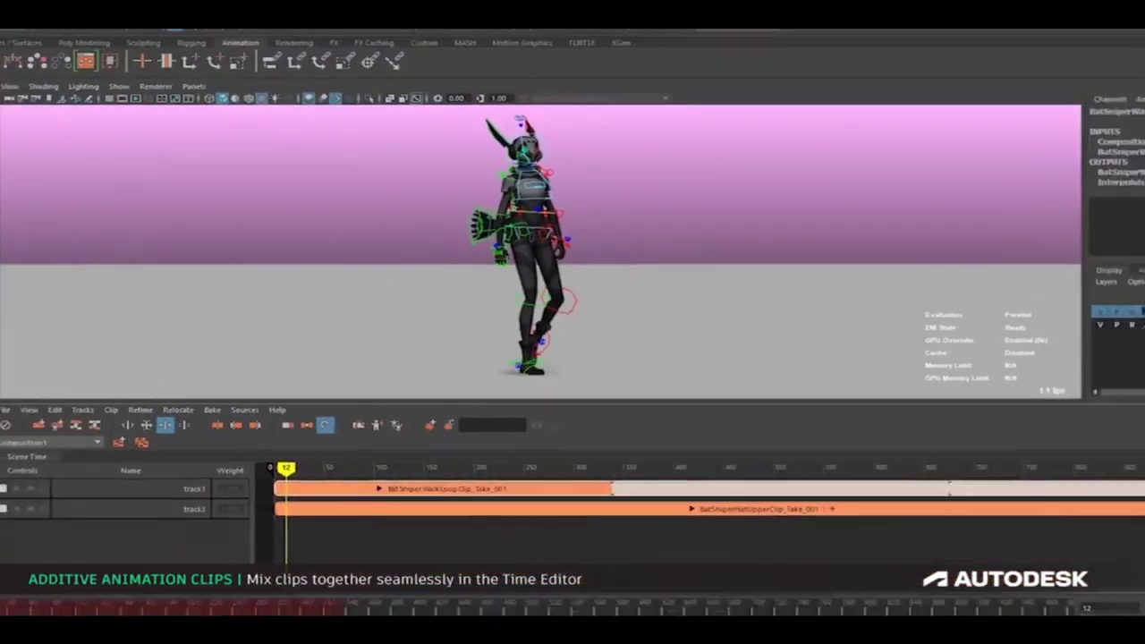
pyautogui.hotkey('alt', 'v')
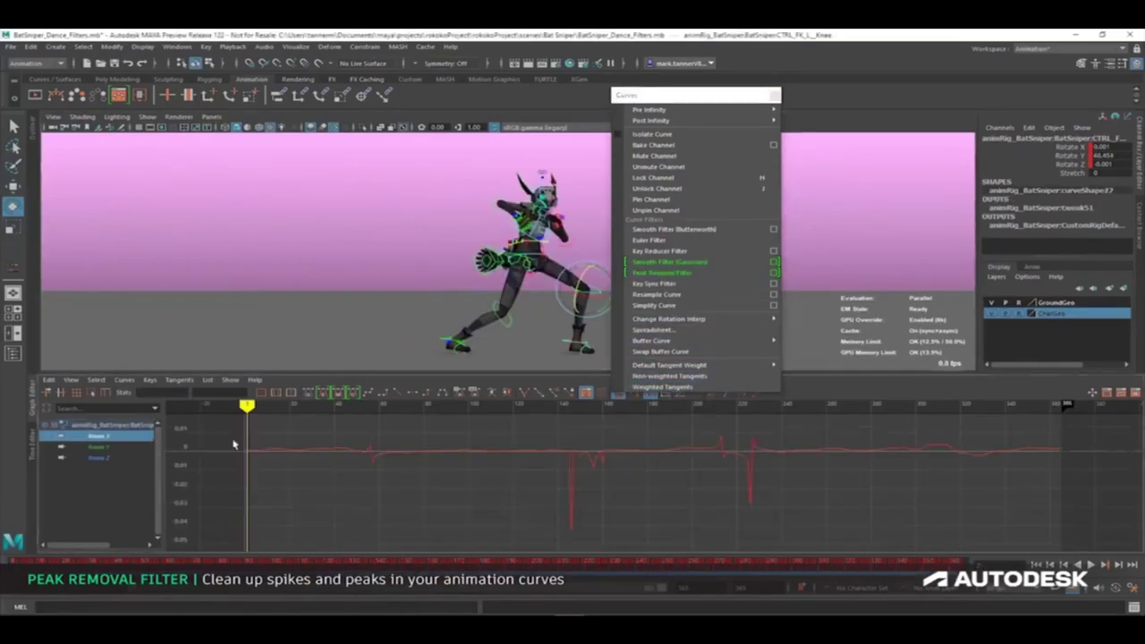
# Apply the Peak Removal Filter to the spiky curve's keys, then show the Rotate Y and Rotate Z curves.
pyautogui.moveTo(232, 444); pyautogui.dragTo(1061, 536)
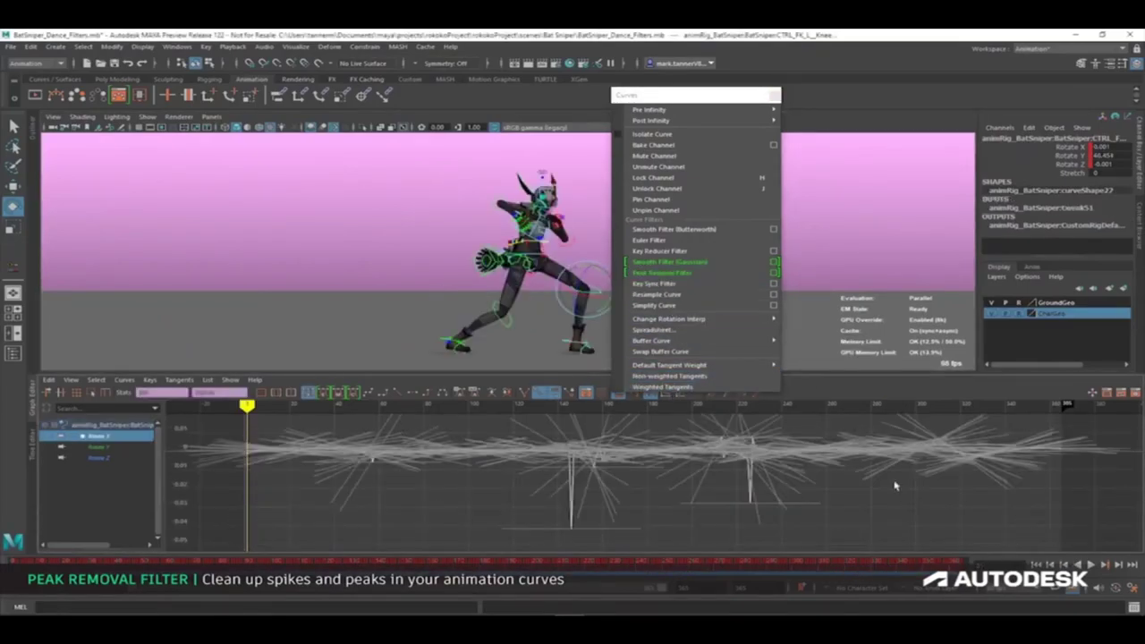
pyautogui.click(698, 273)
pyautogui.click(492, 528)
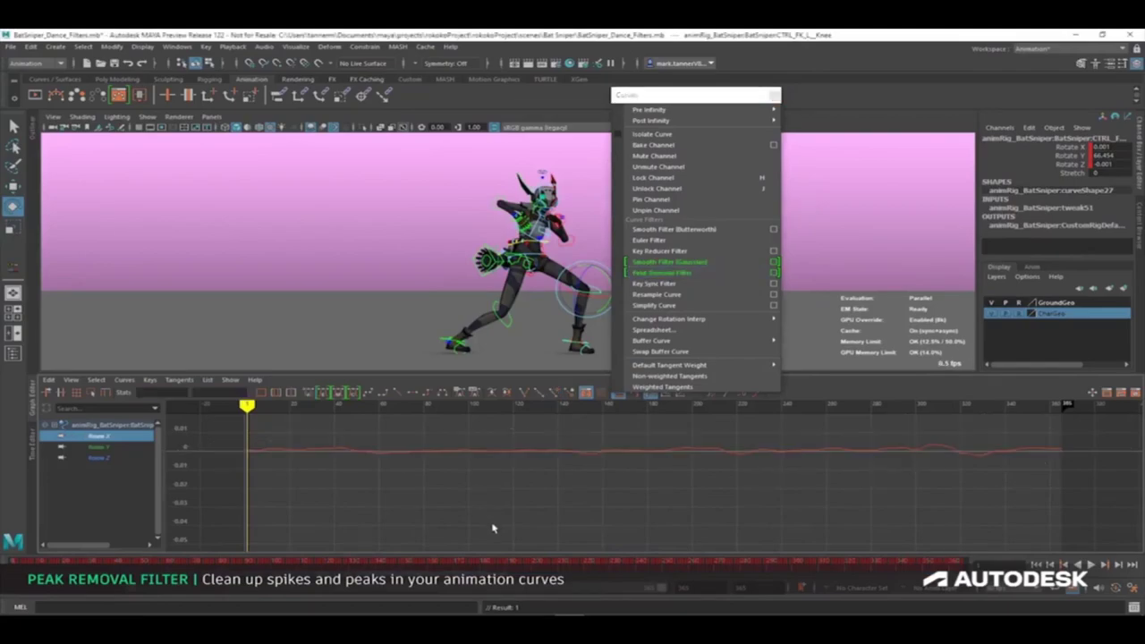
pyautogui.click(118, 449)
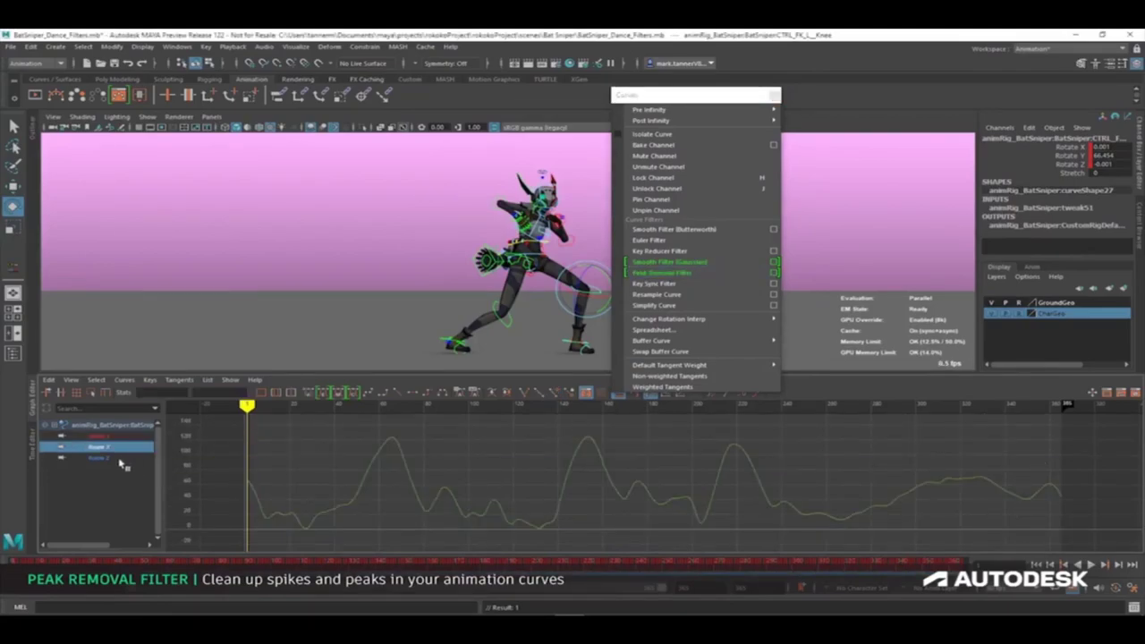
pyautogui.click(121, 458)
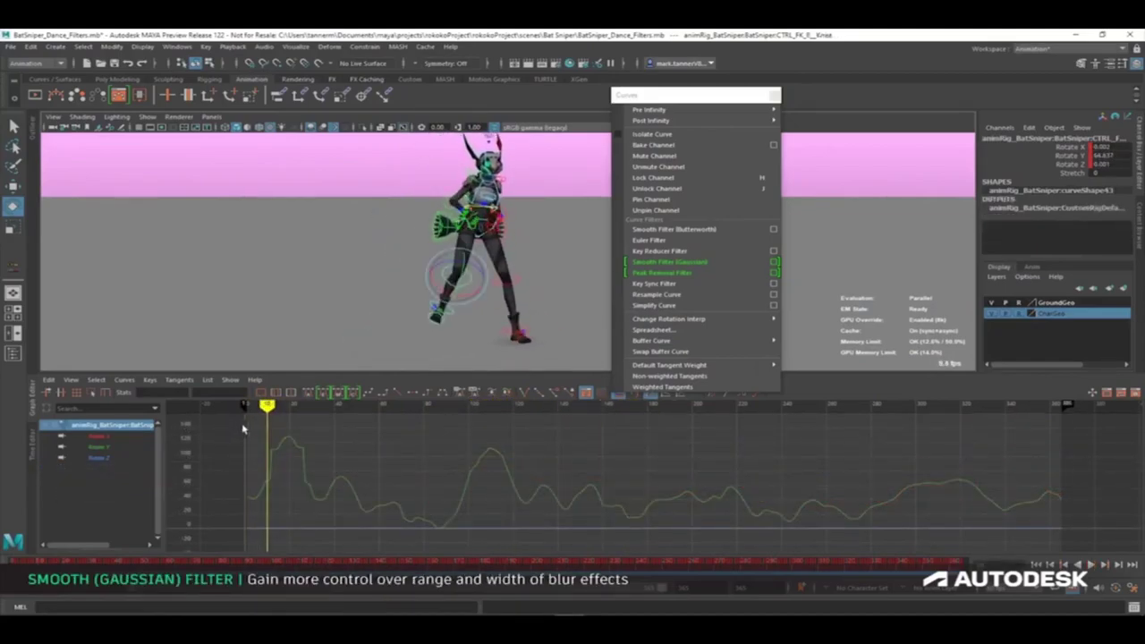
# Frame a range of keys and smooth the boxed stretches with the Smooth (Gaussian) filter.
pyautogui.moveTo(413, 524); pyautogui.dragTo(430, 530)
pyautogui.press('f')
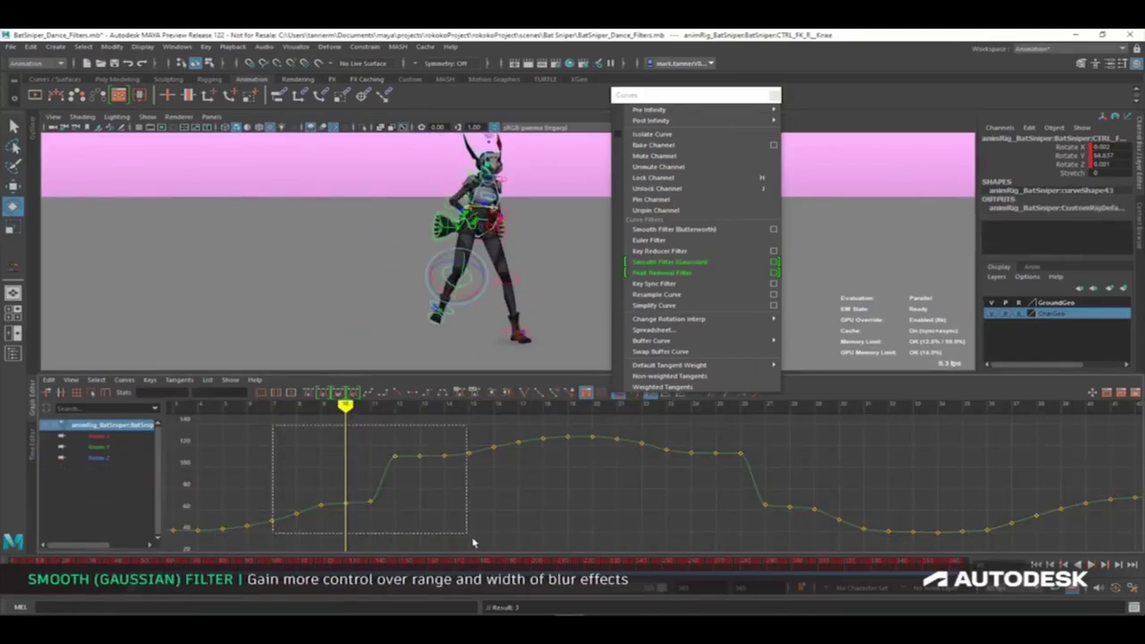
pyautogui.click(774, 261)
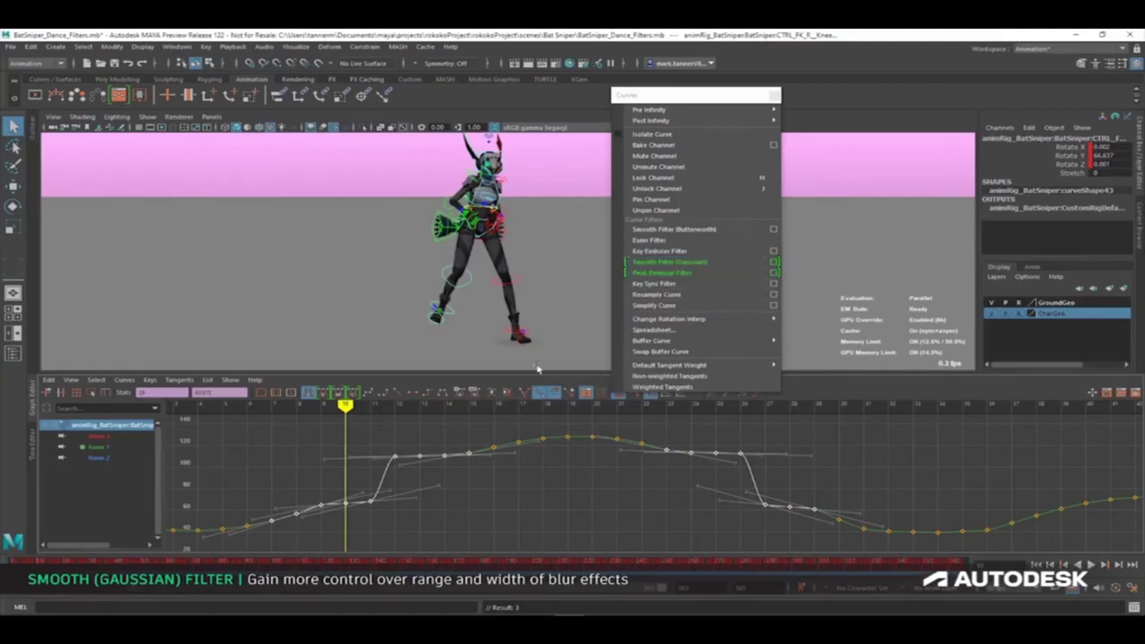
pyautogui.click(346, 454)
pyautogui.moveTo(456, 522); pyautogui.dragTo(456, 521)
pyautogui.press('Delete')
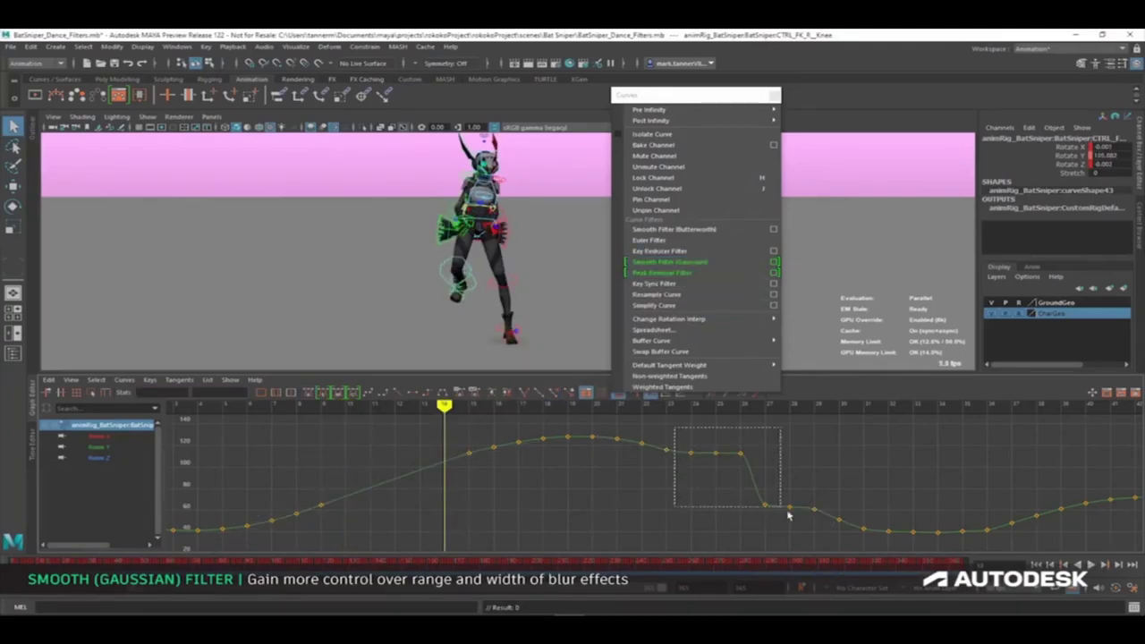
pyautogui.moveTo(788, 515); pyautogui.dragTo(790, 516)
pyautogui.press('Delete')
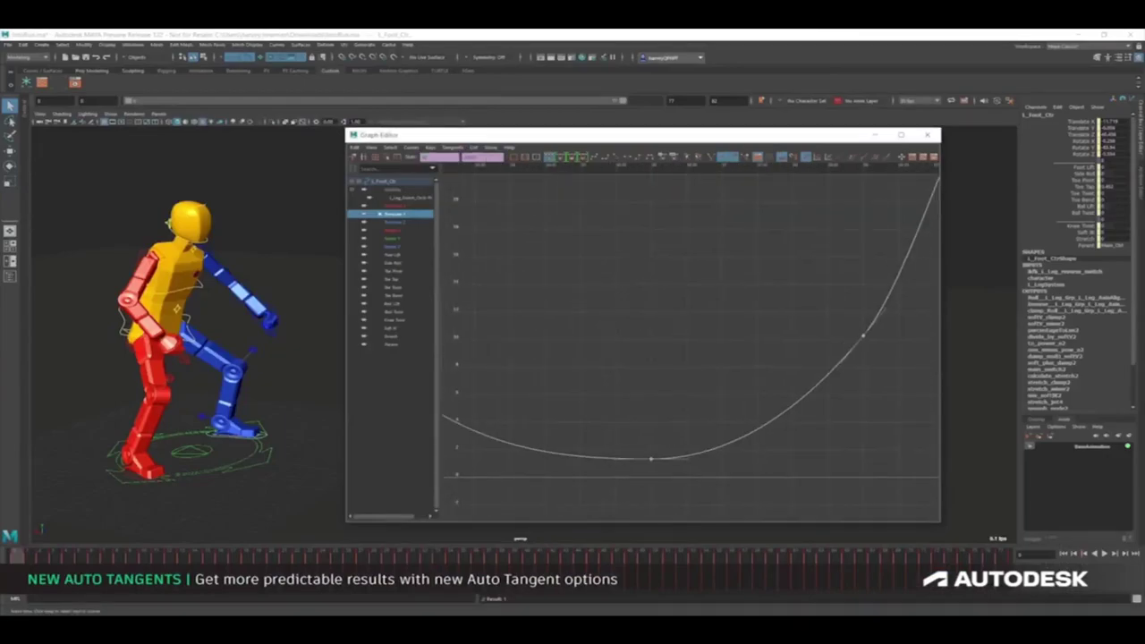
# Bring up the Auto Custom tangent coefficient settings from the Graph Editor's tangent types.
pyautogui.click(453, 147)
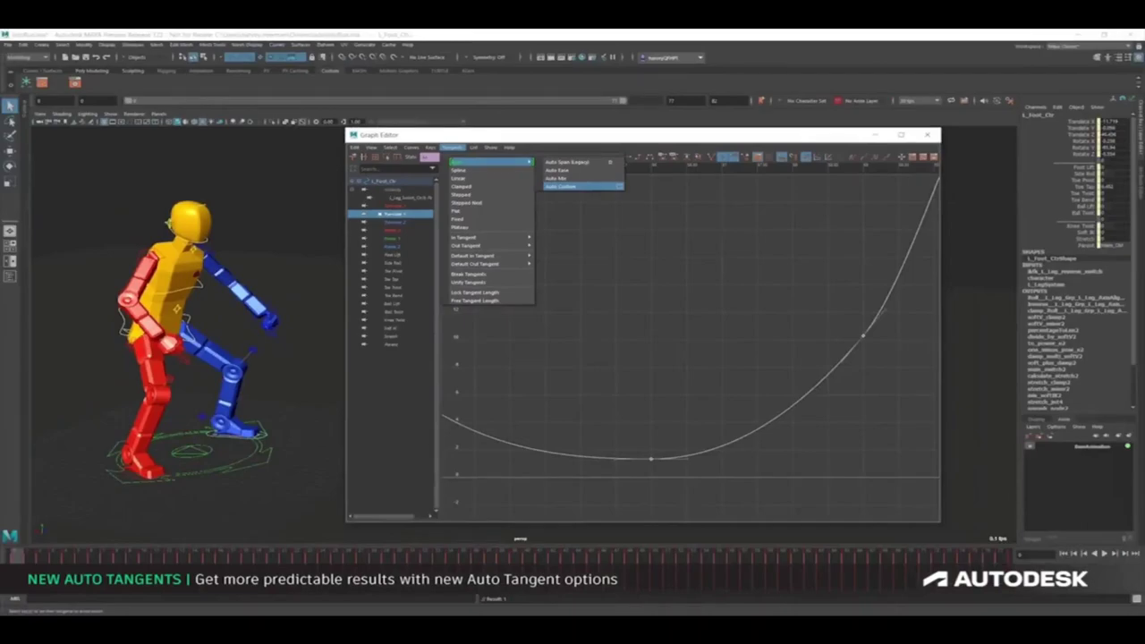
pyautogui.click(750, 173)
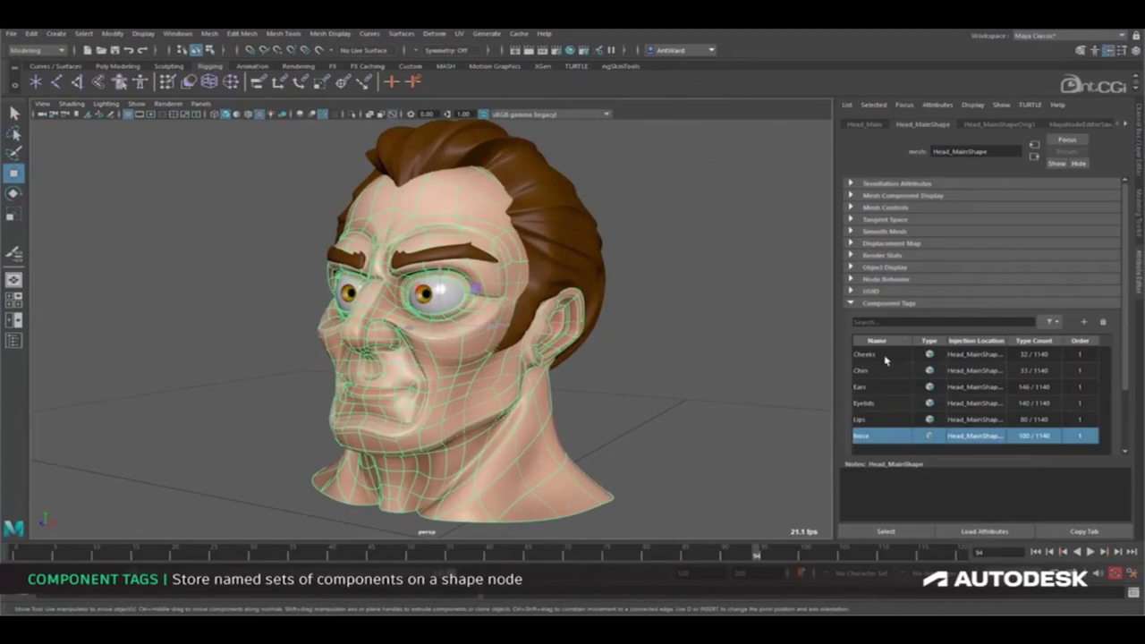
# Select the Cheeks, Chin and Ears tag components in turn, then clear the selection.
pyautogui.click(886, 356)
pyautogui.rightClick(886, 356)
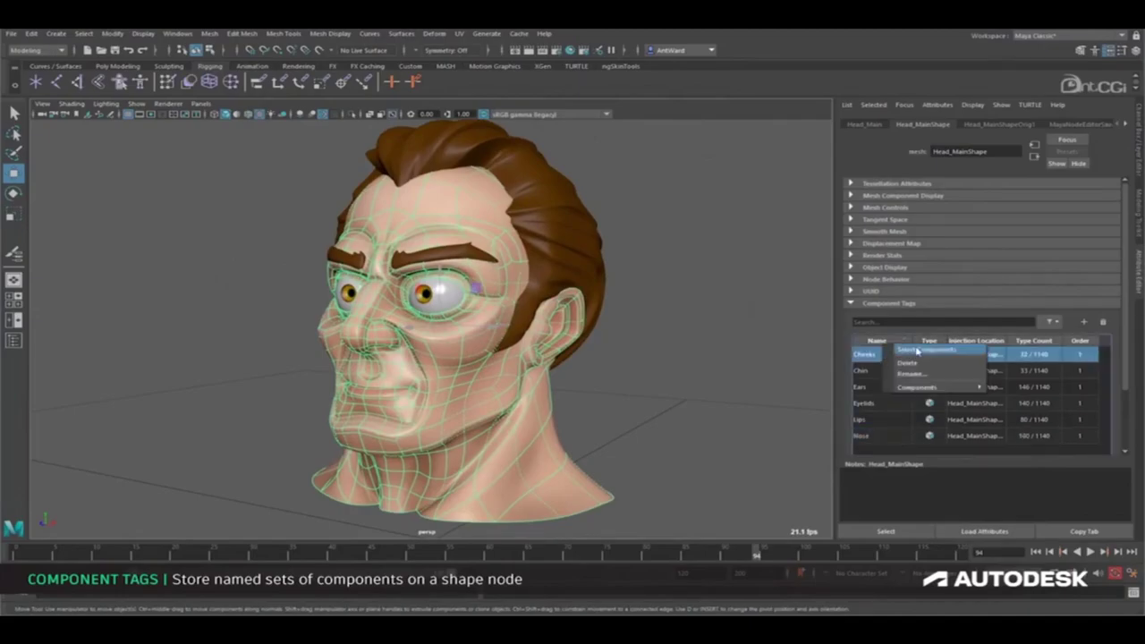
pyautogui.click(894, 350)
pyautogui.rightClick(886, 370)
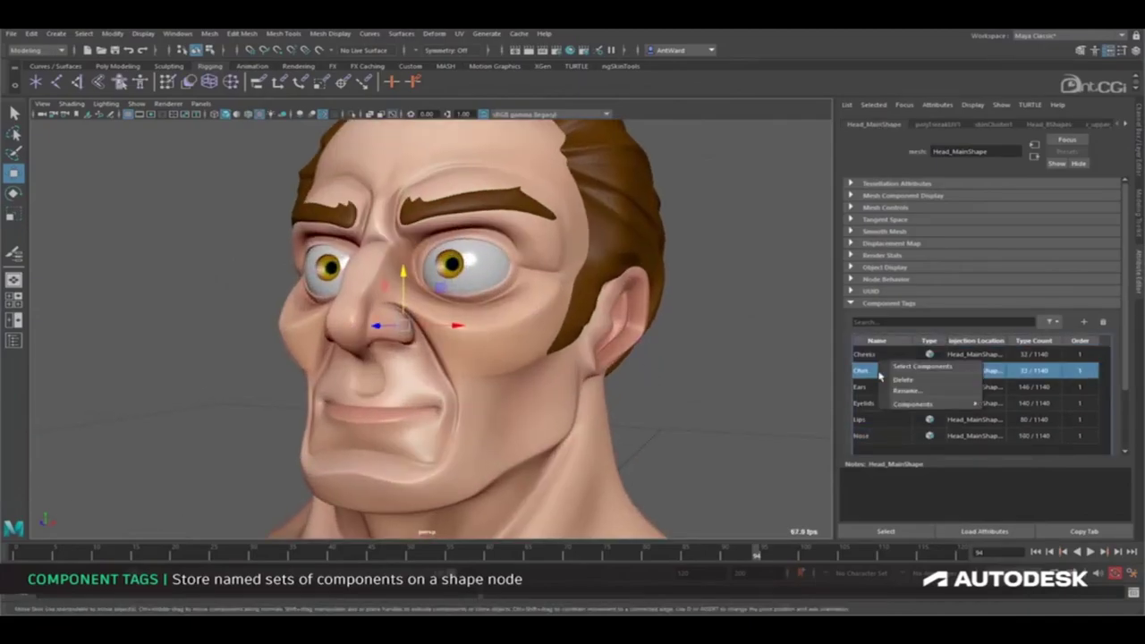
pyautogui.click(903, 369)
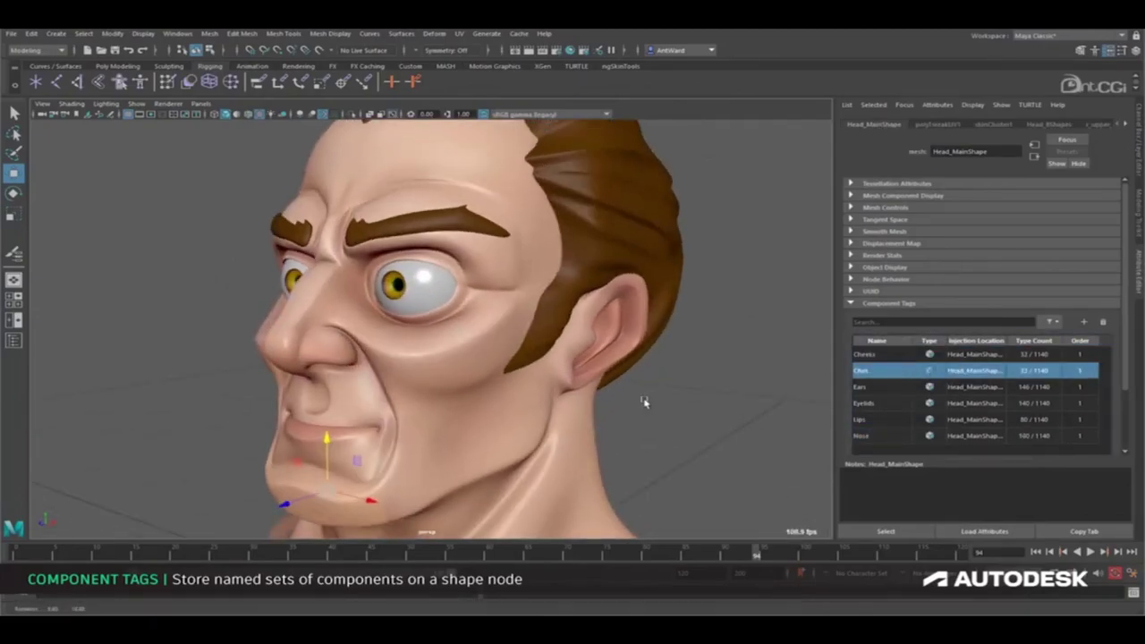
pyautogui.click(885, 386)
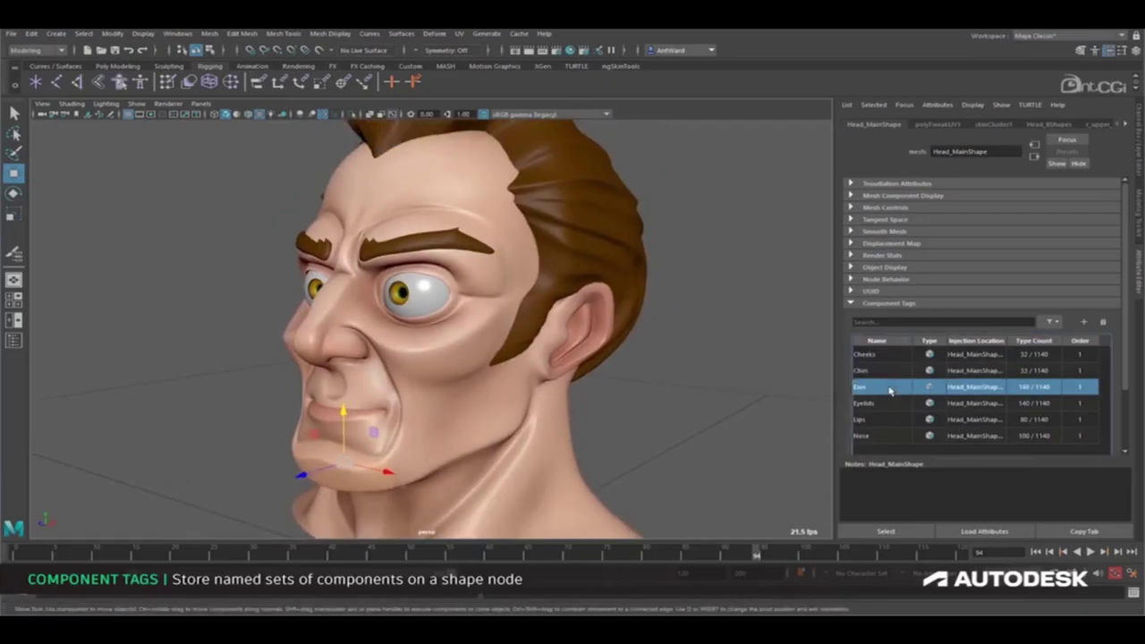
pyautogui.rightClick(885, 386)
pyautogui.click(904, 384)
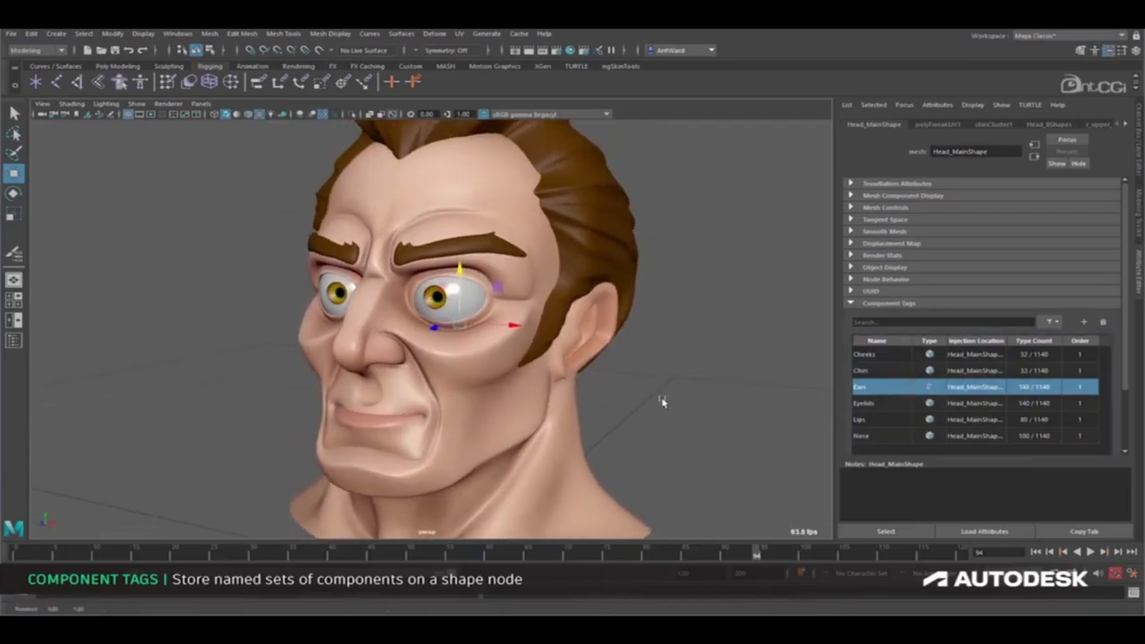
pyautogui.click(510, 397)
# Switch to face selection in a frontal view and select the eyebrow faces.
pyautogui.click(509, 397)
pyautogui.moveTo(510, 397); pyautogui.dragTo(503, 407, button='right')
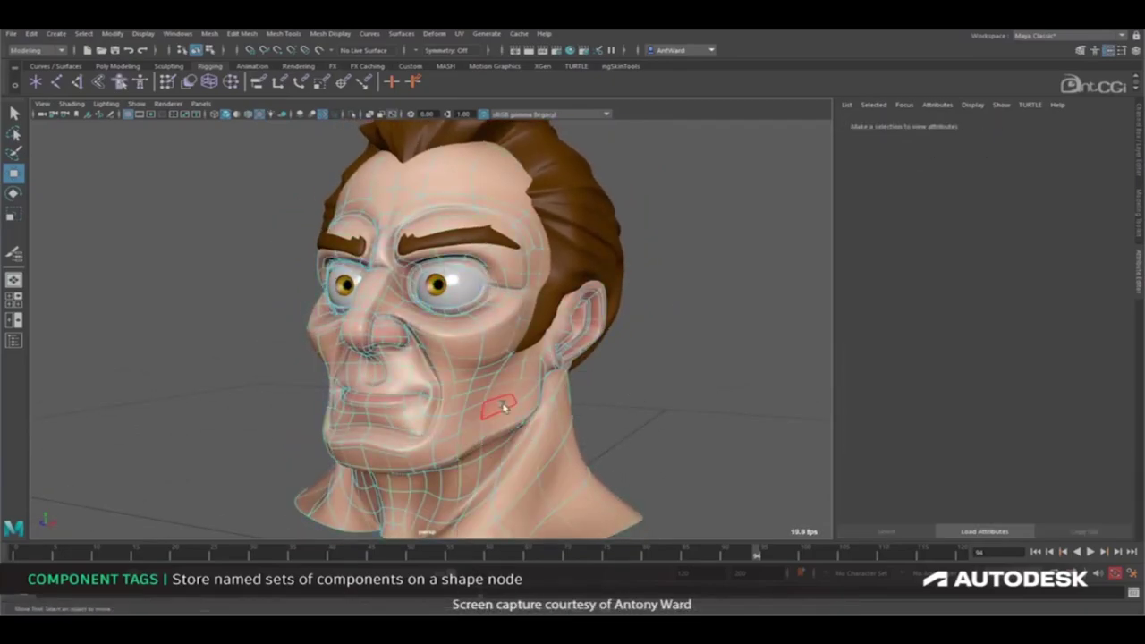
pyautogui.keyDown('alt'); pyautogui.moveTo(502, 440); pyautogui.dragTo(559, 436); pyautogui.keyUp('alt')
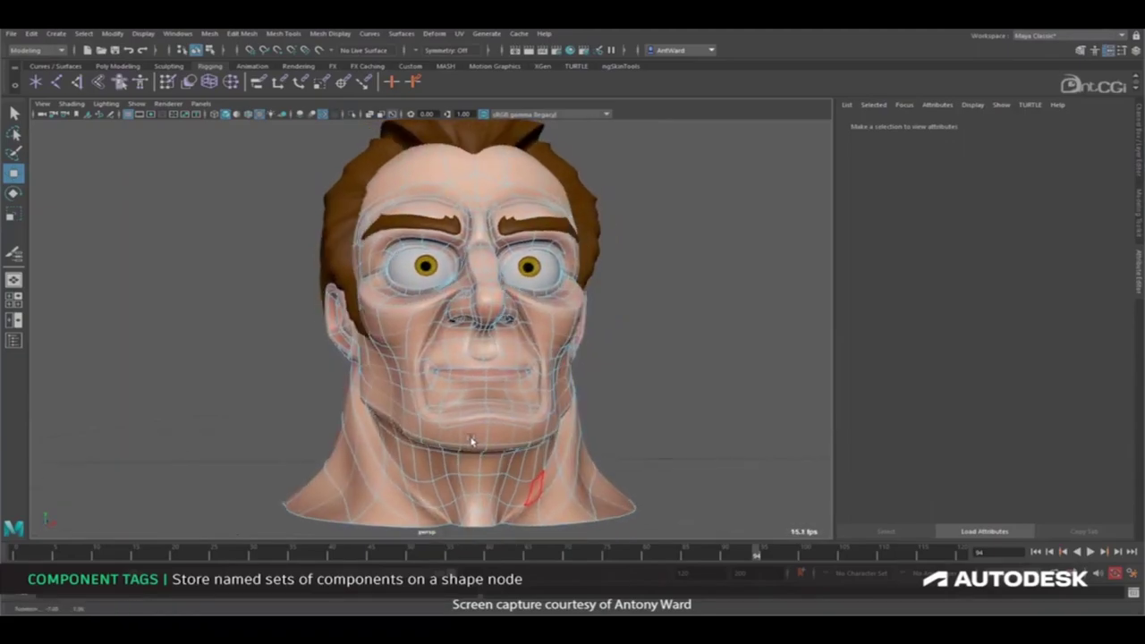
pyautogui.scroll(3, 573, 437)
pyautogui.scroll(3, 440, 225)
pyautogui.moveTo(439, 224); pyautogui.dragTo(436, 179, button='right')
pyautogui.scroll(2, 447, 206)
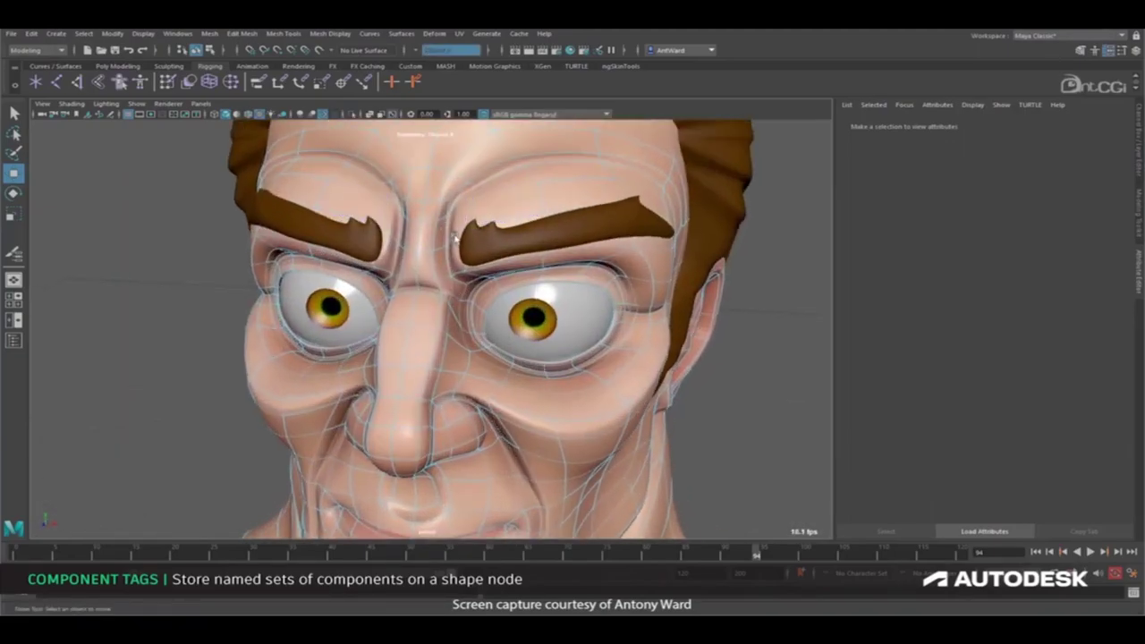
pyautogui.click(462, 208)
pyautogui.click(502, 259)
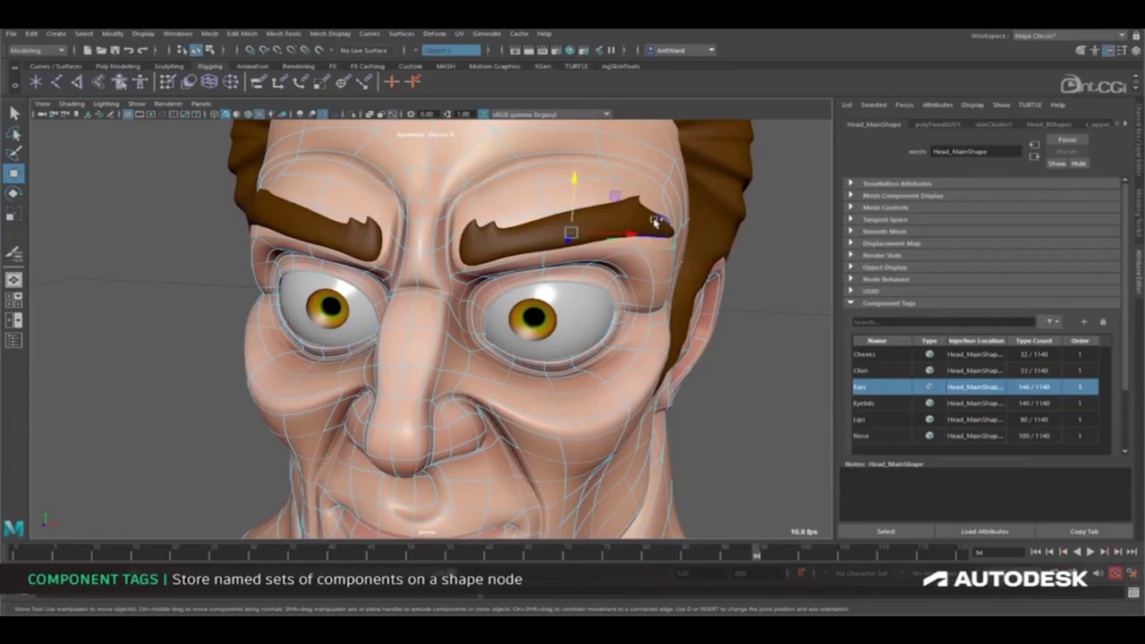
pyautogui.click(584, 192)
# Show the head in the default grey material and grow the brow selection to neighbouring faces.
pyautogui.keyDown('alt'); pyautogui.moveTo(549, 217); pyautogui.dragTo(483, 220); pyautogui.keyUp('alt')
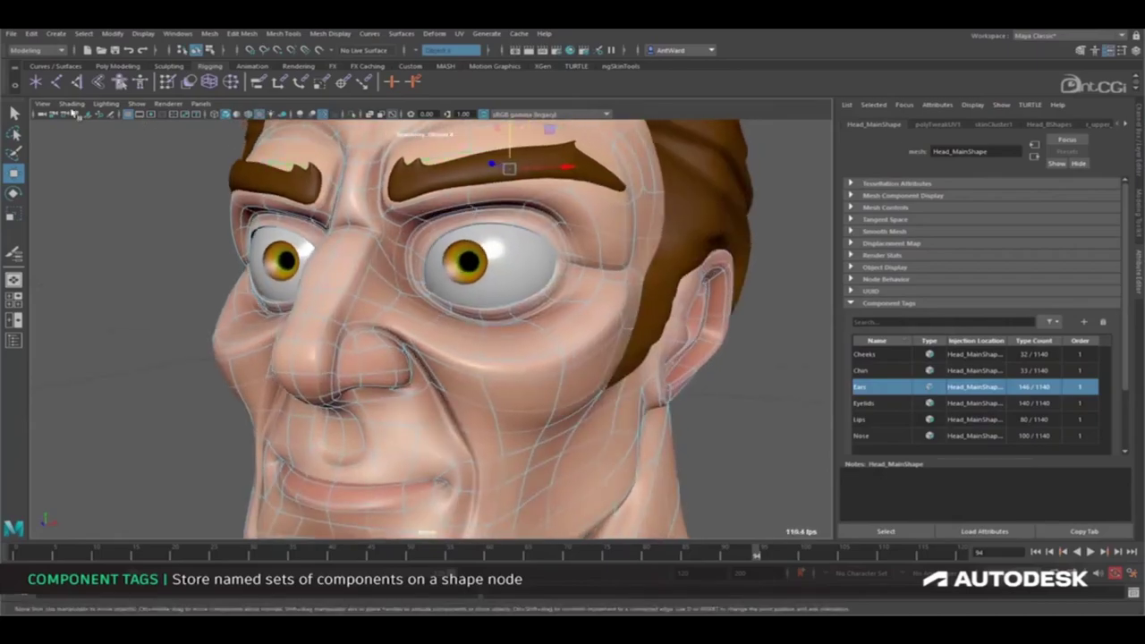
pyautogui.click(71, 103)
pyautogui.click(89, 192)
pyautogui.moveTo(559, 210)
pyautogui.keyDown('alt'); pyautogui.mouseDown()
pyautogui.moveTo(564, 237)
pyautogui.moveTo(507, 213)
pyautogui.mouseUp(); pyautogui.keyUp('alt')
pyautogui.hotkey('shift', '.')
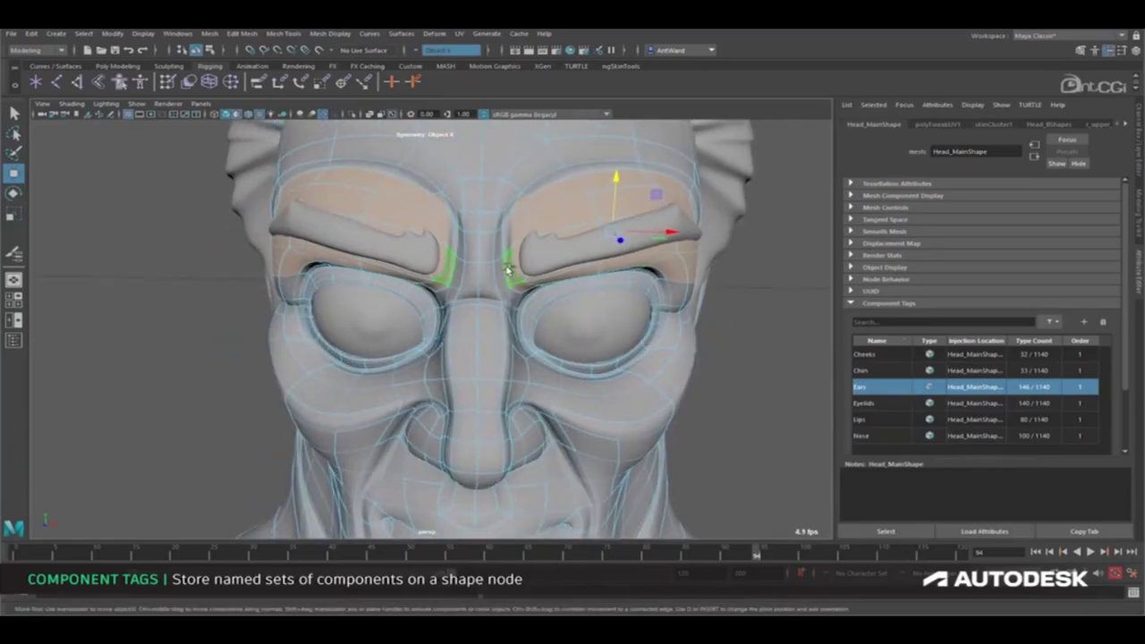
pyautogui.keyDown('alt'); pyautogui.moveTo(508, 271); pyautogui.dragTo(600, 260); pyautogui.keyUp('alt')
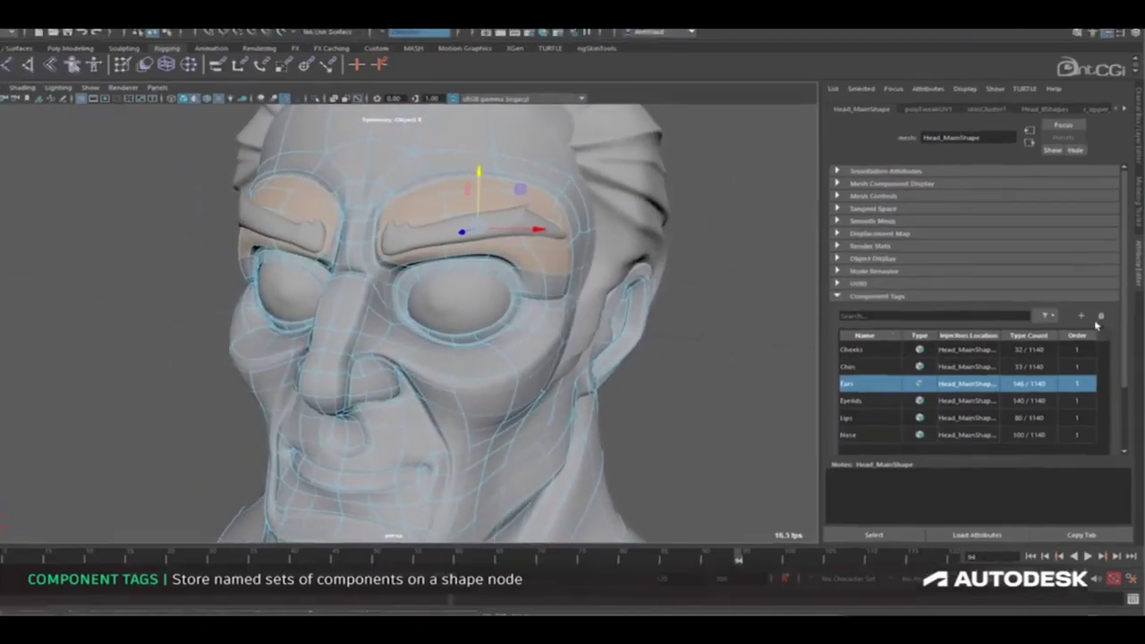
# Add a new component tag from the selected faces and rename it Brows.
pyautogui.click(1081, 314)
pyautogui.doubleClick(875, 451)
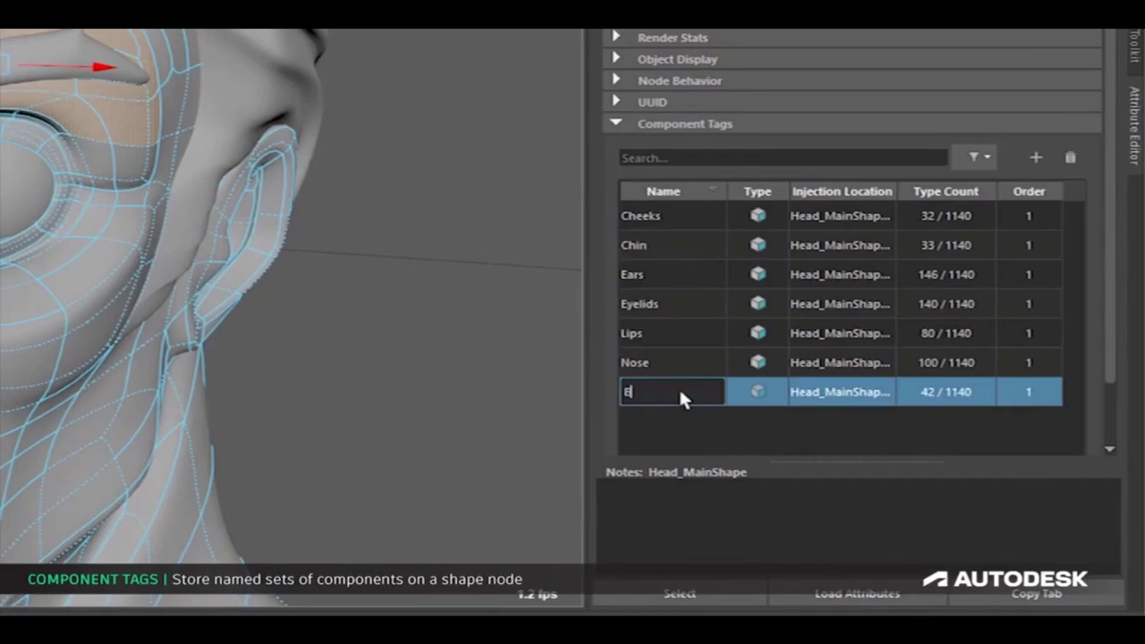
pyautogui.press('Return')
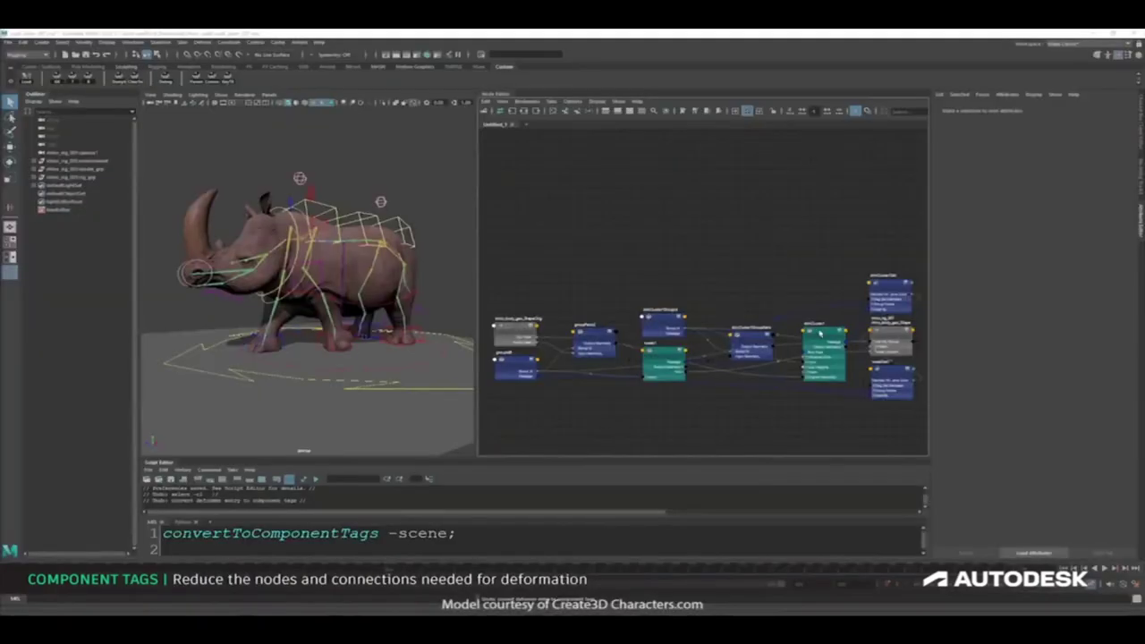
pyautogui.click(820, 332)
pyautogui.rightClick(975, 283)
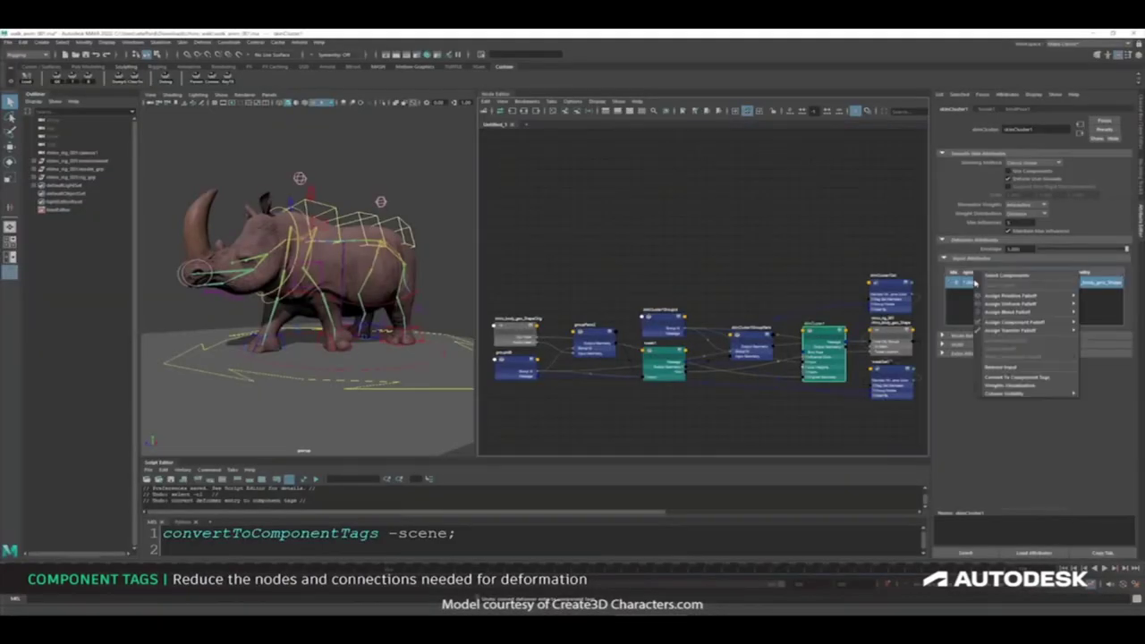
pyautogui.click(1014, 376)
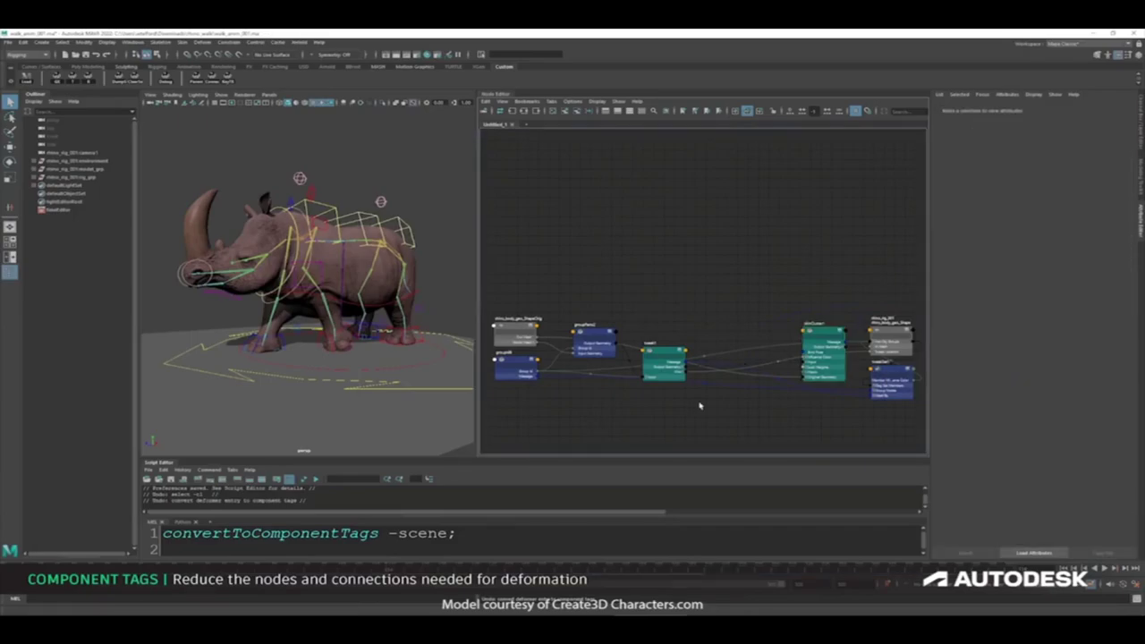
pyautogui.hotkey('ctrl', 'z')
pyautogui.click(126, 43)
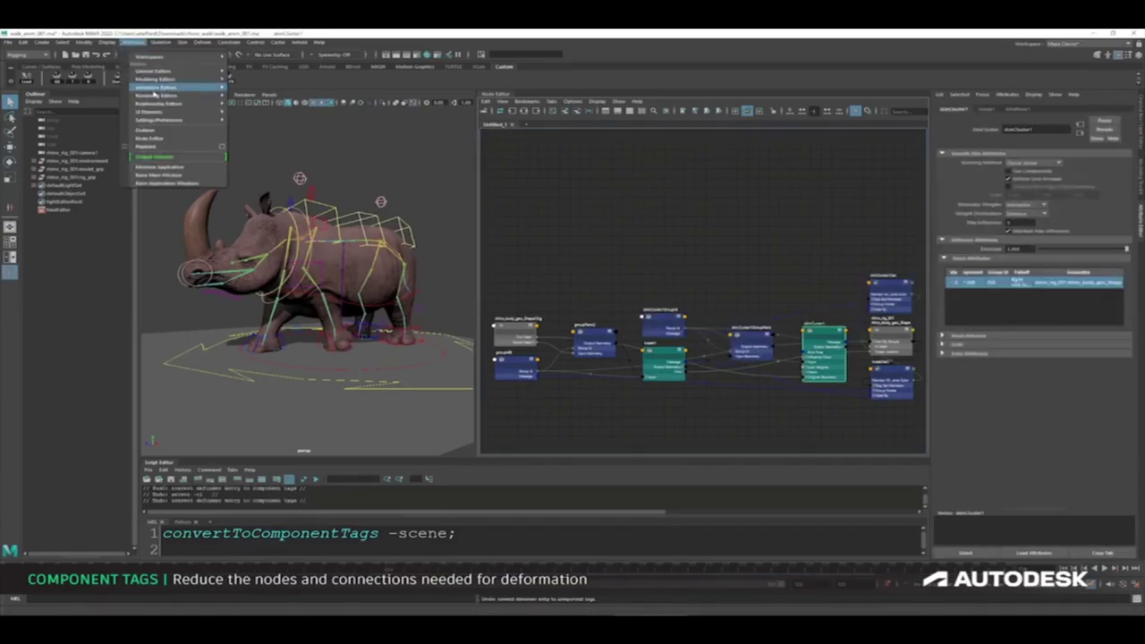
pyautogui.moveTo(179, 119)
pyautogui.click(266, 171)
pyautogui.write('conver')
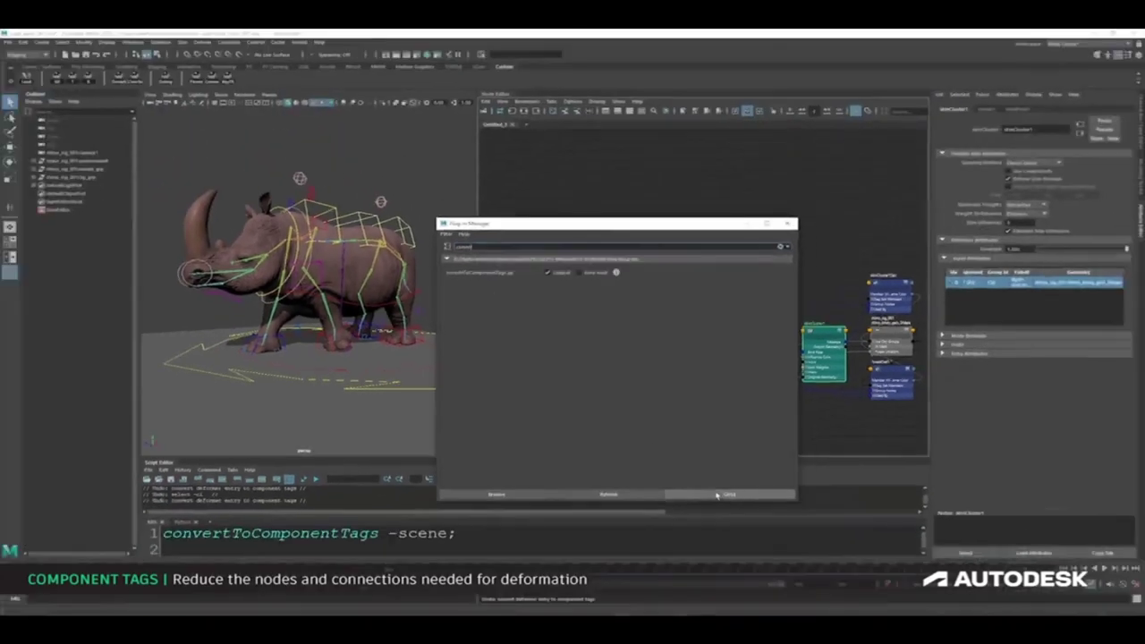
pyautogui.click(834, 532)
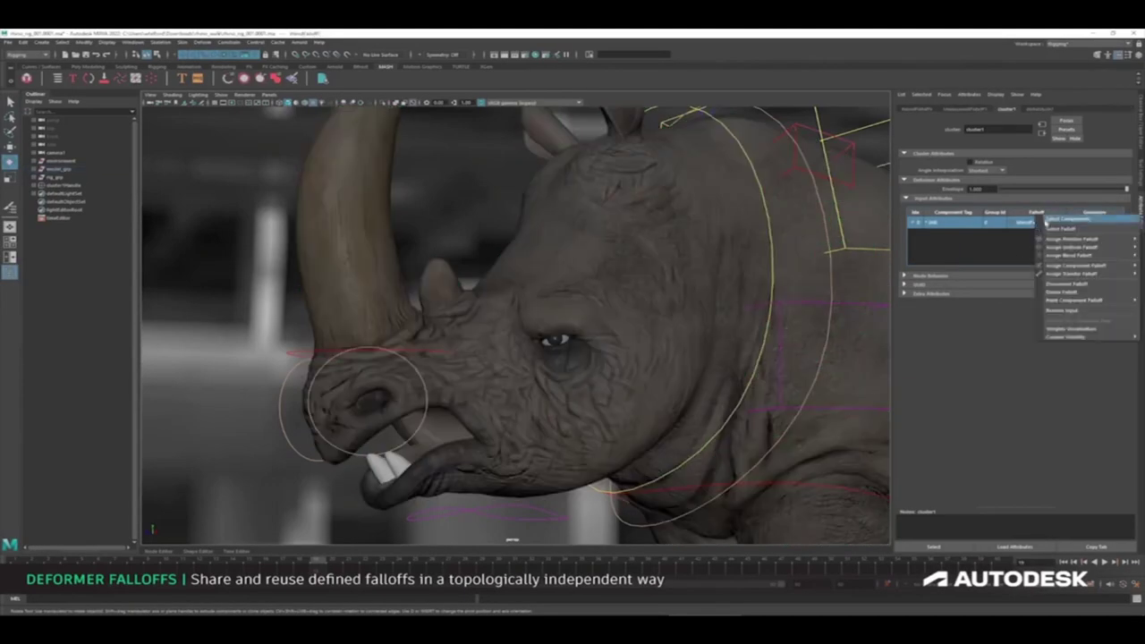
# Add a component falloff as row 2 of the blend, paint weights around the nostril, and open the jaw.
pyautogui.click(1043, 226)
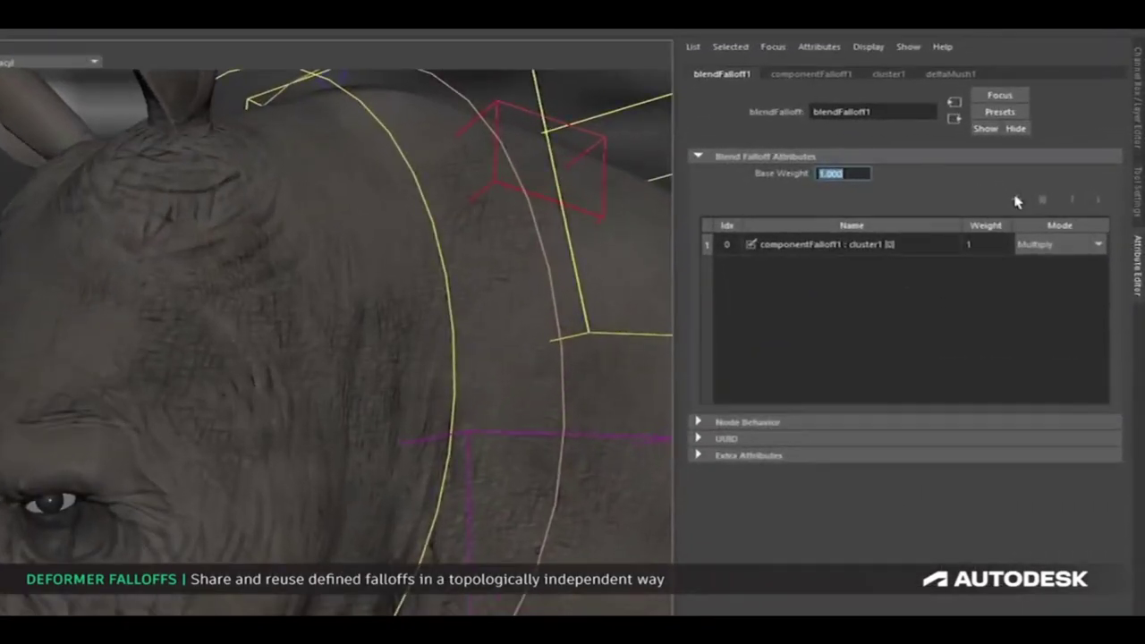
pyautogui.click(986, 211)
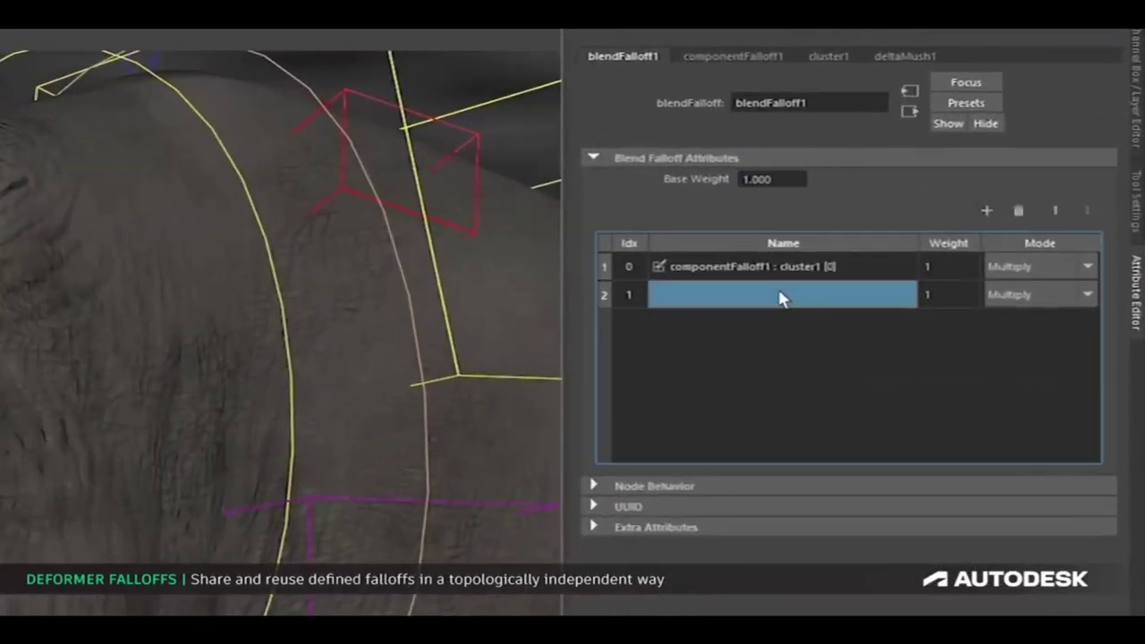
pyautogui.rightClick(771, 282)
pyautogui.moveTo(854, 365)
pyautogui.click(711, 366)
pyautogui.rightClick(751, 290)
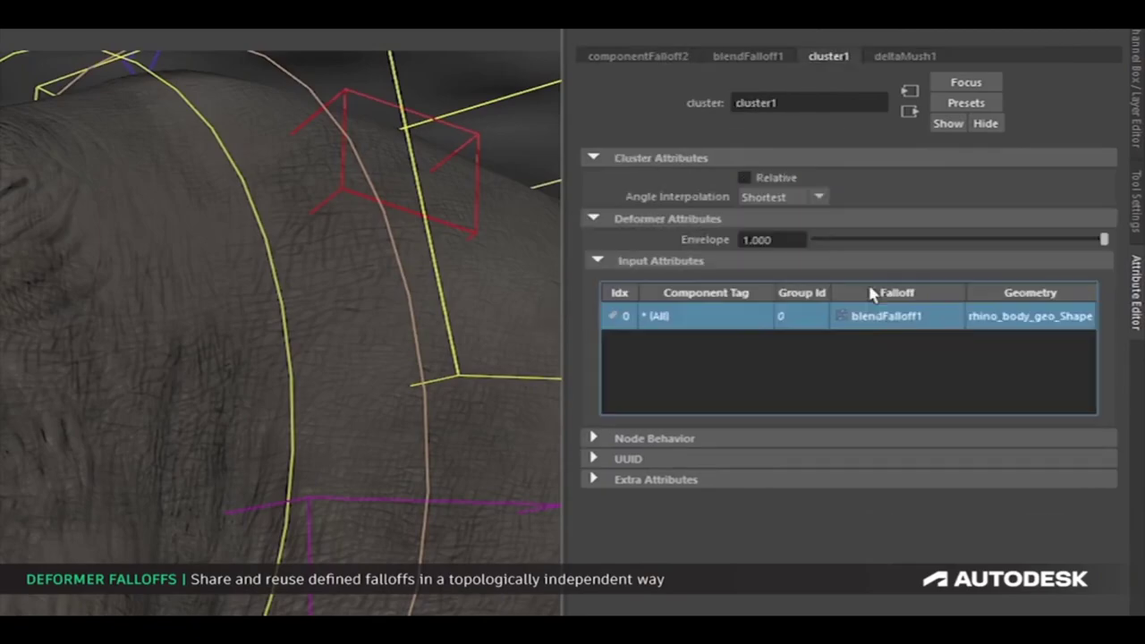
pyautogui.rightClick(890, 309)
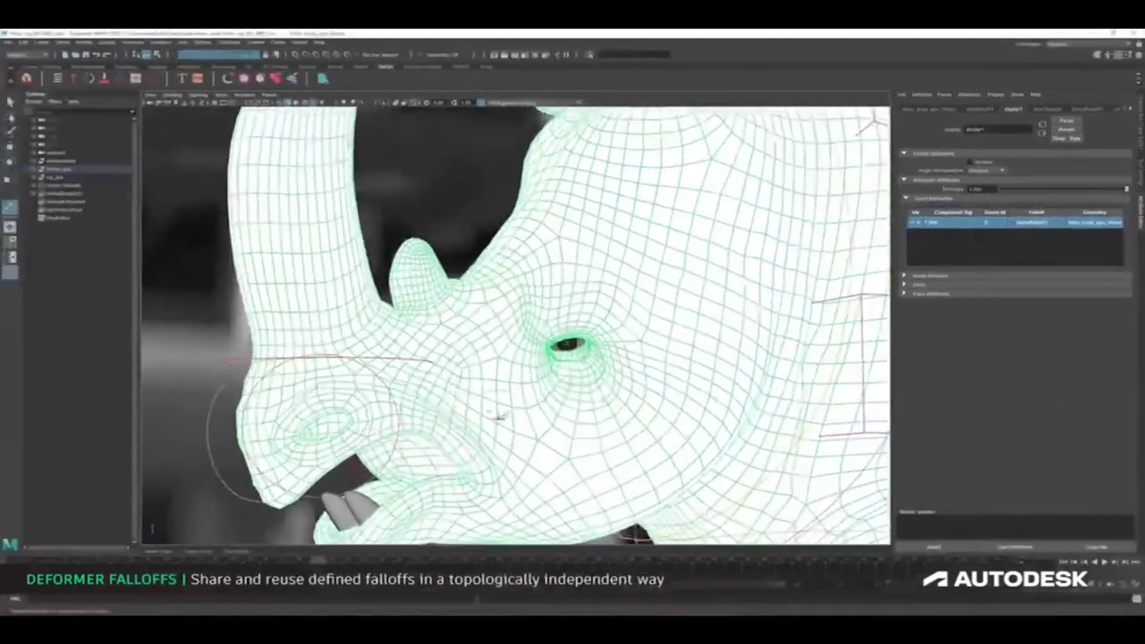
pyautogui.moveTo(573, 345)
pyautogui.mouseDown()
pyautogui.moveTo(602, 319)
pyautogui.moveTo(666, 311)
pyautogui.mouseUp()
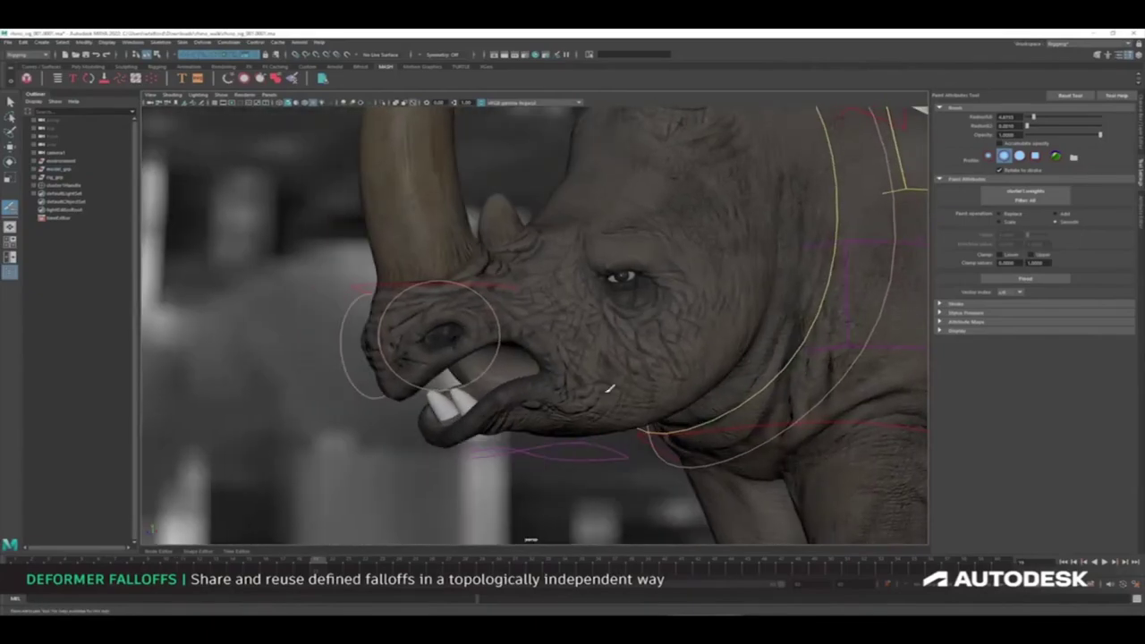
pyautogui.press('e')
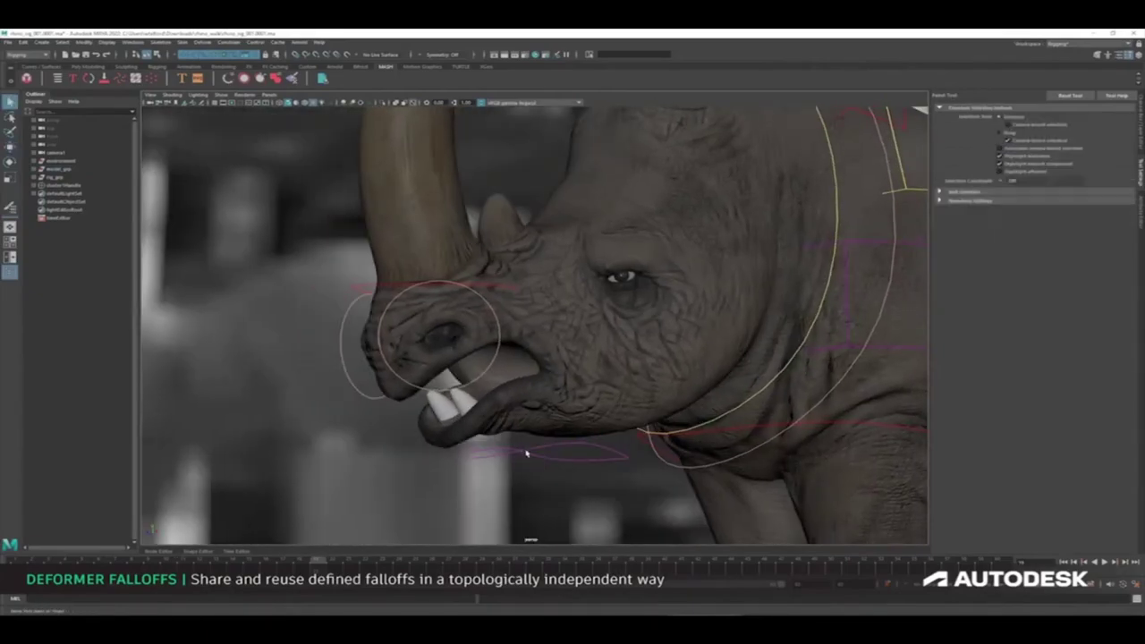
pyautogui.moveTo(617, 285); pyautogui.dragTo(604, 301)
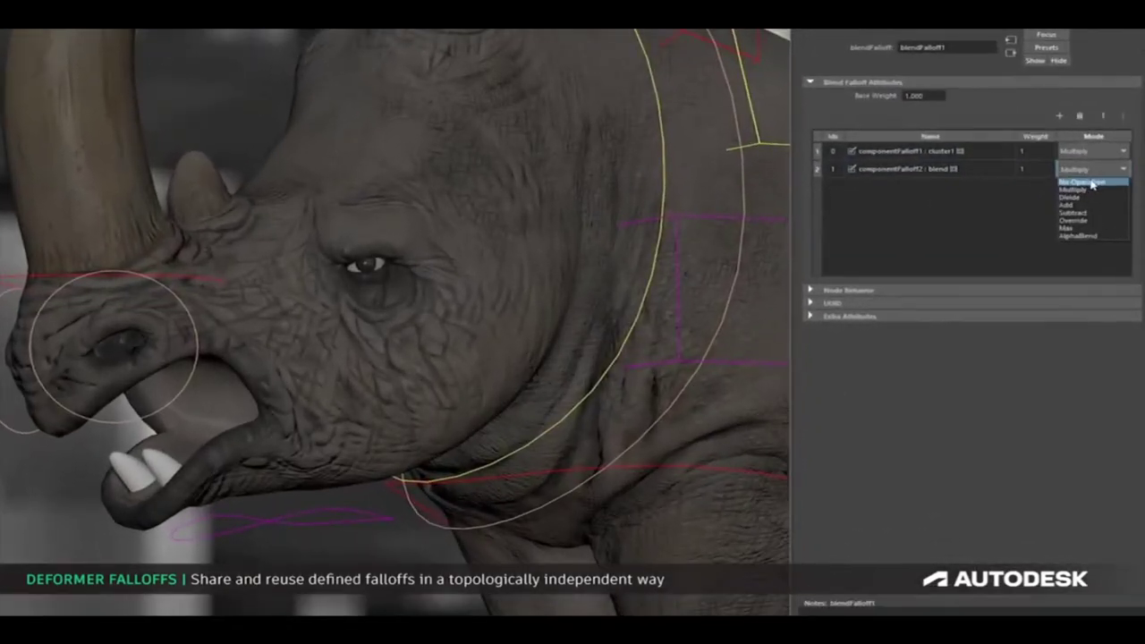
# Set the second falloff row's operation to Multiply.
pyautogui.click(1090, 183)
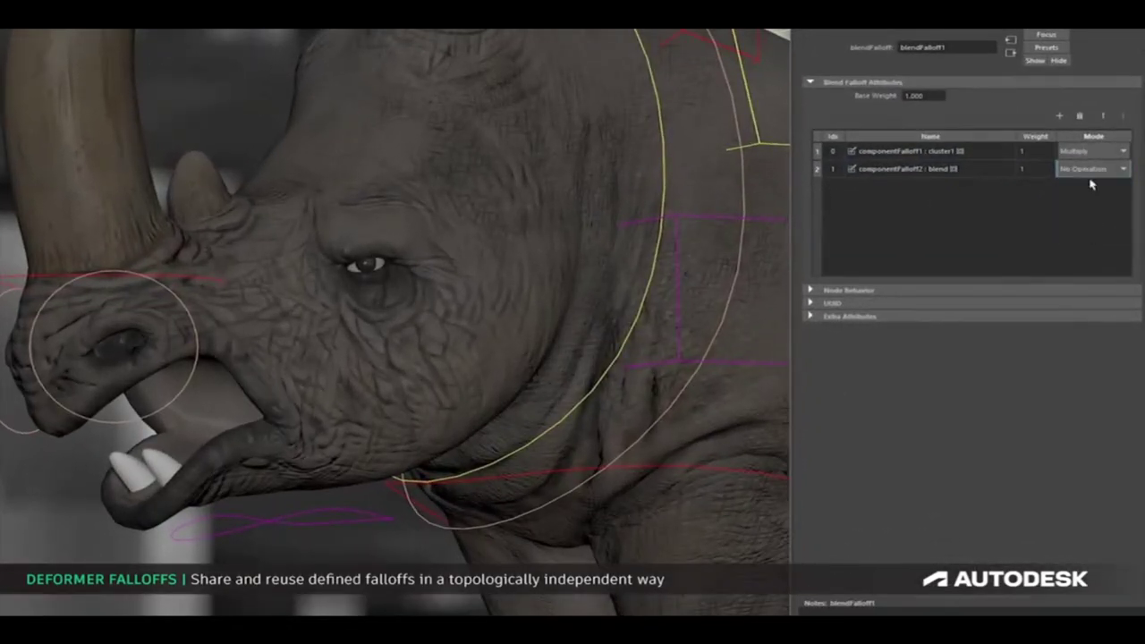
pyautogui.click(1088, 190)
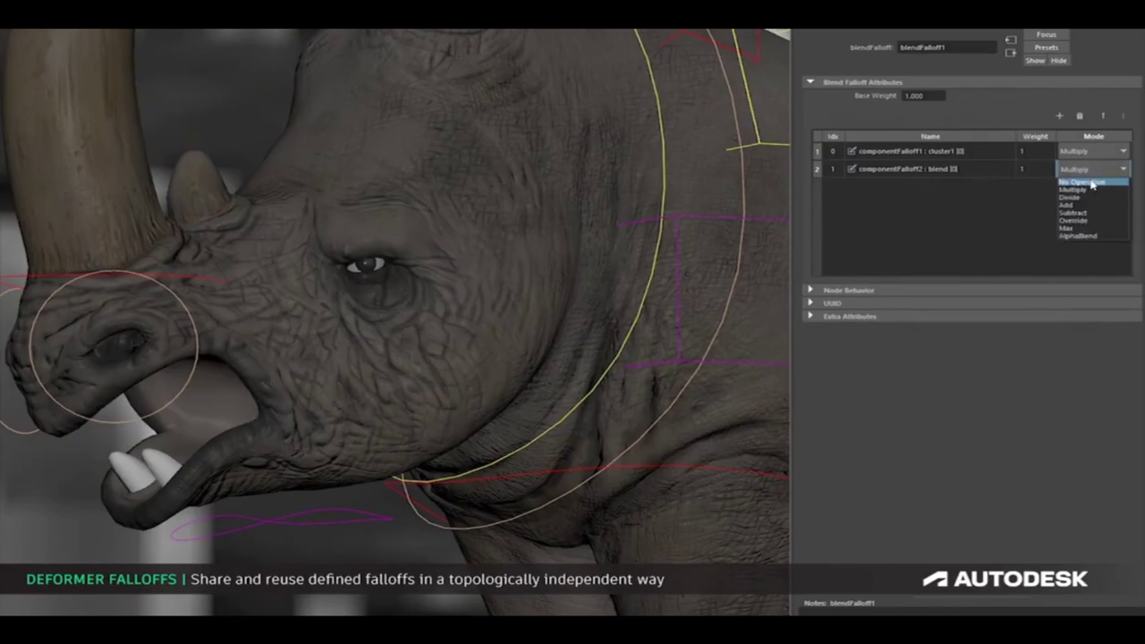
pyautogui.click(1090, 183)
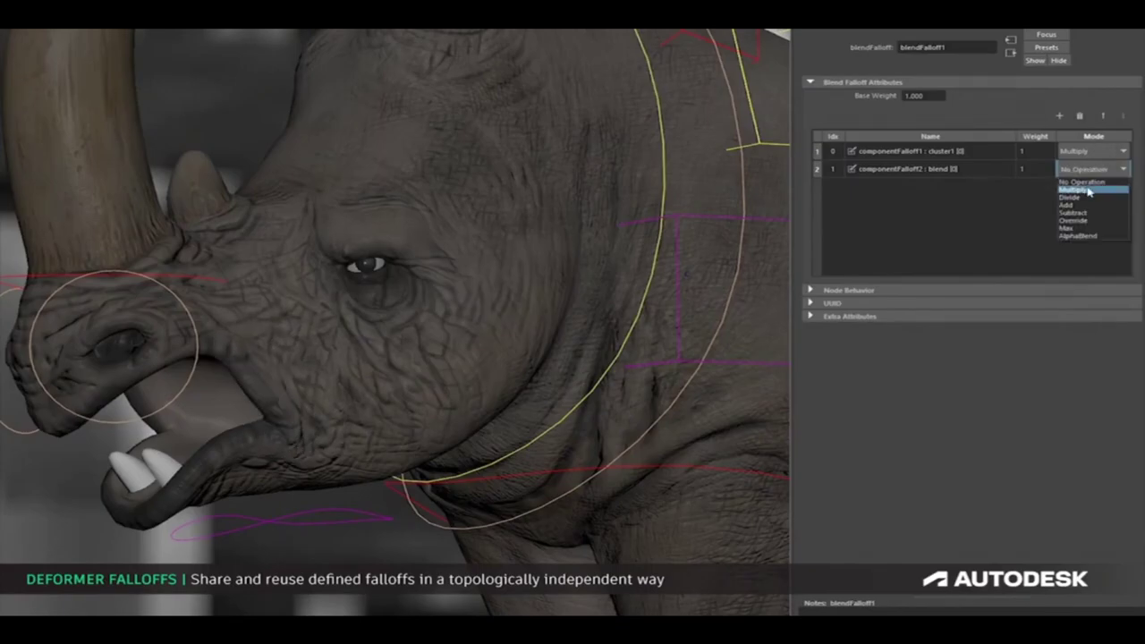
pyautogui.click(1089, 190)
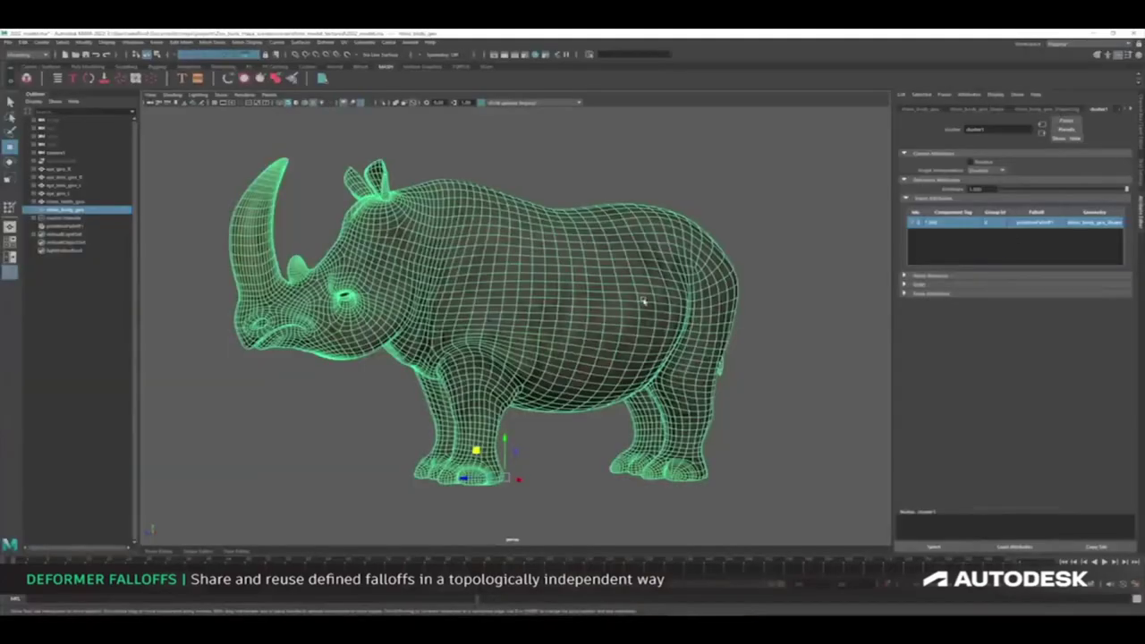
# Move the primitive falloff sphere into position under the rhino's belly.
pyautogui.click(499, 477)
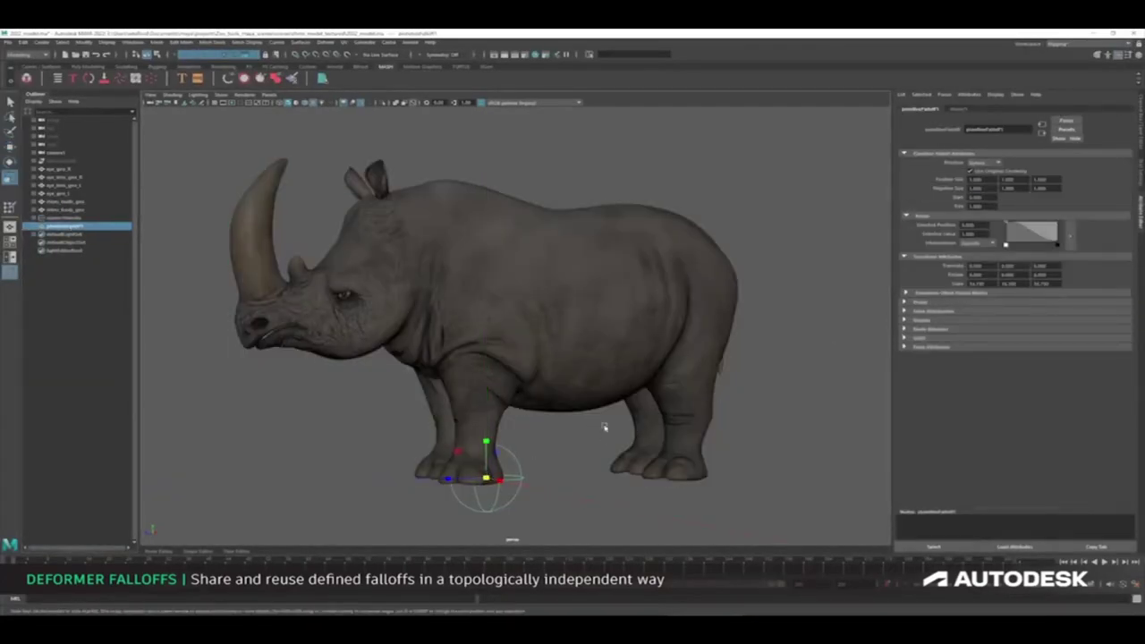
pyautogui.press('w')
pyautogui.moveTo(485, 479); pyautogui.dragTo(529, 440)
pyautogui.click(65, 218)
pyautogui.click(572, 444)
pyautogui.keyDown('alt'); pyautogui.moveTo(553, 380); pyautogui.dragTo(597, 441); pyautogui.keyUp('alt')
pyautogui.keyDown('alt'); pyautogui.moveTo(666, 477); pyautogui.dragTo(529, 442); pyautogui.keyUp('alt')
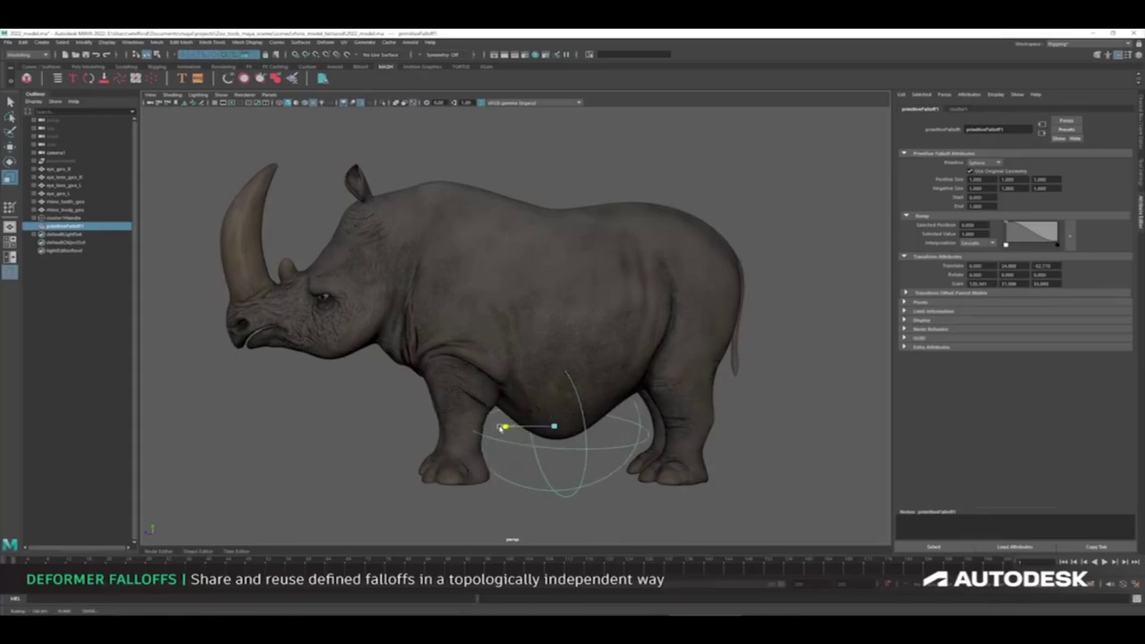
# Display the falloff weights on the rhino body and reshape the falloff ramp.
pyautogui.click(695, 235)
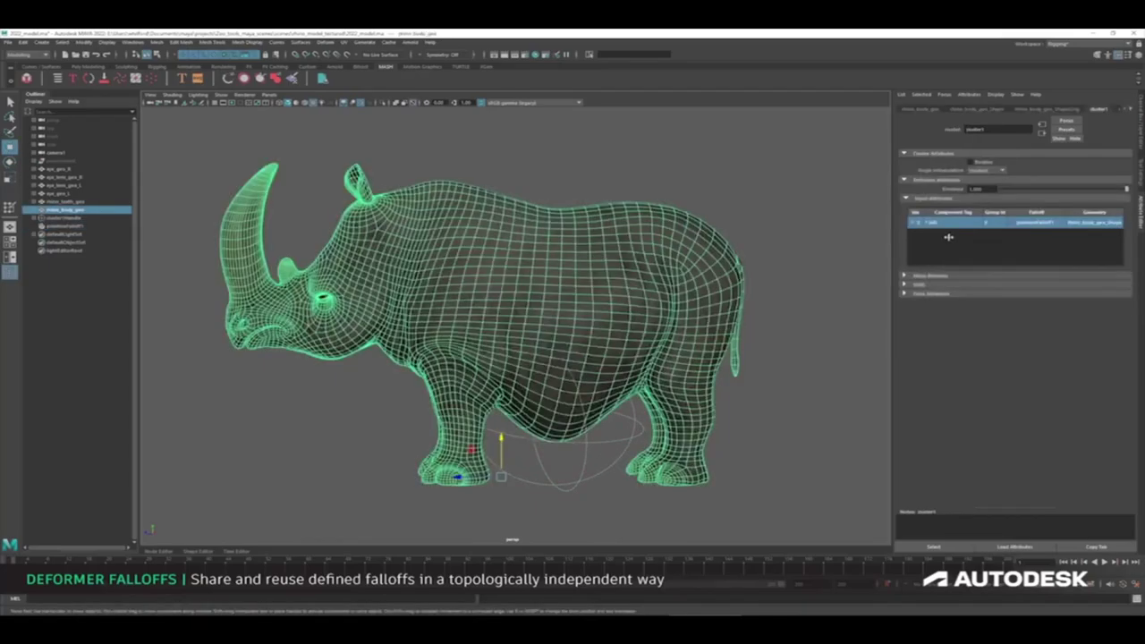
pyautogui.rightClick(1028, 223)
pyautogui.click(1038, 322)
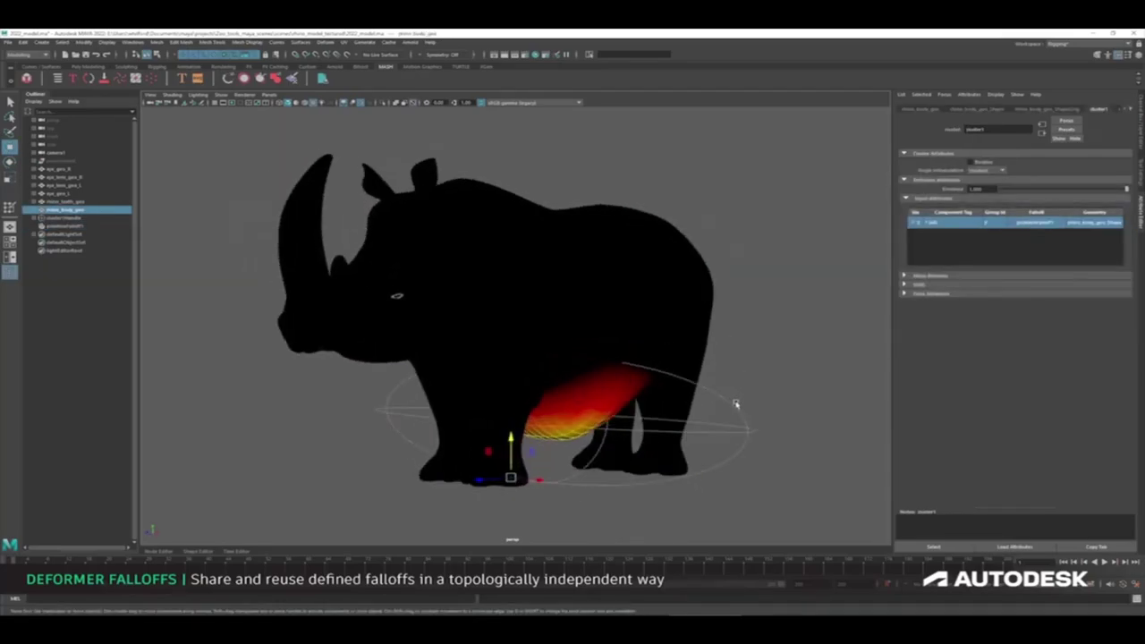
pyautogui.click(64, 226)
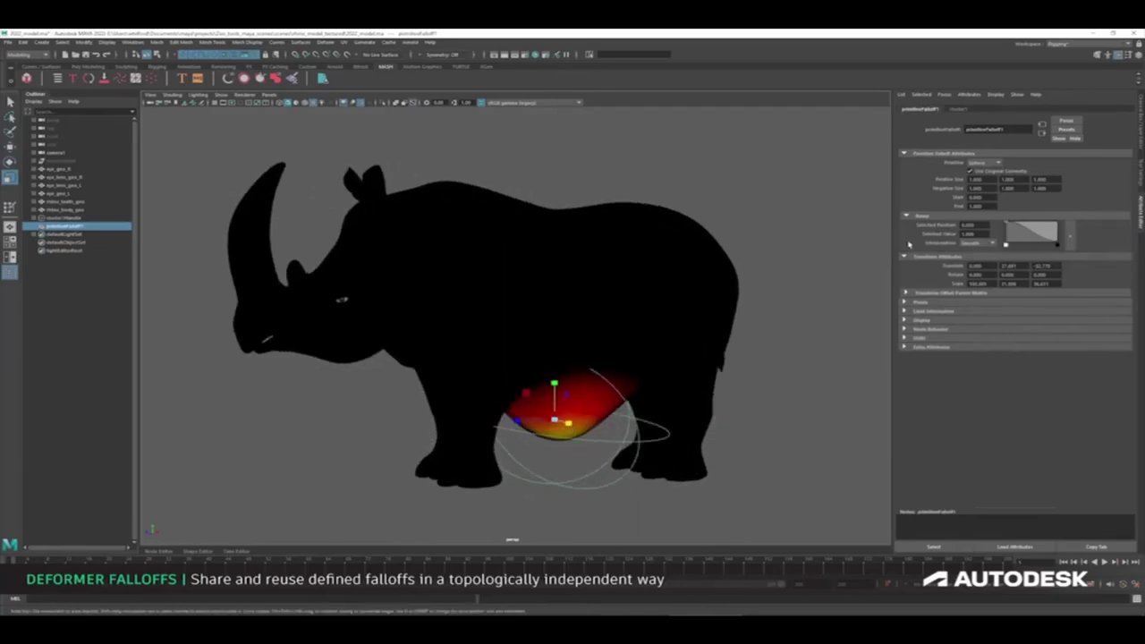
pyautogui.moveTo(1005, 244); pyautogui.dragTo(1026, 243)
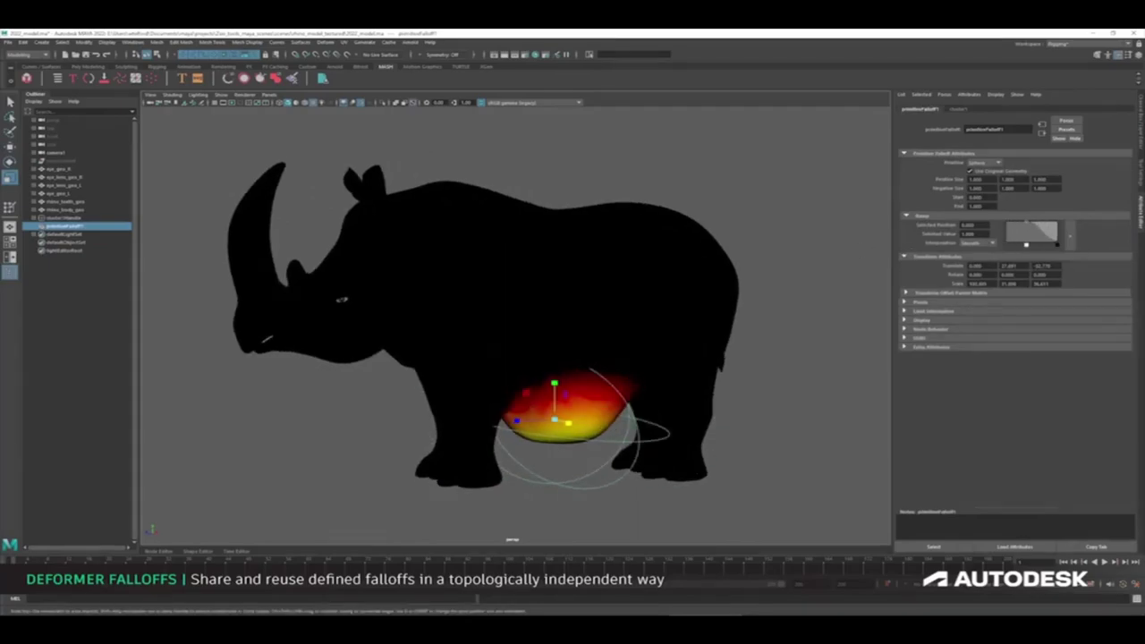
pyautogui.keyDown('alt'); pyautogui.moveTo(689, 340); pyautogui.dragTo(714, 341); pyautogui.keyUp('alt')
# Connect primitiveFalloff1 to cluster1 and pull the cluster down so the belly bulges.
pyautogui.click(62, 217)
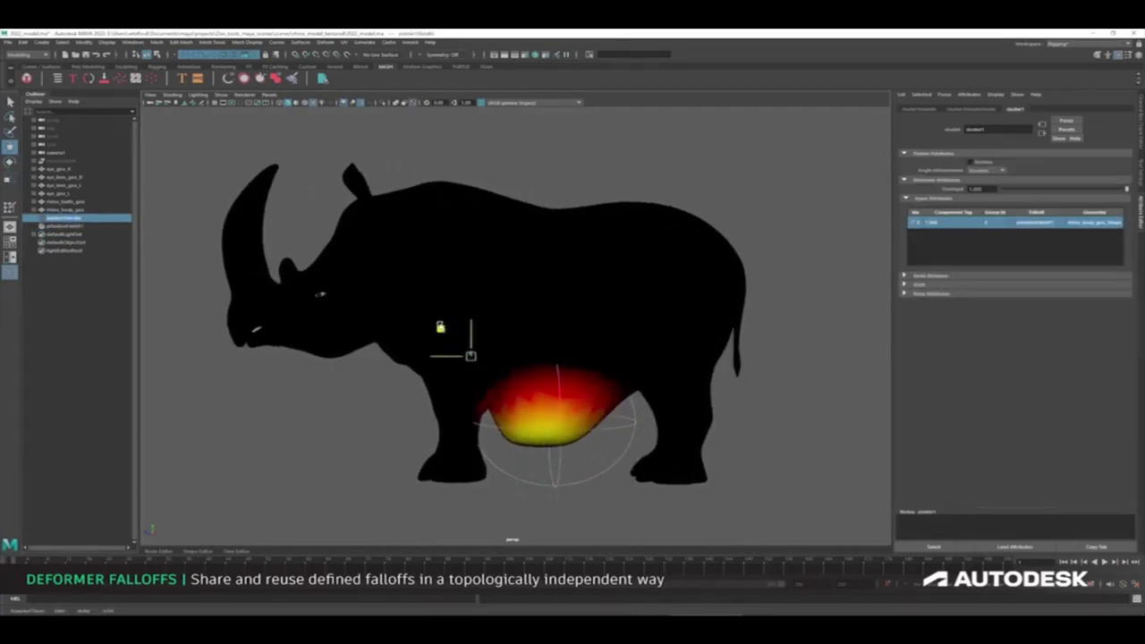
pyautogui.rightClick(1027, 223)
pyautogui.click(1068, 328)
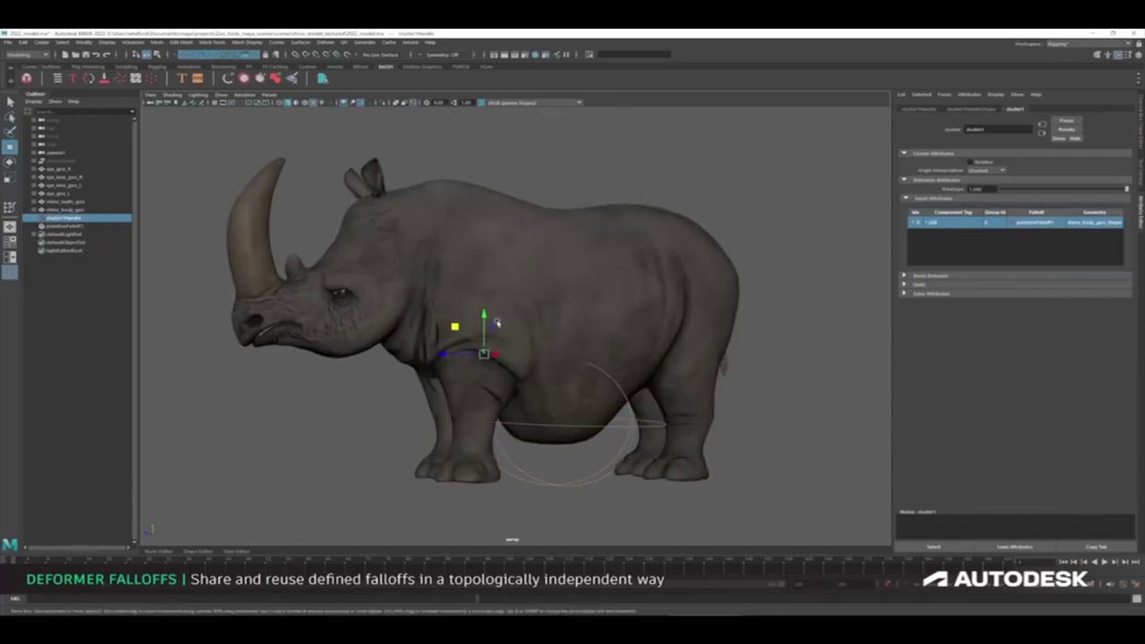
pyautogui.moveTo(463, 296); pyautogui.dragTo(459, 315)
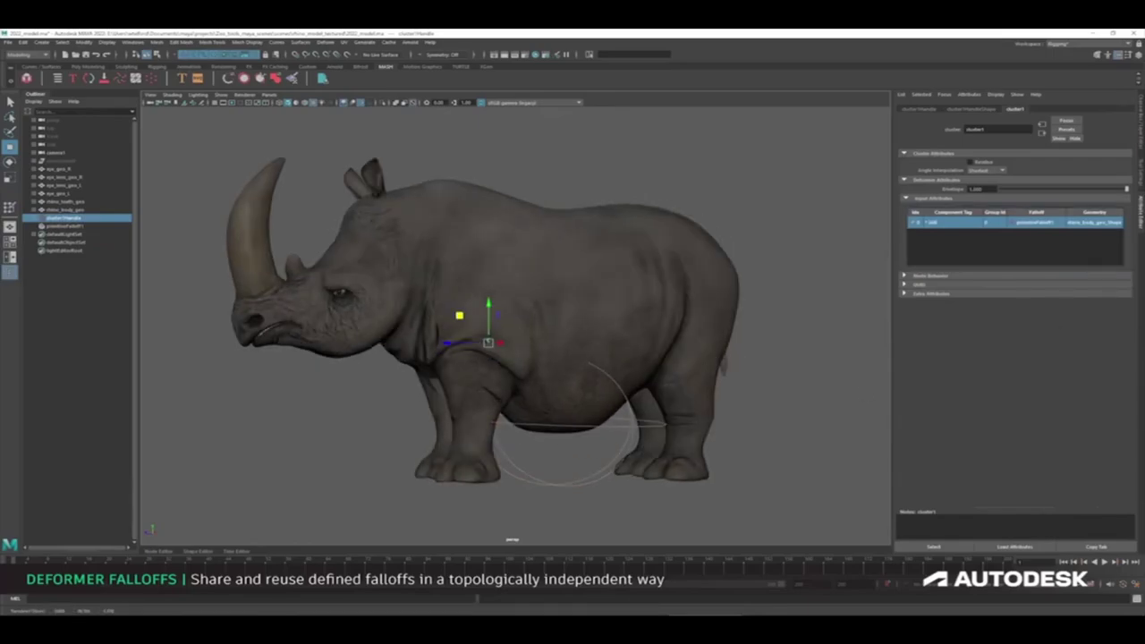
pyautogui.press('space')
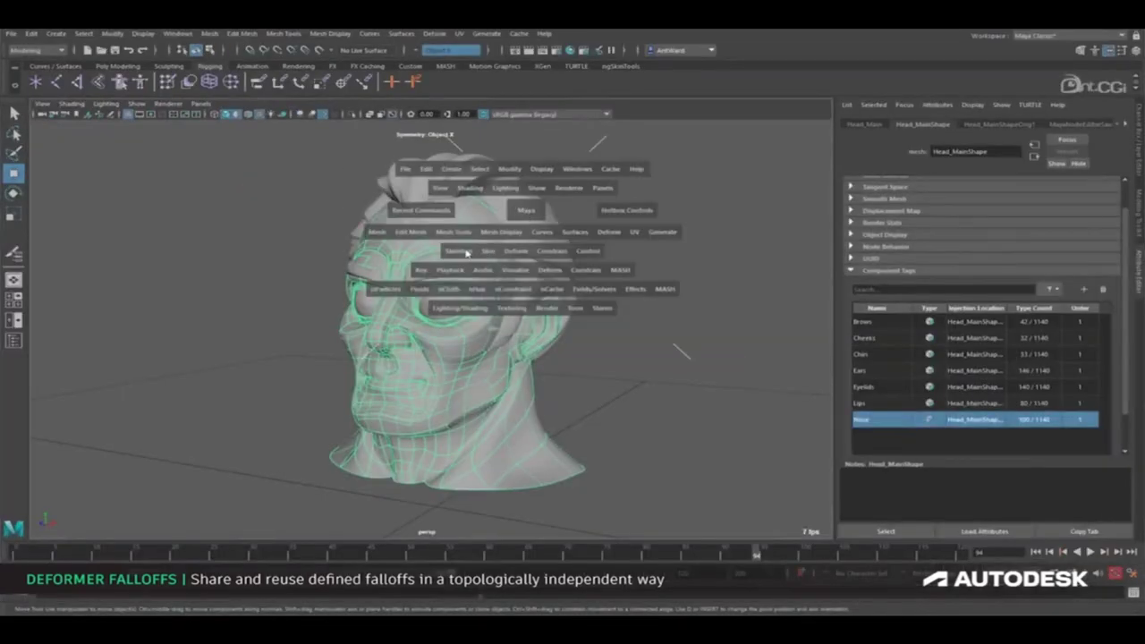
pyautogui.click(517, 251)
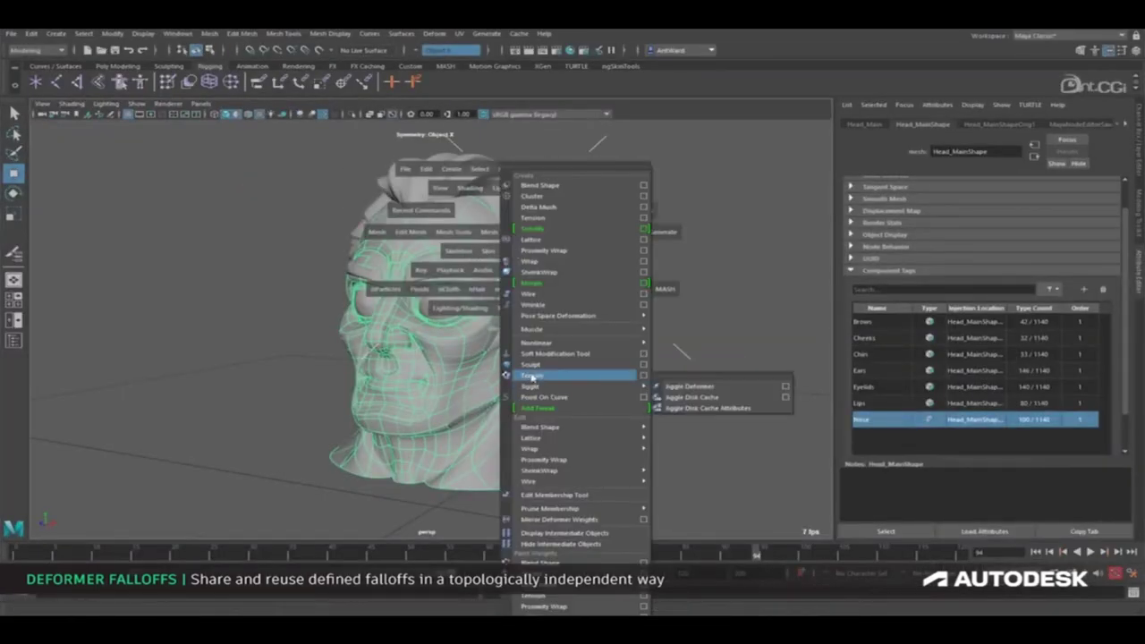
# Add a jiggle1 deformer to the head, limit it to Nose, Ears and Chin tags, and play.
pyautogui.click(725, 390)
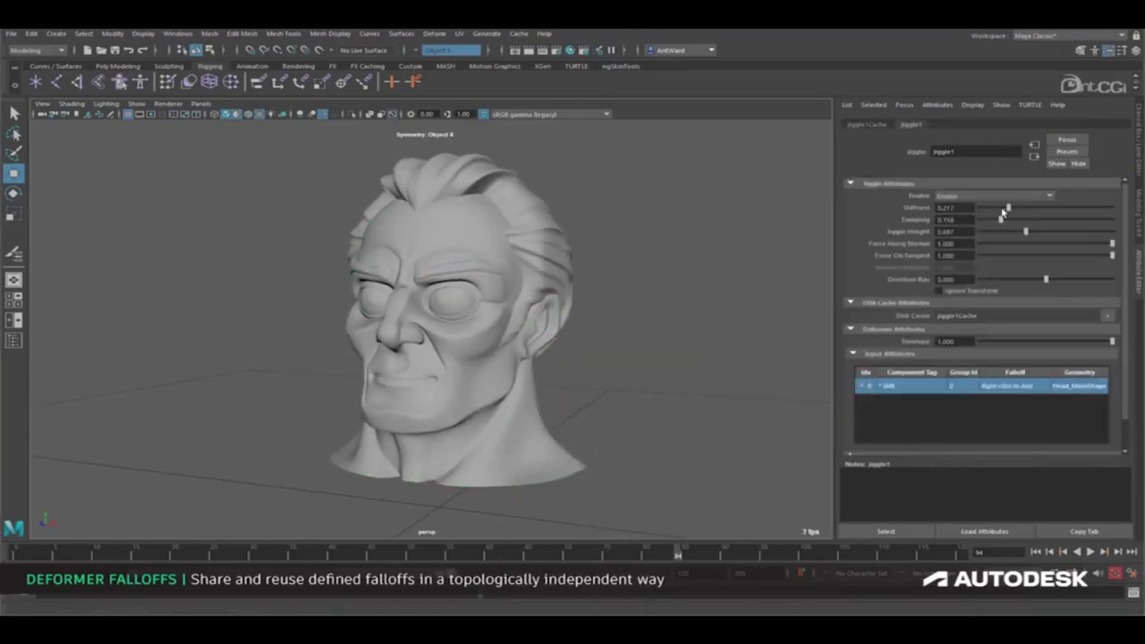
pyautogui.click(1088, 552)
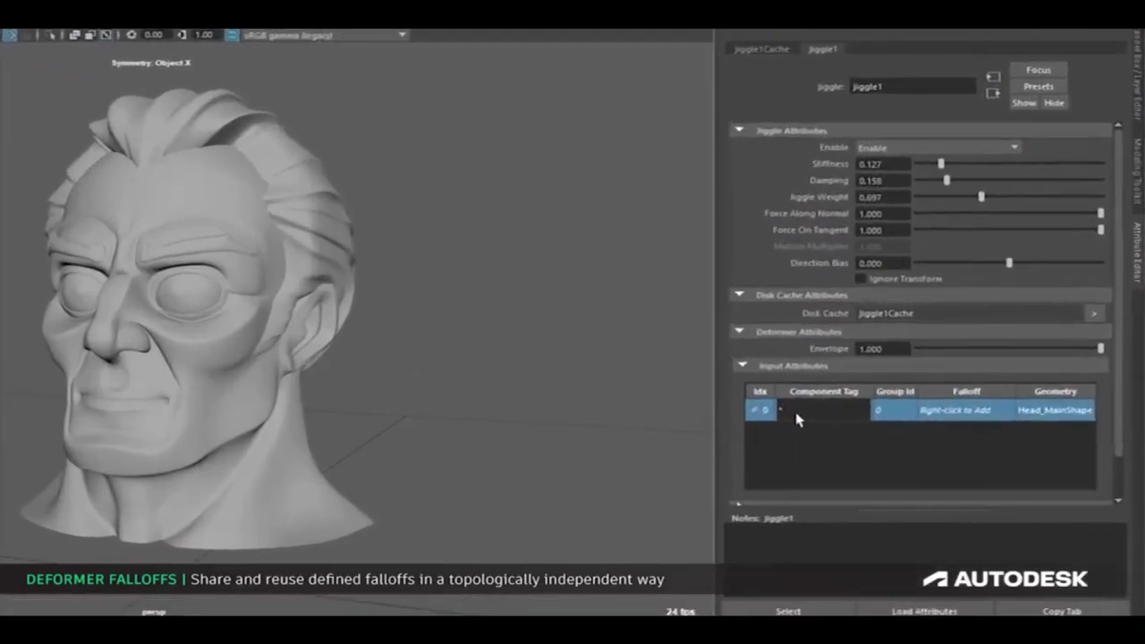
pyautogui.doubleClick(894, 386)
pyautogui.write('Nose')
pyautogui.press('Return')
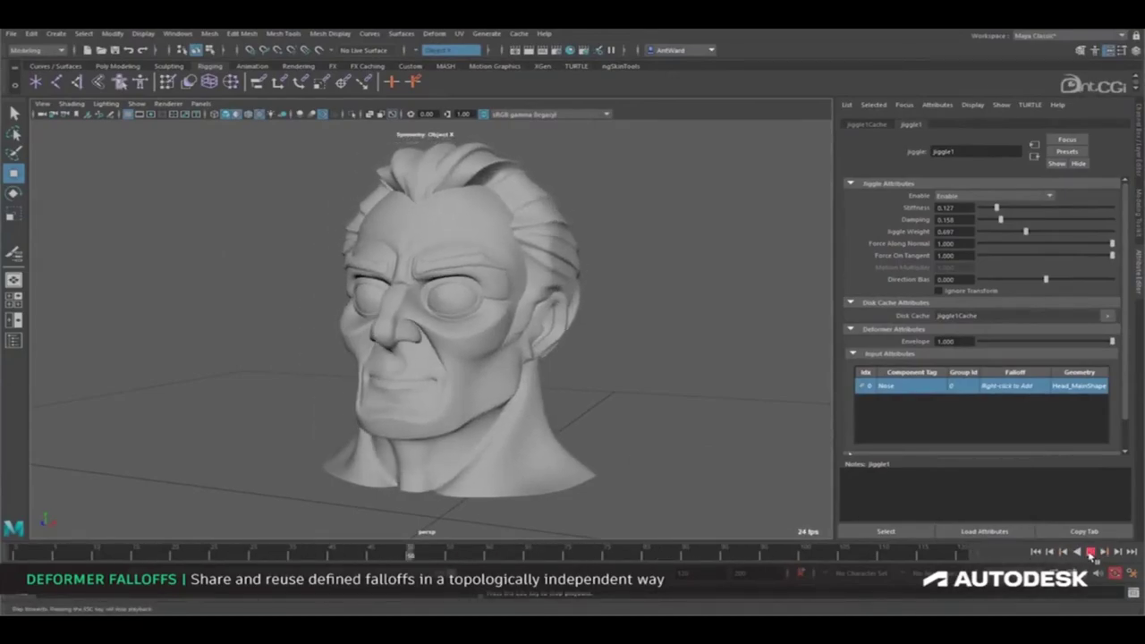
pyautogui.click(1091, 553)
pyautogui.click(897, 412)
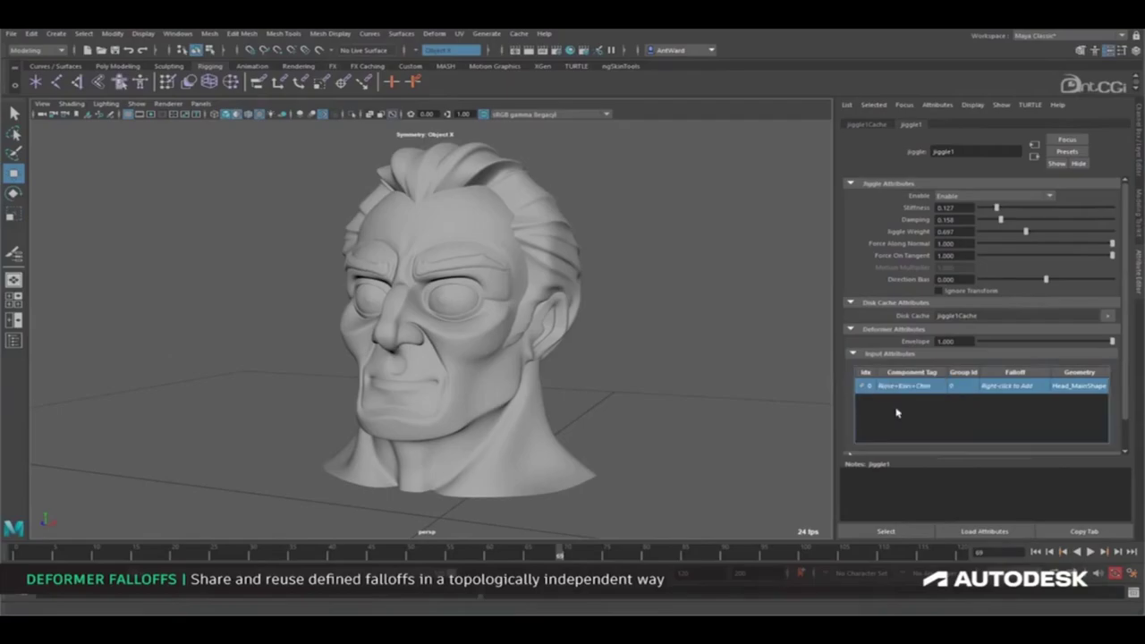
pyautogui.click(1091, 553)
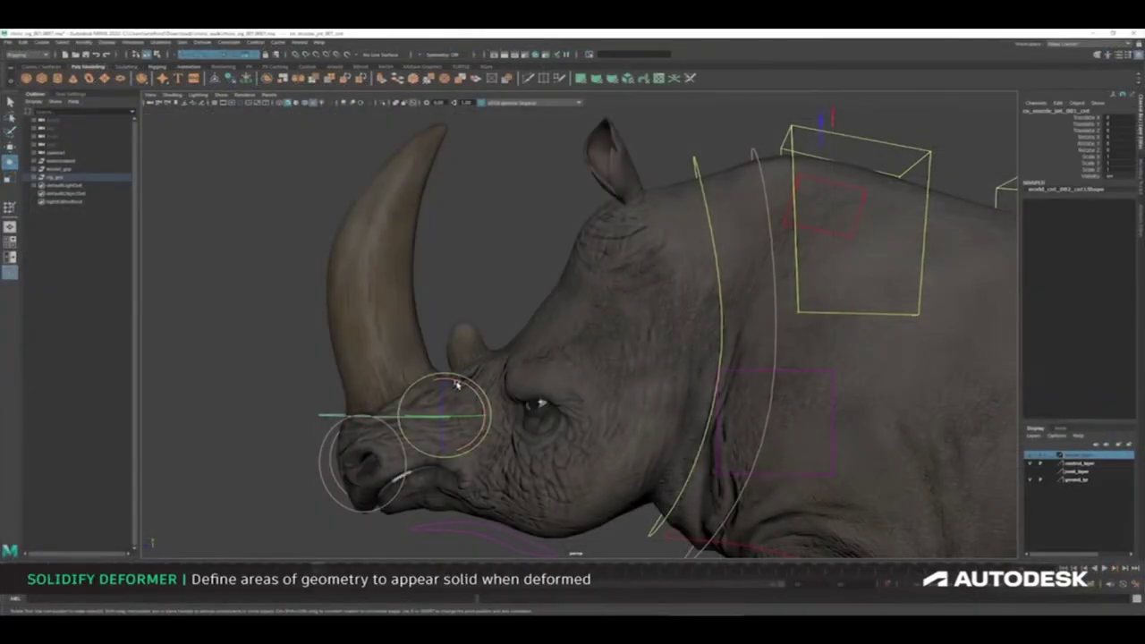
# Add a solidify deformer to the rhino body on its tagged region and bend the horn to test.
pyautogui.click(367, 301)
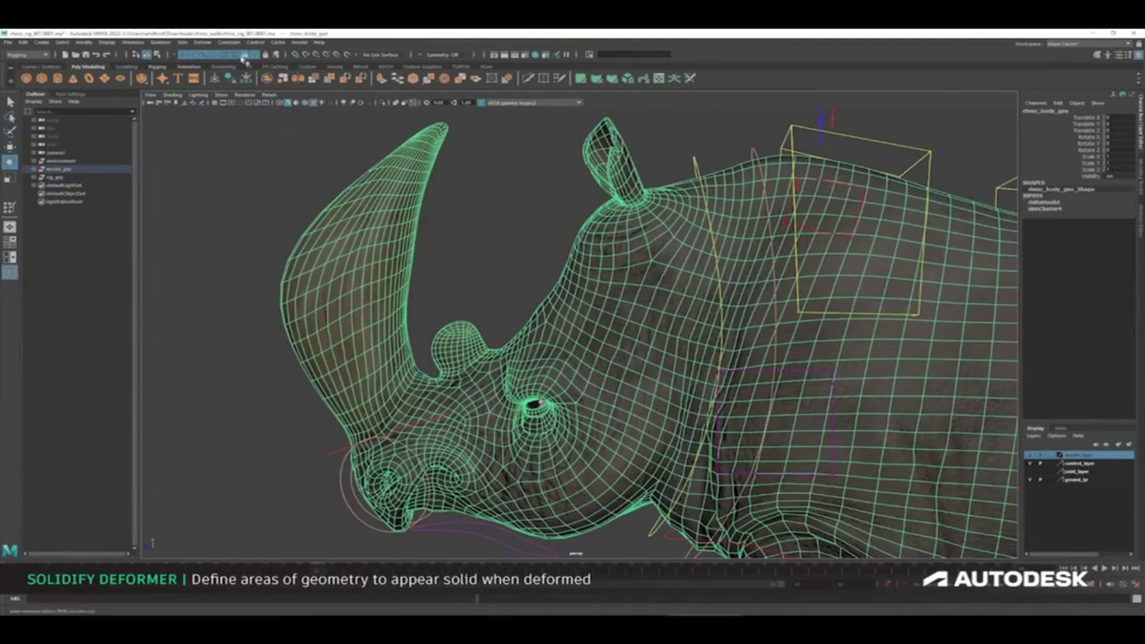
pyautogui.click(204, 42)
pyautogui.click(218, 96)
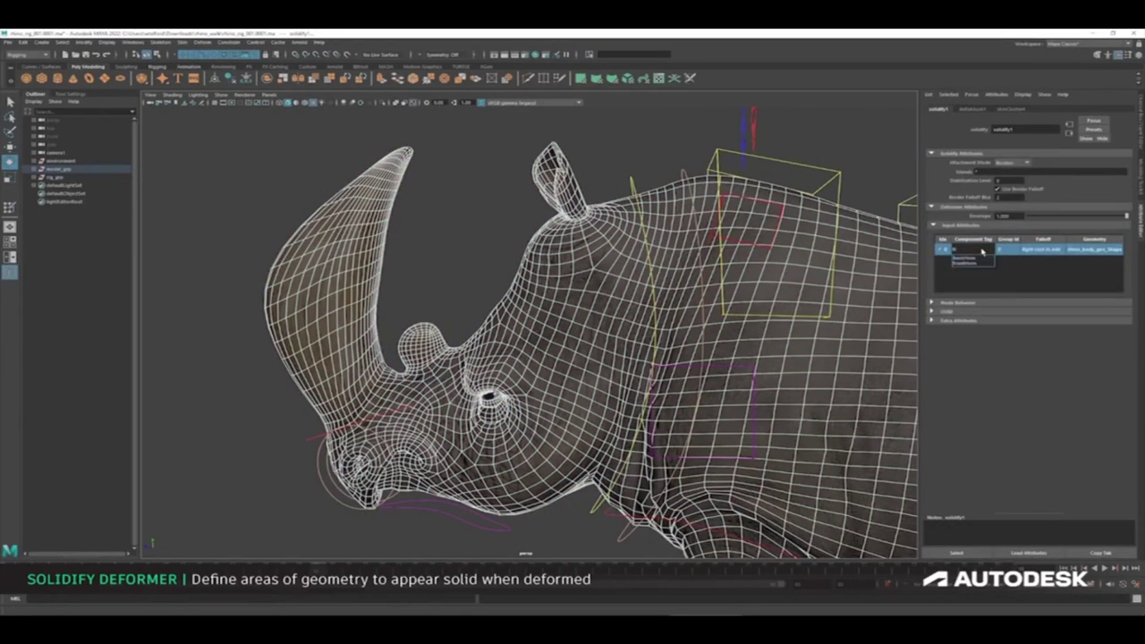
pyautogui.press('Return')
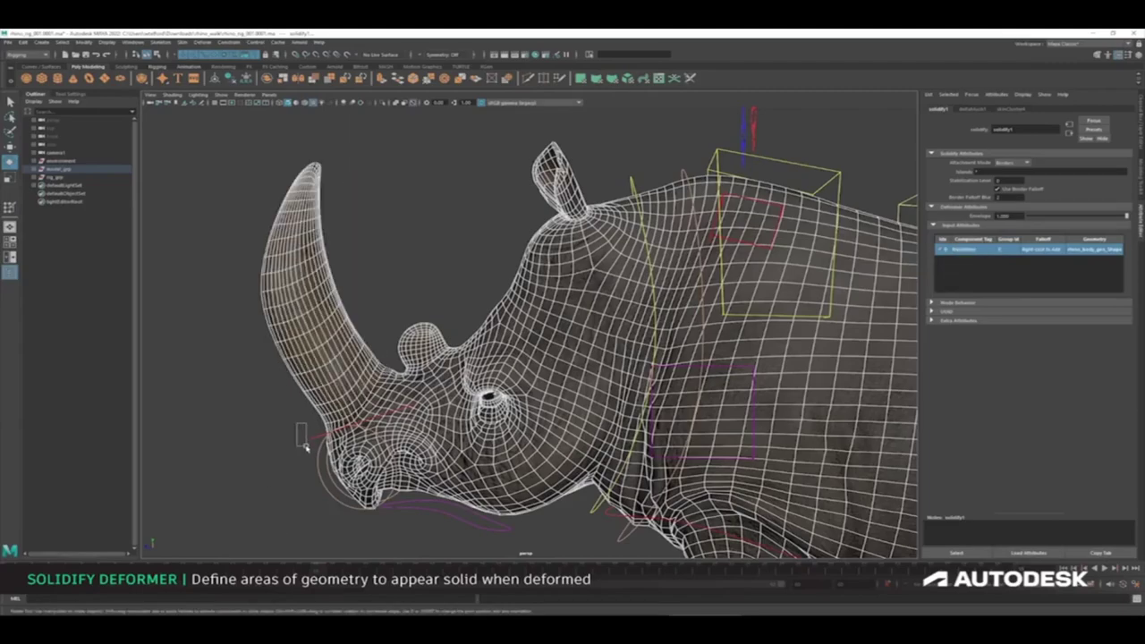
pyautogui.click(304, 448)
pyautogui.moveTo(407, 374); pyautogui.dragTo(430, 381)
pyautogui.moveTo(424, 380); pyautogui.dragTo(353, 349)
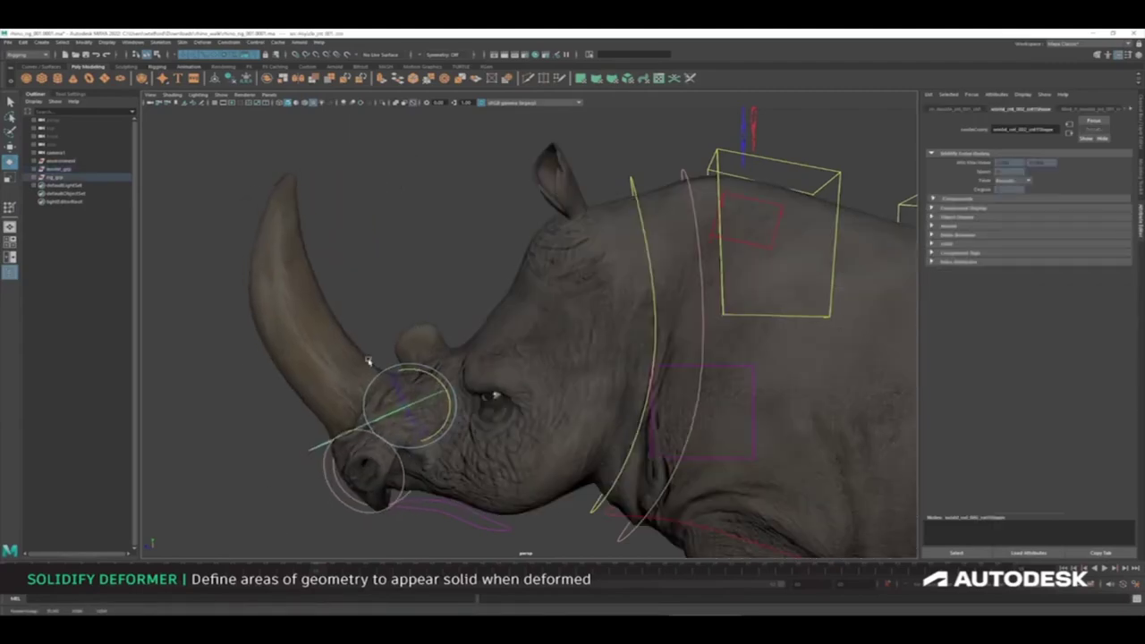
# Show the solidify1 settings and swing the horn with the head control to check it stays solid.
pyautogui.click(348, 348)
pyautogui.click(1119, 108)
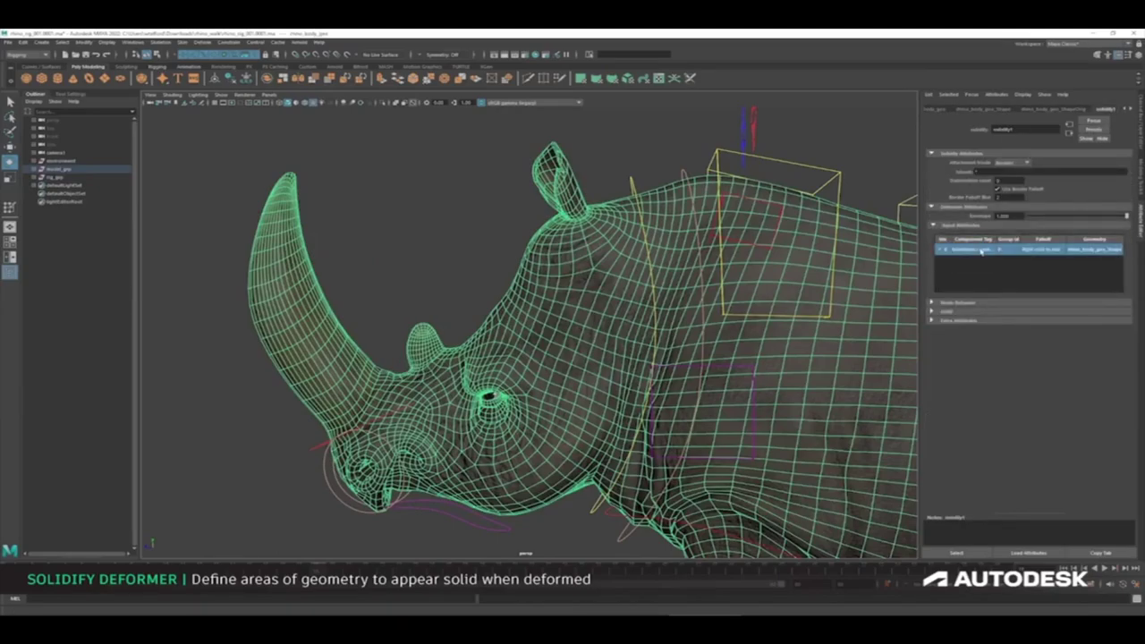
pyautogui.click(319, 436)
pyautogui.moveTo(410, 374); pyautogui.dragTo(446, 390)
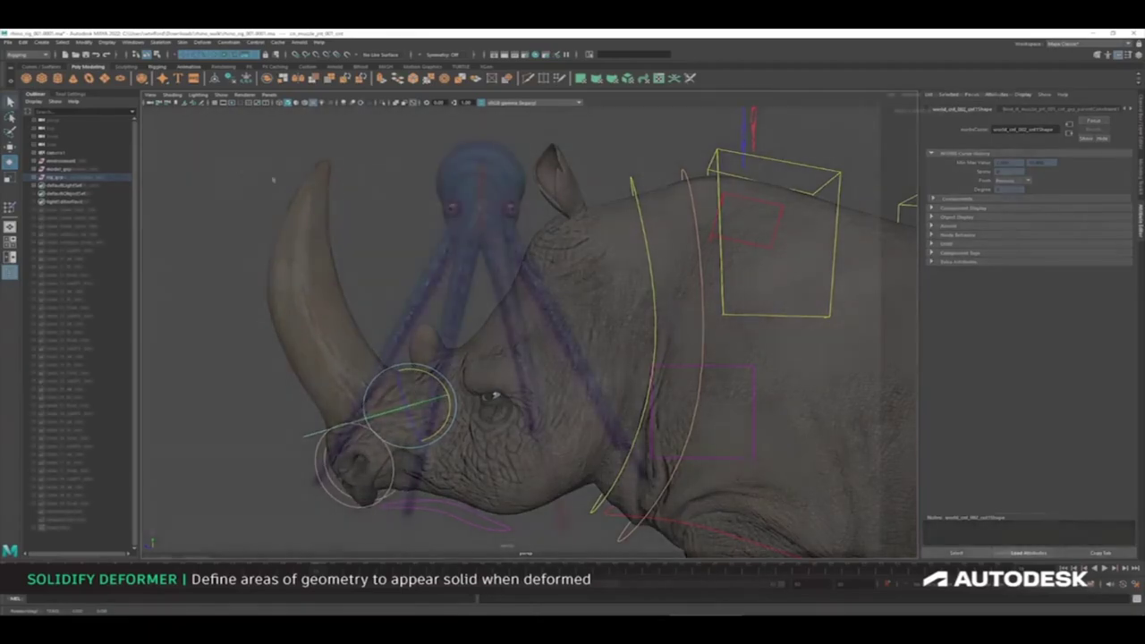
pyautogui.click(63, 42)
# Select all joints plus the octopus mesh and bind skin using a Proximity Wrap deformer.
pyautogui.moveTo(91, 65)
pyautogui.click(183, 74)
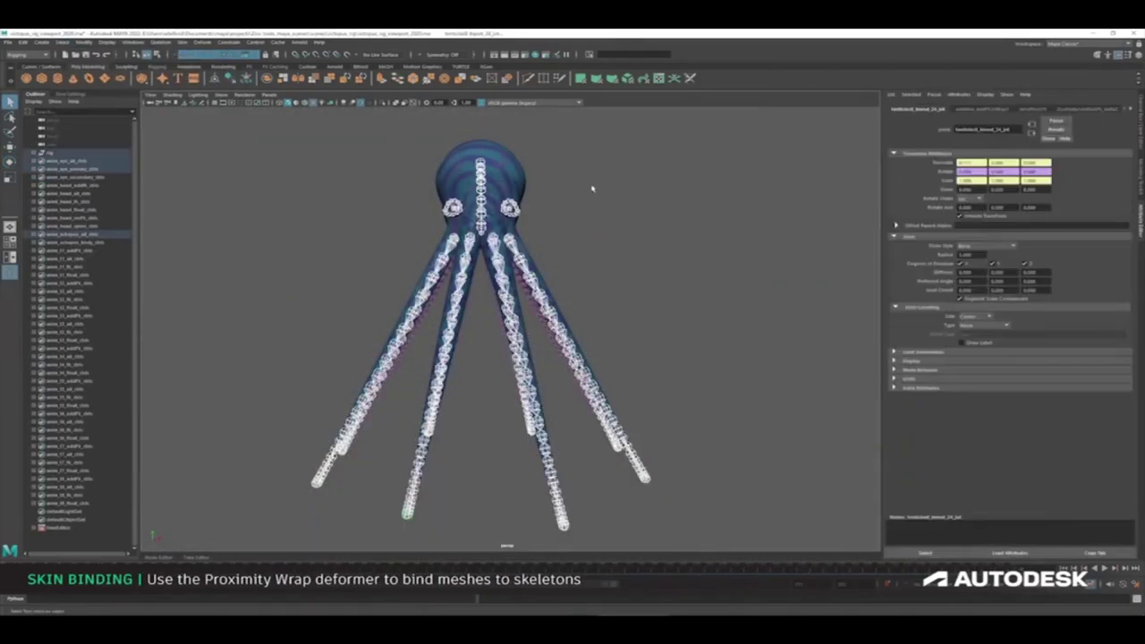
pyautogui.keyDown('shift'); pyautogui.click(518, 175); pyautogui.keyUp('shift')
pyautogui.click(182, 42)
pyautogui.click(297, 62)
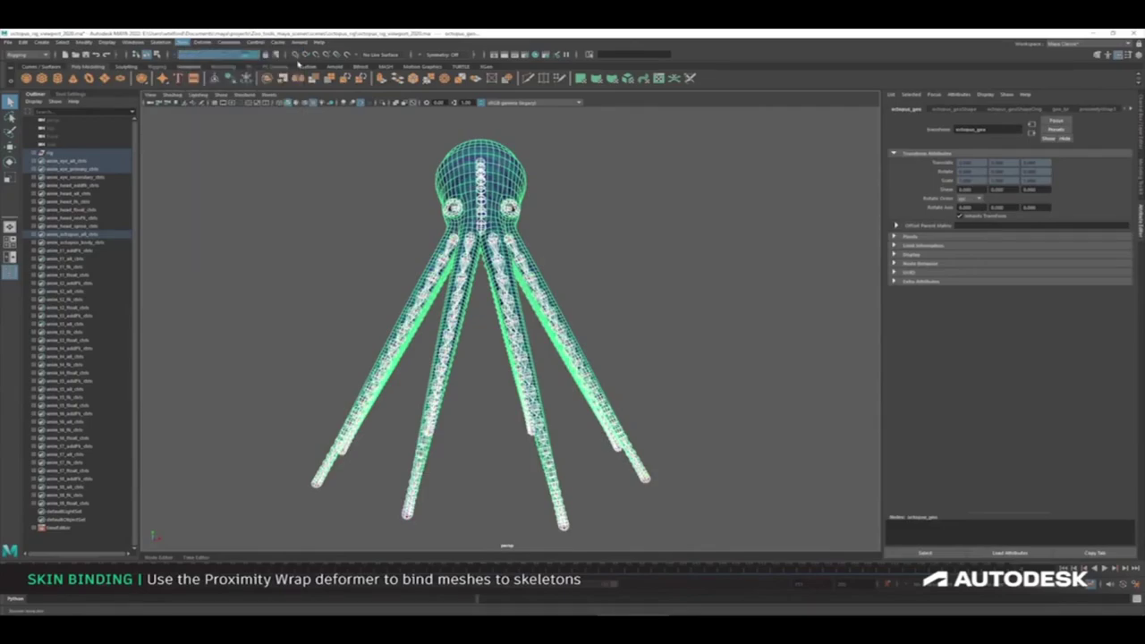
pyautogui.click(620, 280)
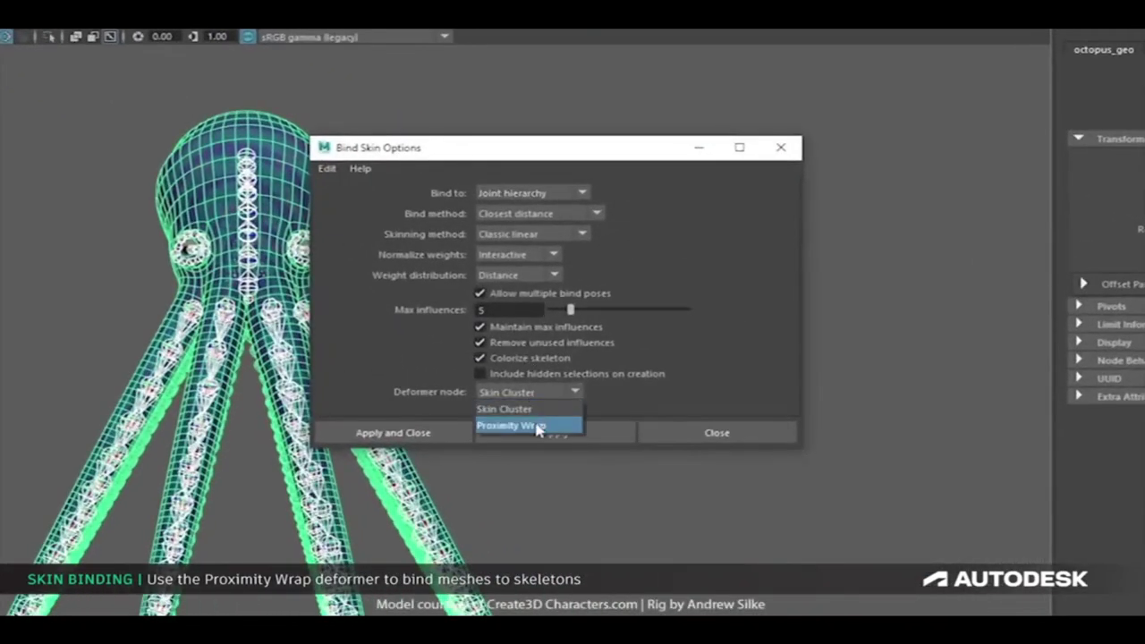
pyautogui.click(537, 429)
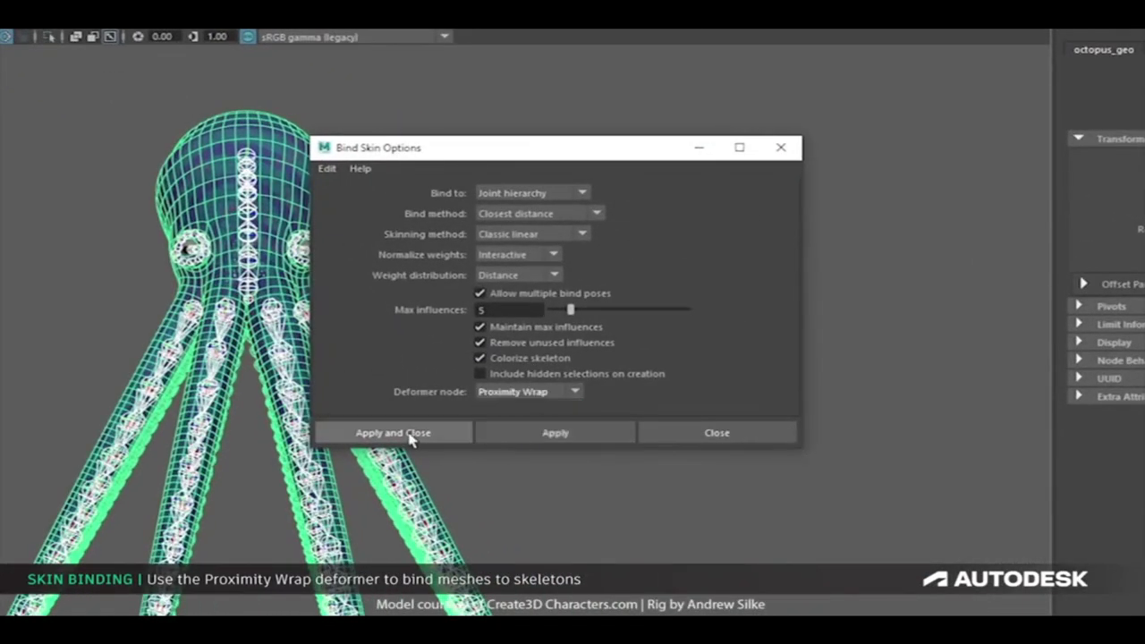
pyautogui.click(407, 433)
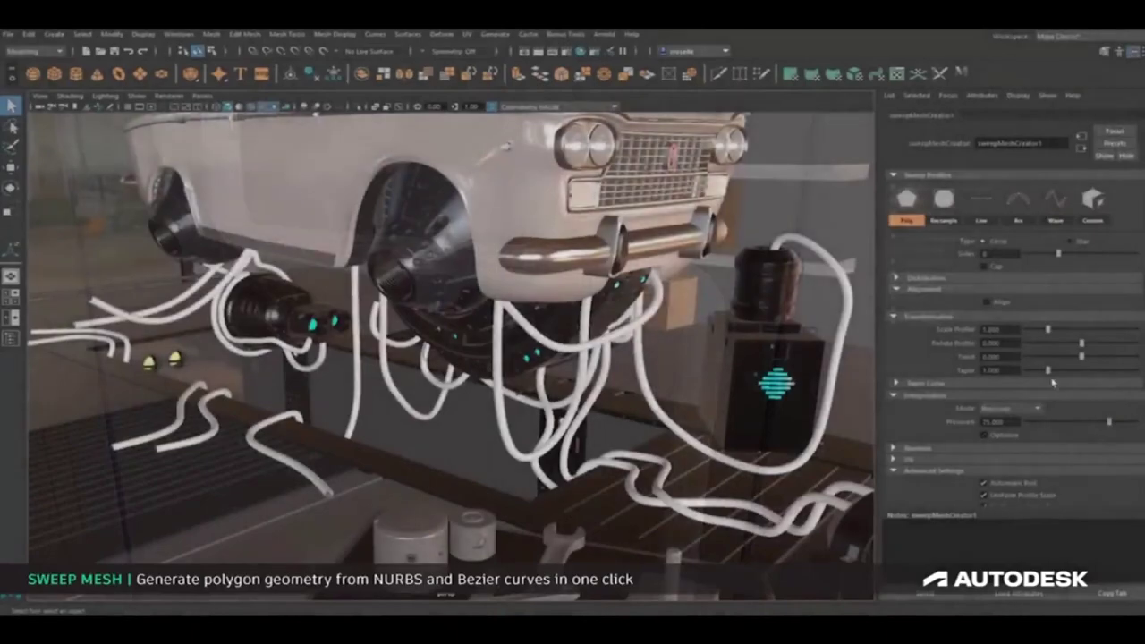
# Give the wheel's sweep tubes a Rectangle profile with reduced width and profile scale.
pyautogui.moveTo(1044, 331)
pyautogui.mouseDown()
pyautogui.moveTo(1060, 331)
pyautogui.moveTo(1039, 331)
pyautogui.mouseUp()
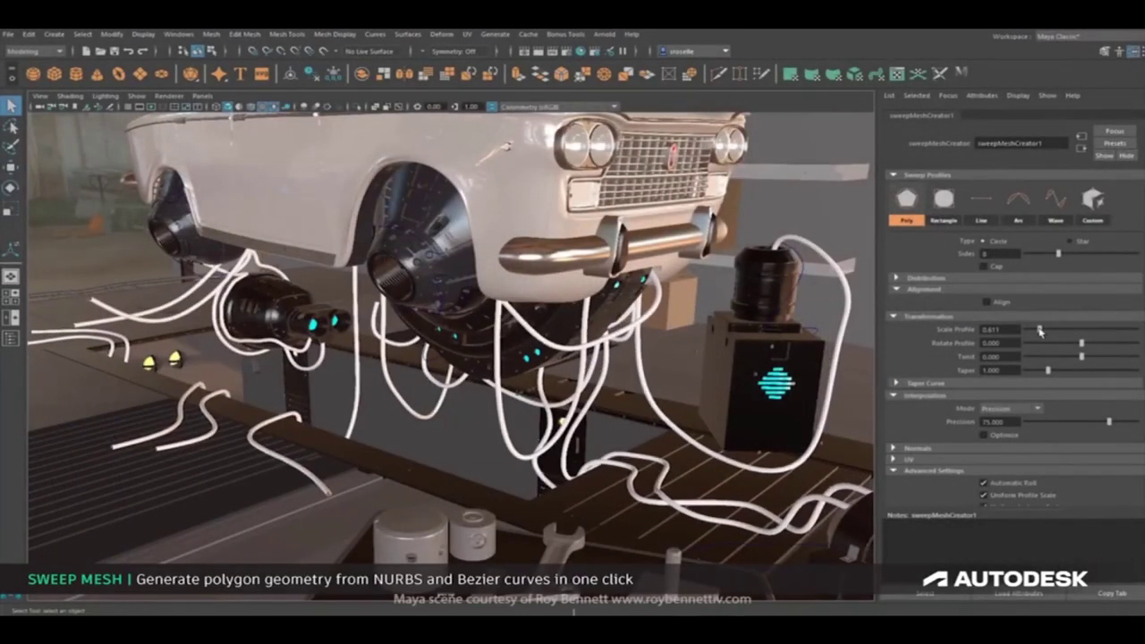
pyautogui.click(570, 360)
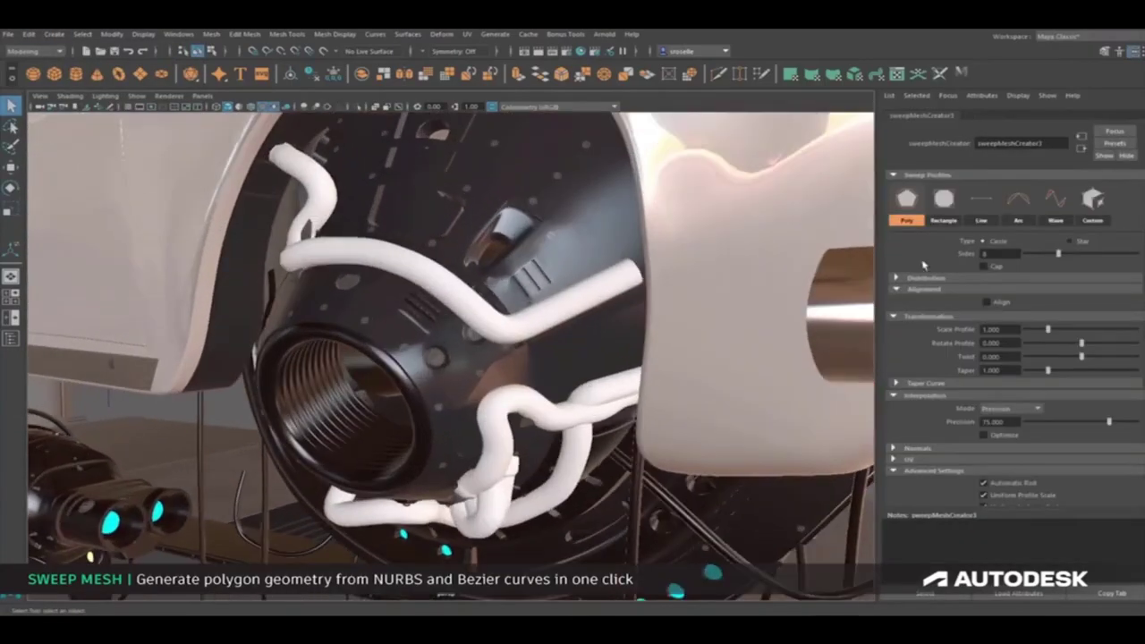
pyautogui.click(944, 199)
pyautogui.click(1018, 199)
pyautogui.click(943, 198)
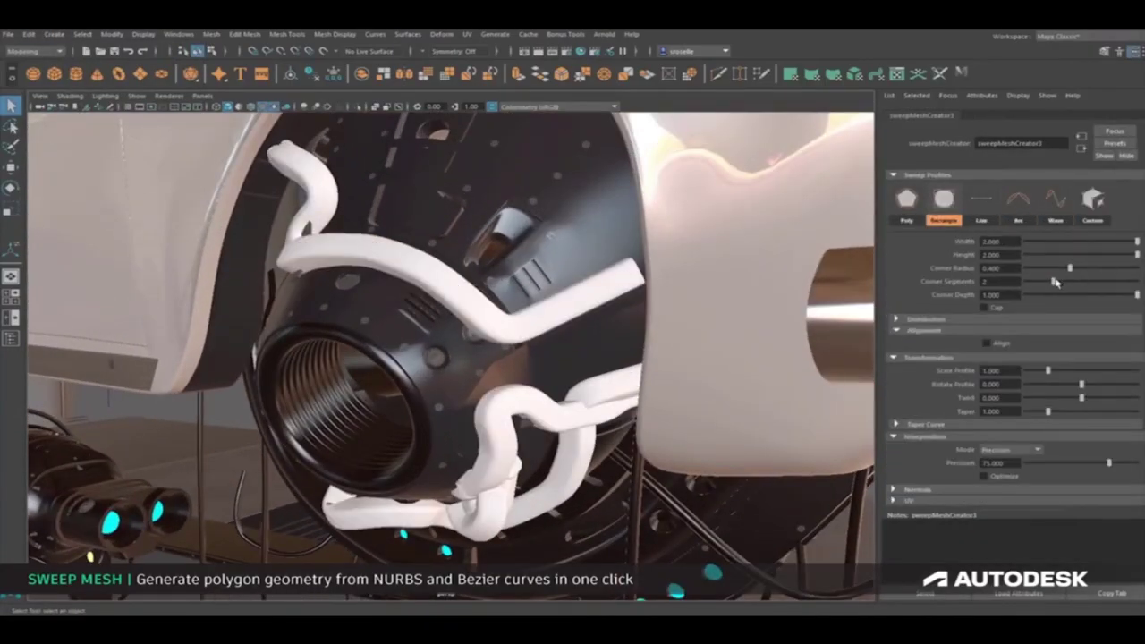
pyautogui.moveTo(1113, 242); pyautogui.dragTo(1053, 241)
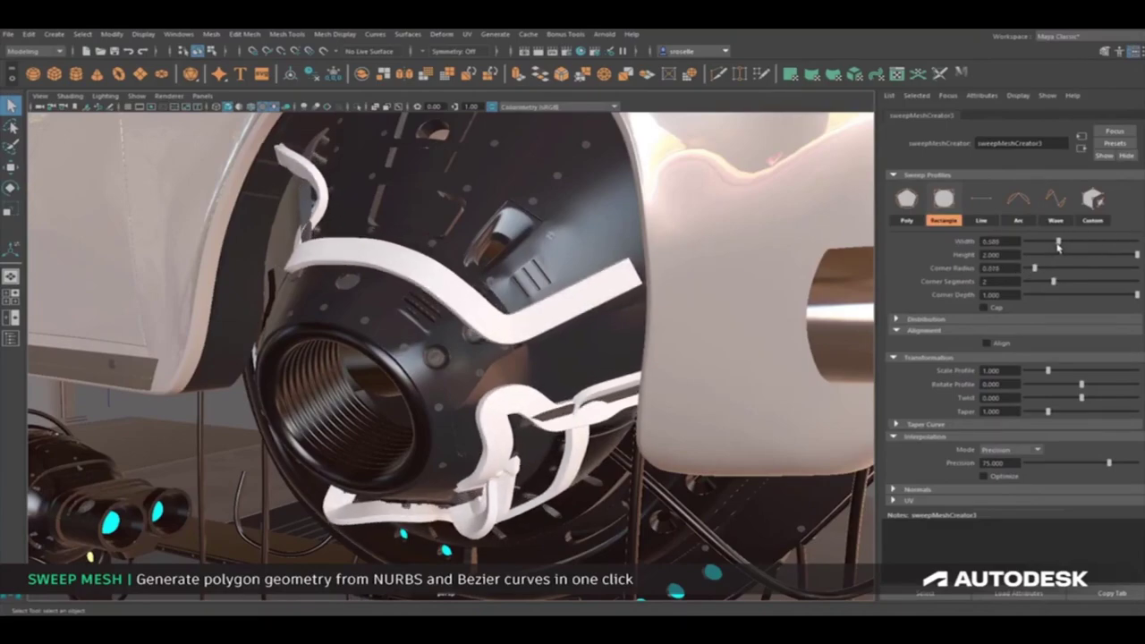
pyautogui.moveTo(1048, 370); pyautogui.dragTo(1035, 372)
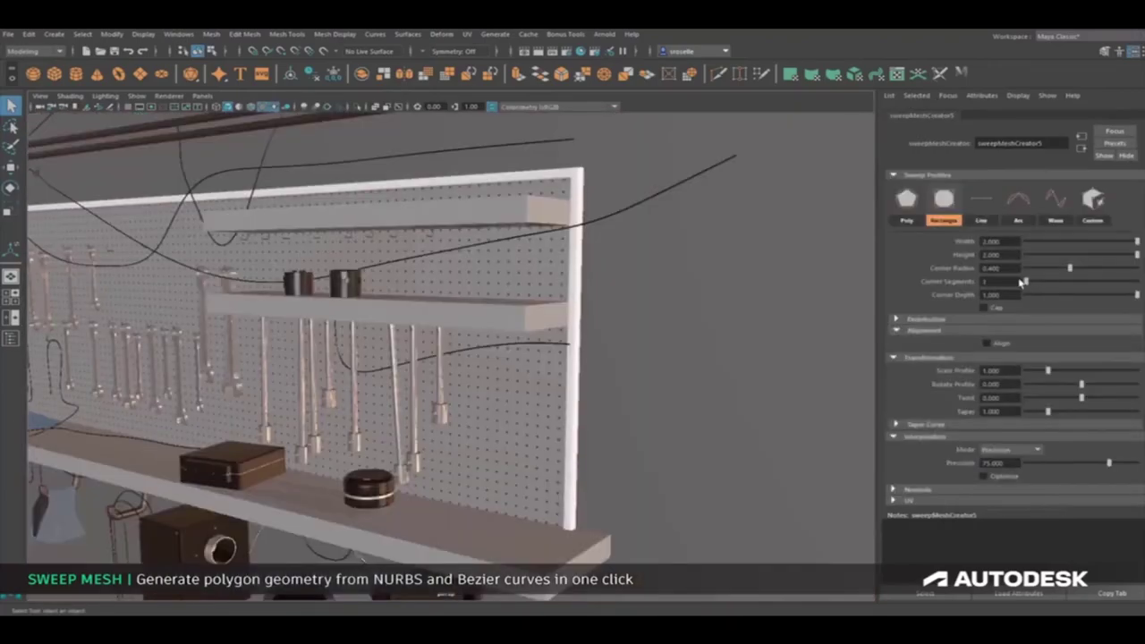
# Give the frame sweep corner radius 0, 2 corner segments, 1.833 profile scale and horizontal alignment.
pyautogui.moveTo(1022, 282); pyautogui.dragTo(1052, 282)
pyautogui.moveTo(1069, 268); pyautogui.dragTo(1028, 268)
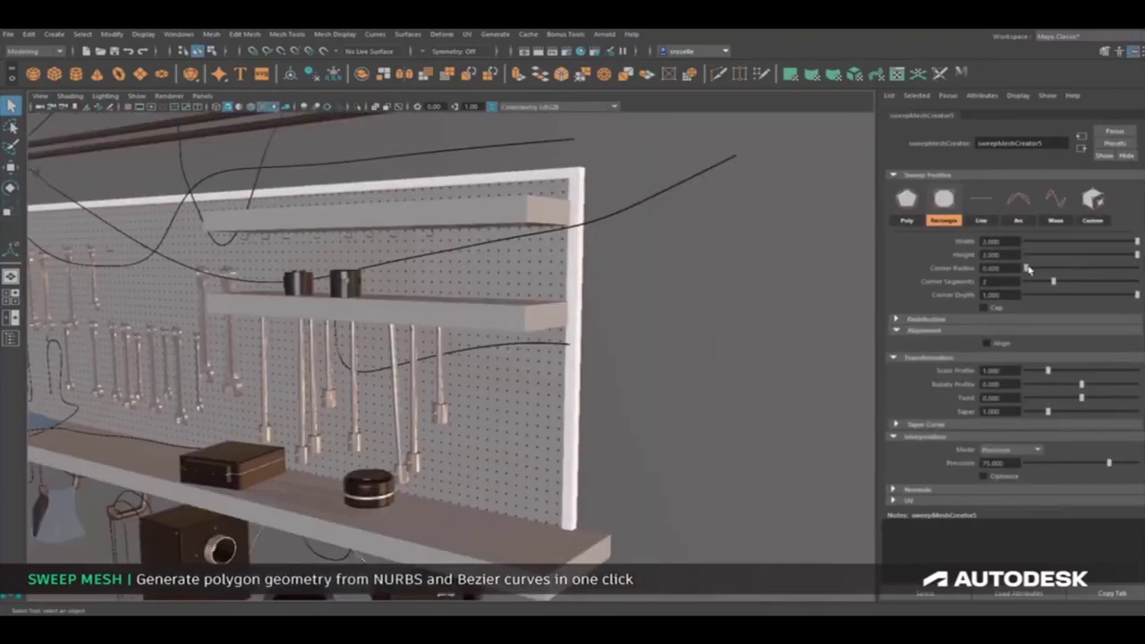
pyautogui.moveTo(1048, 370); pyautogui.dragTo(1063, 368)
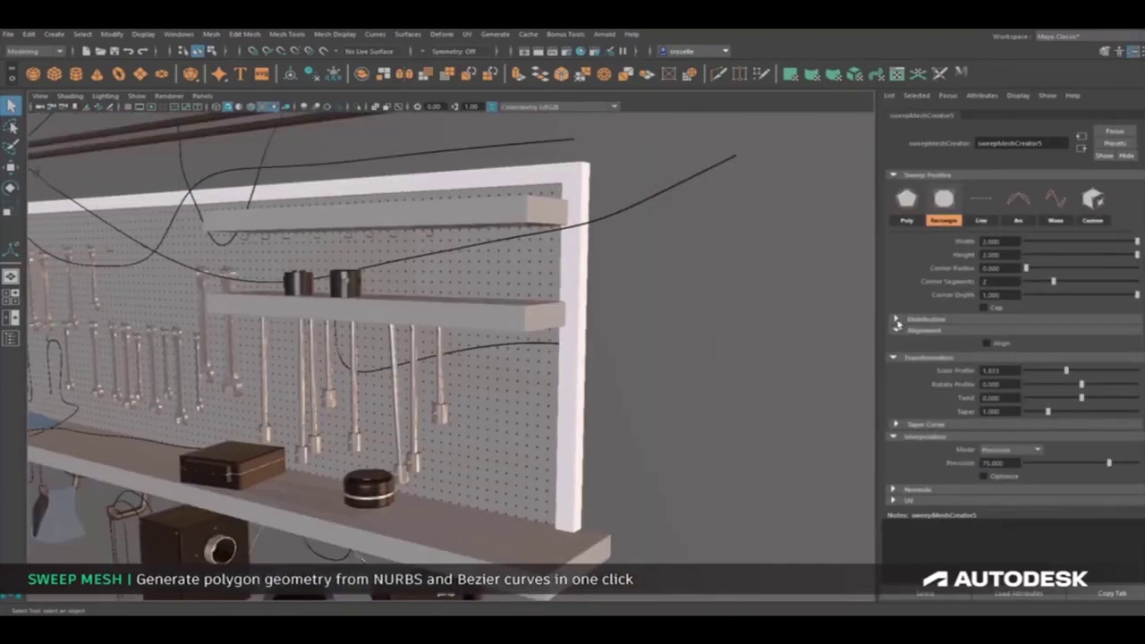
pyautogui.click(987, 343)
pyautogui.click(1006, 356)
pyautogui.click(1002, 369)
pyautogui.click(1006, 356)
pyautogui.click(1002, 380)
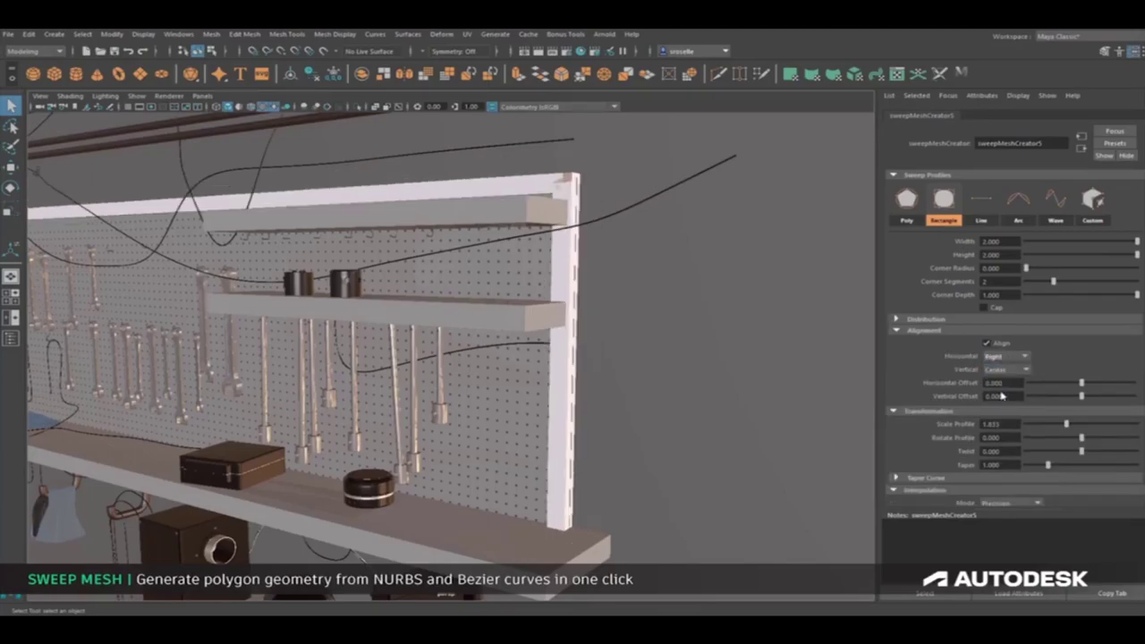
pyautogui.click(1006, 356)
pyautogui.click(1002, 380)
# Move a small plane to the shelf corner and use it as the custom profile at 0.167 scale.
pyautogui.keyDown('alt'); pyautogui.moveTo(626, 358); pyautogui.dragTo(523, 447); pyautogui.keyUp('alt')
pyautogui.click(527, 429)
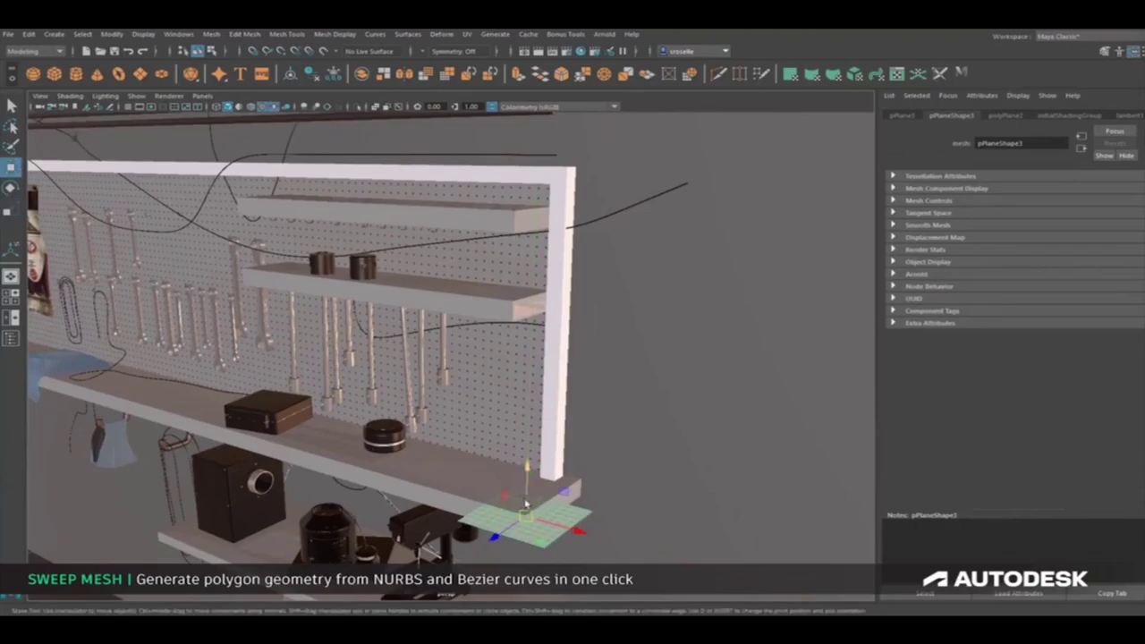
pyautogui.moveTo(537, 510)
pyautogui.mouseDown()
pyautogui.moveTo(512, 467)
pyautogui.moveTo(537, 460)
pyautogui.moveTo(519, 462)
pyautogui.mouseUp()
pyautogui.click(519, 461)
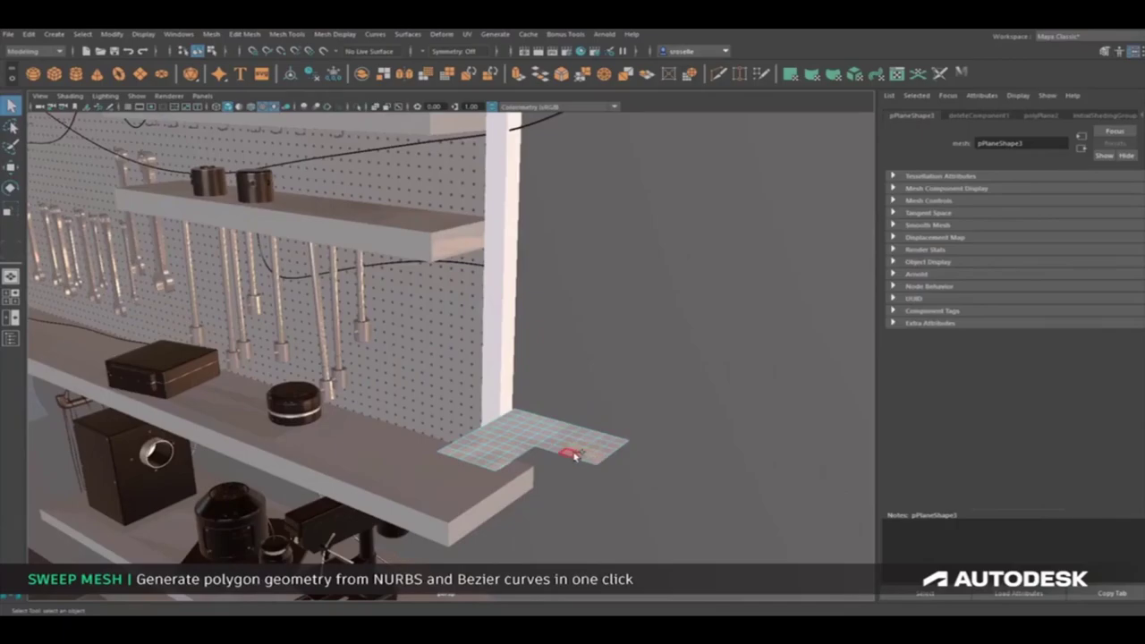
pyautogui.click(1037, 115)
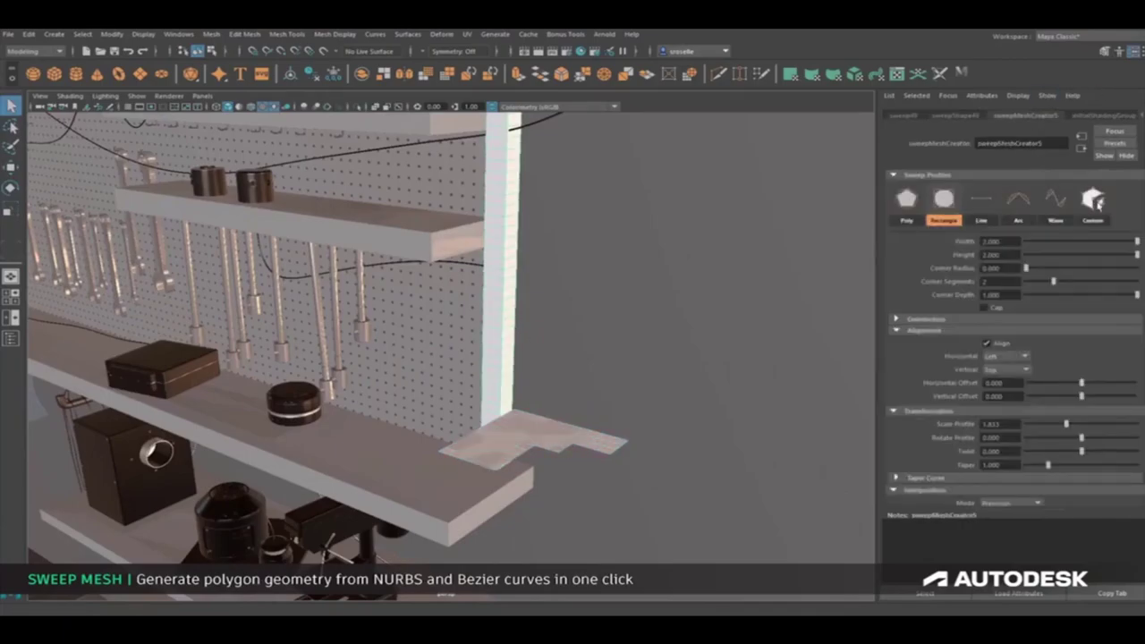
pyautogui.click(1093, 220)
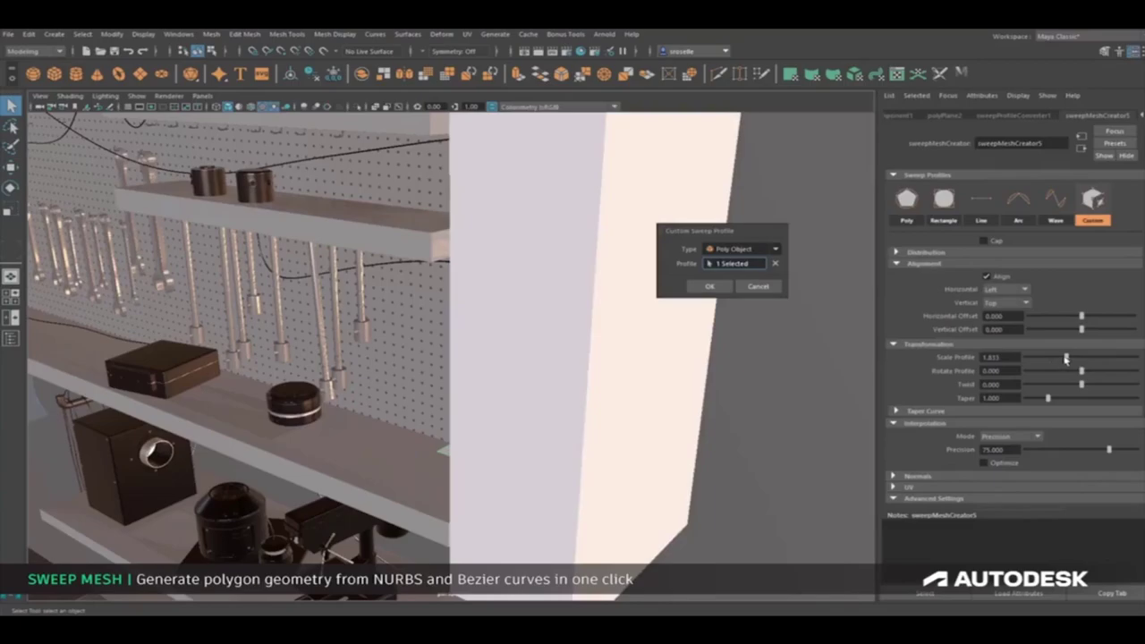
pyautogui.moveTo(1065, 357); pyautogui.dragTo(1029, 358)
pyautogui.press('e')
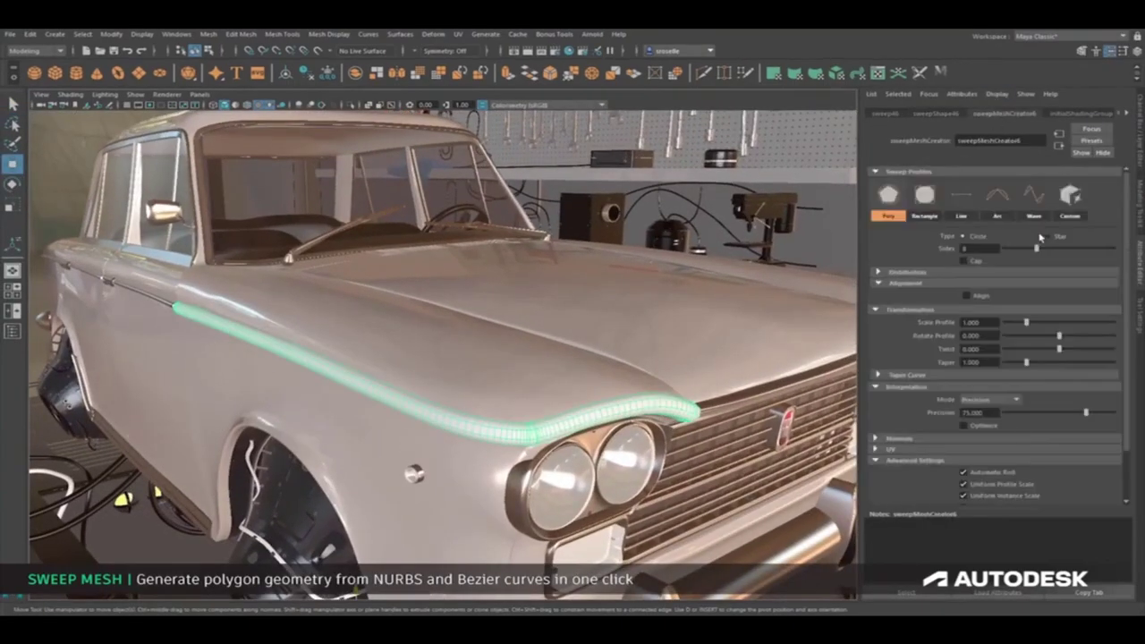
# Set the fender sweep interpolation to Start to End with 46 steps.
pyautogui.click(978, 421)
pyautogui.moveTo(1047, 413); pyautogui.dragTo(1073, 412)
pyautogui.moveTo(1073, 413); pyautogui.dragTo(1105, 413)
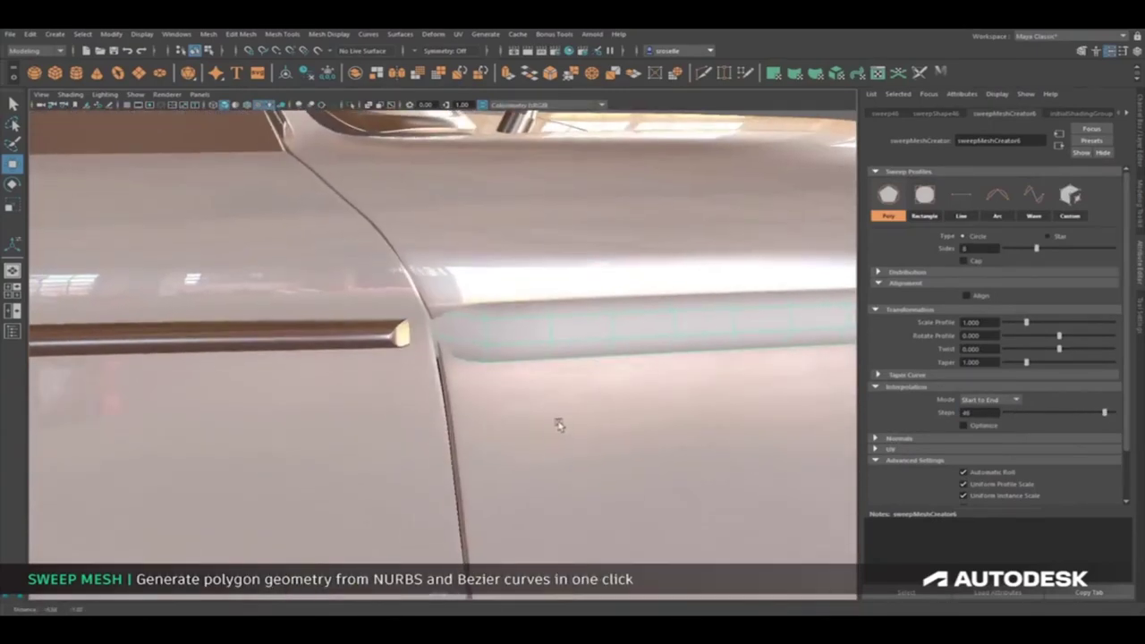
# Switch the fender sweep to a custom profile using the selected curve, and confirm.
pyautogui.click(1069, 195)
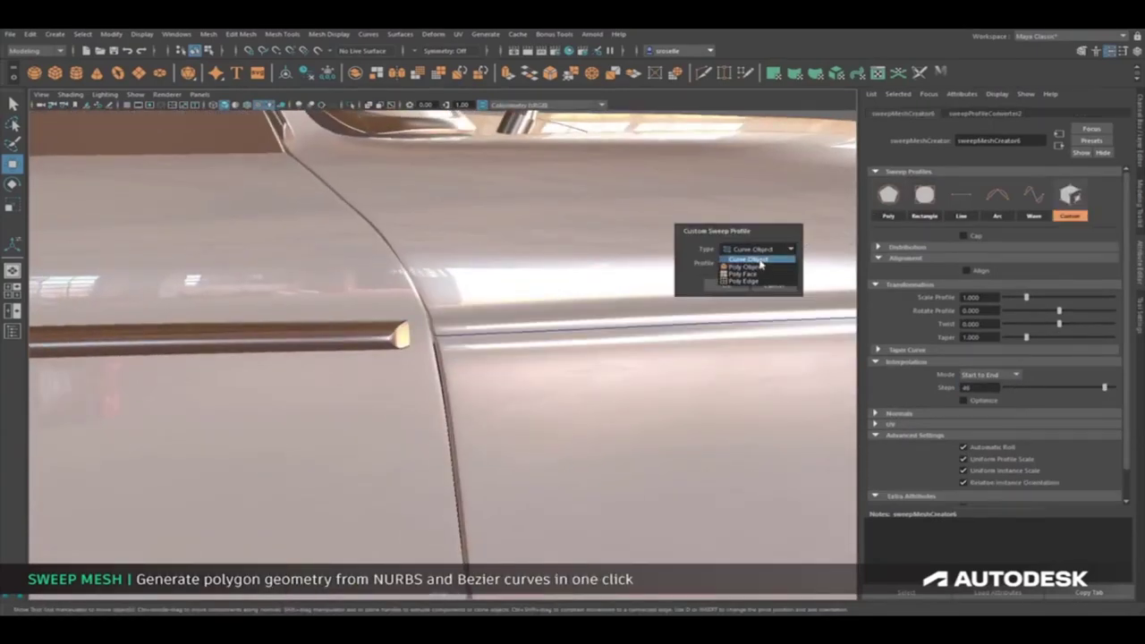
pyautogui.click(391, 336)
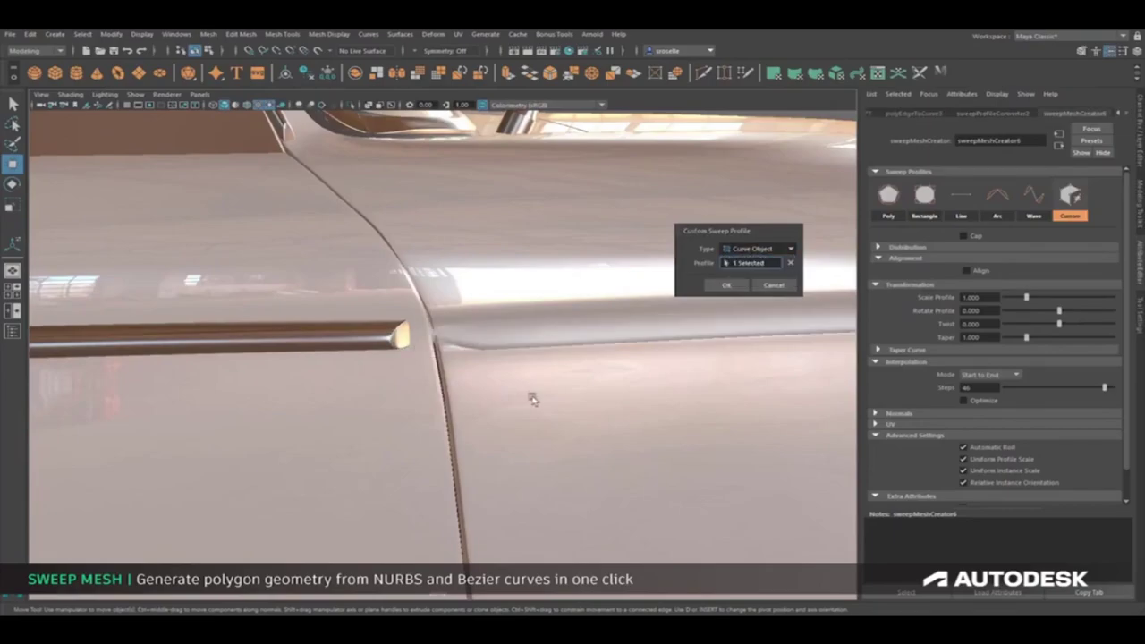
pyautogui.keyDown('alt'); pyautogui.moveTo(532, 399); pyautogui.dragTo(590, 407); pyautogui.keyUp('alt')
pyautogui.click(727, 285)
pyautogui.rightClick(598, 390)
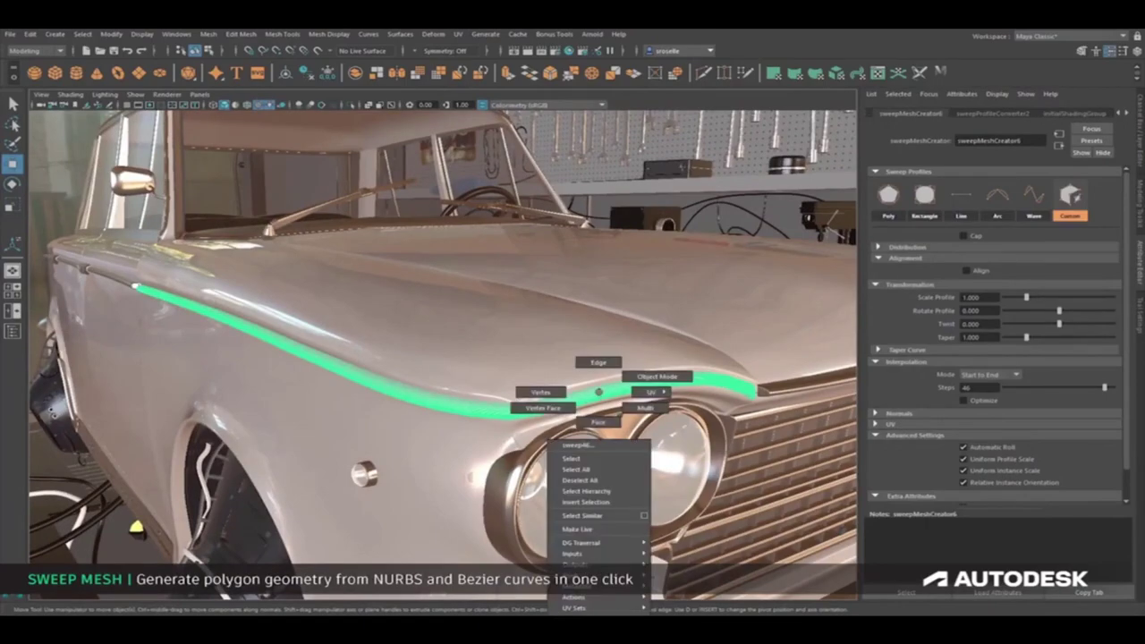
pyautogui.click(689, 448)
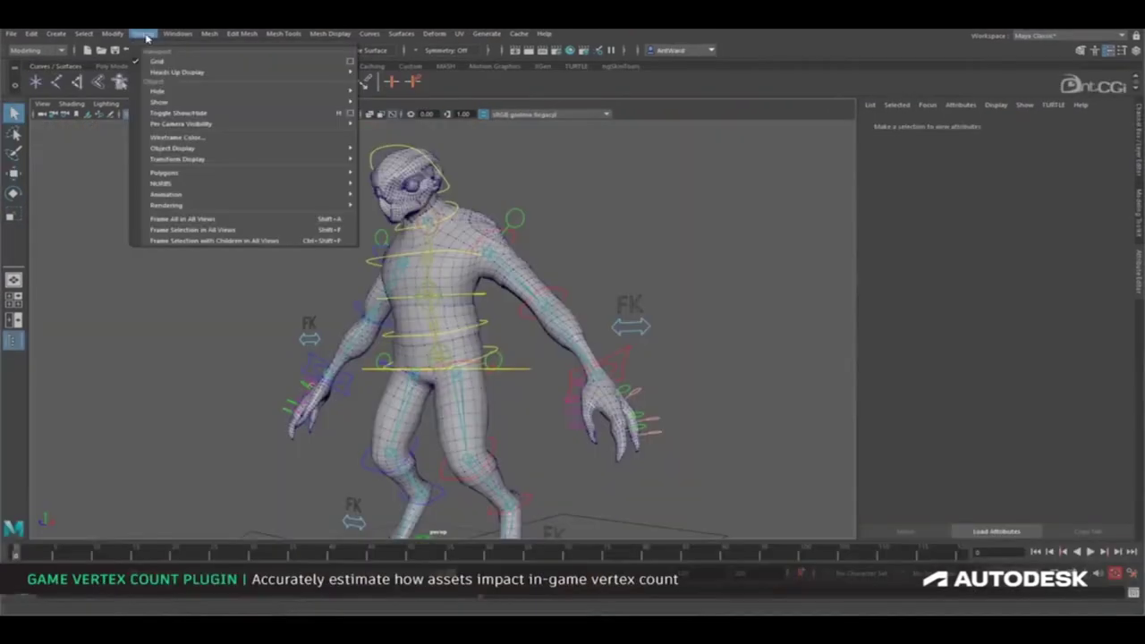
# Open Game Vertex Count Options from Display > Heads Up Display.
pyautogui.moveTo(163, 74)
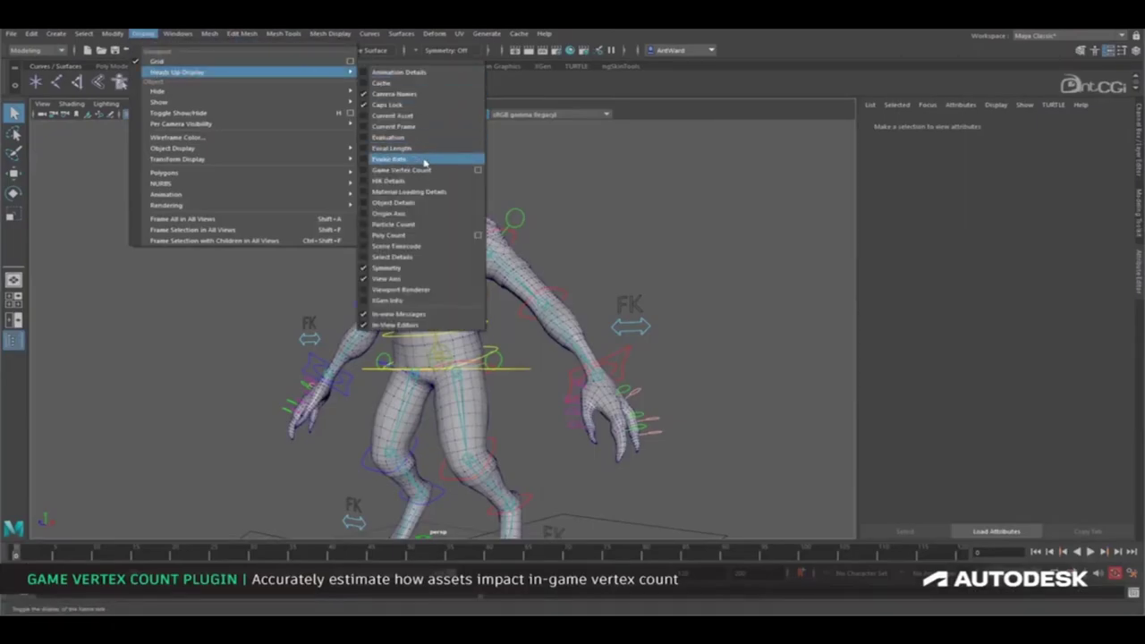
pyautogui.click(473, 171)
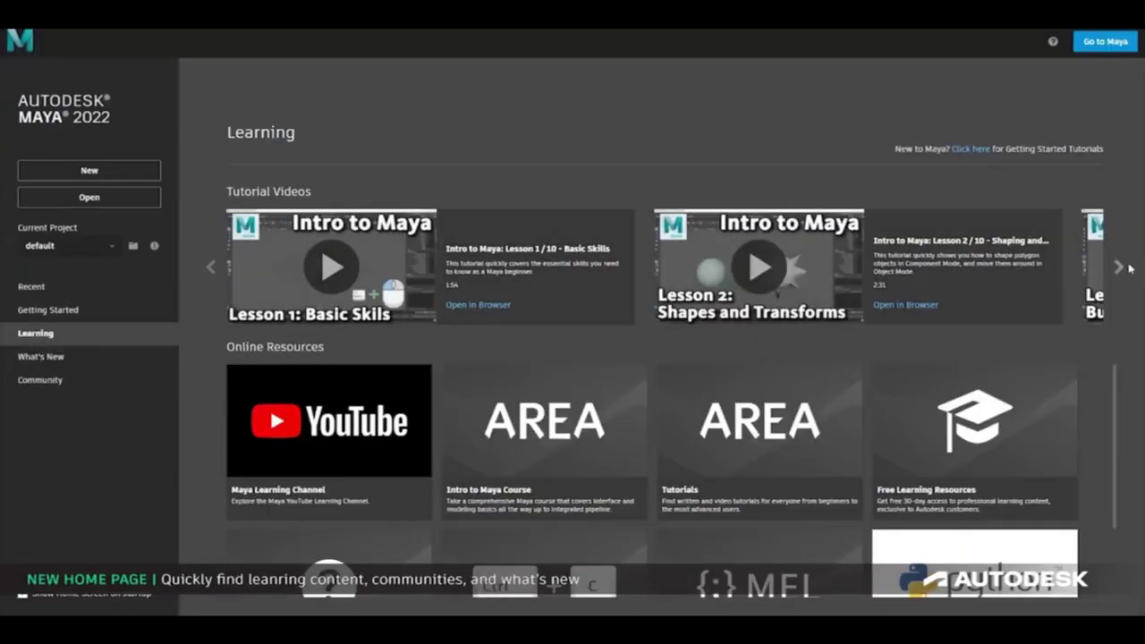
# Advance the tutorial carousel three times, then browse down the What's New page.
pyautogui.click(1119, 267)
pyautogui.click(1119, 267)
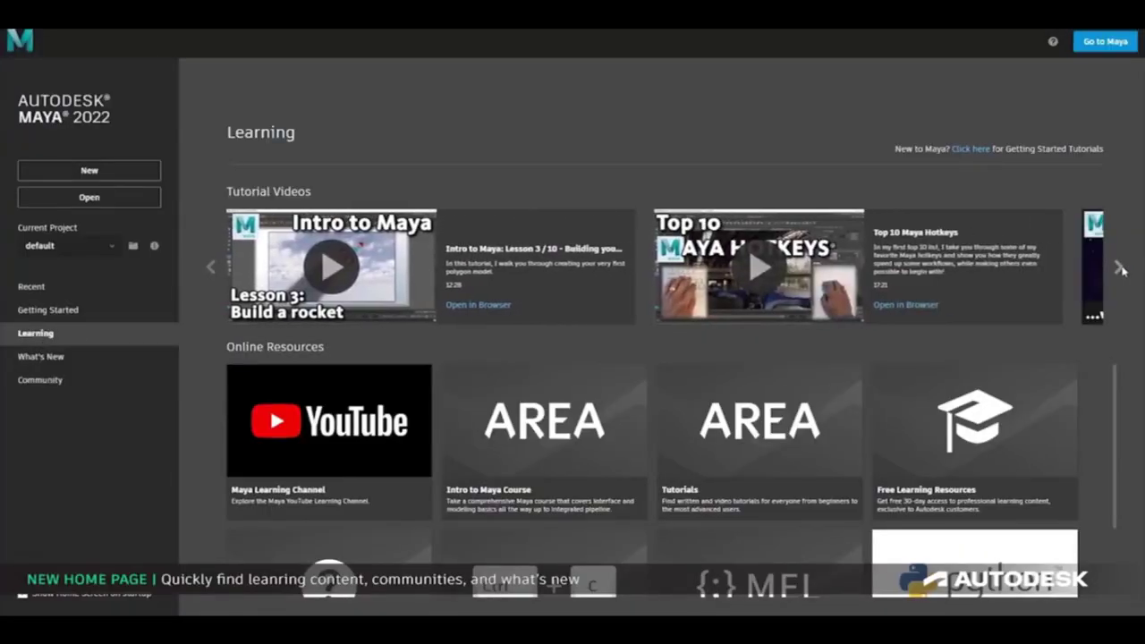
pyautogui.click(1119, 268)
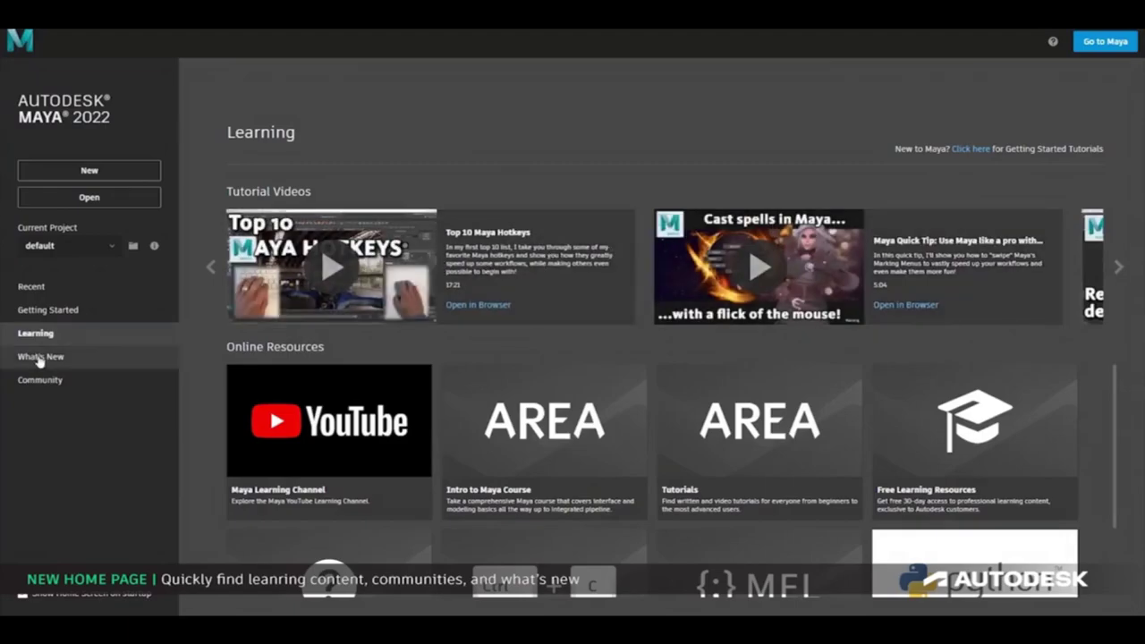
pyautogui.click(40, 356)
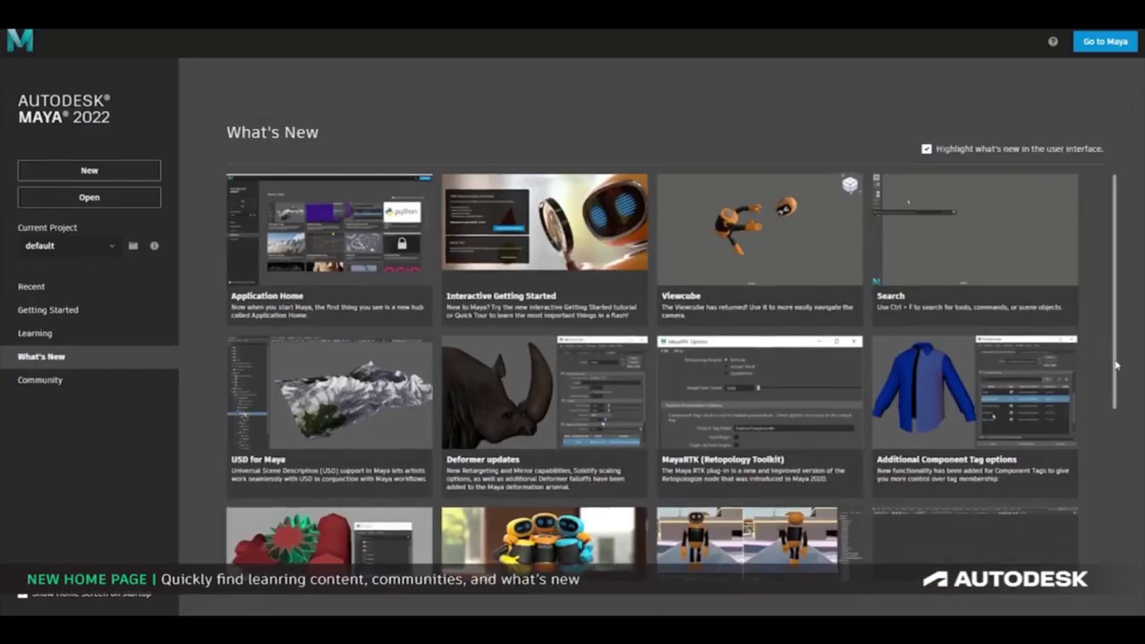
pyautogui.scroll(-1, 1119, 372)
pyautogui.scroll(-5, 1119, 372)
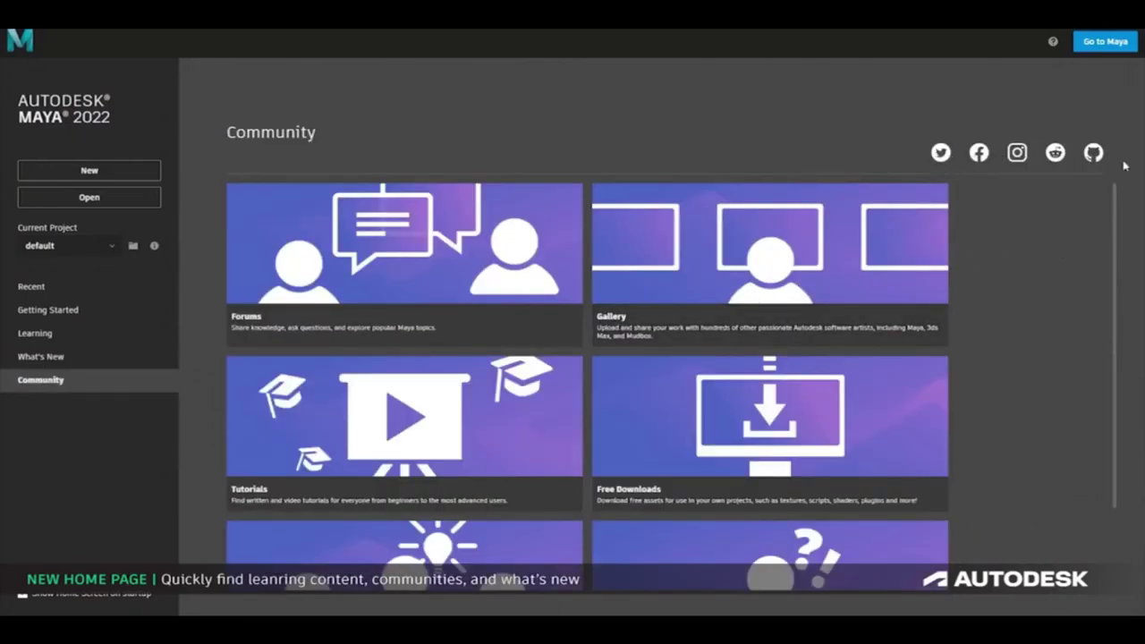
pyautogui.scroll(-3, 295, 523)
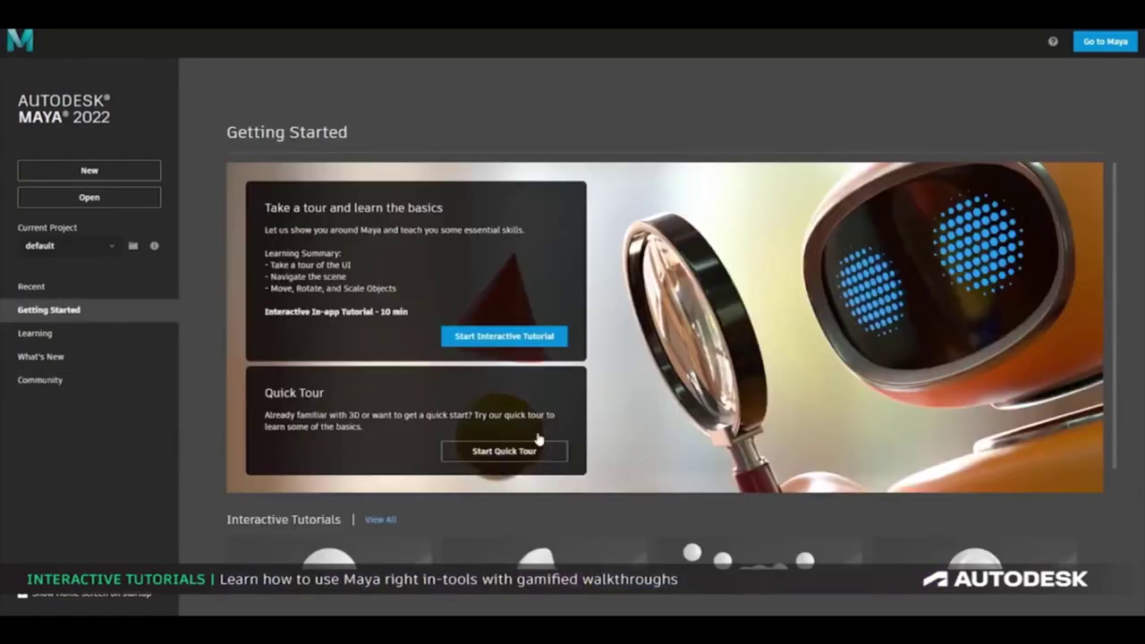
# Run the Mayabot tutorial: select and frame Mayabot, tumble, then lift and rotate the mug into its hand.
pyautogui.click(542, 337)
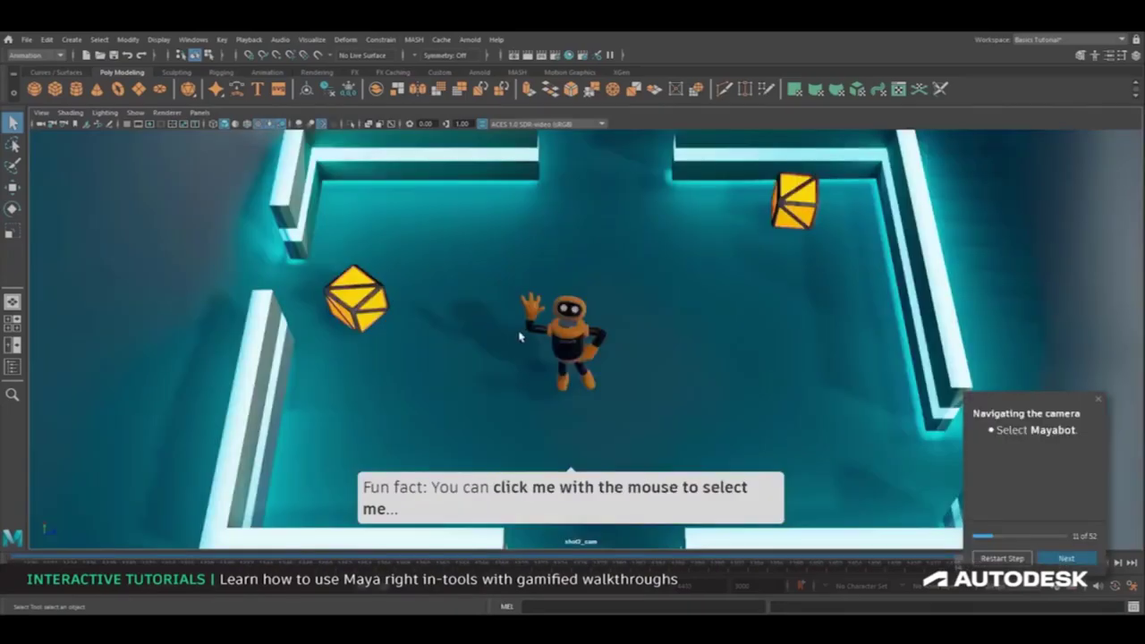
pyautogui.click(568, 355)
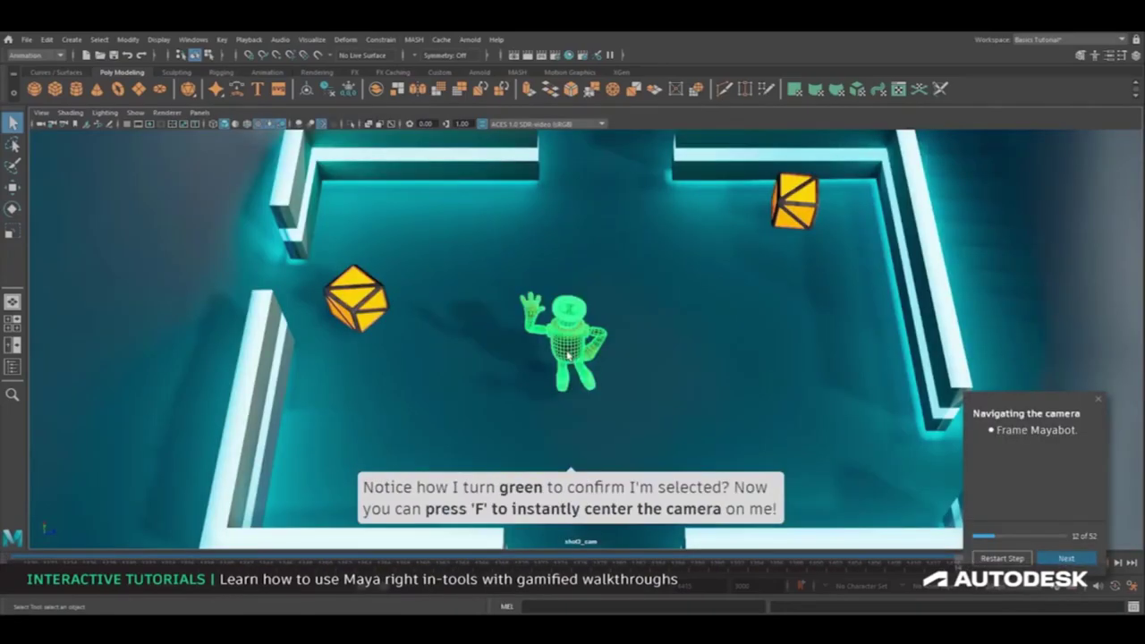
pyautogui.press('f')
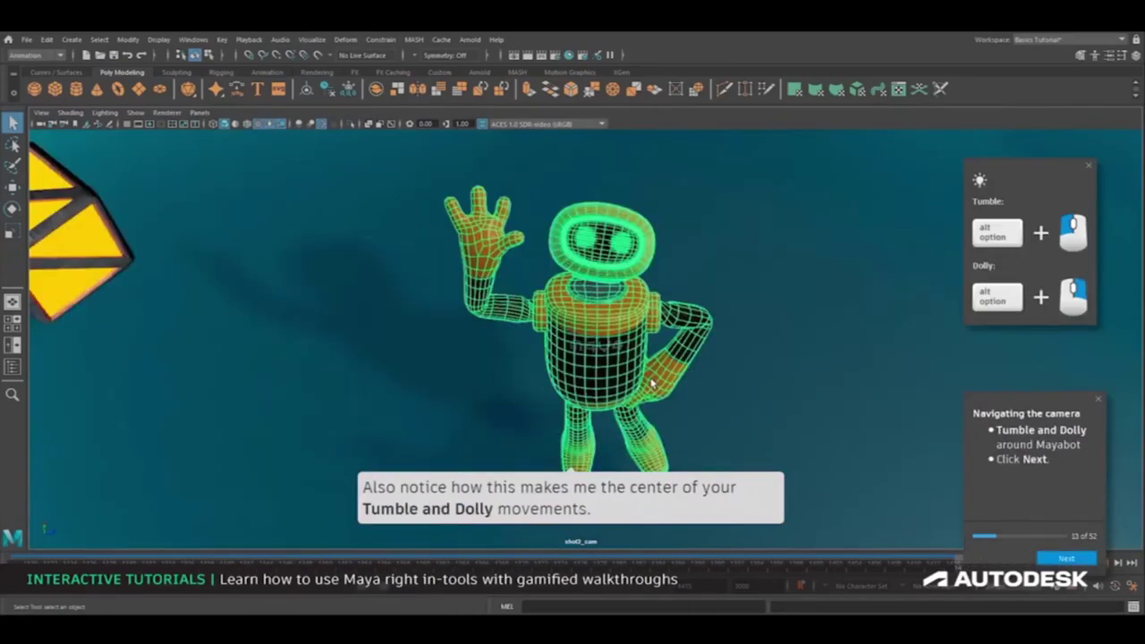
pyautogui.keyDown('alt'); pyautogui.moveTo(698, 380); pyautogui.dragTo(1069, 537); pyautogui.keyUp('alt')
pyautogui.click(1066, 558)
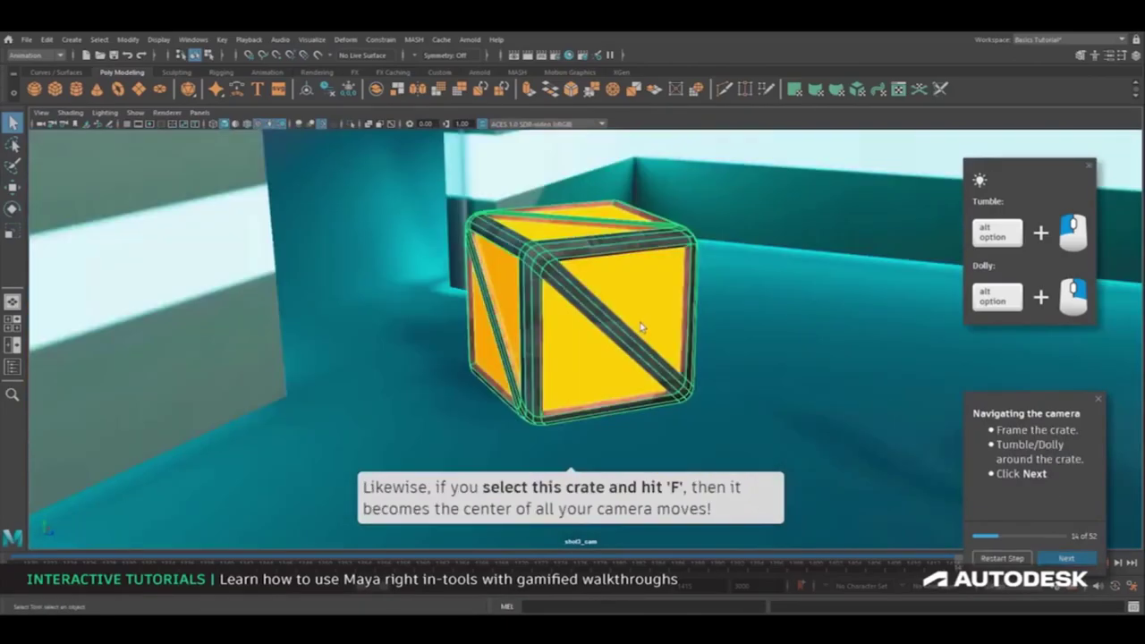
pyautogui.moveTo(832, 400)
pyautogui.keyDown('alt'); pyautogui.mouseDown()
pyautogui.moveTo(680, 396)
pyautogui.moveTo(850, 399)
pyautogui.mouseUp(); pyautogui.keyUp('alt')
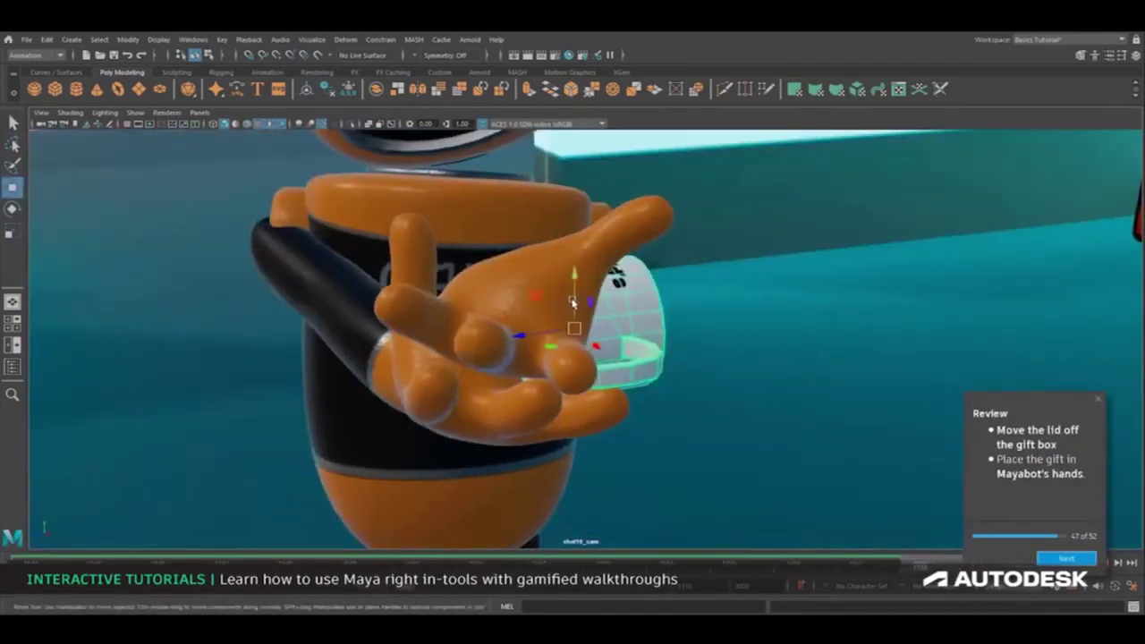
pyautogui.moveTo(573, 313); pyautogui.dragTo(461, 256)
pyautogui.press('e')
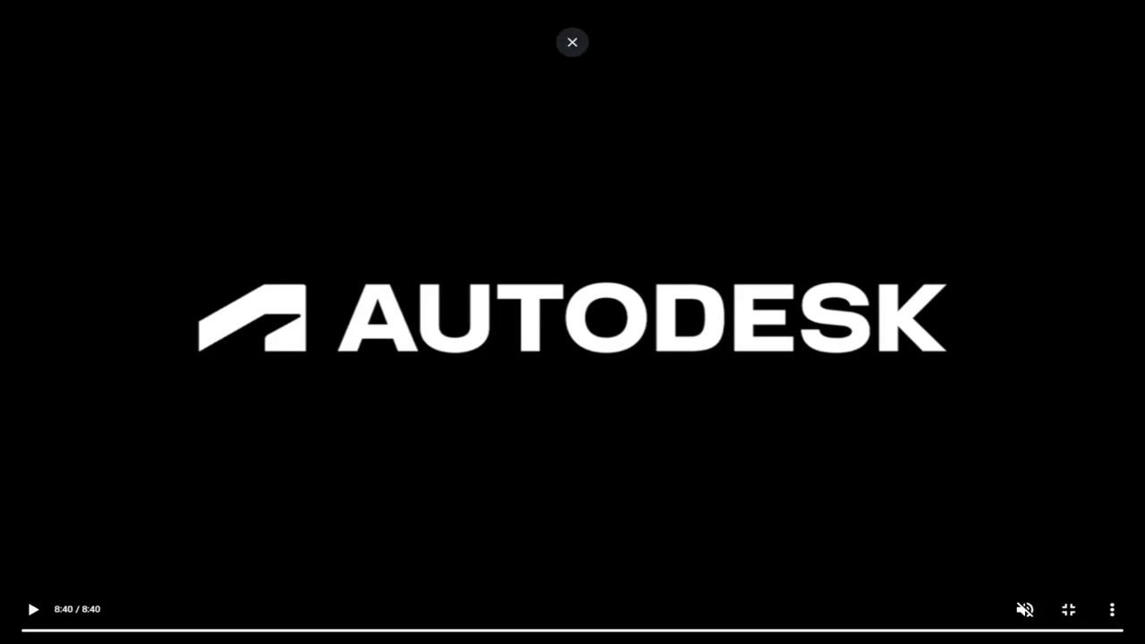
# Exit the finished video, dismiss the cash-back popup, and return to the Intercity Bus tab.
pyautogui.press('Escape')
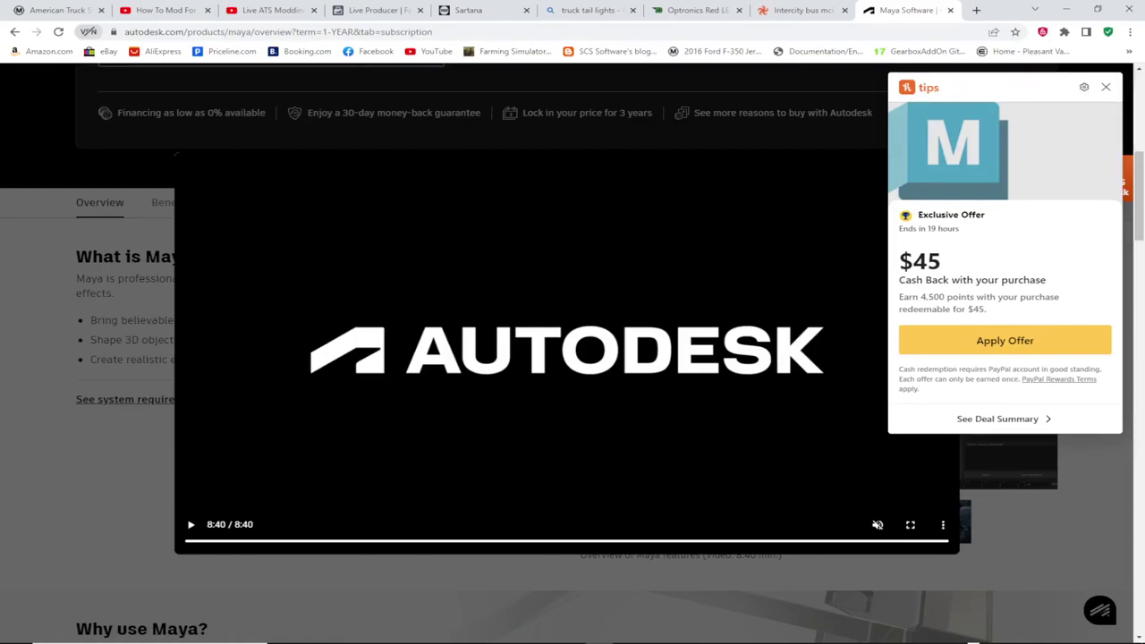
pyautogui.press('Escape')
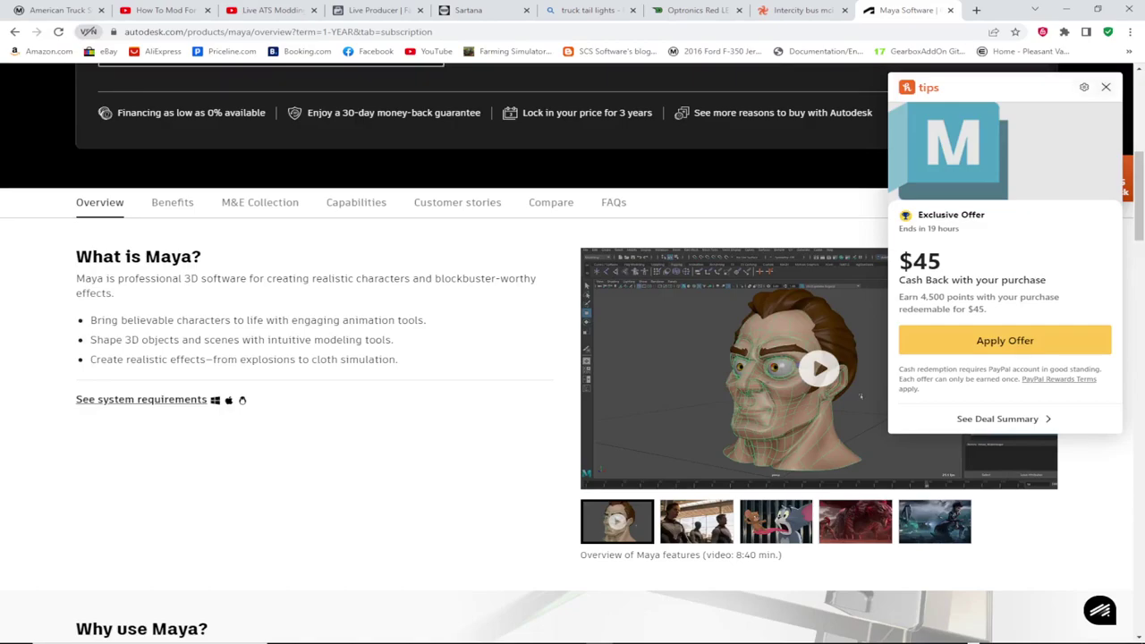
pyautogui.click(1106, 86)
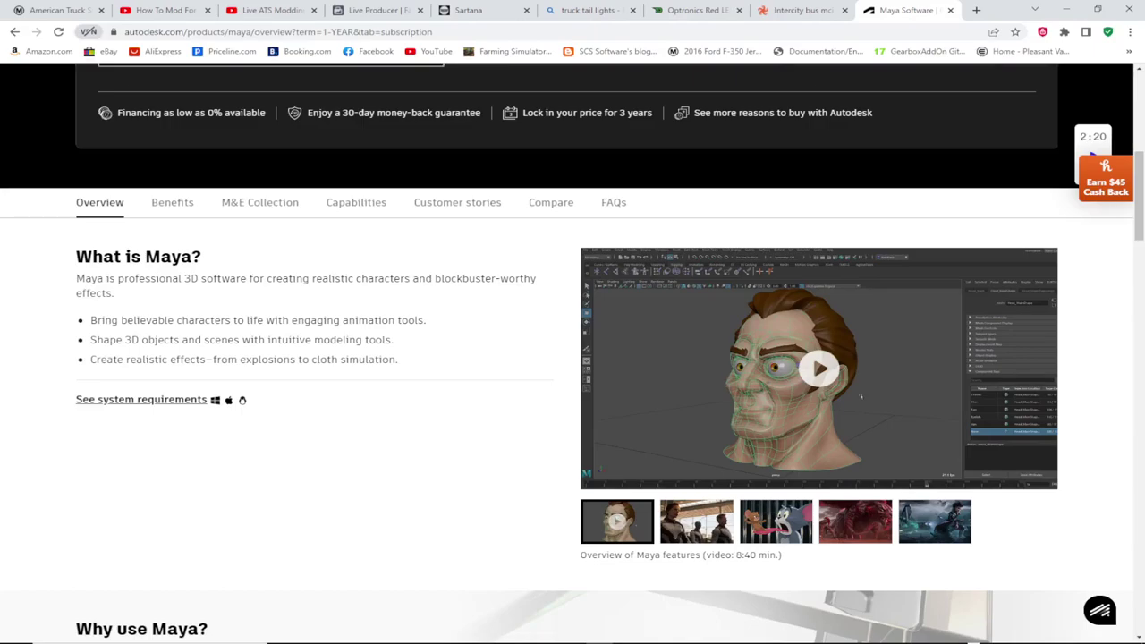
pyautogui.click(798, 9)
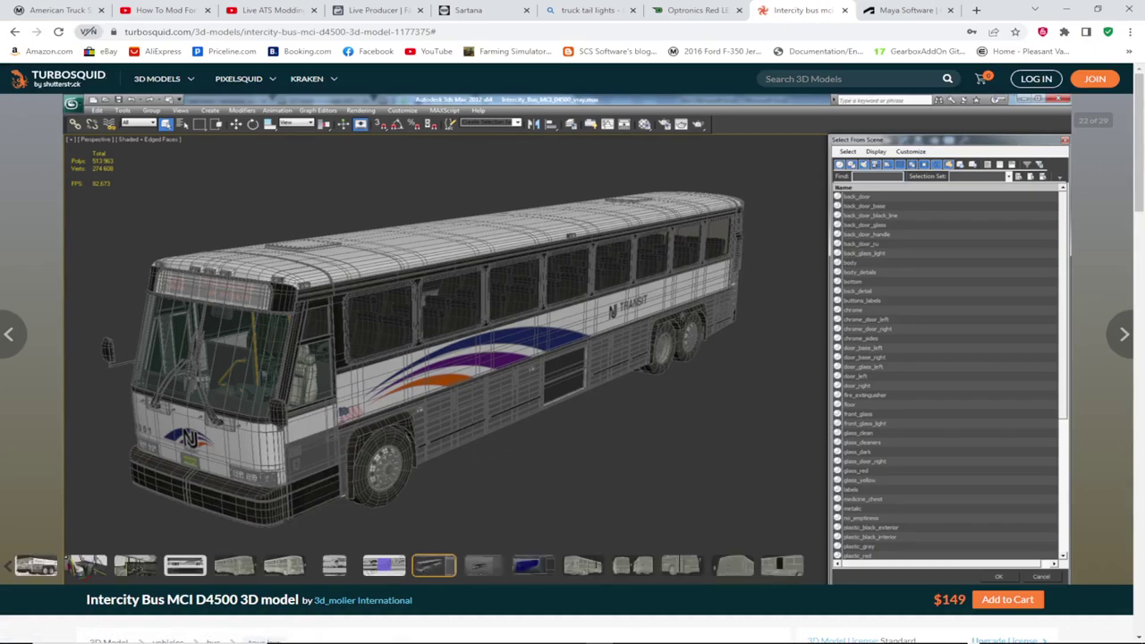
# Advance the MCI D4500 gallery to the rear three-quarter wireframe render, image 25.
pyautogui.press('Right')
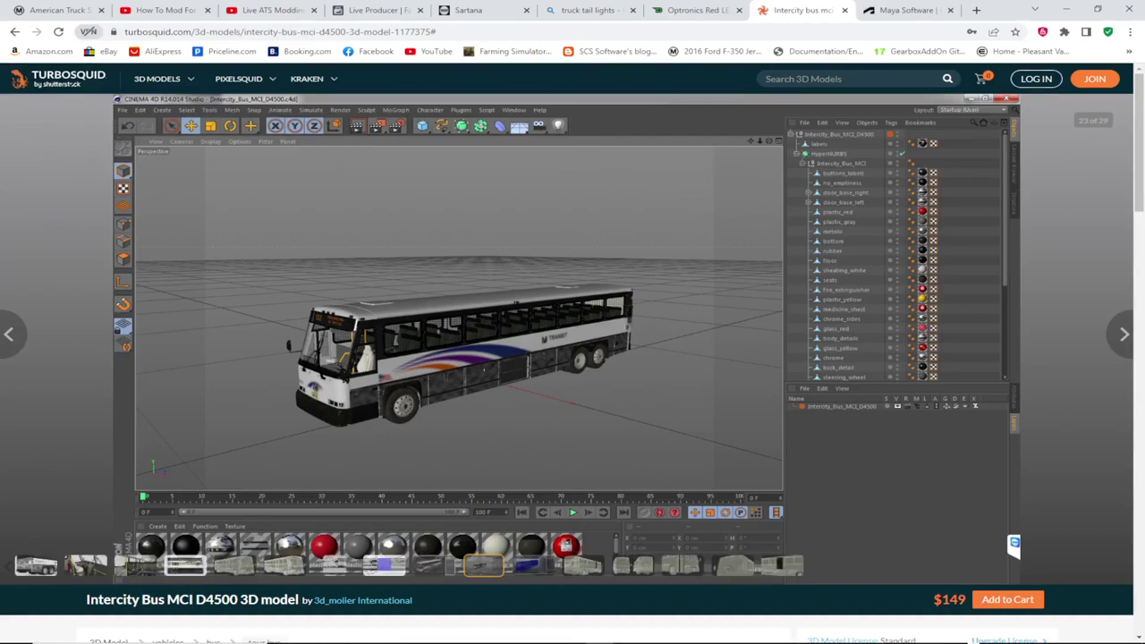
pyautogui.press('Right')
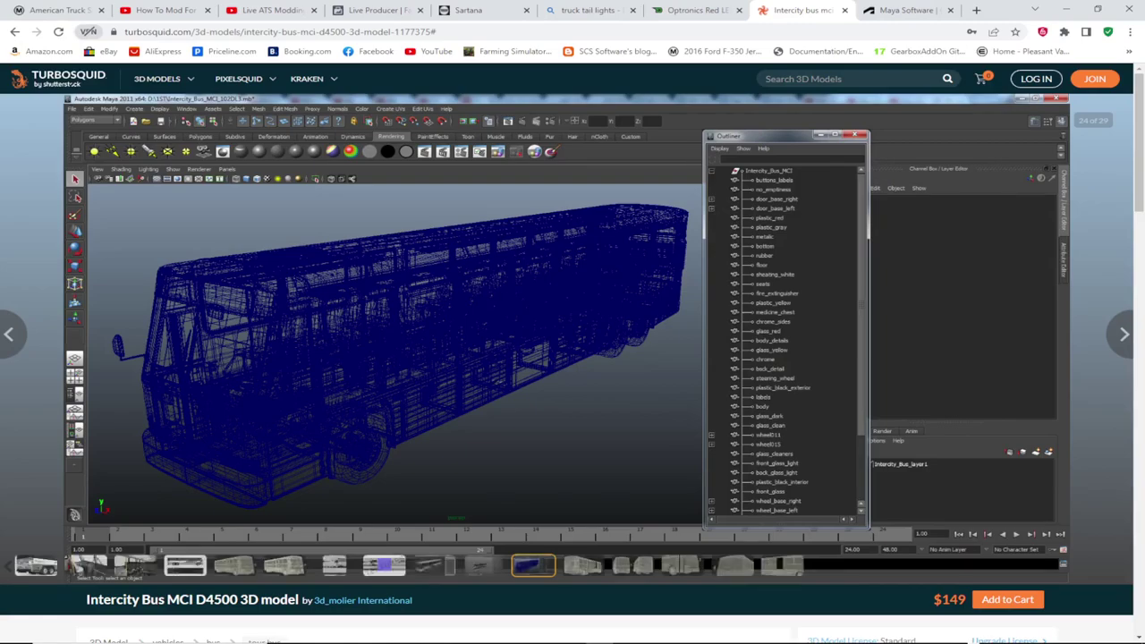
pyautogui.click(583, 565)
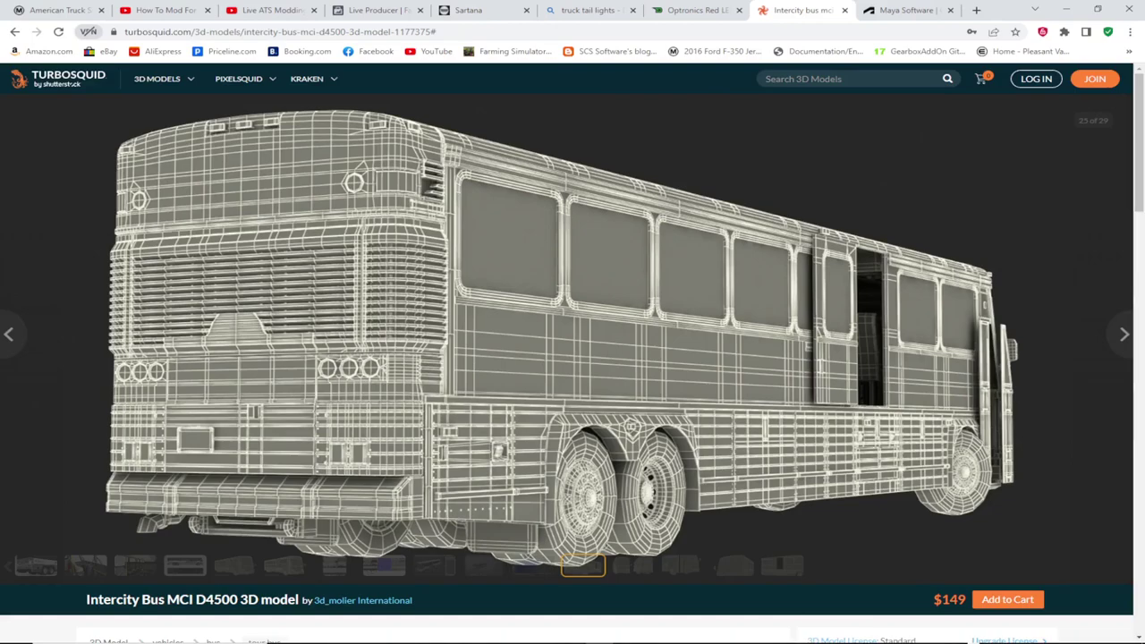
# View gallery images 26–29, then scroll down to the polygon counts, formats and price.
pyautogui.click(633, 565)
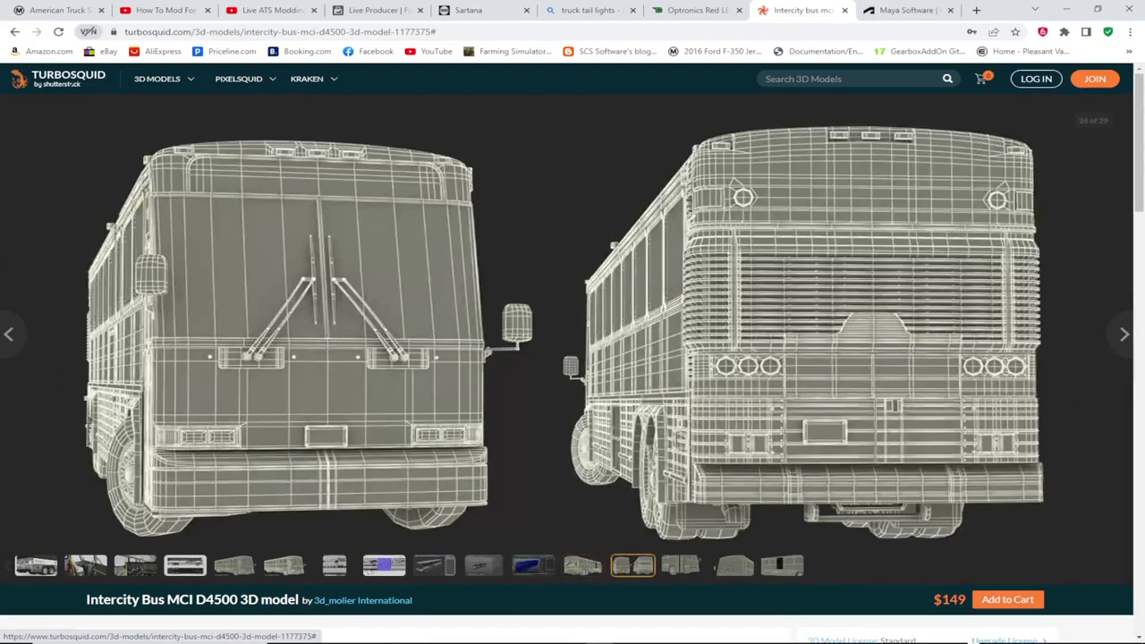
pyautogui.press('Right')
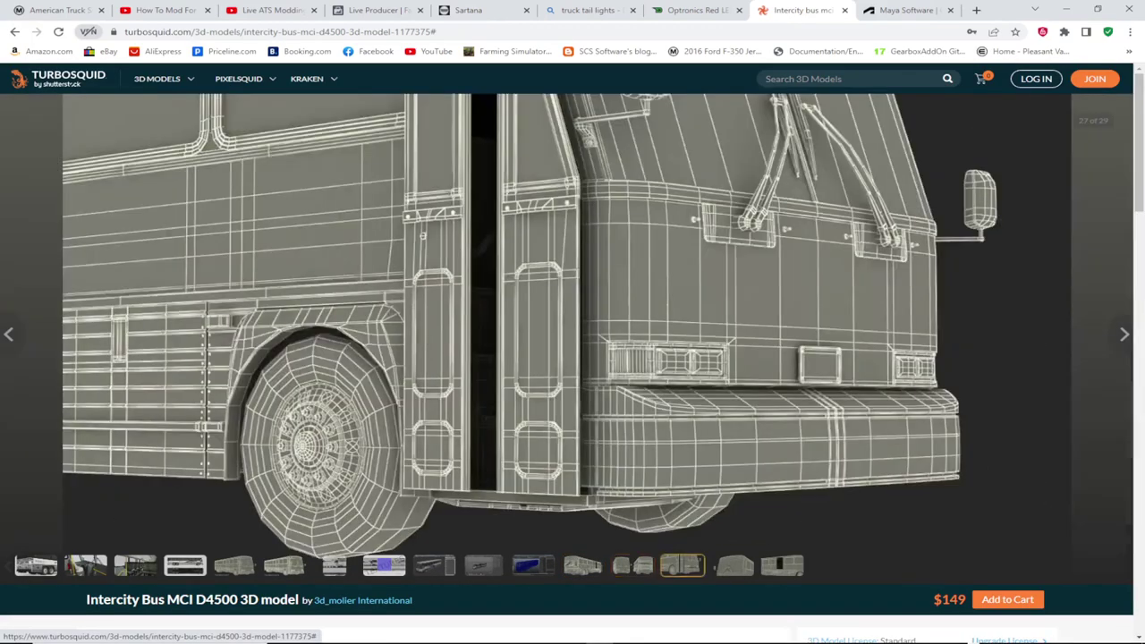
pyautogui.press('Right')
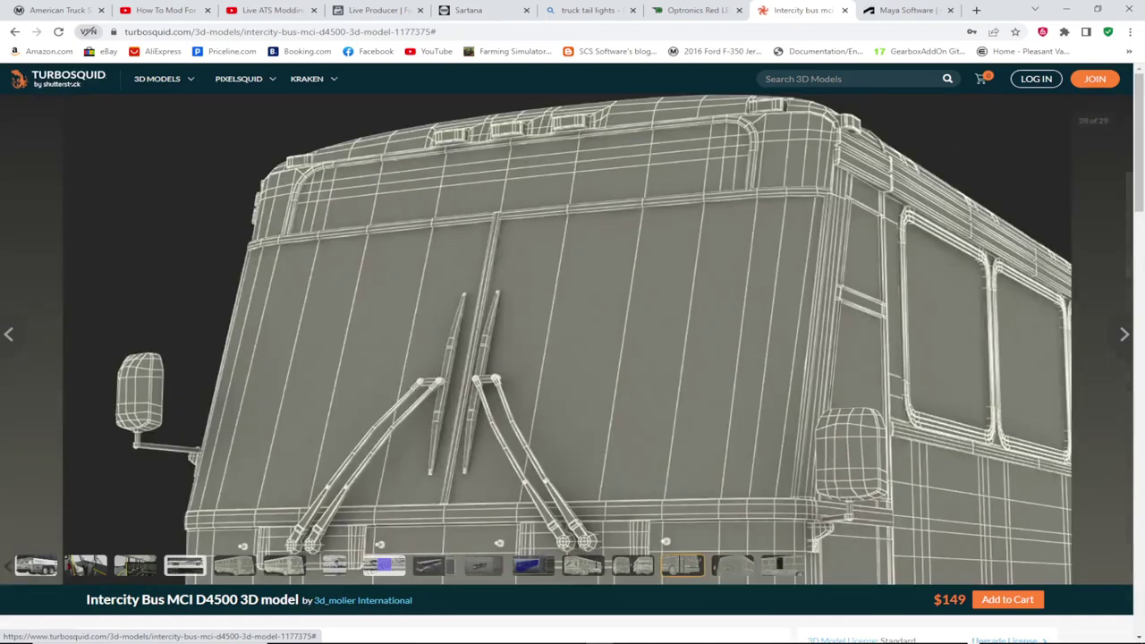
pyautogui.press('Right')
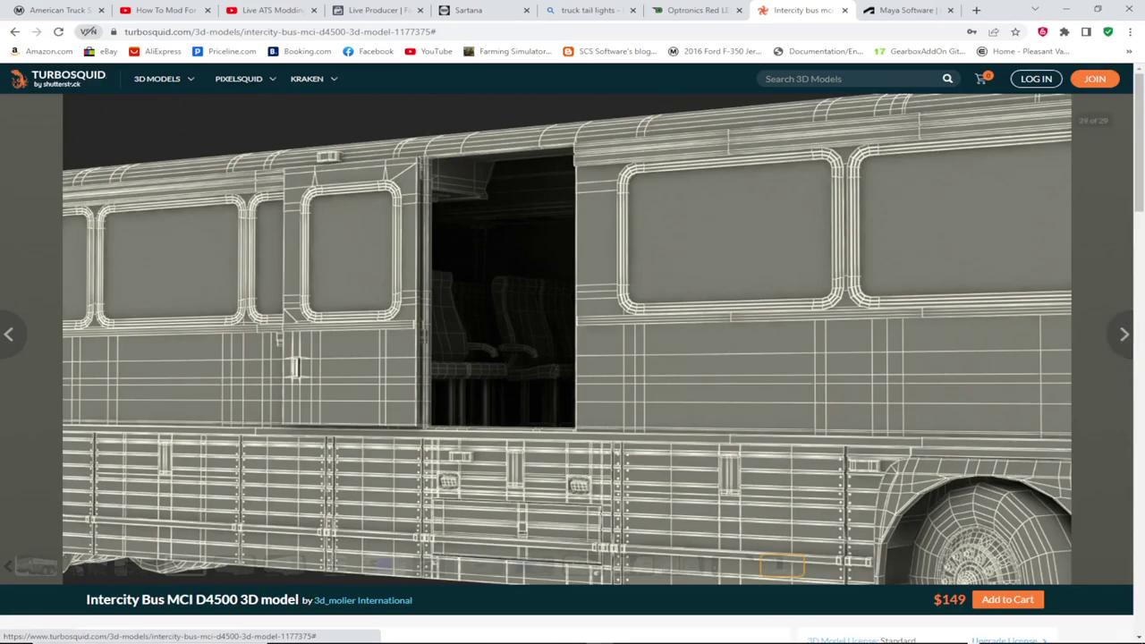
pyautogui.scroll(-6, 1124, 334)
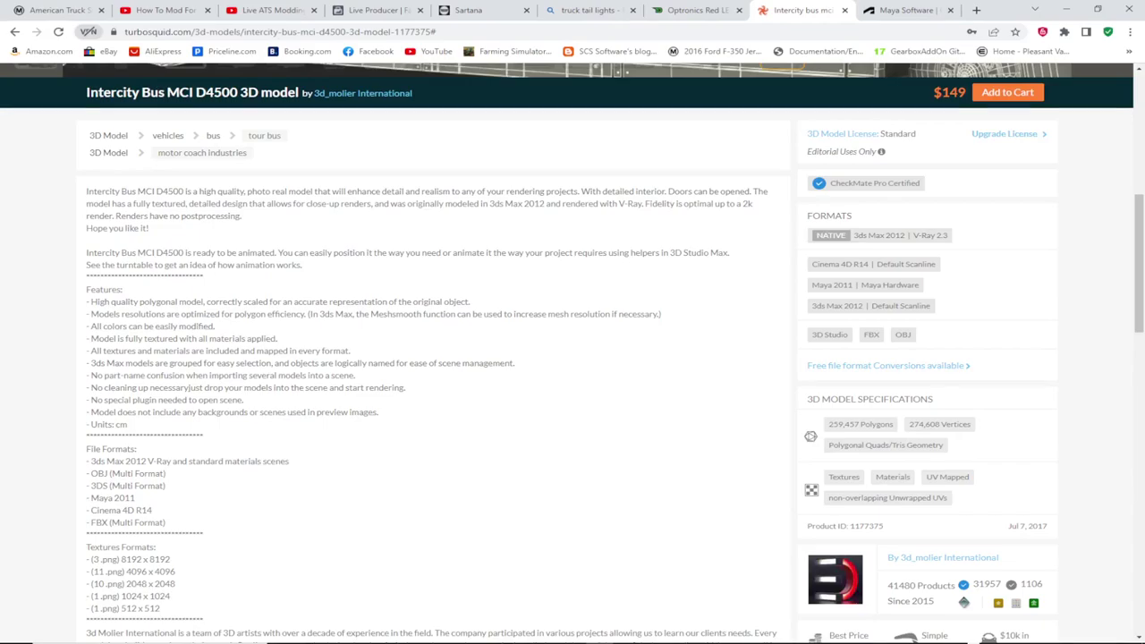
# Scroll down through the Related Products grid to the MCI MC-12 Greyhound listing.
pyautogui.scroll(-5, 340, 483)
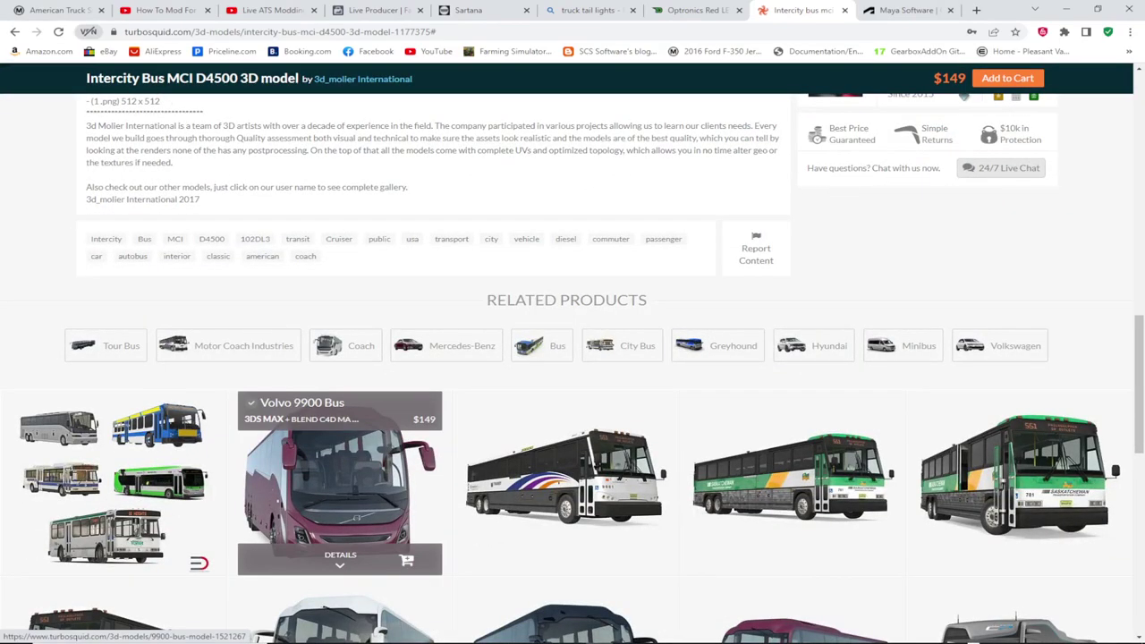
pyautogui.scroll(-4, 340, 483)
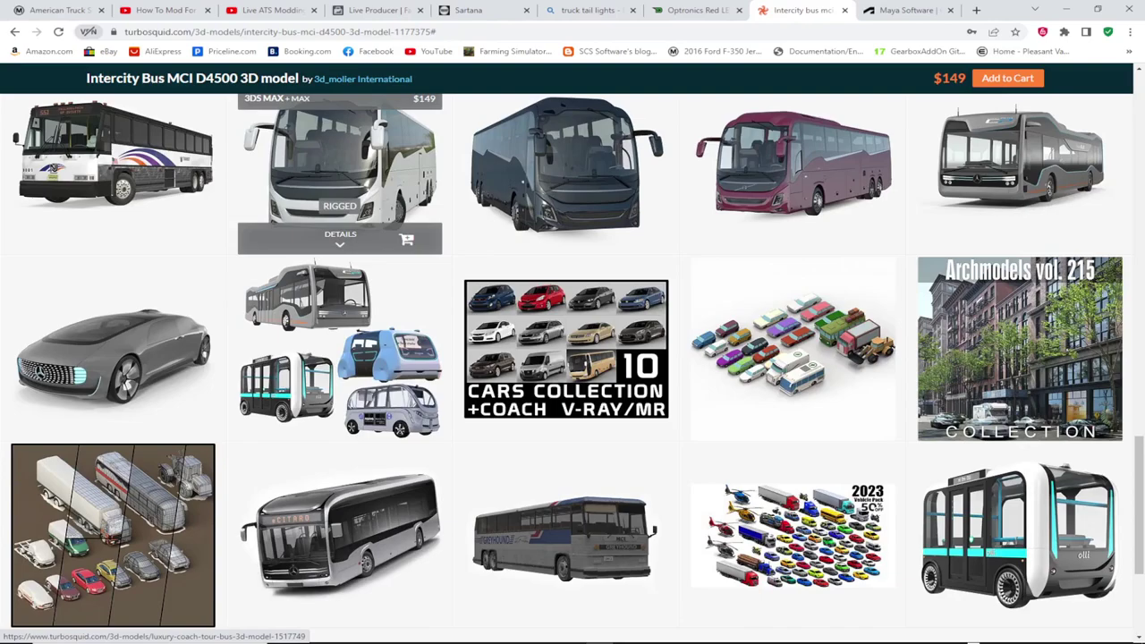
pyautogui.scroll(-3, 340, 296)
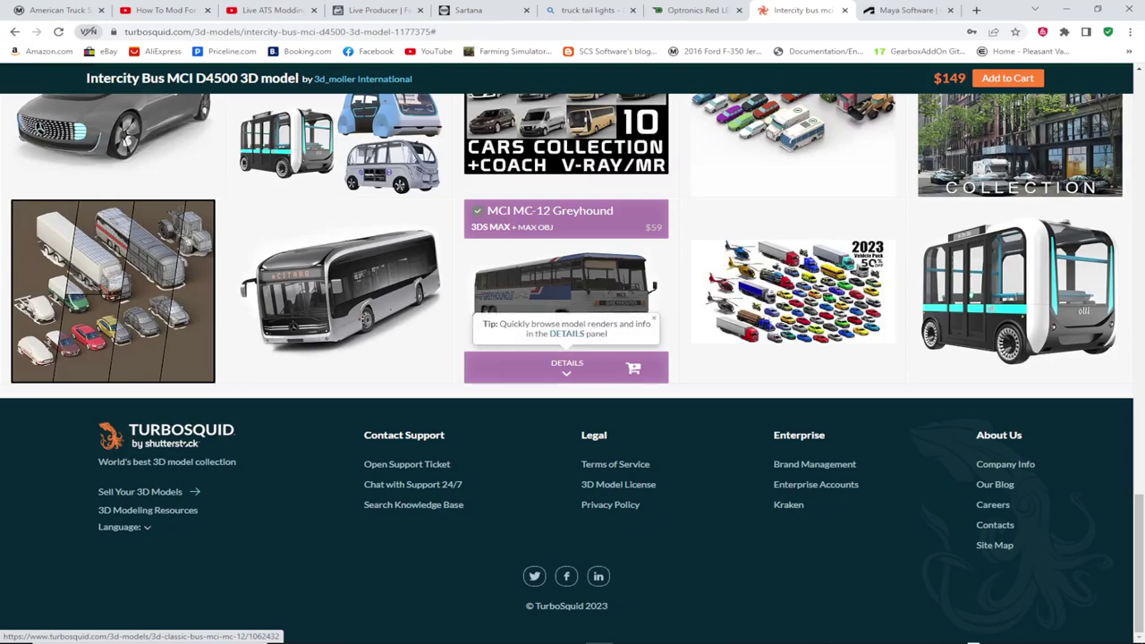
# Open the MCI MC-12 Greyhound model page and look over its details.
pyautogui.click(565, 284)
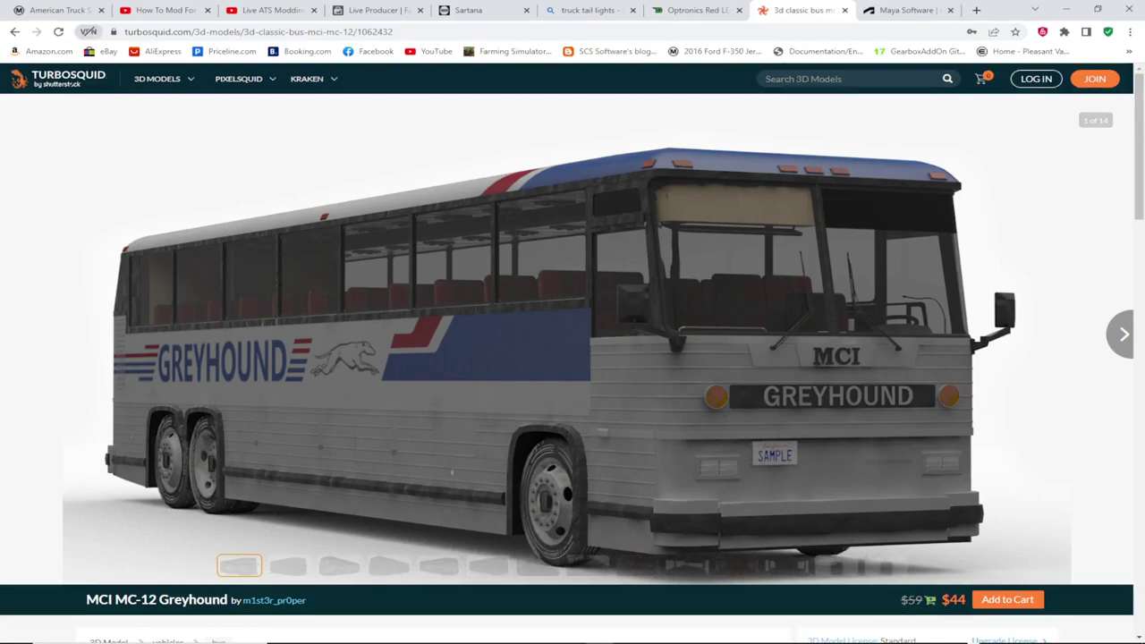
pyautogui.scroll(-5, 572, 339)
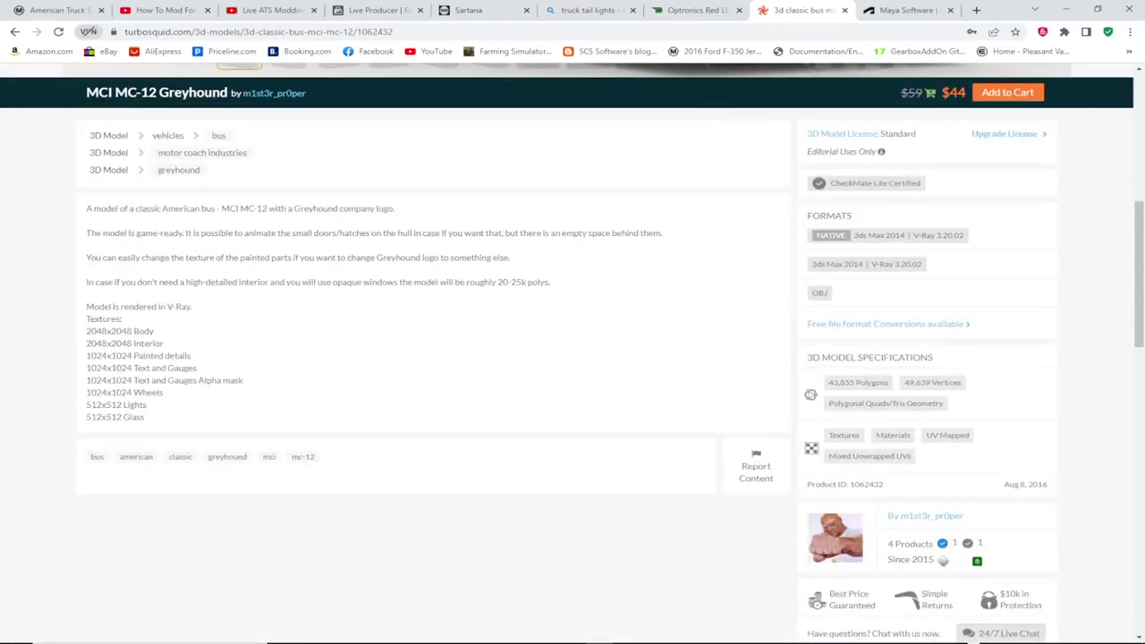
pyautogui.scroll(5, 573, 358)
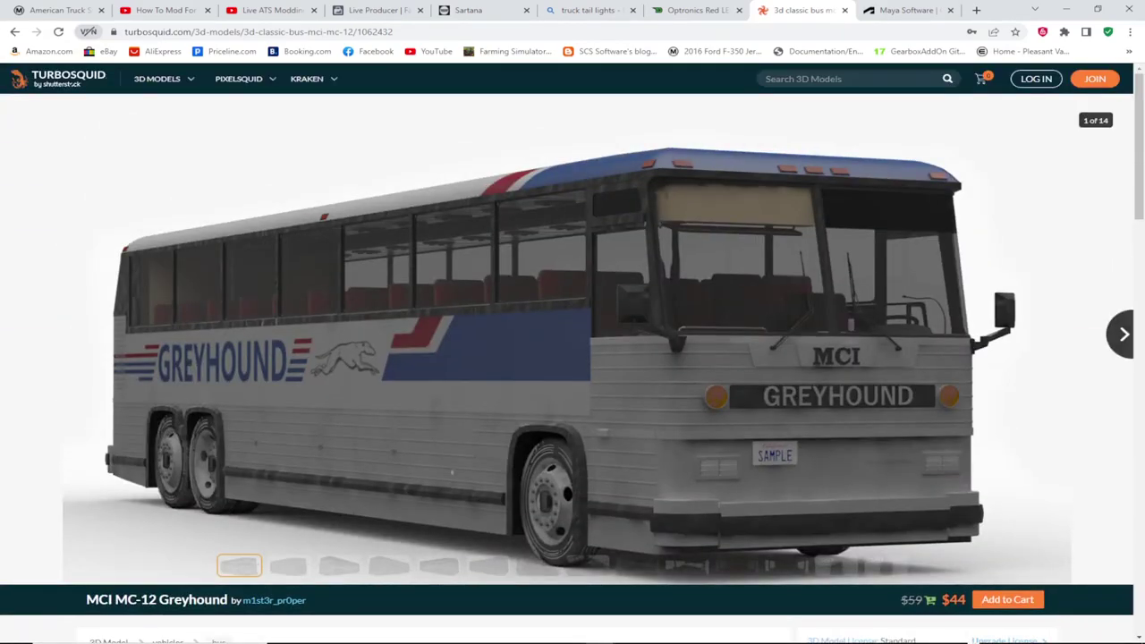
# Step through every Greyhound gallery image, then switch to the truck tail lights image search.
pyautogui.click(1123, 335)
pyautogui.click(1123, 335)
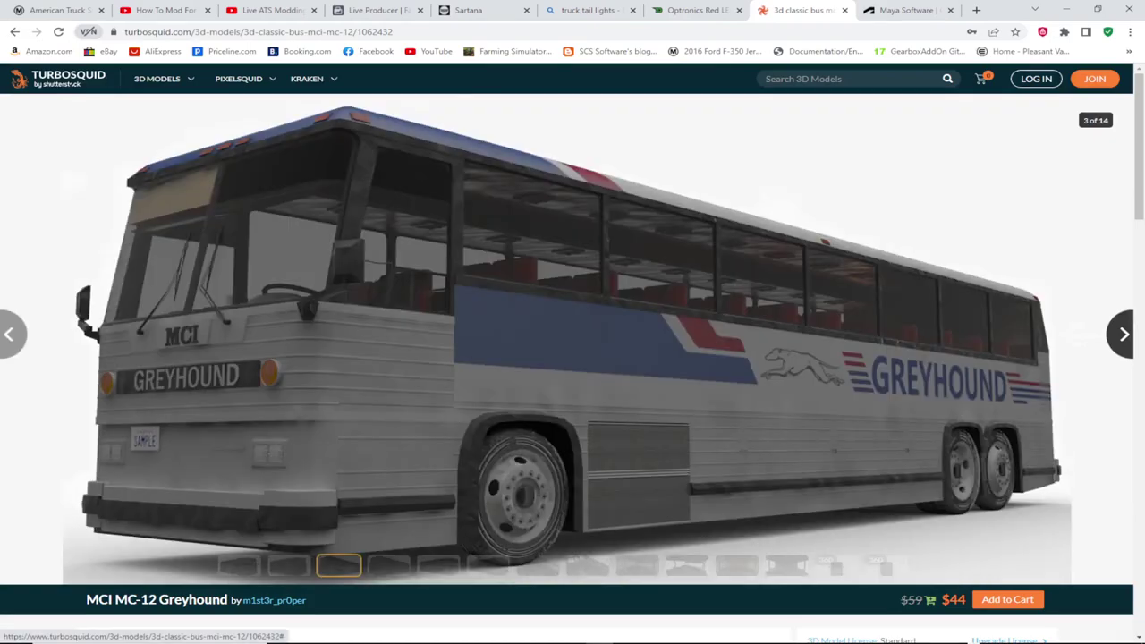
pyautogui.click(1123, 334)
pyautogui.click(1124, 335)
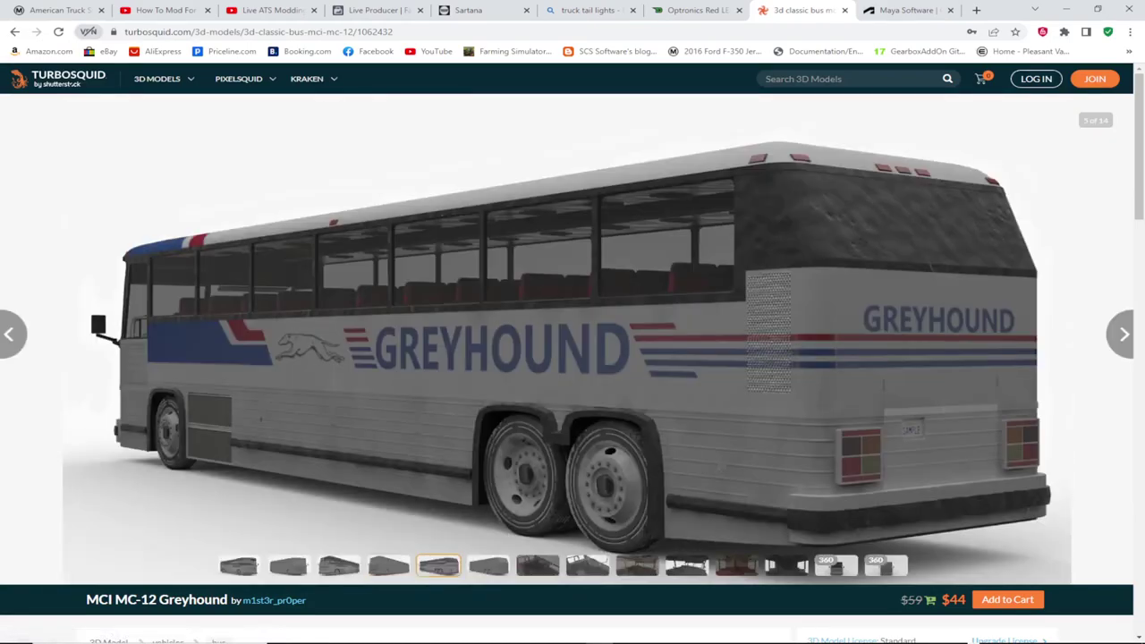
pyautogui.click(1124, 335)
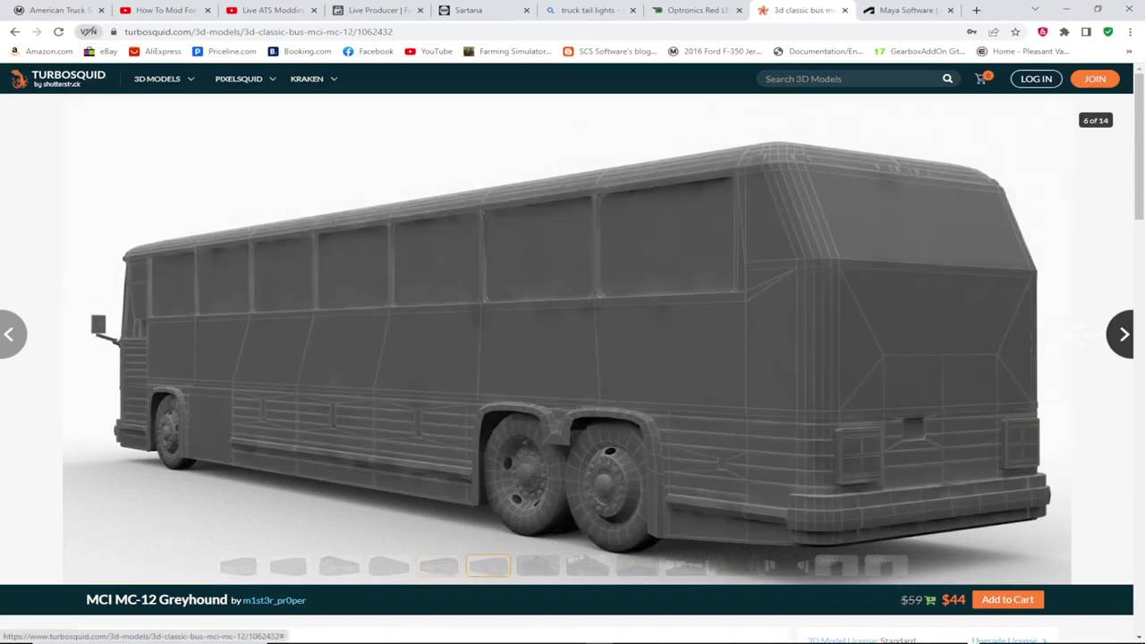
pyautogui.click(1123, 334)
pyautogui.click(1123, 335)
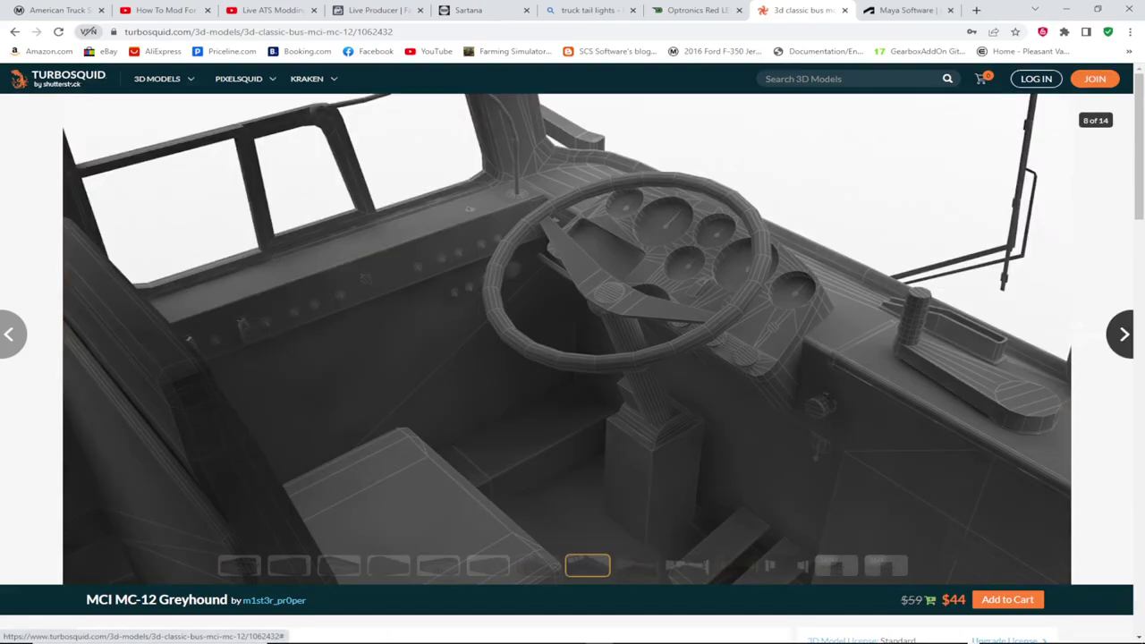
pyautogui.click(1123, 335)
pyautogui.click(1123, 334)
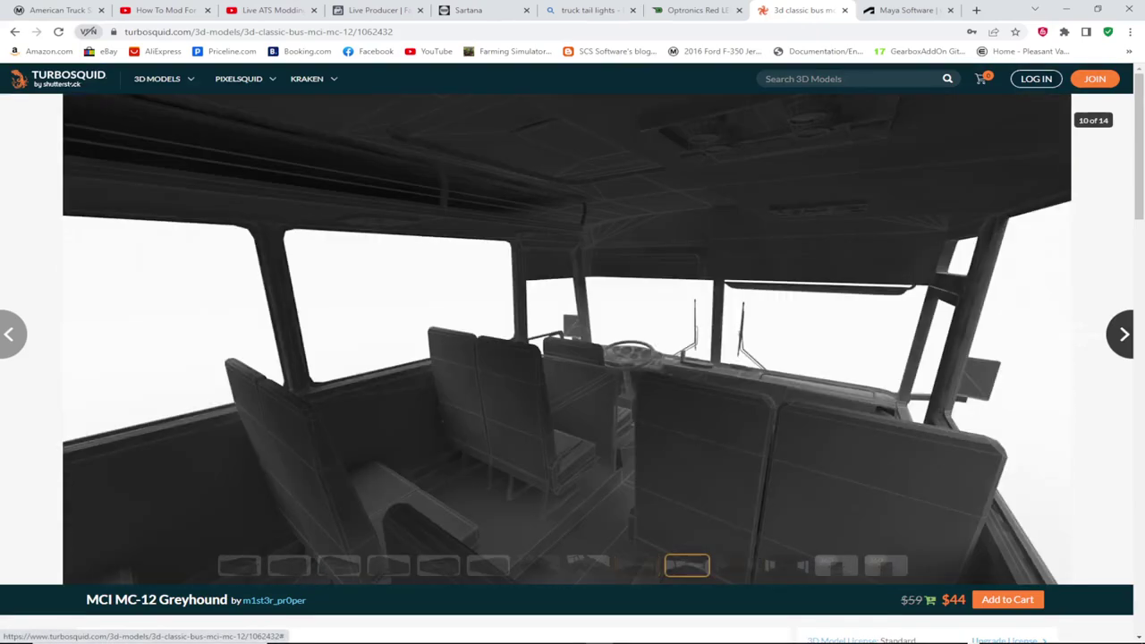
pyautogui.click(1124, 334)
pyautogui.click(1124, 334)
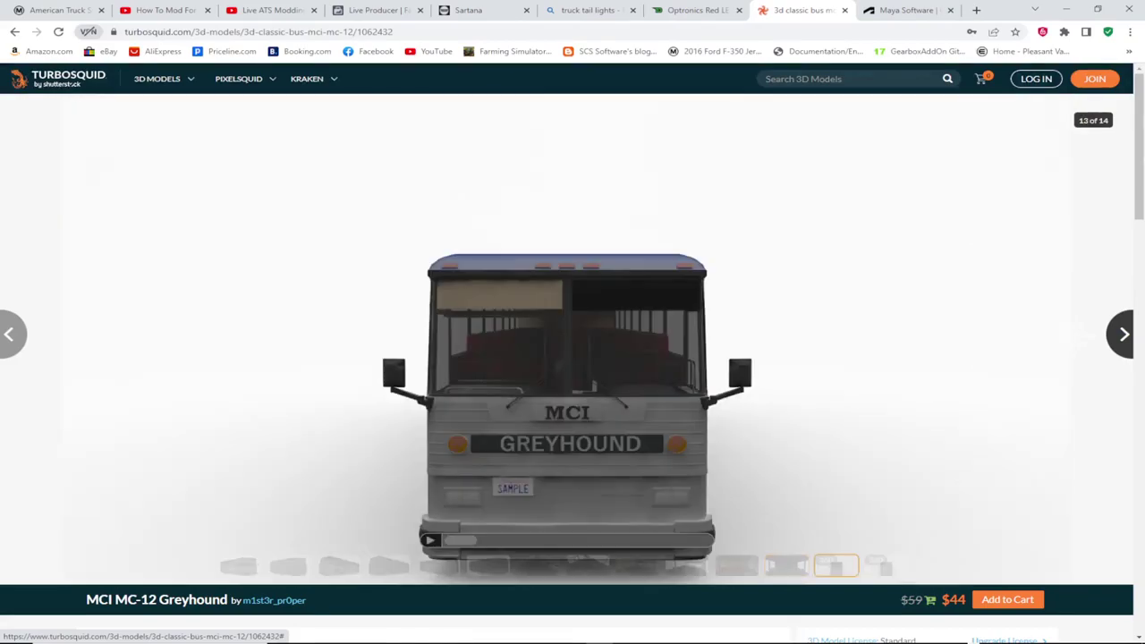
pyautogui.click(1124, 334)
pyautogui.click(1123, 335)
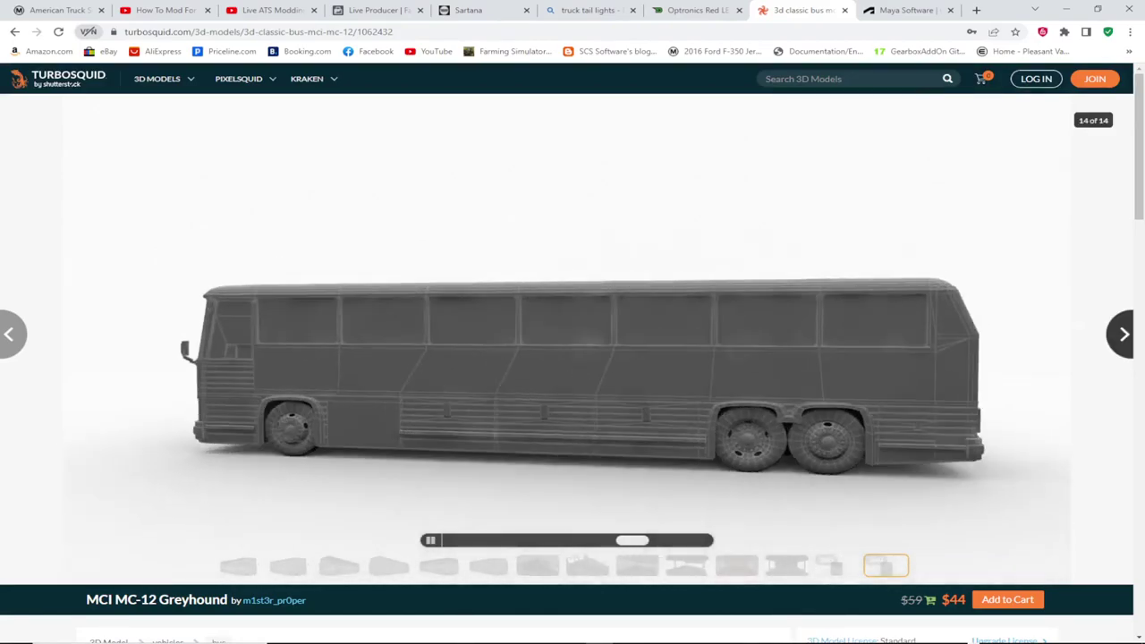
pyautogui.press('Right')
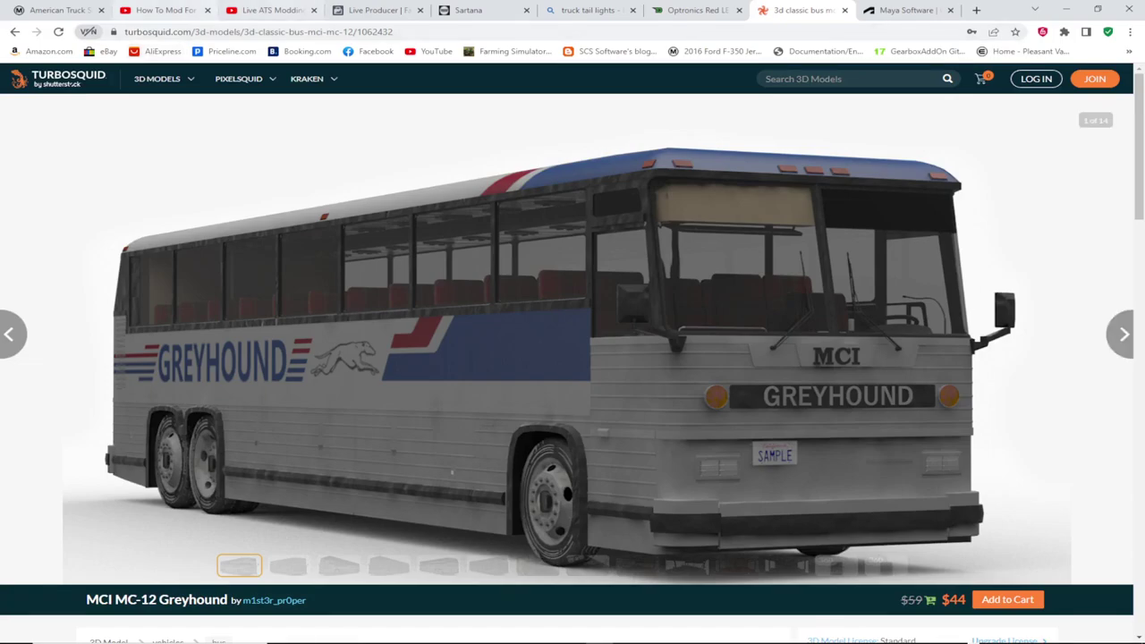
pyautogui.moveTo(590, 9)
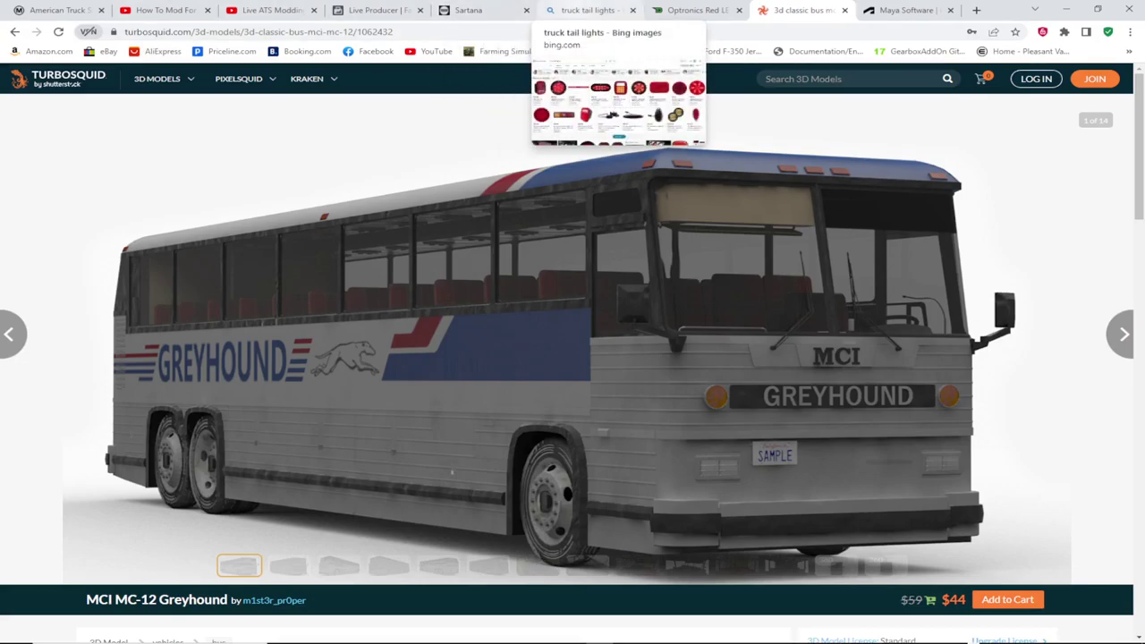
pyautogui.click(591, 10)
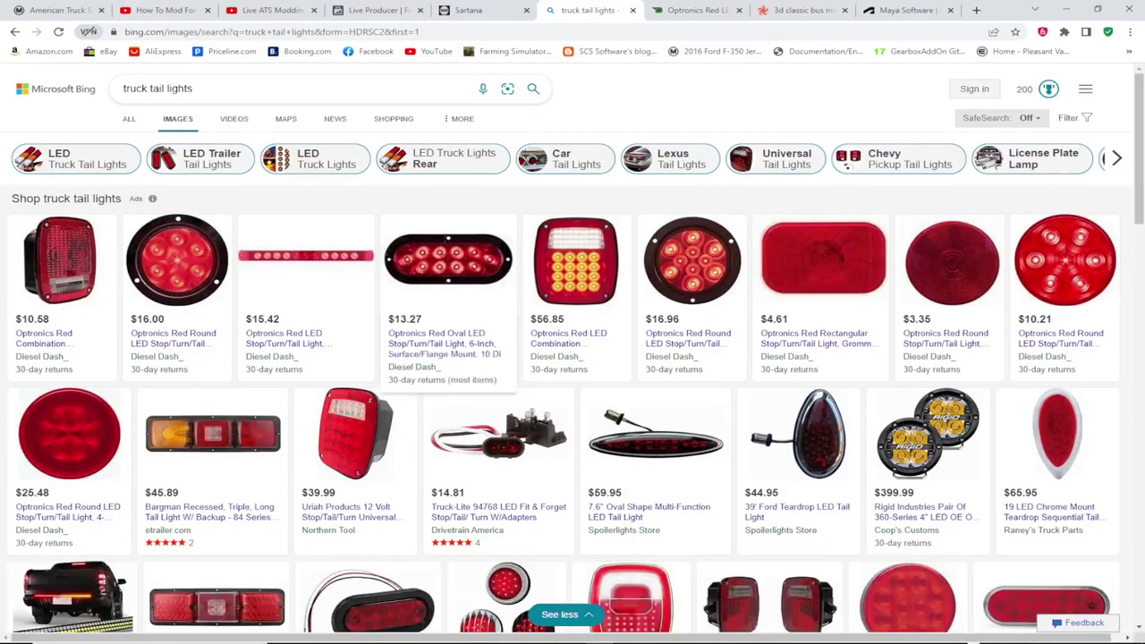
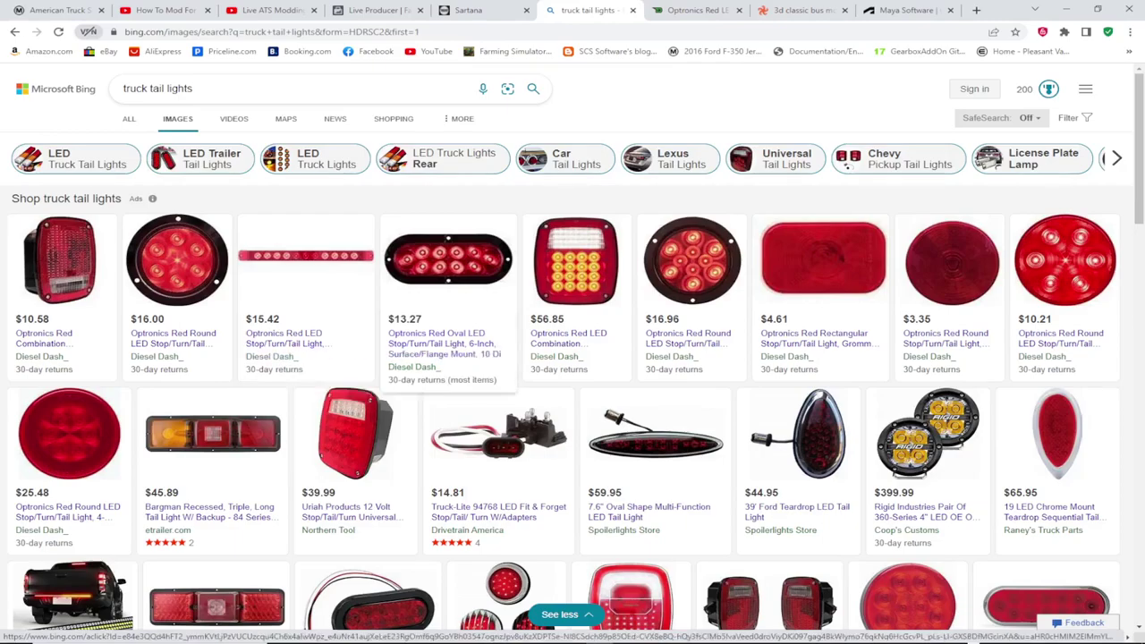
# Browse the Bing truck tail light image results, then minimize Chrome to bring Blender forward.
pyautogui.scroll(-5, 687, 311)
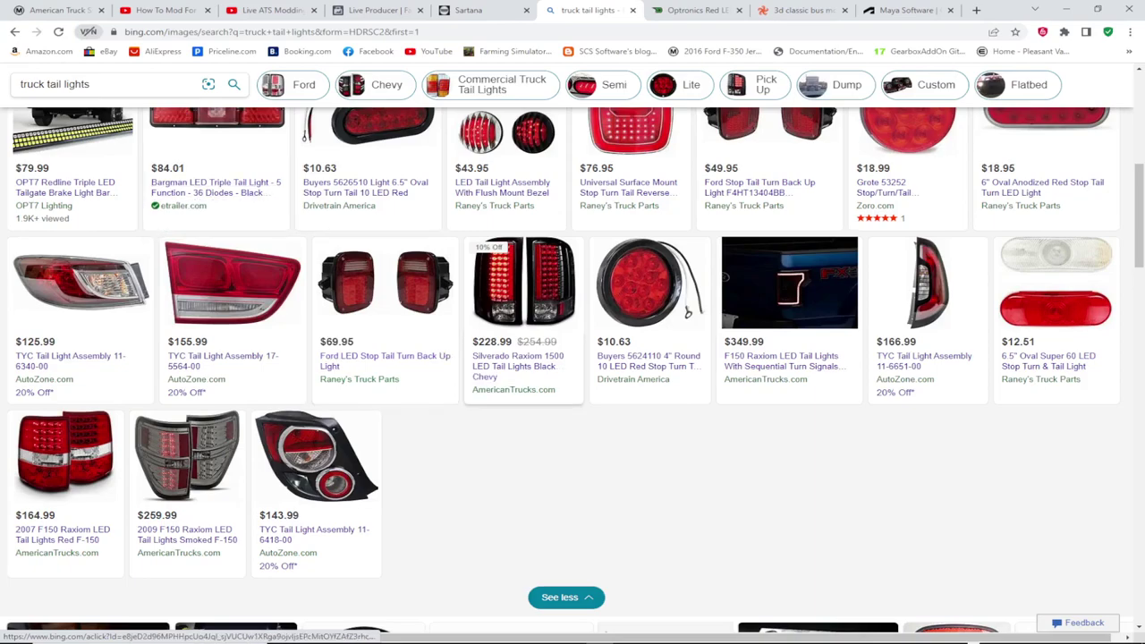
pyautogui.scroll(8, 523, 313)
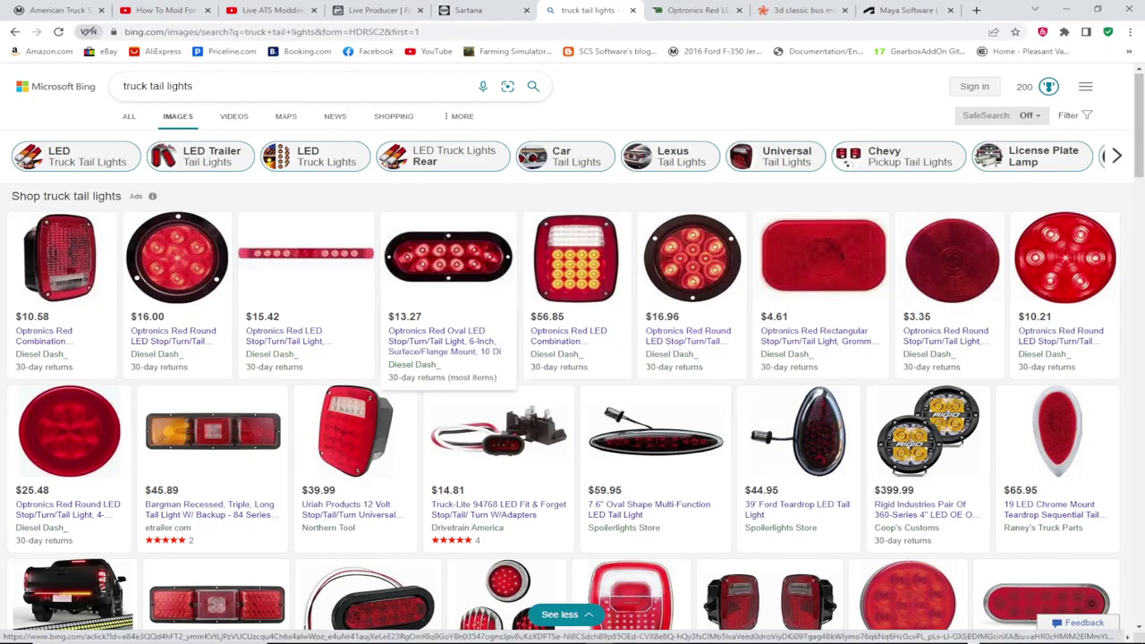
pyautogui.scroll(-5, 447, 295)
pyautogui.scroll(5, 447, 296)
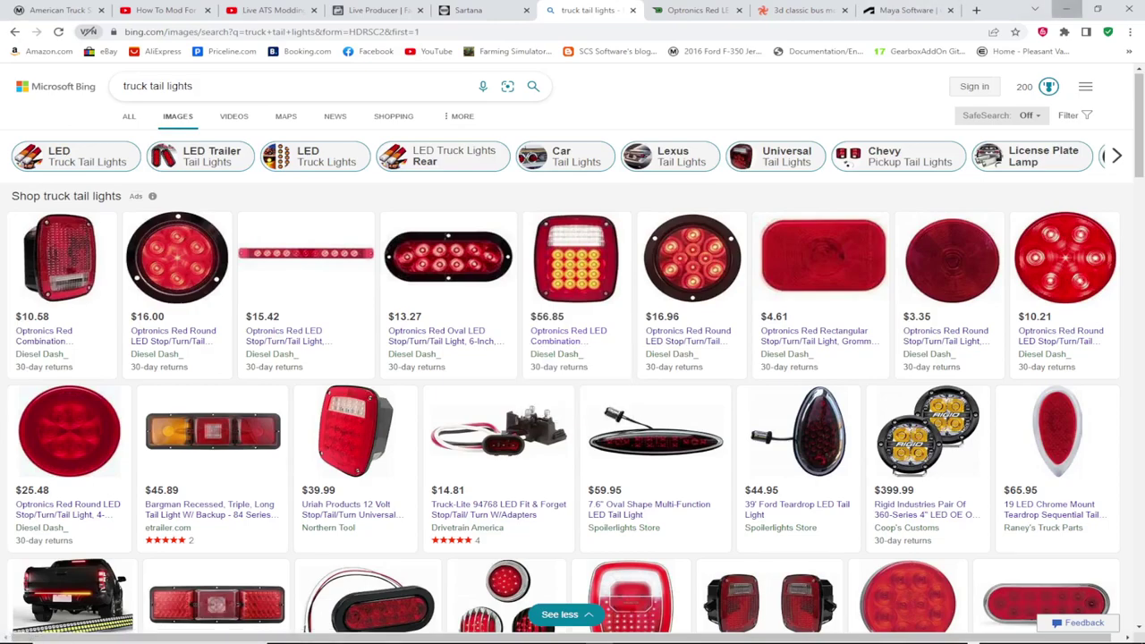
pyautogui.click(1065, 8)
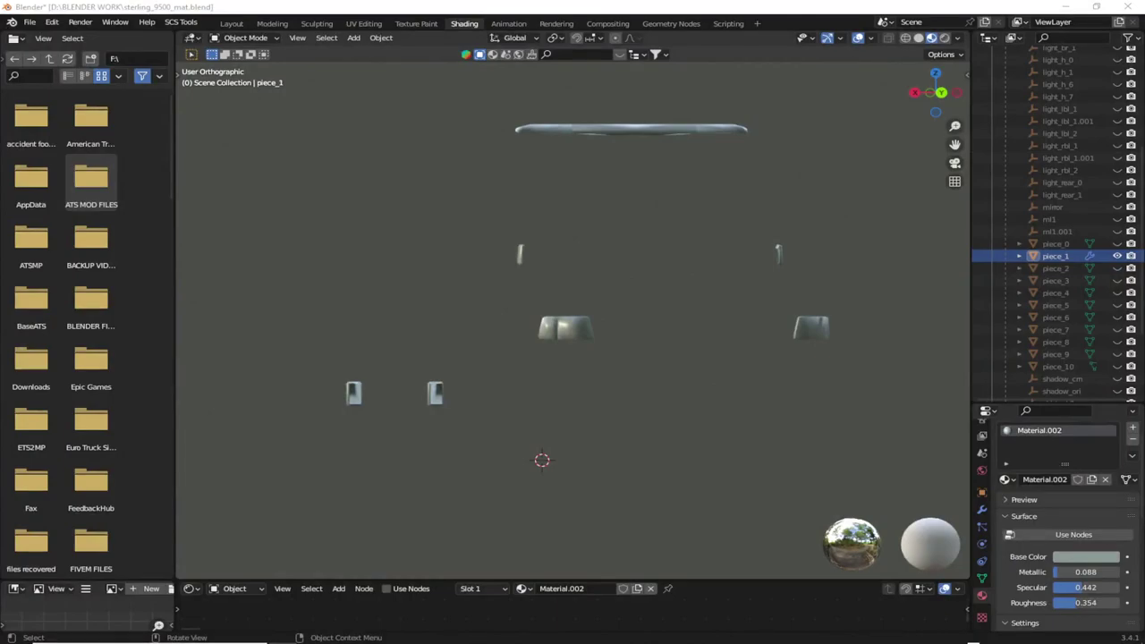
# Launch File > Import > SCS Models - ConverterPIX & BT (*.scs) from the Blender viewport.
pyautogui.scroll(7, 573, 322)
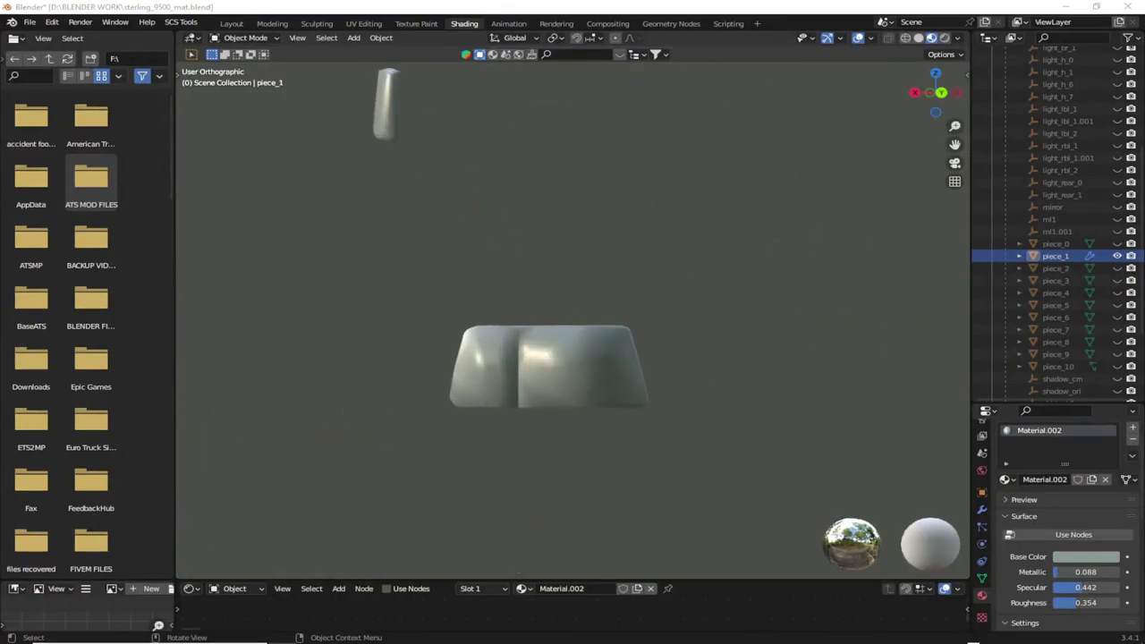
pyautogui.scroll(2, 573, 322)
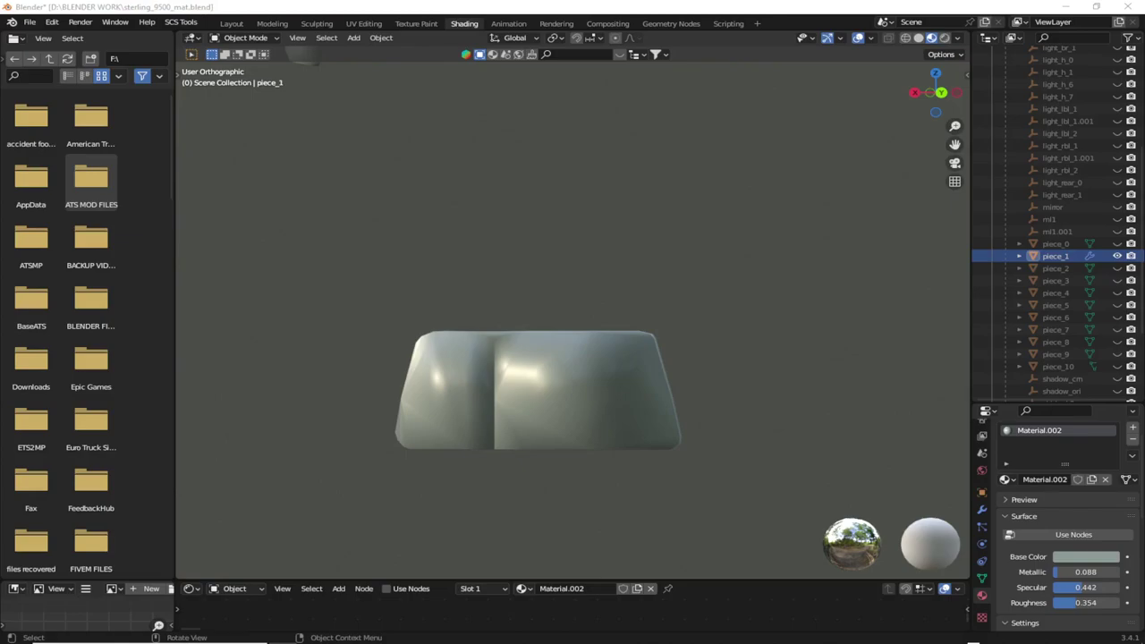
pyautogui.scroll(-4, 573, 322)
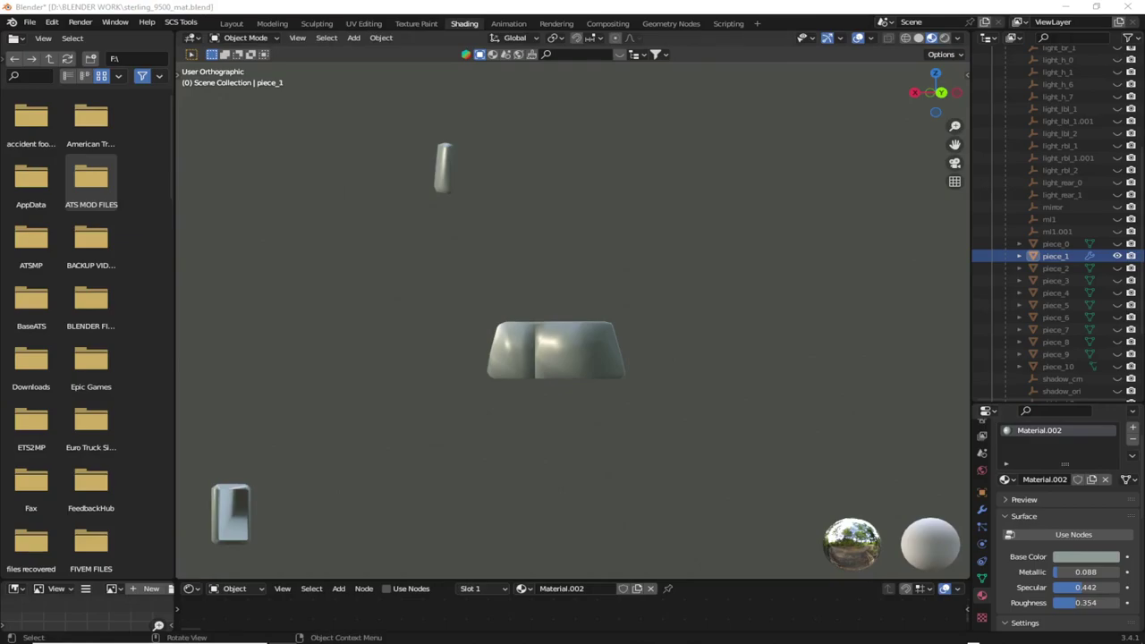
pyautogui.scroll(-6, 573, 322)
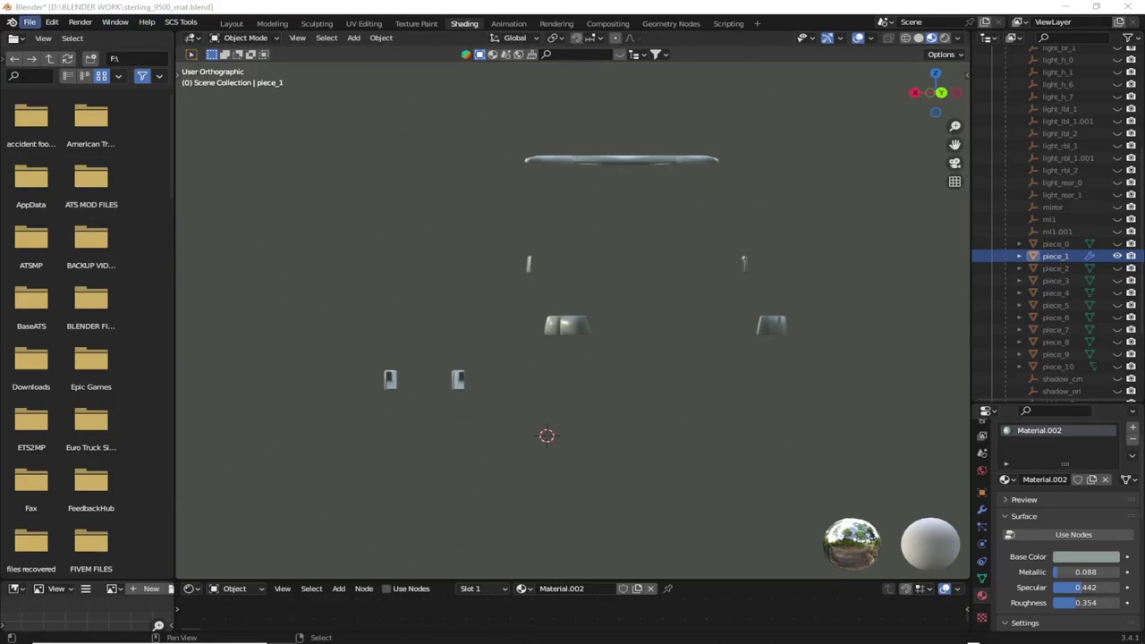
pyautogui.click(29, 22)
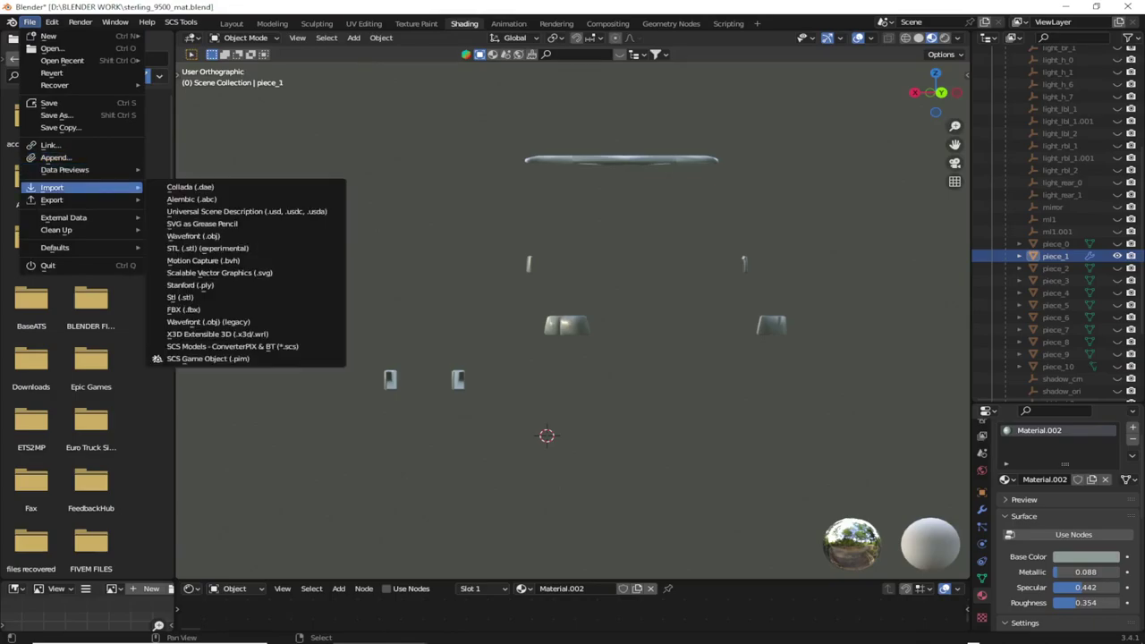
pyautogui.moveTo(54, 187)
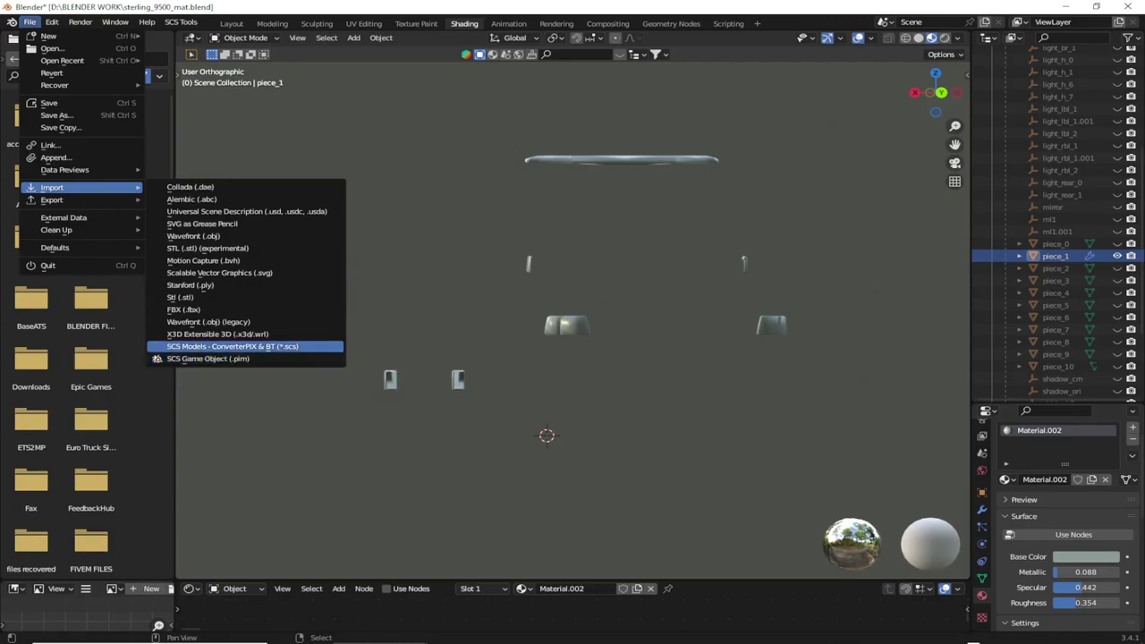
pyautogui.click(233, 346)
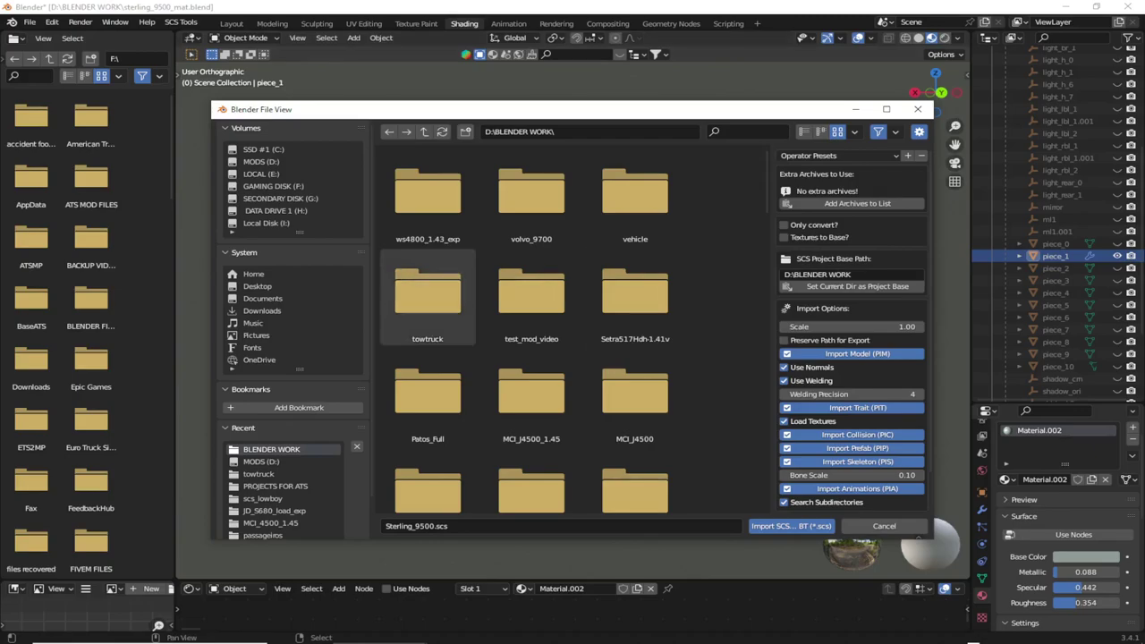
# Navigate to the D:\BLENDER WORK folder on the MODS drive.
pyautogui.click(261, 462)
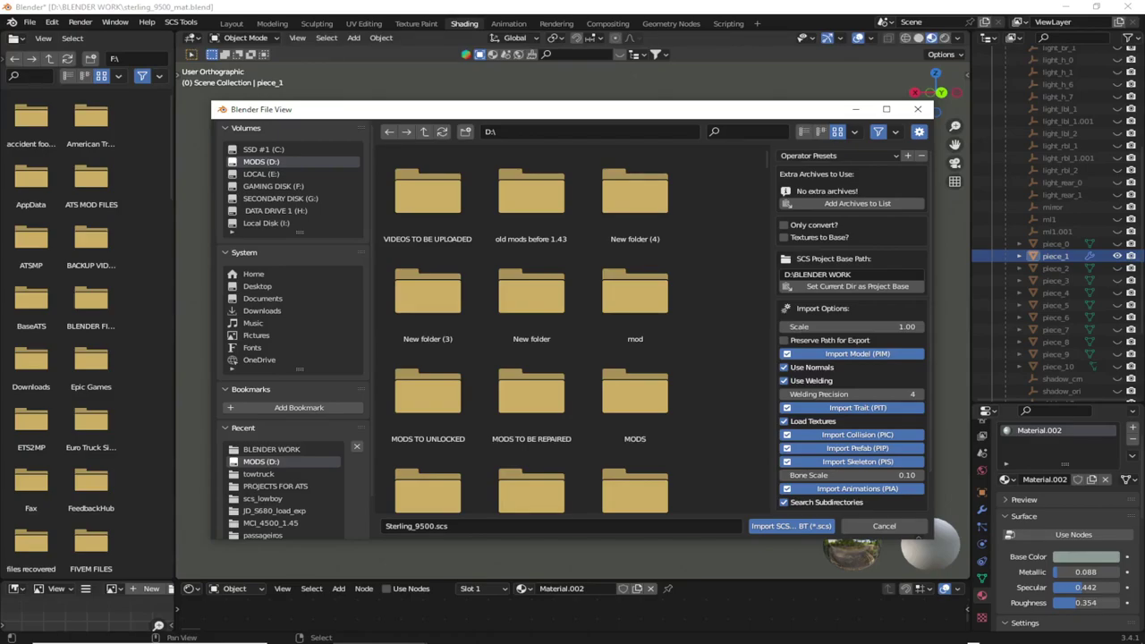
pyautogui.scroll(-2, 531, 295)
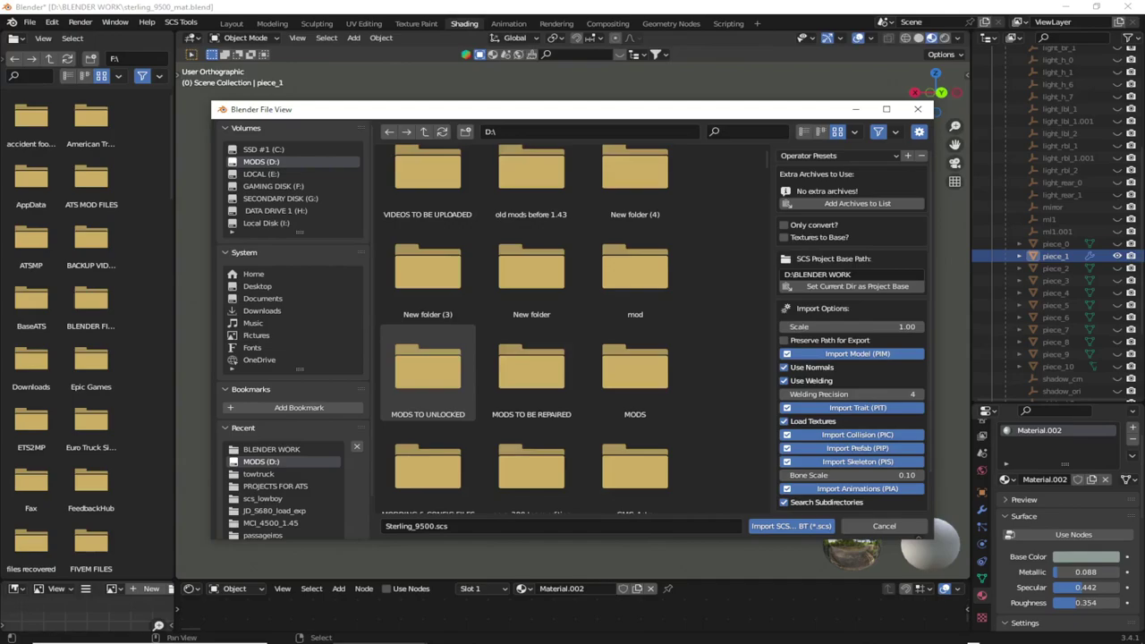
pyautogui.scroll(-4, 531, 295)
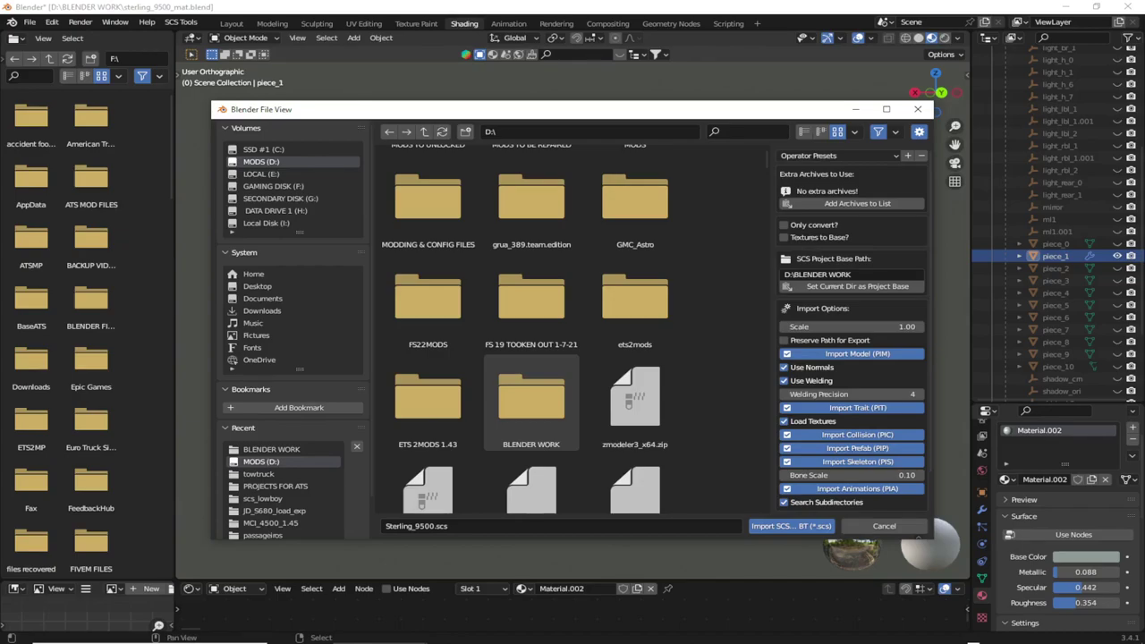
pyautogui.scroll(-2, 530, 402)
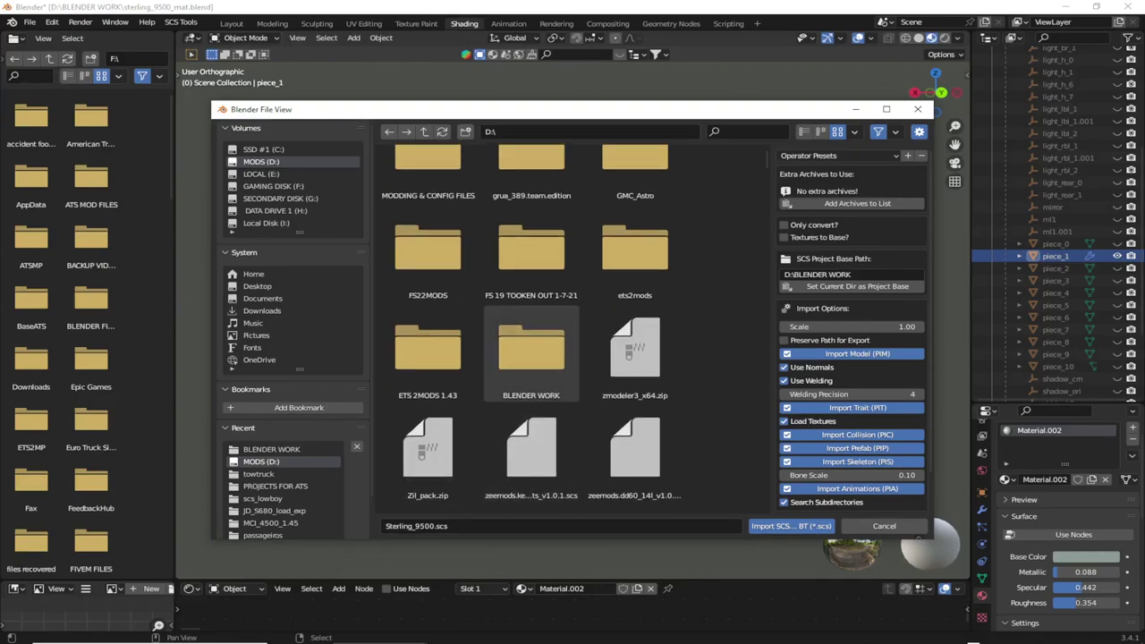
pyautogui.doubleClick(530, 353)
# Select Sterling_9500.scs and load it with Import SCS.
pyautogui.scroll(-4, 530, 304)
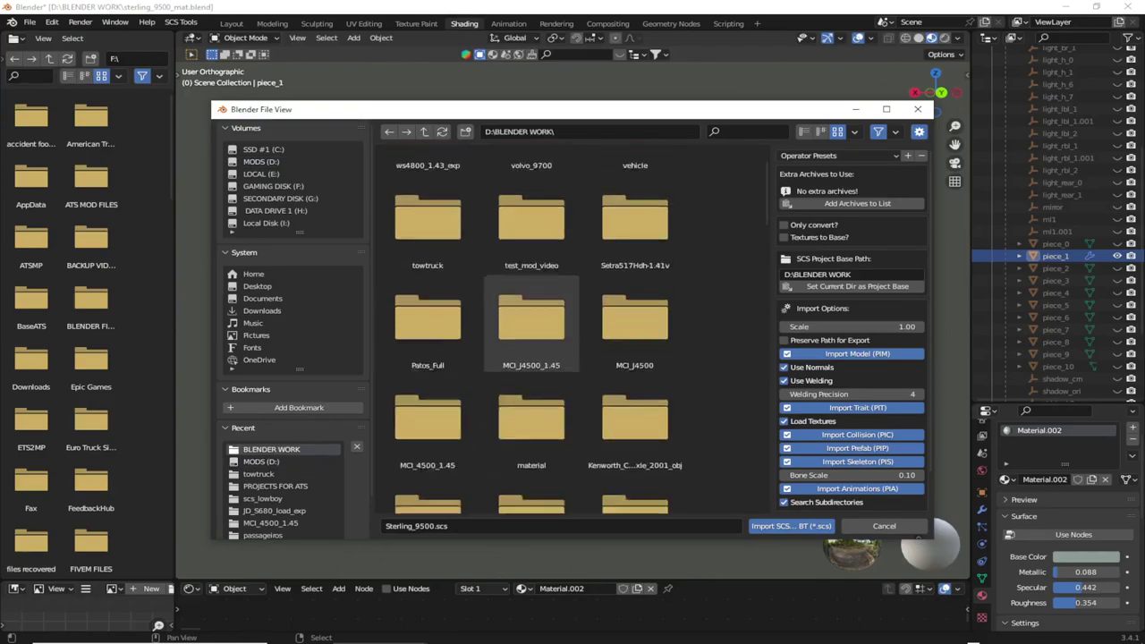
pyautogui.scroll(-5, 581, 340)
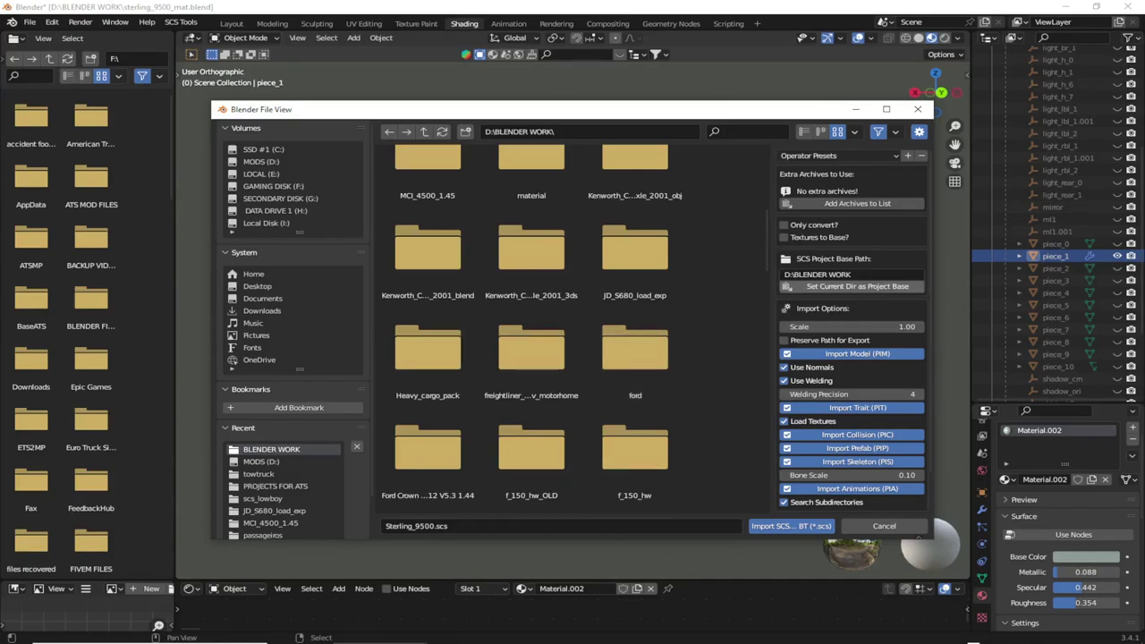
pyautogui.scroll(-12, 635, 358)
pyautogui.scroll(-10, 635, 308)
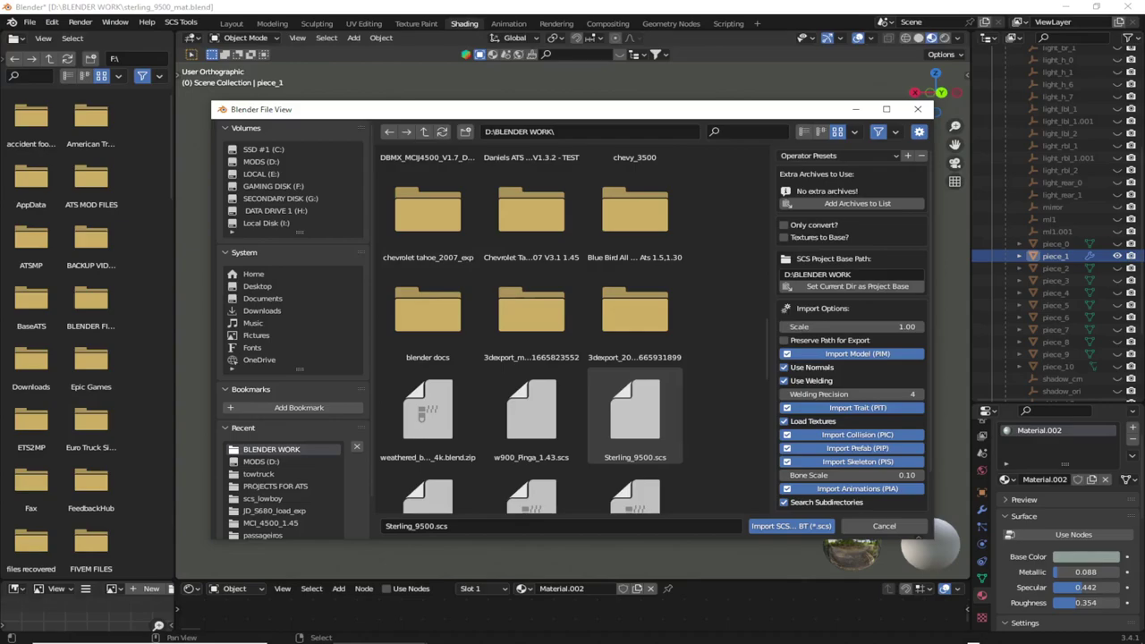
pyautogui.click(635, 412)
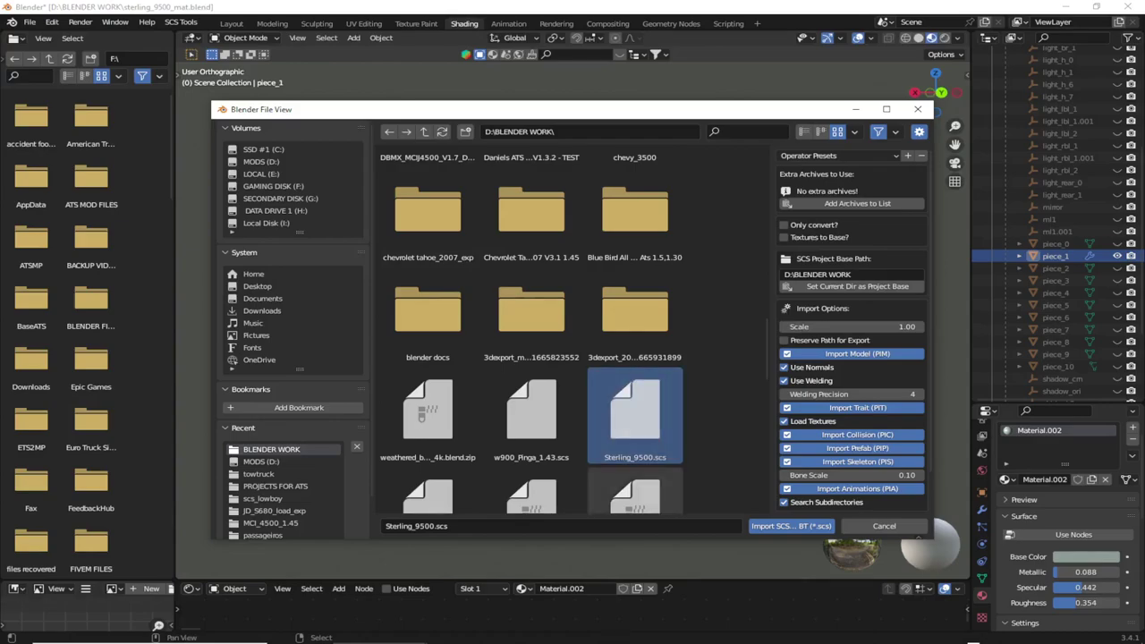
pyautogui.click(791, 526)
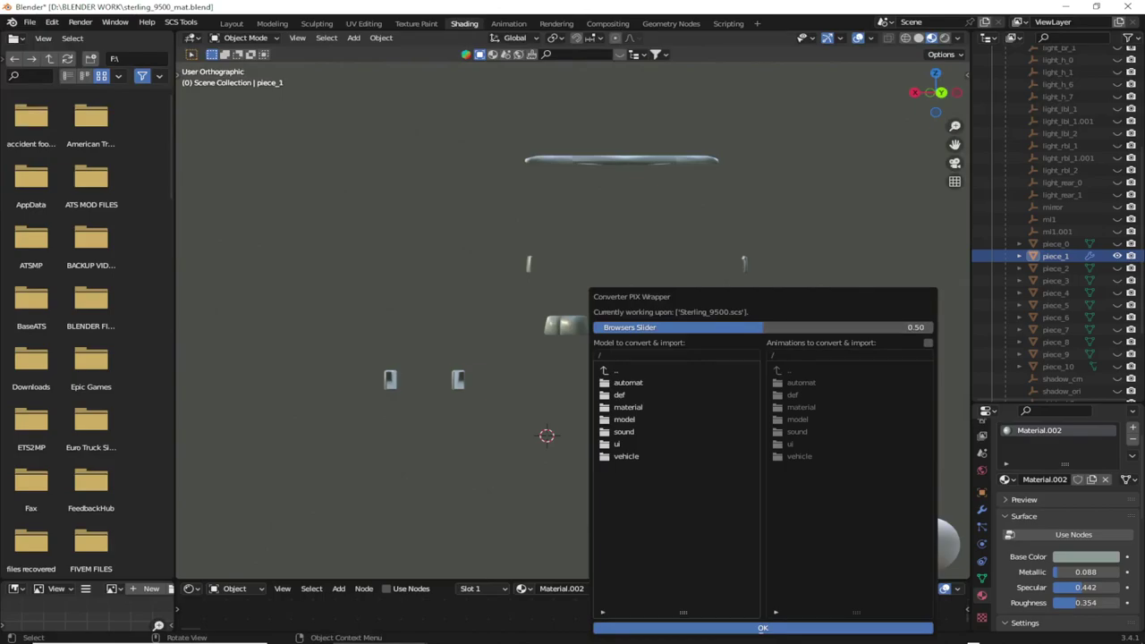
# Inspect the archive's material folder, including its ropes and metal subfolders, then return to root.
pyautogui.doubleClick(628, 407)
pyautogui.doubleClick(626, 431)
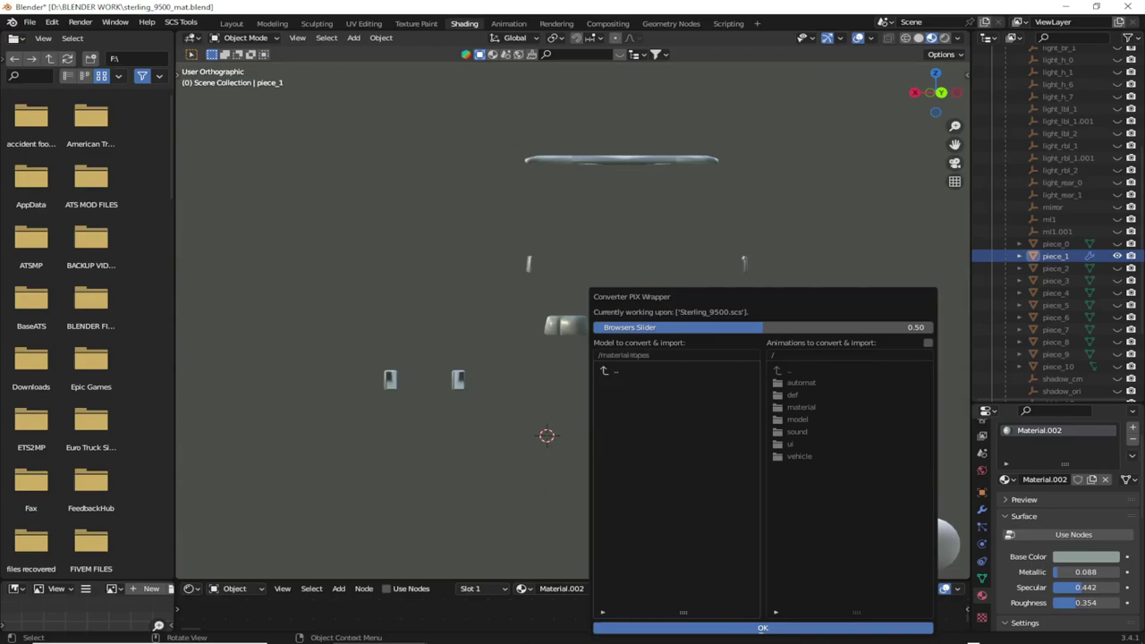
pyautogui.doubleClick(615, 370)
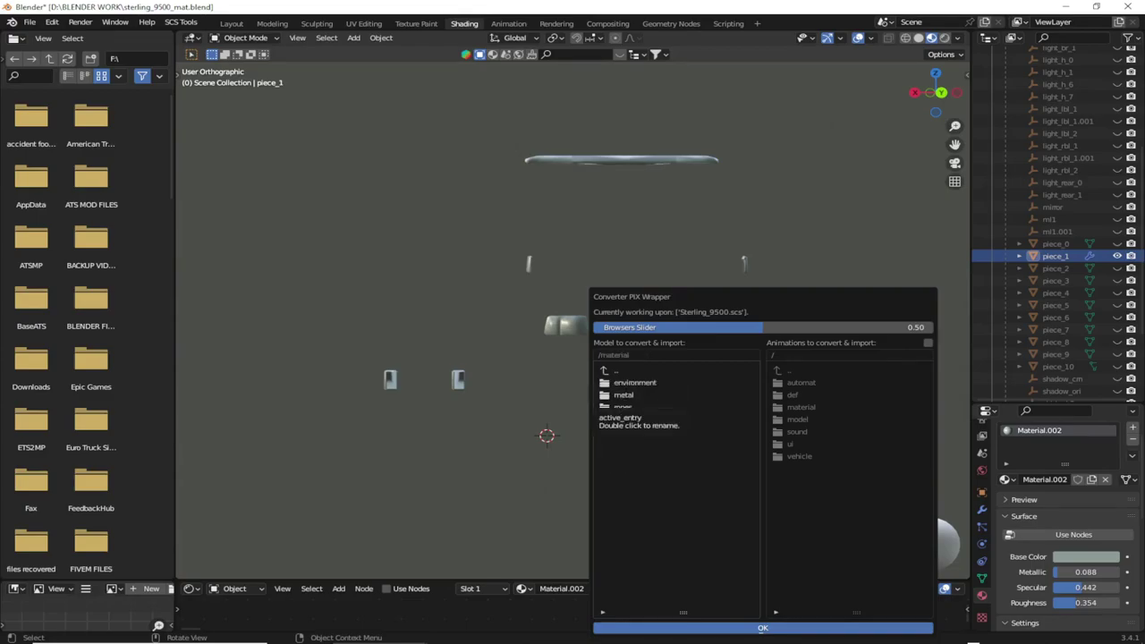
pyautogui.doubleClick(623, 394)
pyautogui.doubleClick(615, 370)
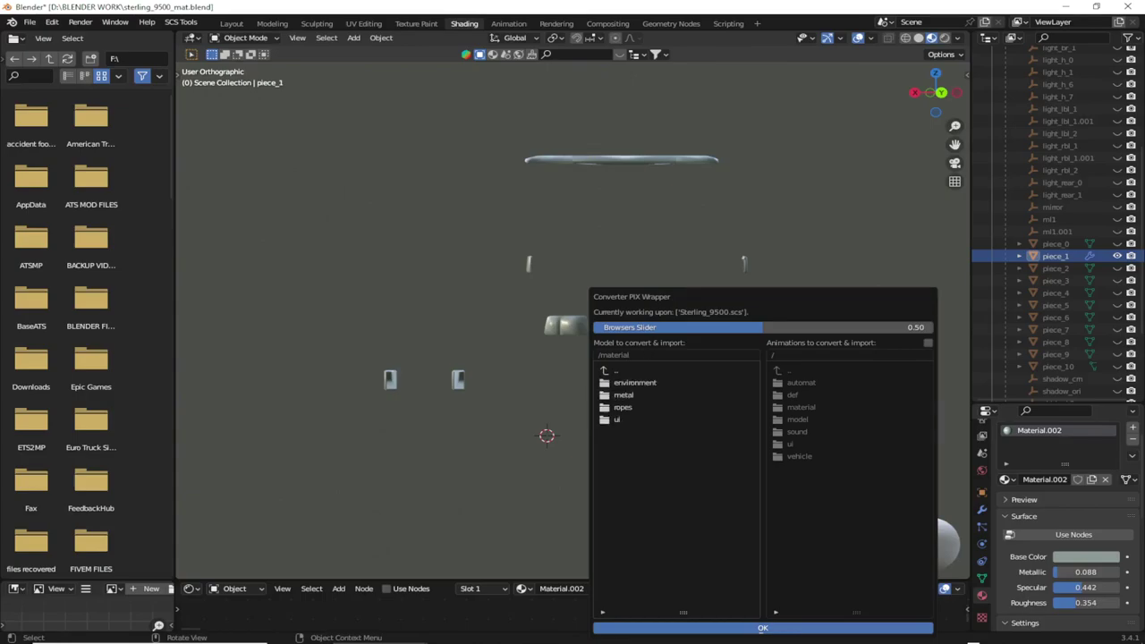
pyautogui.doubleClick(616, 370)
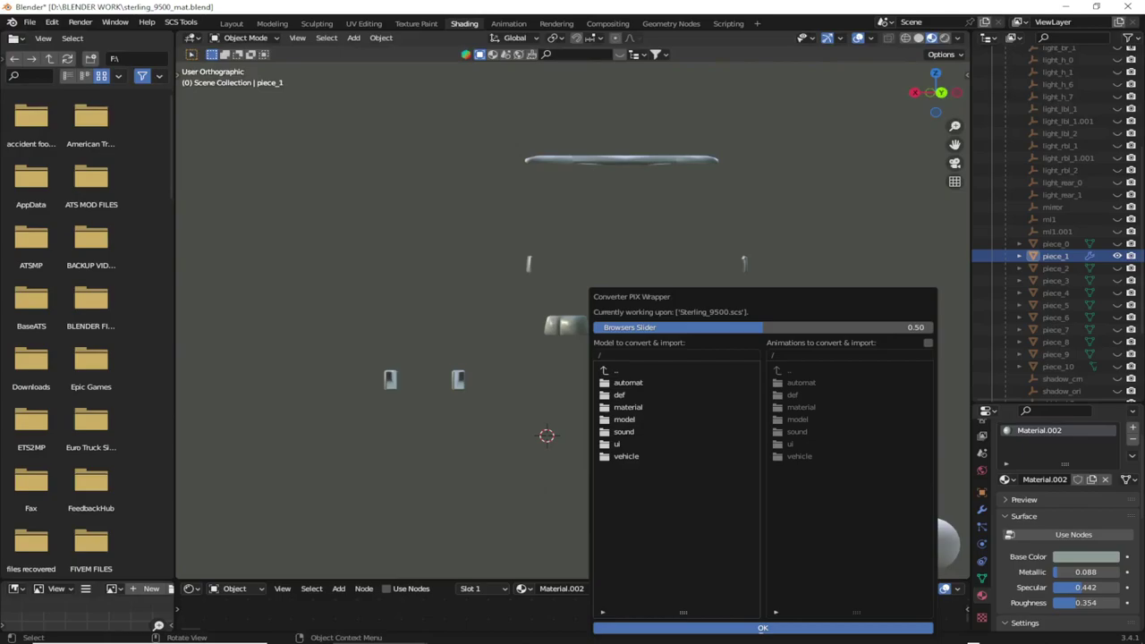
# Open vehicle\truck\sterling_9500 to view its model files, then go back up to root.
pyautogui.doubleClick(625, 456)
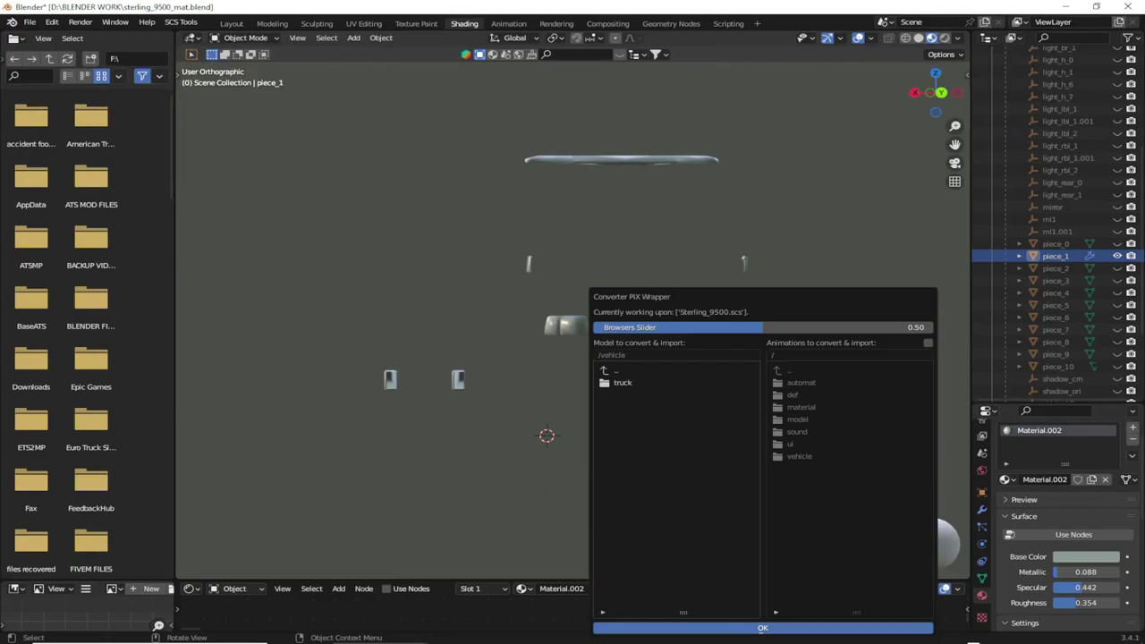
pyautogui.doubleClick(622, 382)
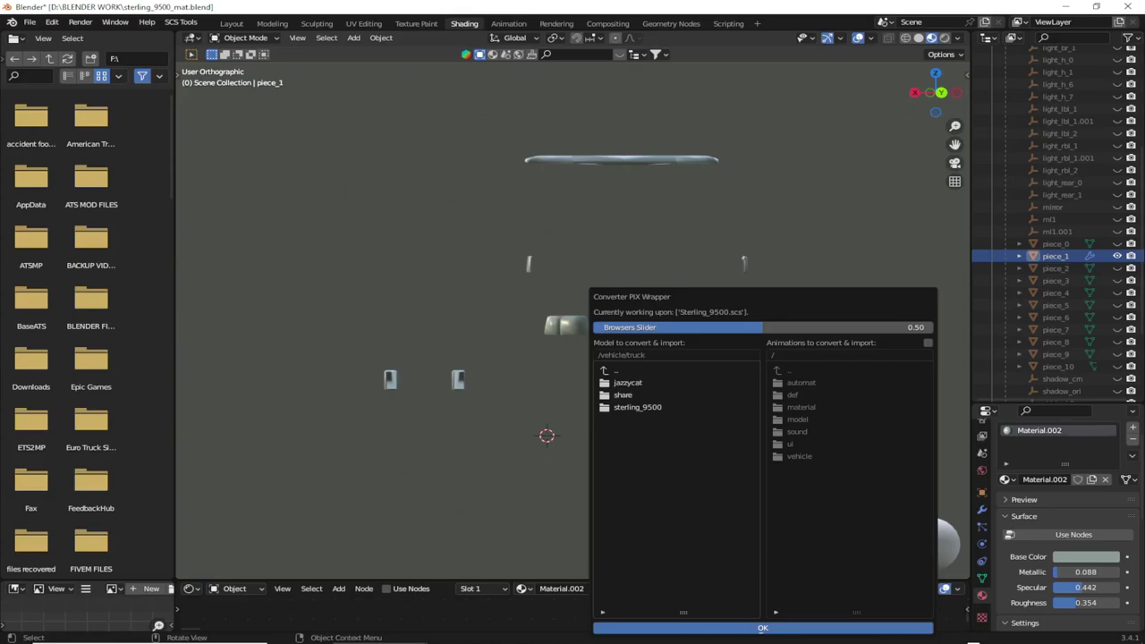
pyautogui.click(637, 407)
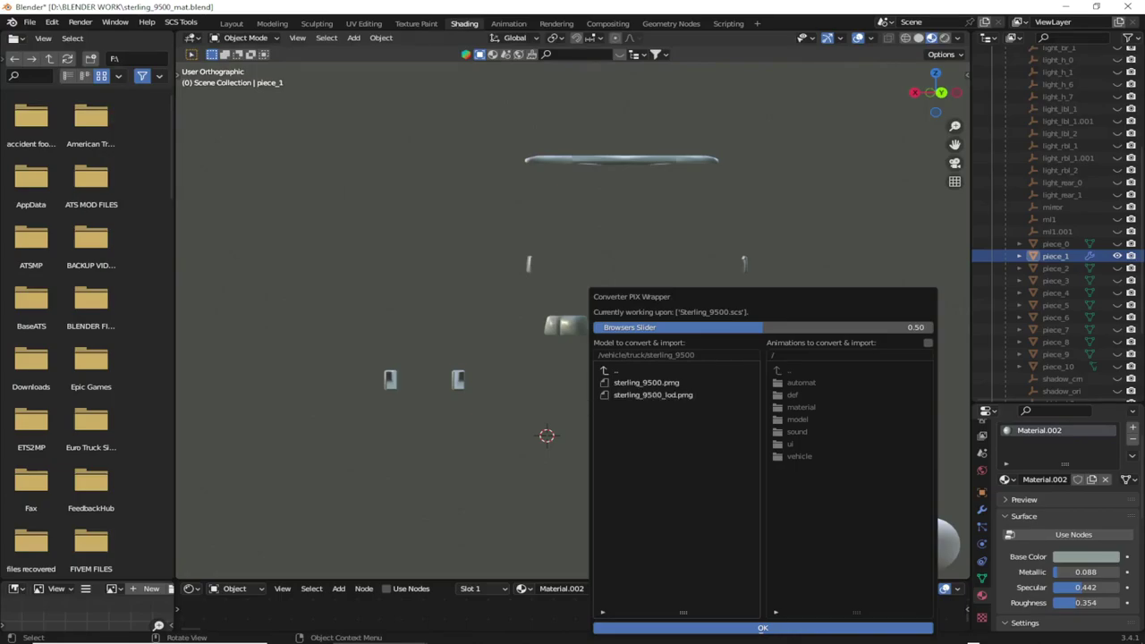
pyautogui.click(616, 371)
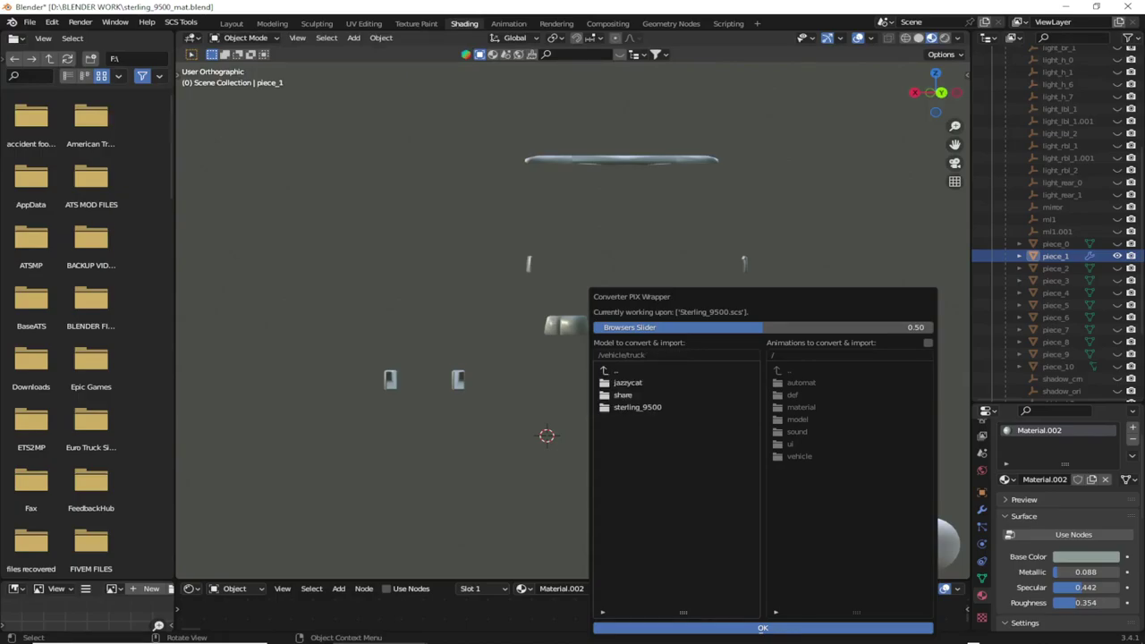
pyautogui.click(615, 370)
pyautogui.click(616, 371)
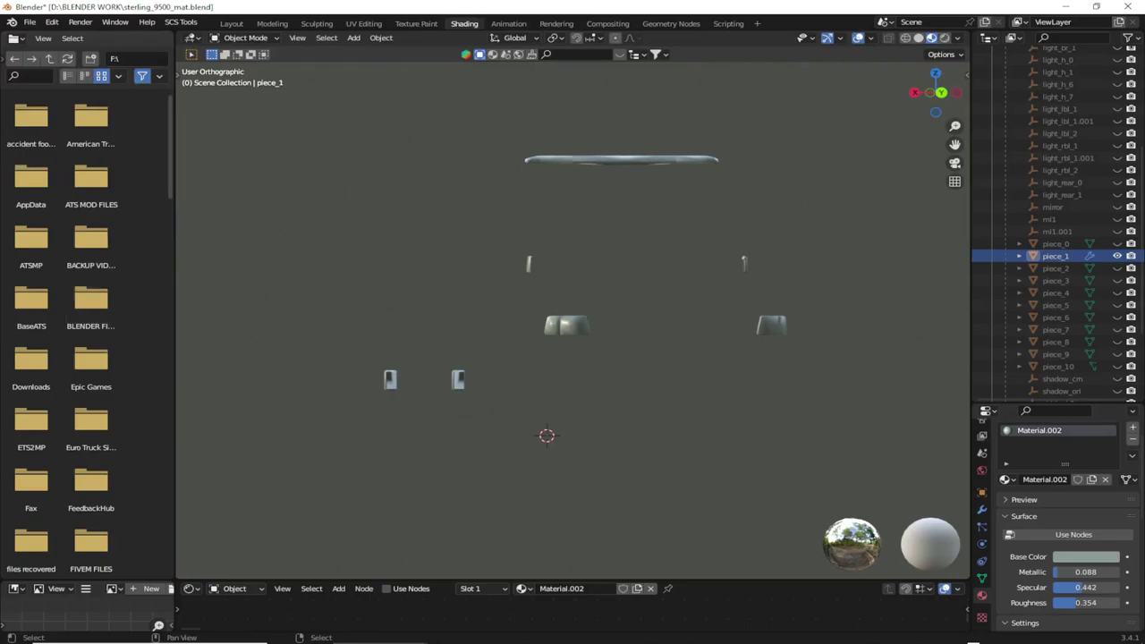
# Widen the folder panel and reopen the SCS Models - ConverterPIX & BT import browser.
pyautogui.moveTo(175, 313); pyautogui.dragTo(404, 313)
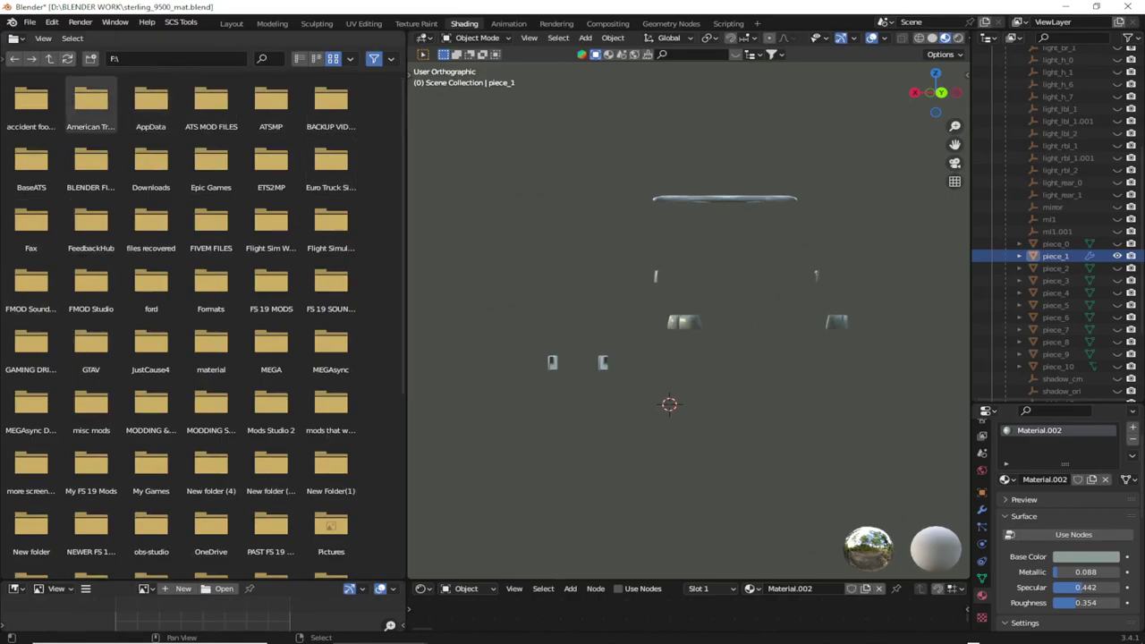
pyautogui.click(29, 21)
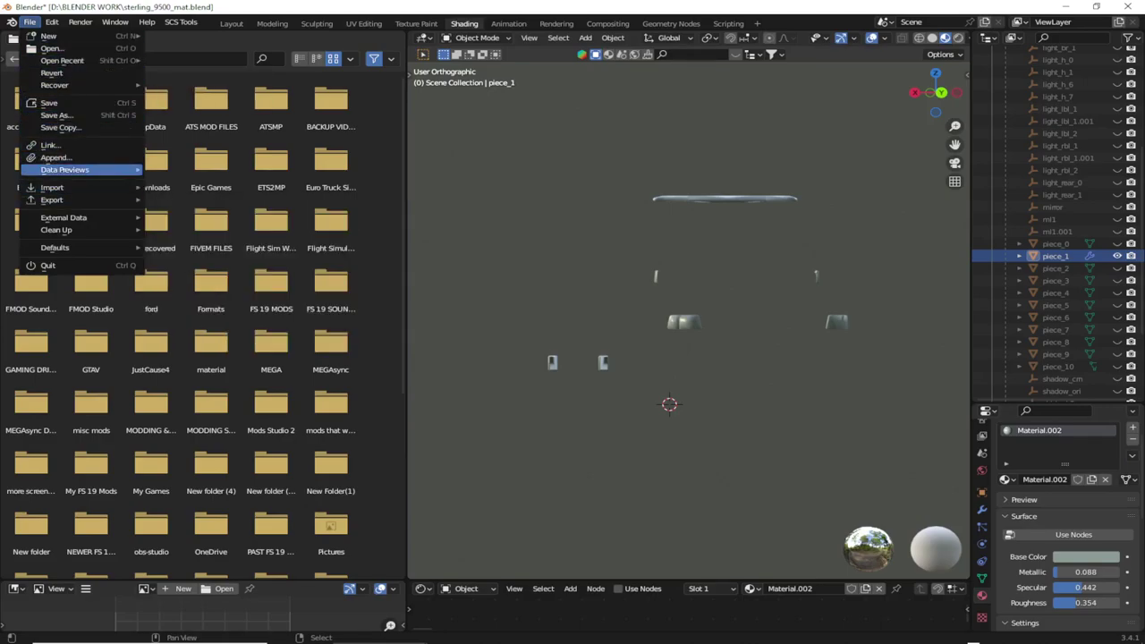
pyautogui.moveTo(65, 169)
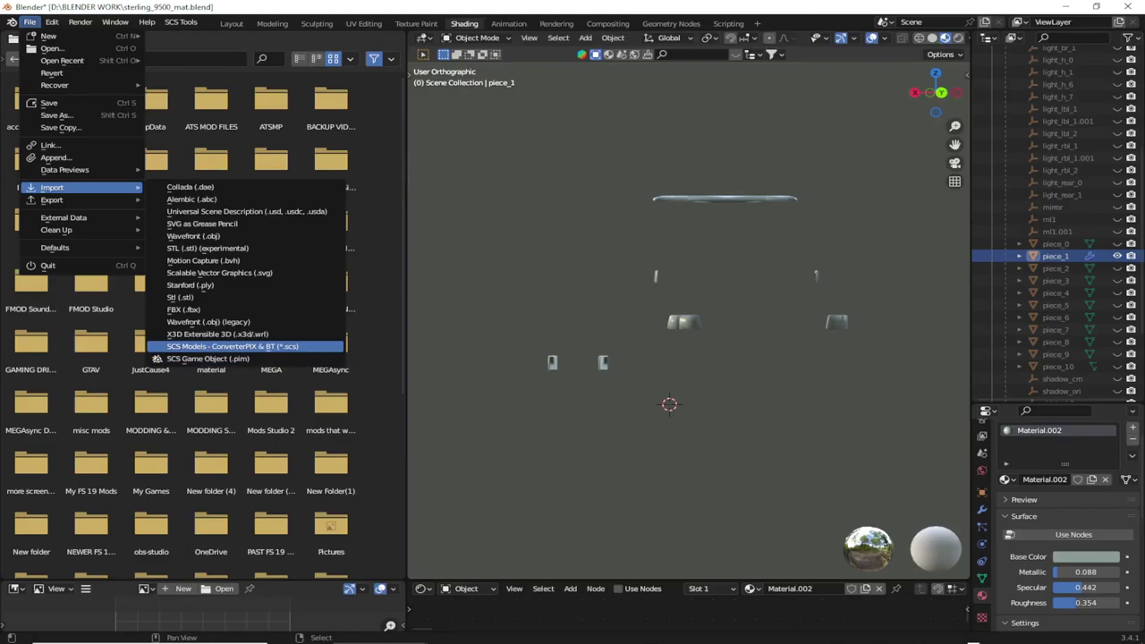
pyautogui.click(224, 346)
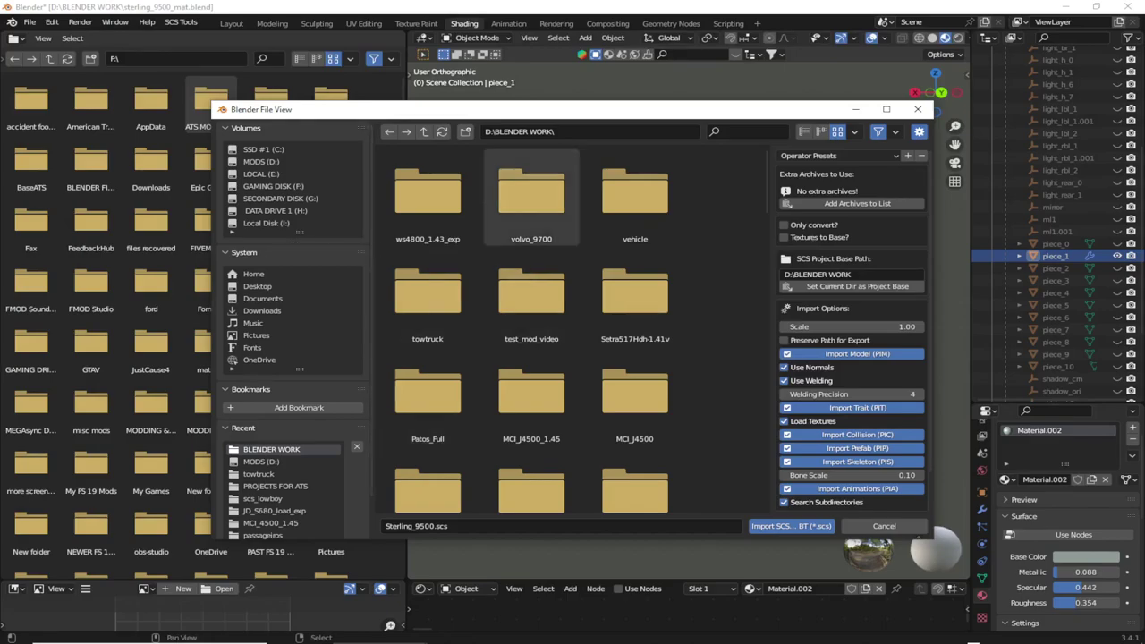
# Search the BLENDER WORK folders for 'aTS BASE', then switch the browser to the GAMING DISK (F:) drive.
pyautogui.scroll(-1, 531, 385)
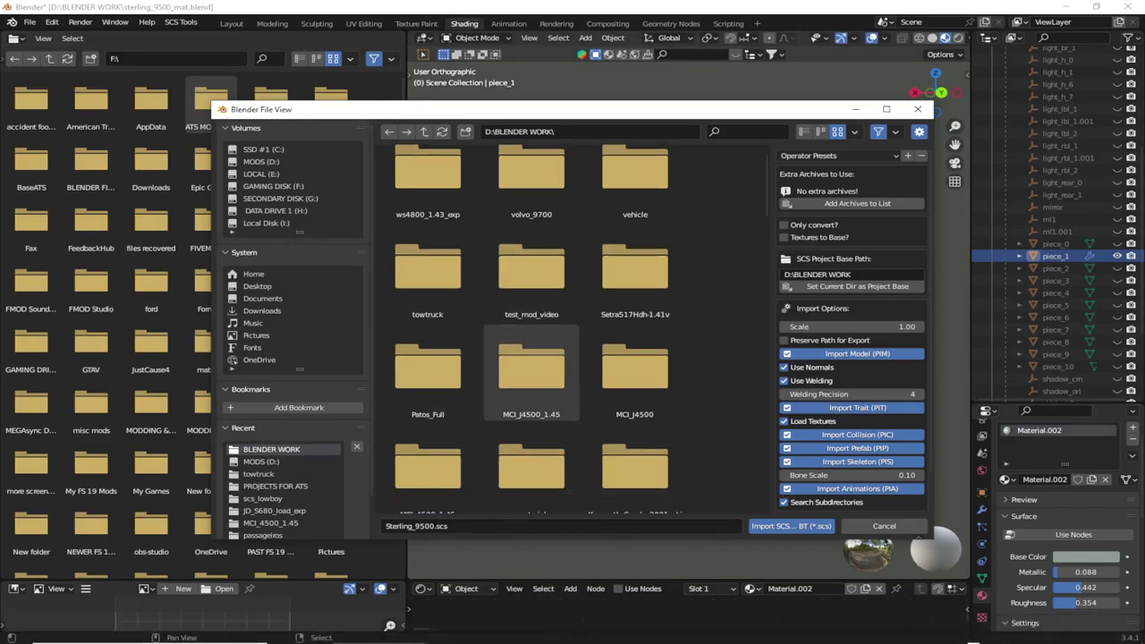
pyautogui.scroll(-2, 531, 384)
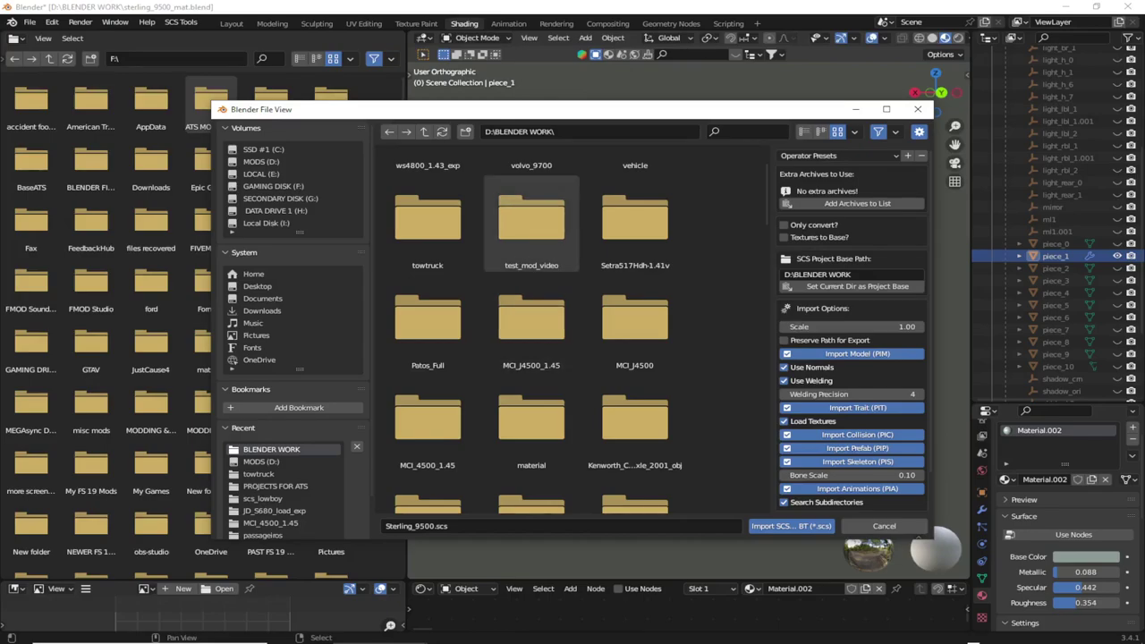
pyautogui.scroll(-2, 531, 224)
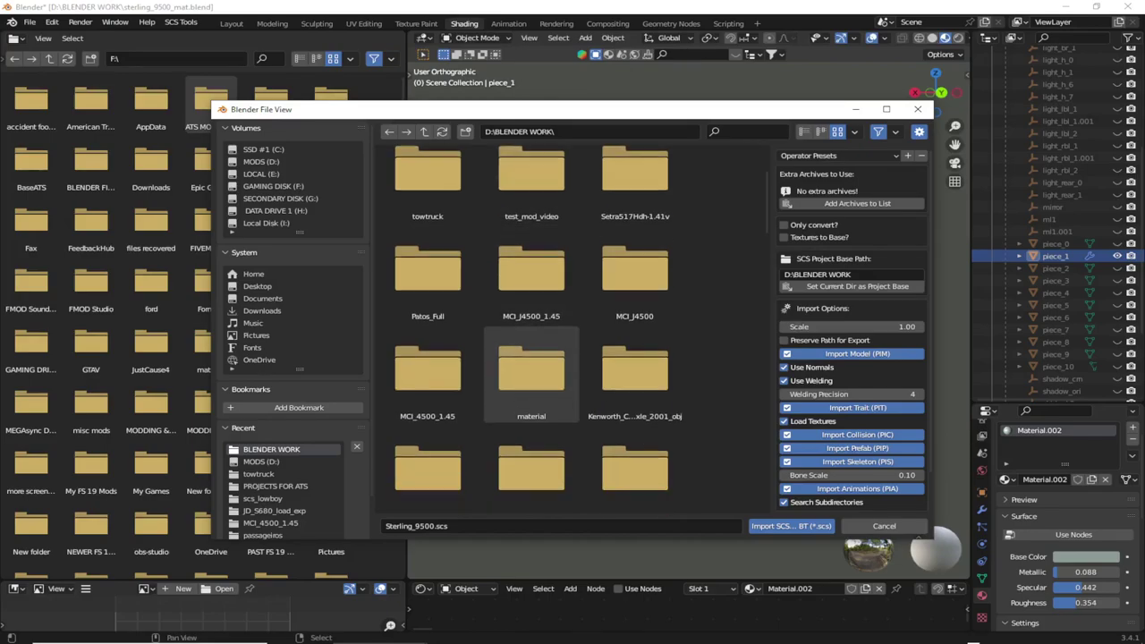
pyautogui.scroll(-2, 531, 353)
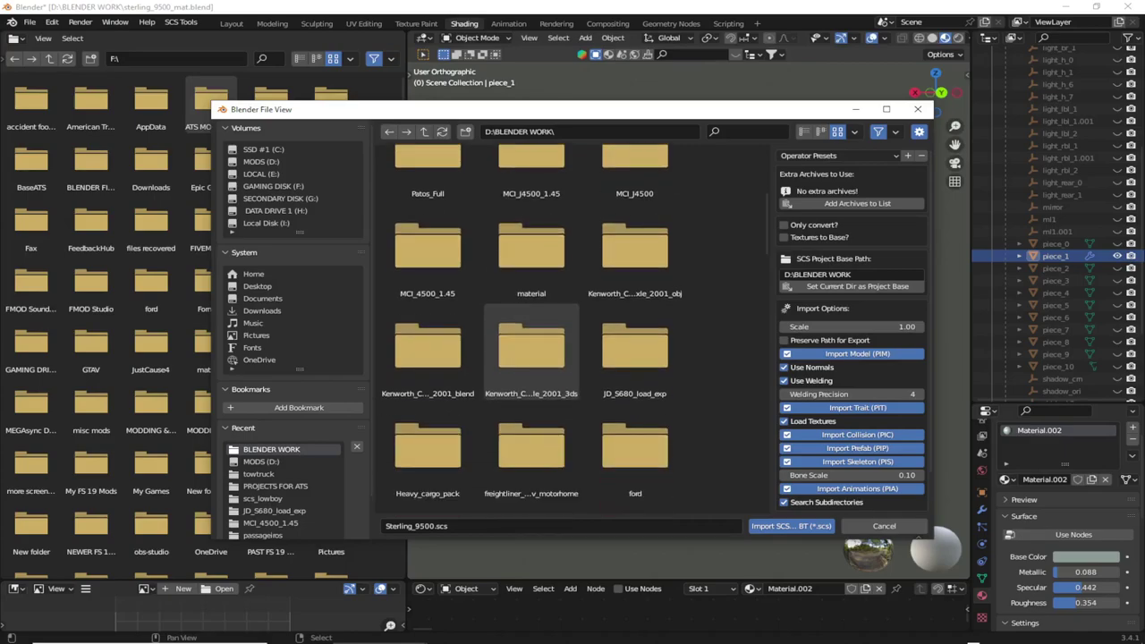
pyautogui.scroll(-4, 532, 354)
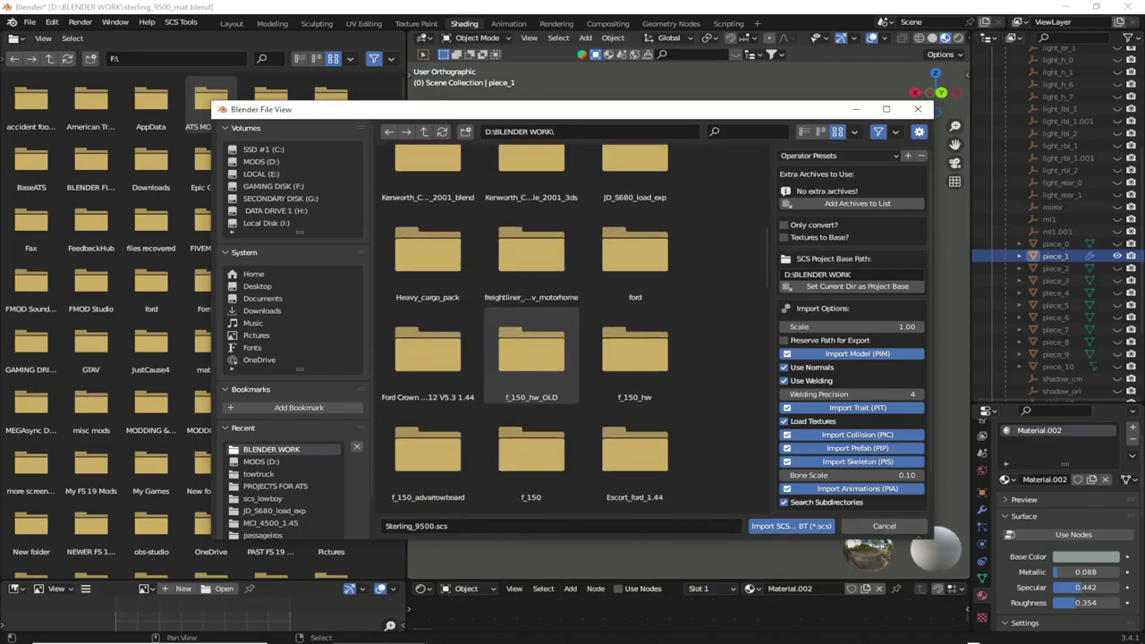
pyautogui.scroll(-3, 531, 353)
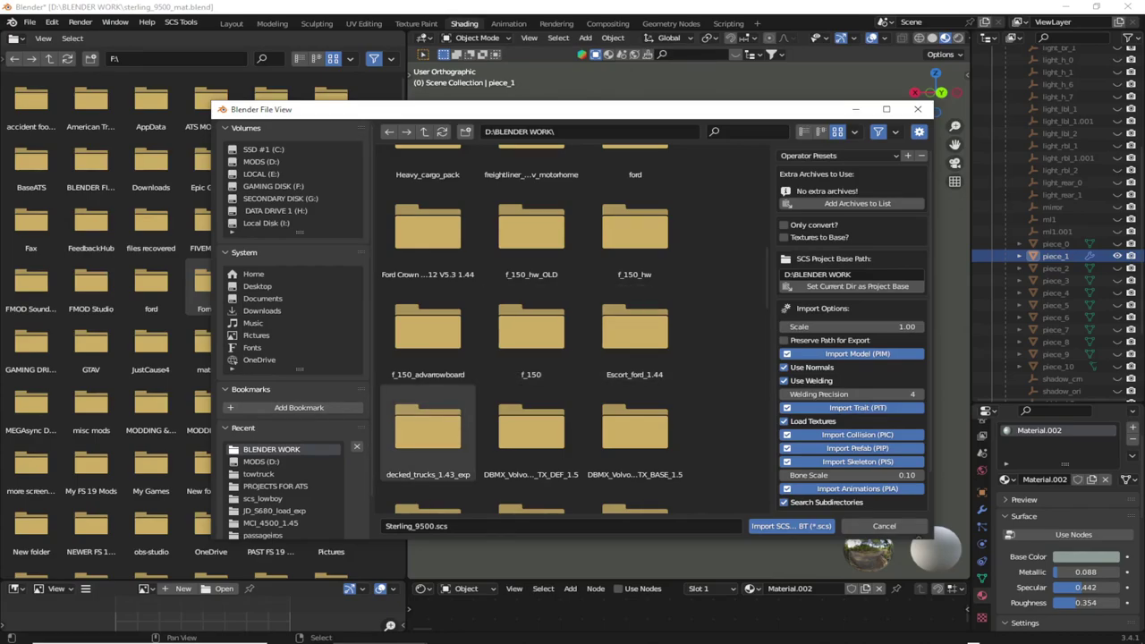
pyautogui.scroll(5, 631, 330)
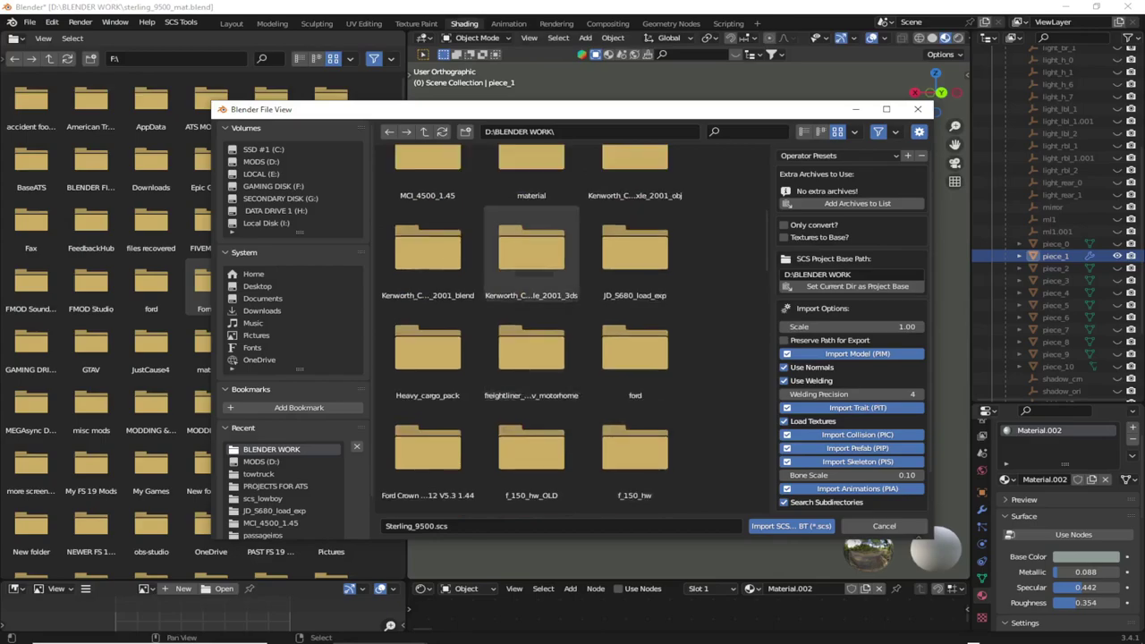
pyautogui.scroll(6, 429, 304)
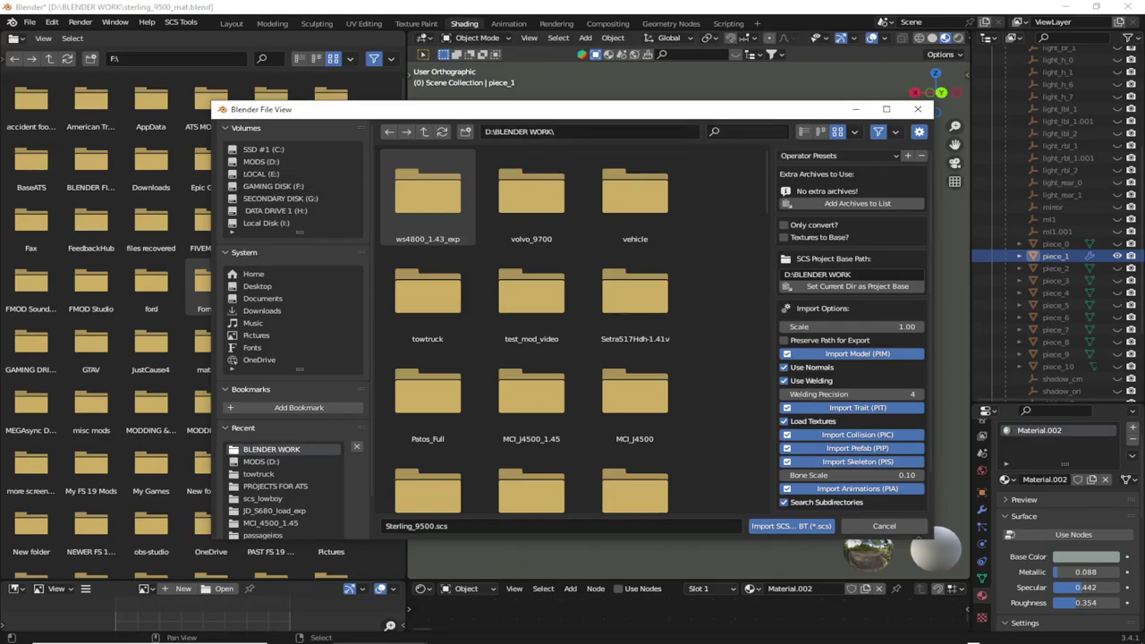
pyautogui.click(752, 131)
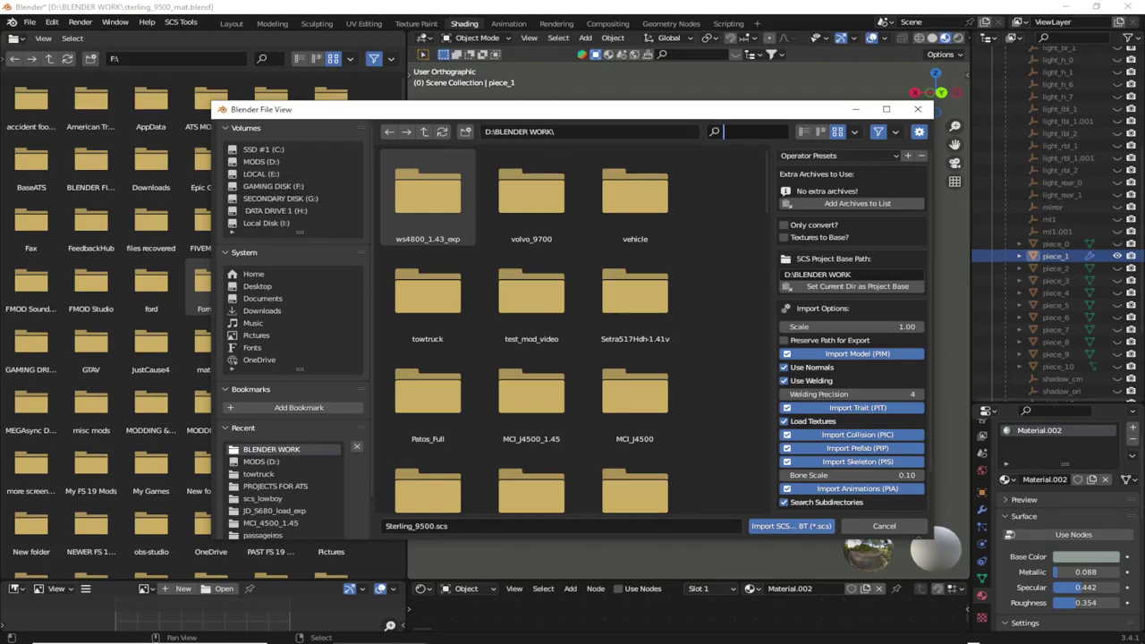
pyautogui.write('aTS')
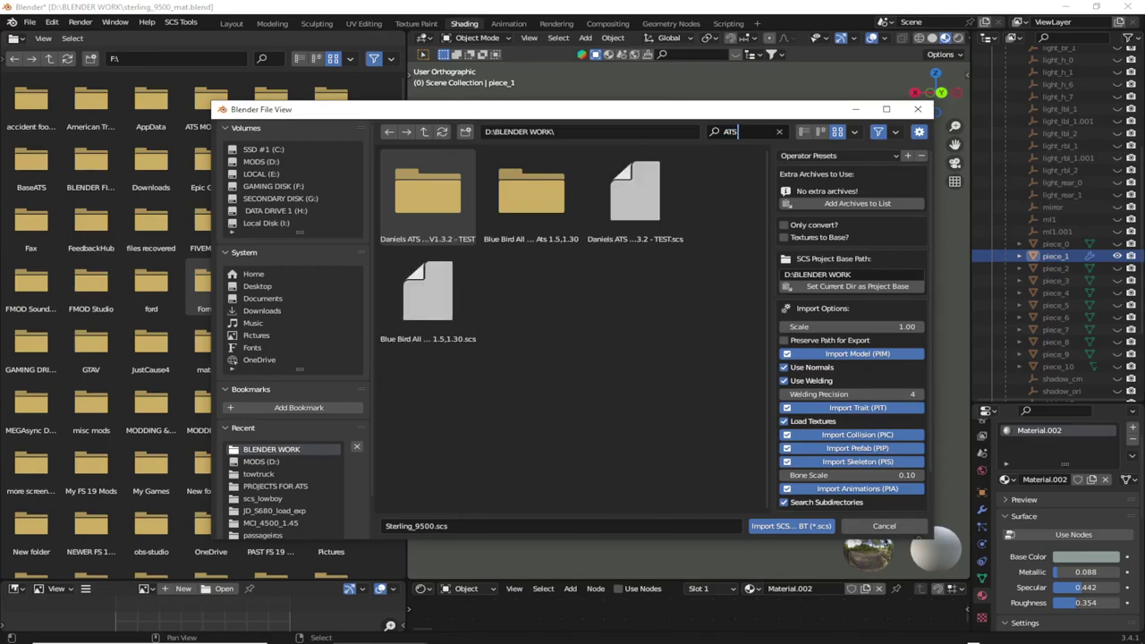
pyautogui.write(' BAS')
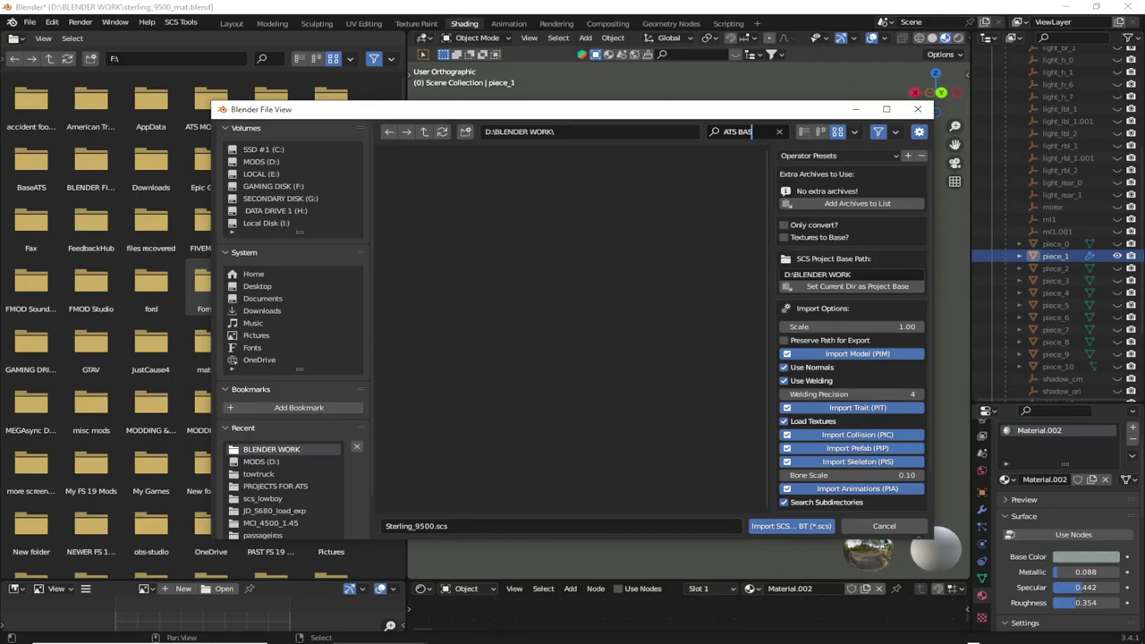
pyautogui.write('E')
pyautogui.click(273, 186)
pyautogui.hotkey('ctrl', 'f')
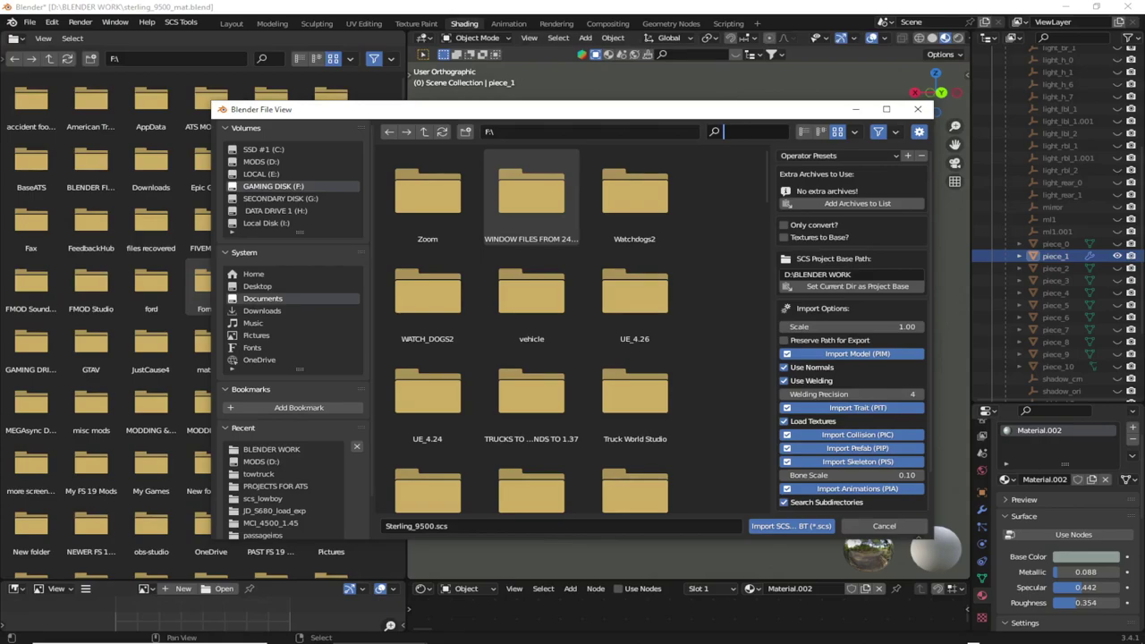
# Filter for 'ATS', enter the F:\BaseATS folder, and clear the name filter.
pyautogui.write('ATS')
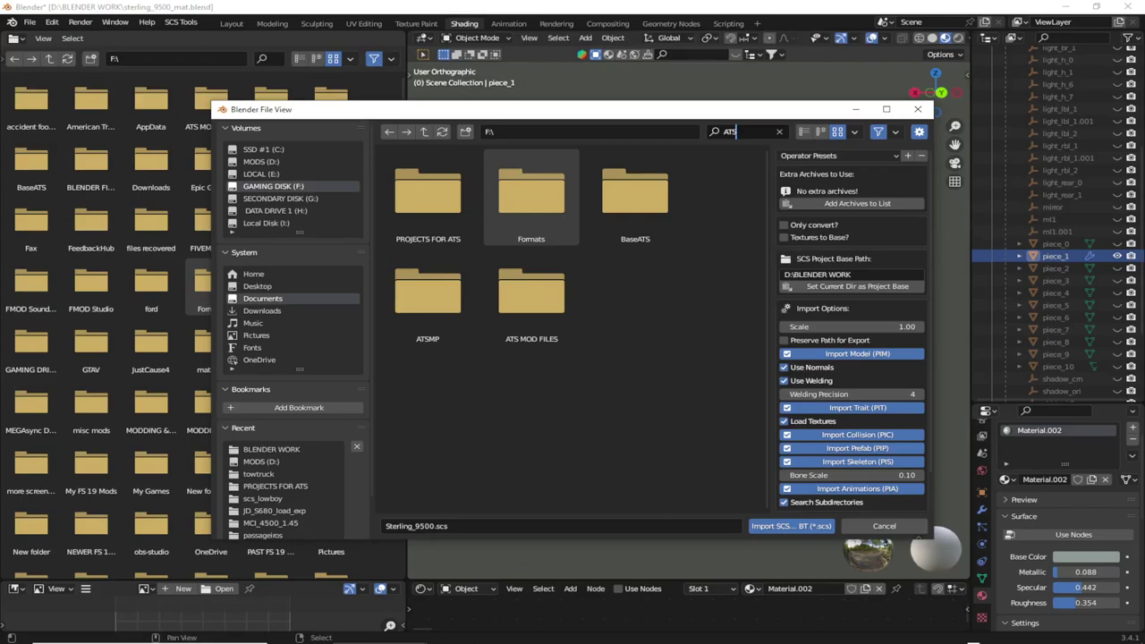
pyautogui.doubleClick(636, 195)
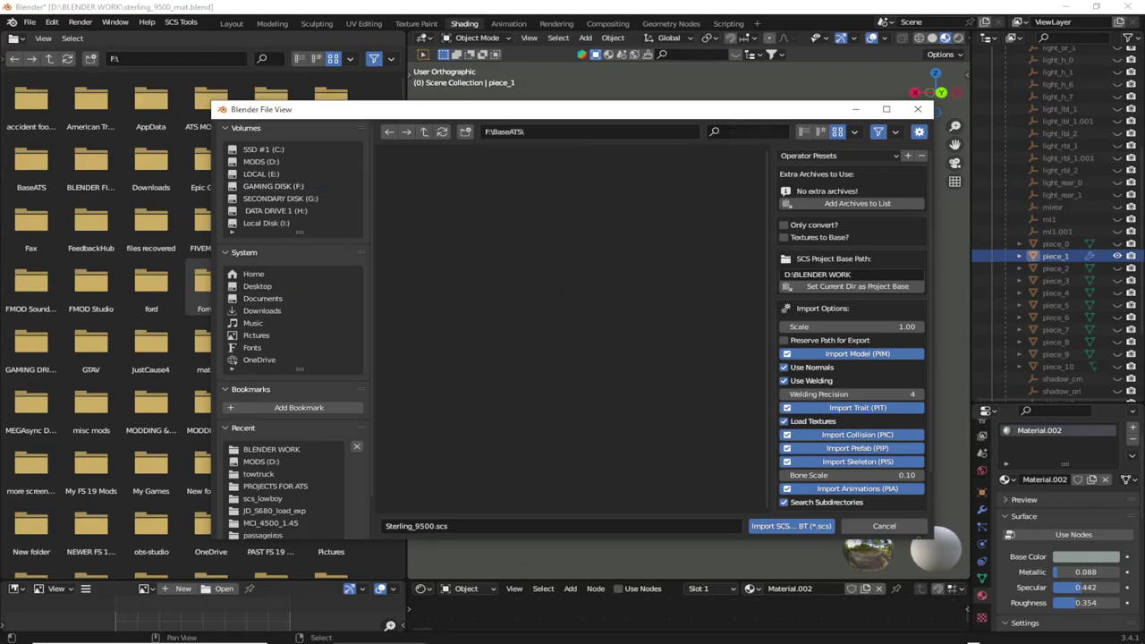
pyautogui.hotkey('ctrl', 'f')
pyautogui.write('ATS')
pyautogui.press('BackSpace')
pyautogui.press('BackSpace')
pyautogui.press('BackSpace')
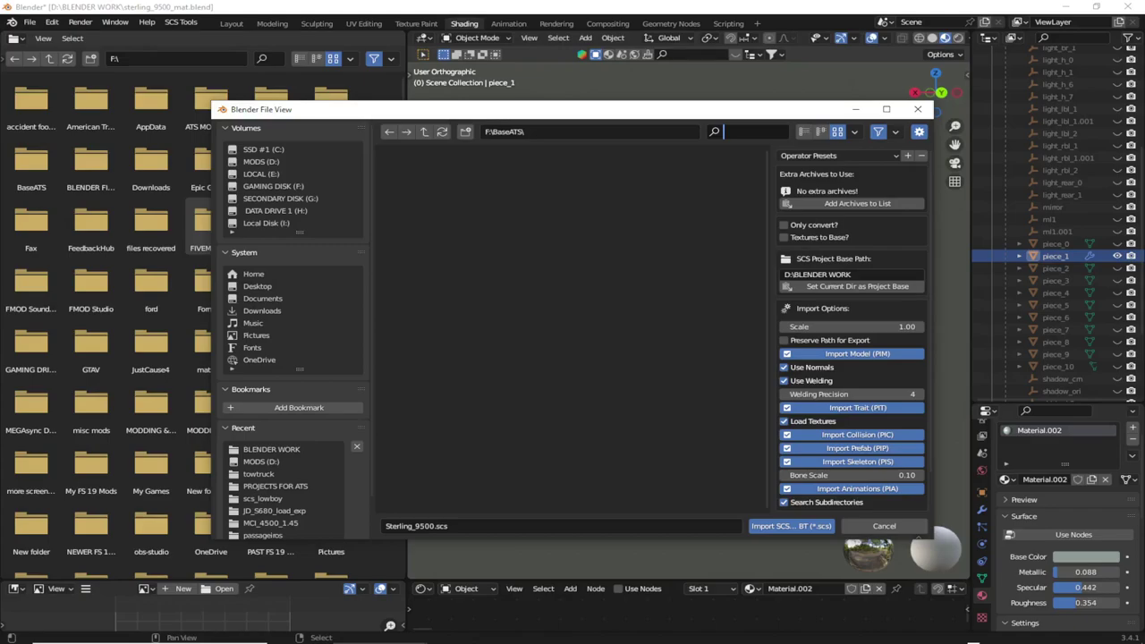
# Switch to the G: drive, filter for 'ATS BASE', and enter the ATS BASE 1.45 folder.
pyautogui.click(280, 199)
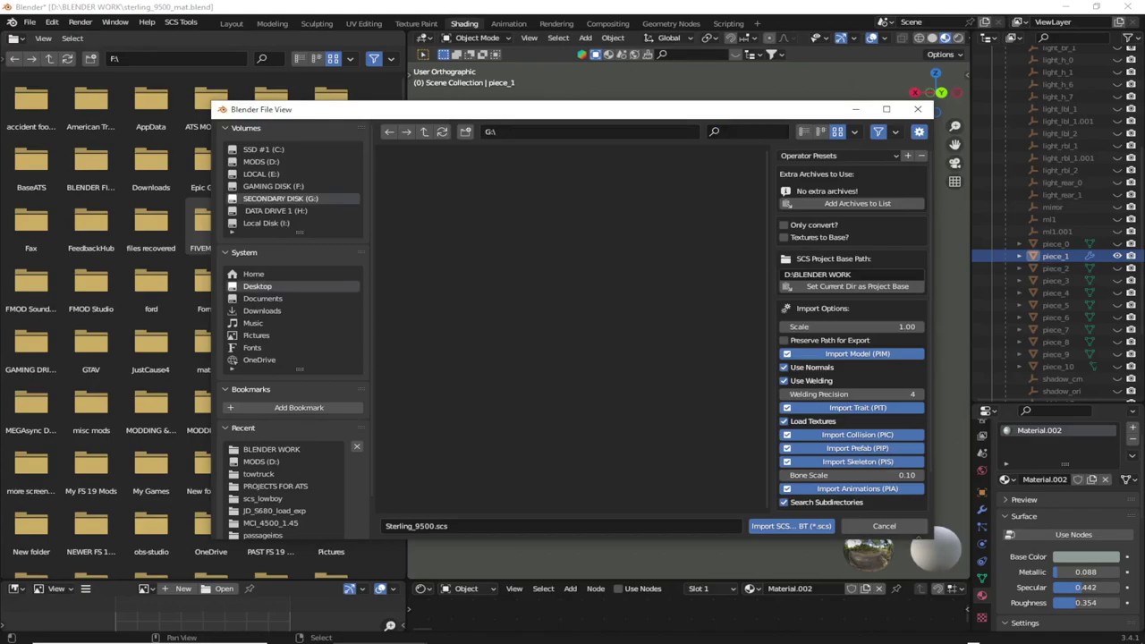
pyautogui.hotkey('ctrl', 'f')
pyautogui.write('ATS BASE')
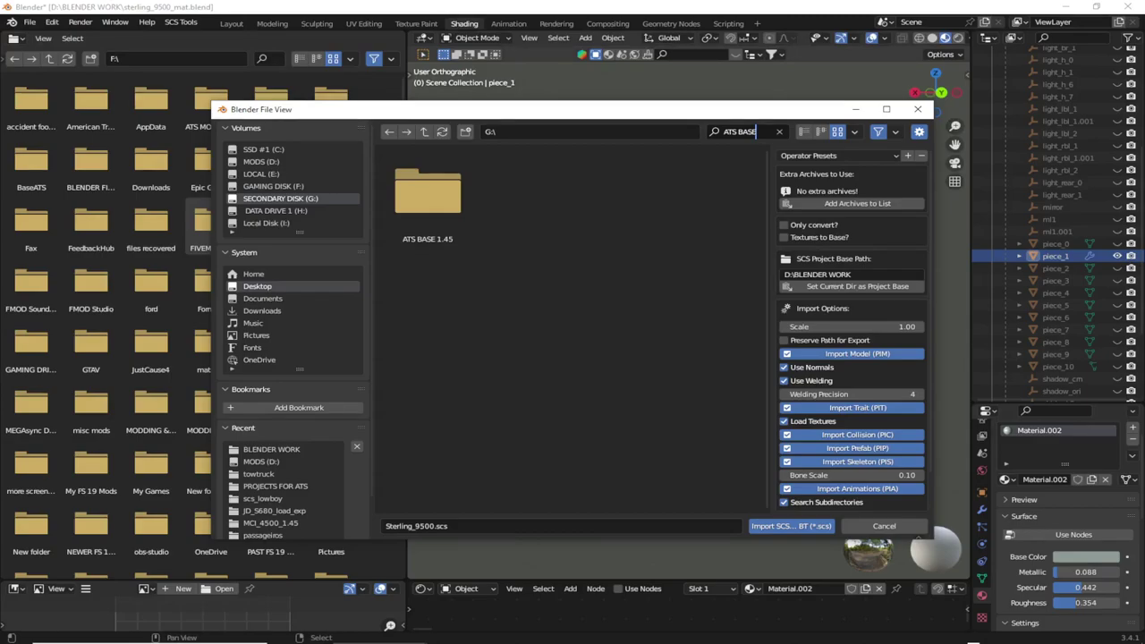
pyautogui.doubleClick(427, 192)
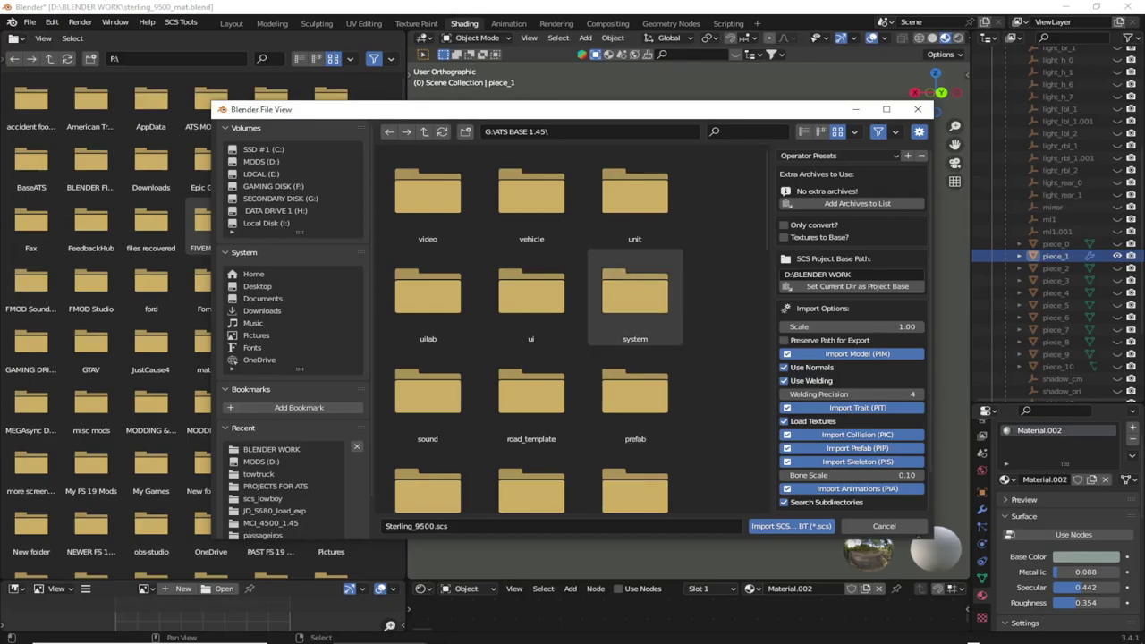
# Look inside the ATS BASE 1.45 model folder, then return to the ATS BASE 1.45 root.
pyautogui.scroll(-4, 635, 322)
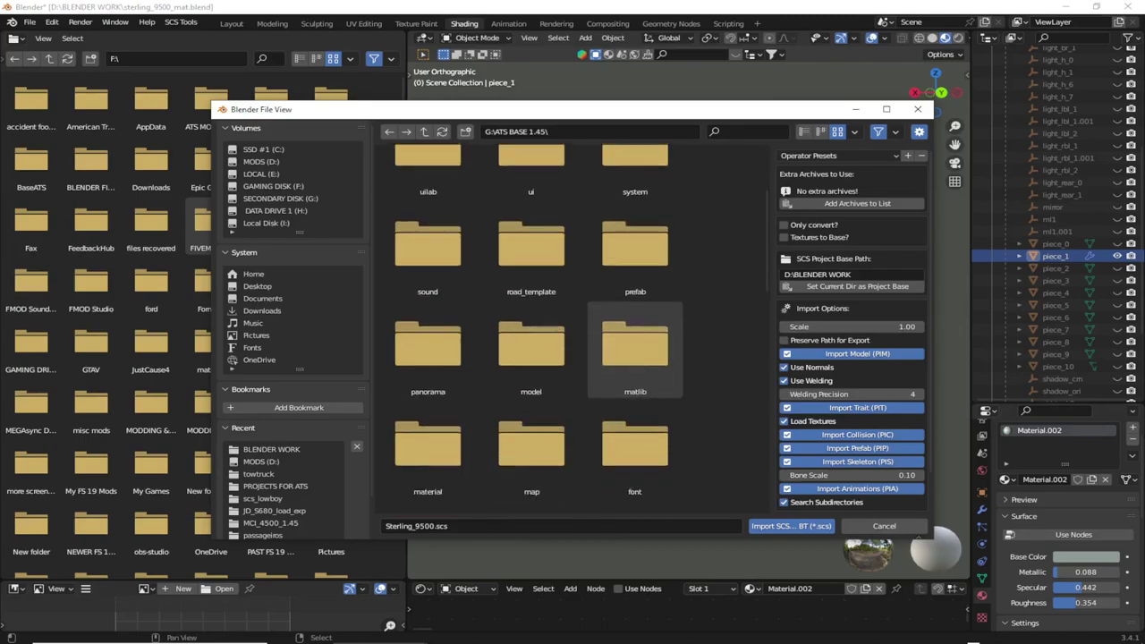
pyautogui.scroll(-1, 635, 322)
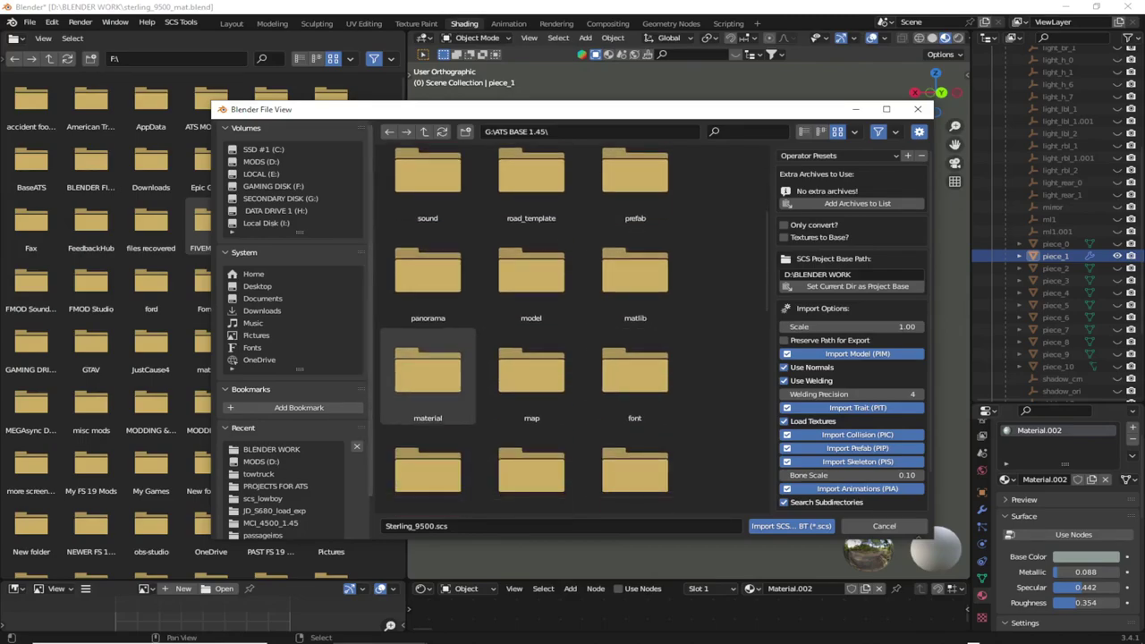
pyautogui.click(531, 273)
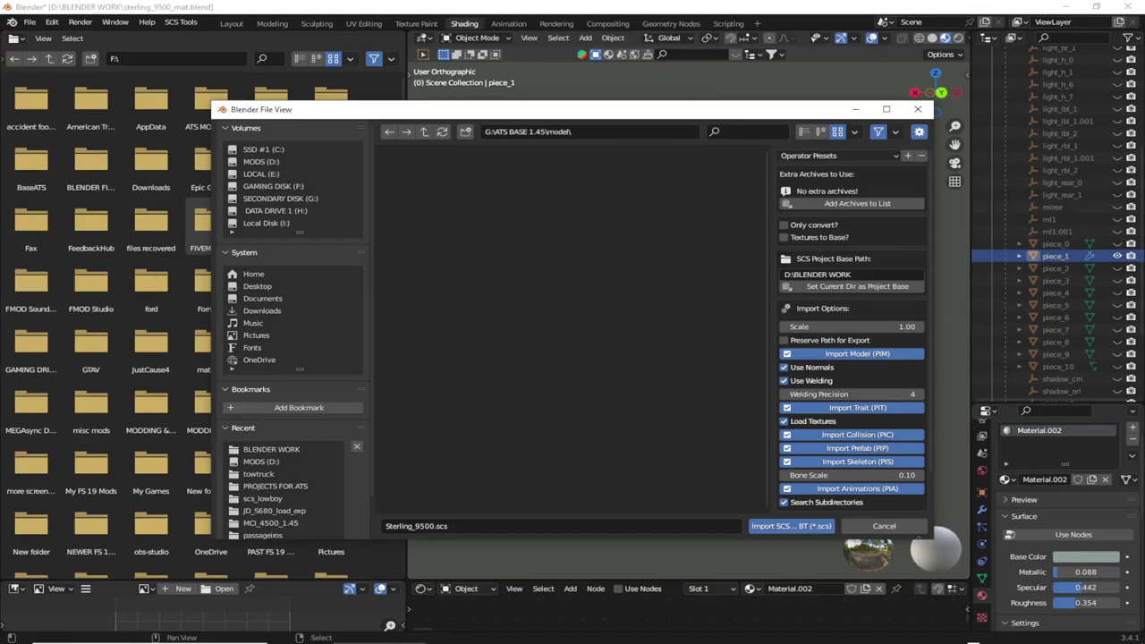
pyautogui.scroll(-5, 635, 393)
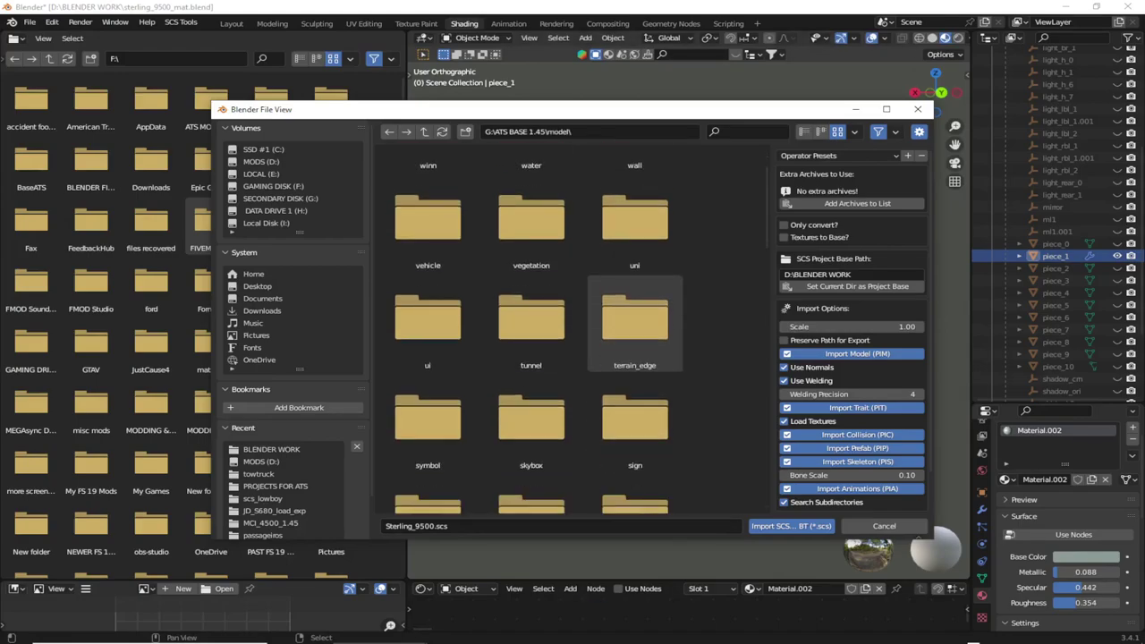
pyautogui.scroll(-2, 635, 376)
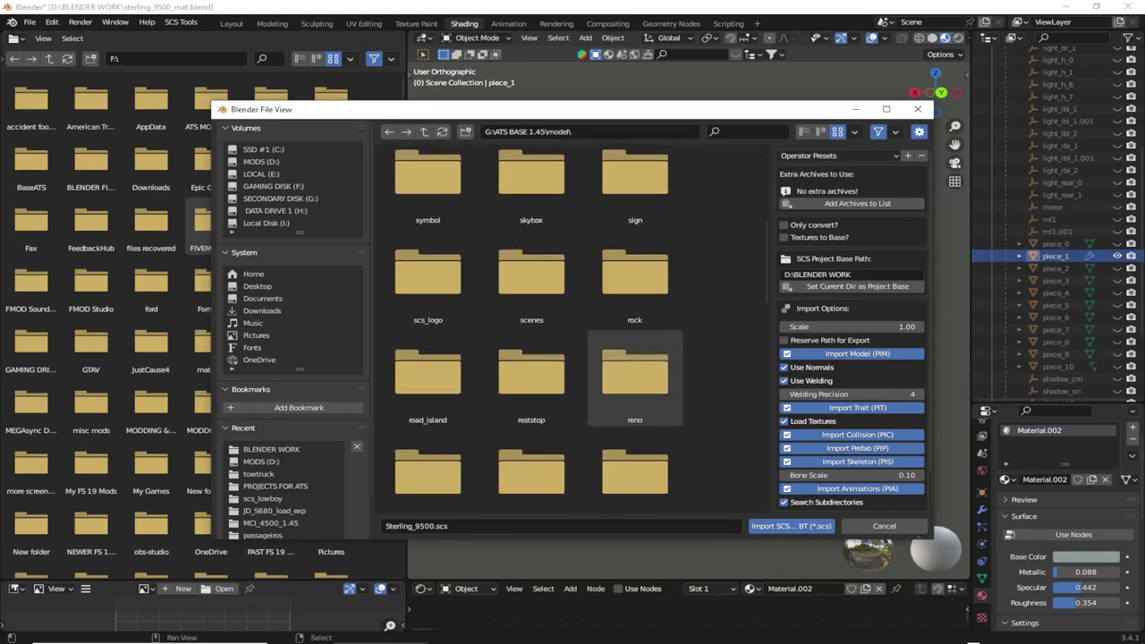
pyautogui.scroll(5, 635, 376)
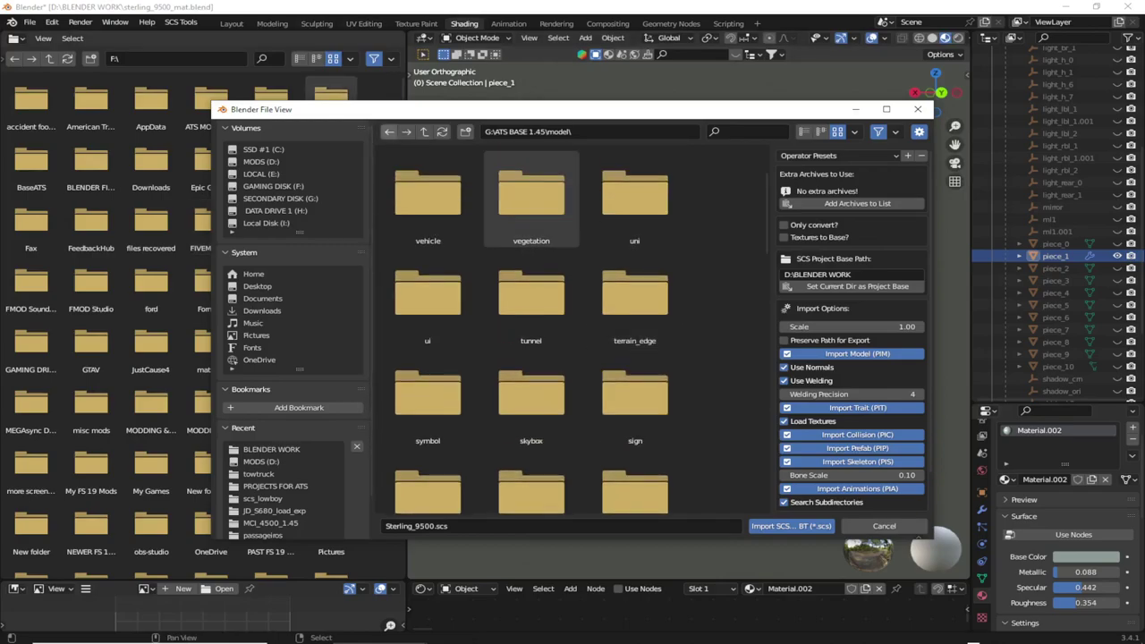
pyautogui.press('BackSpace')
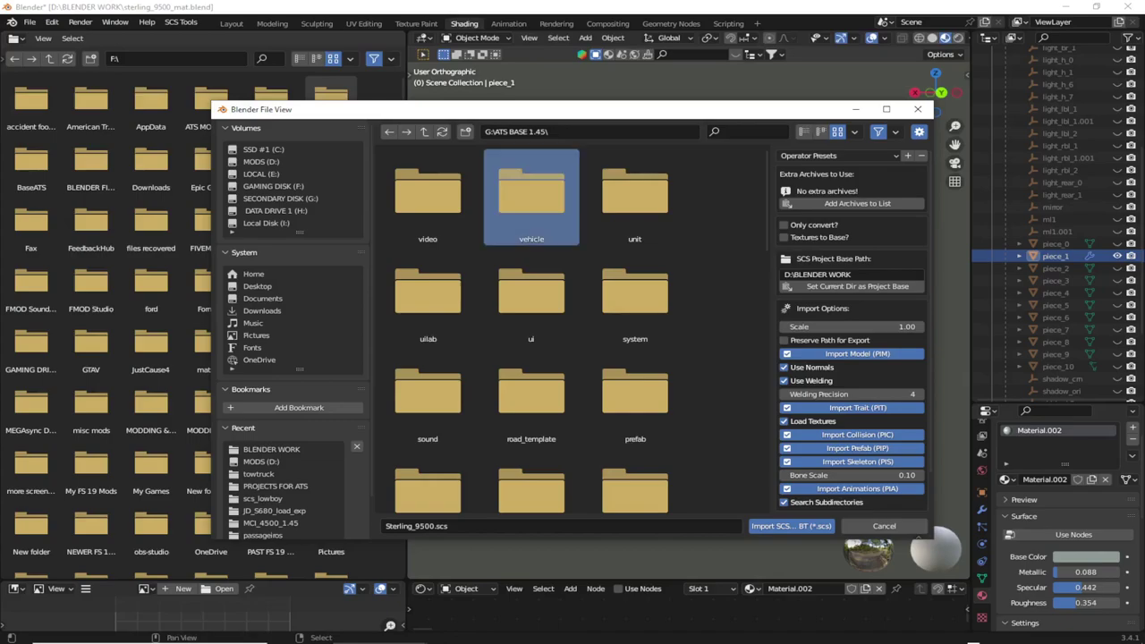
# Browse vehicle\truck and scroll through the list of truck folders.
pyautogui.doubleClick(532, 192)
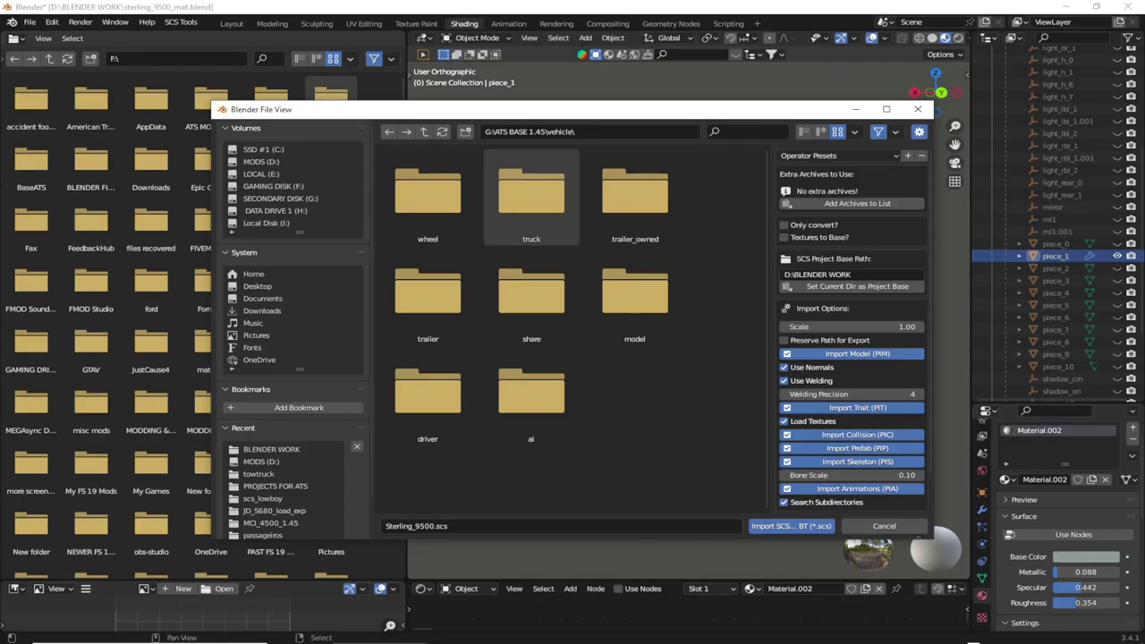
pyautogui.doubleClick(531, 197)
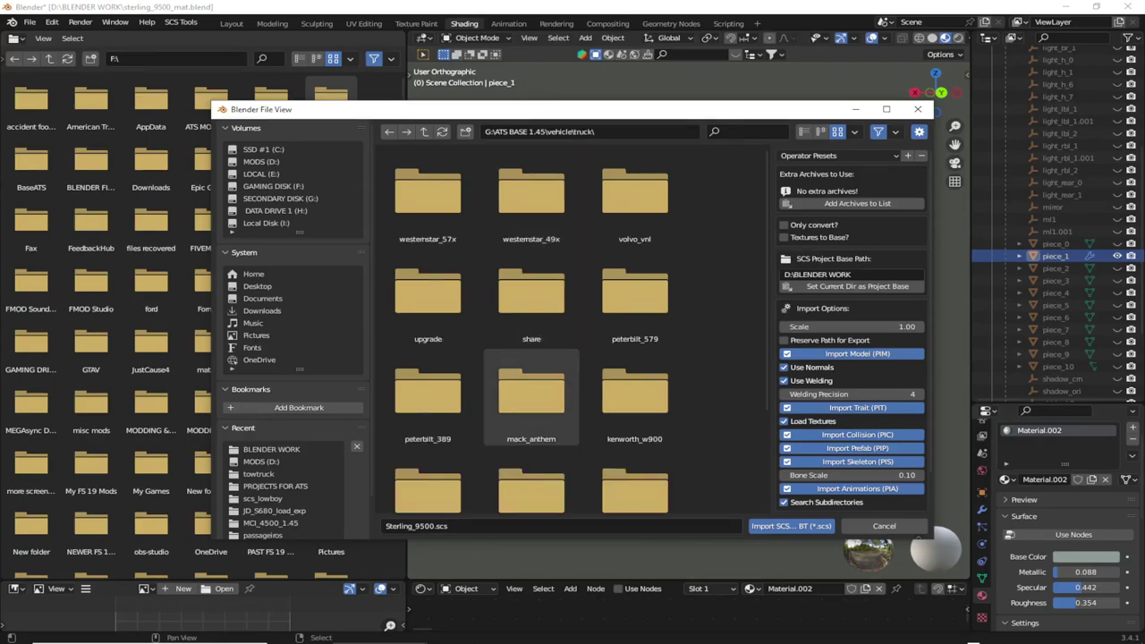
pyautogui.scroll(-2, 531, 393)
pyautogui.scroll(-2, 531, 385)
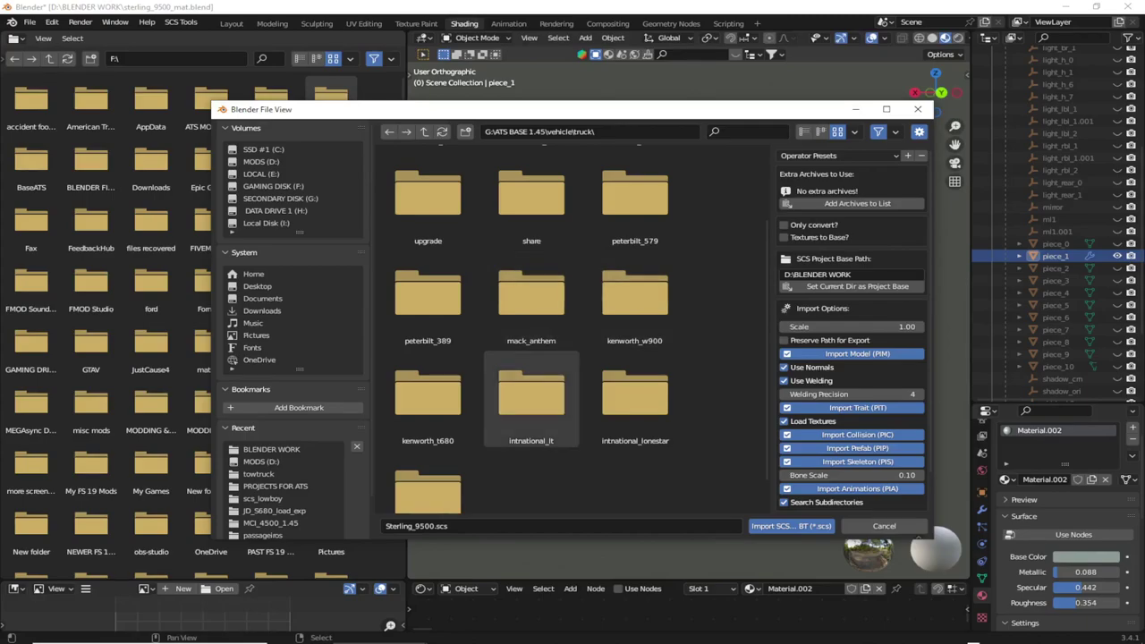
pyautogui.scroll(-1, 531, 394)
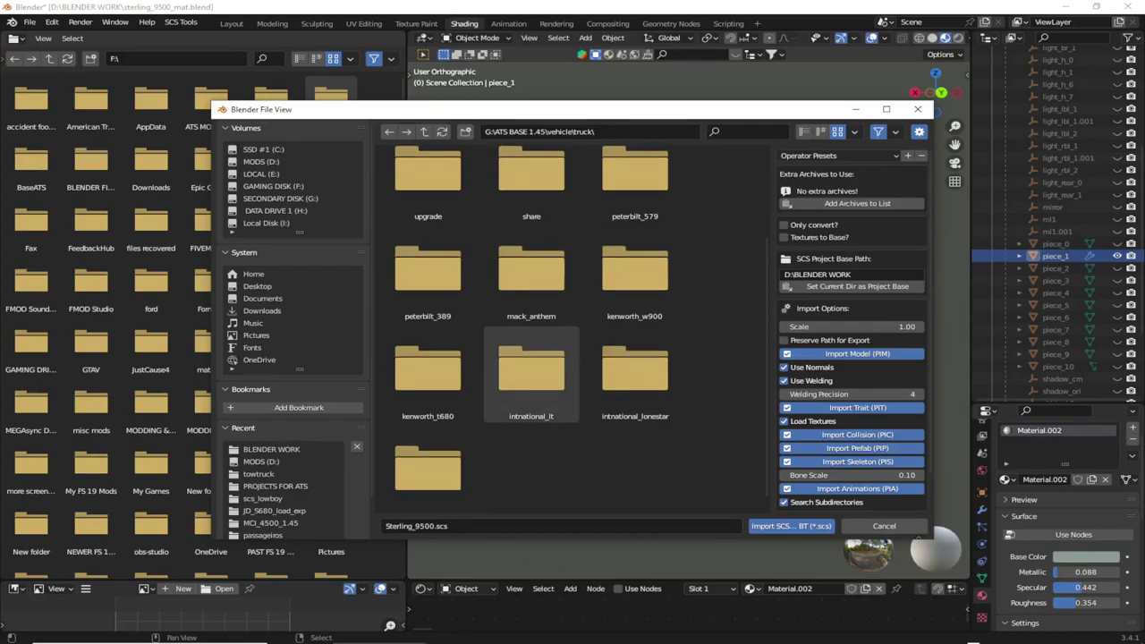
pyautogui.scroll(3, 531, 394)
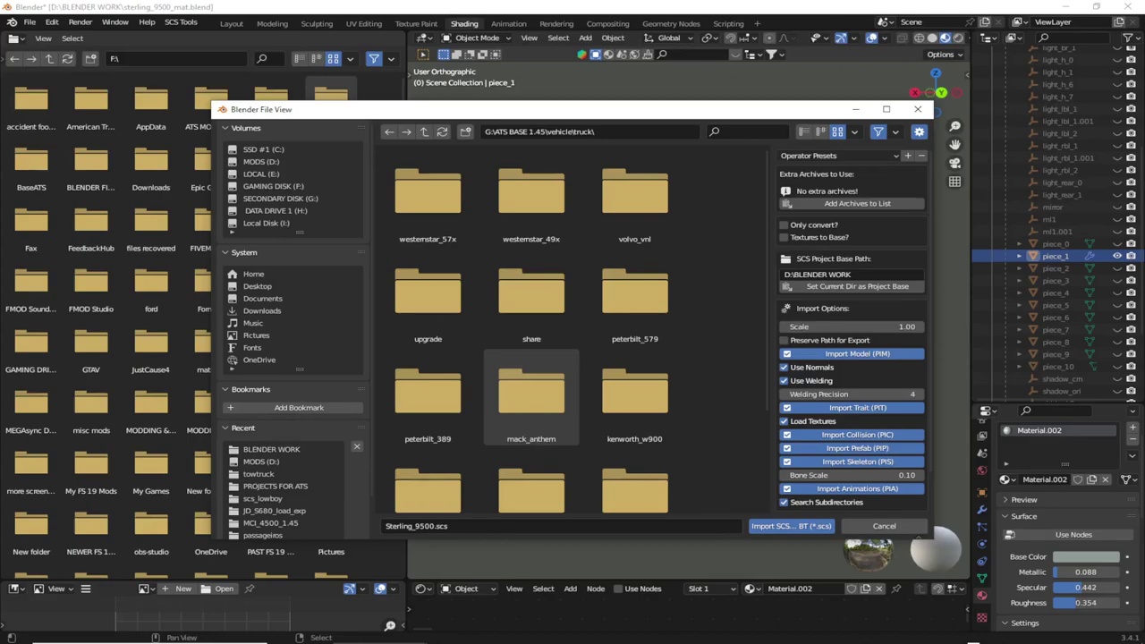
pyautogui.scroll(-2, 531, 375)
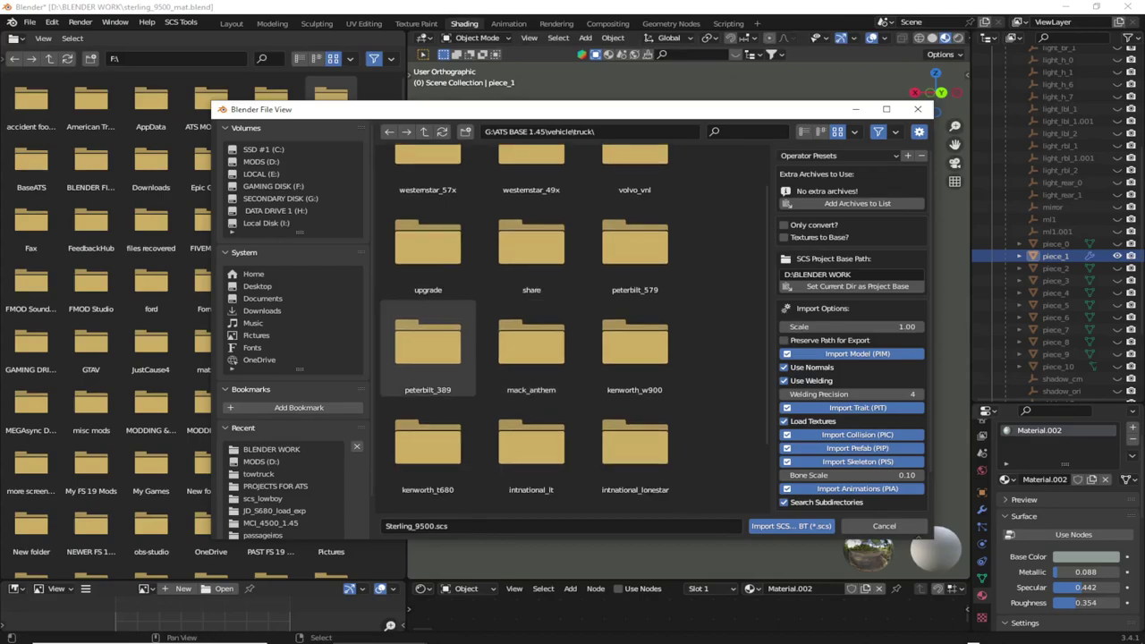
# Peek into peterbilt_389 and its interior folder, then return to the truck list.
pyautogui.doubleClick(428, 349)
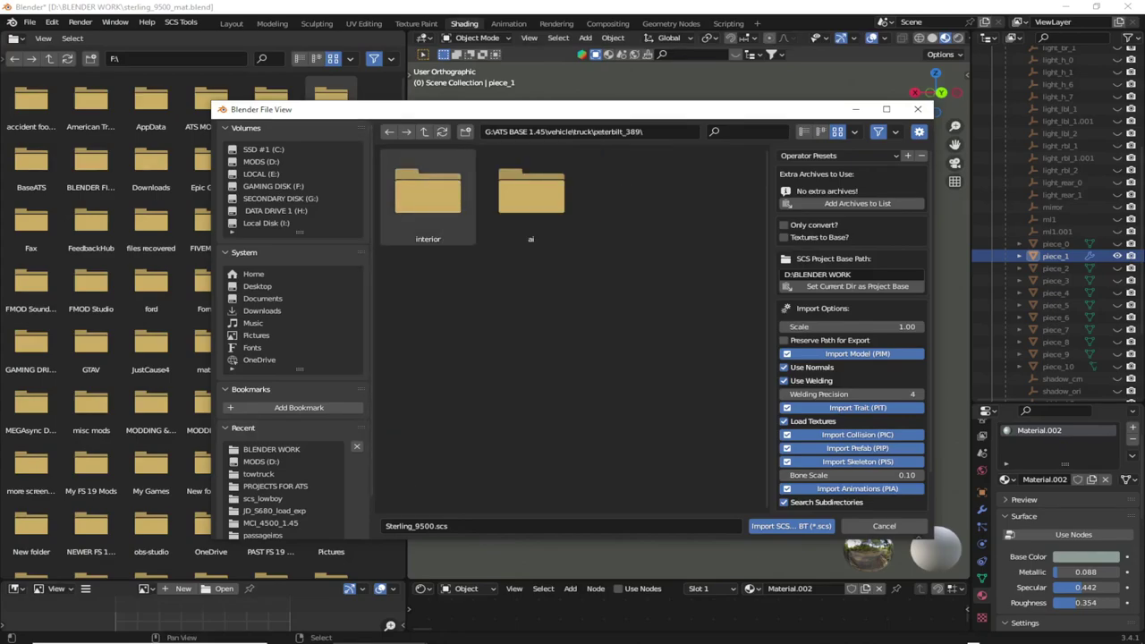
pyautogui.doubleClick(427, 192)
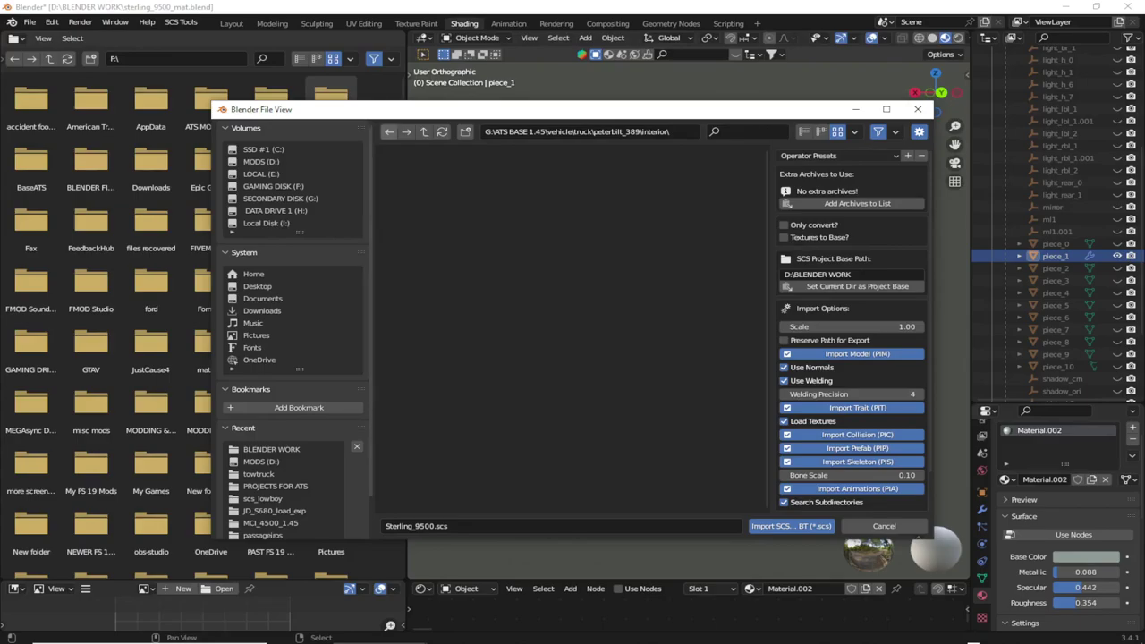
pyautogui.click(389, 132)
pyautogui.click(389, 131)
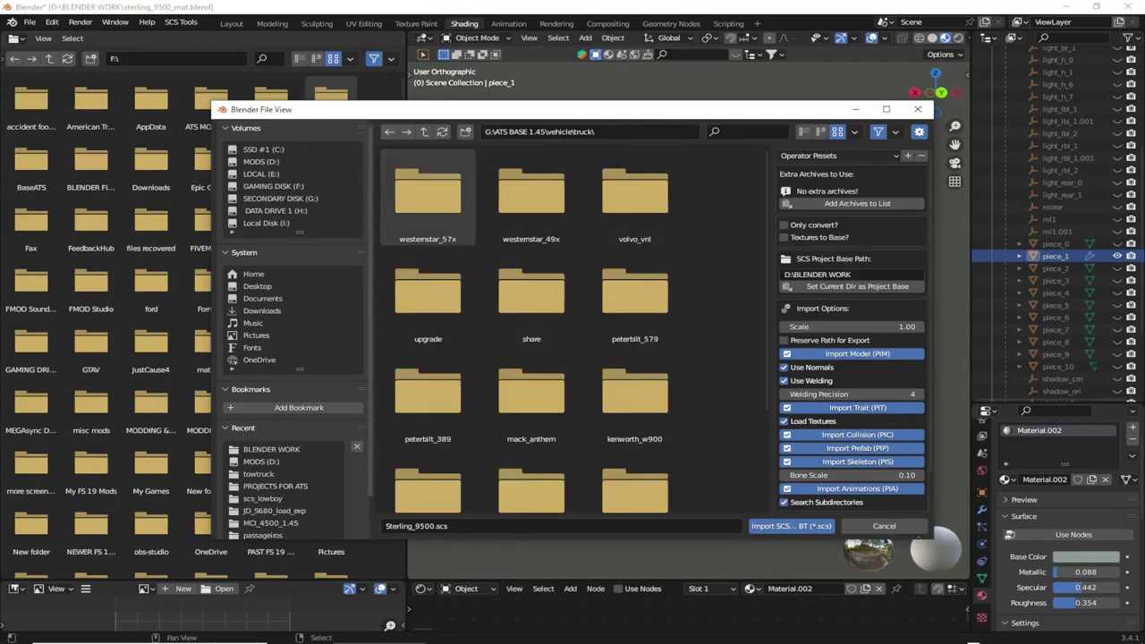
# Back out of vehicle\truck to the root of the G: drive.
pyautogui.click(389, 131)
pyautogui.click(389, 131)
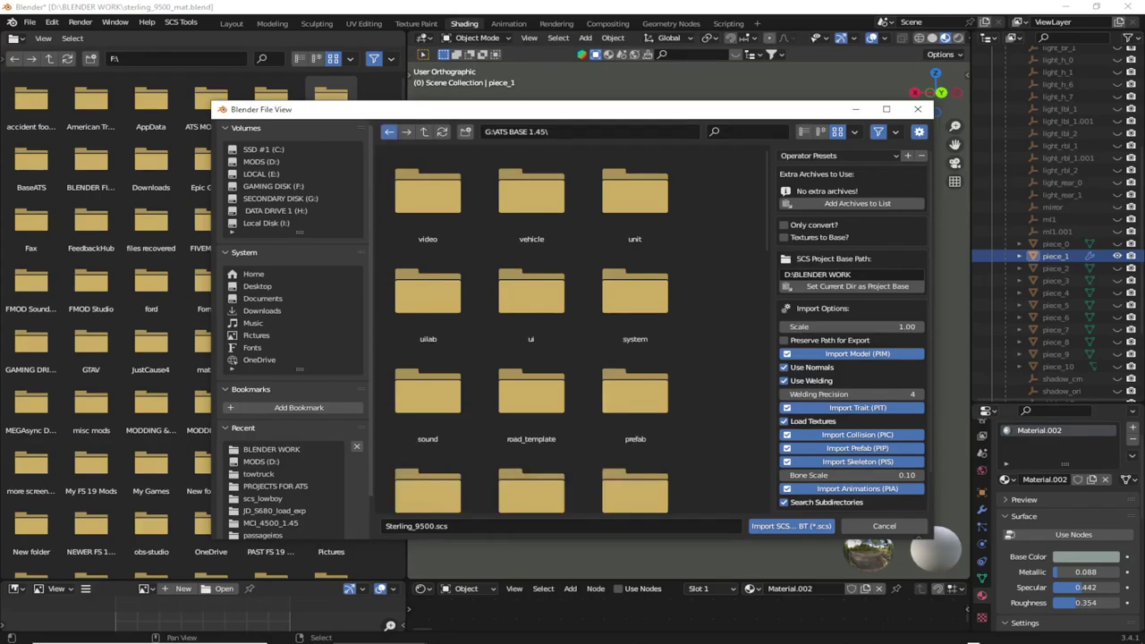
pyautogui.click(389, 132)
pyautogui.scroll(-2, 531, 259)
pyautogui.scroll(-2, 531, 259)
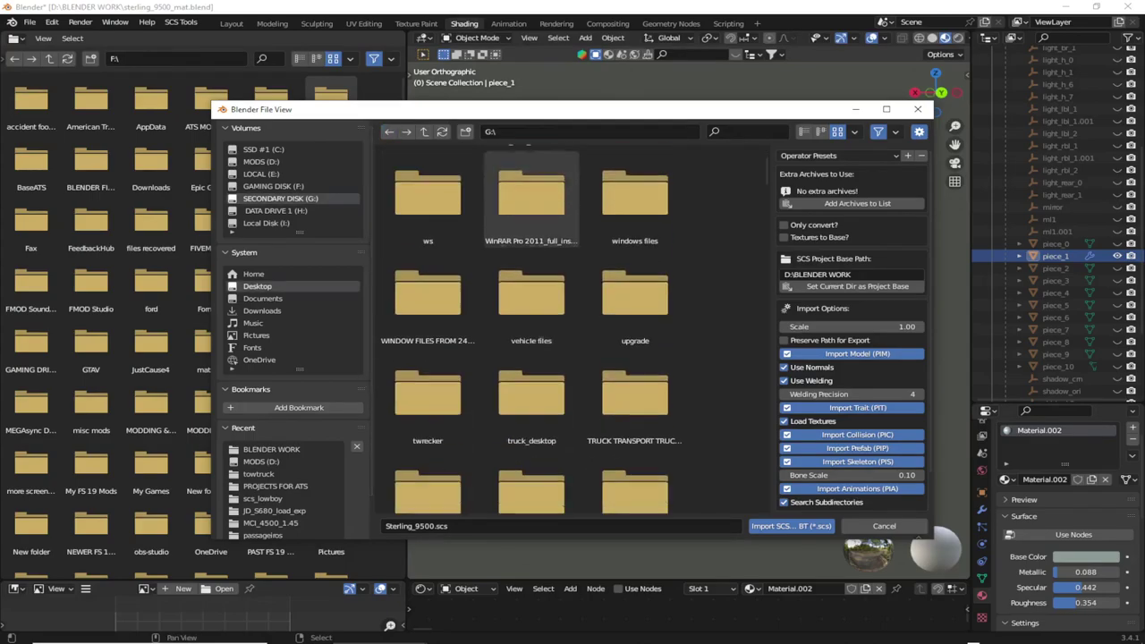
pyautogui.scroll(3, 531, 260)
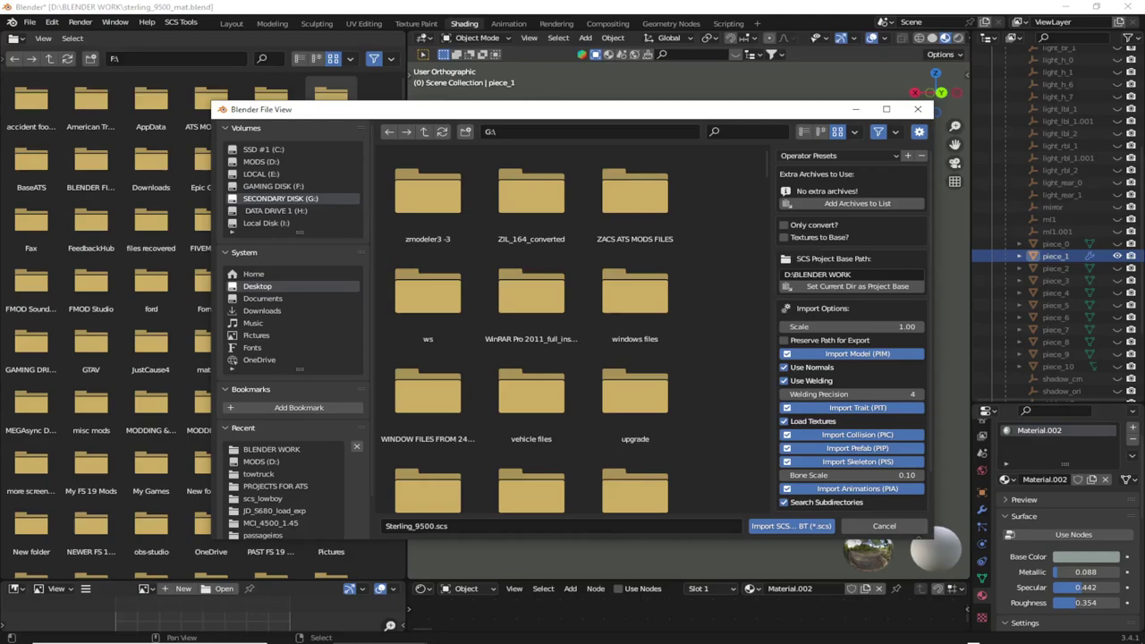
# Filter for 'aTS BA', open ATS BASE 1.45, and scroll down to the dlc .scs archives.
pyautogui.hotkey('ctrl', 'f')
pyautogui.write('aTS')
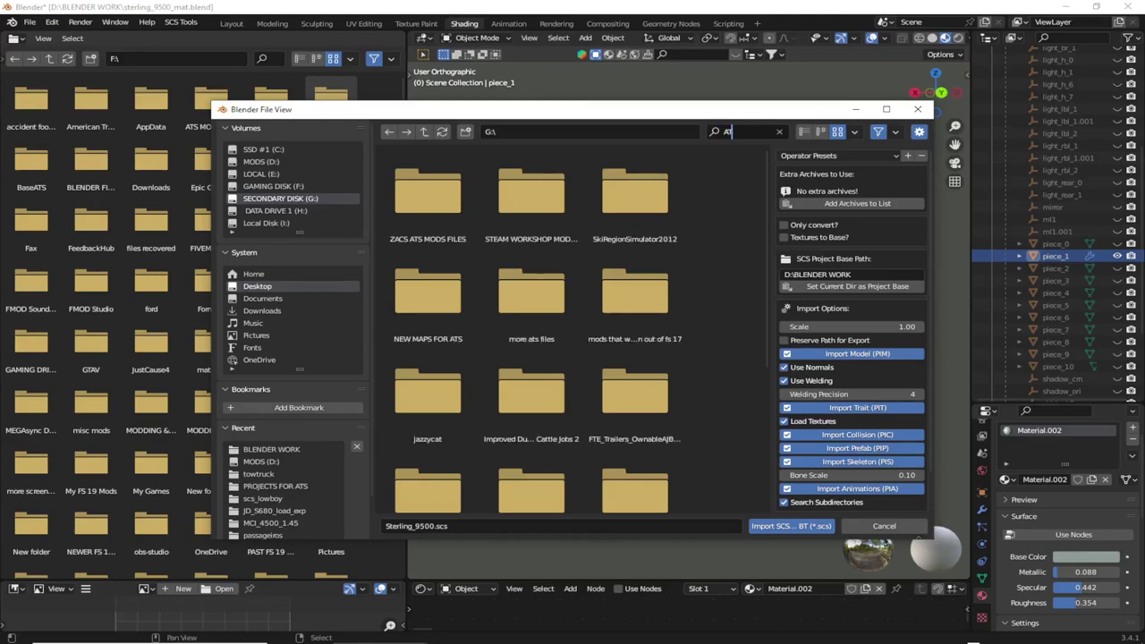
pyautogui.write(' BA')
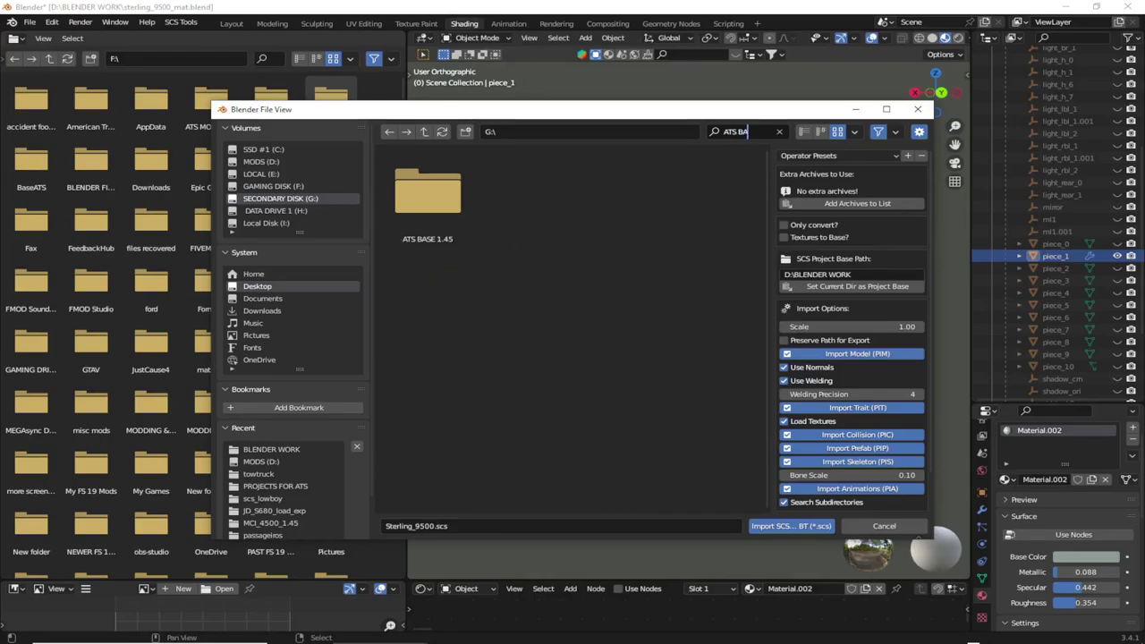
pyautogui.click(427, 197)
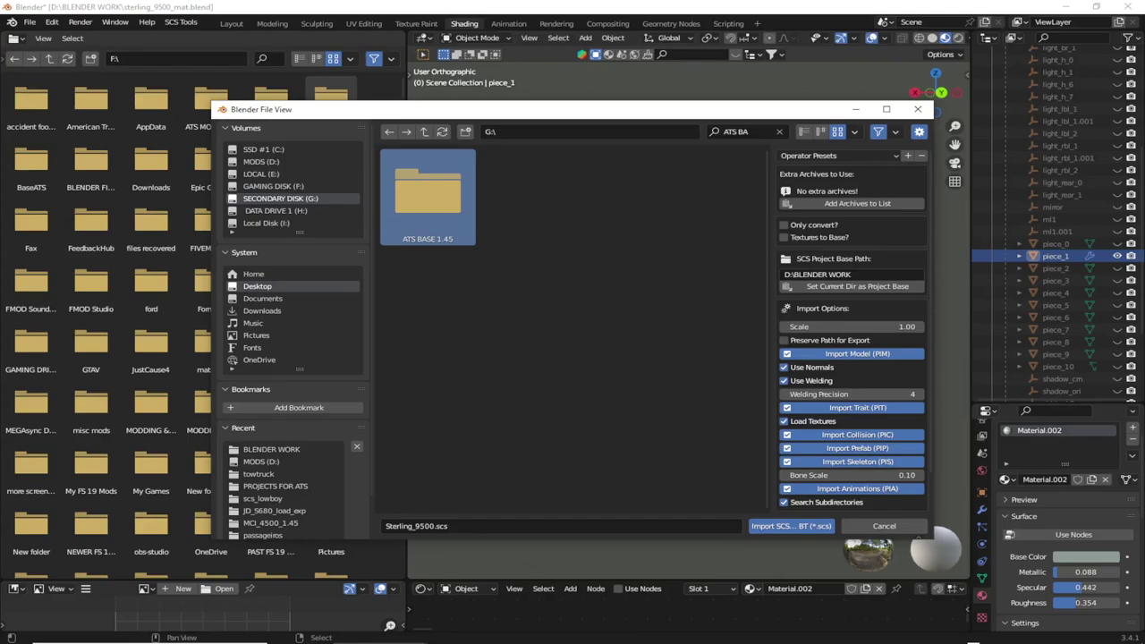
pyautogui.press('Return')
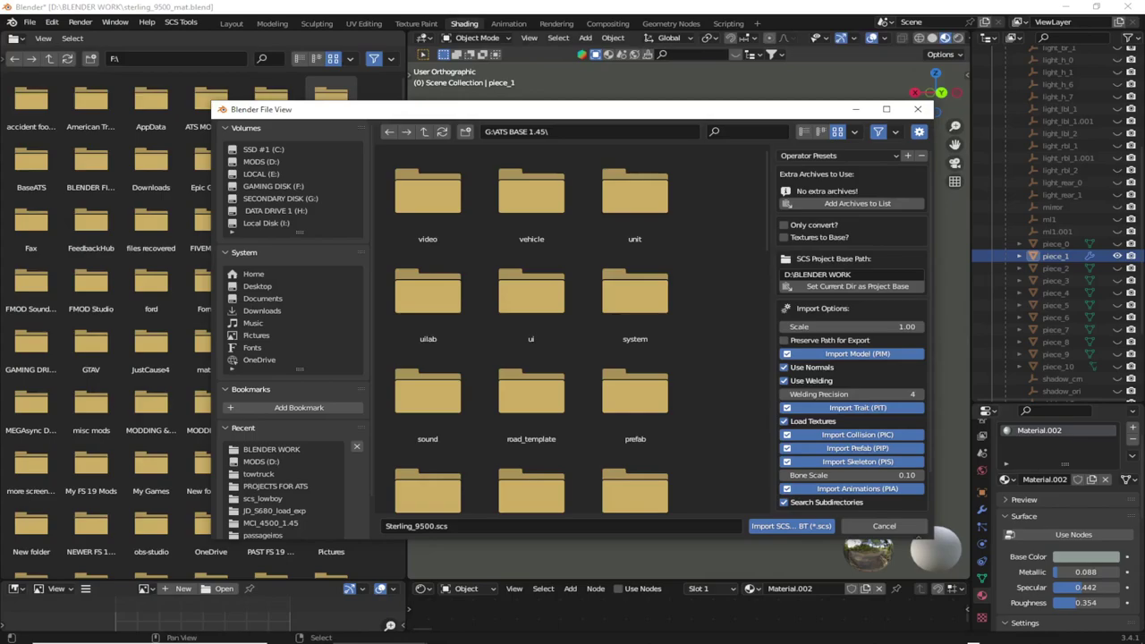
pyautogui.scroll(-2, 536, 331)
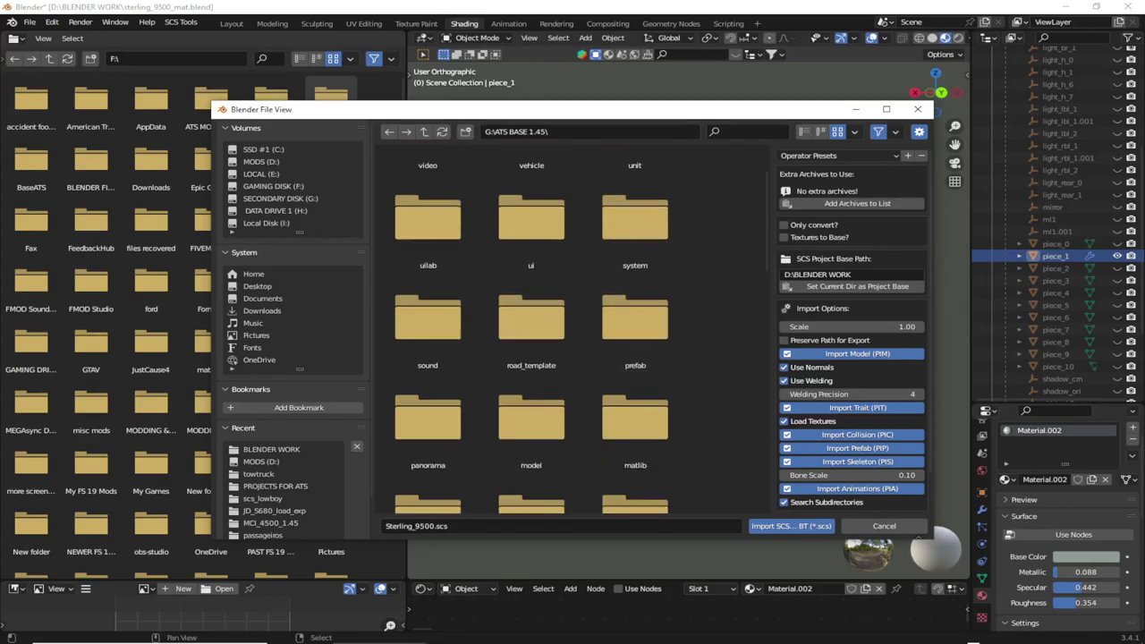
pyautogui.scroll(-2, 531, 331)
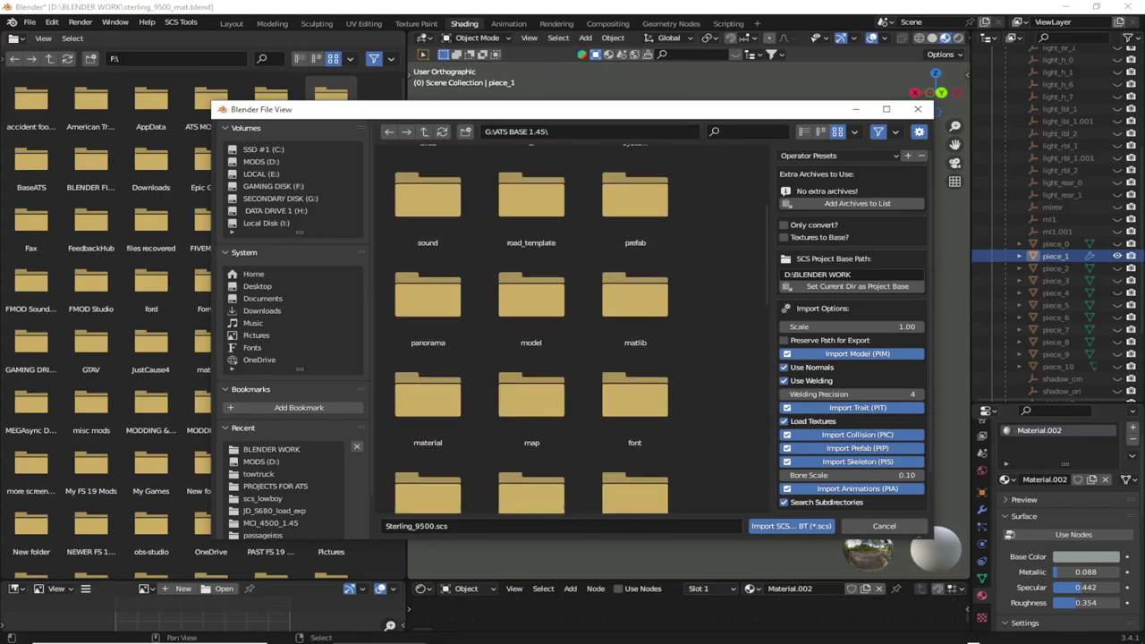
pyautogui.scroll(-4, 537, 331)
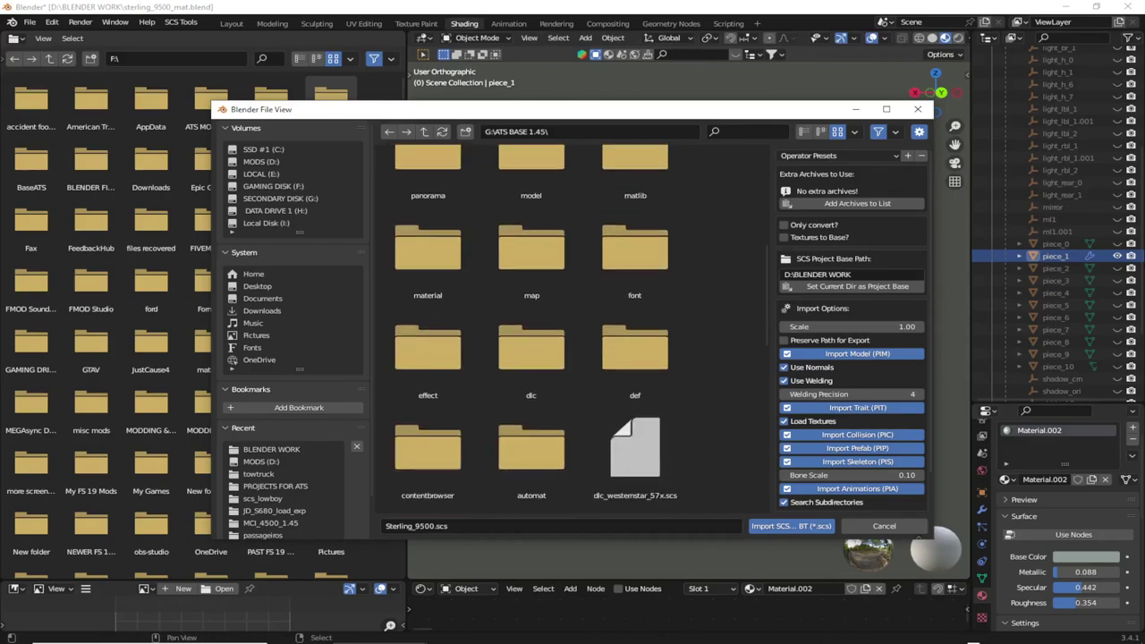
pyautogui.scroll(-2, 536, 331)
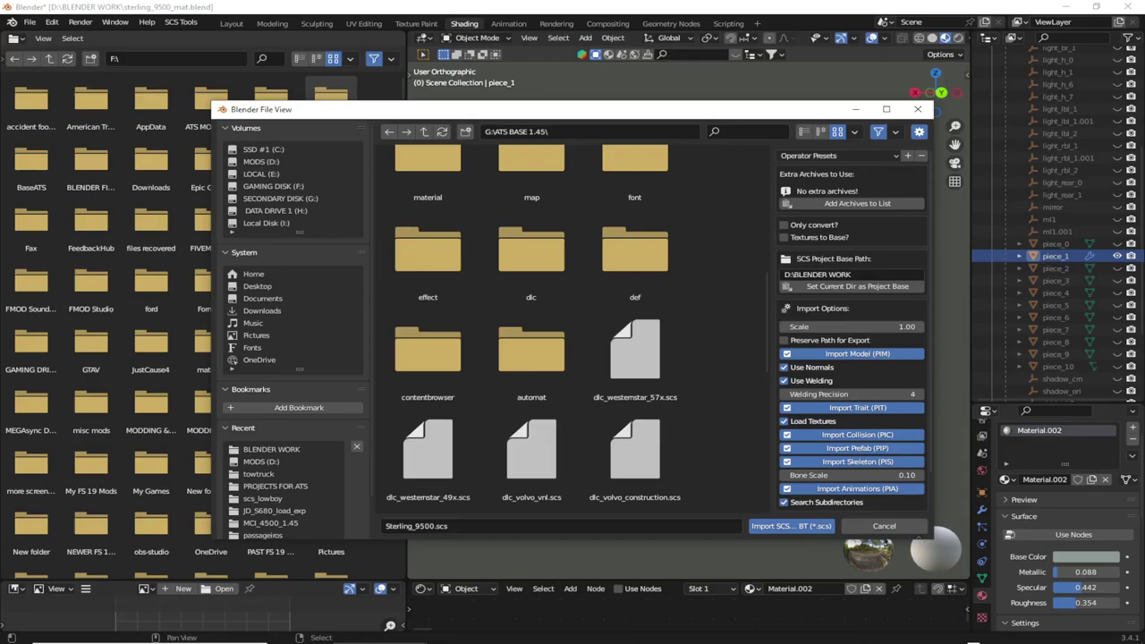
pyautogui.scroll(-3, 532, 331)
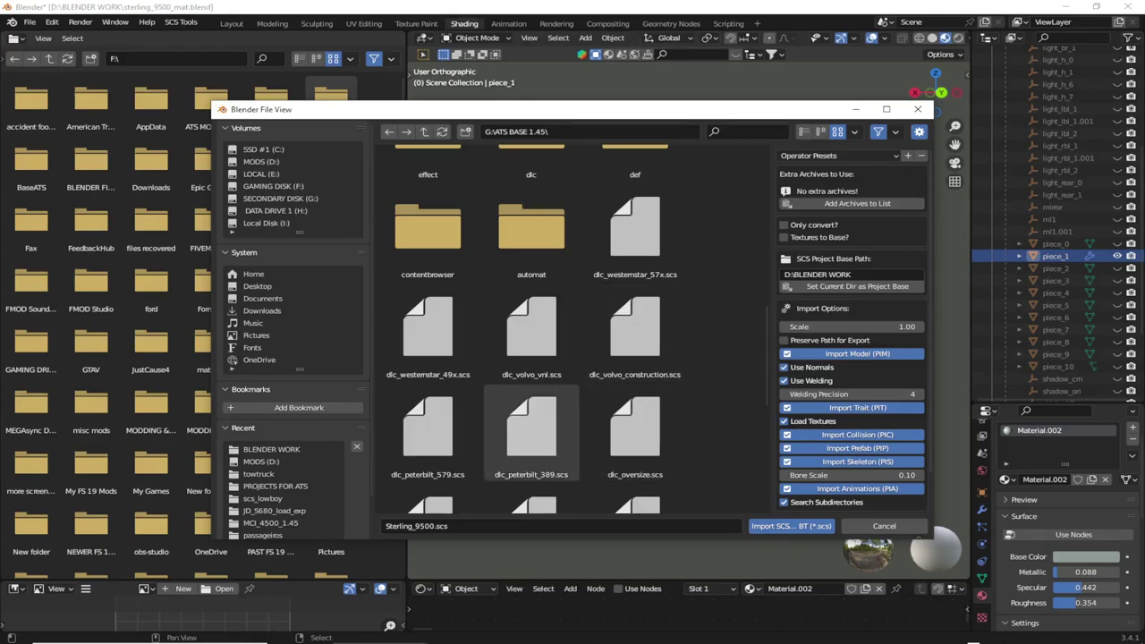
# Load dlc_peterbilt_389.scs into the converter and browse to material/ui/accessory/peterbilt_389.
pyautogui.doubleClick(531, 428)
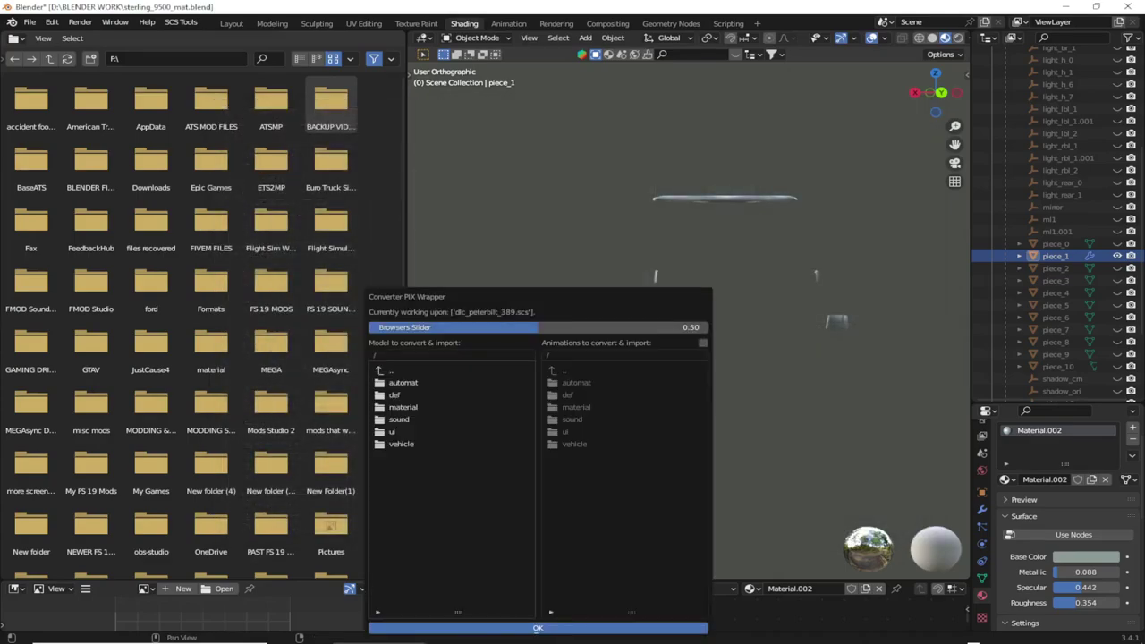
pyautogui.click(403, 407)
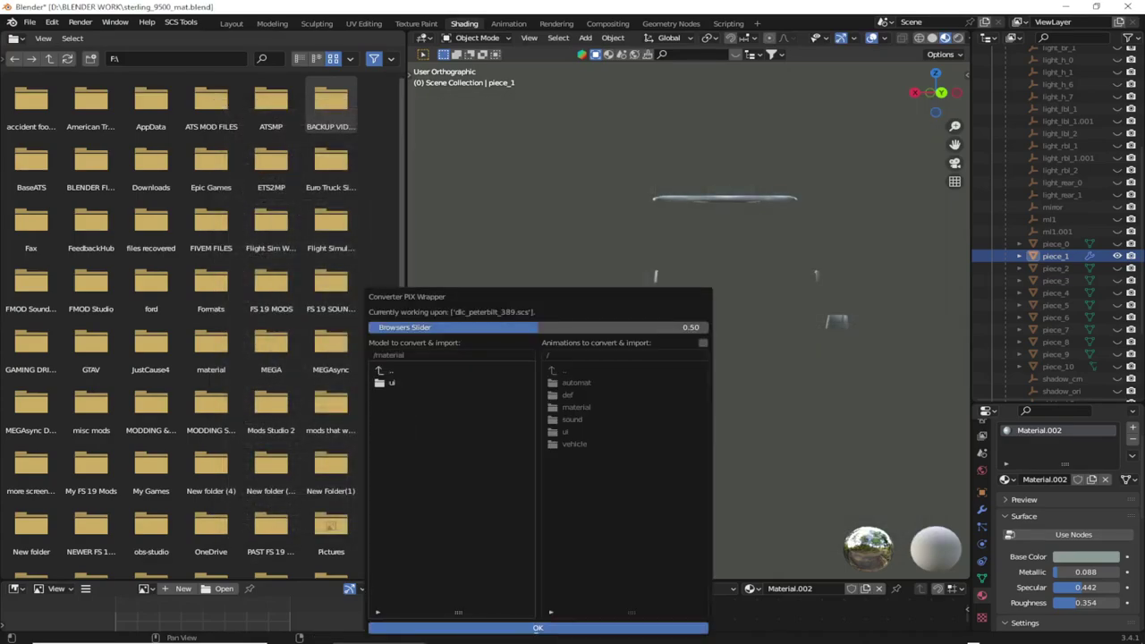
pyautogui.click(390, 382)
pyautogui.click(391, 381)
pyautogui.click(407, 382)
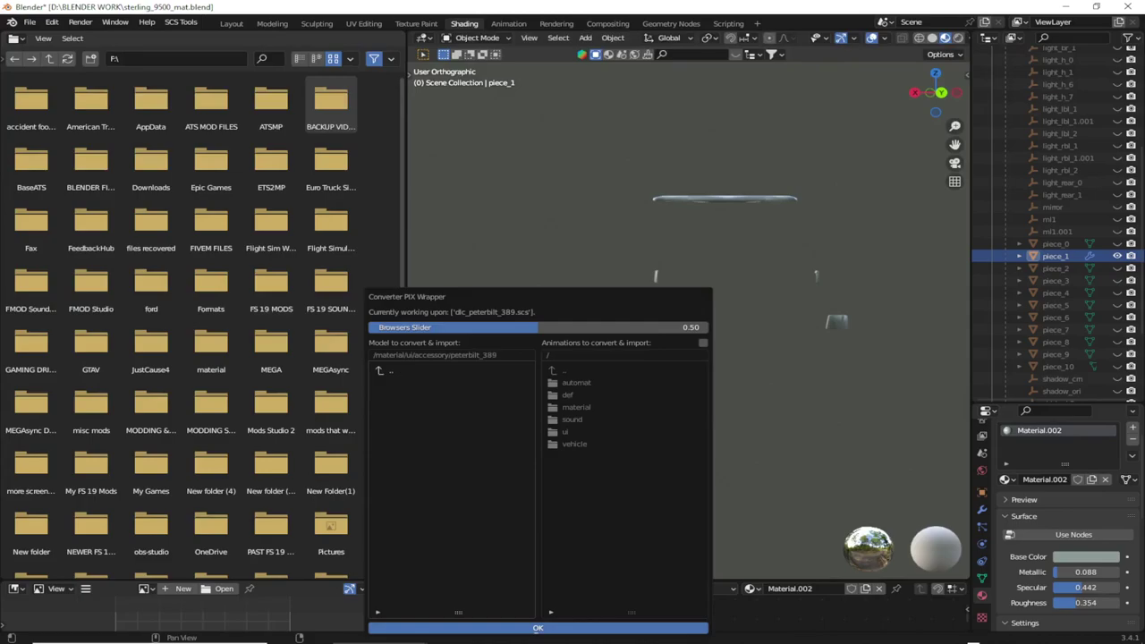
# Go back up three levels inside the archive to the material folder.
pyautogui.click(390, 370)
pyautogui.click(391, 370)
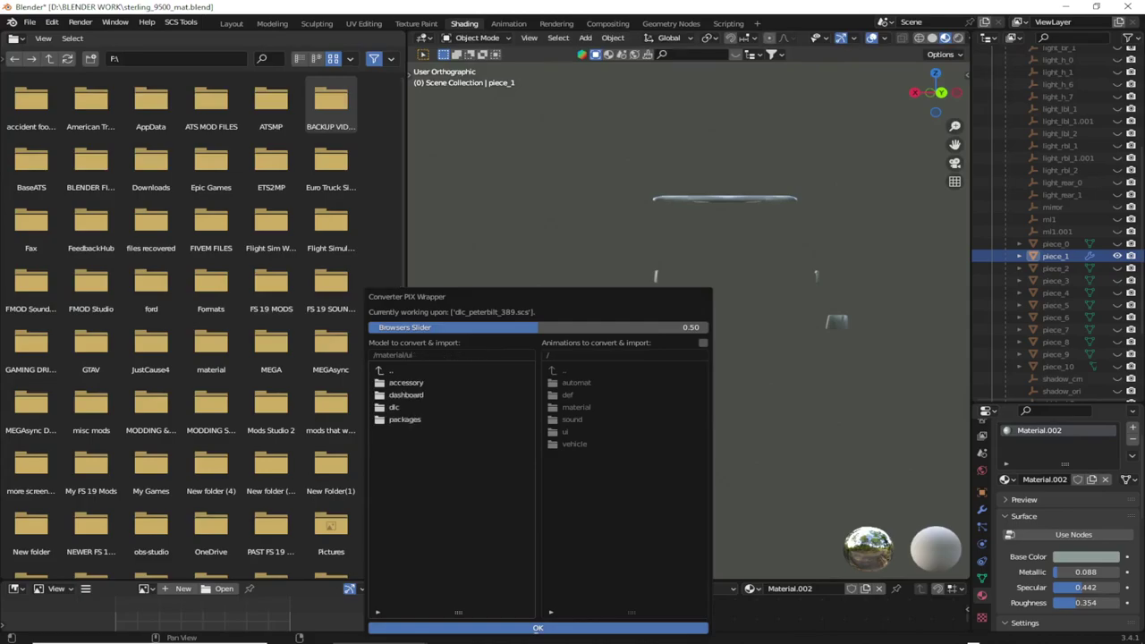
pyautogui.click(390, 370)
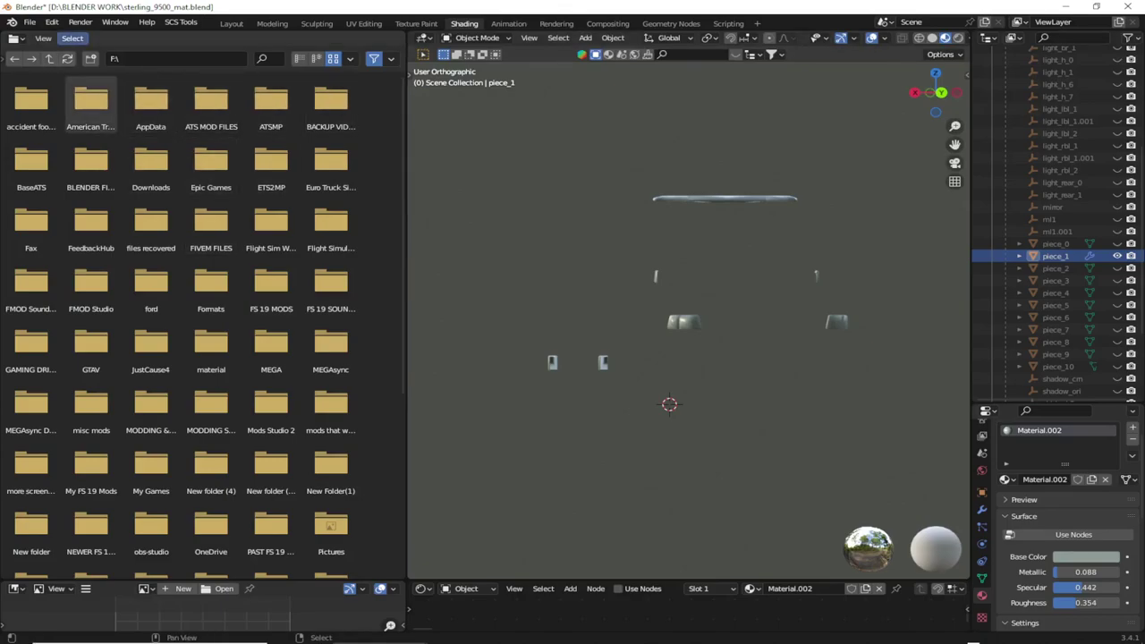
pyautogui.click(30, 23)
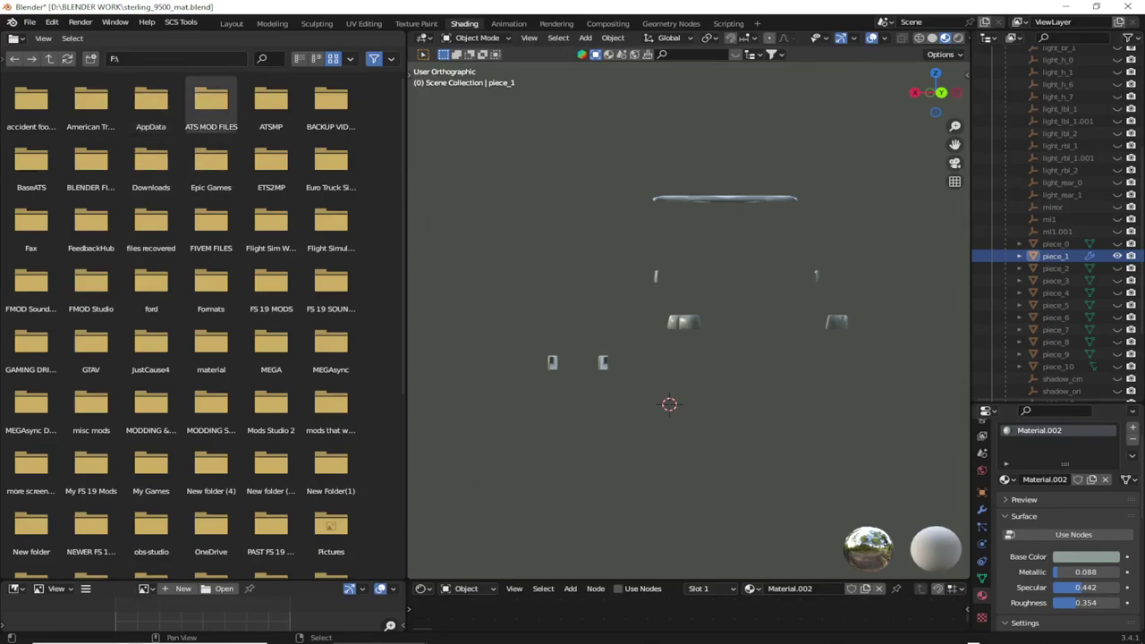
pyautogui.click(175, 58)
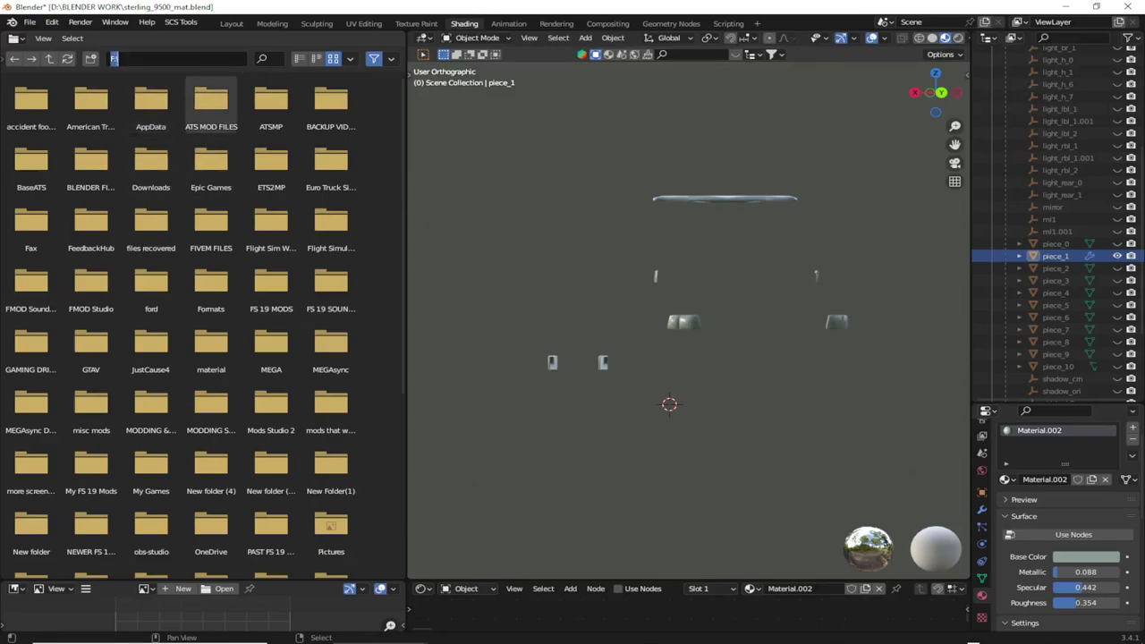
pyautogui.press('Return')
pyautogui.write('ats')
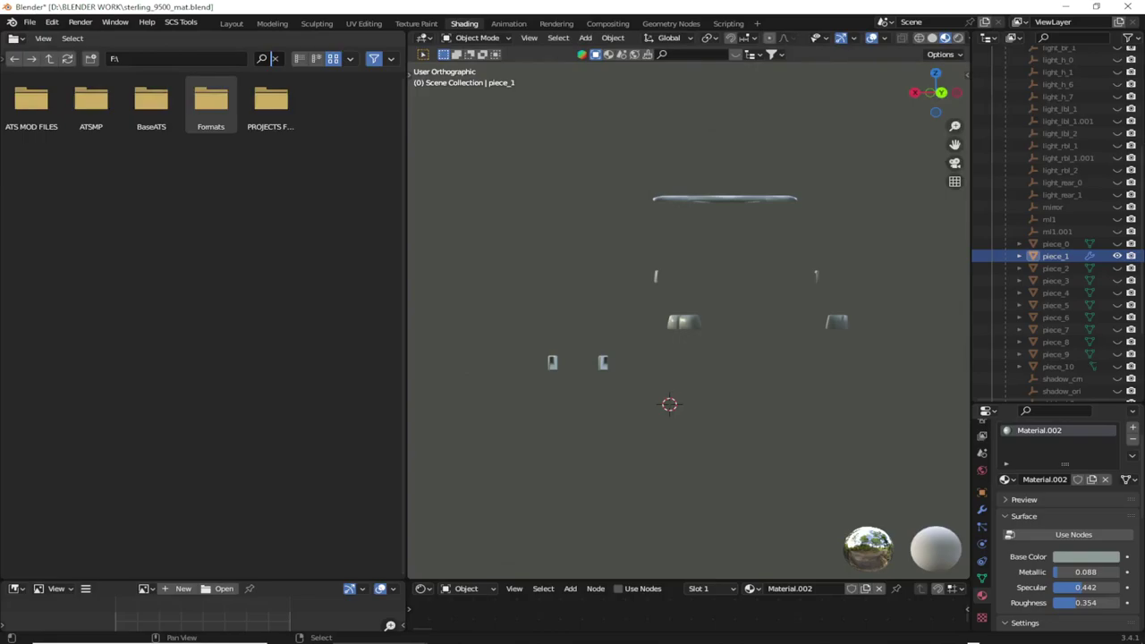
pyautogui.press('BackSpace')
pyautogui.press('BackSpace')
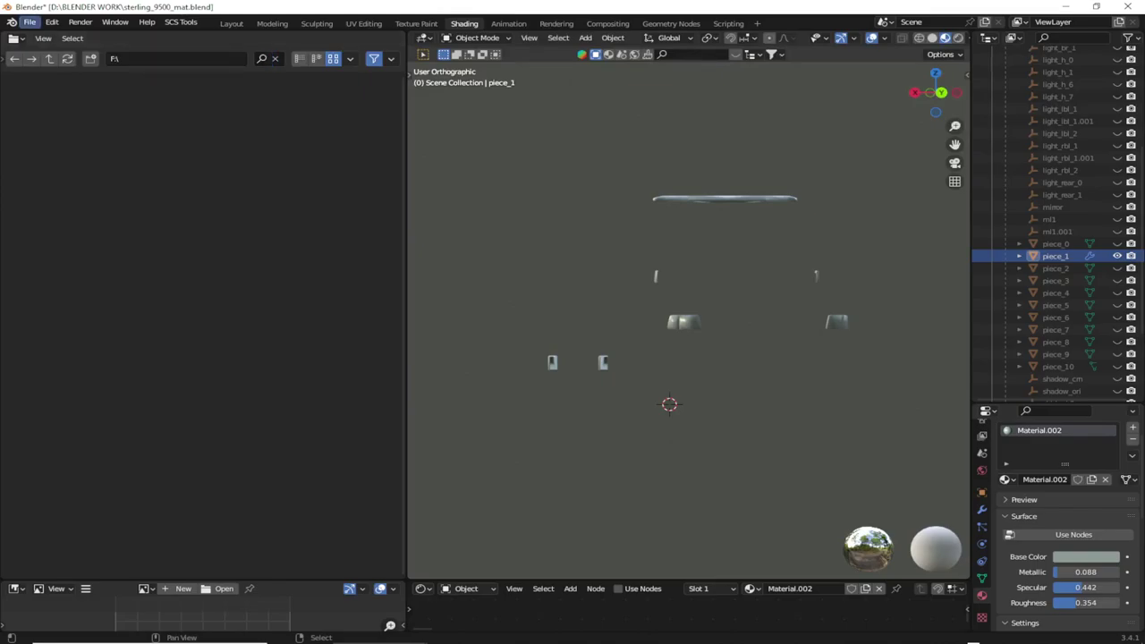
# Launch File > Import > SCS Models - ConverterPIX & BT (*.scs).
pyautogui.click(30, 21)
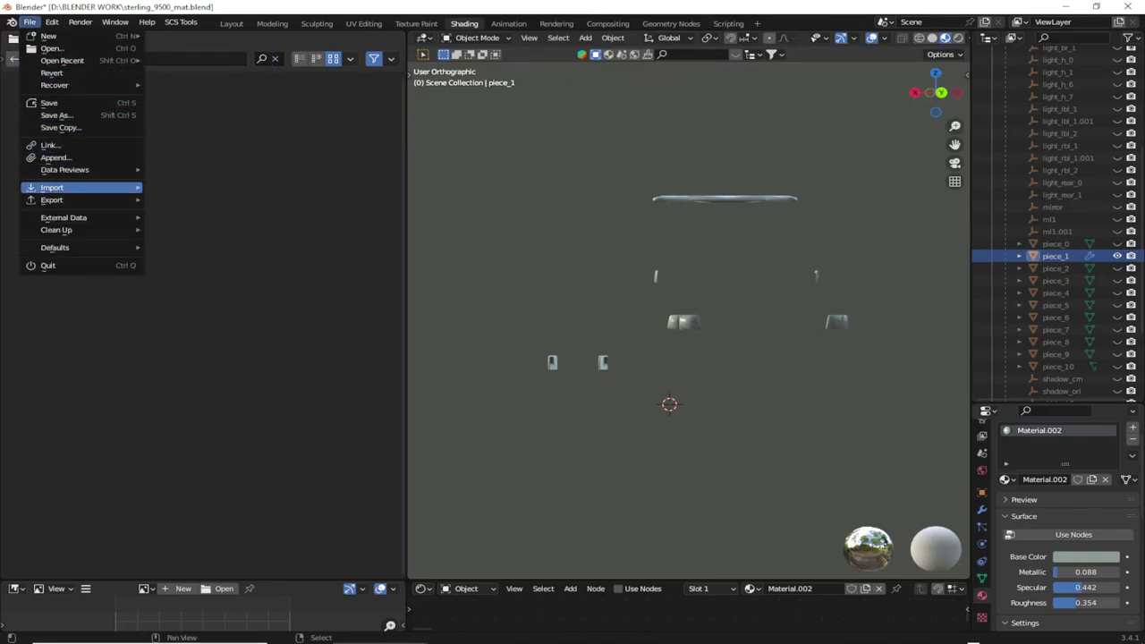
pyautogui.moveTo(89, 187)
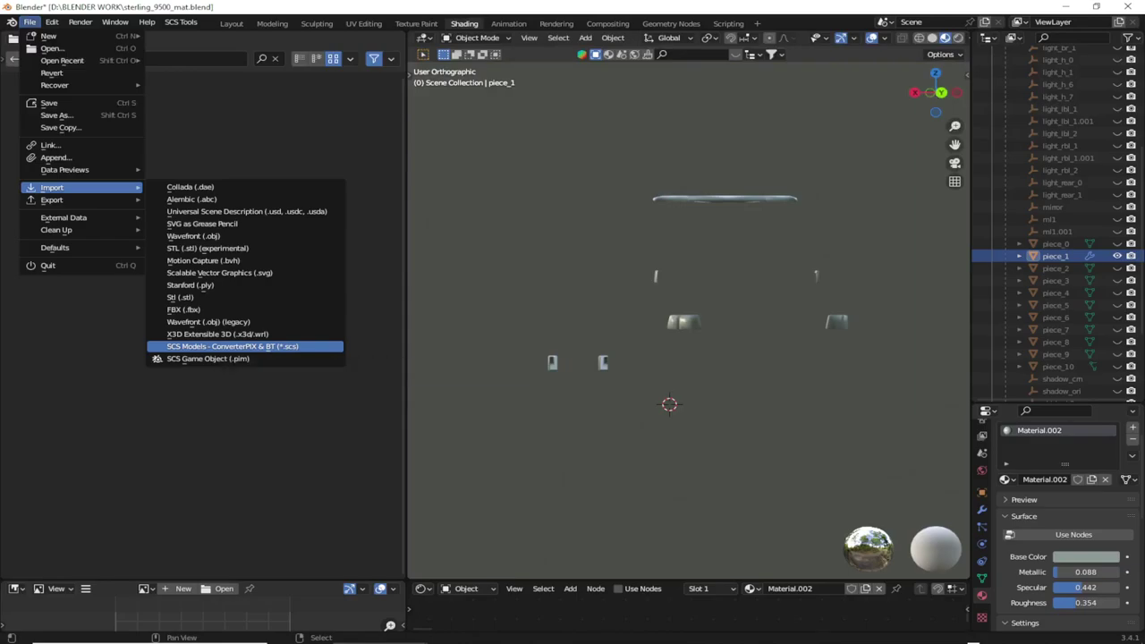
pyautogui.click(233, 346)
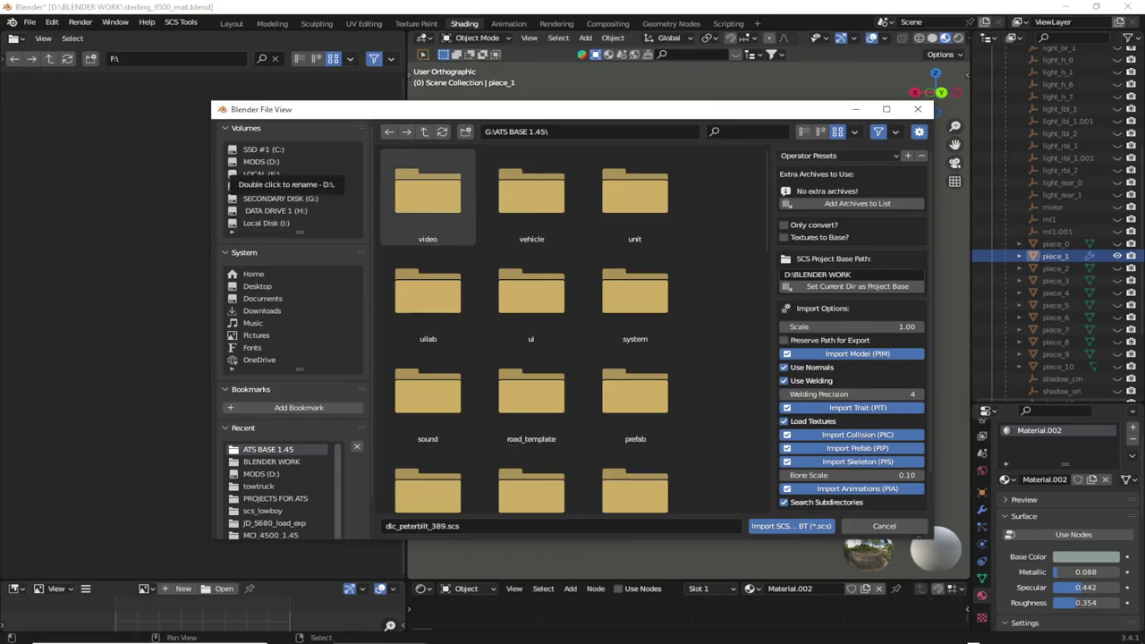
# Switch to the MODS (D:) drive and filter the file list for 'aTS BASE'.
pyautogui.click(261, 162)
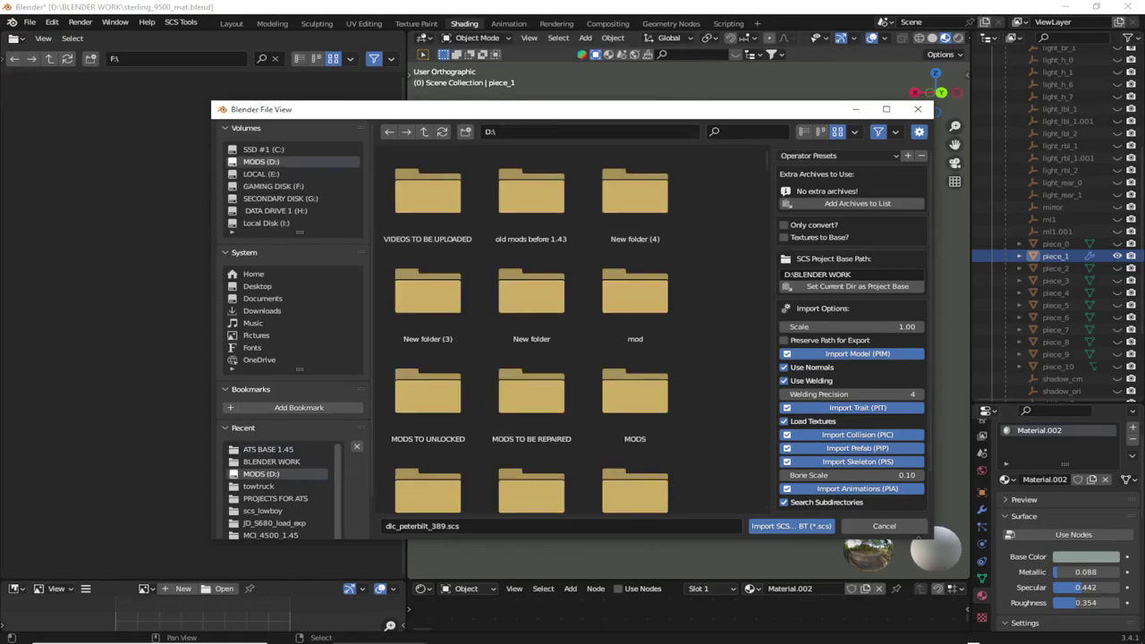
pyautogui.hotkey('ctrl', 'f')
pyautogui.write('aTS')
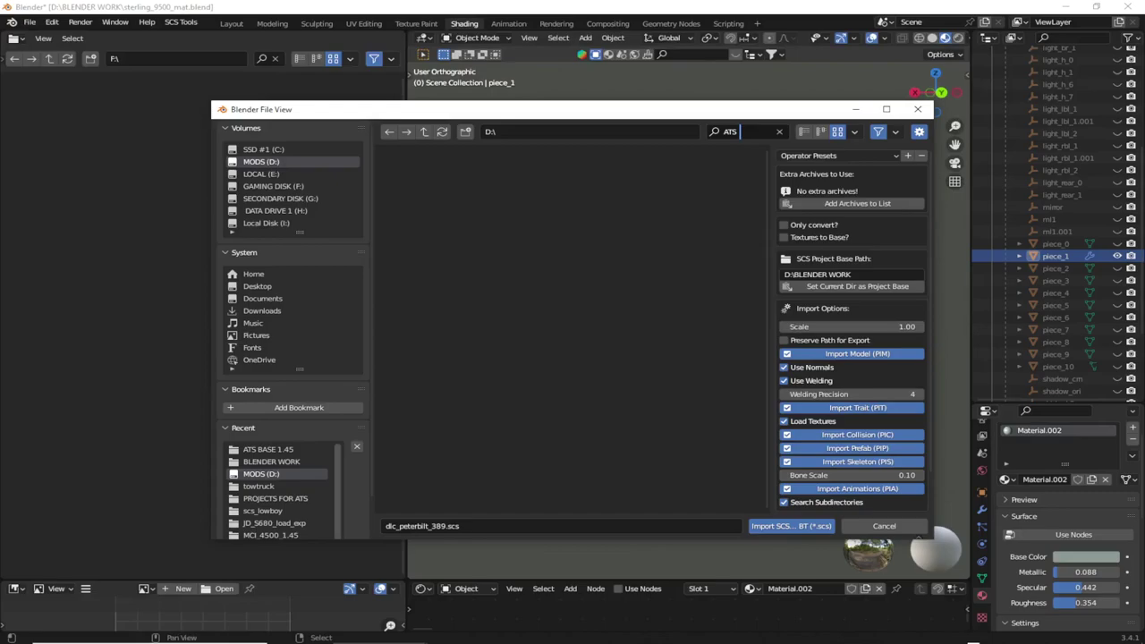
pyautogui.write('BASE')
# Move to the SECONDARY DISK (G:) drive and pick the ATS BASE 1.45 folder.
pyautogui.click(273, 186)
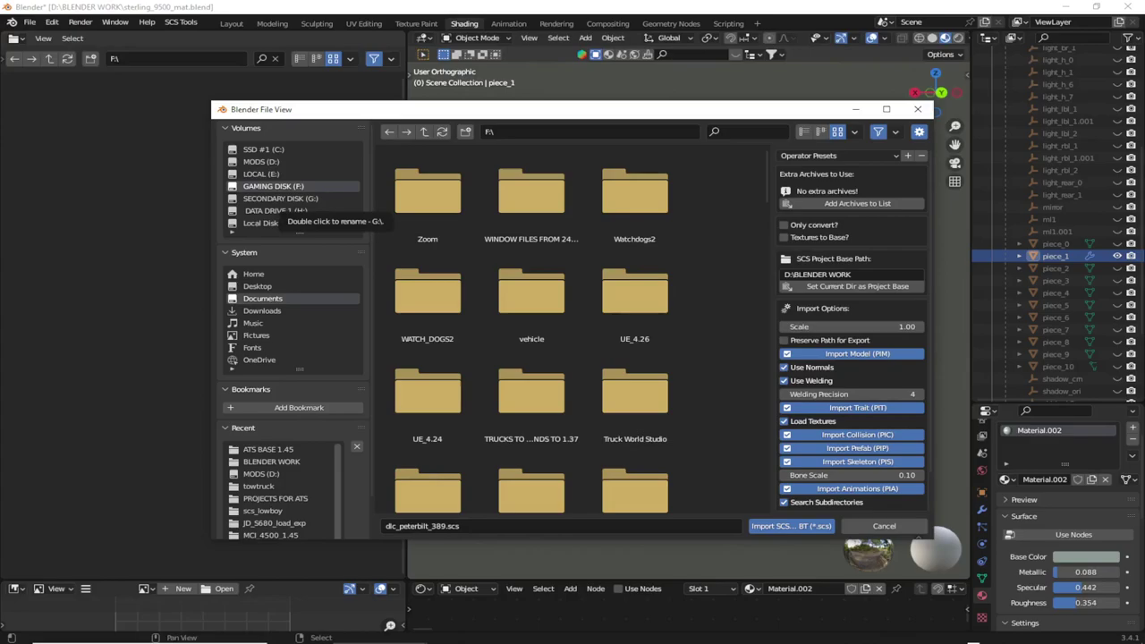
pyautogui.scroll(-5, 427, 278)
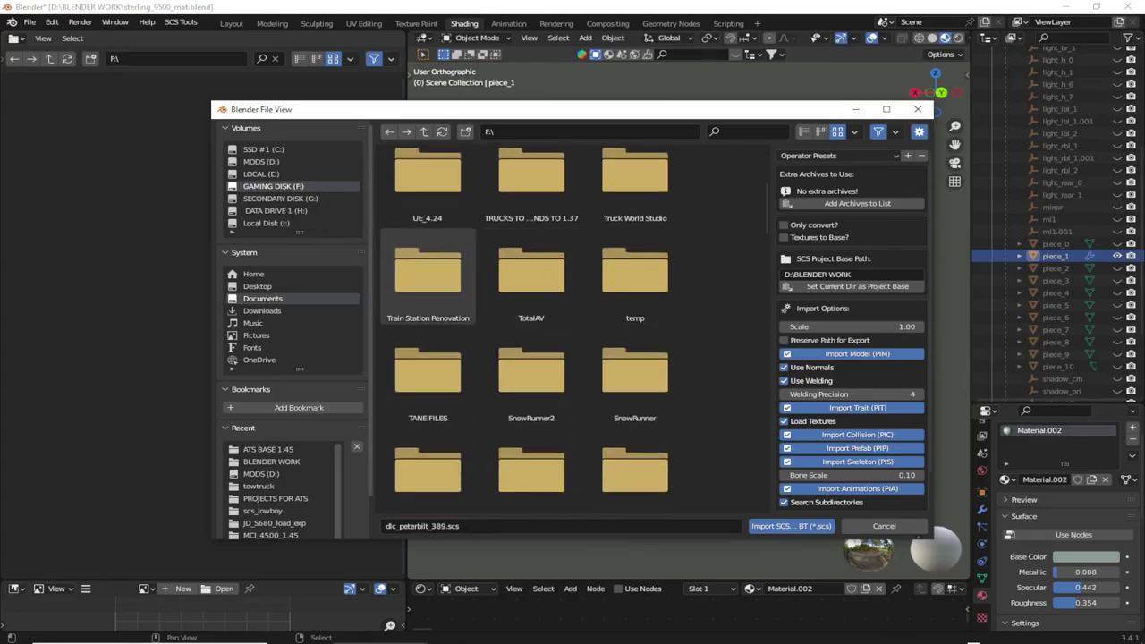
pyautogui.click(280, 198)
pyautogui.scroll(-5, 531, 329)
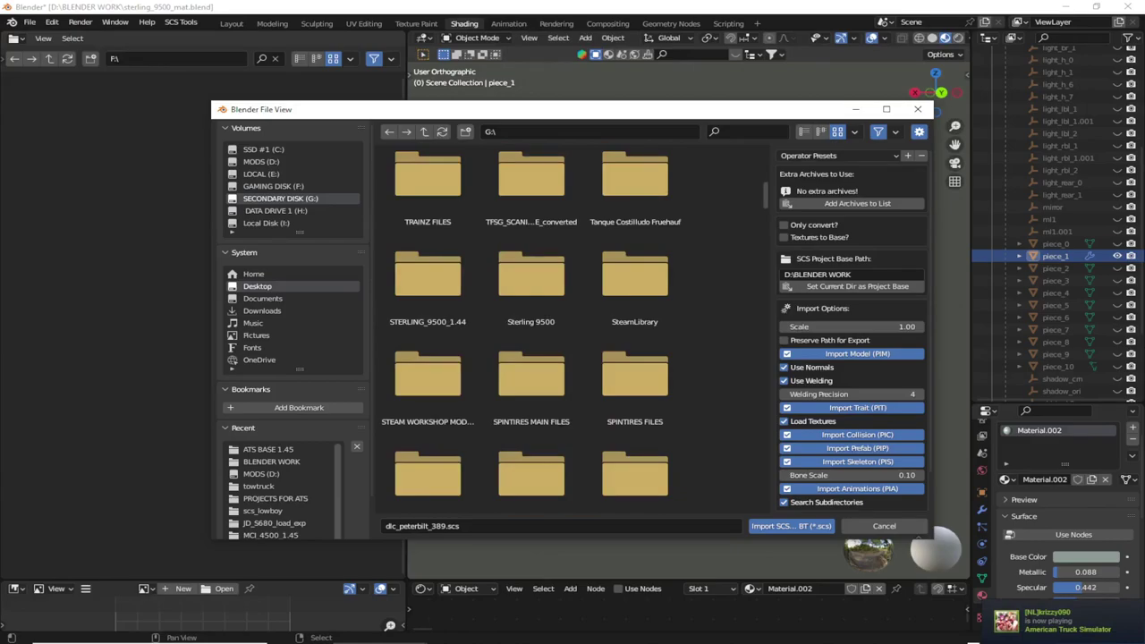
pyautogui.moveTo(765, 196); pyautogui.dragTo(765, 495)
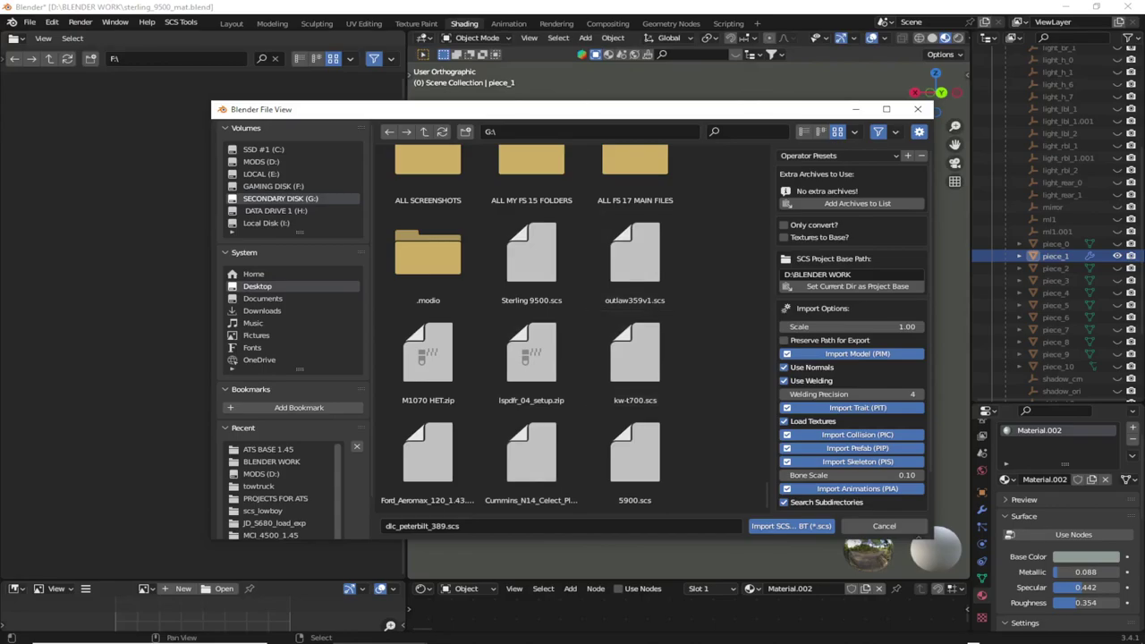
pyautogui.scroll(4, 531, 358)
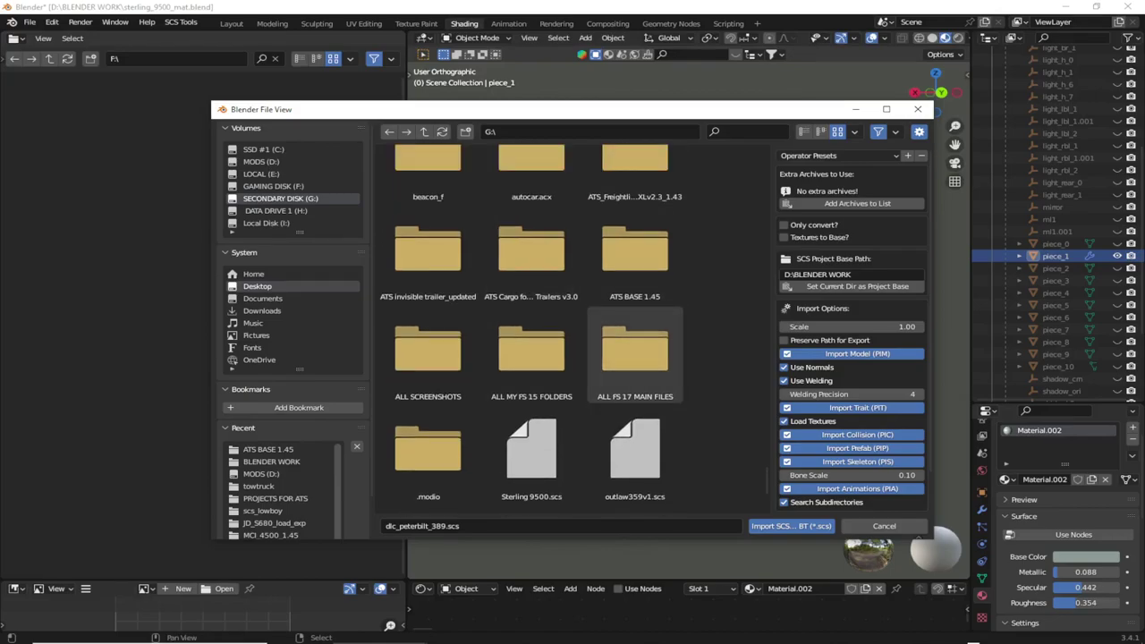
pyautogui.click(635, 255)
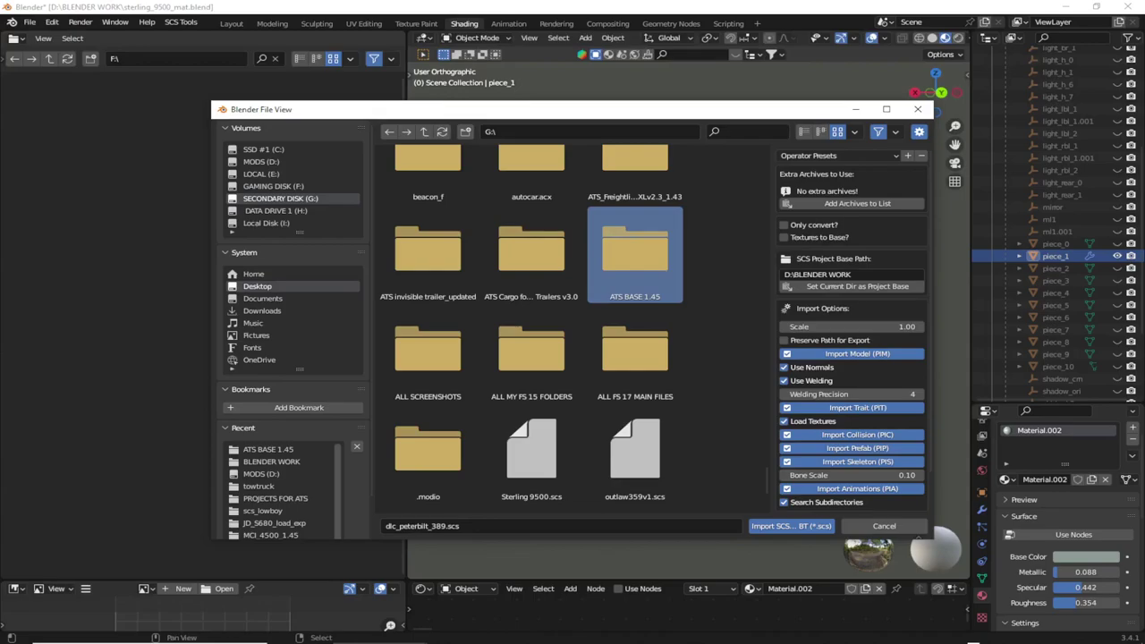
pyautogui.doubleClick(634, 255)
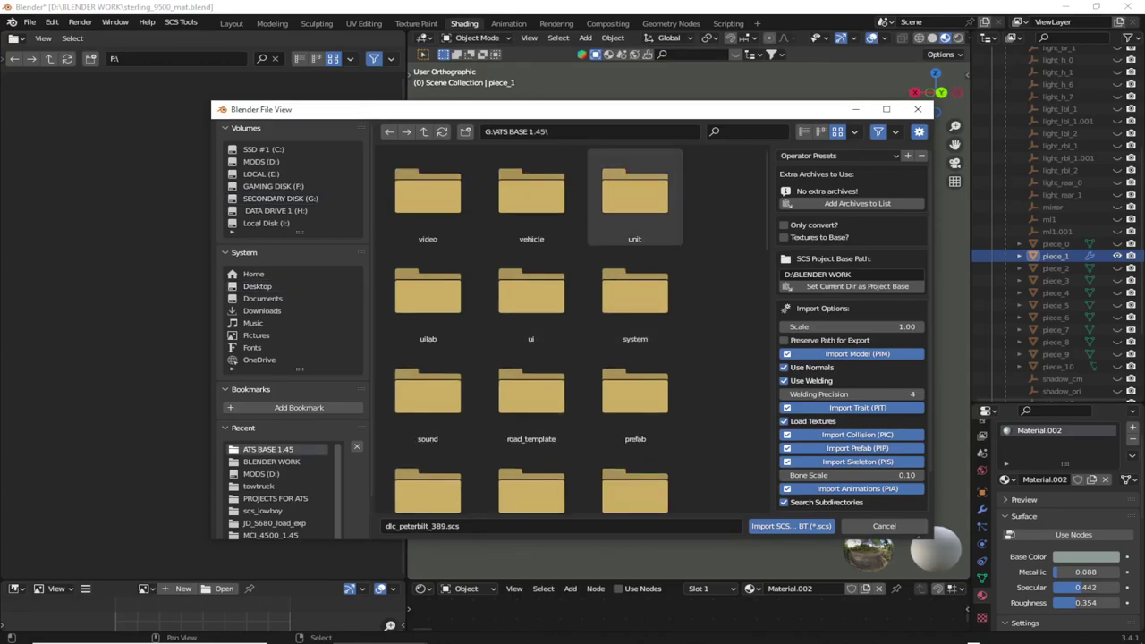
pyautogui.scroll(-5, 532, 234)
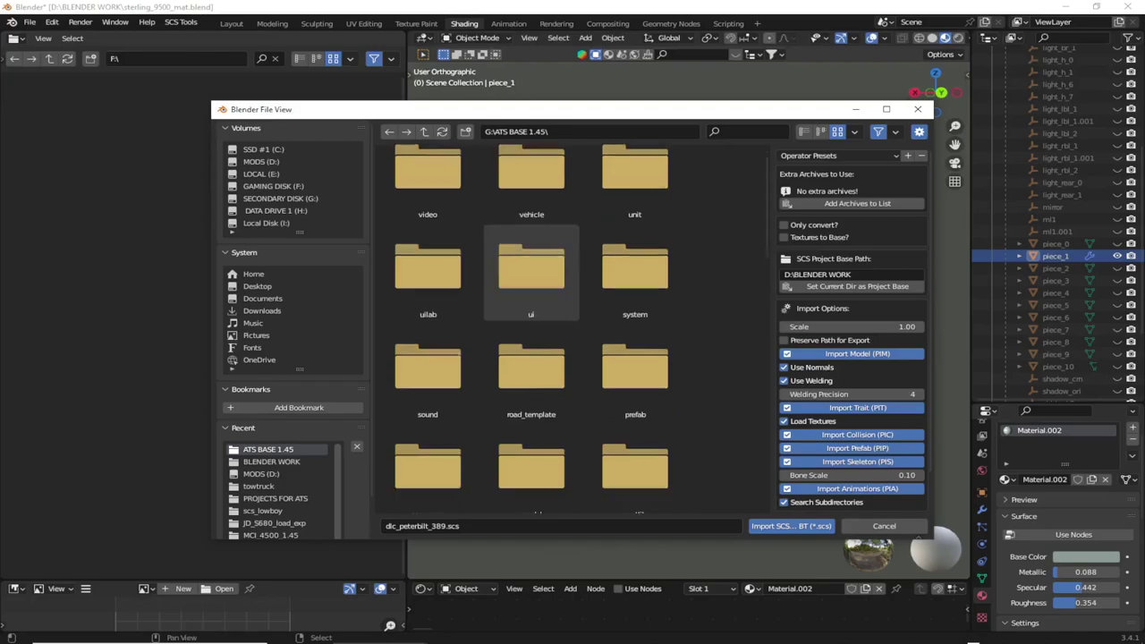
pyautogui.scroll(-3, 531, 268)
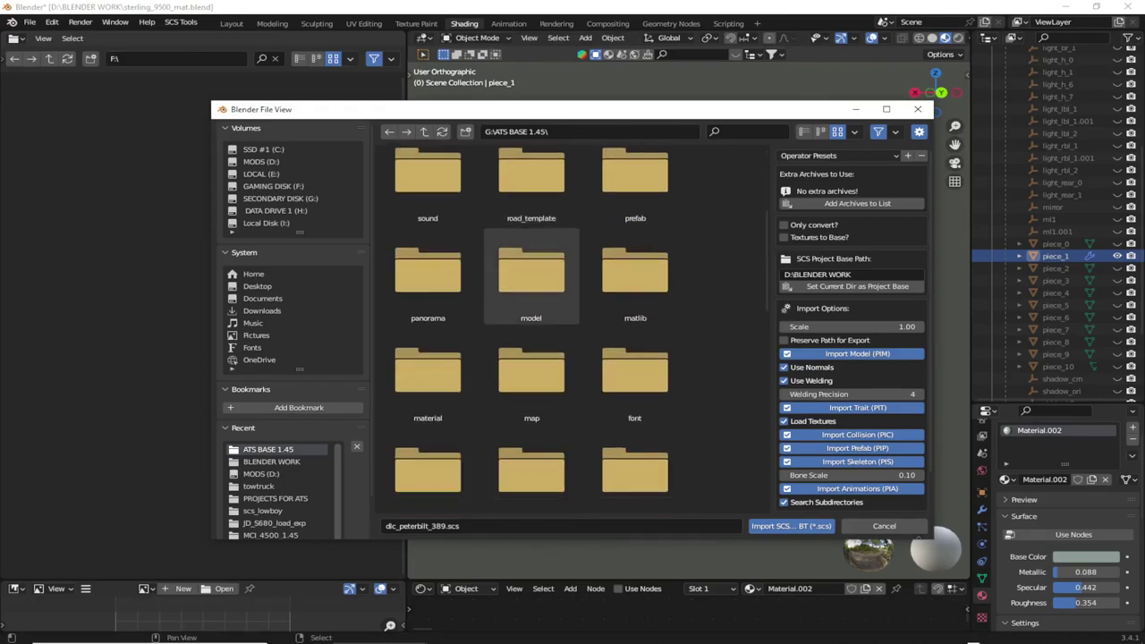
pyautogui.scroll(-6, 531, 241)
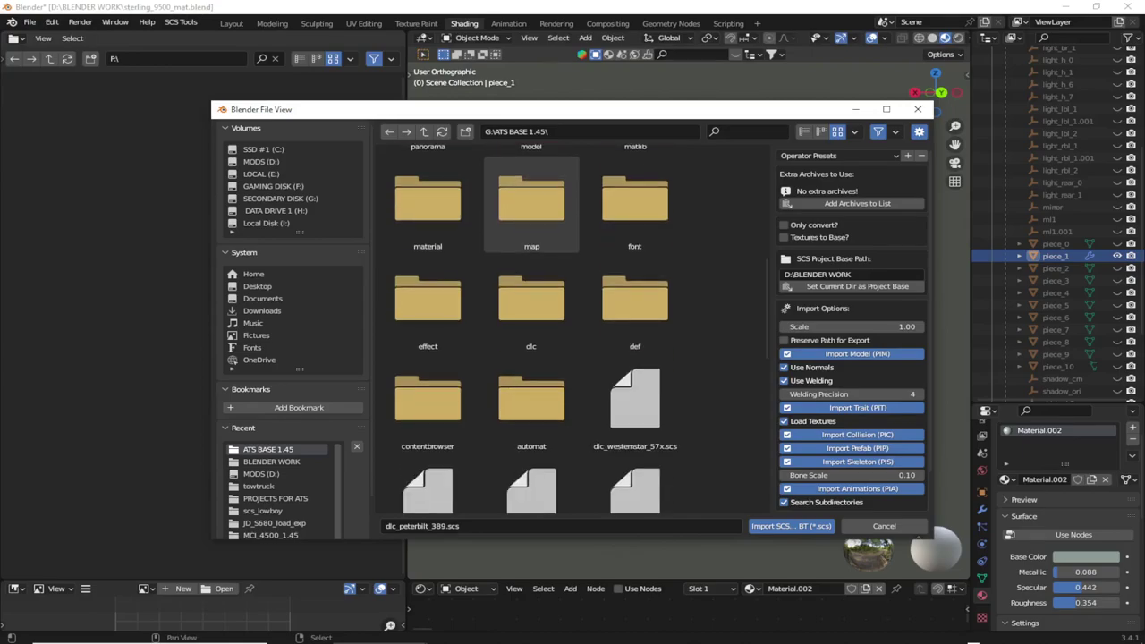
pyautogui.scroll(5, 532, 228)
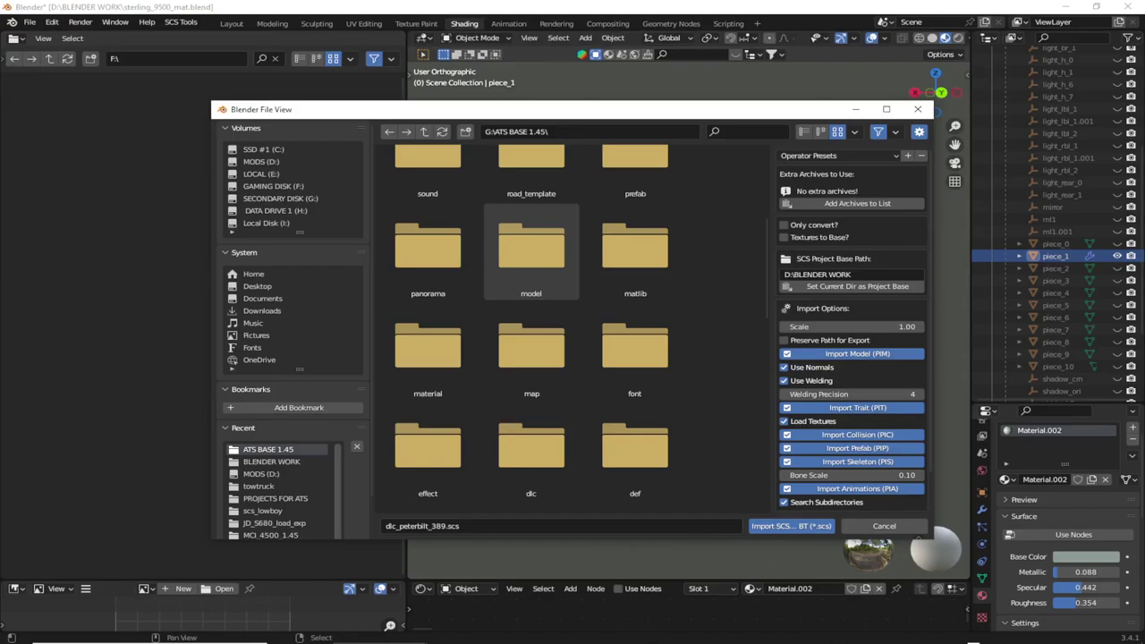
pyautogui.scroll(6, 531, 241)
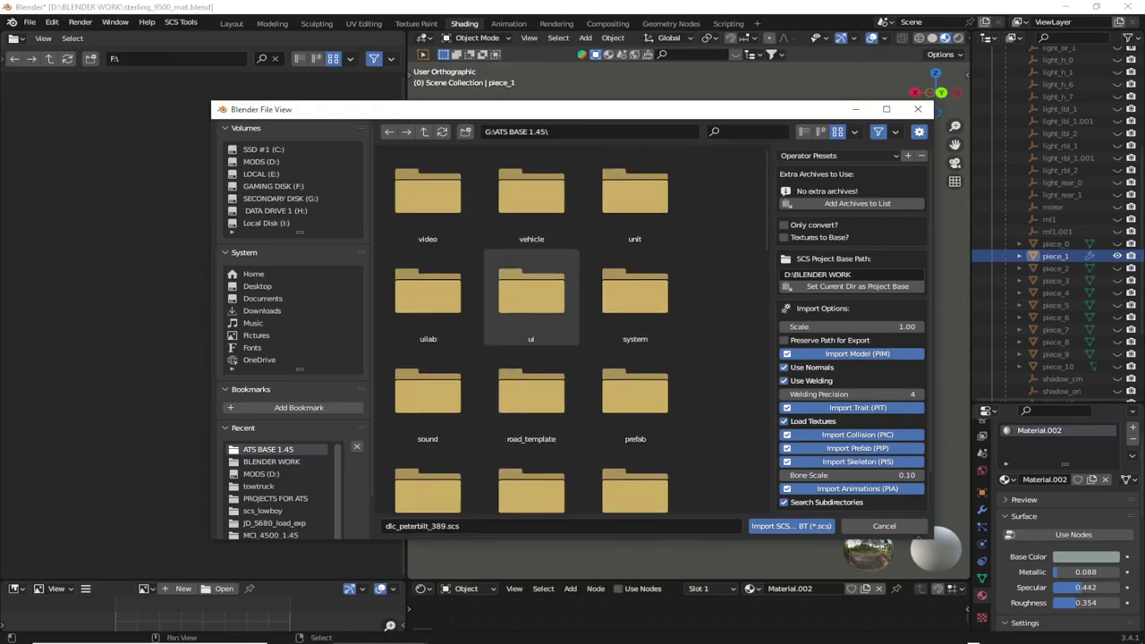
pyautogui.click(531, 192)
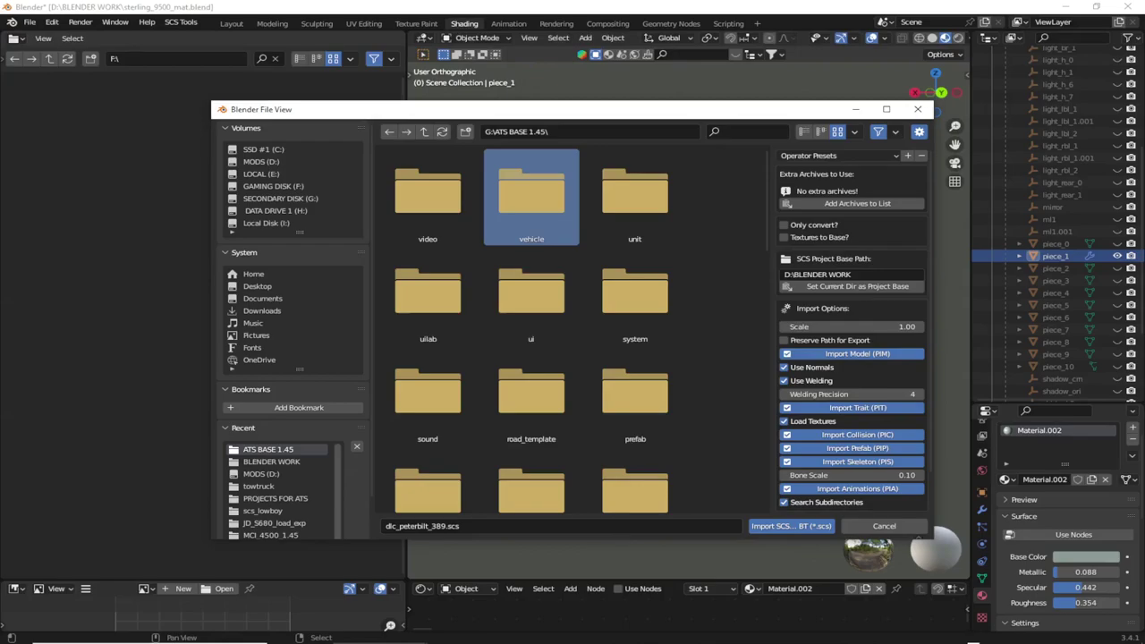
pyautogui.doubleClick(531, 193)
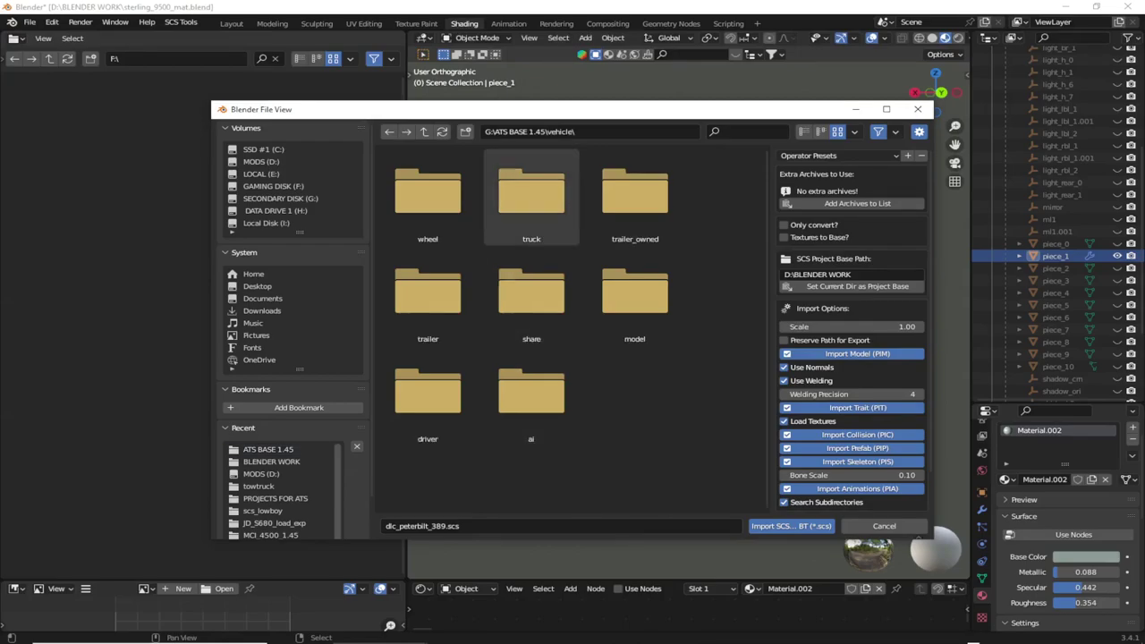
pyautogui.doubleClick(532, 192)
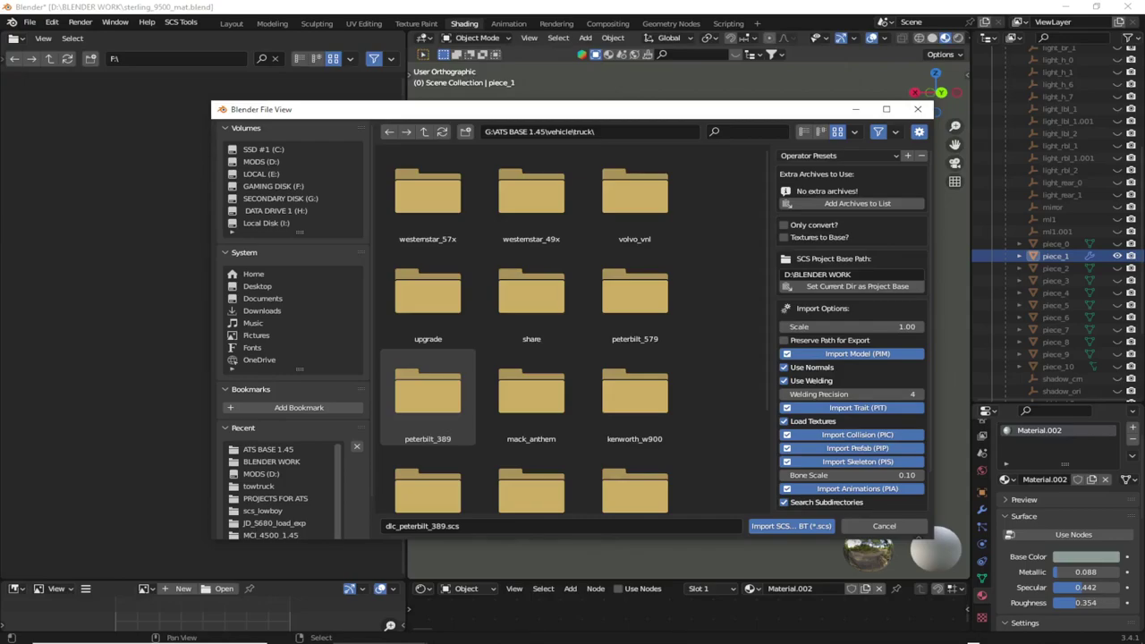
pyautogui.doubleClick(427, 394)
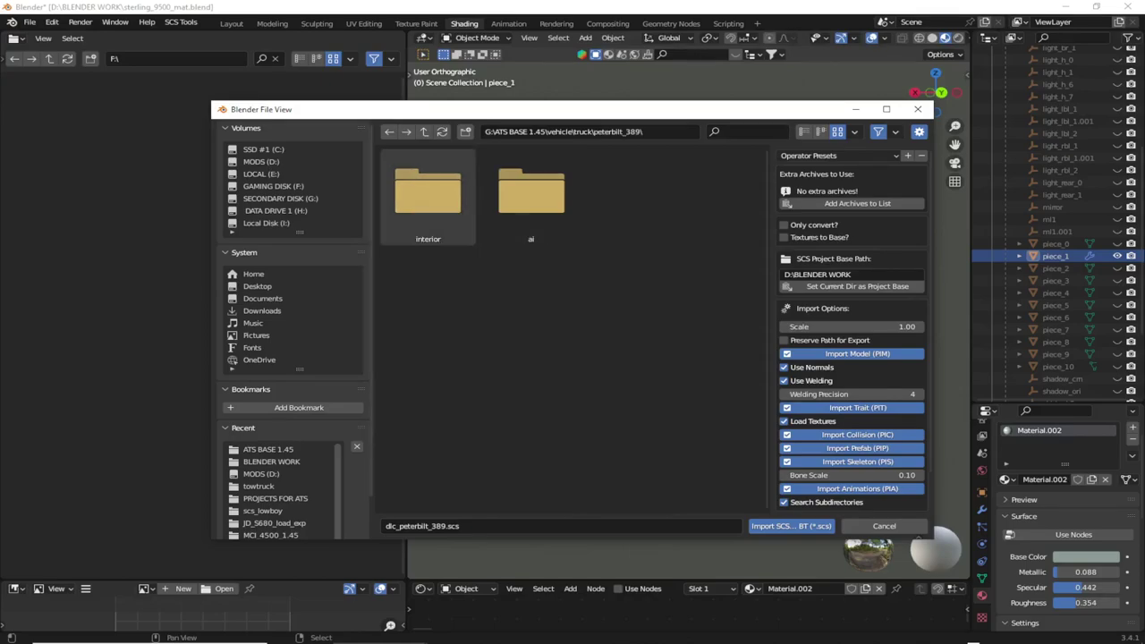
pyautogui.click(388, 131)
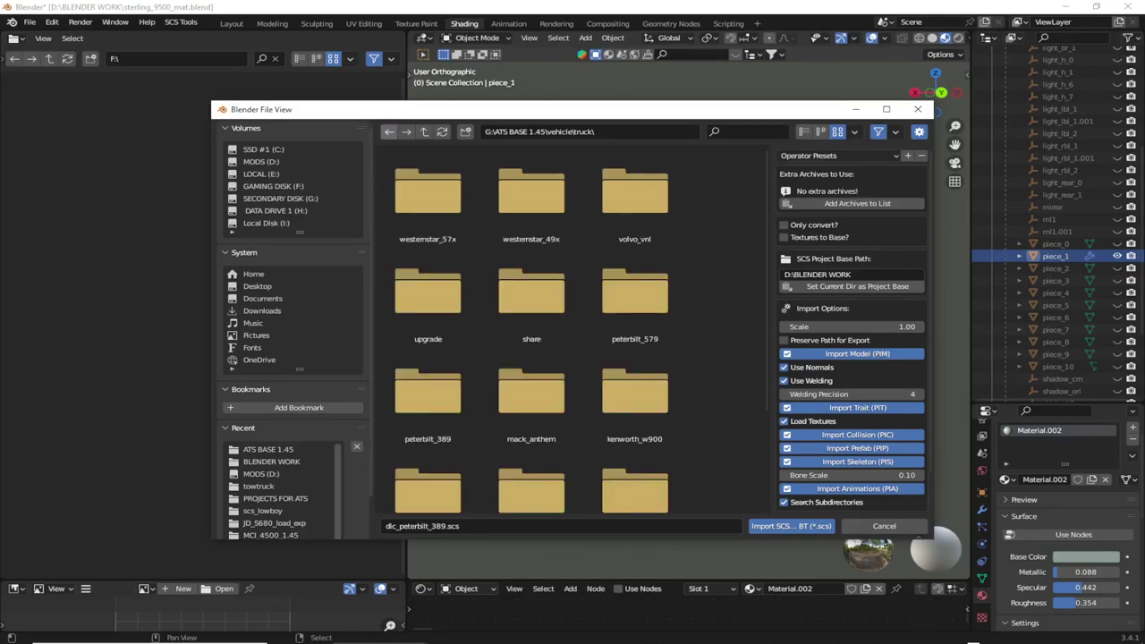
pyautogui.press('BackSpace')
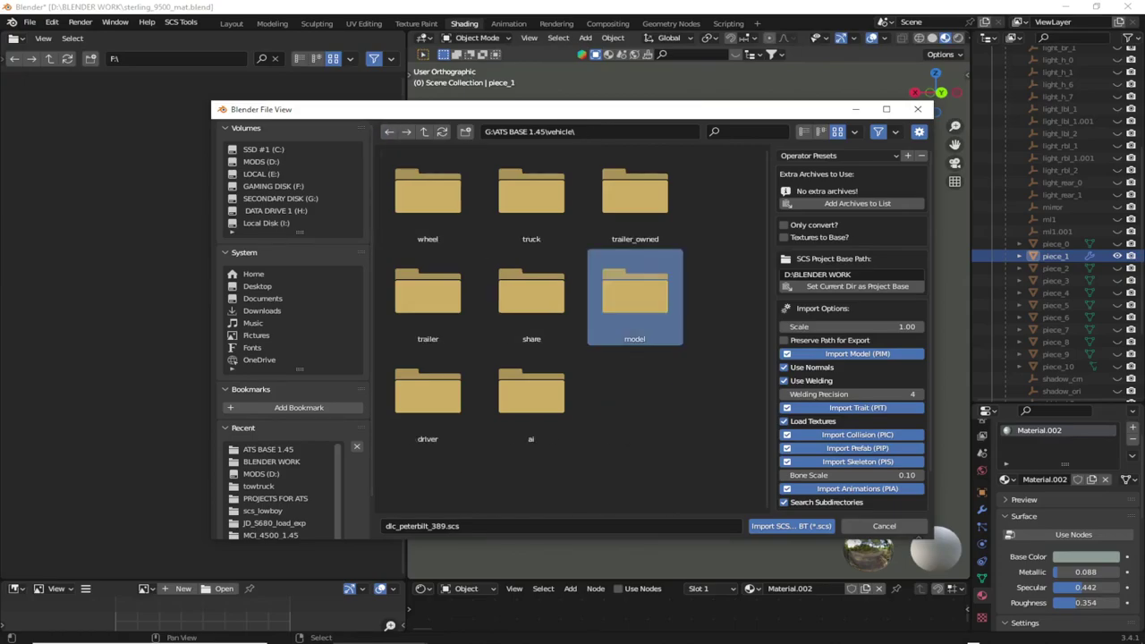
pyautogui.doubleClick(634, 291)
pyautogui.doubleClick(428, 193)
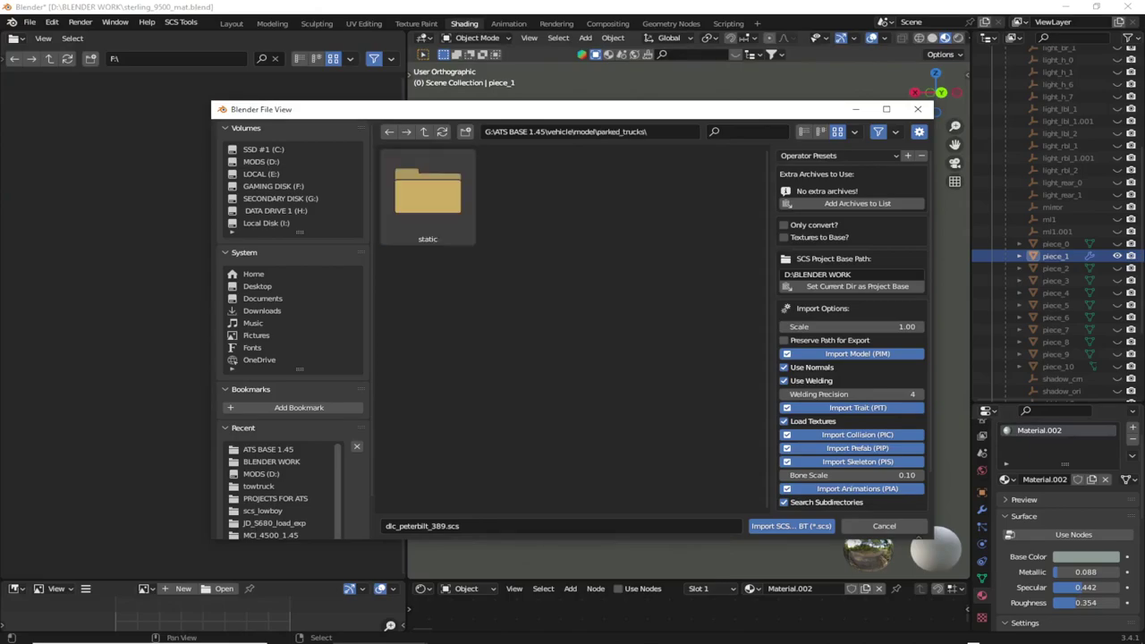
pyautogui.doubleClick(427, 192)
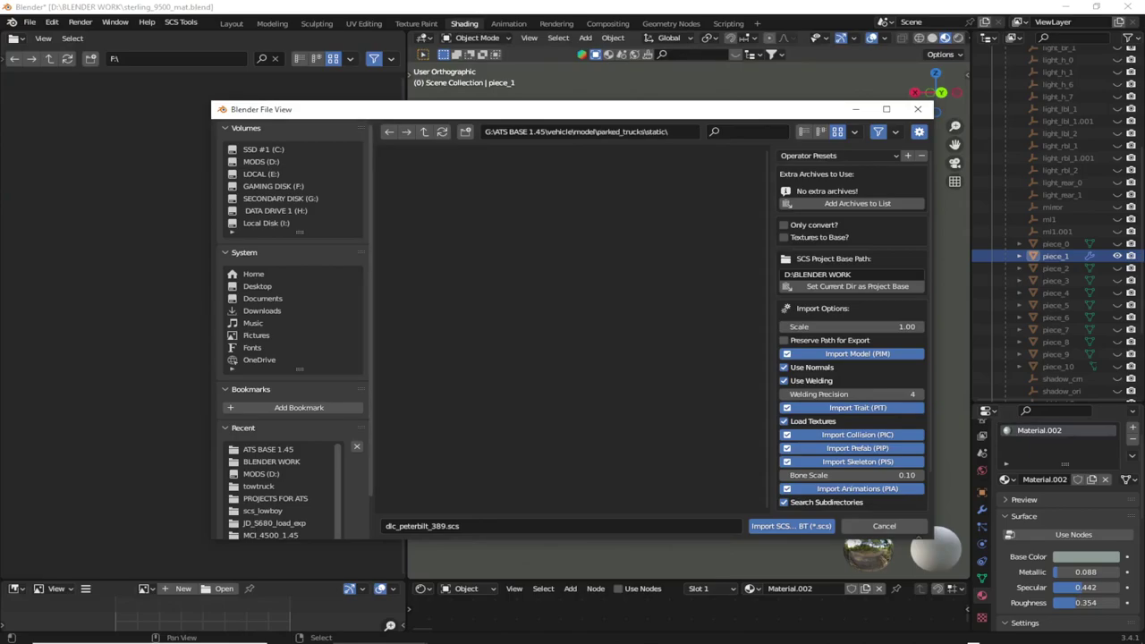
pyautogui.click(389, 132)
pyautogui.click(389, 131)
pyautogui.click(389, 132)
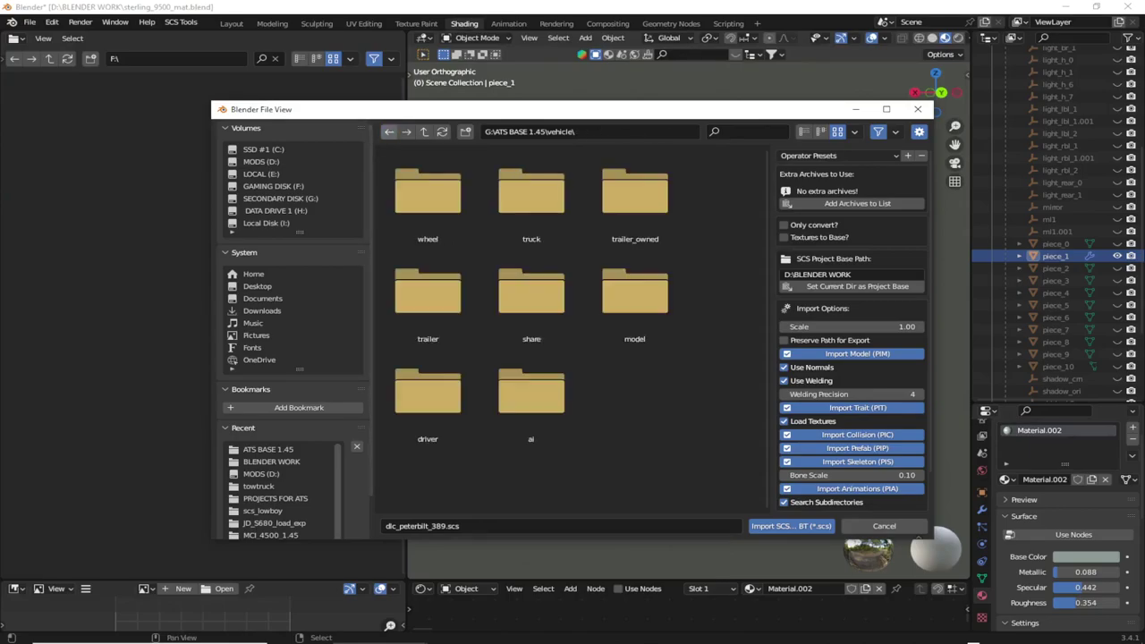
pyautogui.click(389, 132)
pyautogui.click(389, 132)
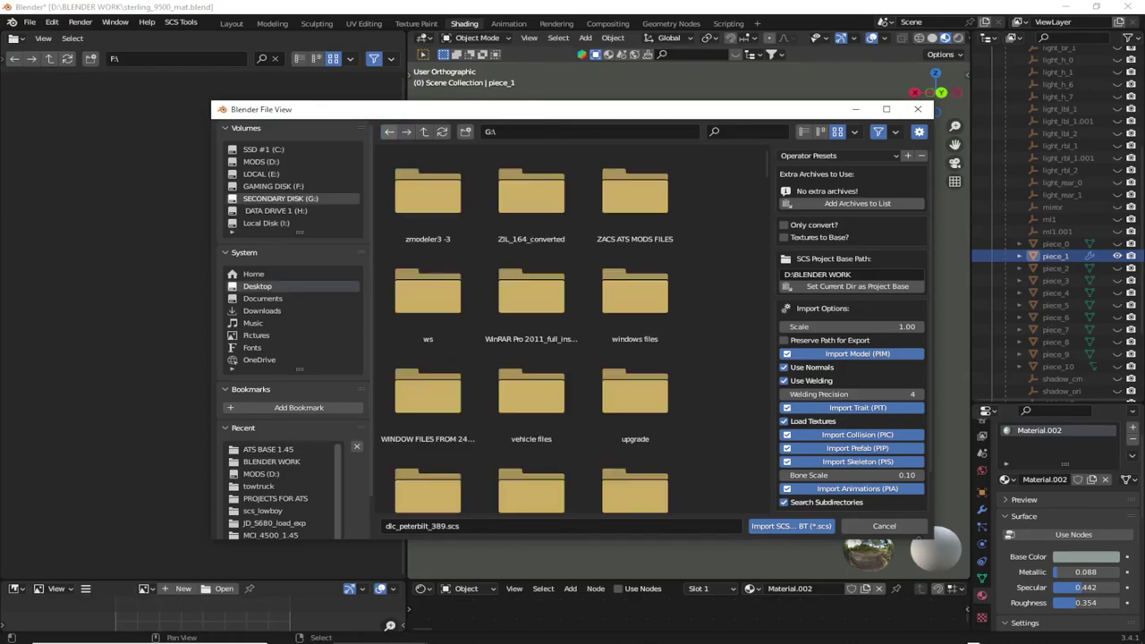
# Open the Start menu, then bring up File Explorer on This PC with Win+E.
pyautogui.scroll(-3, 636, 268)
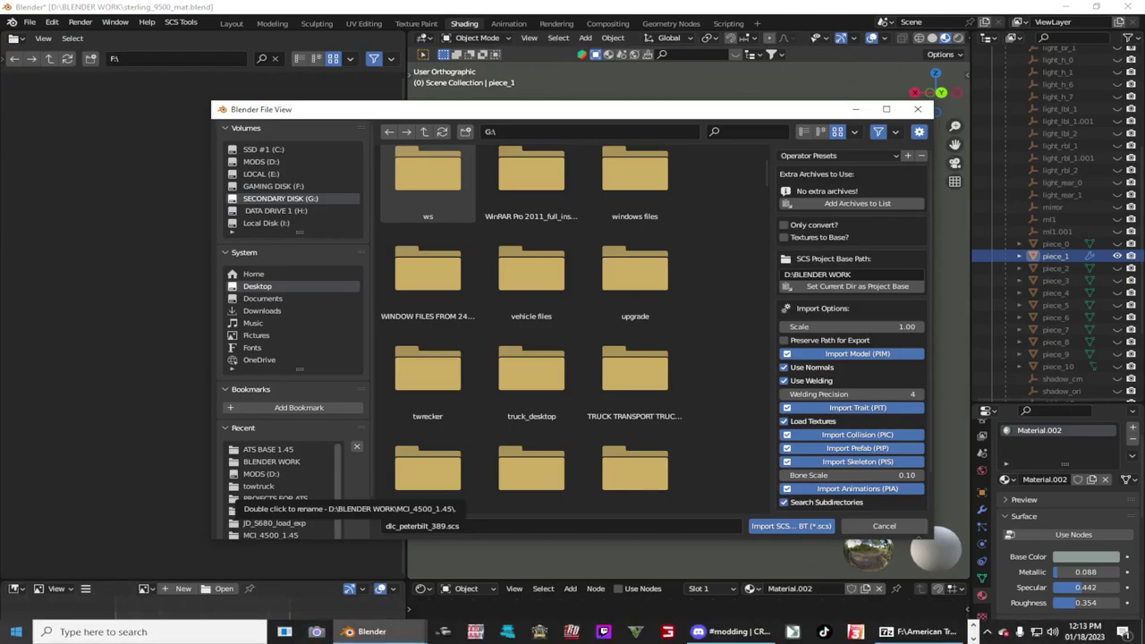
pyautogui.press('super')
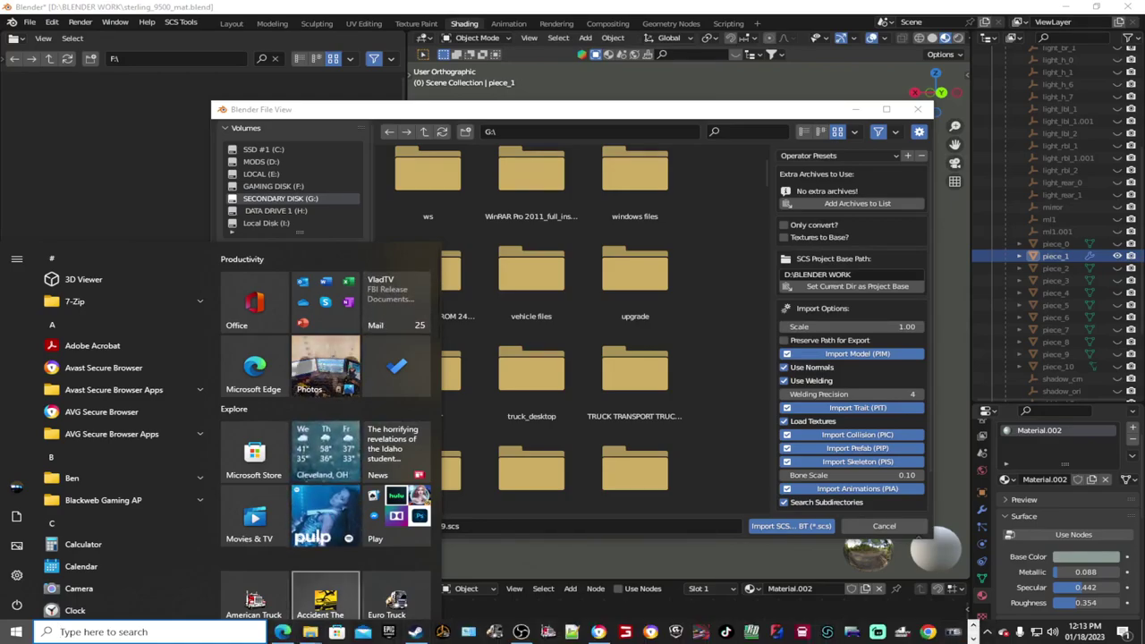
pyautogui.moveTo(310, 632)
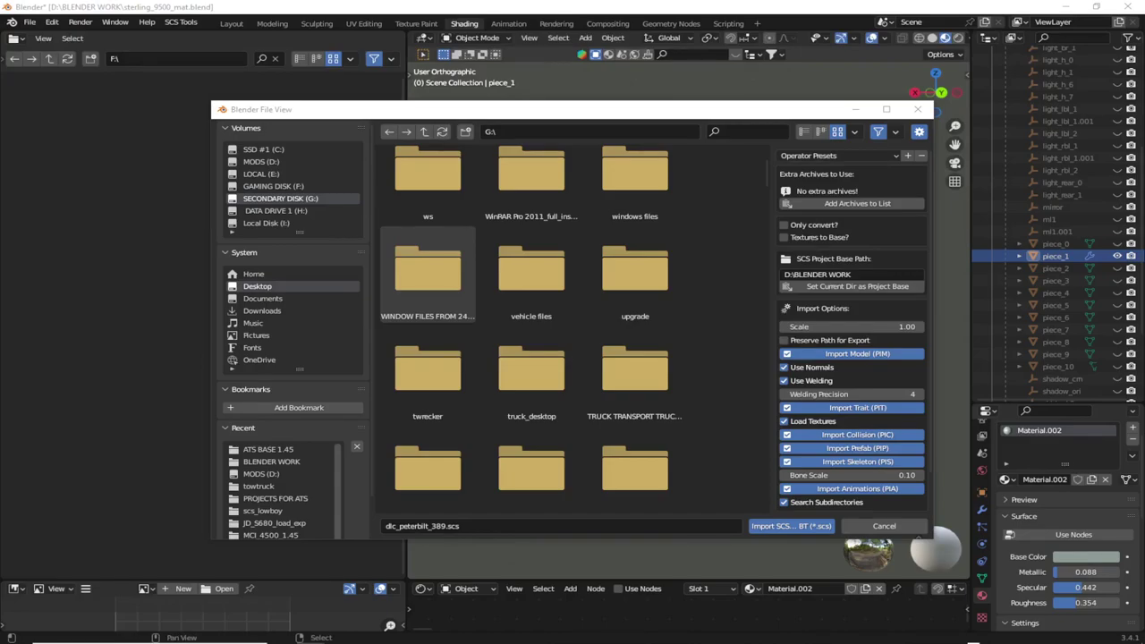
pyautogui.press('super+e')
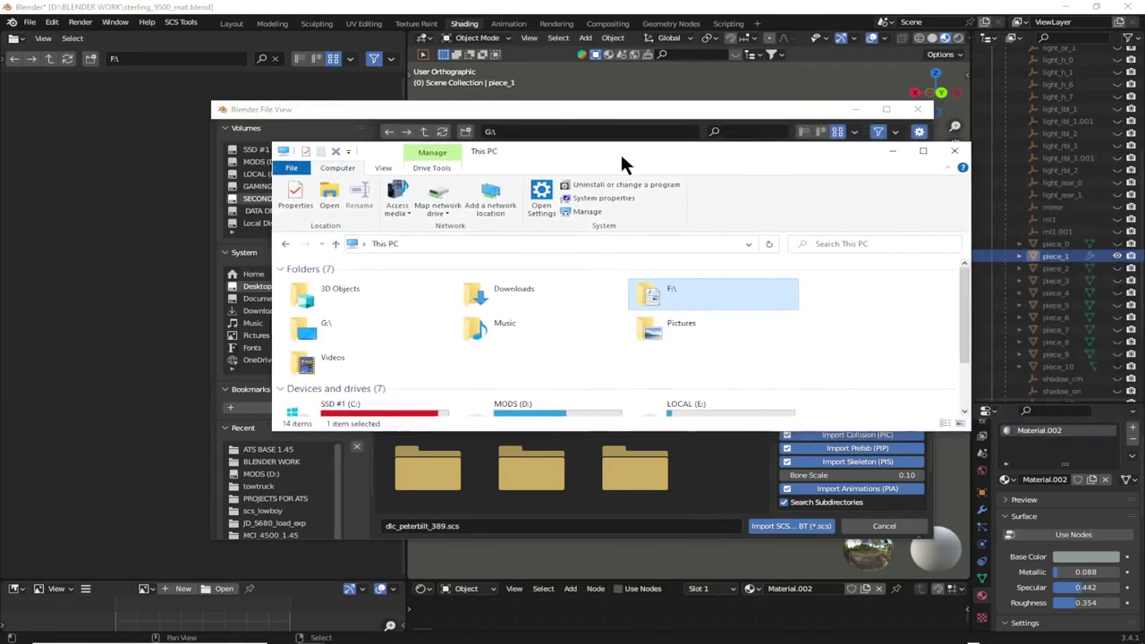
# Maximize File Explorer, peek into SSD #1 (C:), then return to This PC.
pyautogui.click(893, 139)
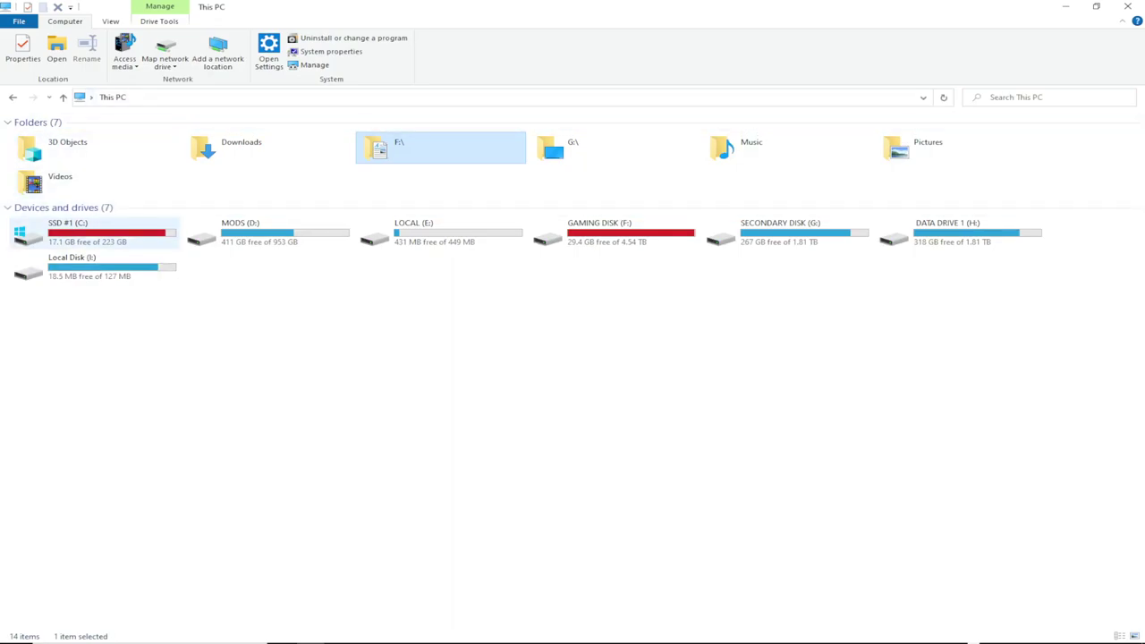
pyautogui.doubleClick(94, 231)
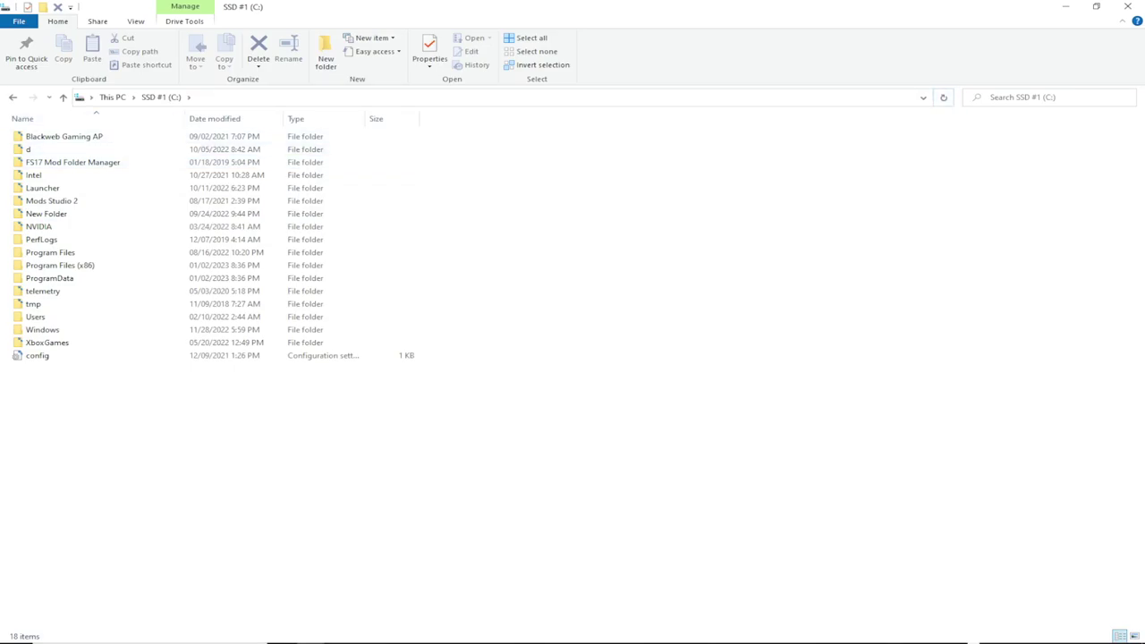
pyautogui.click(111, 97)
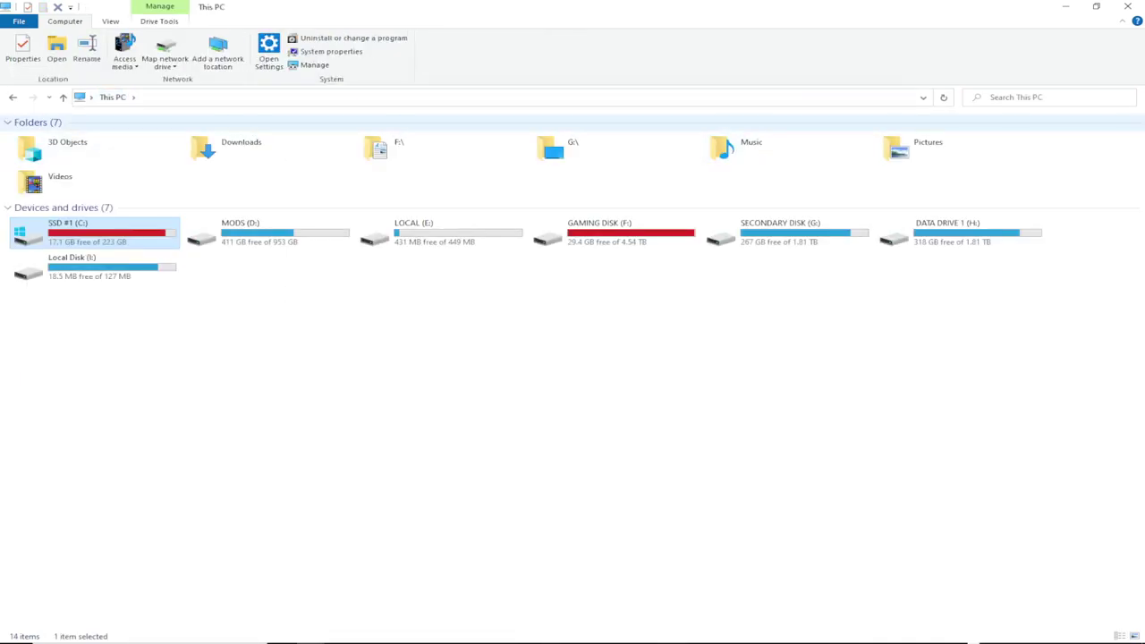
# Search This PC for 'ATS' and choose the ATS BASE 1.45 suggestion.
pyautogui.click(1020, 98)
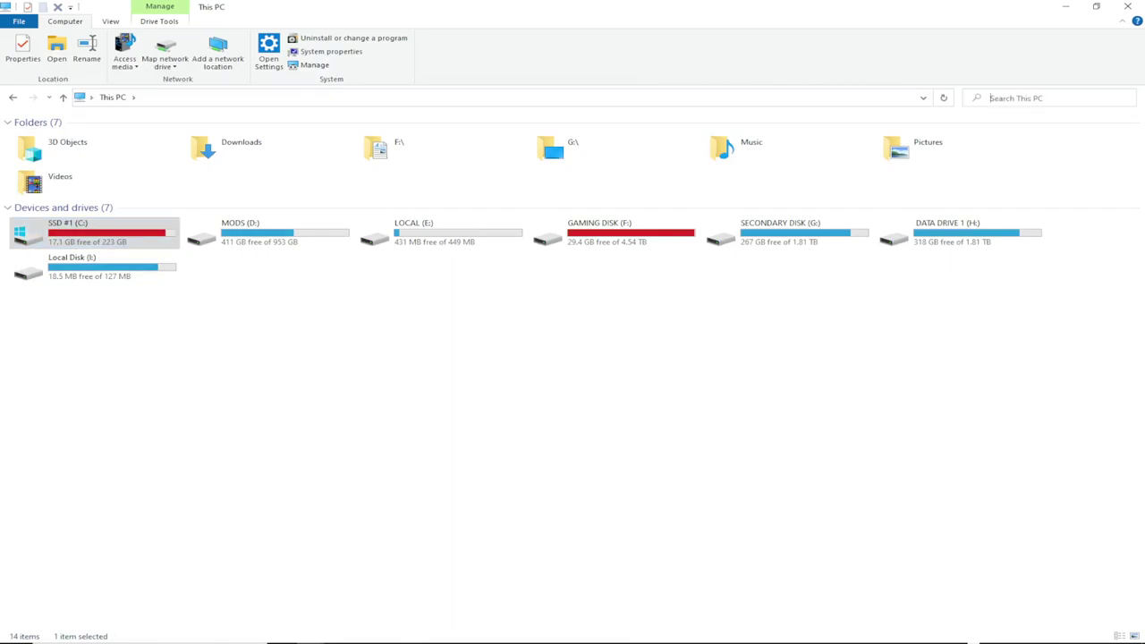
pyautogui.write('ATS')
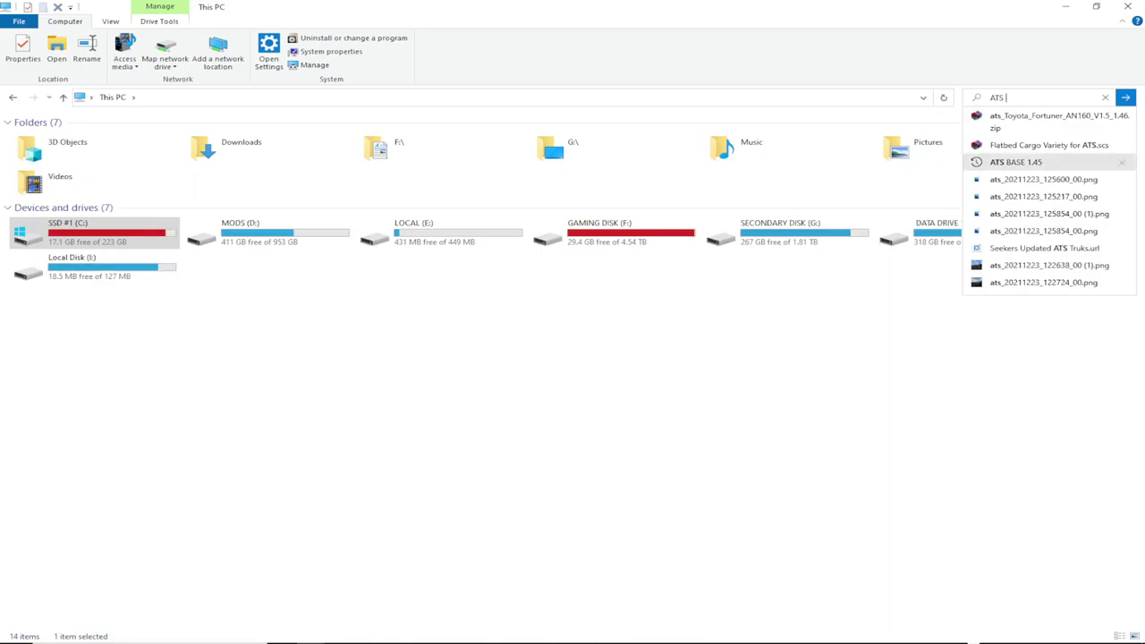
pyautogui.press('Escape')
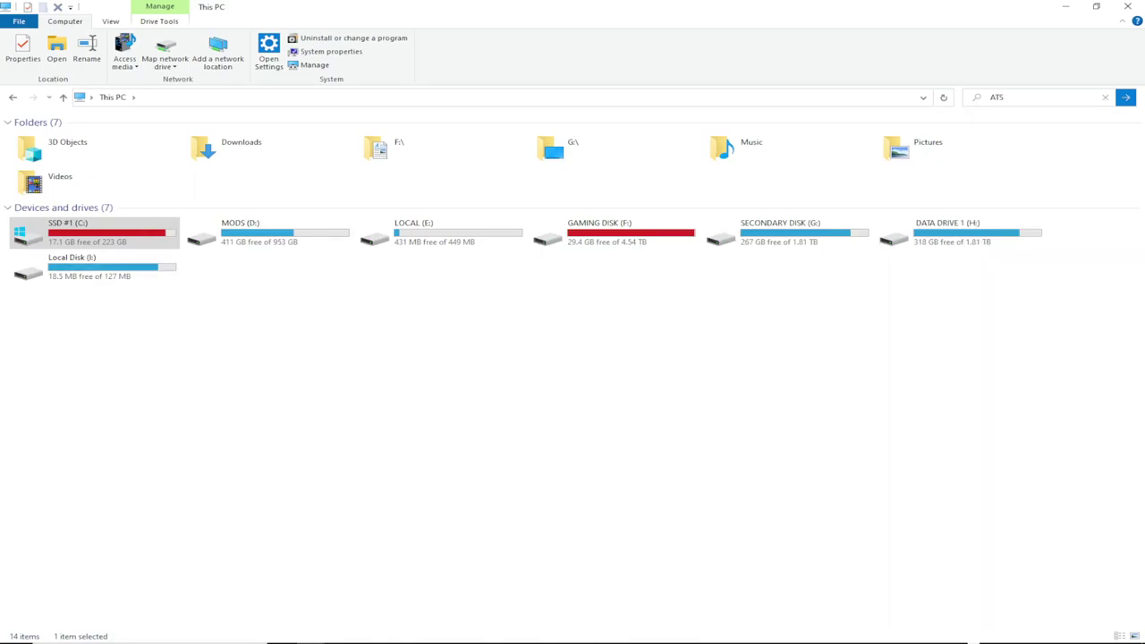
pyautogui.click(1038, 97)
pyautogui.press('End')
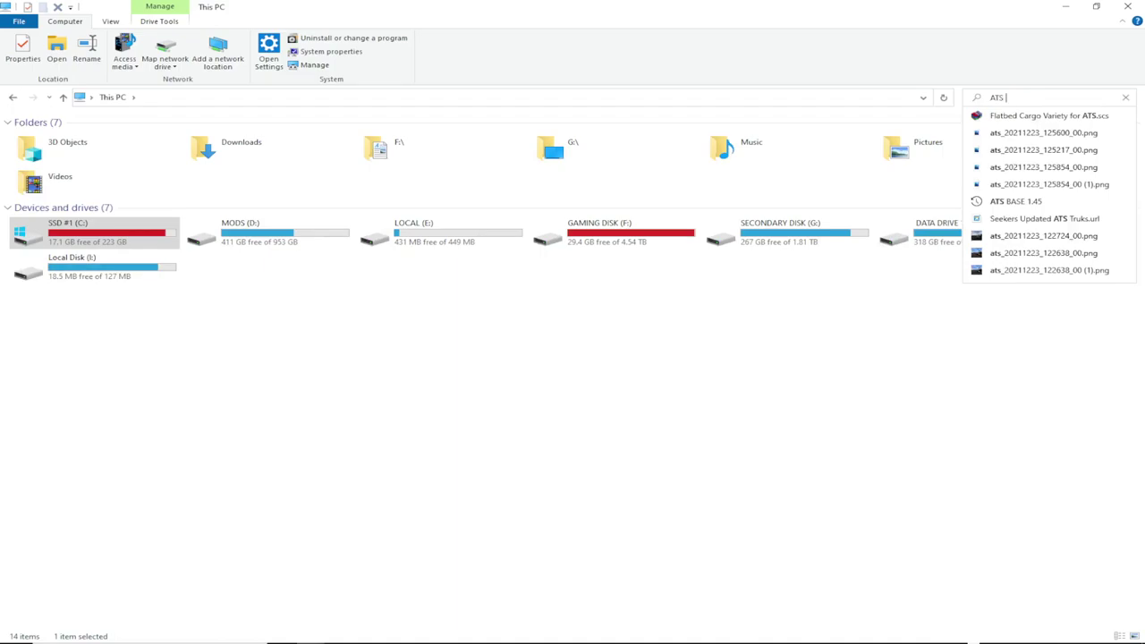
pyautogui.press('Down')
pyautogui.press('Down')
pyautogui.press('Down')
pyautogui.press('Down')
pyautogui.press('Down')
pyautogui.press('Down')
pyautogui.press('Return')
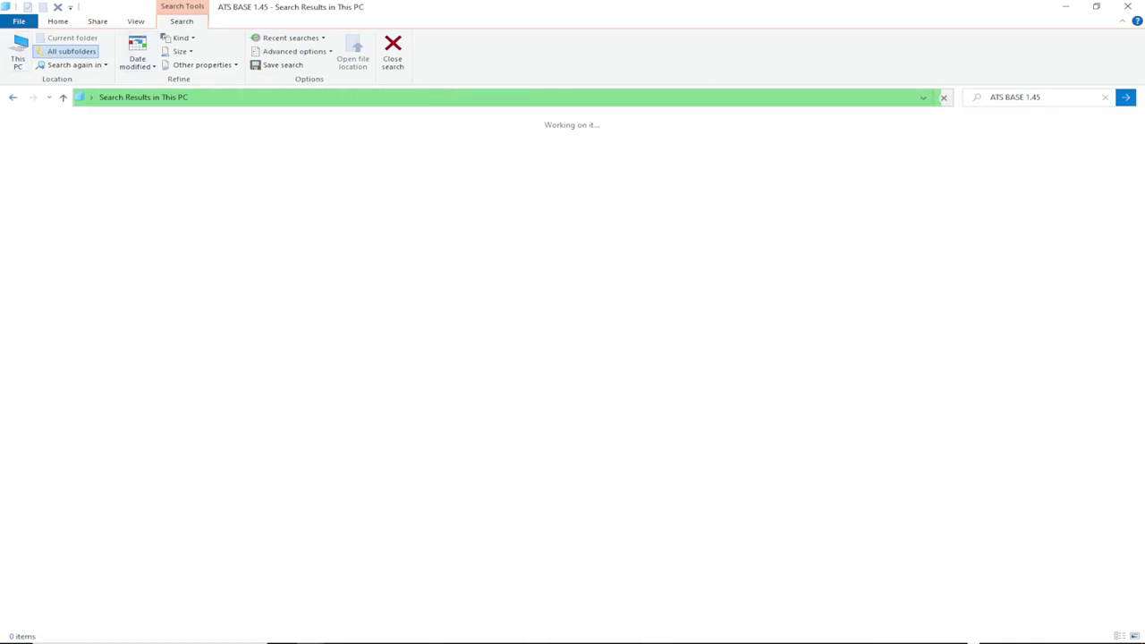
# Abandon the empty ATS BASE 1.45 search and return to the This PC overview.
pyautogui.press('Escape')
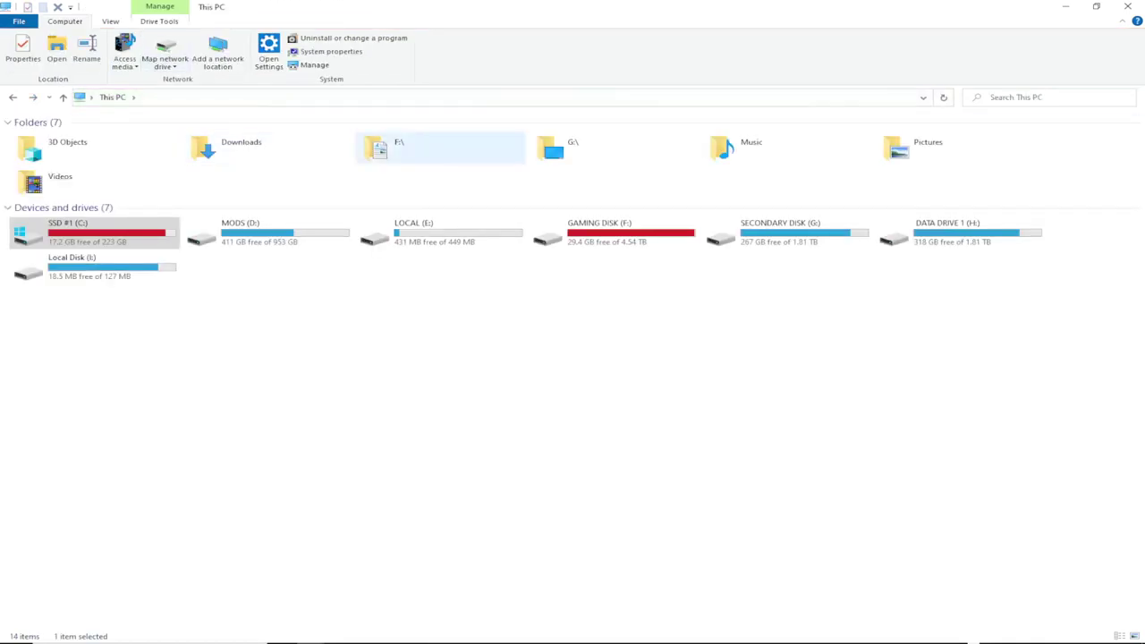
# Open G:, then Sterling 9500's vehicle/truck folder, and step back out.
pyautogui.doubleClick(787, 233)
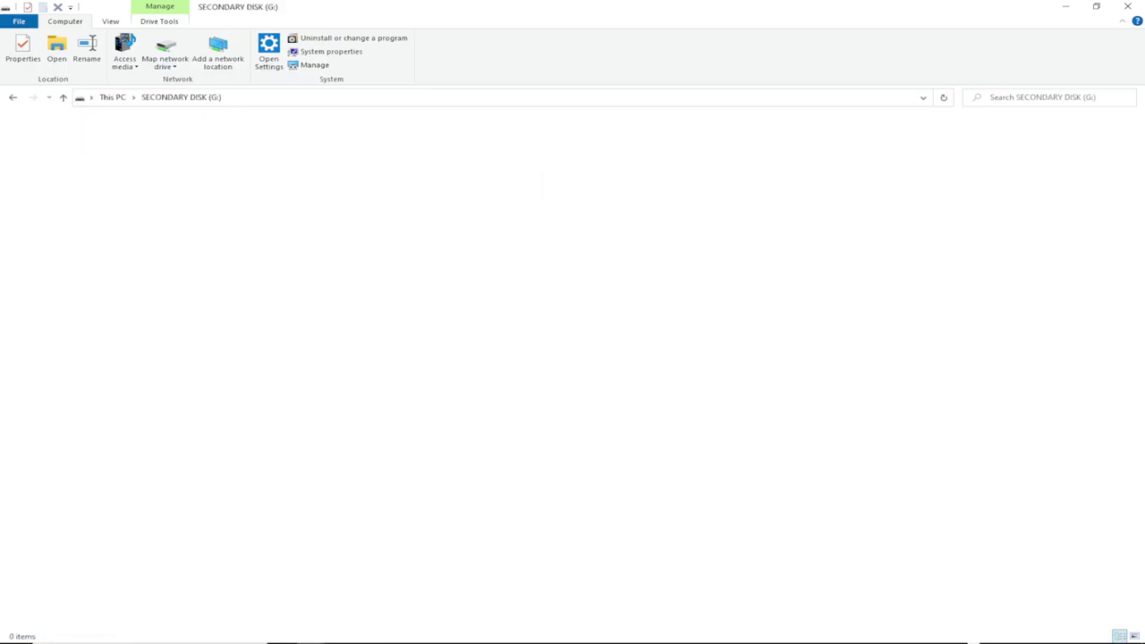
pyautogui.scroll(-20, 214, 322)
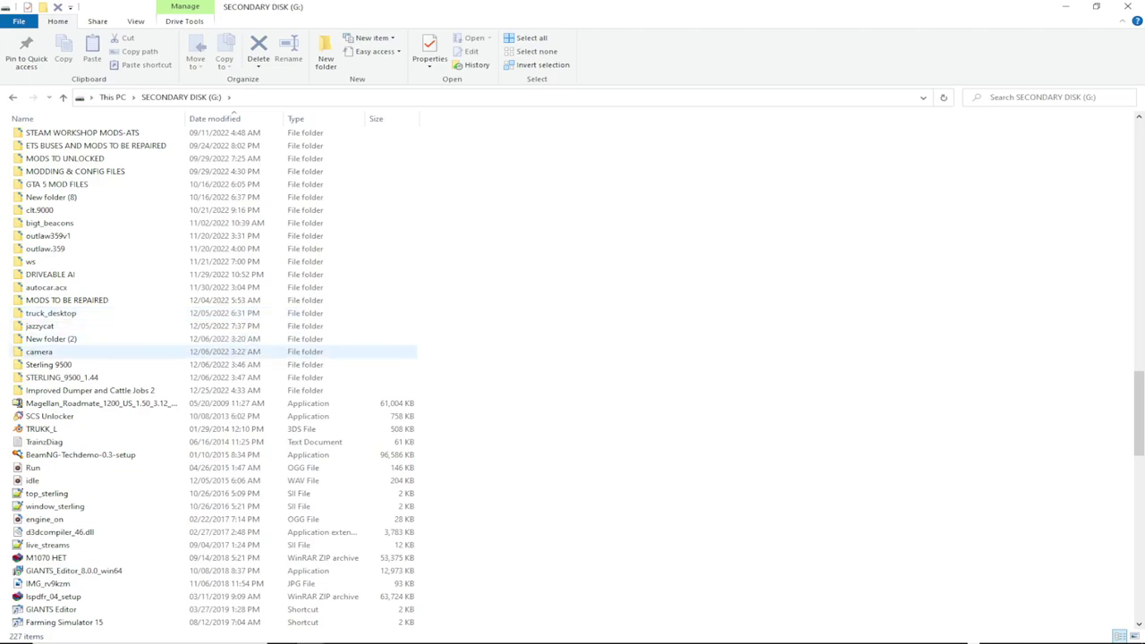
pyautogui.doubleClick(49, 365)
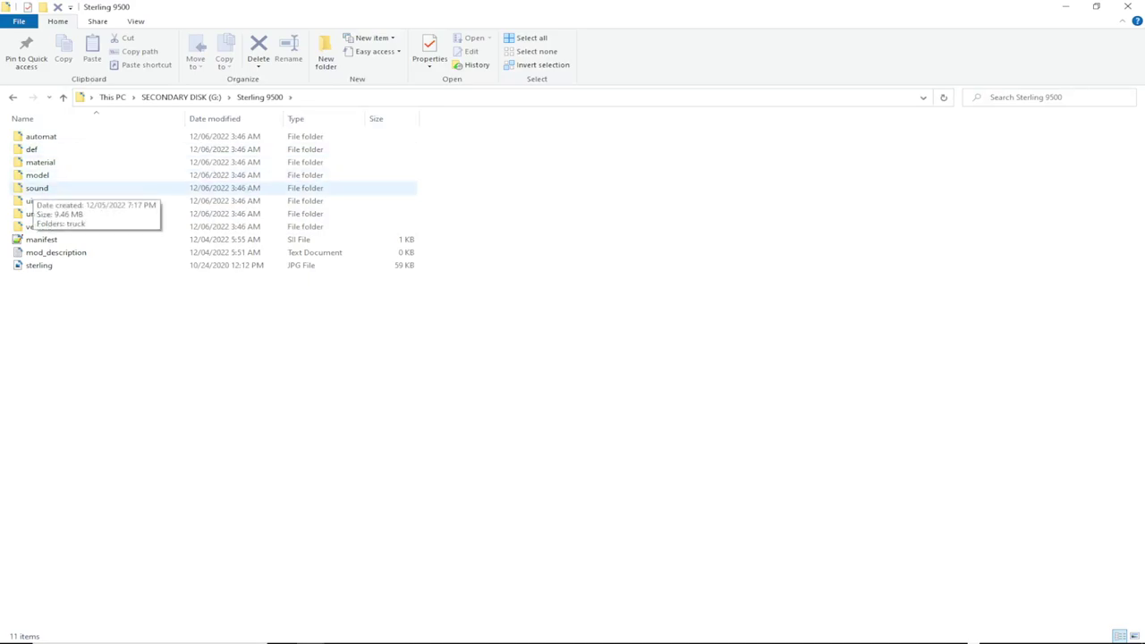
pyautogui.doubleClick(34, 227)
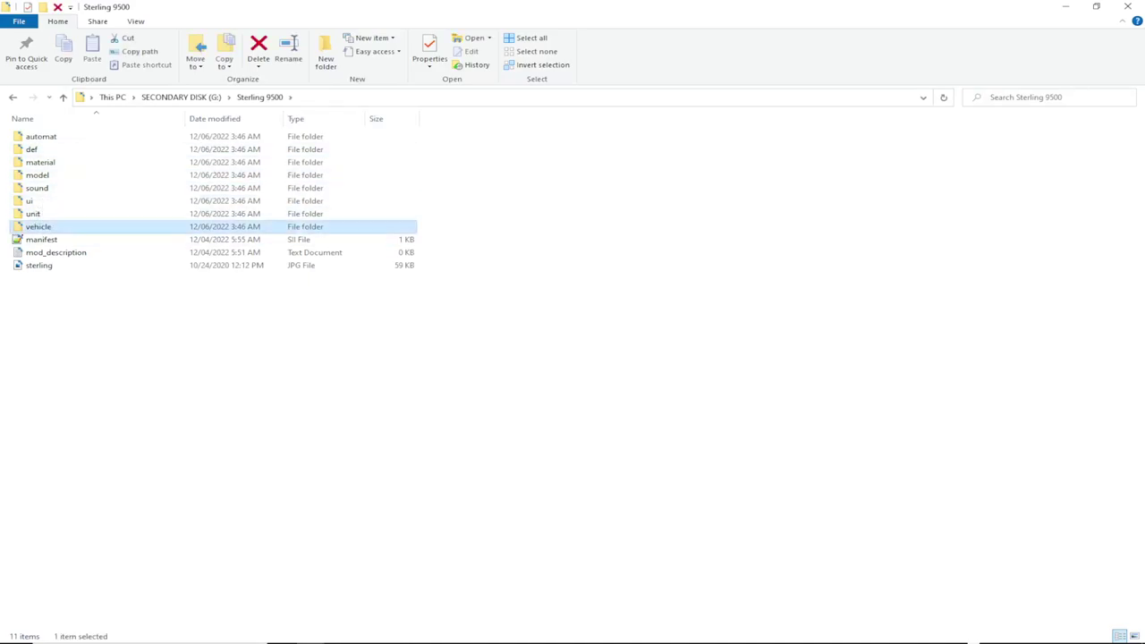
pyautogui.doubleClick(34, 136)
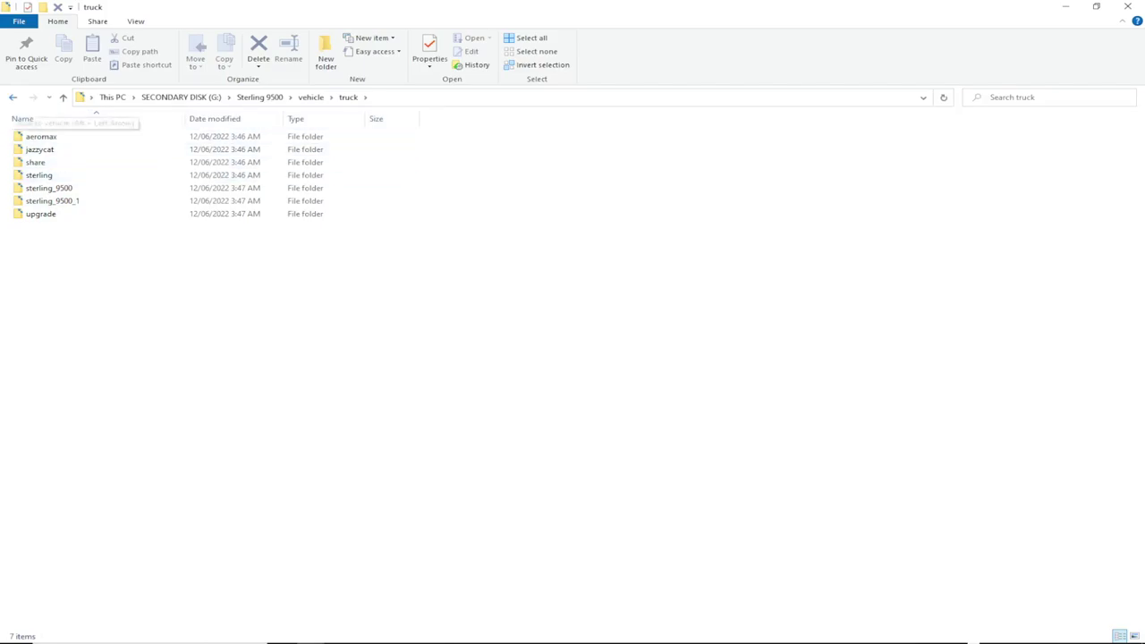
pyautogui.hotkey('alt', 'Up')
pyautogui.hotkey('alt', 'Up')
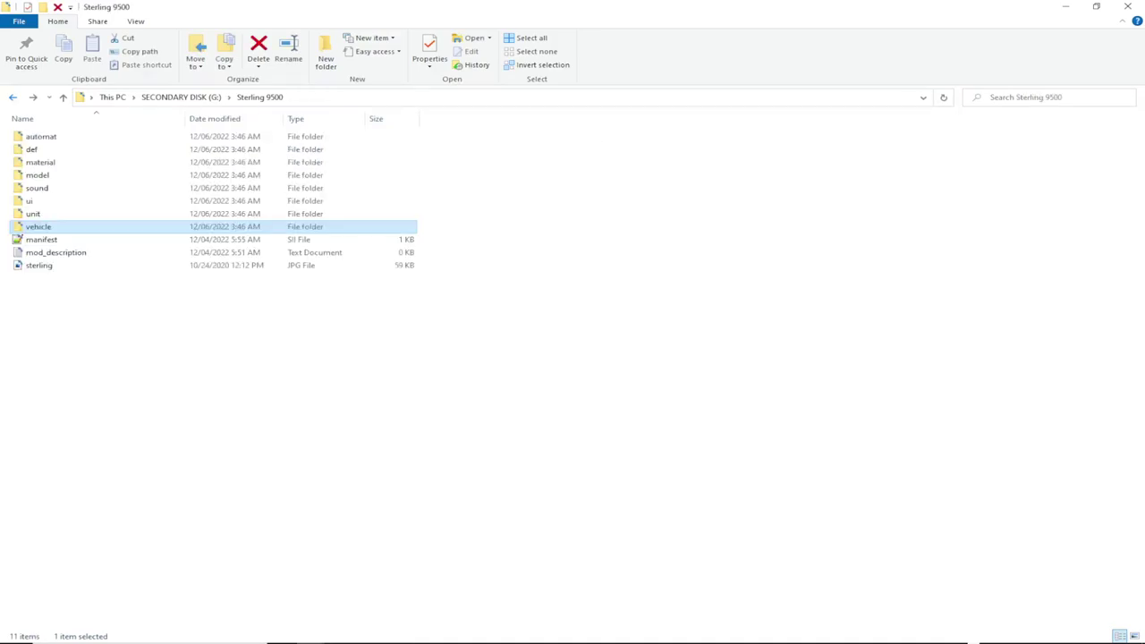
# Check def/vehicle, return to Sterling 9500, then open sound/truck with its sound banks.
pyautogui.doubleClick(36, 148)
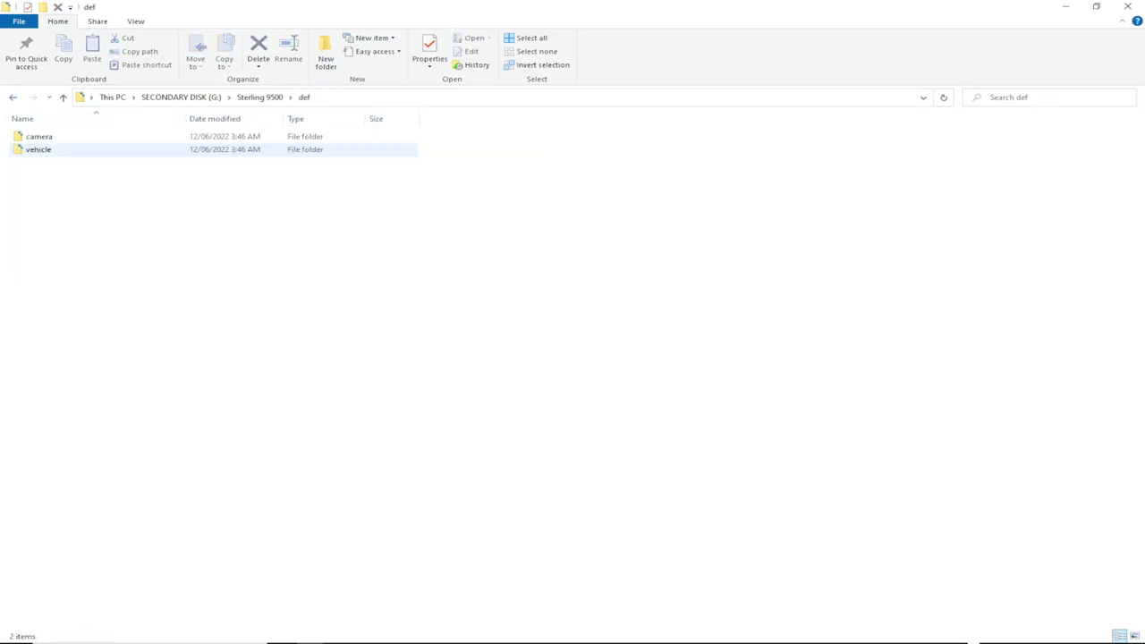
pyautogui.doubleClick(36, 148)
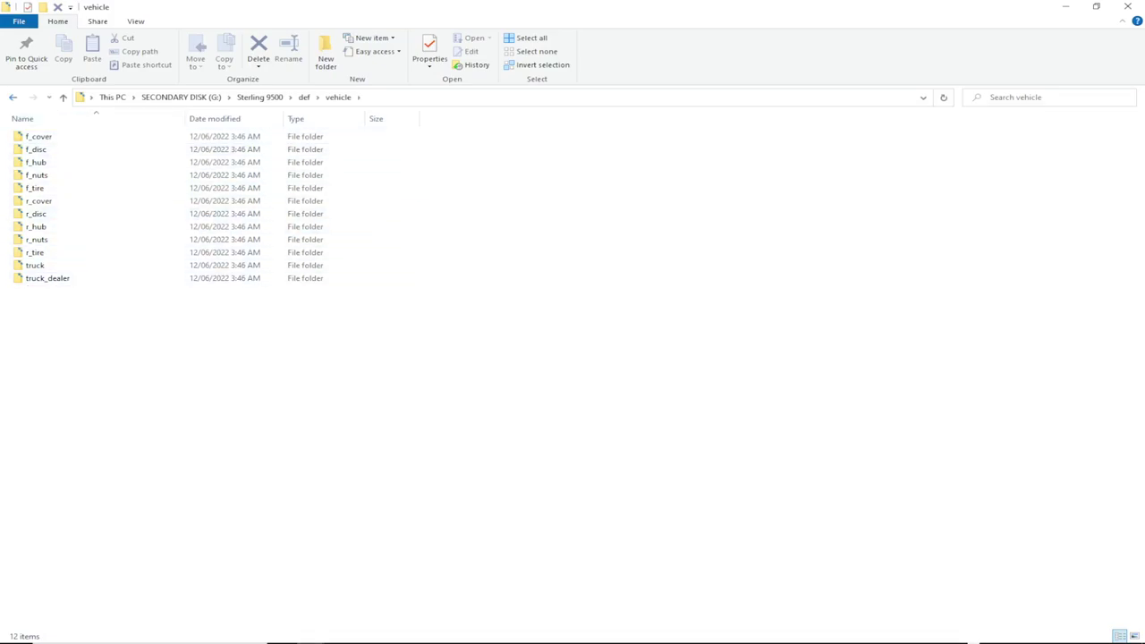
pyautogui.click(12, 97)
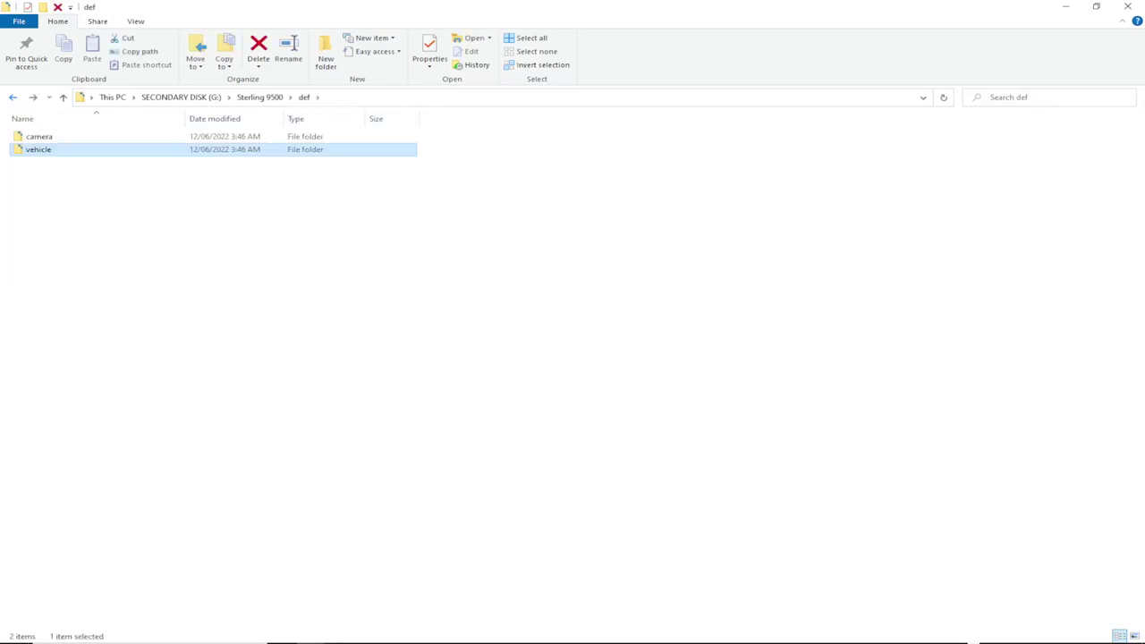
pyautogui.hotkey('alt', 'Left')
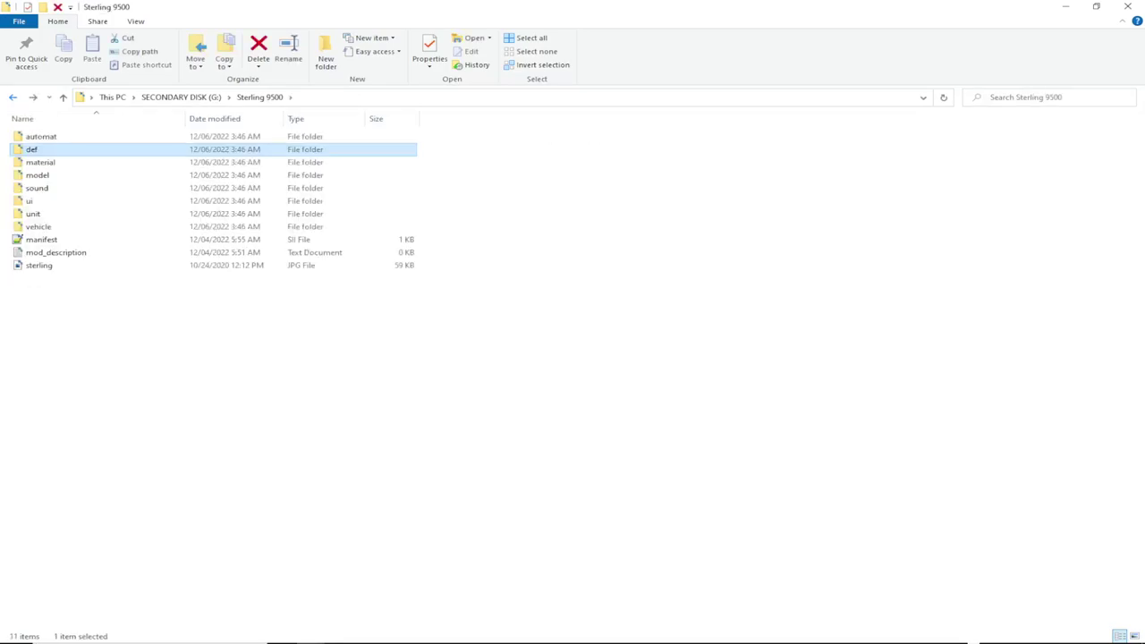
pyautogui.doubleClick(36, 188)
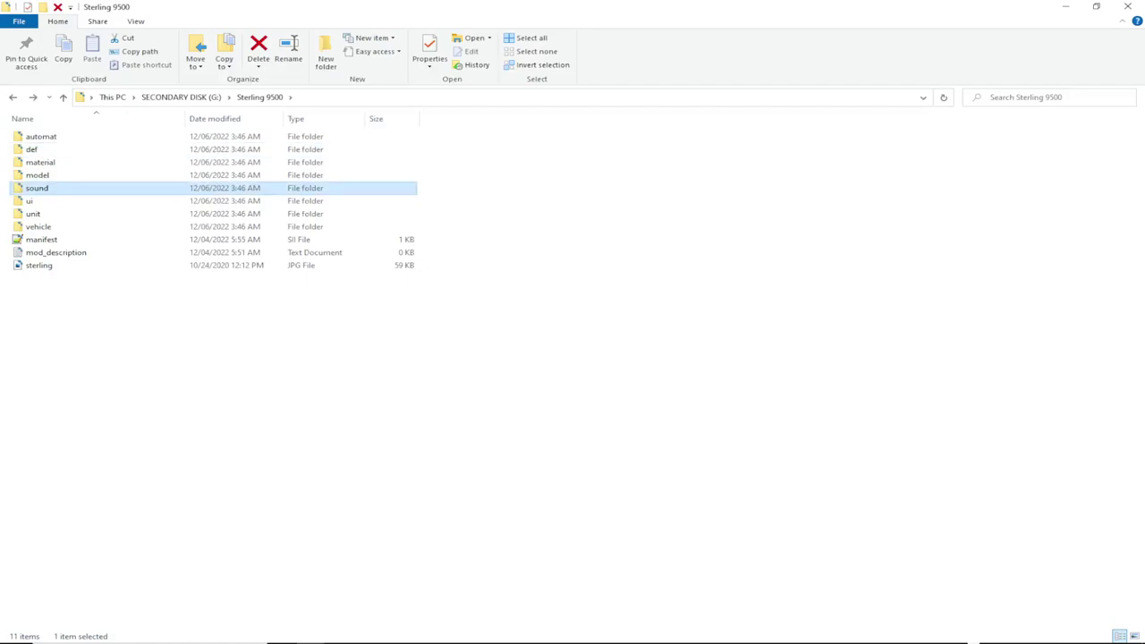
pyautogui.doubleClick(35, 136)
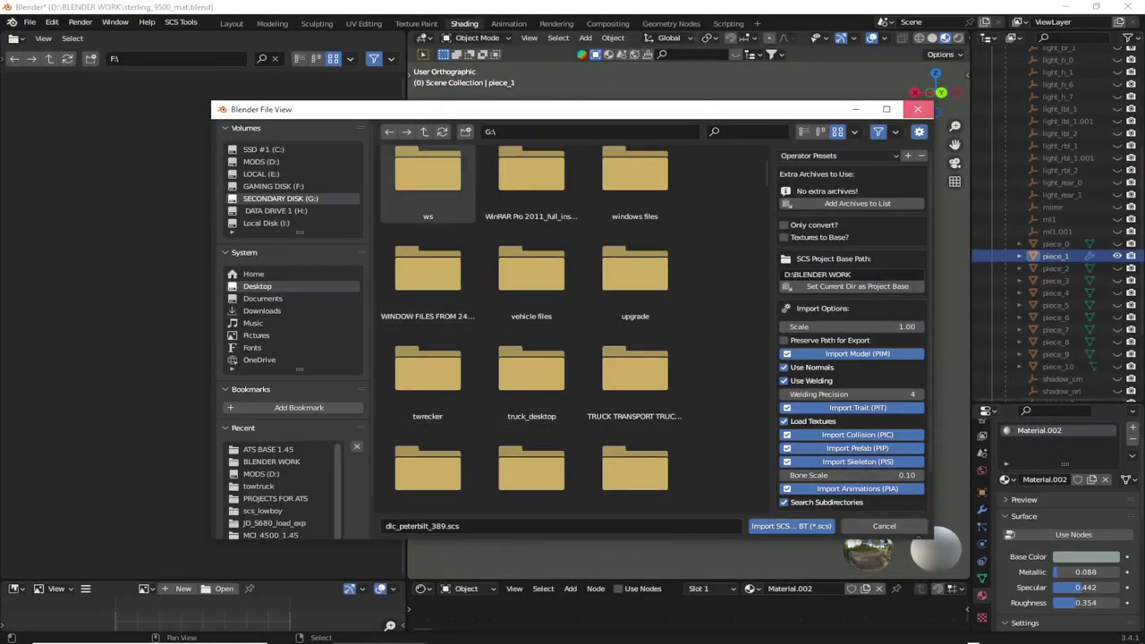
# Close the SCS import file browser using its window close button.
pyautogui.click(917, 110)
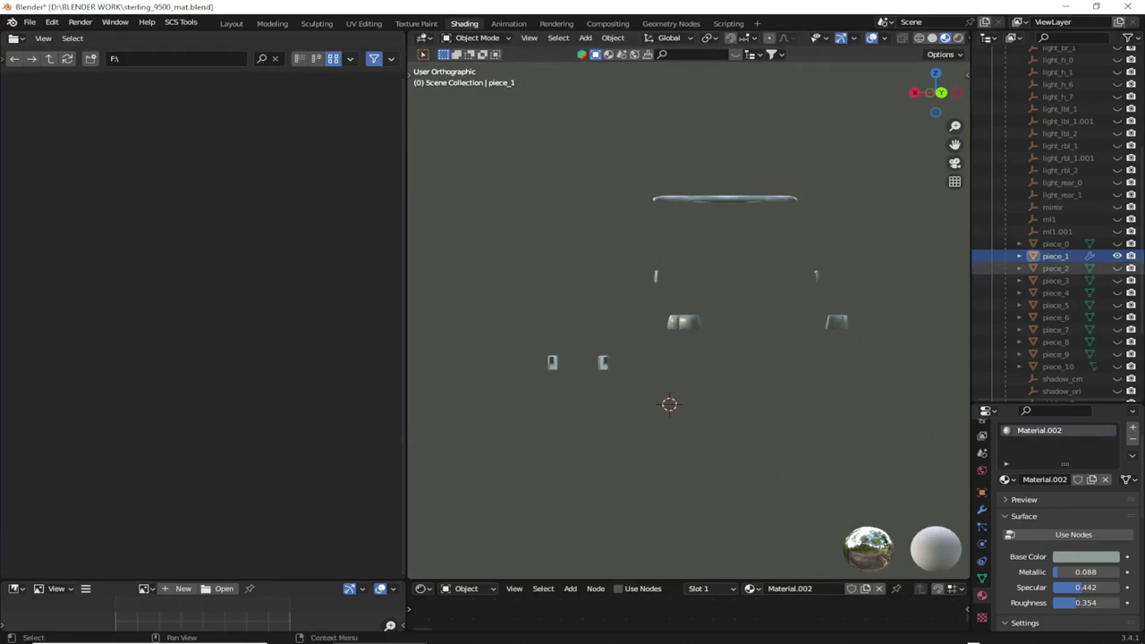
# Unhide piece_0, the piece_2 cab body, and piece_3 through piece_5 in the Outliner.
pyautogui.click(1116, 243)
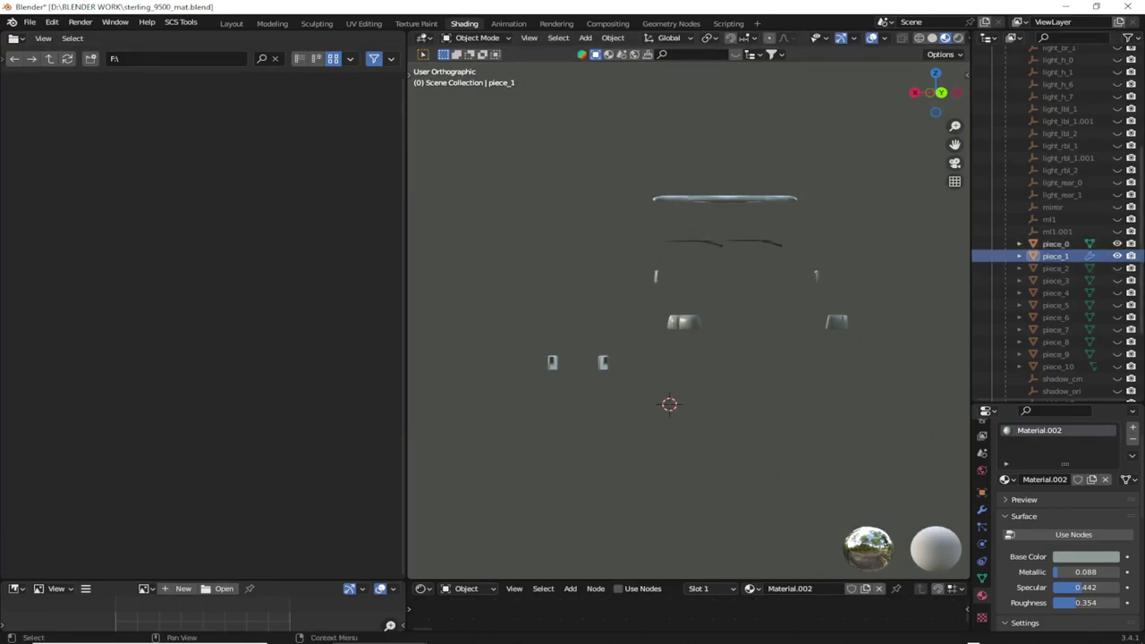
pyautogui.click(1116, 269)
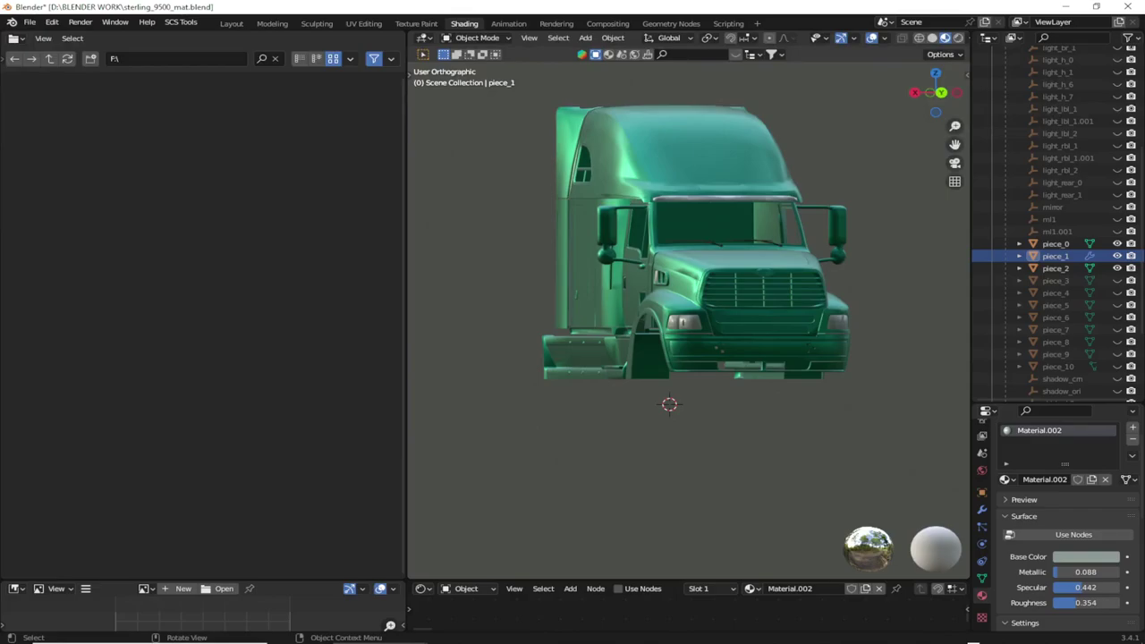
pyautogui.scroll(4, 688, 313)
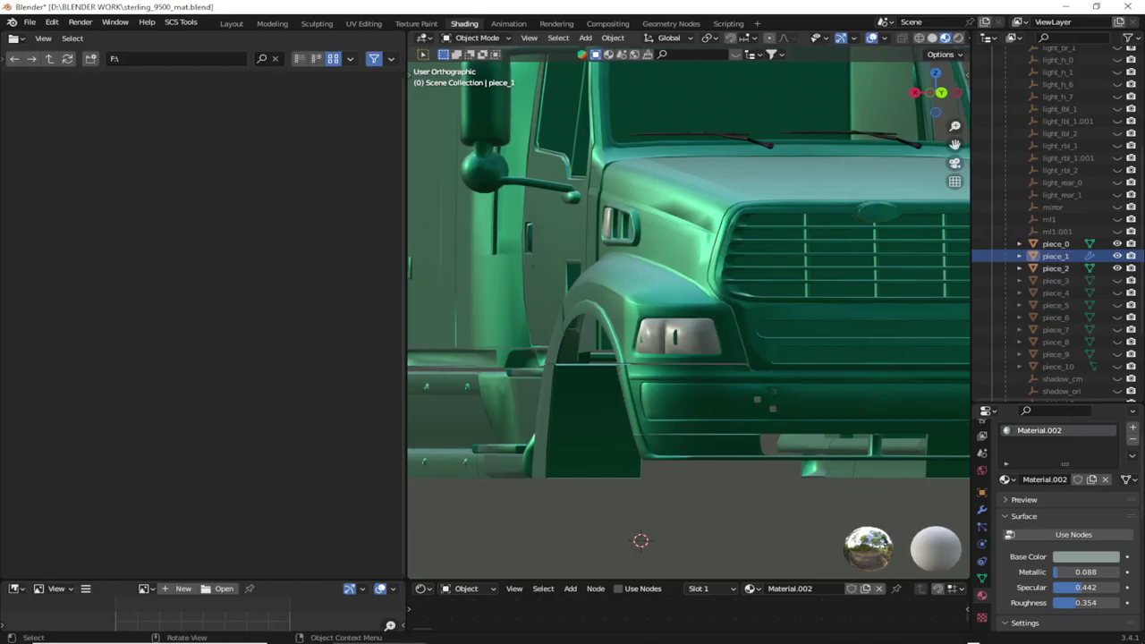
pyautogui.scroll(-5, 640, 541)
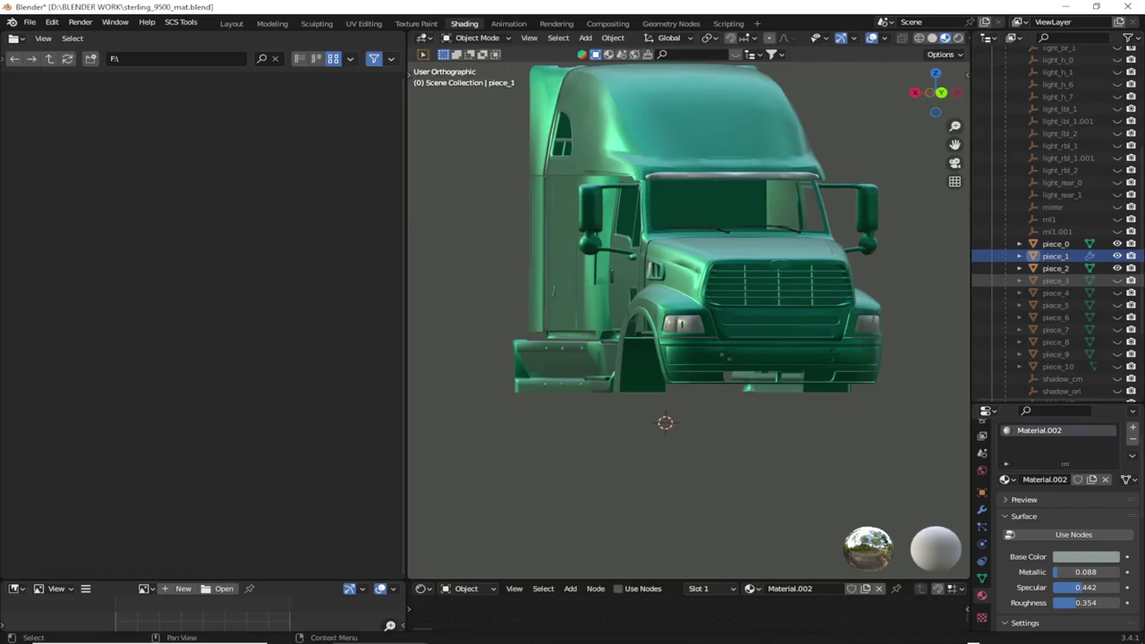
pyautogui.click(1117, 280)
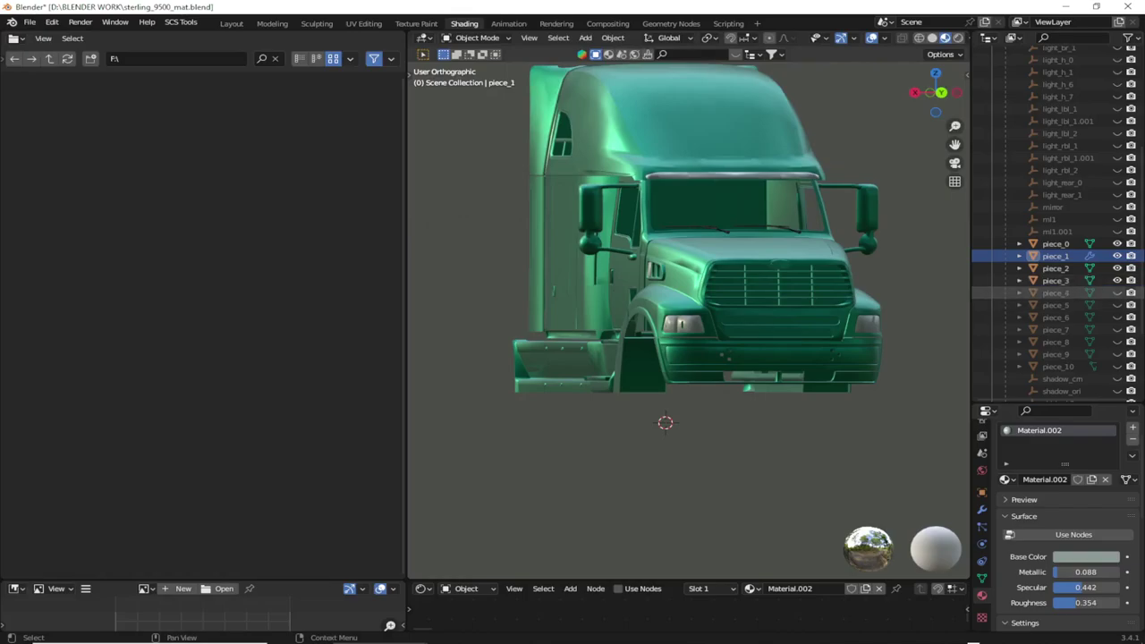
pyautogui.click(1117, 292)
pyautogui.click(1117, 305)
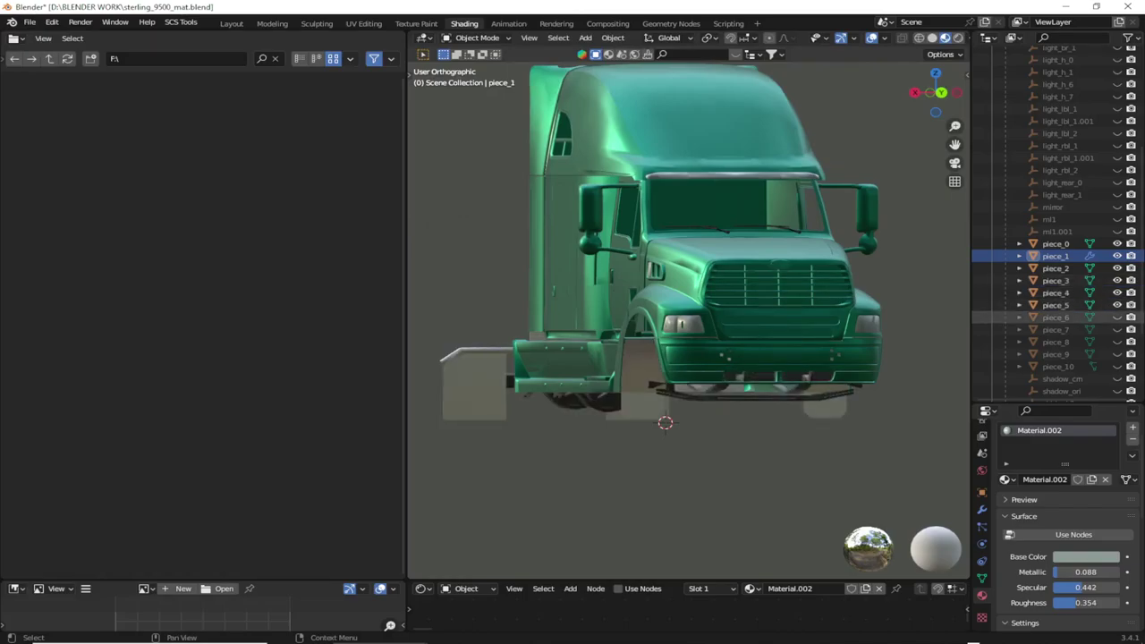
# Unhide piece_6 through piece_10, including the piece_7 cab interior.
pyautogui.click(1117, 317)
pyautogui.click(1117, 329)
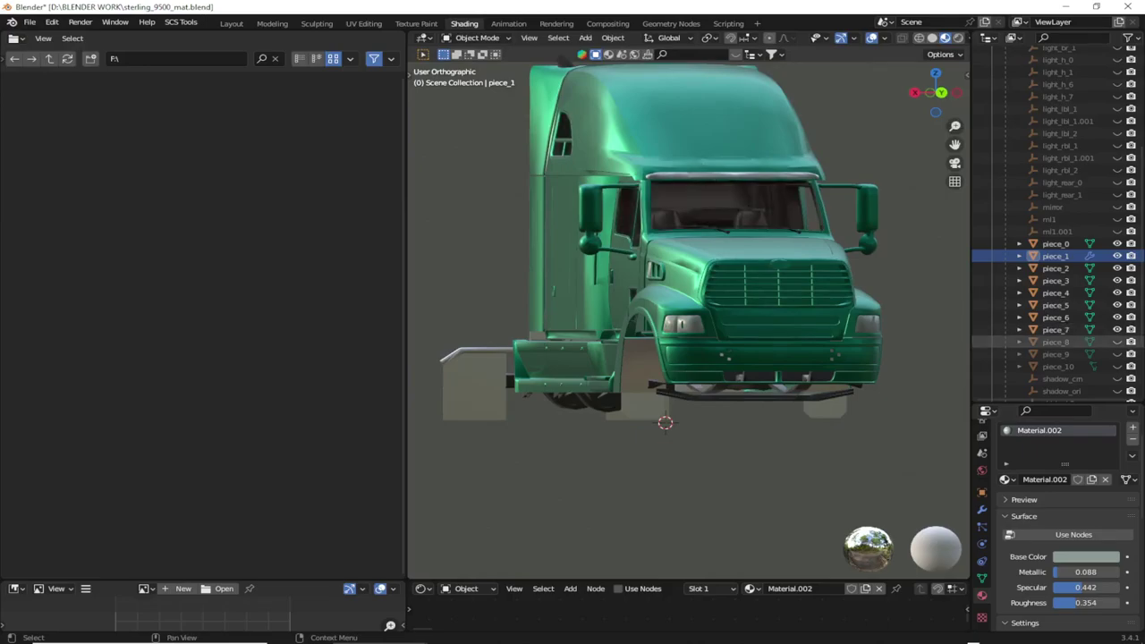
pyautogui.click(1117, 342)
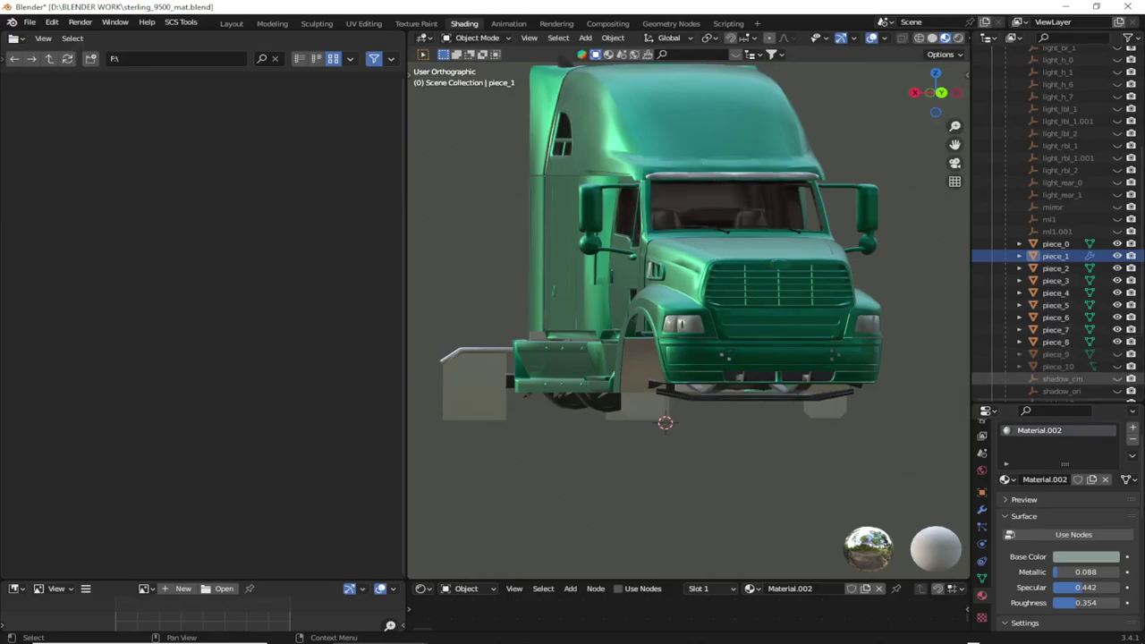
pyautogui.scroll(3, 689, 312)
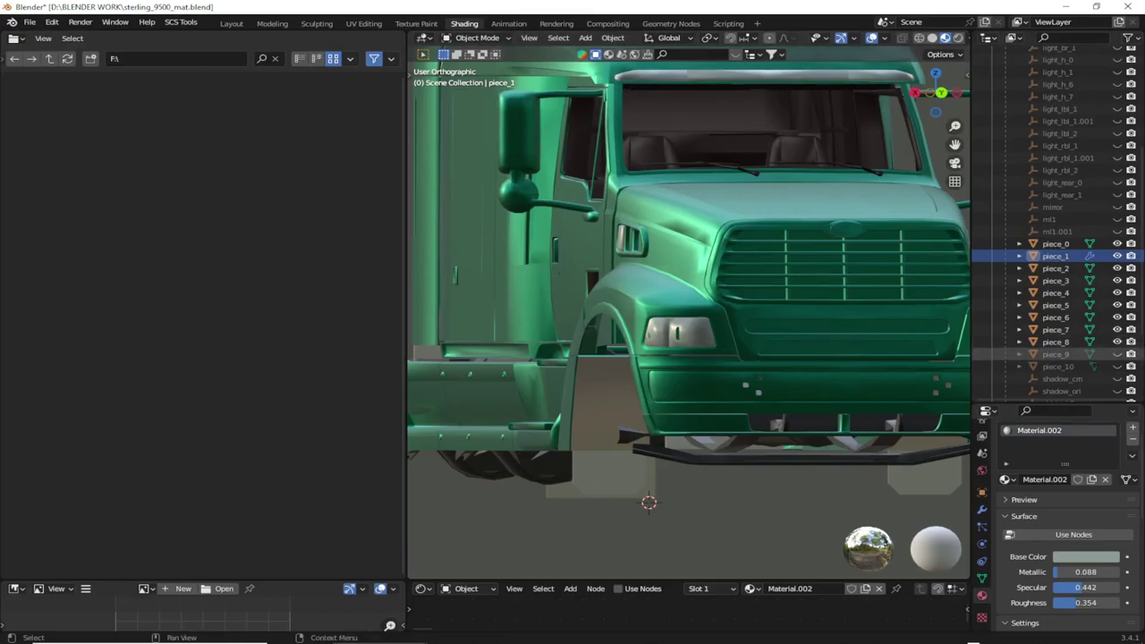
pyautogui.click(1117, 354)
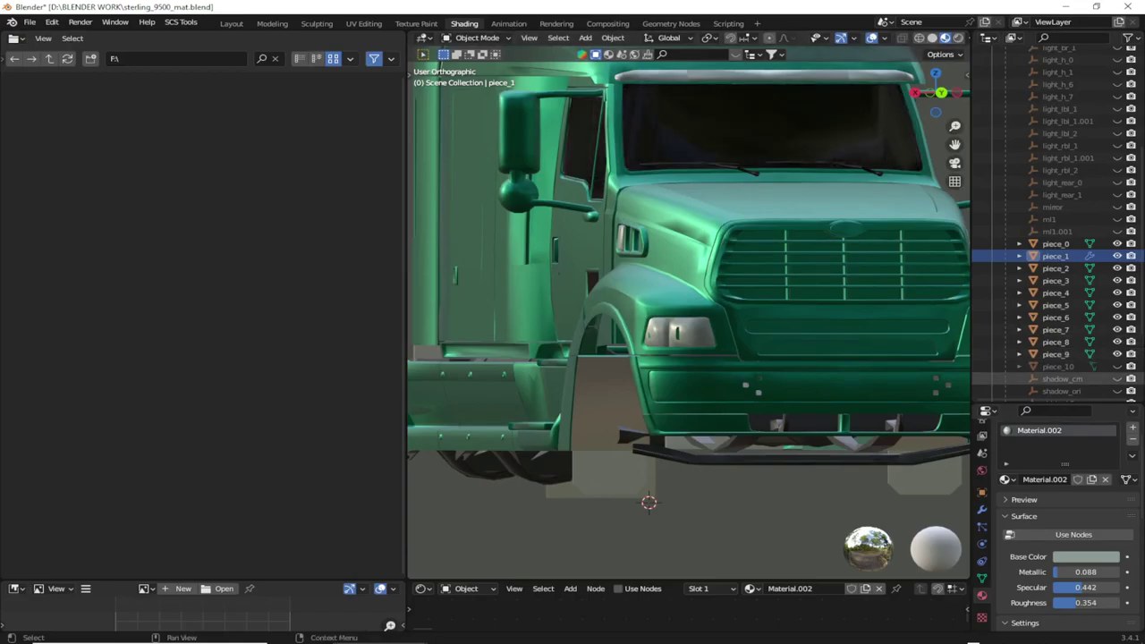
pyautogui.click(1117, 367)
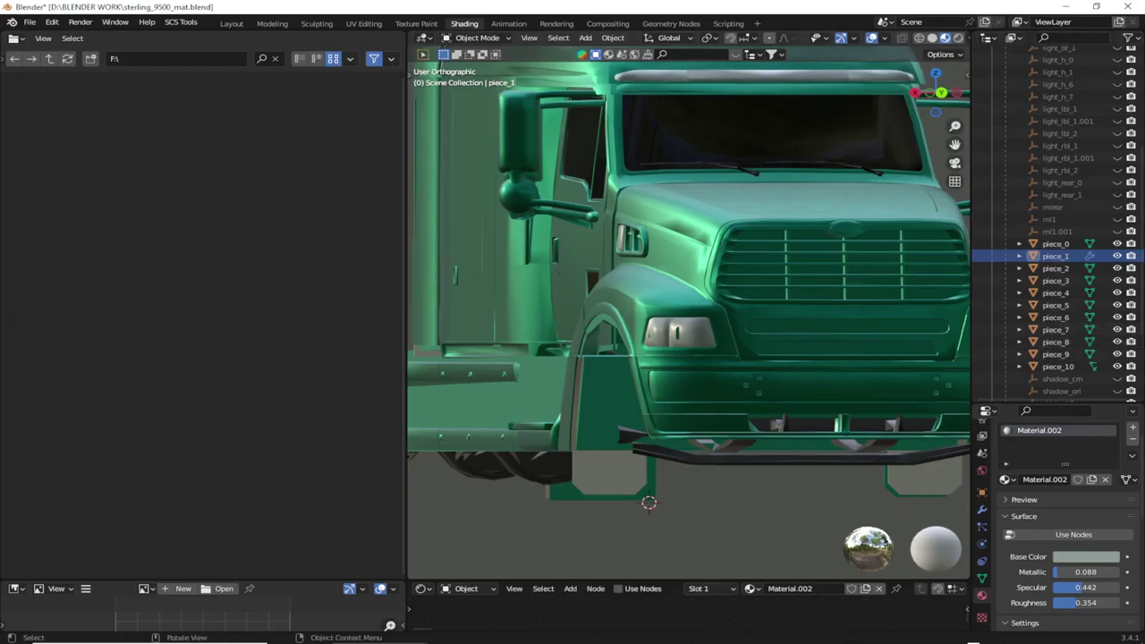
pyautogui.scroll(7, 1055, 223)
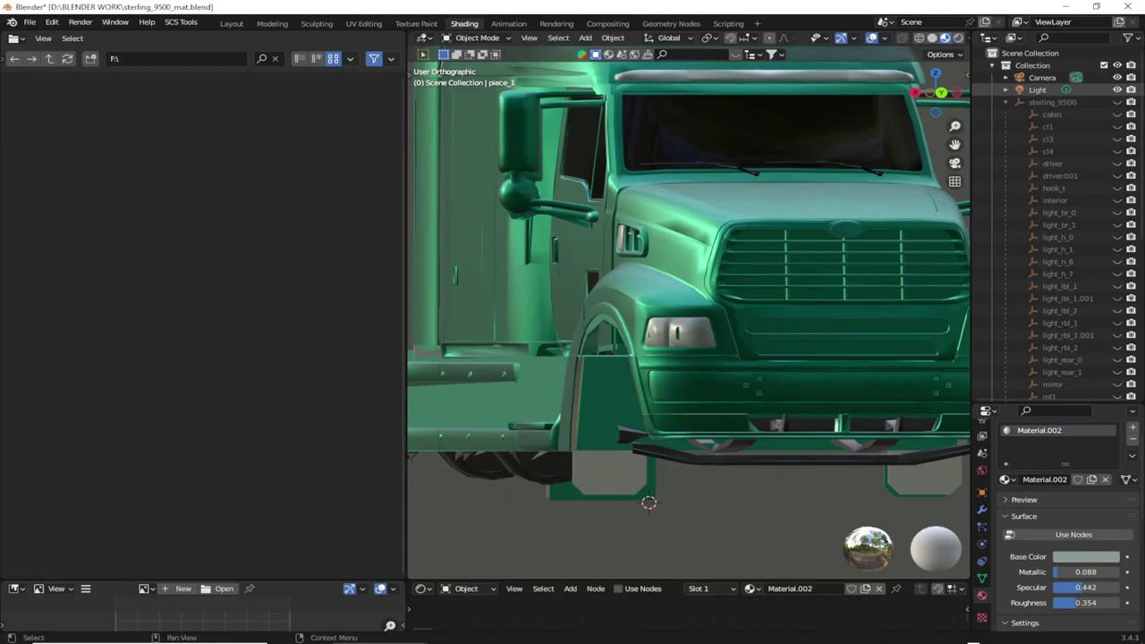
# Unhide sterling_9500's cabin, cl1, cl3, cl4, driver, hook_t, interior, light_br and light_h_0/1/6 objects.
pyautogui.click(1051, 102)
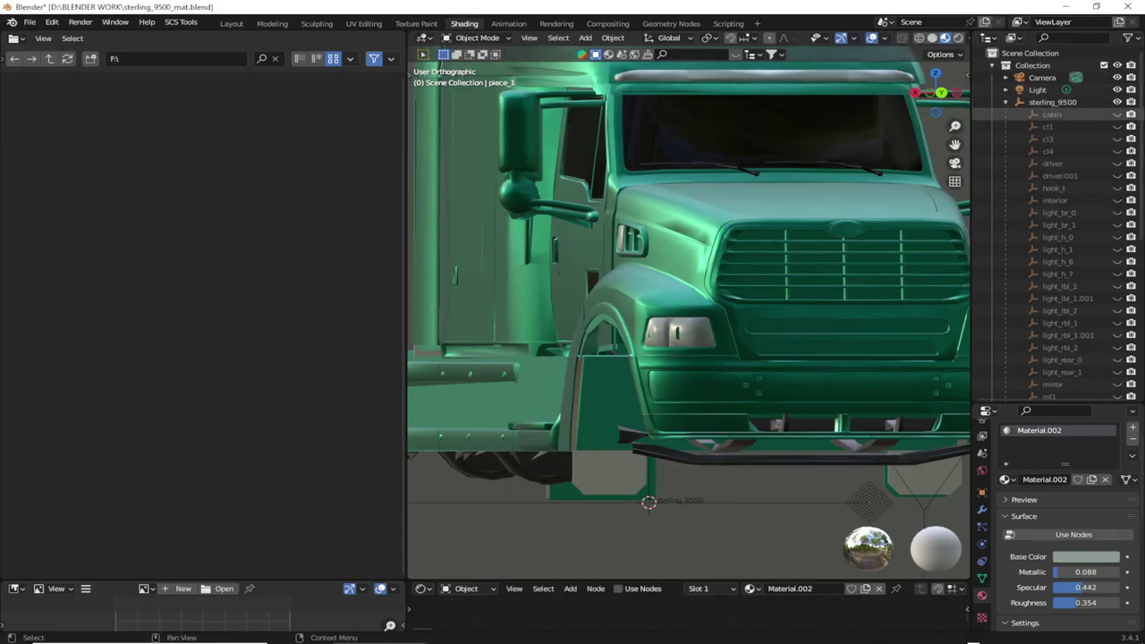
pyautogui.click(1052, 114)
pyautogui.keyDown('ctrl'); pyautogui.click(1049, 126); pyautogui.keyUp('ctrl')
pyautogui.keyDown('ctrl'); pyautogui.click(1049, 138); pyautogui.keyUp('ctrl')
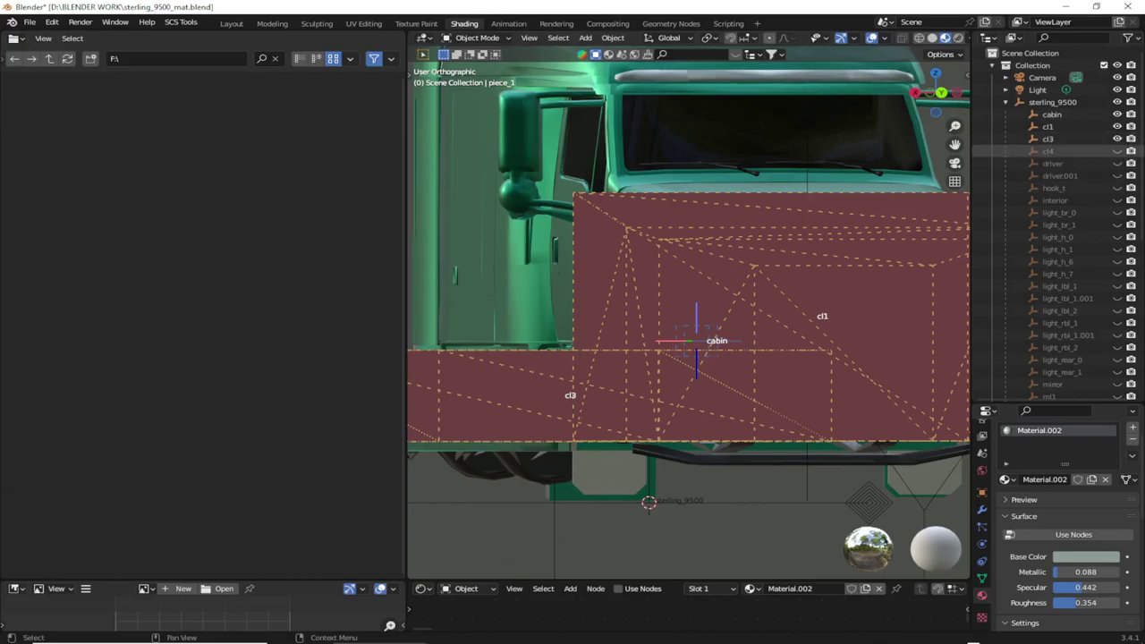
pyautogui.keyDown('ctrl'); pyautogui.click(1048, 151); pyautogui.keyUp('ctrl')
pyautogui.keyDown('ctrl'); pyautogui.click(1052, 163); pyautogui.keyUp('ctrl')
pyautogui.keyDown('ctrl'); pyautogui.click(1059, 175); pyautogui.keyUp('ctrl')
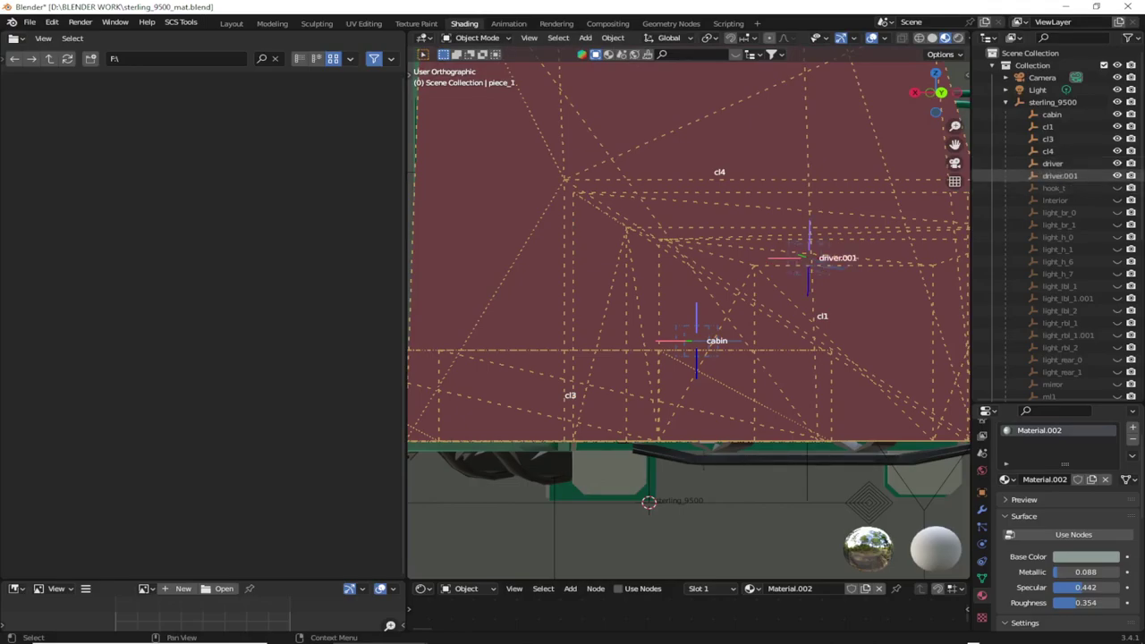
pyautogui.keyDown('ctrl'); pyautogui.click(1054, 188); pyautogui.keyUp('ctrl')
pyautogui.keyDown('ctrl'); pyautogui.click(1055, 200); pyautogui.keyUp('ctrl')
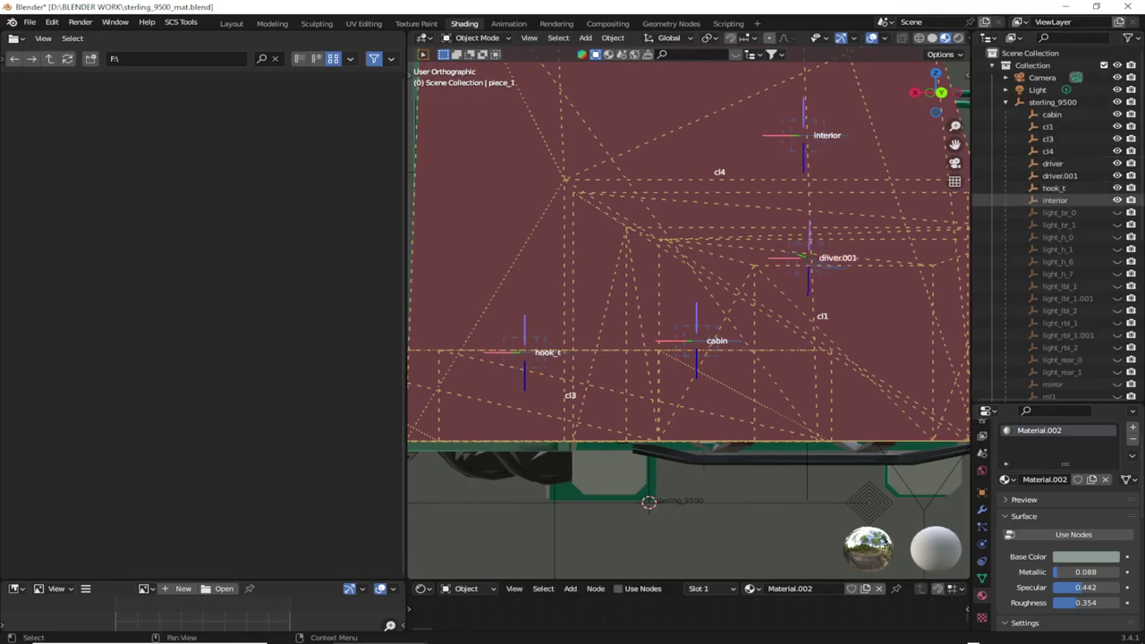
pyautogui.keyDown('ctrl'); pyautogui.click(1058, 212); pyautogui.keyUp('ctrl')
pyautogui.keyDown('ctrl'); pyautogui.click(1058, 225); pyautogui.keyUp('ctrl')
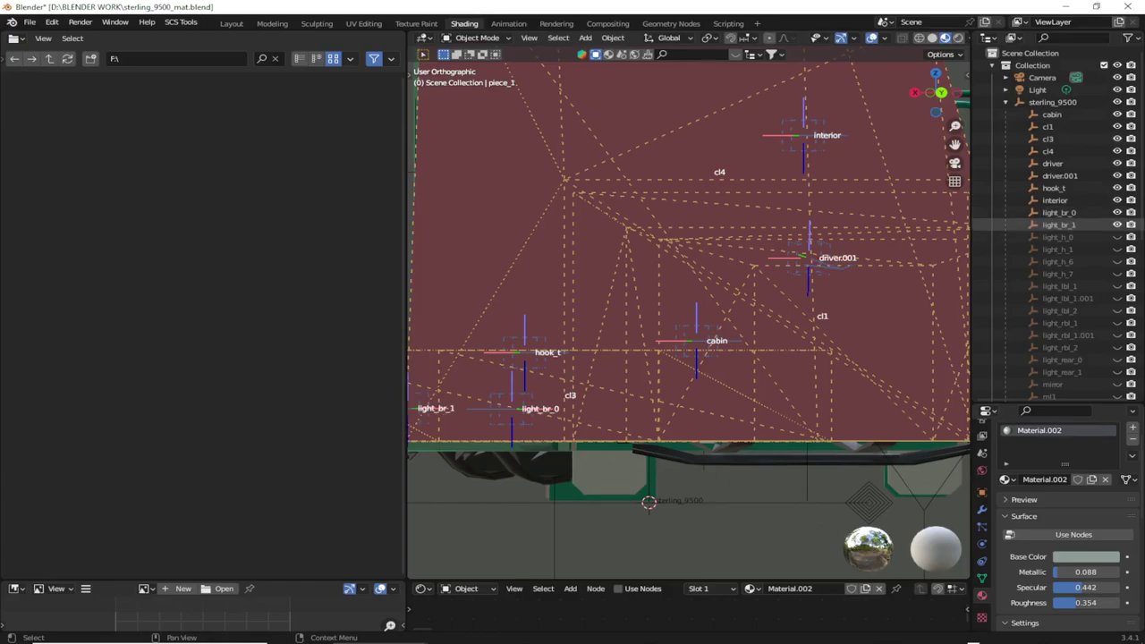
pyautogui.keyDown('ctrl'); pyautogui.click(1058, 237); pyautogui.keyUp('ctrl')
pyautogui.keyDown('ctrl'); pyautogui.click(1058, 248); pyautogui.keyUp('ctrl')
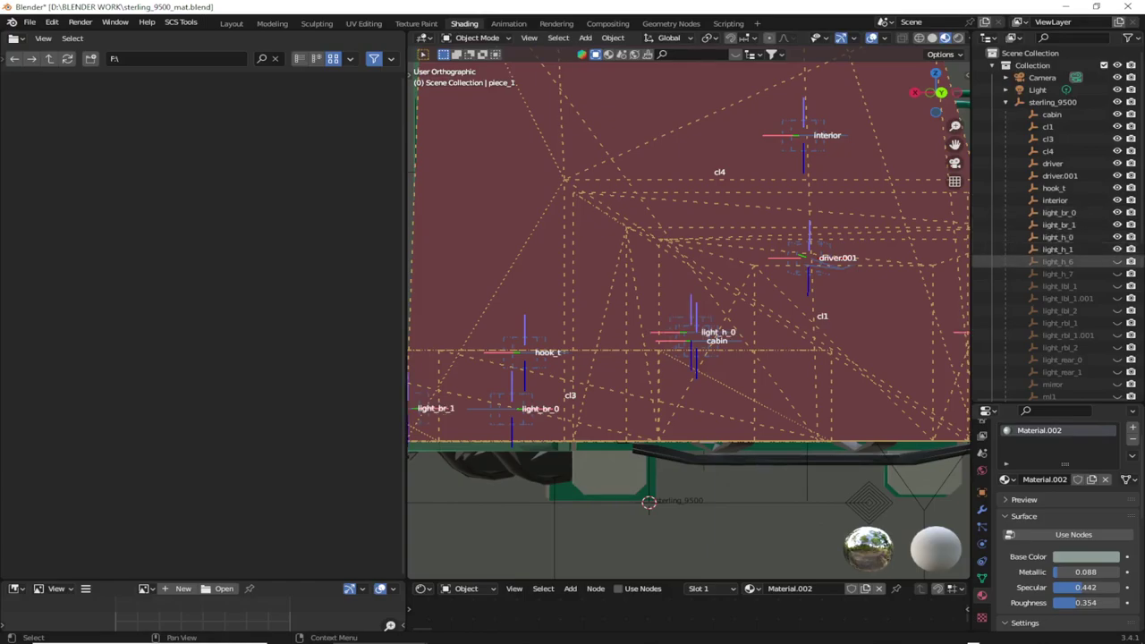
pyautogui.keyDown('ctrl'); pyautogui.click(1058, 261); pyautogui.keyUp('ctrl')
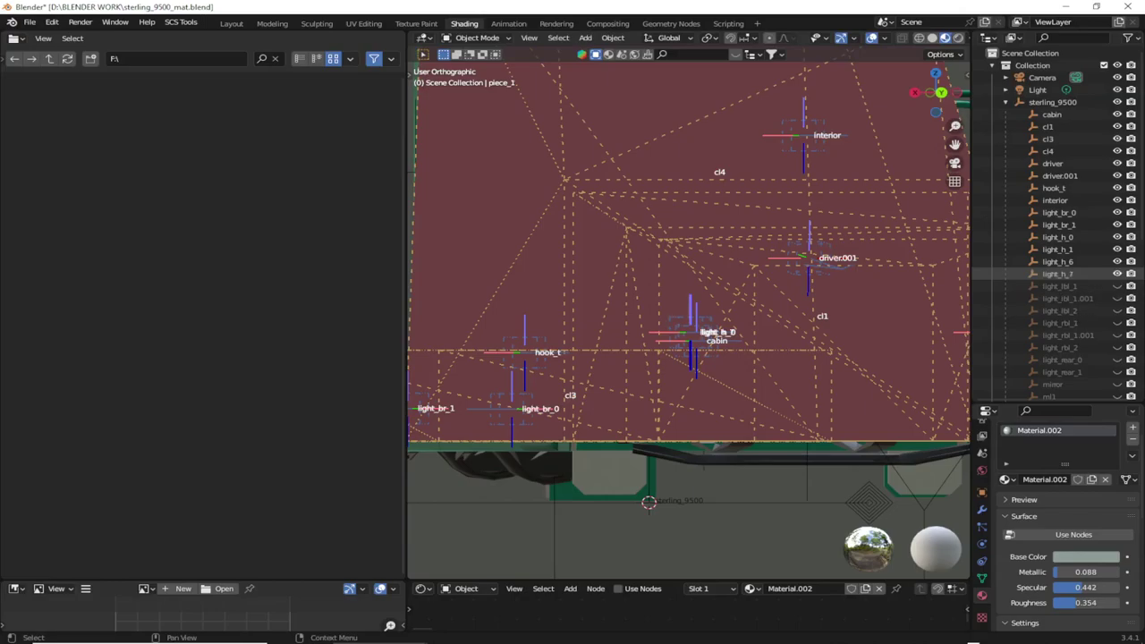
# Show the light locators from light_h_7 through light_rear_1 in the viewport.
pyautogui.keyDown('ctrl'); pyautogui.click(1058, 274); pyautogui.keyUp('ctrl')
pyautogui.keyDown('ctrl'); pyautogui.click(1059, 286); pyautogui.keyUp('ctrl')
pyautogui.keyDown('ctrl'); pyautogui.click(1066, 298); pyautogui.keyUp('ctrl')
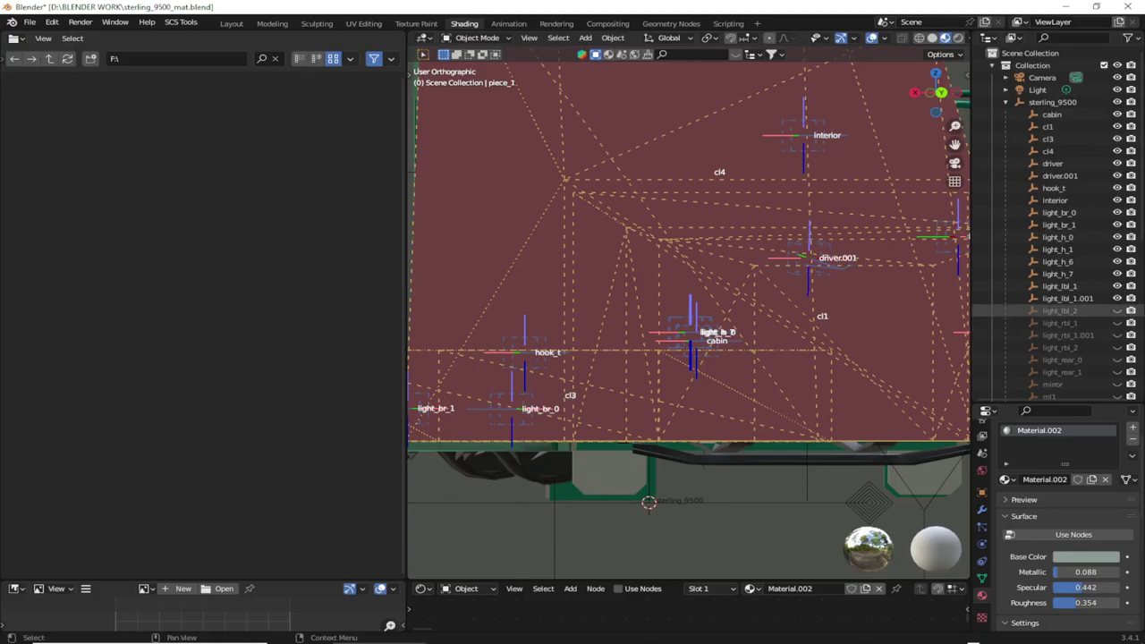
pyautogui.keyDown('ctrl'); pyautogui.click(1059, 311); pyautogui.keyUp('ctrl')
pyautogui.keyDown('ctrl'); pyautogui.click(1059, 323); pyautogui.keyUp('ctrl')
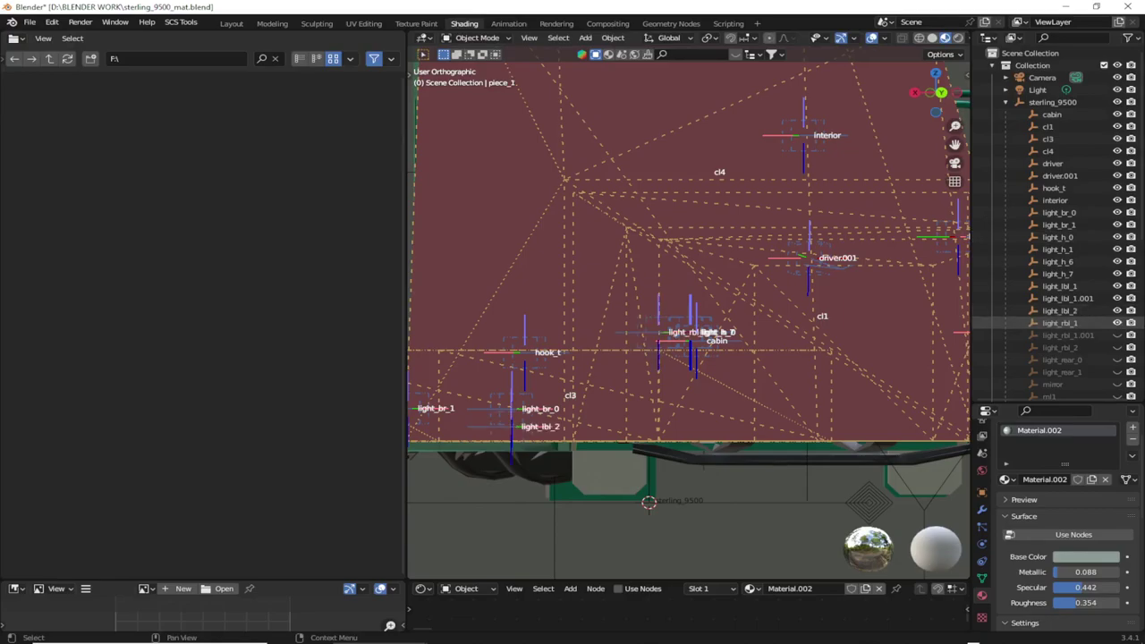
pyautogui.keyDown('ctrl'); pyautogui.click(1063, 335); pyautogui.keyUp('ctrl')
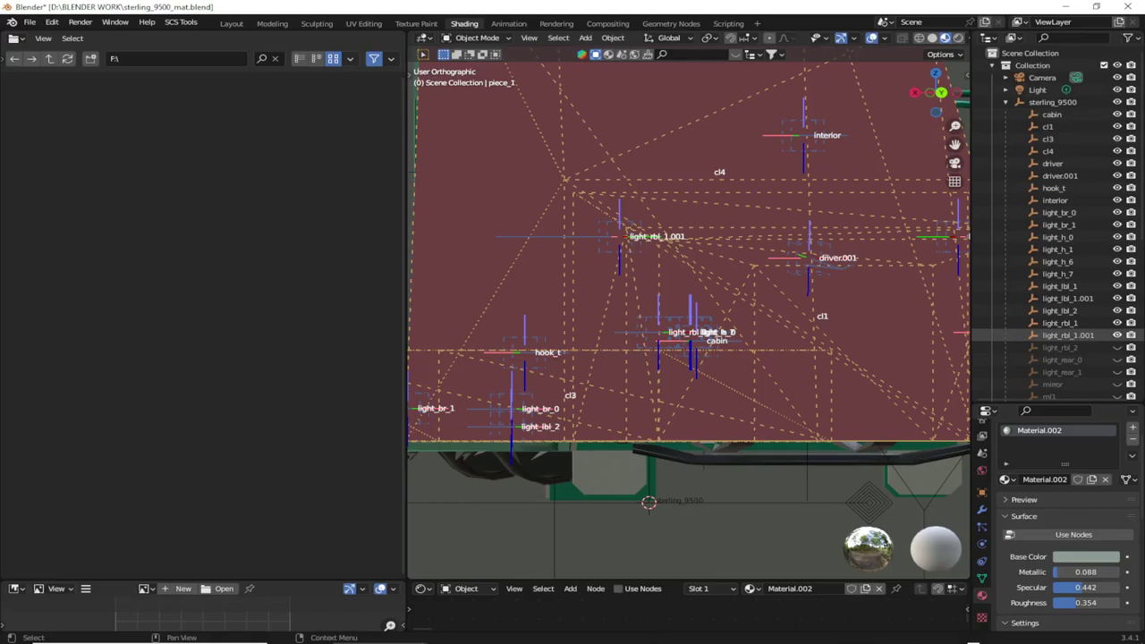
pyautogui.keyDown('ctrl'); pyautogui.click(1059, 347); pyautogui.keyUp('ctrl')
pyautogui.keyDown('ctrl'); pyautogui.click(1062, 360); pyautogui.keyUp('ctrl')
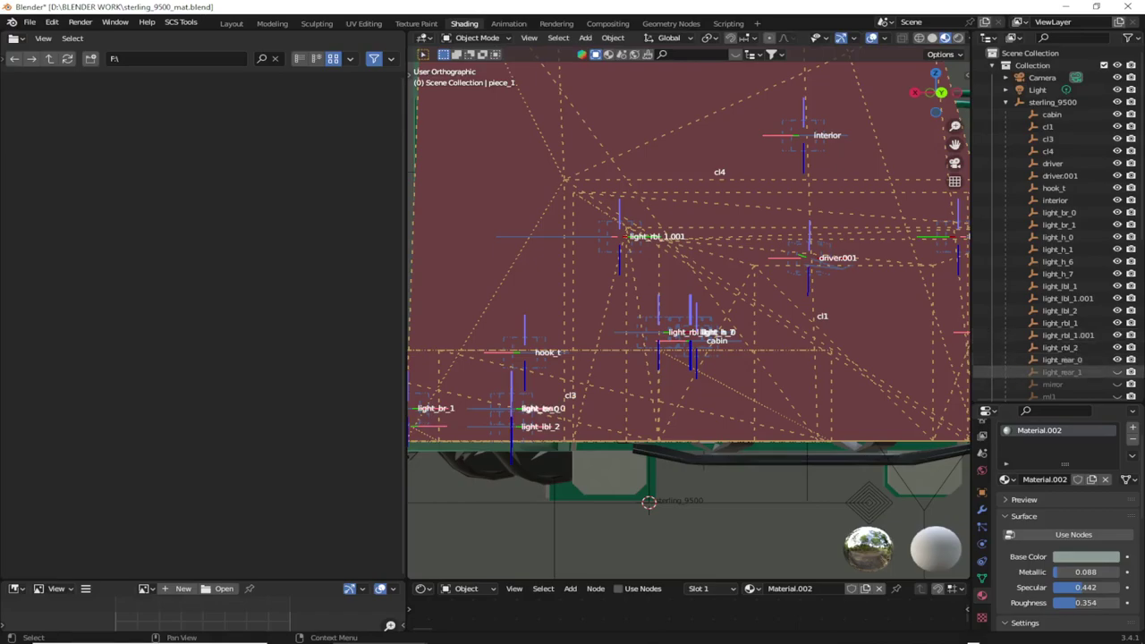
pyautogui.keyDown('ctrl'); pyautogui.click(1063, 371); pyautogui.keyUp('ctrl')
# Make the mirror, ml1 and ml1.001 locators visible again.
pyautogui.click(1116, 383)
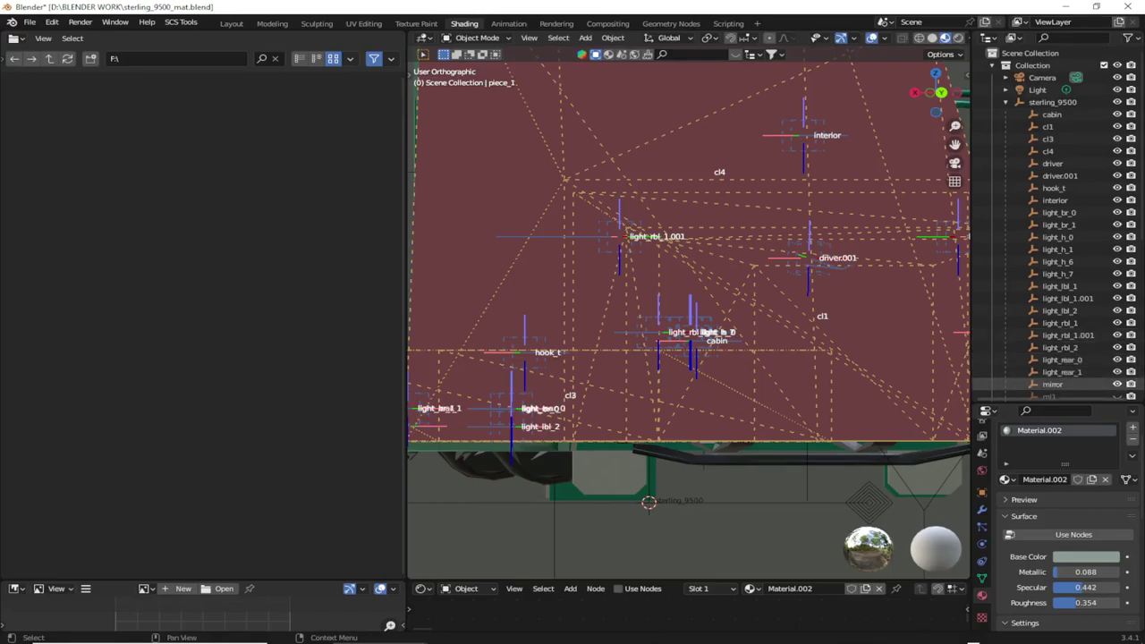
pyautogui.scroll(-1, 1118, 394)
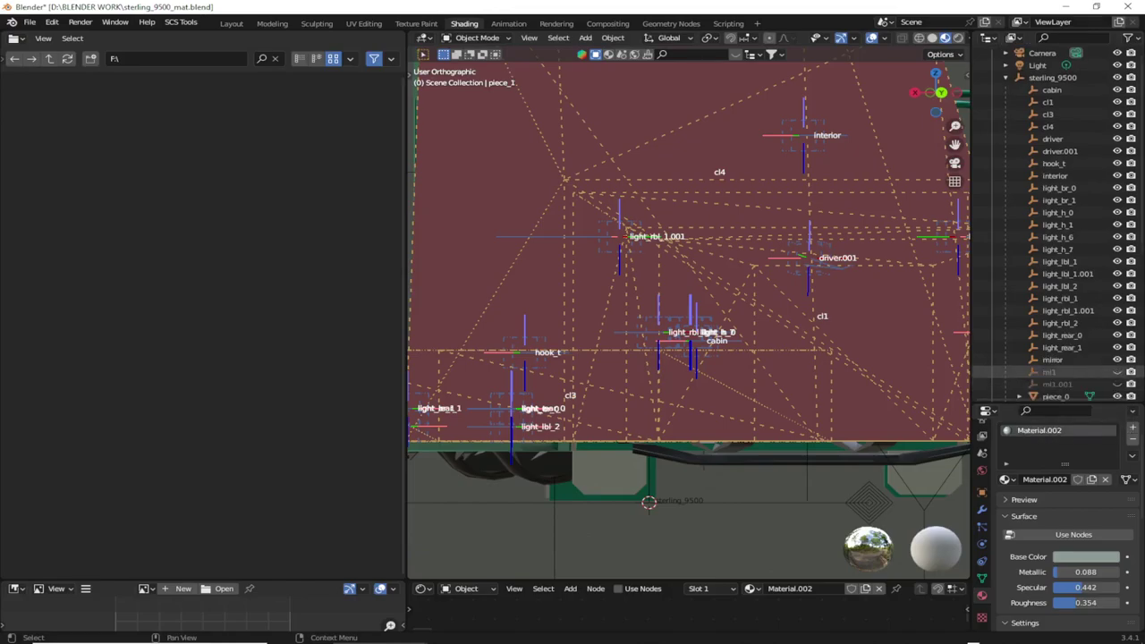
pyautogui.click(1116, 371)
pyautogui.click(1116, 384)
pyautogui.scroll(-2, 689, 313)
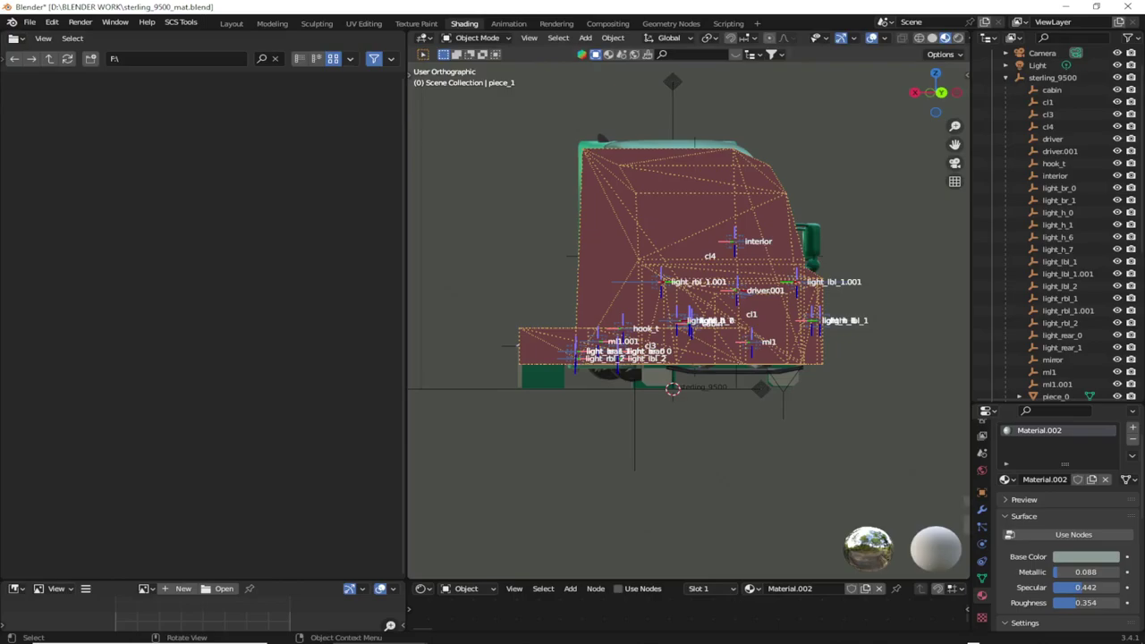
pyautogui.moveTo(689, 313); pyautogui.dragTo(716, 313, button='middle')
pyautogui.scroll(3, 689, 313)
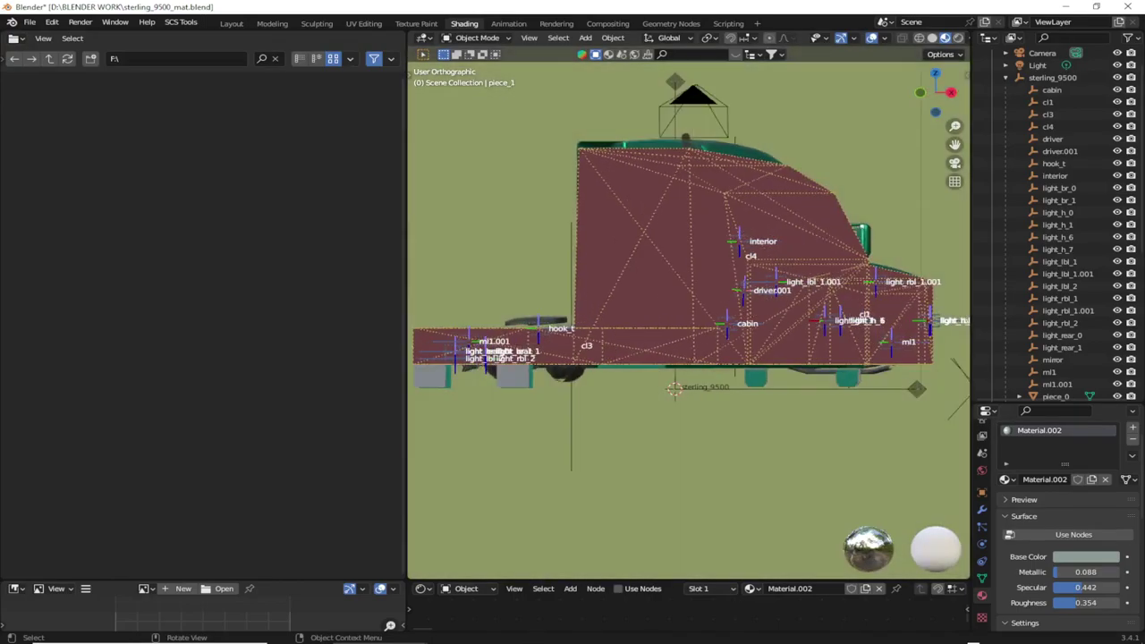
pyautogui.moveTo(787, 346); pyautogui.dragTo(859, 345, button='middle')
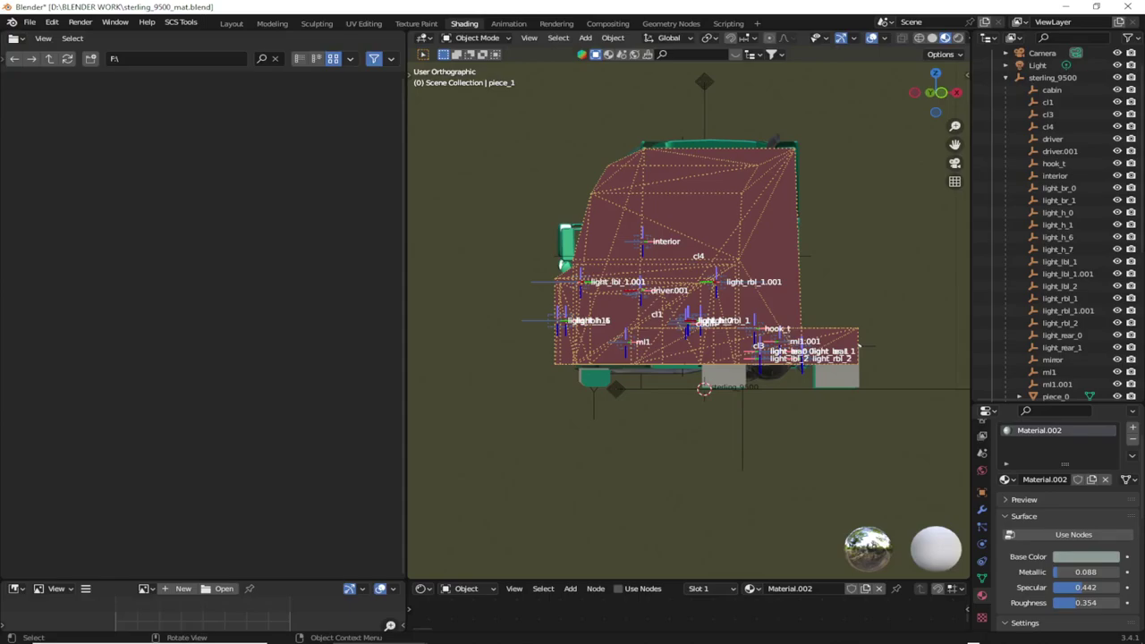
pyautogui.moveTo(859, 344)
pyautogui.mouseDown(button='middle')
pyautogui.moveTo(901, 346)
pyautogui.moveTo(860, 344)
pyautogui.mouseUp(button='middle')
pyautogui.press('shift')
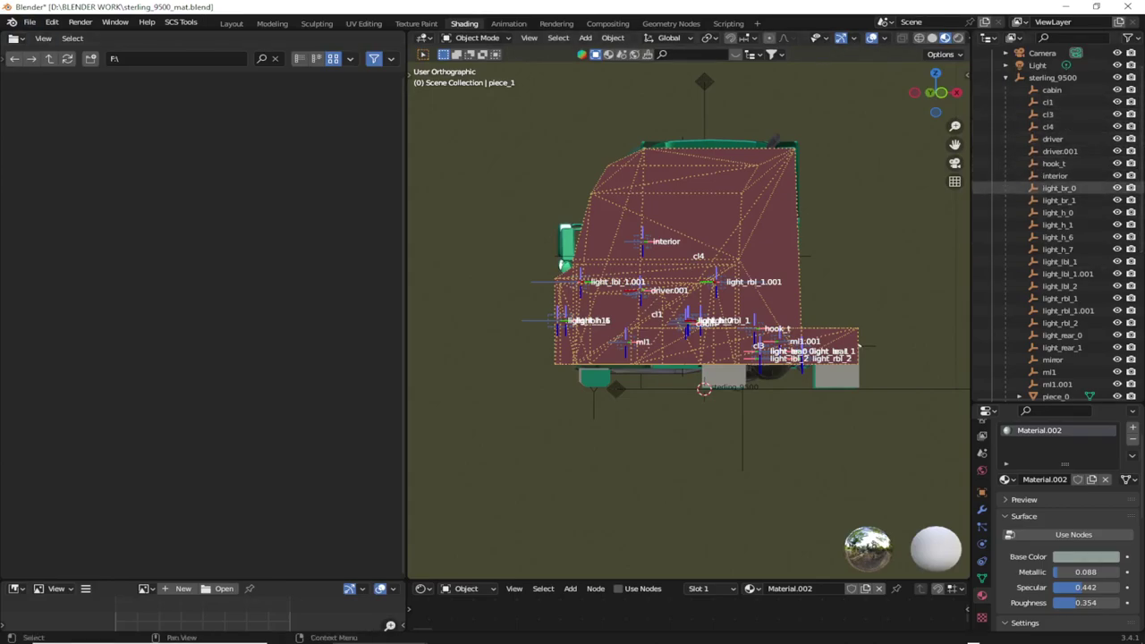
pyautogui.scroll(-1, 1055, 367)
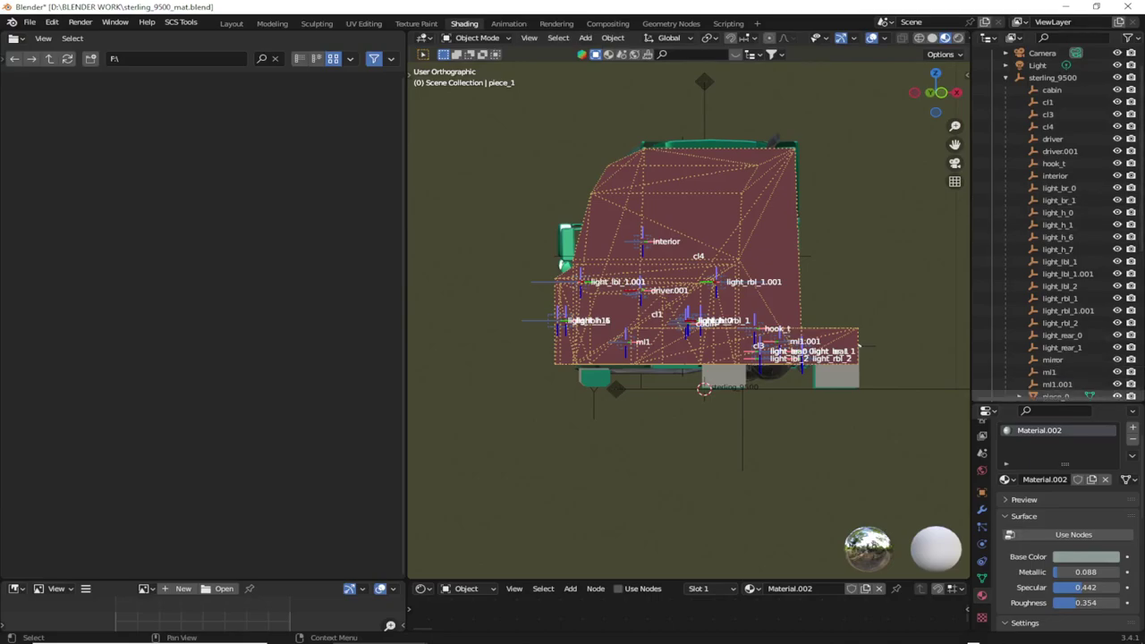
pyautogui.scroll(-1, 1055, 366)
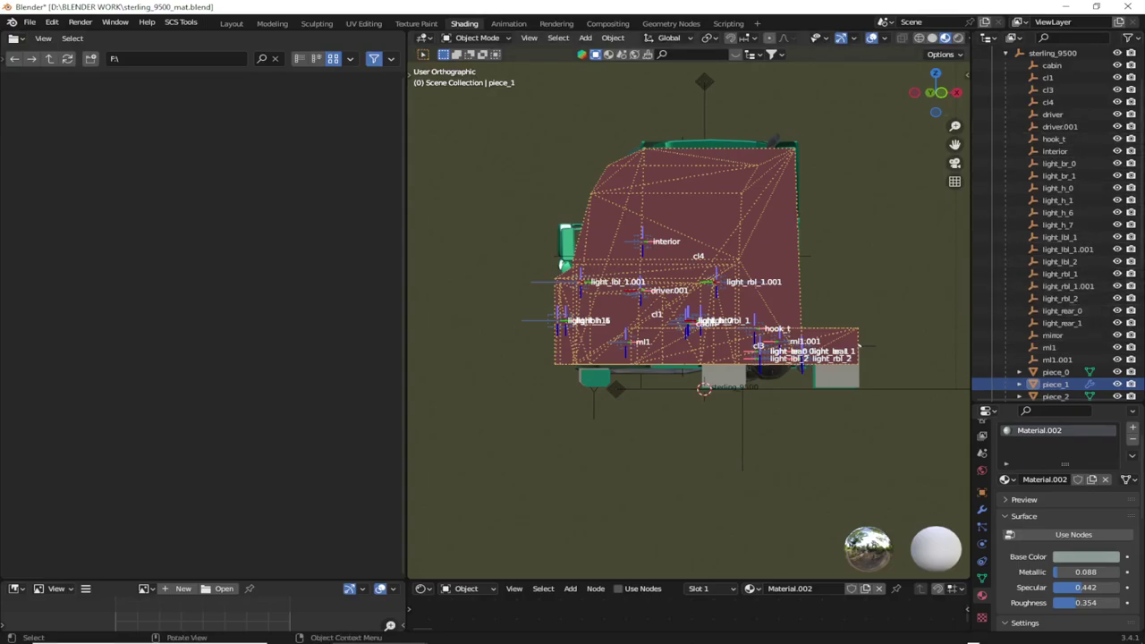
# Show the SCS Tools sidebar panel and hide every locator and the red collision hull.
pyautogui.press('n')
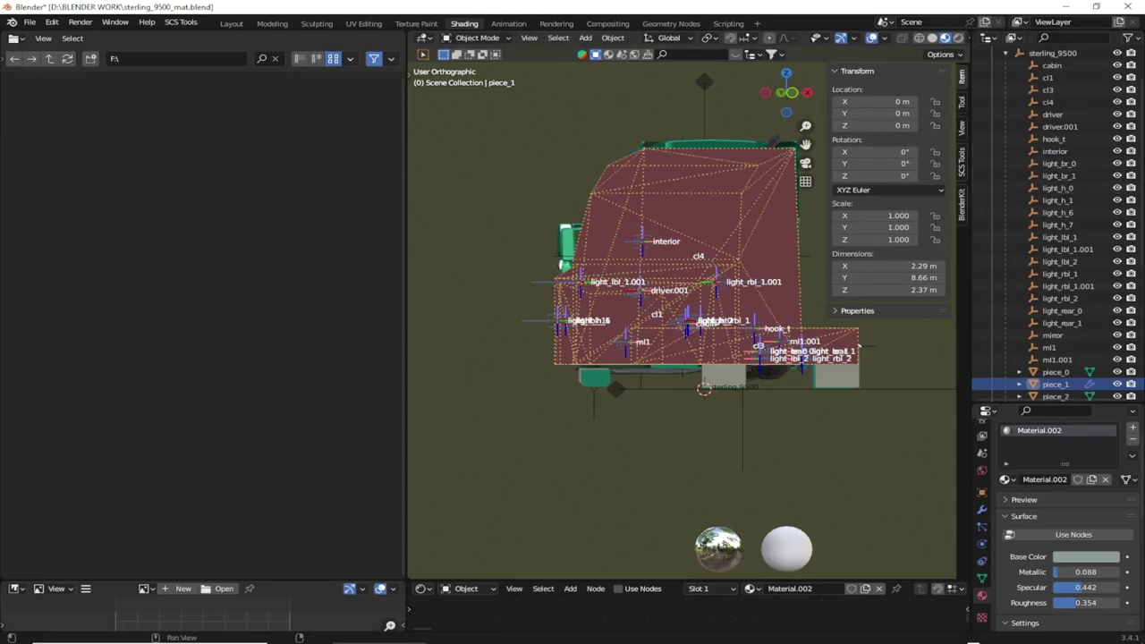
pyautogui.keyDown('ctrl'); pyautogui.scroll(-3, 859, 344); pyautogui.keyUp('ctrl')
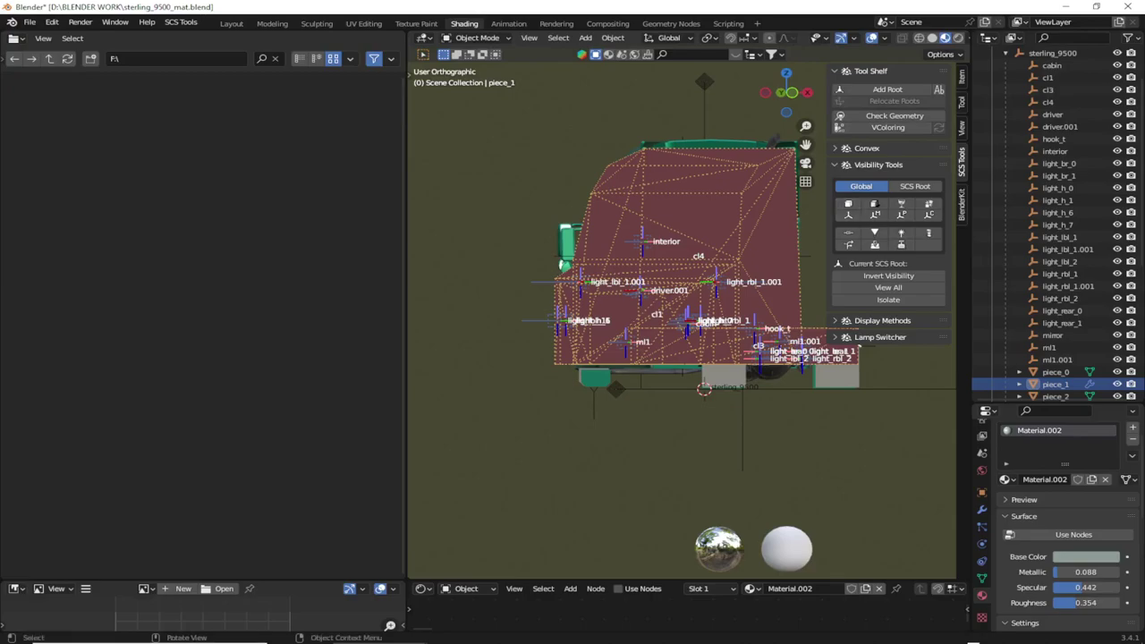
pyautogui.click(850, 206)
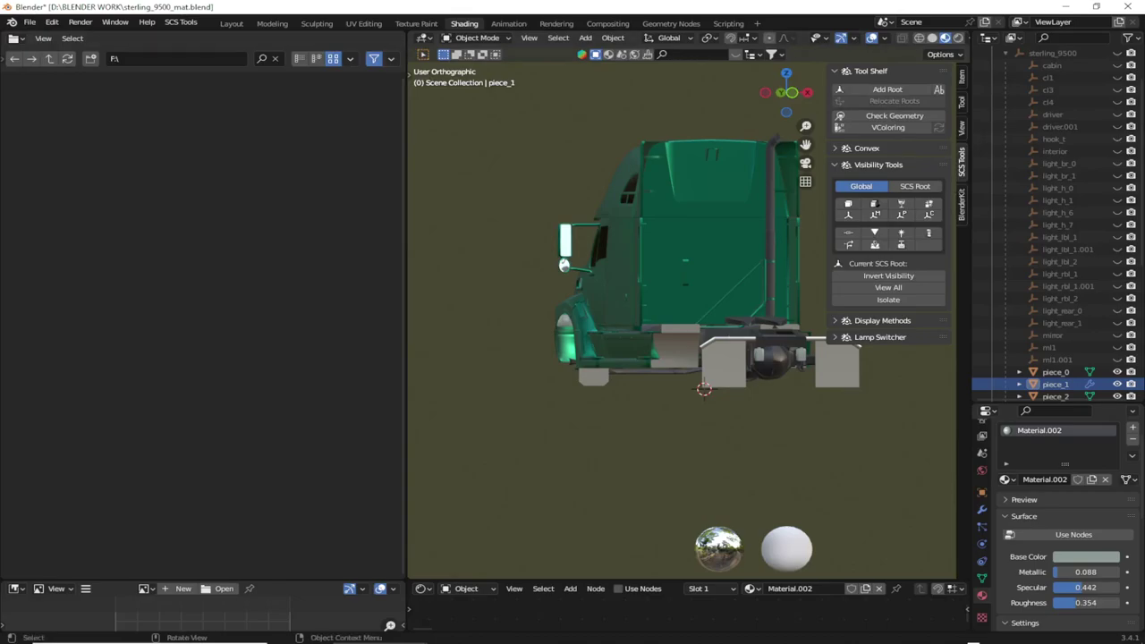
# Inspect the bare green truck from the side and front-left, then bring up the File menu.
pyautogui.moveTo(626, 384); pyautogui.dragTo(921, 385, button='middle')
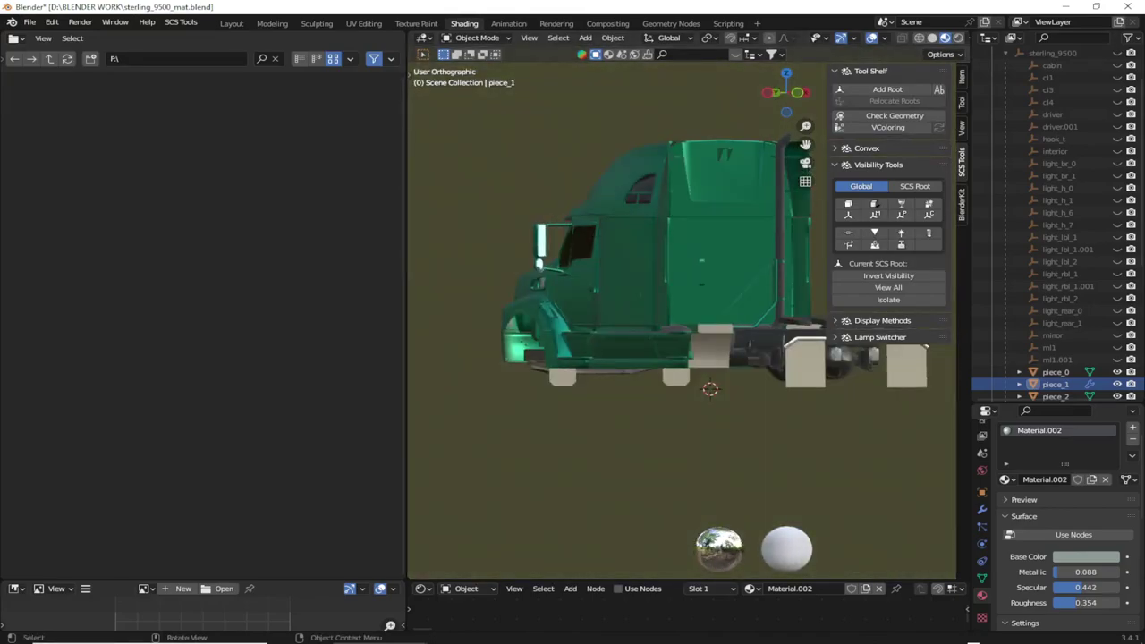
pyautogui.scroll(4, 681, 320)
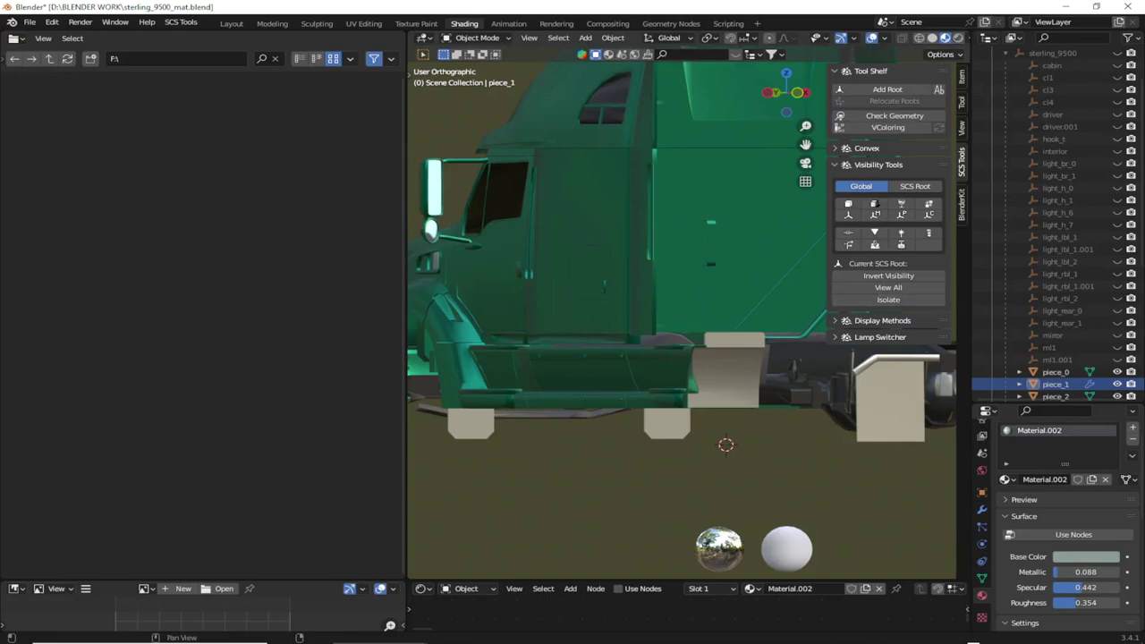
pyautogui.moveTo(680, 358); pyautogui.dragTo(716, 358, button='middle')
pyautogui.scroll(2, 681, 319)
pyautogui.scroll(-2, 682, 268)
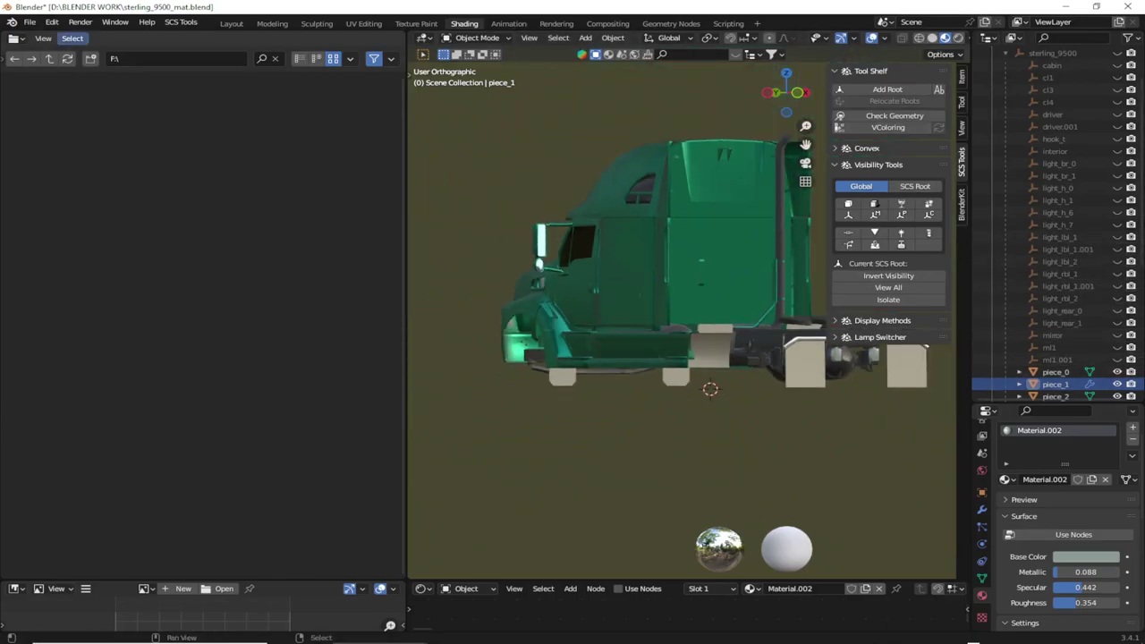
pyautogui.click(29, 22)
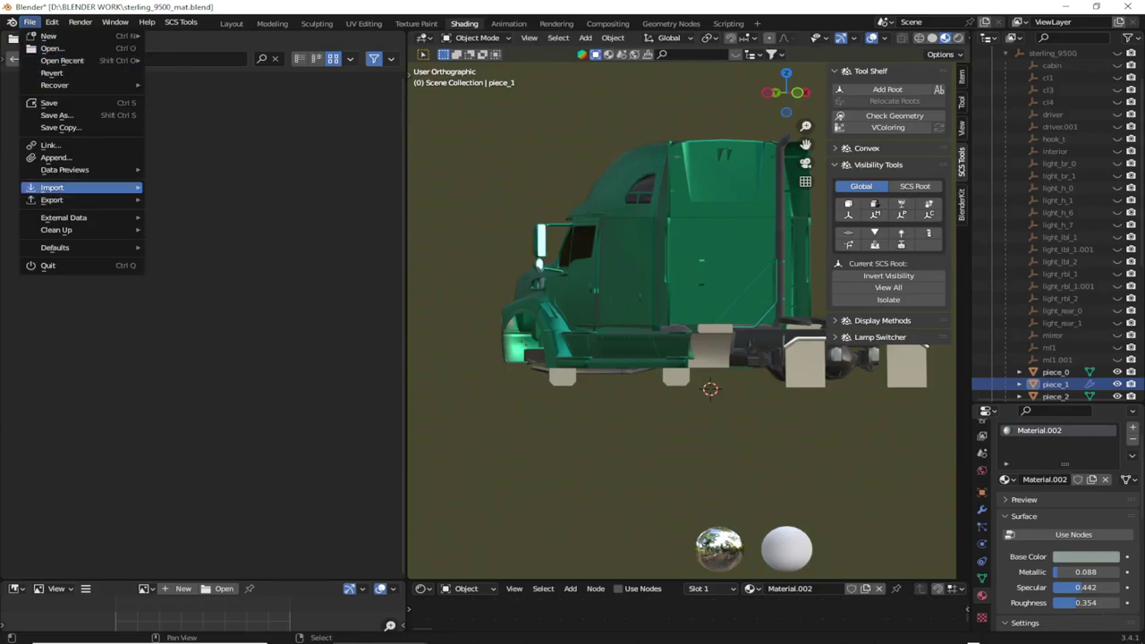
pyautogui.moveTo(72, 169)
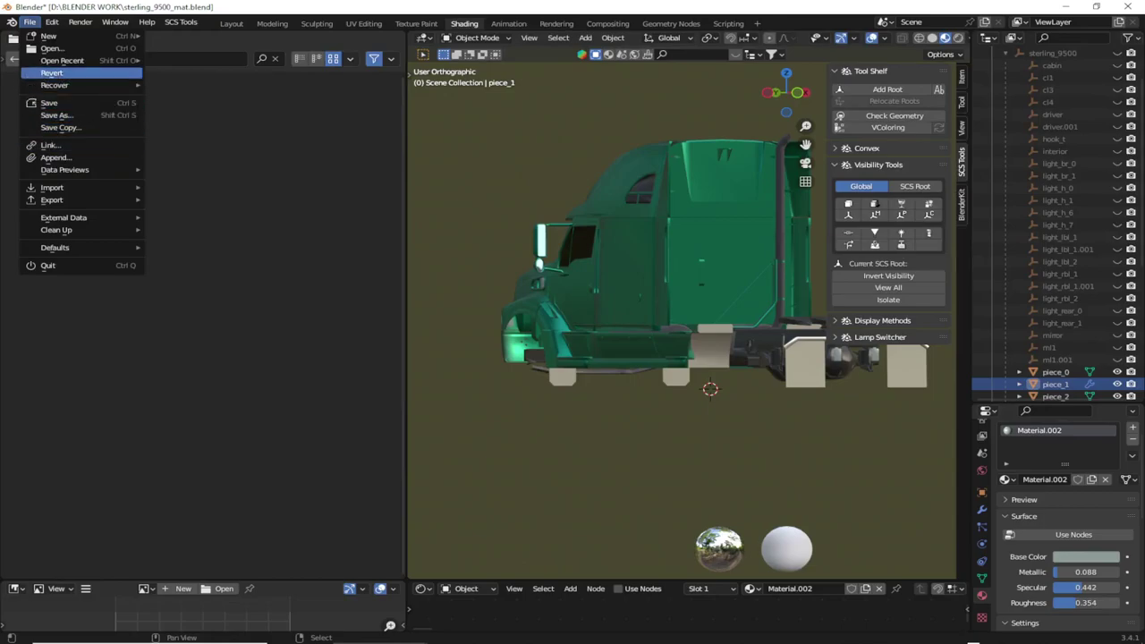
pyautogui.moveTo(63, 60)
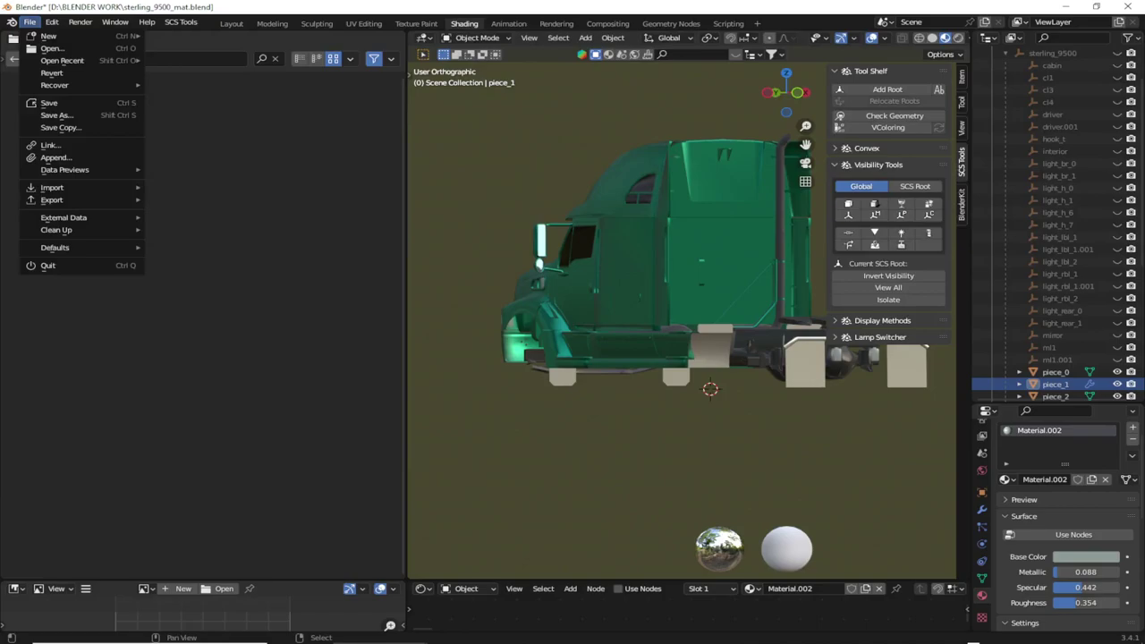
pyautogui.press('Escape')
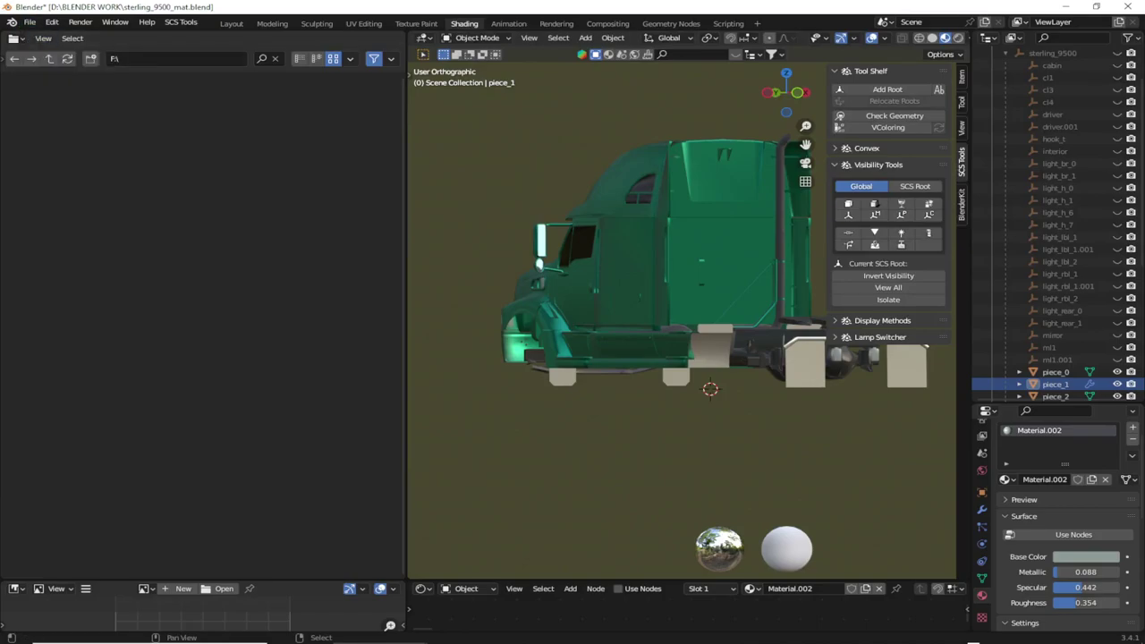
pyautogui.click(30, 21)
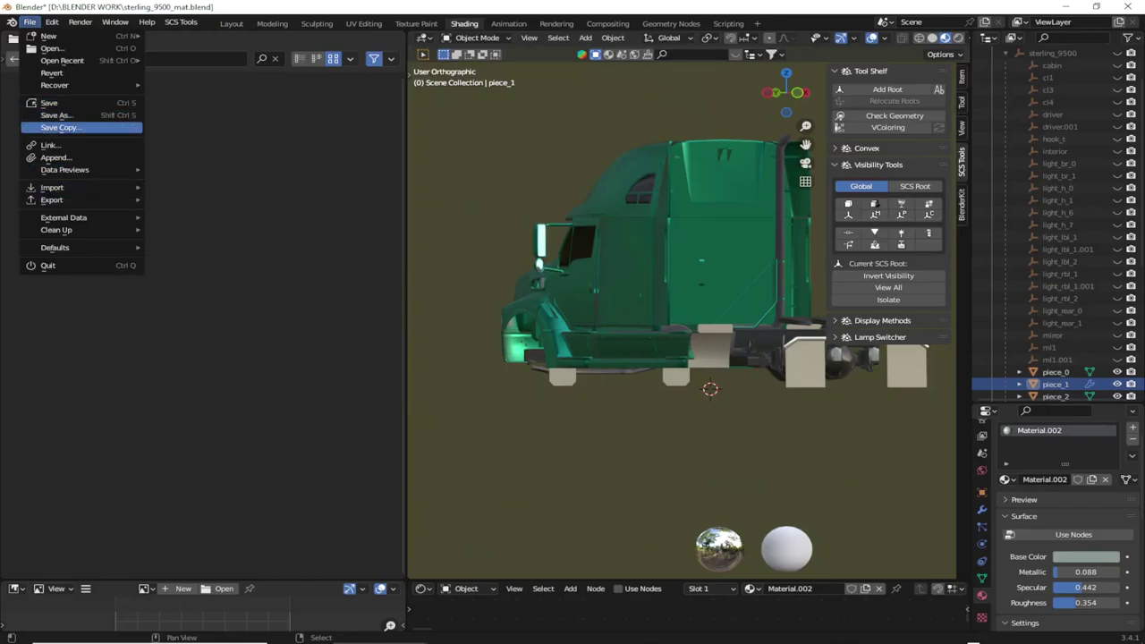
# Save the truck scene as sterling_9500_mat.blend in D:\BLENDER WORK.
pyautogui.click(55, 116)
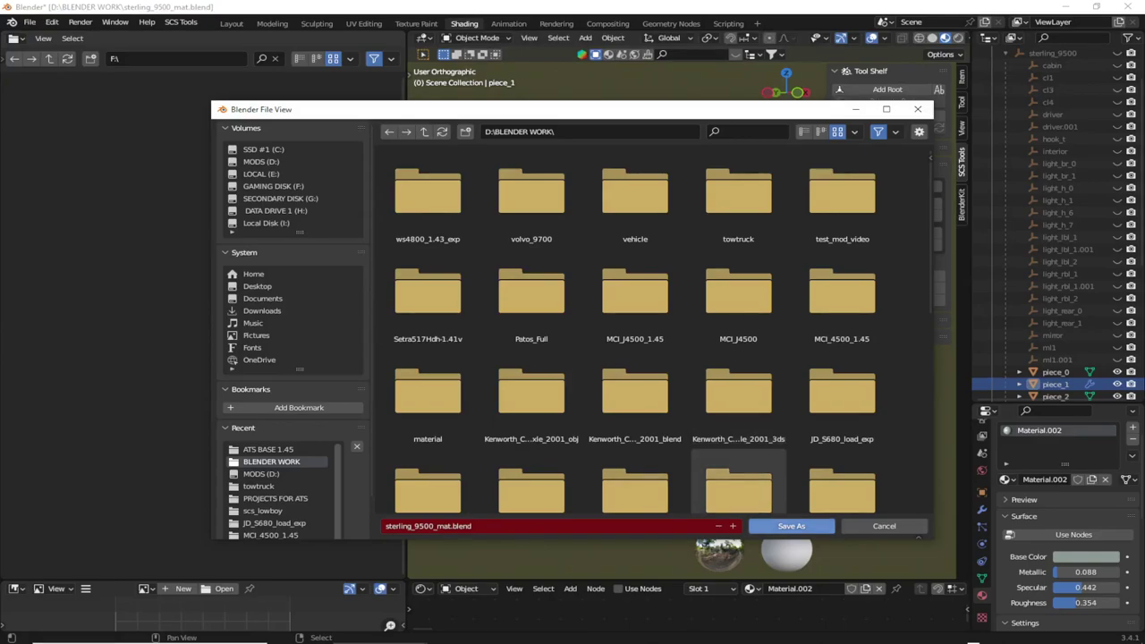
pyautogui.scroll(-10, 662, 331)
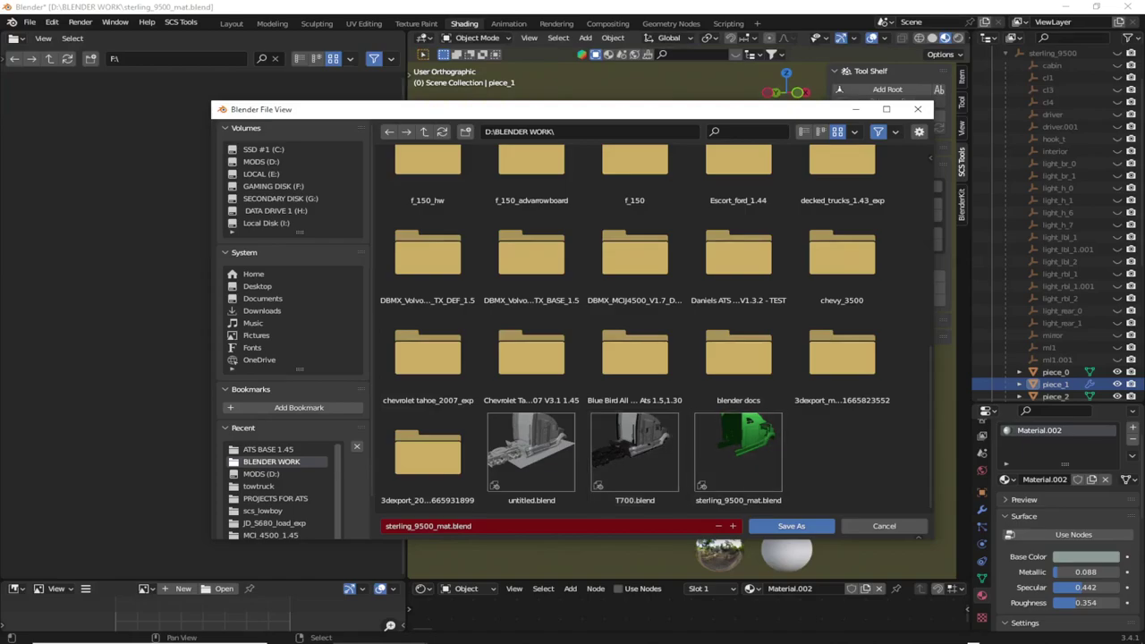
pyautogui.click(791, 526)
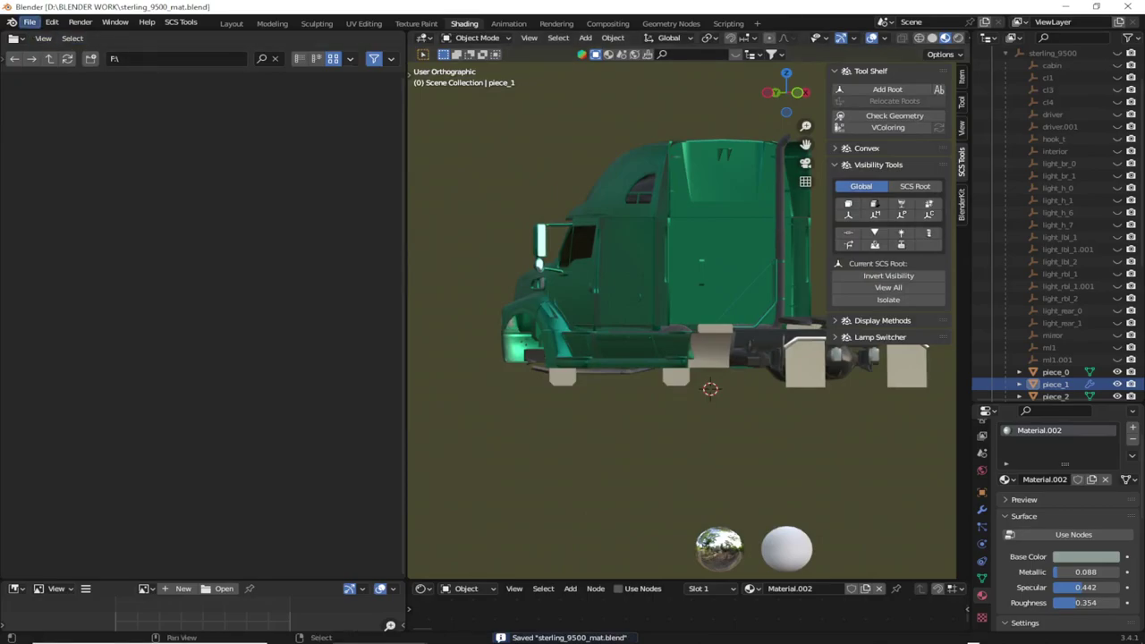
pyautogui.click(30, 21)
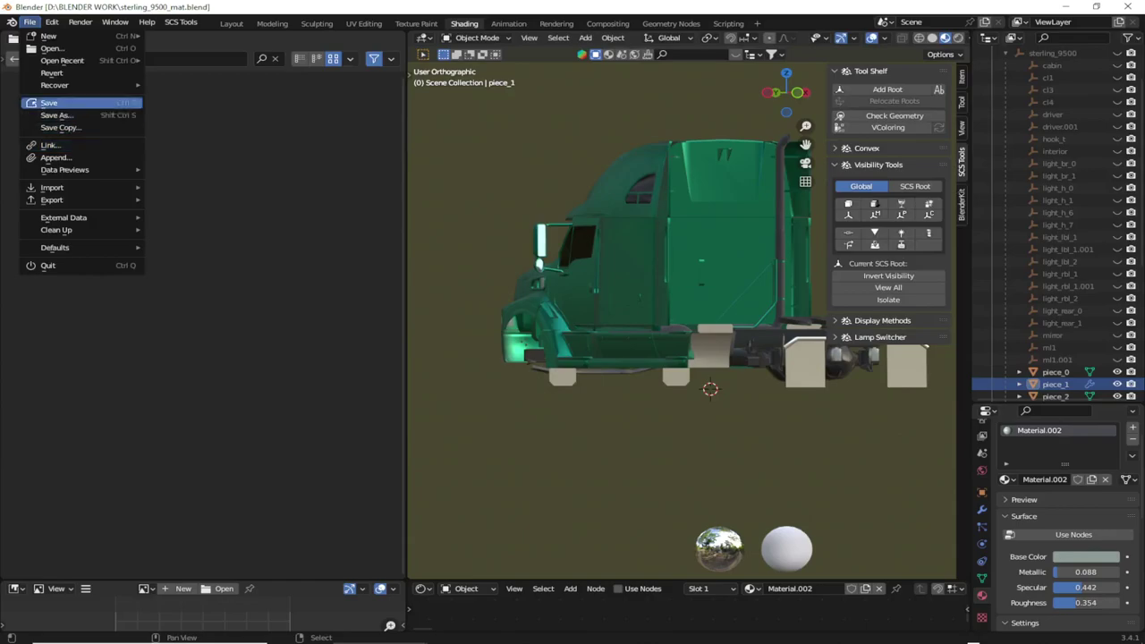
# Start a new General scene, saving the truck file's changes first.
pyautogui.moveTo(36, 36)
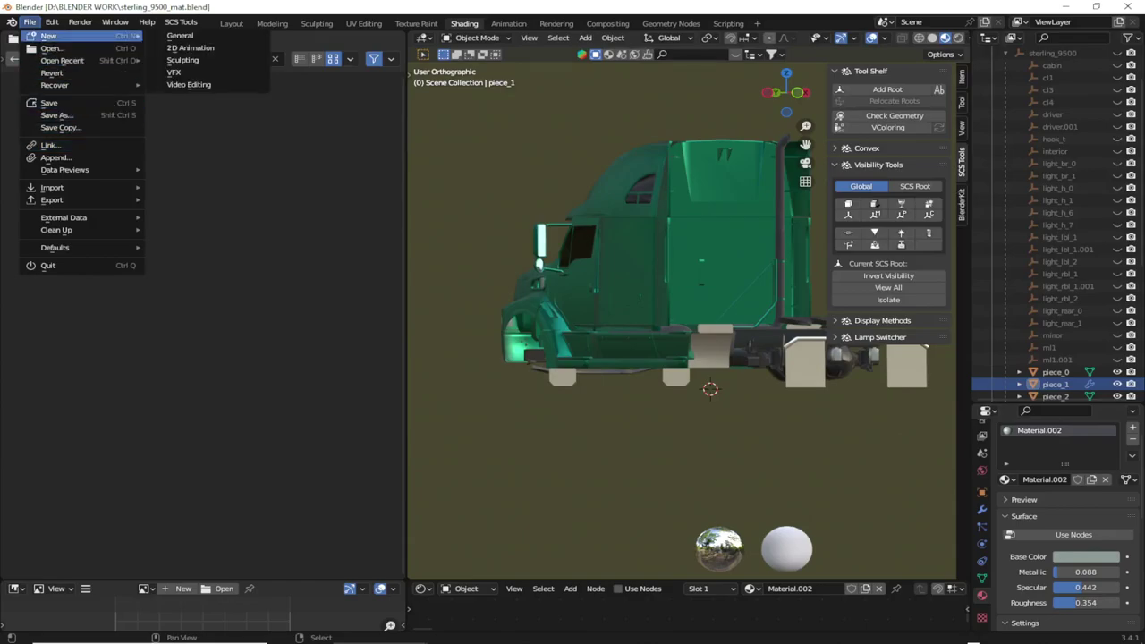
pyautogui.click(180, 36)
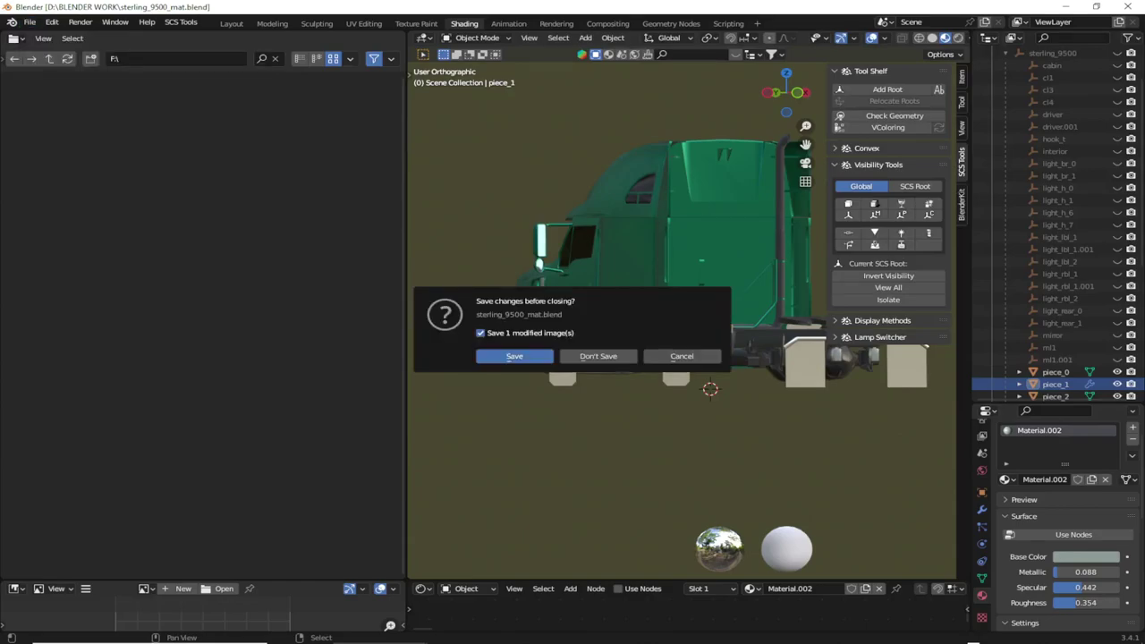
pyautogui.press('Return')
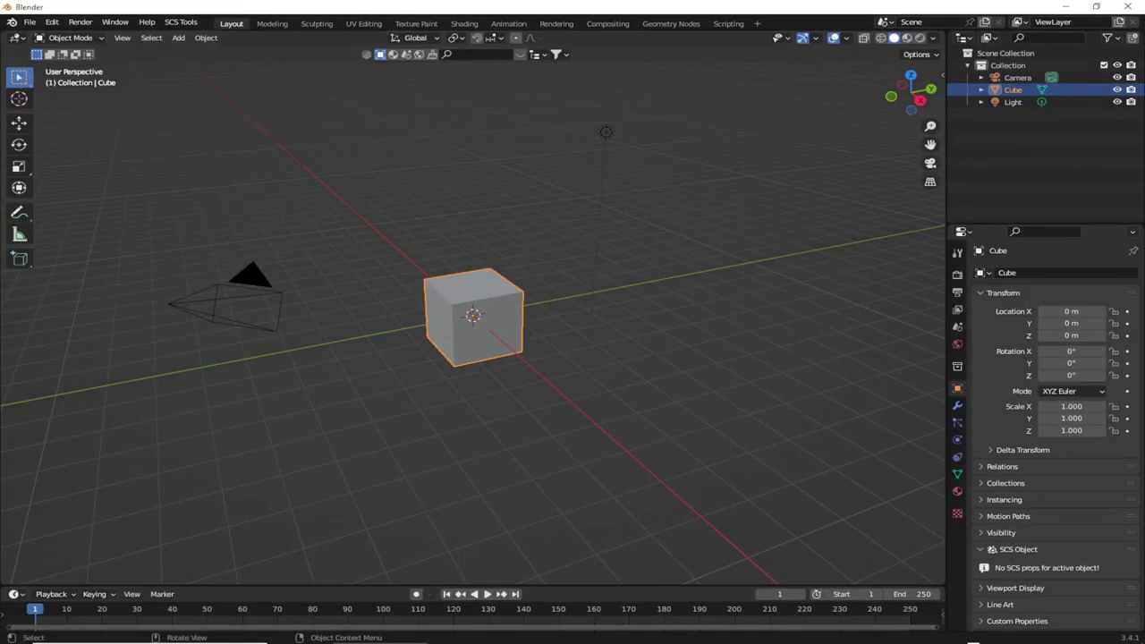
pyautogui.click(30, 22)
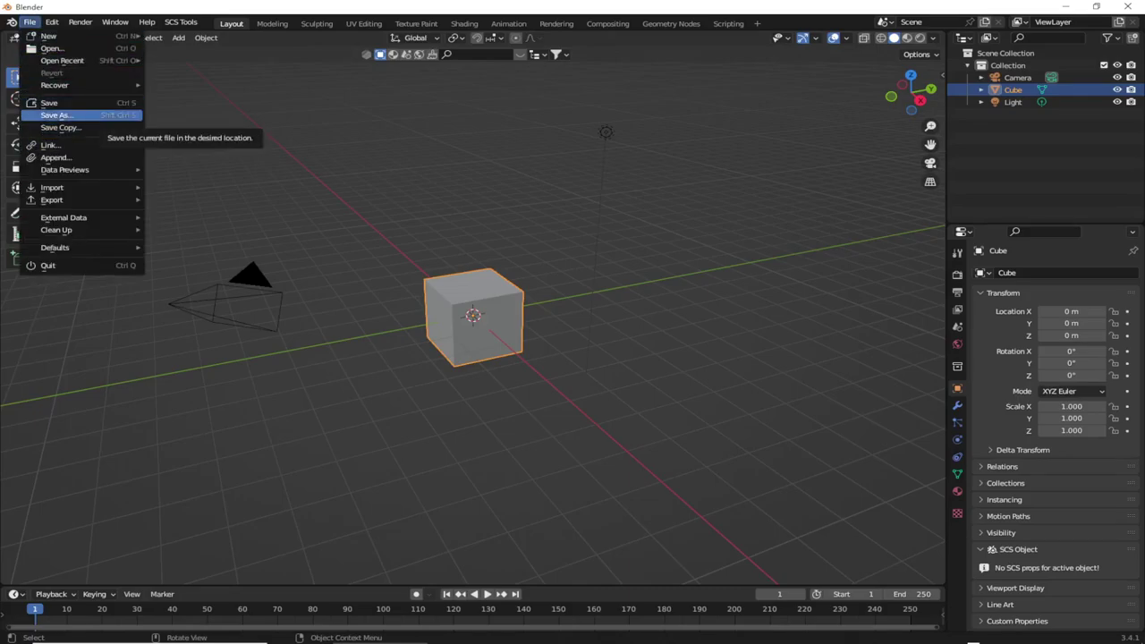
# Open the SCS game object import file browser from the Import menu.
pyautogui.moveTo(64, 218)
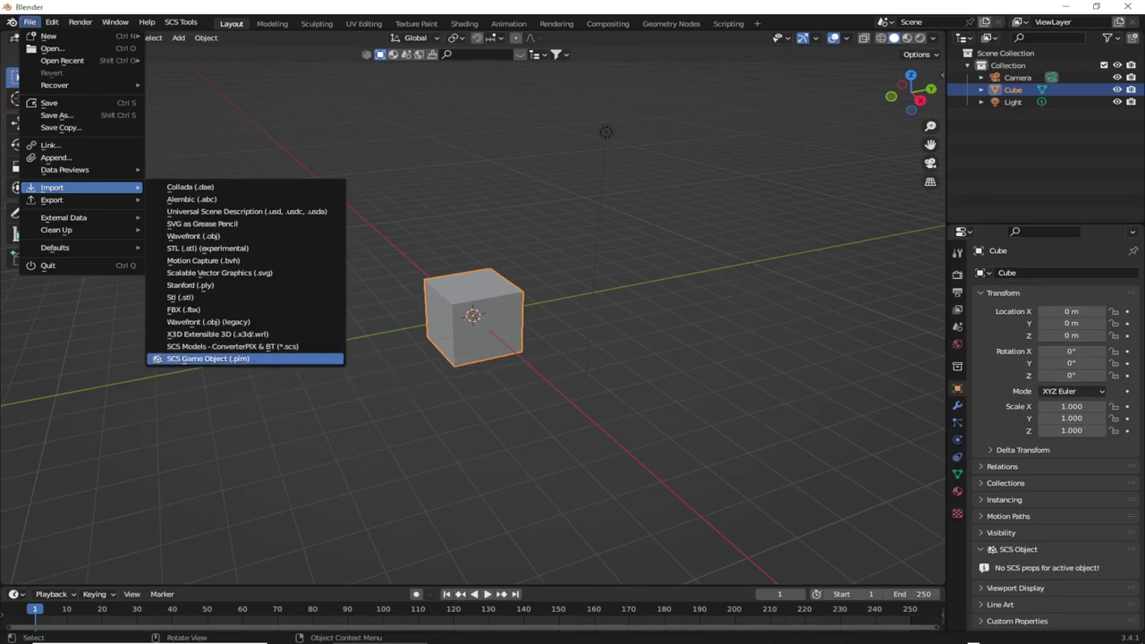
pyautogui.click(231, 346)
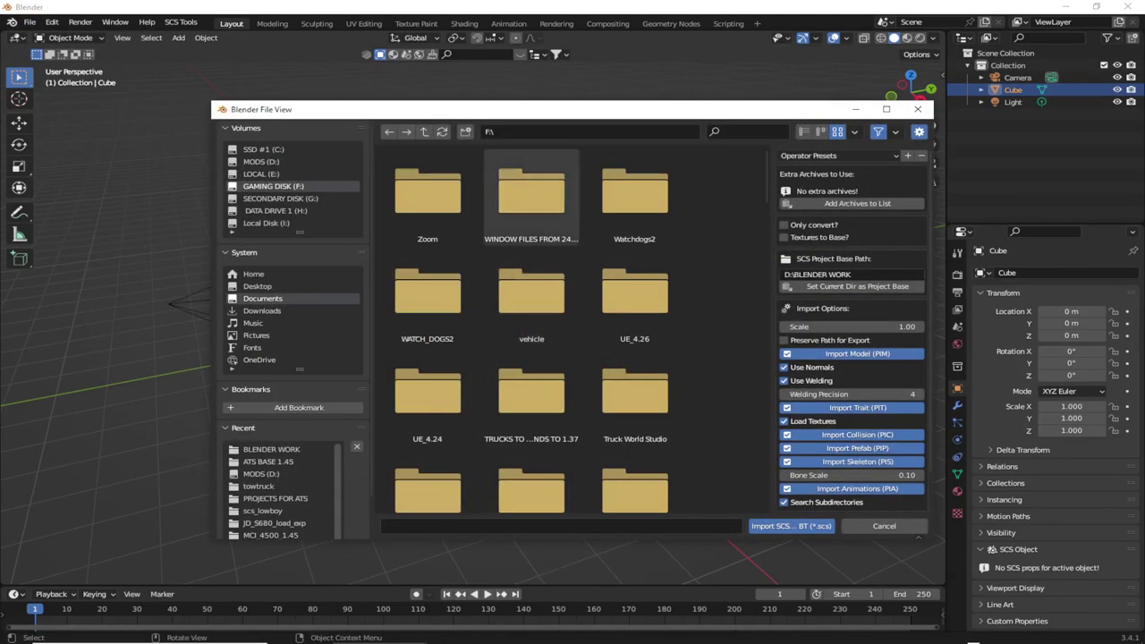
# Switch the import browser to the MODS (D:) drive and enter the BLENDER WORK folder.
pyautogui.scroll(-2, 531, 215)
pyautogui.scroll(-3, 483, 233)
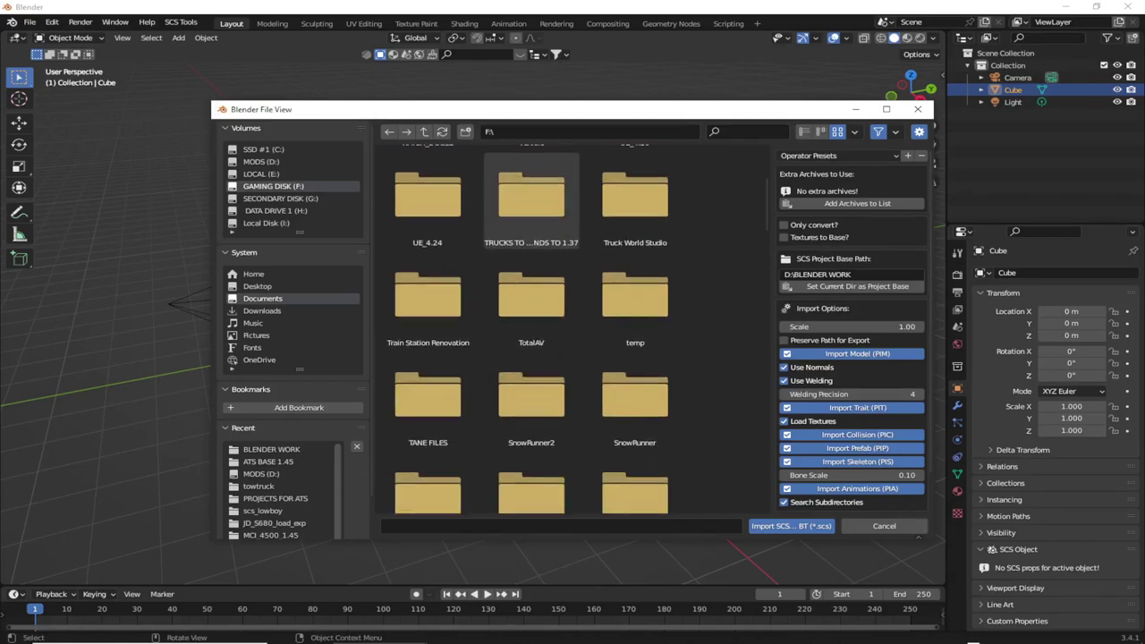
pyautogui.click(261, 161)
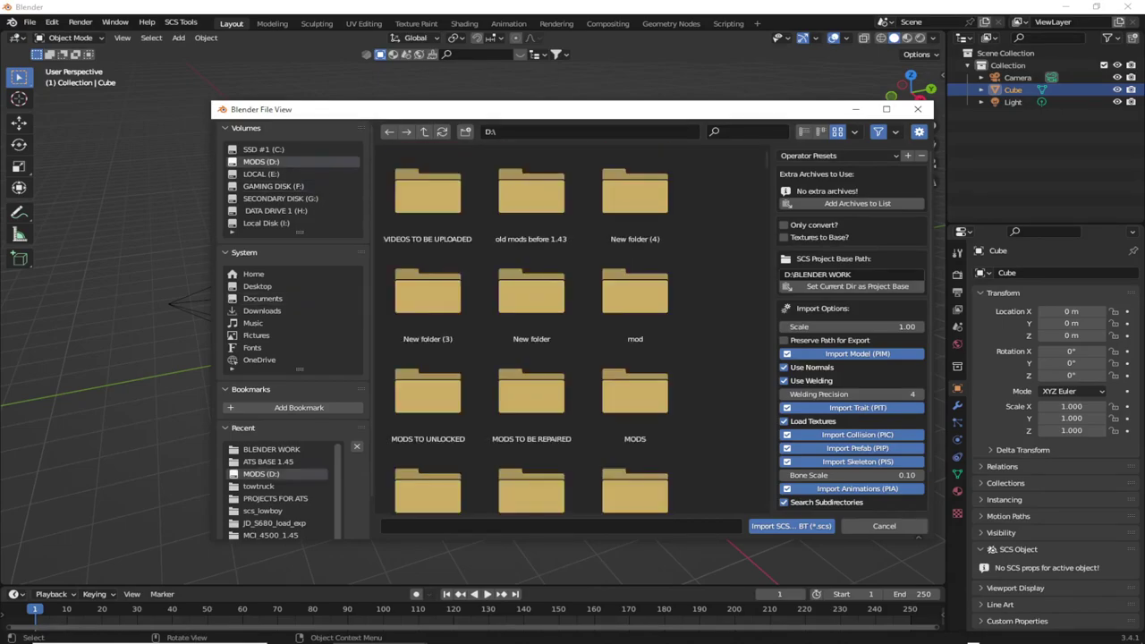
pyautogui.scroll(-5, 532, 259)
pyautogui.scroll(-1, 531, 287)
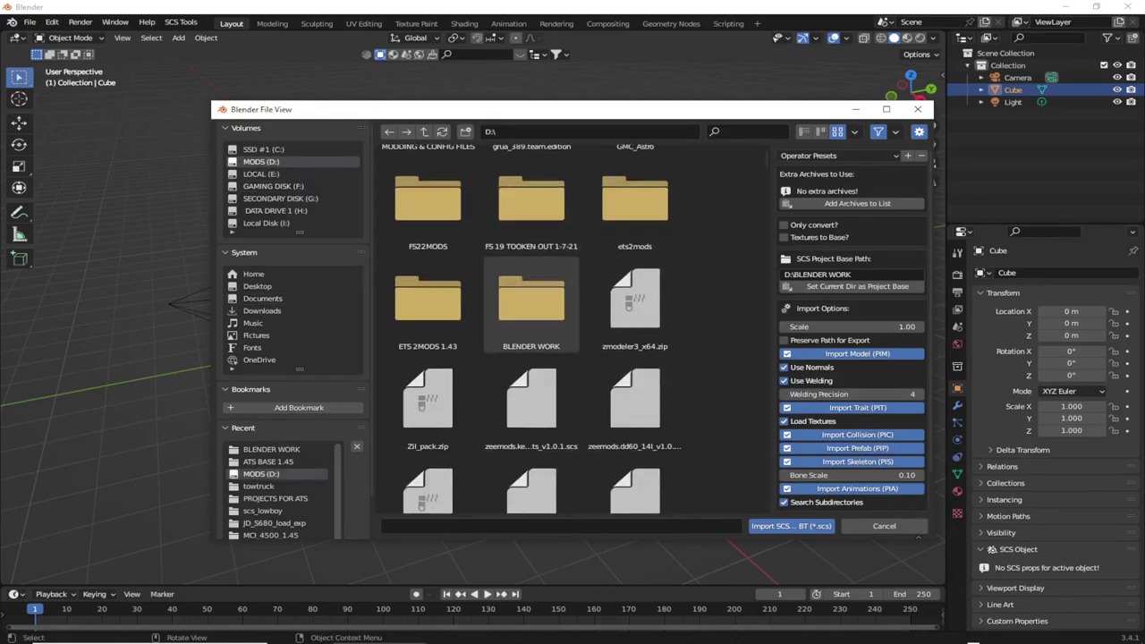
pyautogui.scroll(-3, 531, 295)
pyautogui.scroll(6, 531, 295)
pyautogui.scroll(5, 531, 286)
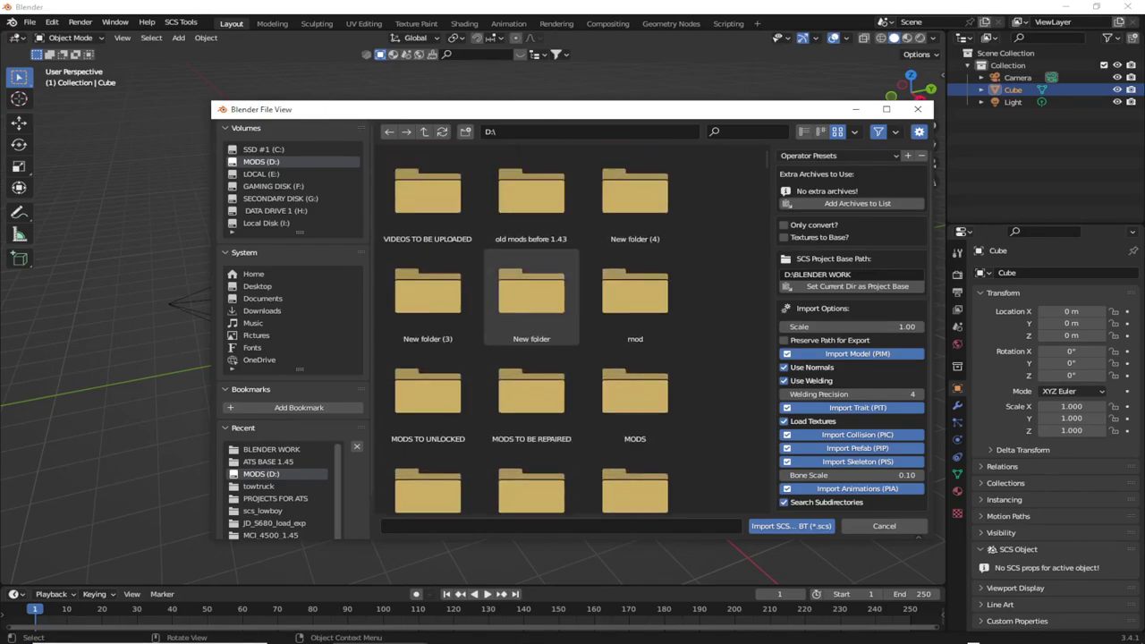
pyautogui.scroll(-5, 531, 296)
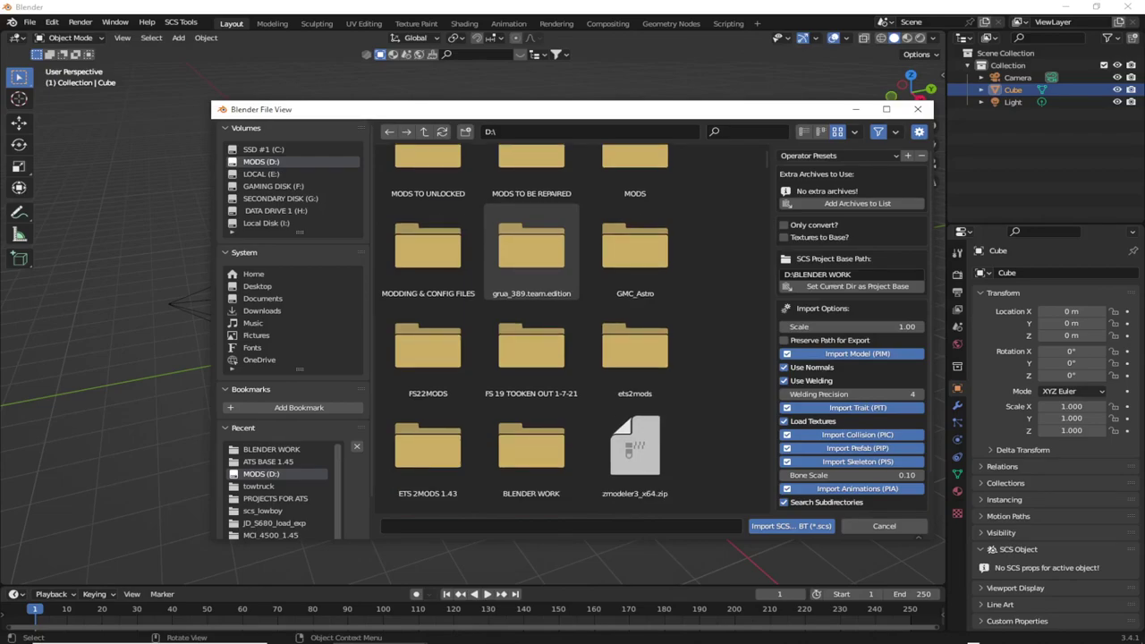
pyautogui.scroll(-2, 532, 259)
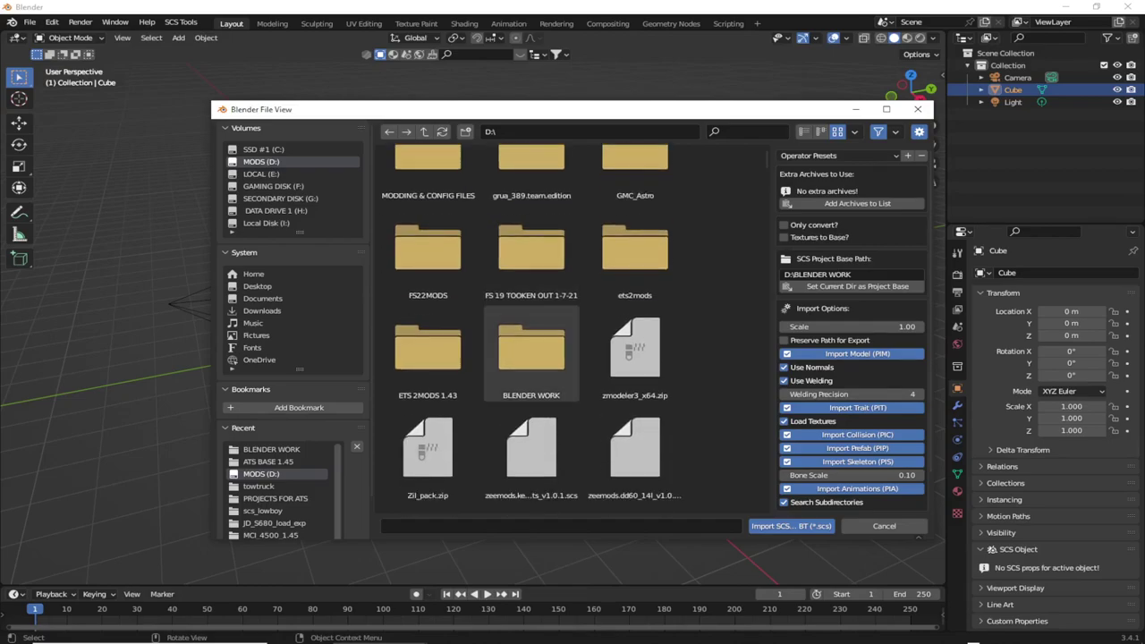
pyautogui.doubleClick(531, 348)
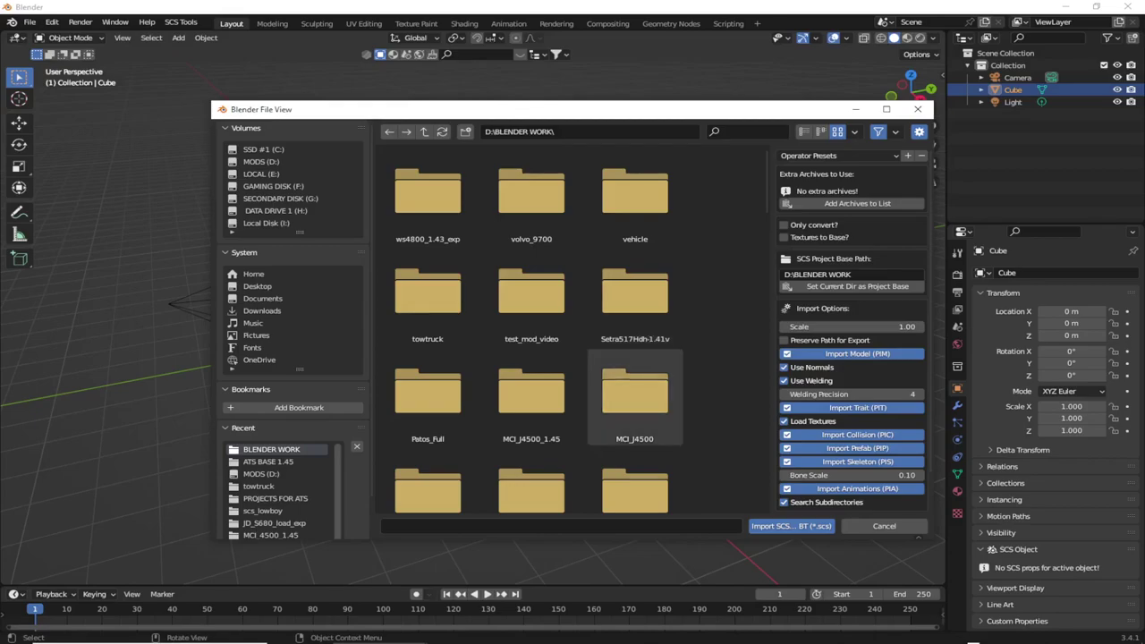
# Drill into MCI_J4500\vehicle\truck\dbmx\volvo\9800\interior.
pyautogui.click(634, 394)
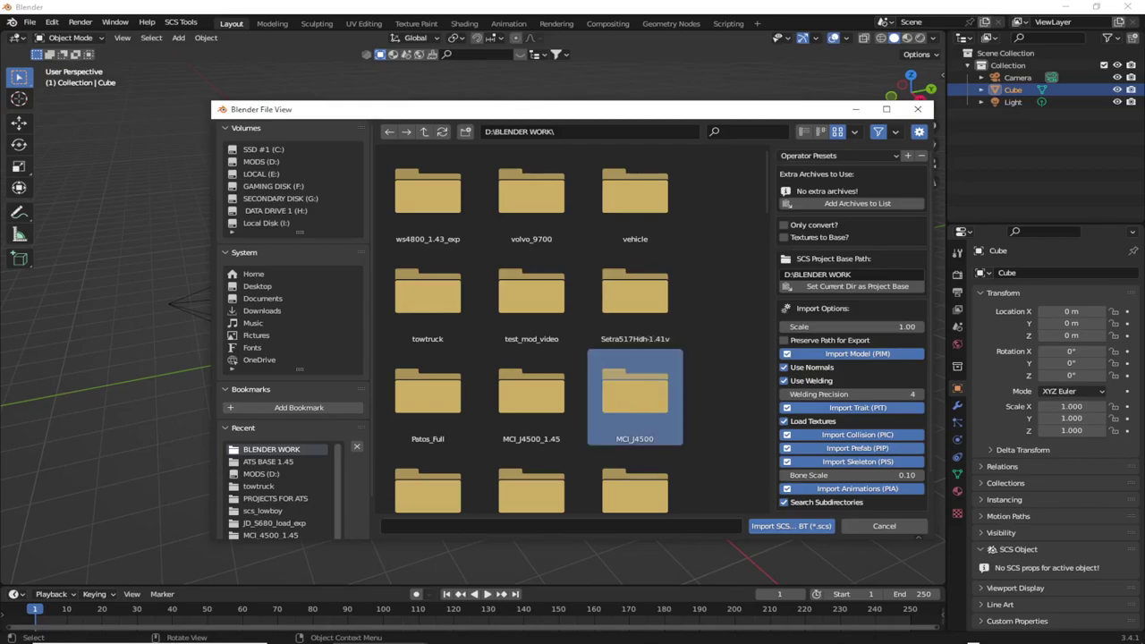
pyautogui.press('Return')
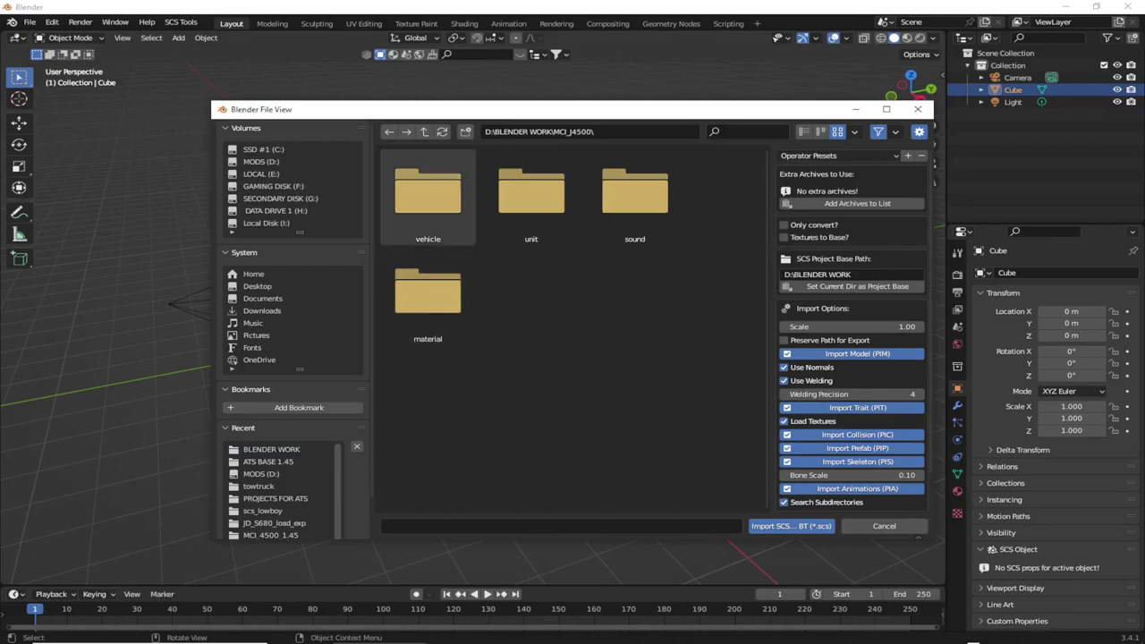
pyautogui.doubleClick(428, 192)
pyautogui.doubleClick(427, 192)
pyautogui.doubleClick(428, 192)
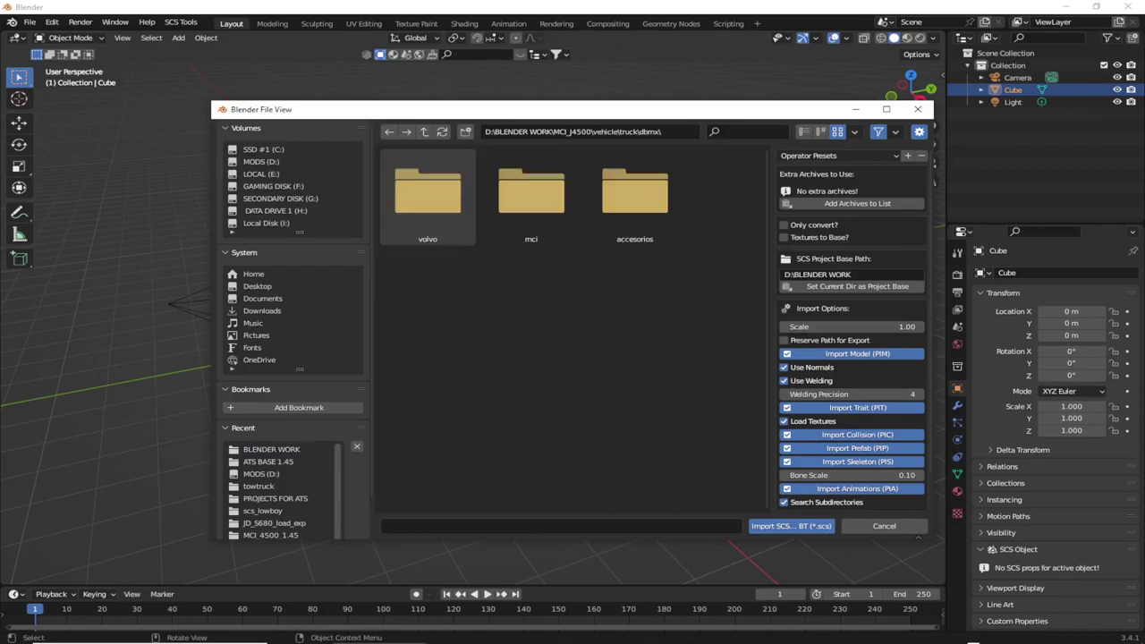
pyautogui.doubleClick(428, 192)
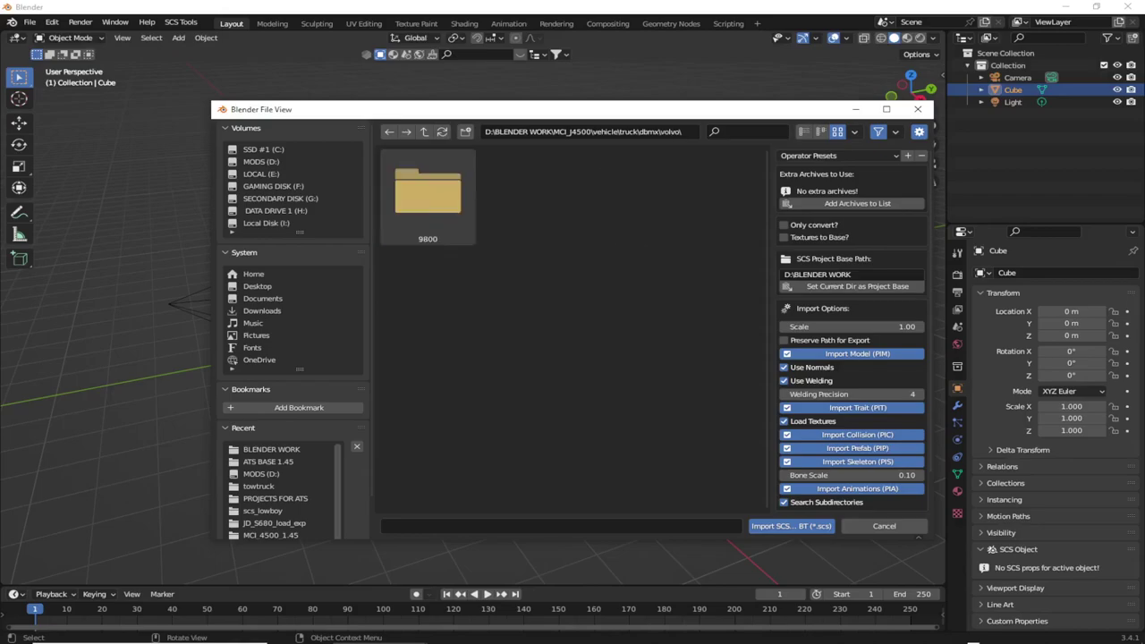
pyautogui.doubleClick(428, 192)
pyautogui.doubleClick(427, 193)
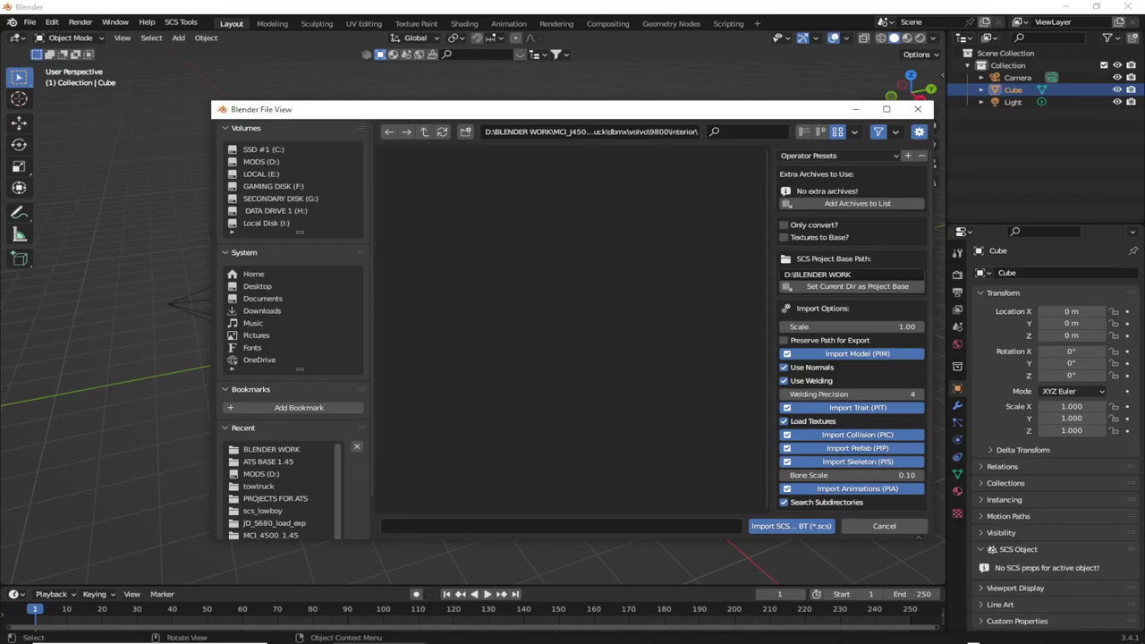
# Go back up to BLENDER WORK and close the import browser without importing.
pyautogui.click(388, 132)
pyautogui.click(388, 131)
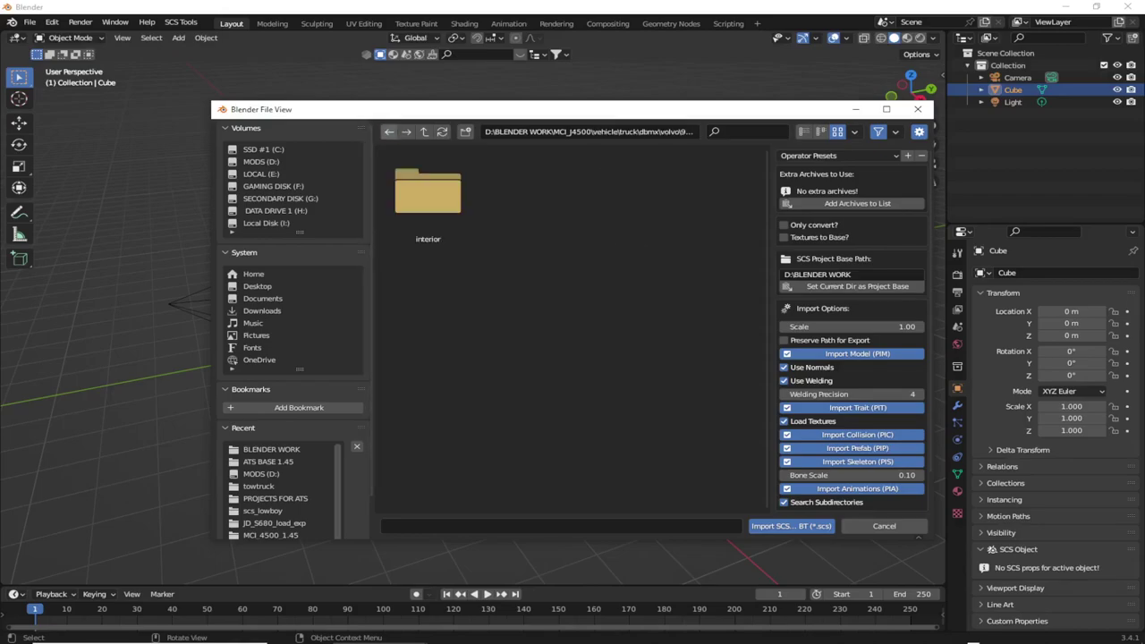
pyautogui.click(389, 132)
pyautogui.click(388, 132)
pyautogui.click(389, 131)
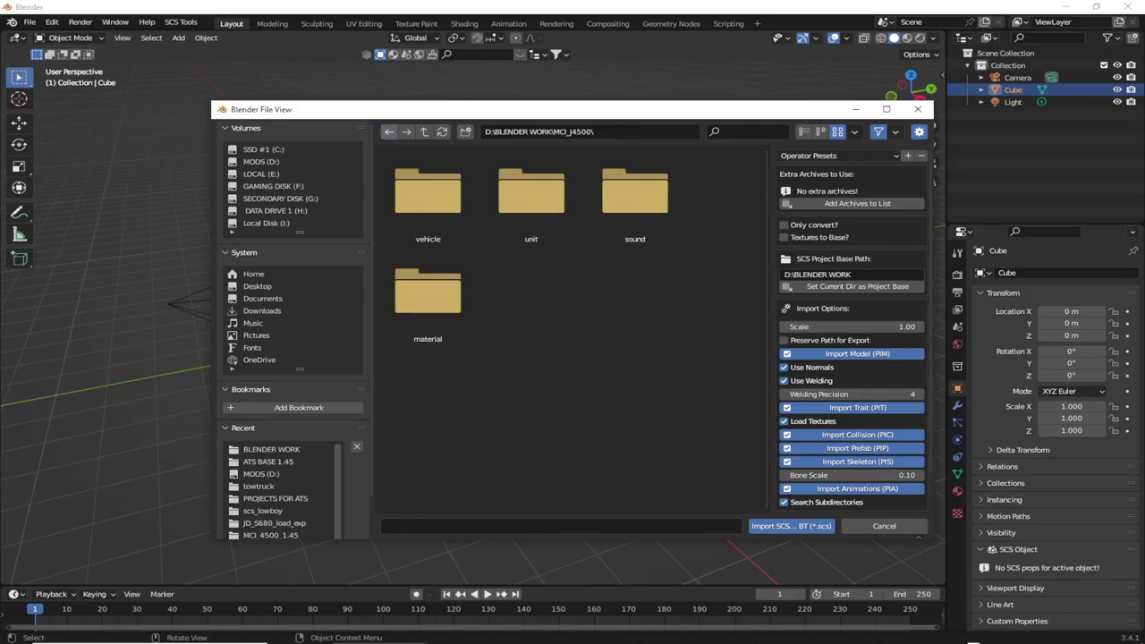
pyautogui.click(389, 131)
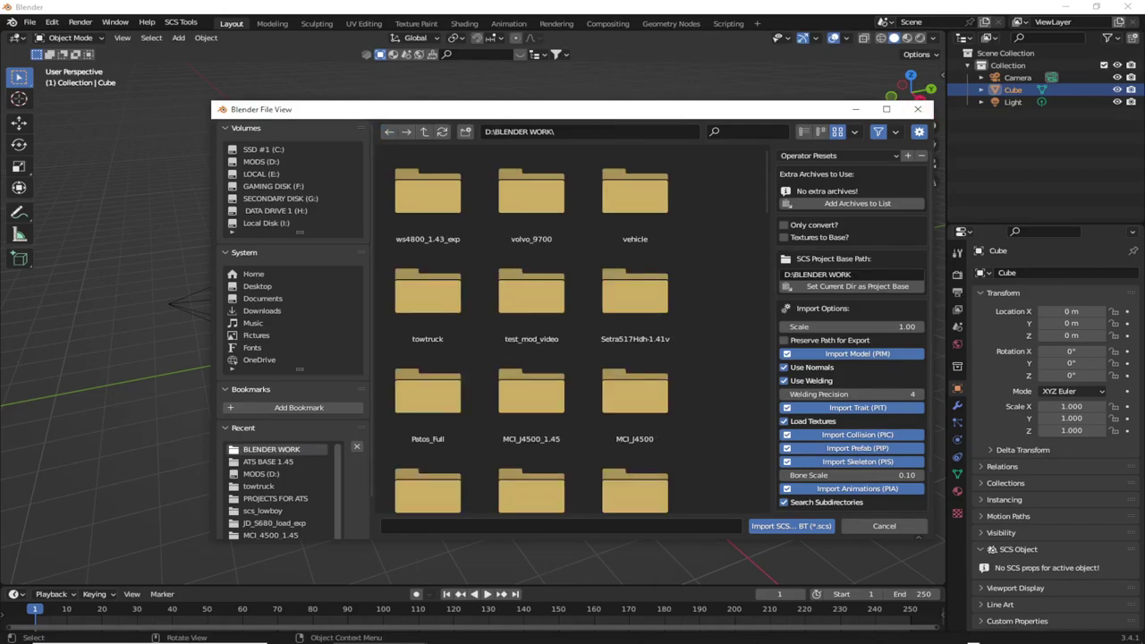
pyautogui.click(917, 109)
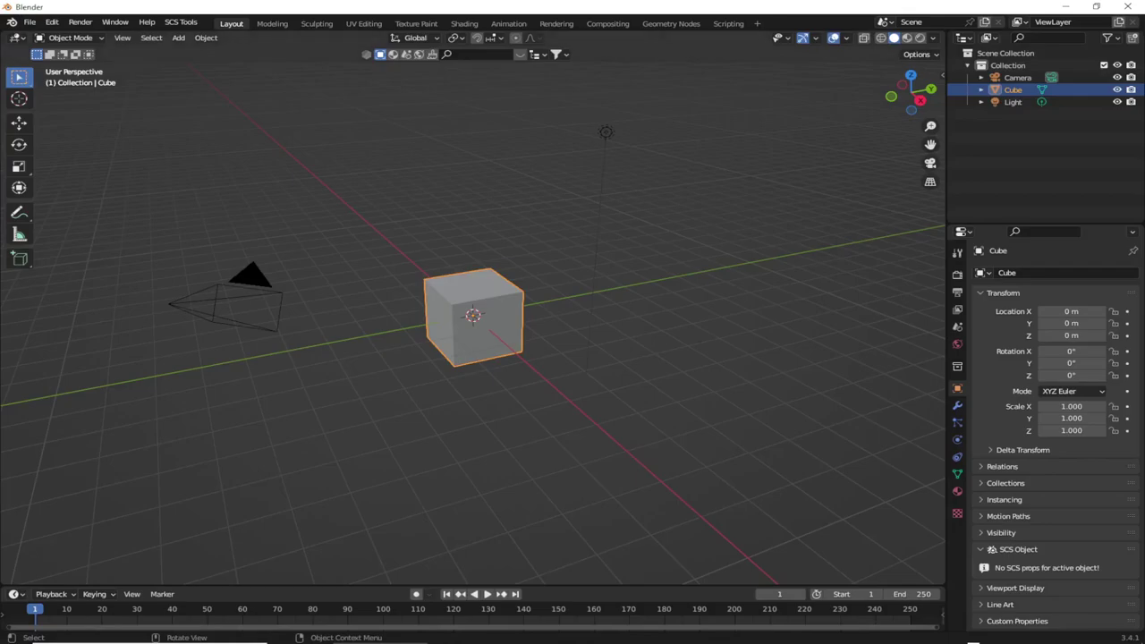
# Reopen the SCS Models – ConverterPIX & BT (*.scs) import browser from File > Import.
pyautogui.click(29, 21)
pyautogui.moveTo(54, 187)
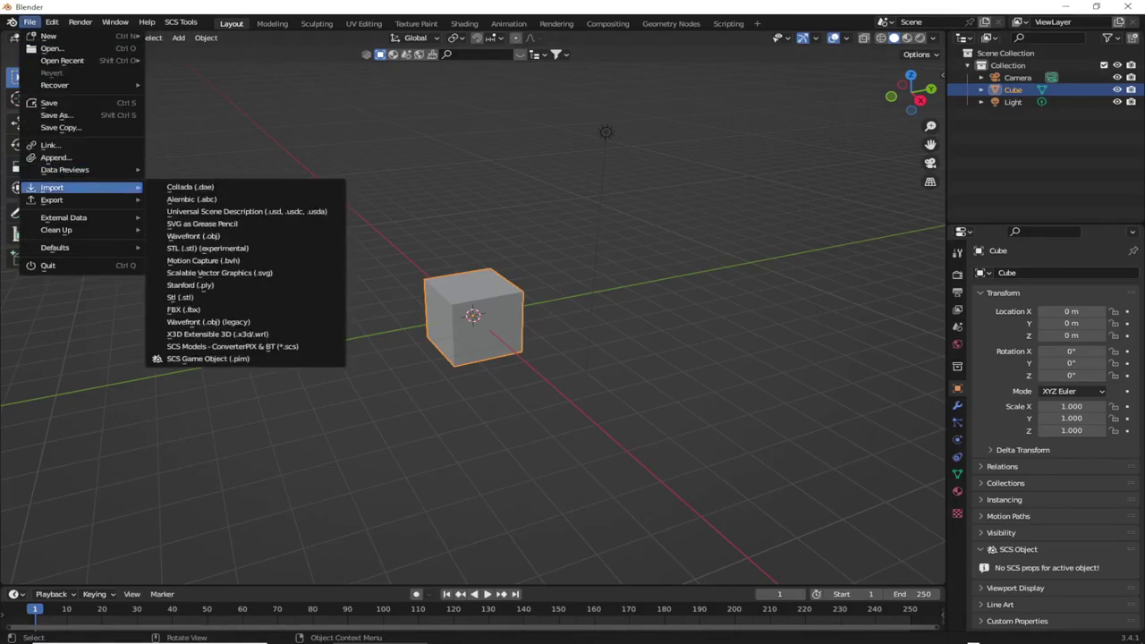
pyautogui.press('Escape')
pyautogui.press('Escape')
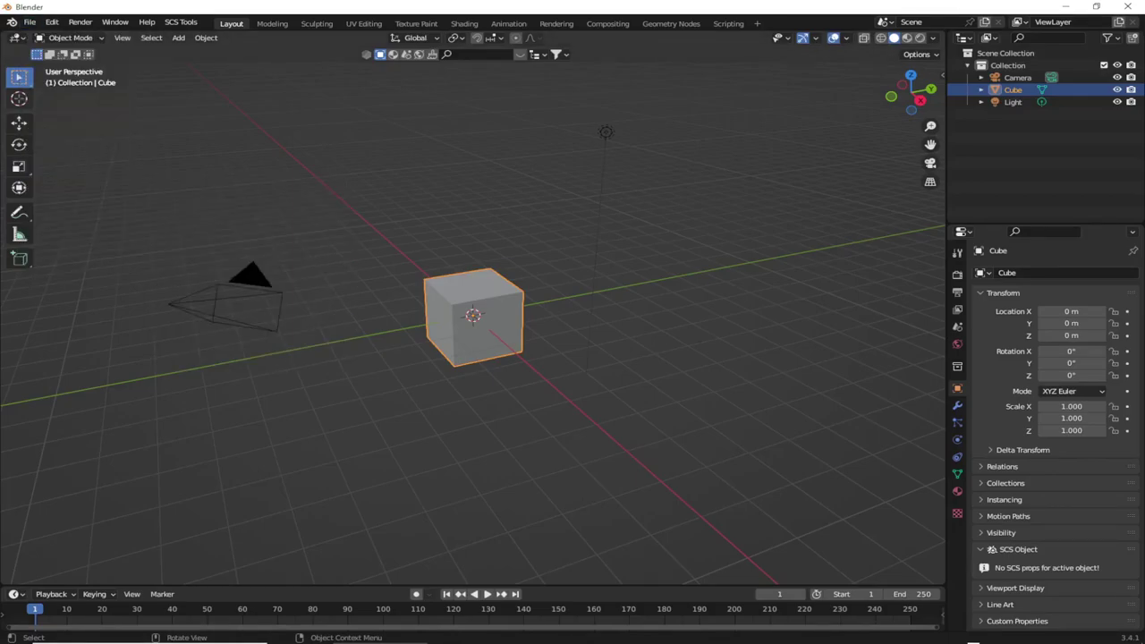
pyautogui.click(29, 21)
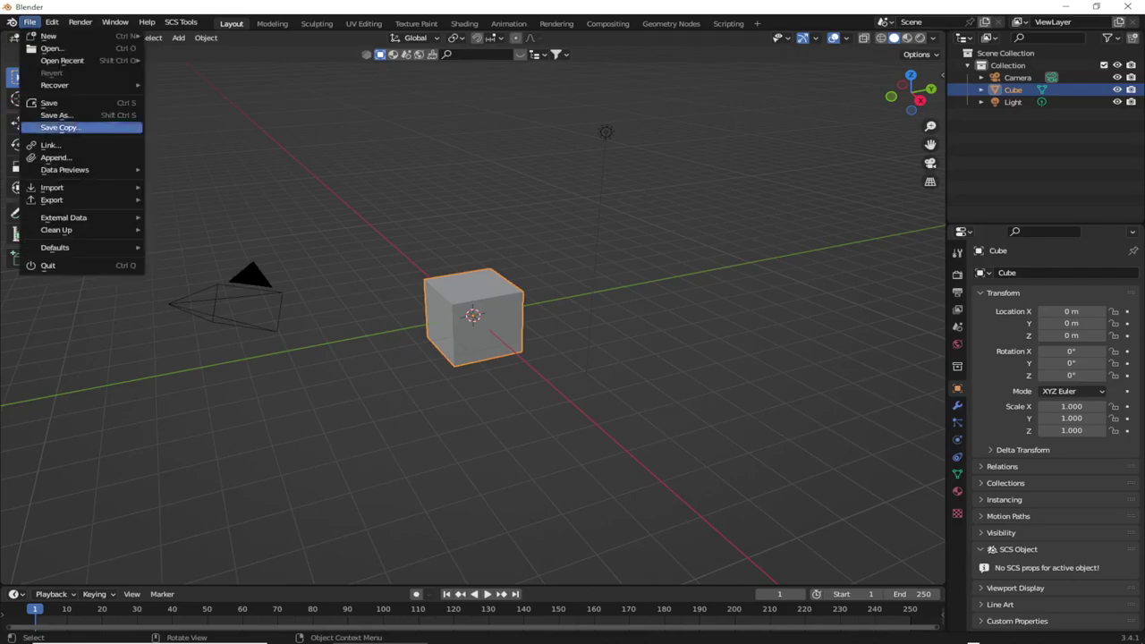
pyautogui.moveTo(89, 169)
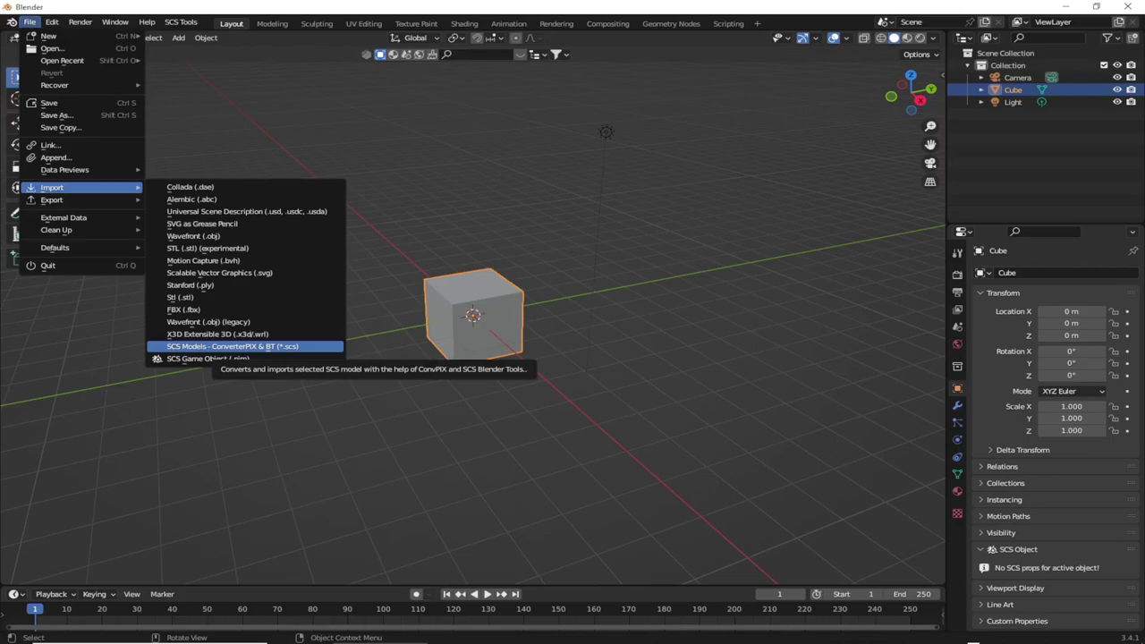
pyautogui.click(224, 359)
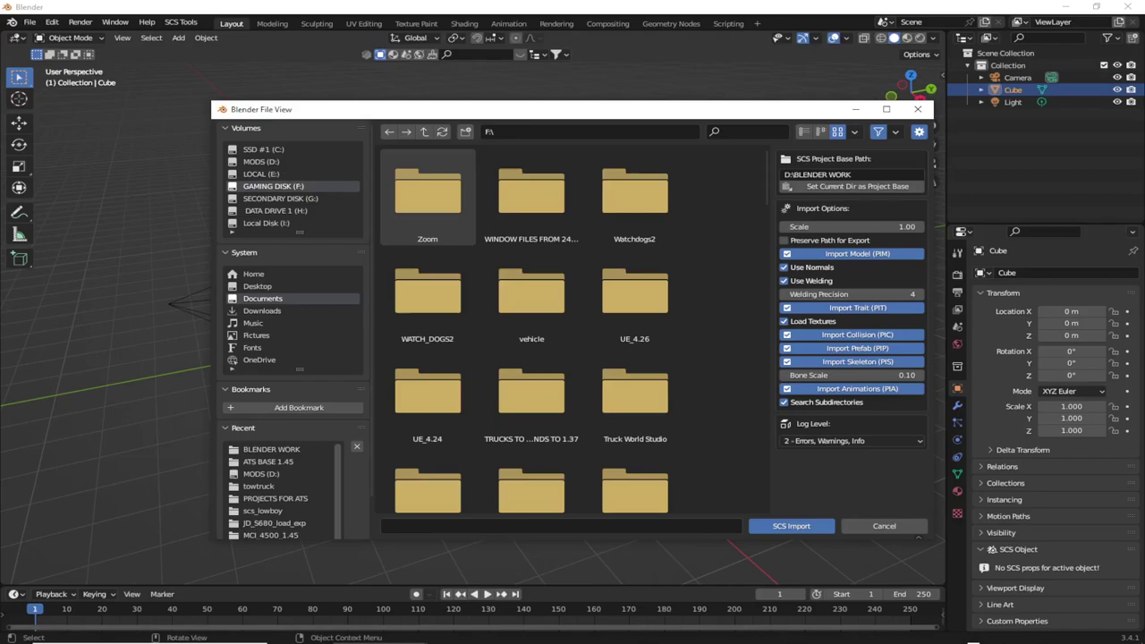
# Browse to the MODS (D:) drive and open the BLENDER WORK folder.
pyautogui.click(261, 161)
pyautogui.scroll(-5, 427, 375)
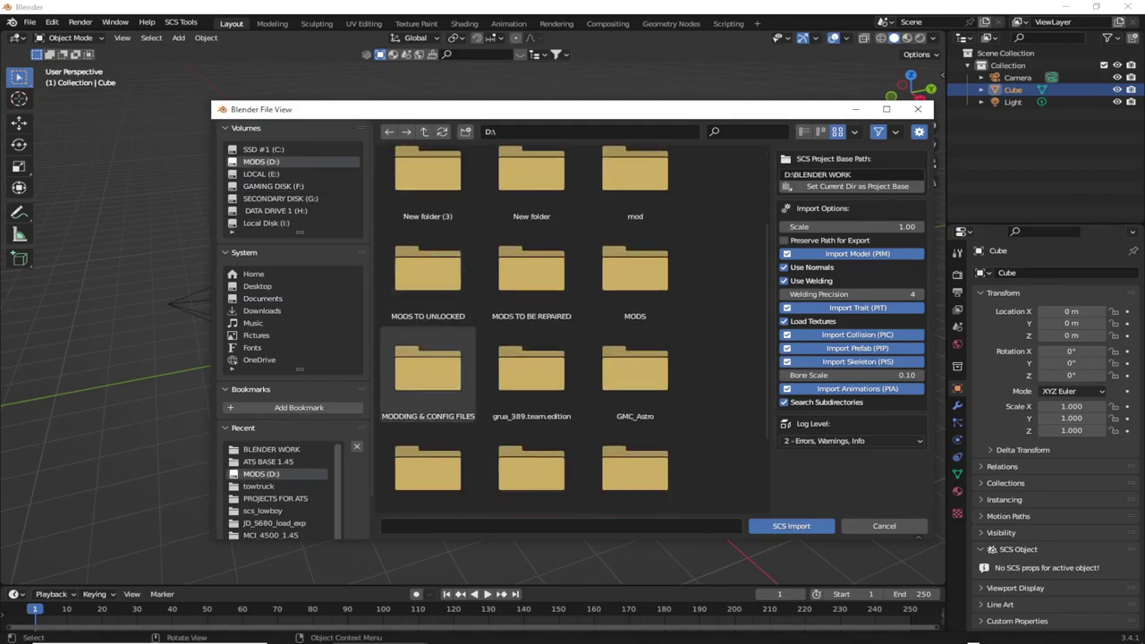
pyautogui.scroll(-3, 428, 375)
pyautogui.click(532, 459)
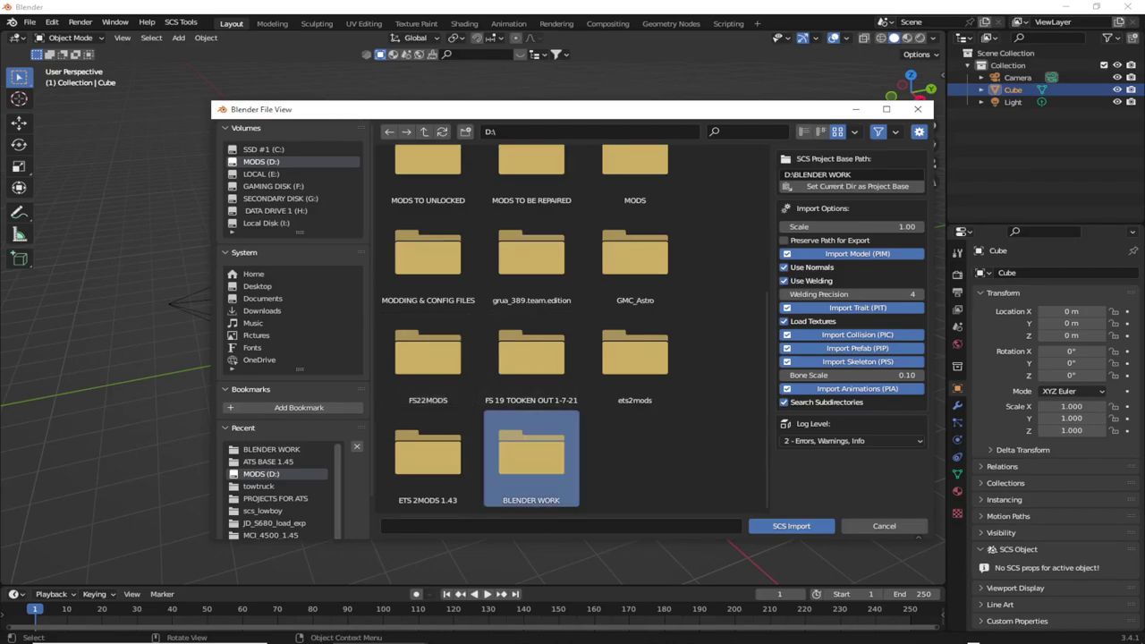
pyautogui.doubleClick(532, 459)
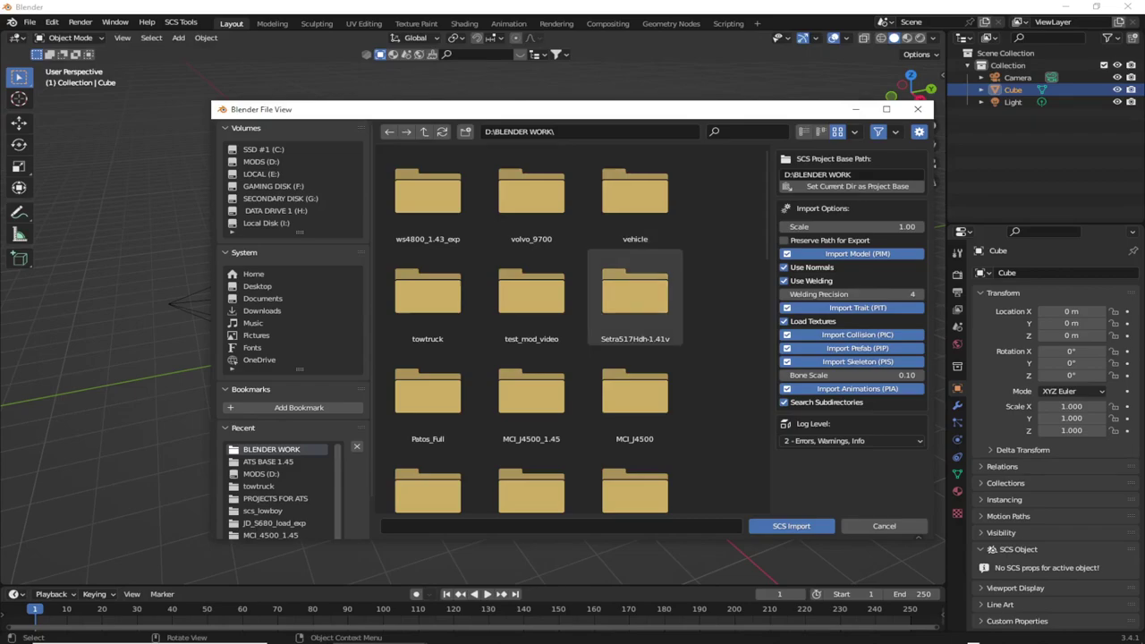
pyautogui.scroll(-2, 635, 322)
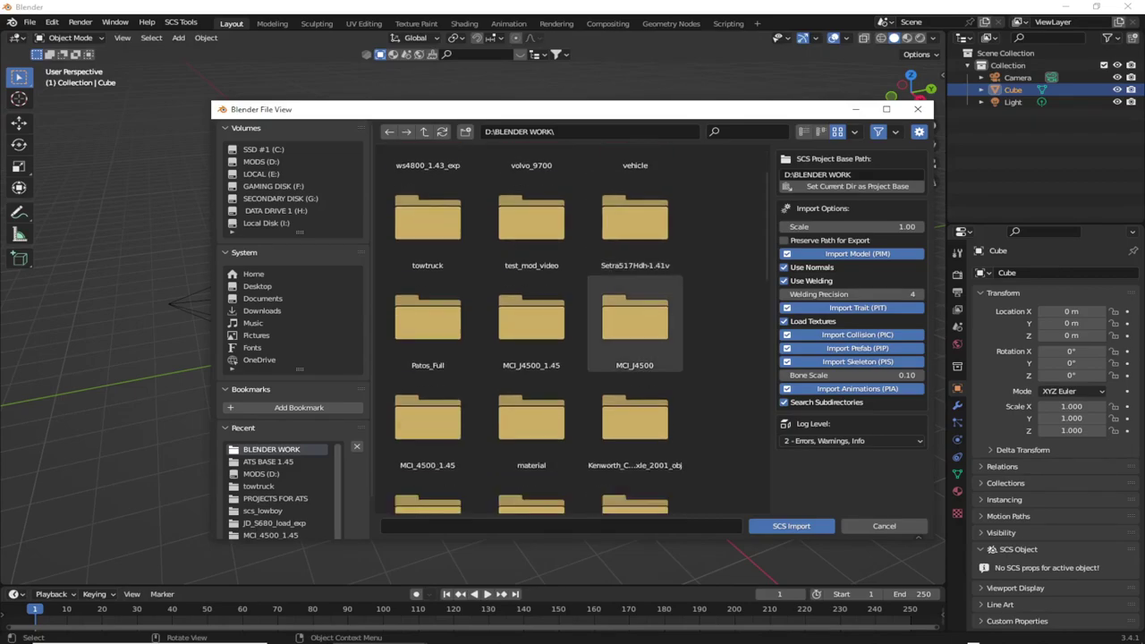
pyautogui.scroll(-12, 635, 322)
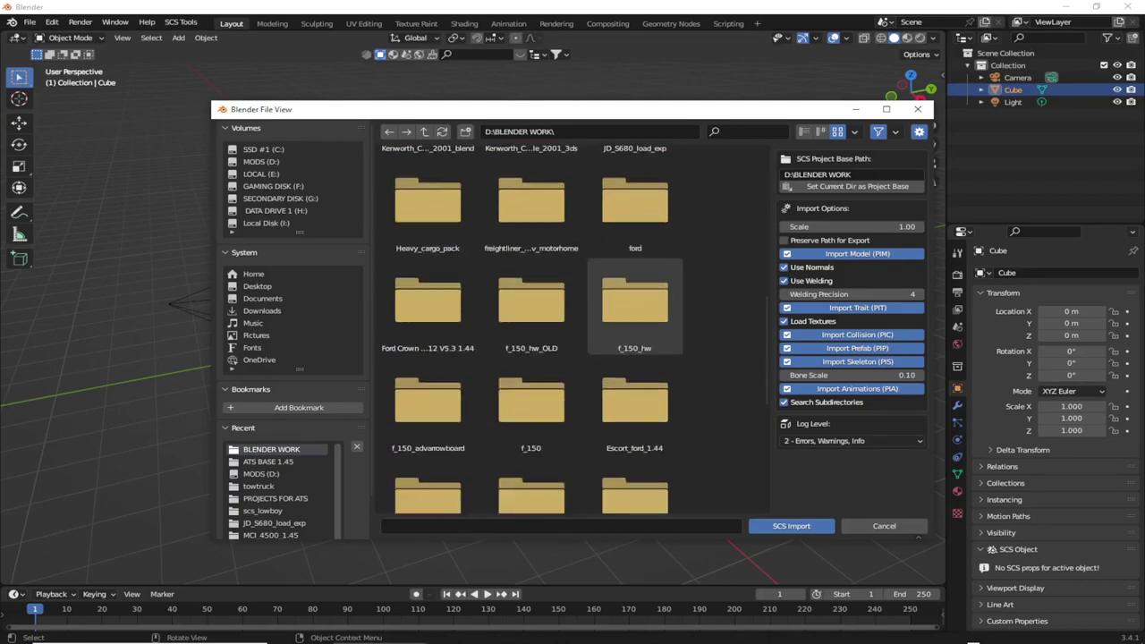
pyautogui.scroll(-5, 636, 340)
pyautogui.scroll(11, 636, 358)
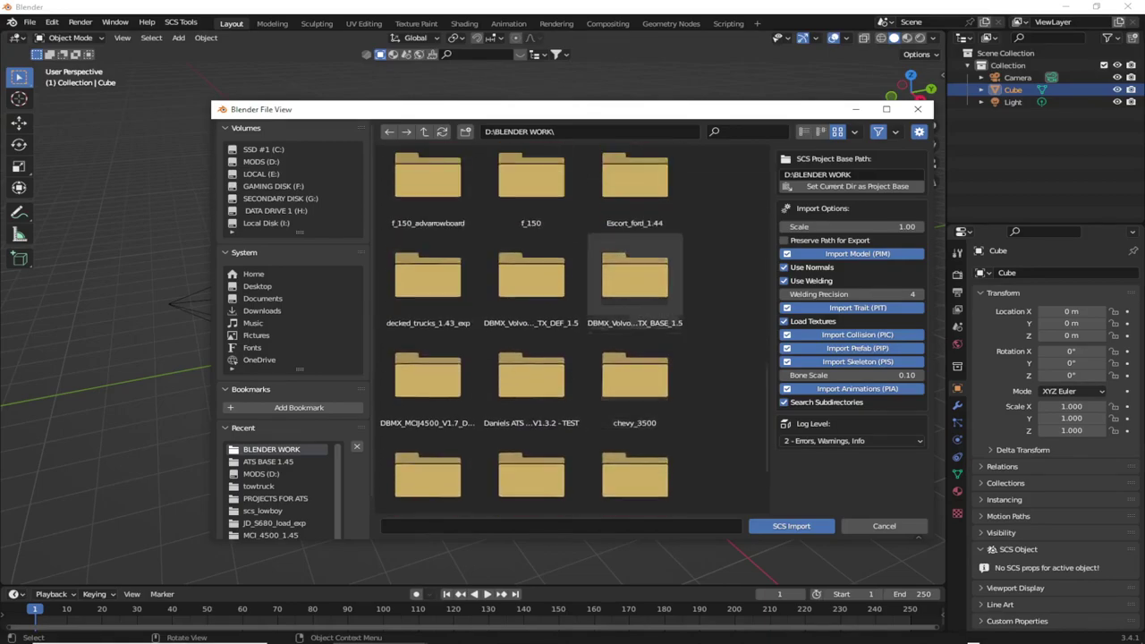
pyautogui.scroll(7, 635, 322)
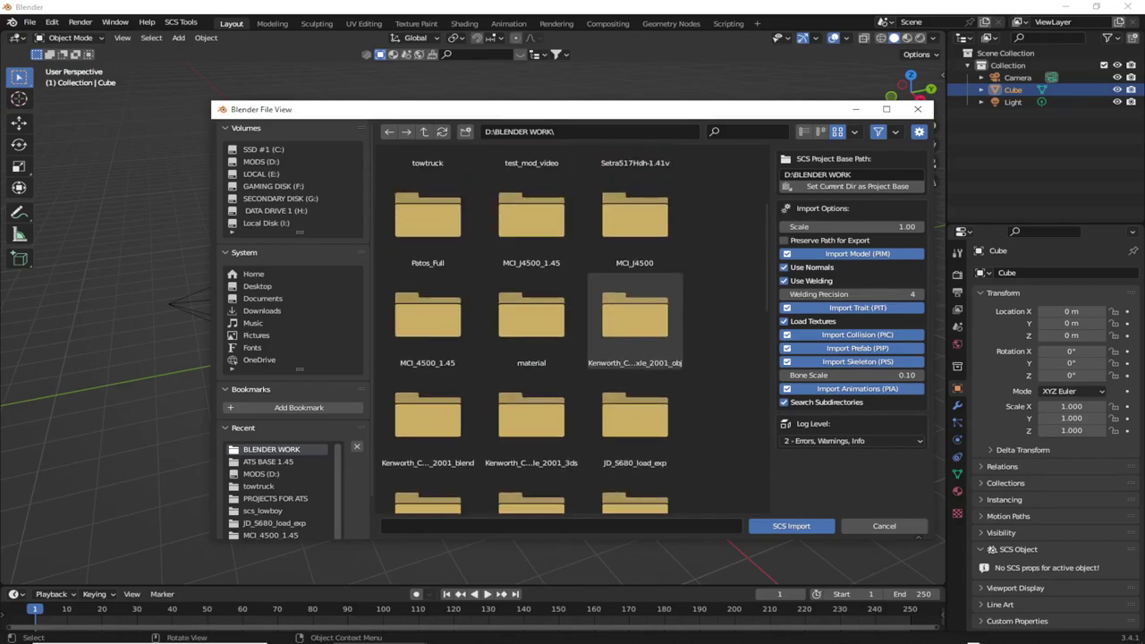
pyautogui.scroll(1, 634, 318)
# Drill into MCI_J4500\vehicle\truck\dbmx\mci\j4500\2017.
pyautogui.doubleClick(634, 234)
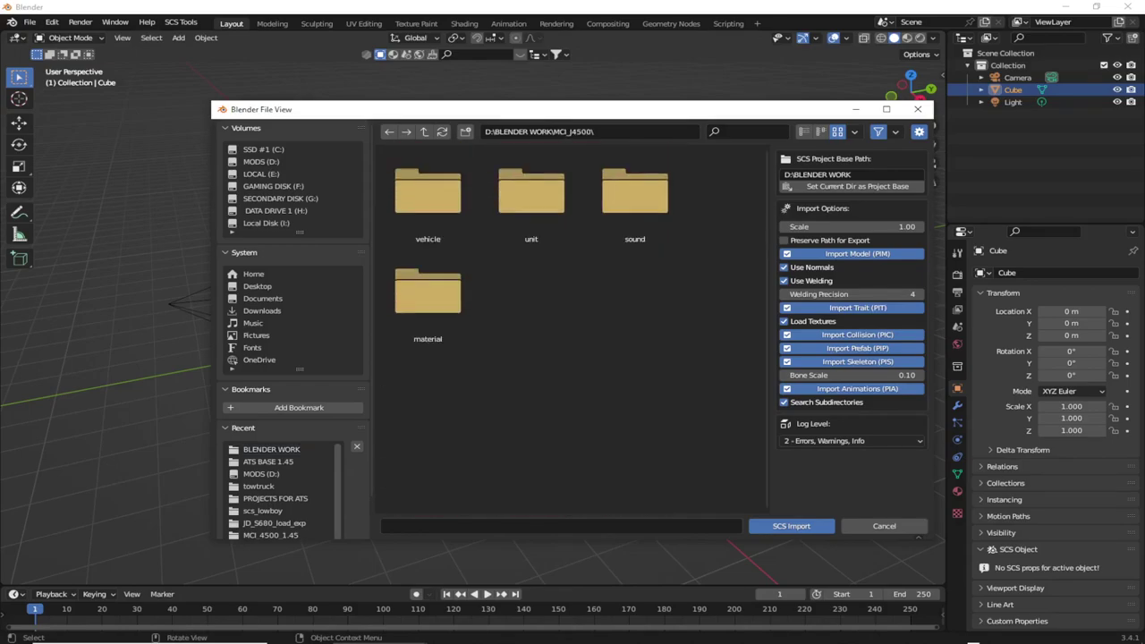
pyautogui.doubleClick(428, 192)
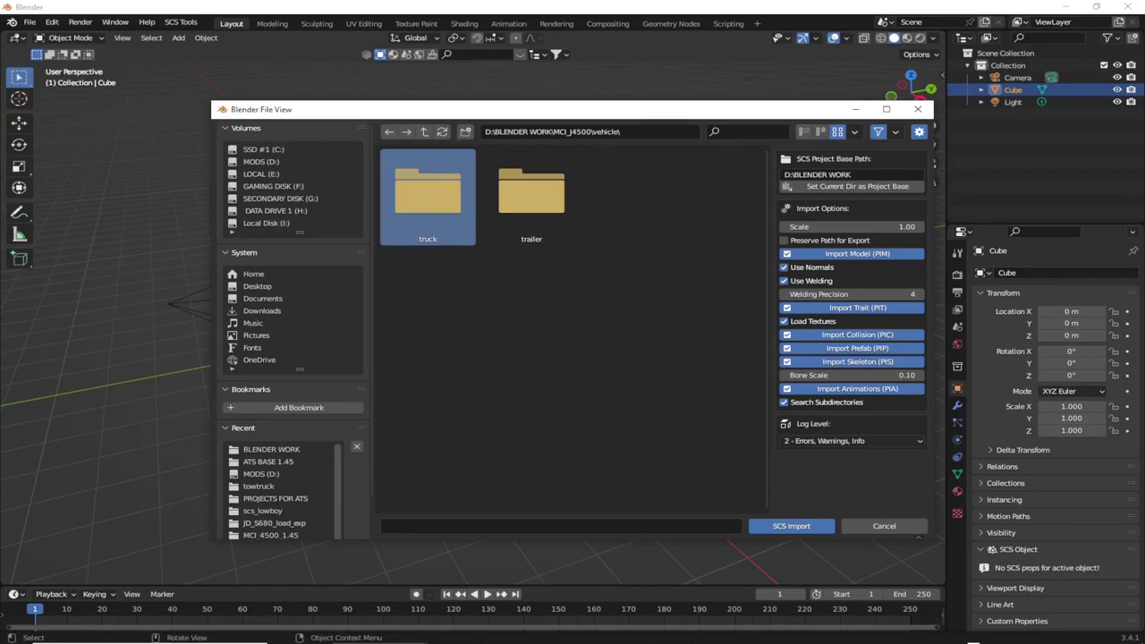
pyautogui.doubleClick(428, 192)
pyautogui.doubleClick(427, 192)
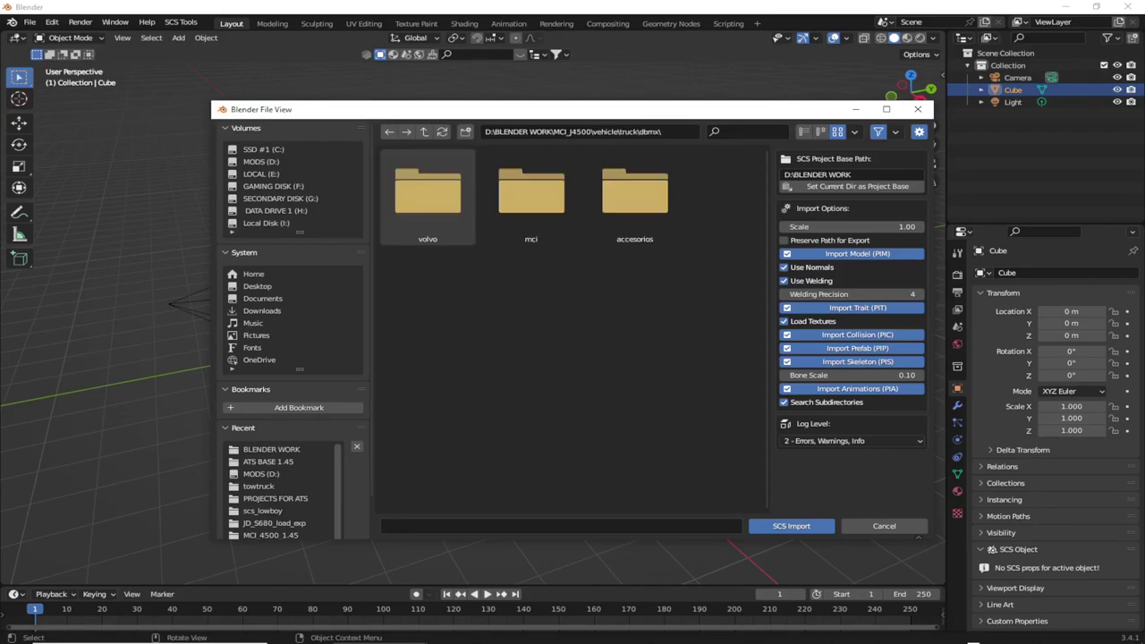
pyautogui.doubleClick(530, 193)
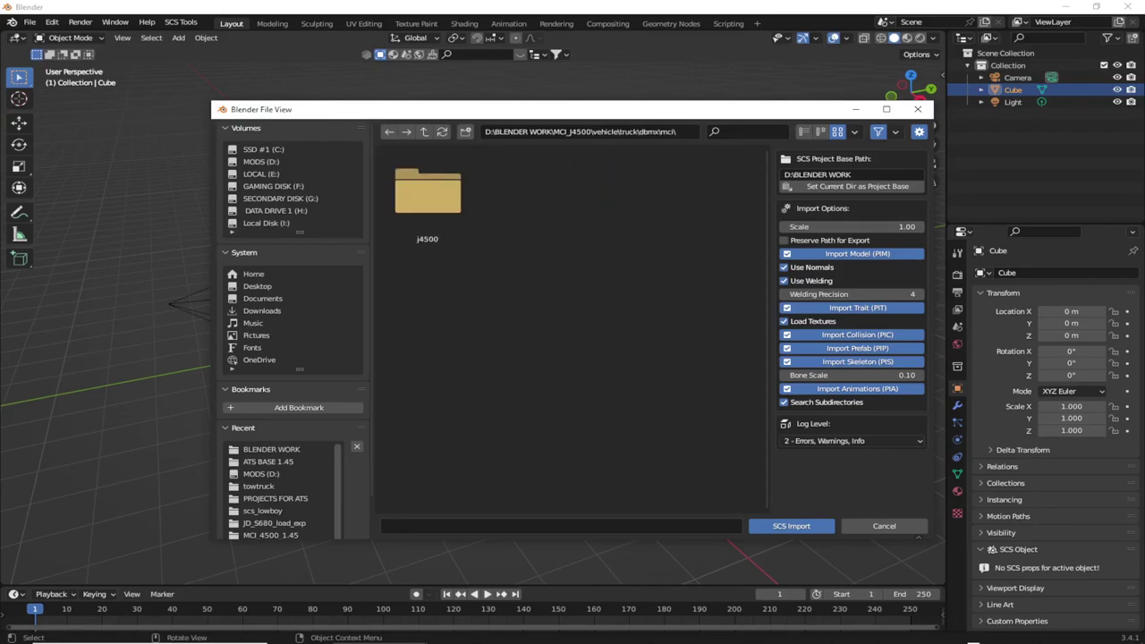
pyautogui.doubleClick(428, 192)
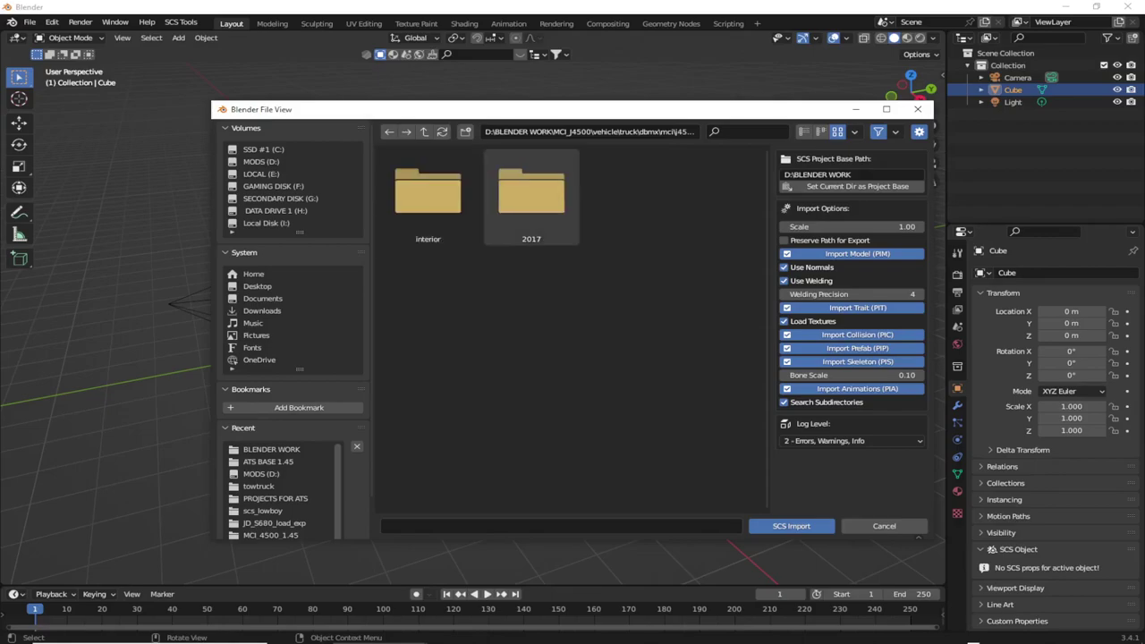
pyautogui.click(530, 192)
pyautogui.doubleClick(530, 193)
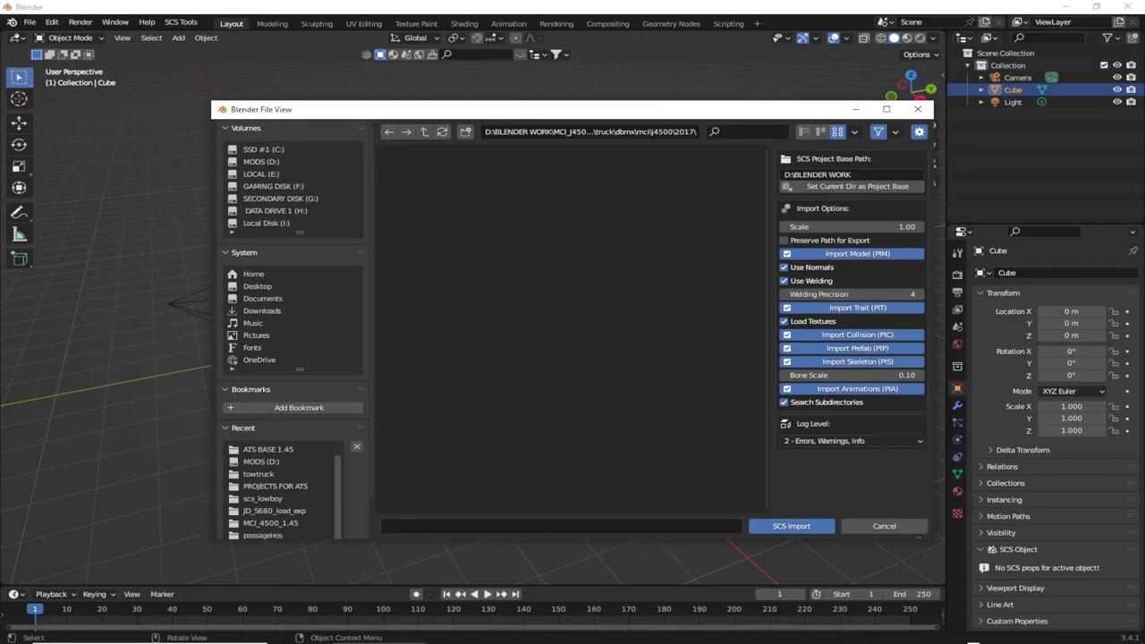
# Cancel the current browser and reopen the SCS Models – ConverterPIX & BT import browser.
pyautogui.click(918, 109)
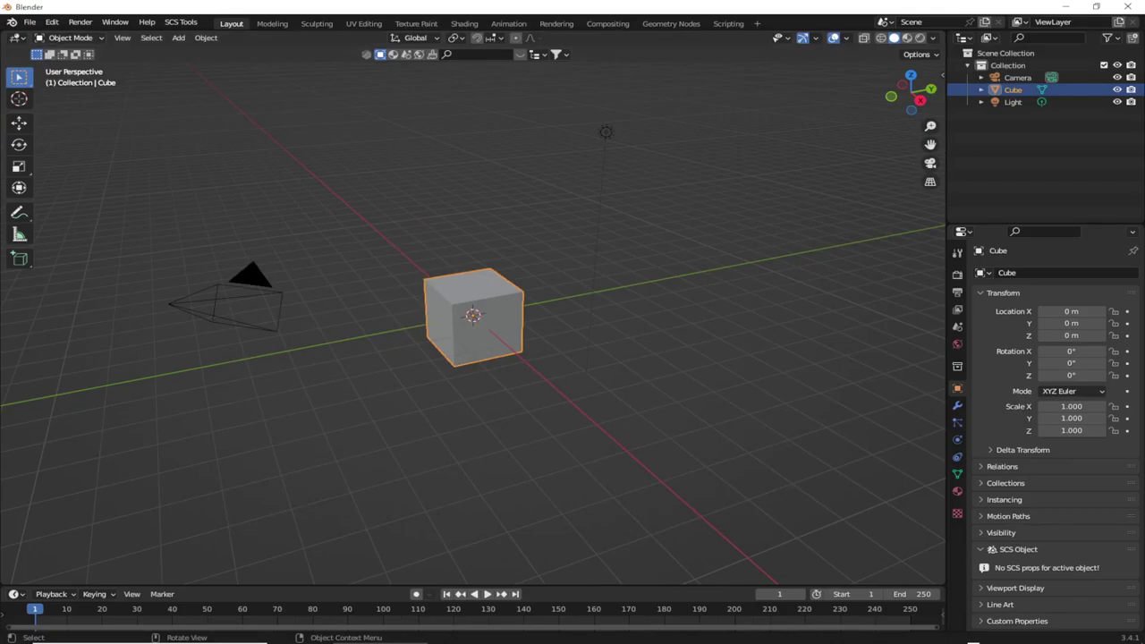
pyautogui.click(30, 22)
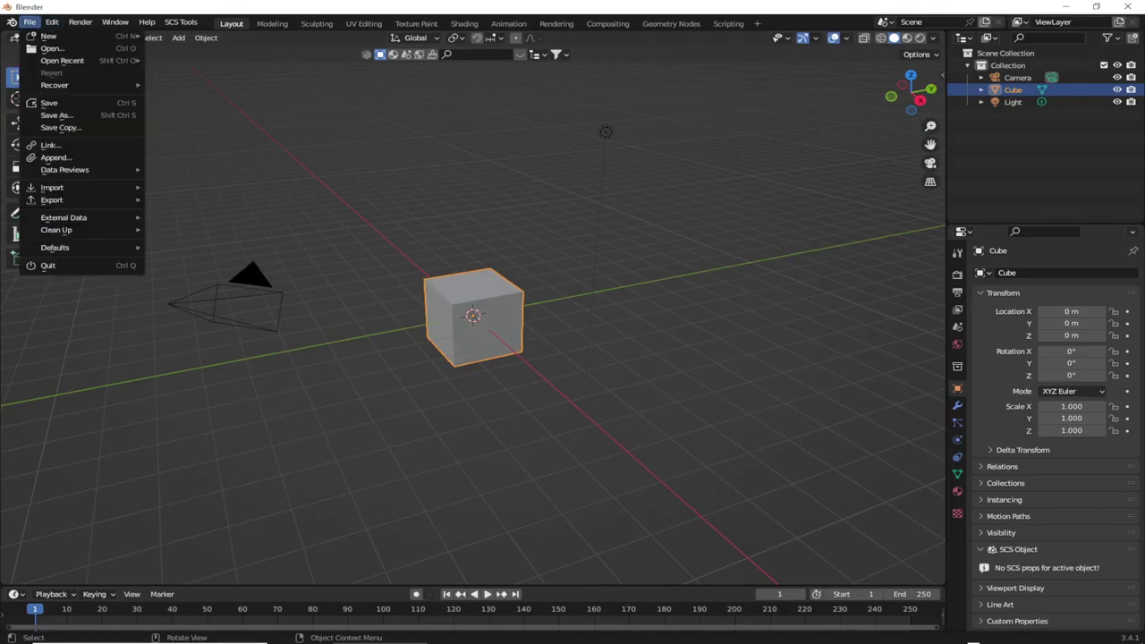
pyautogui.moveTo(52, 199)
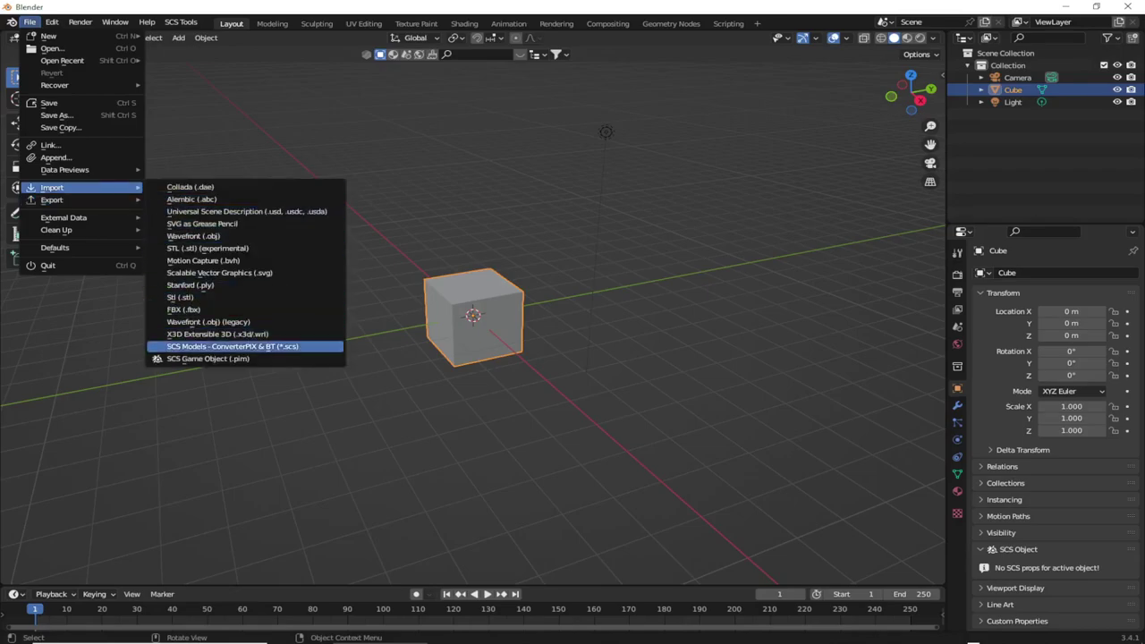
pyautogui.click(233, 346)
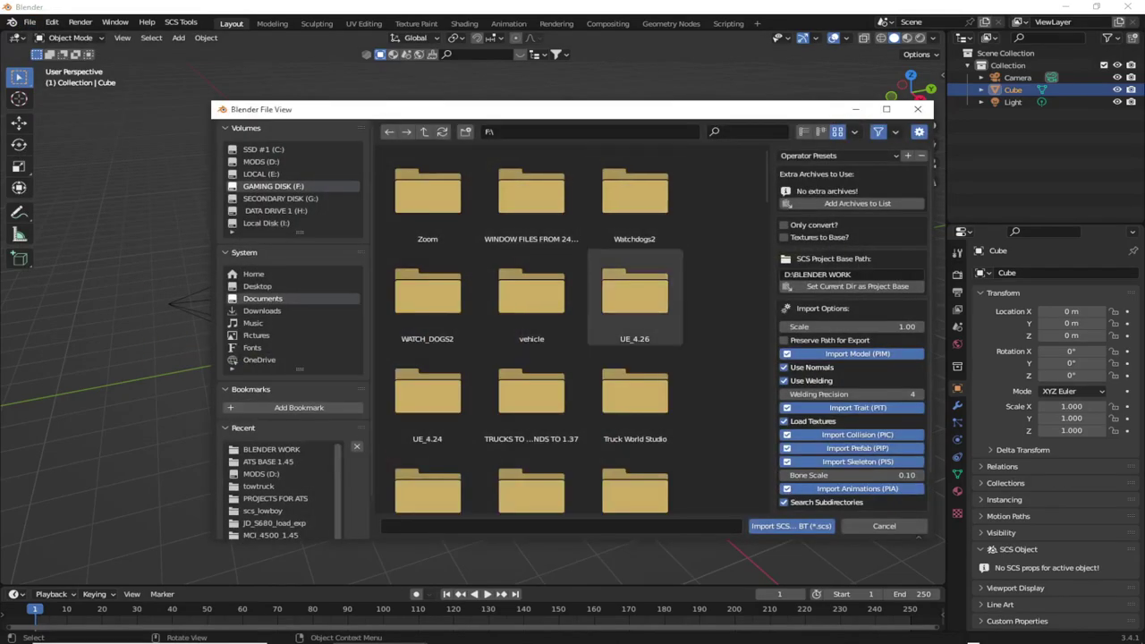
# Scroll the F: drive listing, then switch the import browser to the MODS (D:) drive.
pyautogui.scroll(-2, 634, 304)
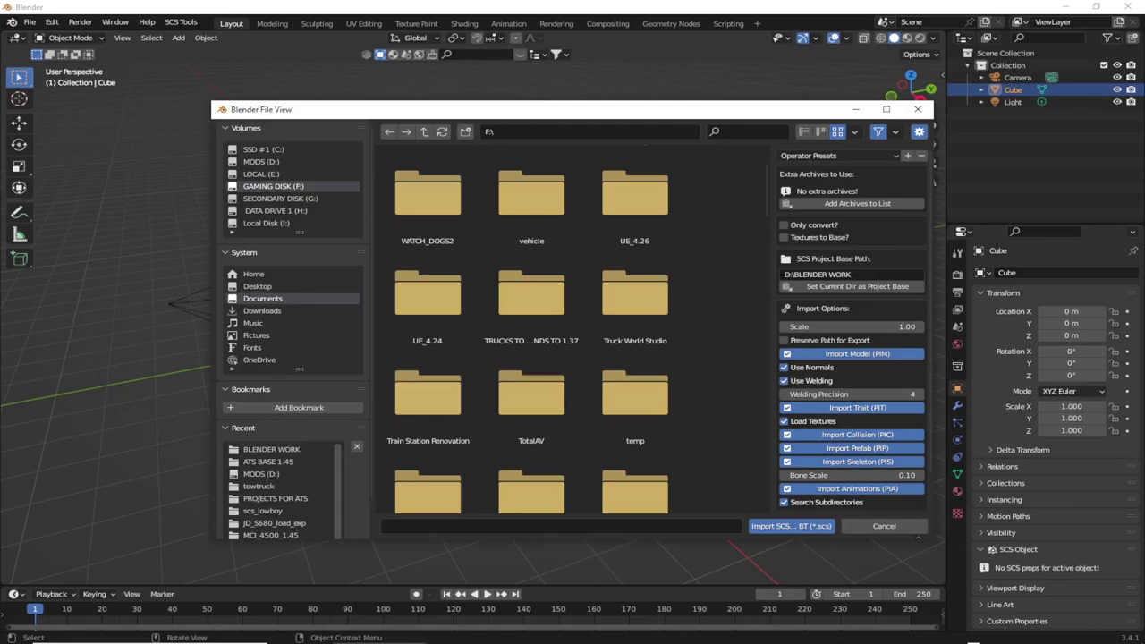
pyautogui.scroll(-5, 634, 304)
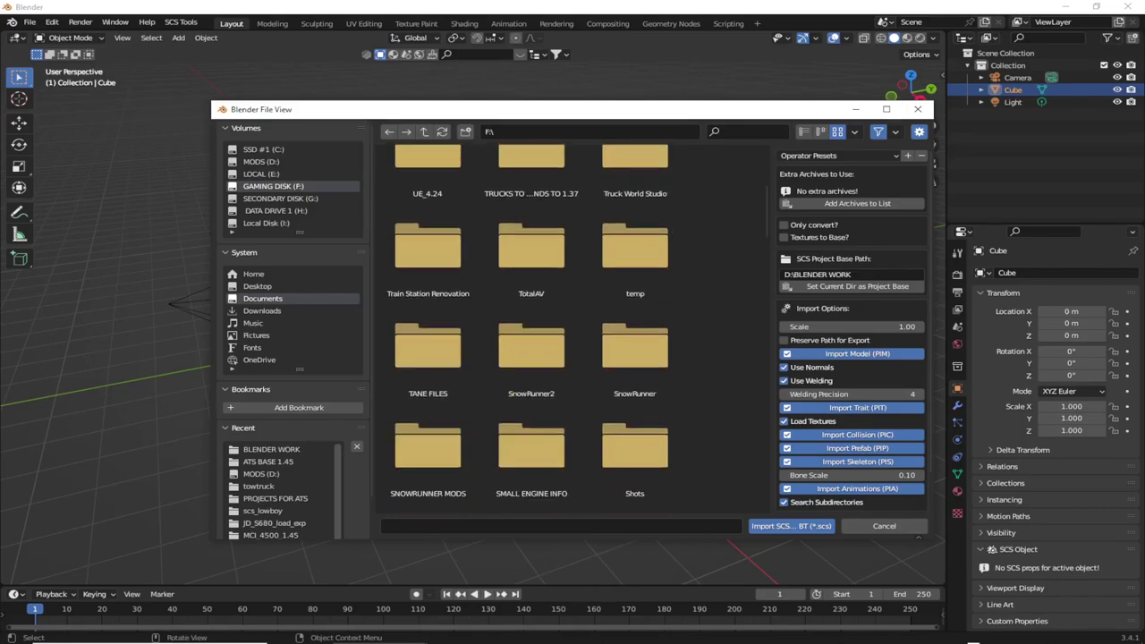
pyautogui.scroll(-4, 427, 357)
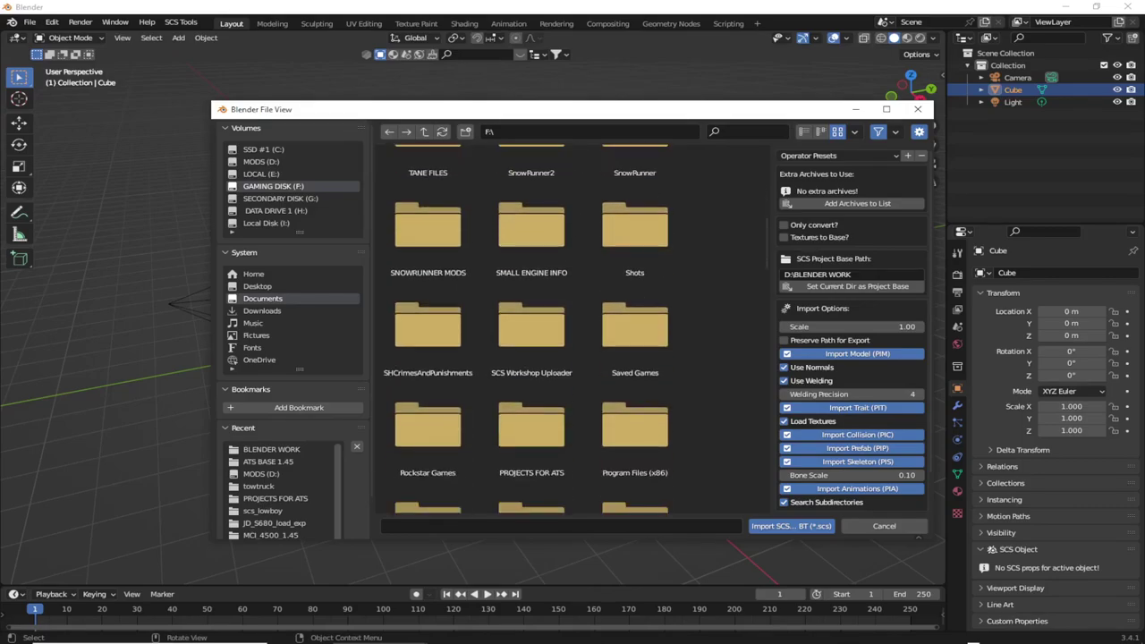
pyautogui.scroll(-6, 526, 329)
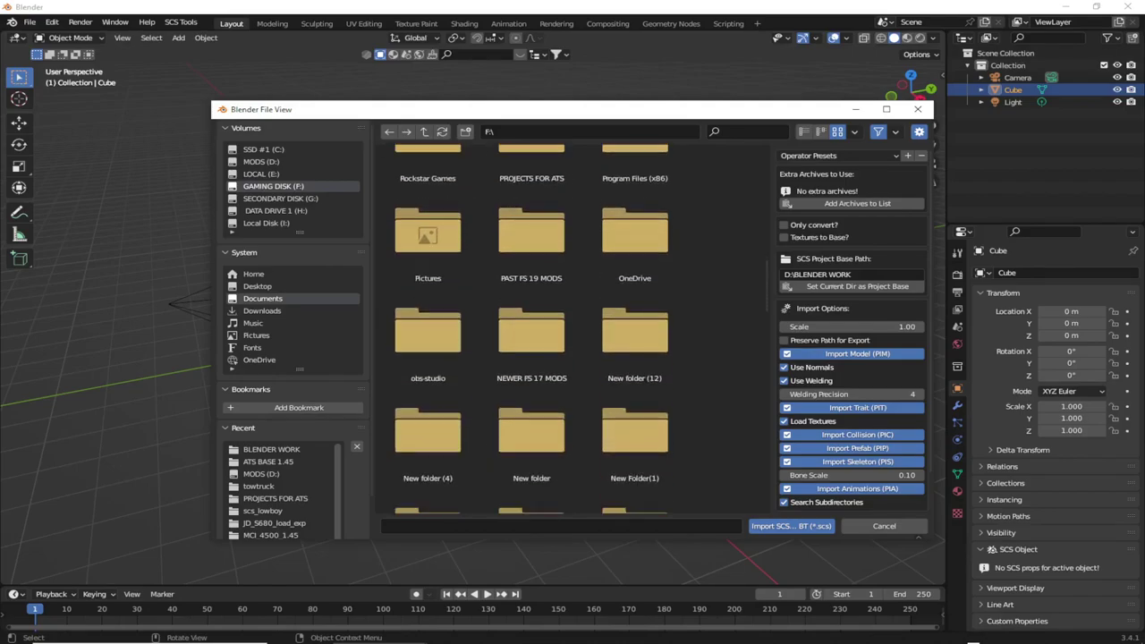
pyautogui.scroll(-5, 532, 331)
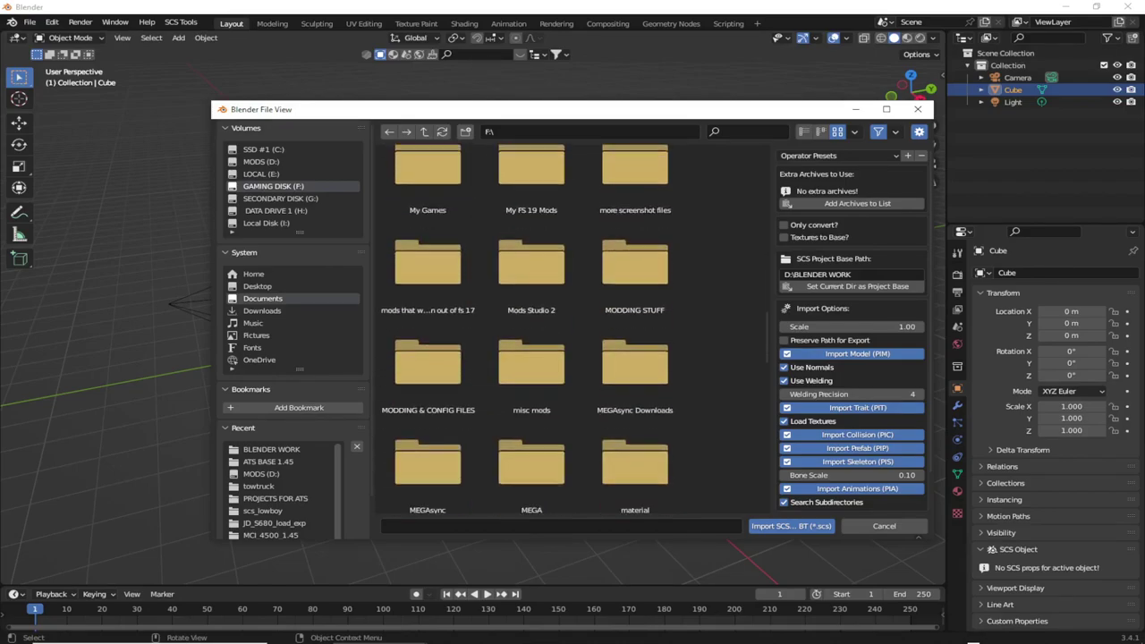
pyautogui.scroll(-5, 428, 349)
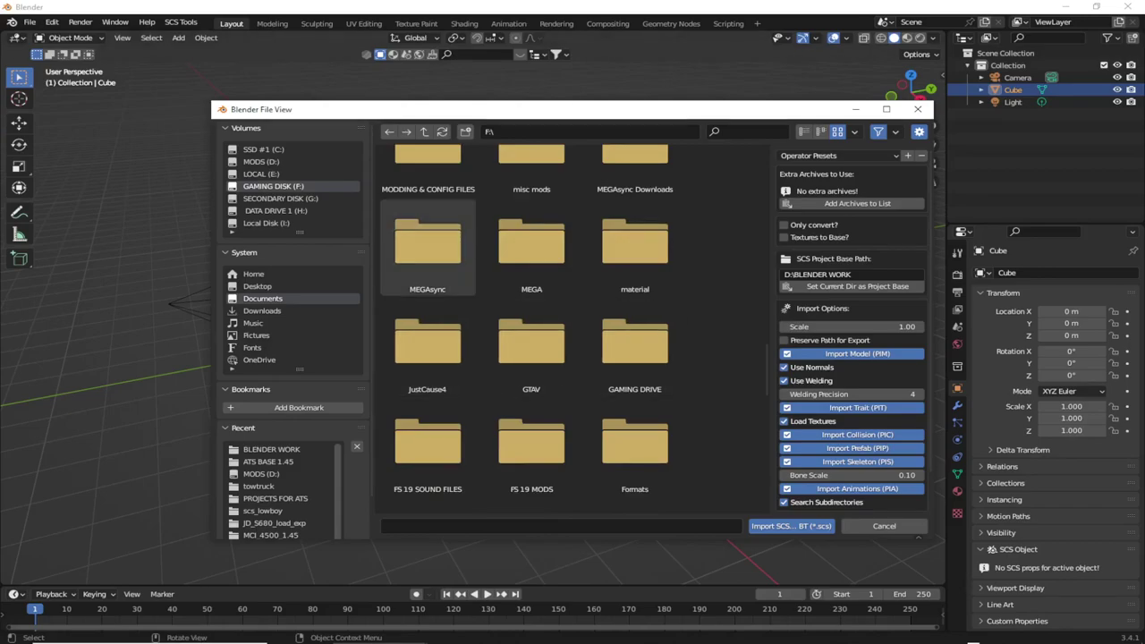
pyautogui.click(261, 161)
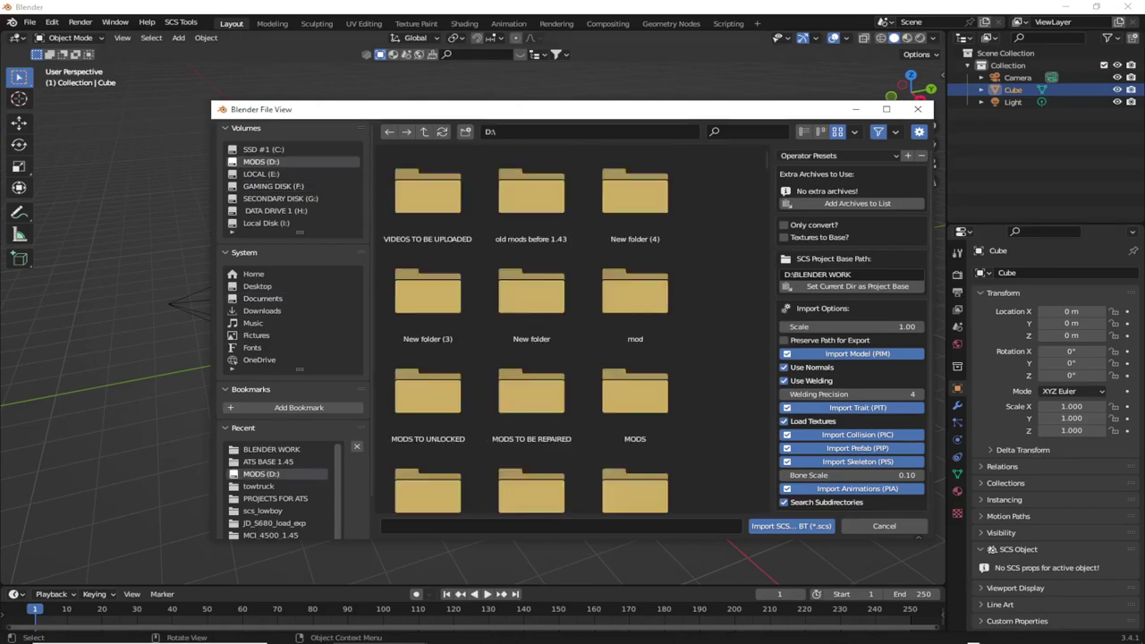
# Scroll through the D: drive mod archives and select T680.BOX.TRUCK.zip for import.
pyautogui.scroll(-5, 531, 353)
pyautogui.scroll(-15, 531, 353)
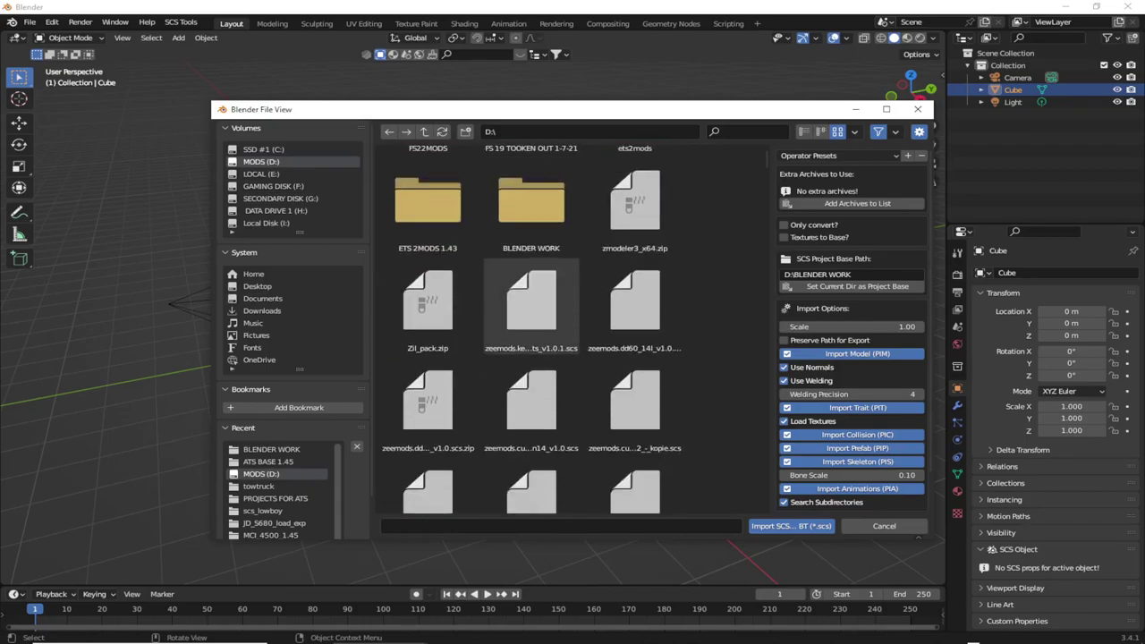
pyautogui.scroll(-4, 635, 349)
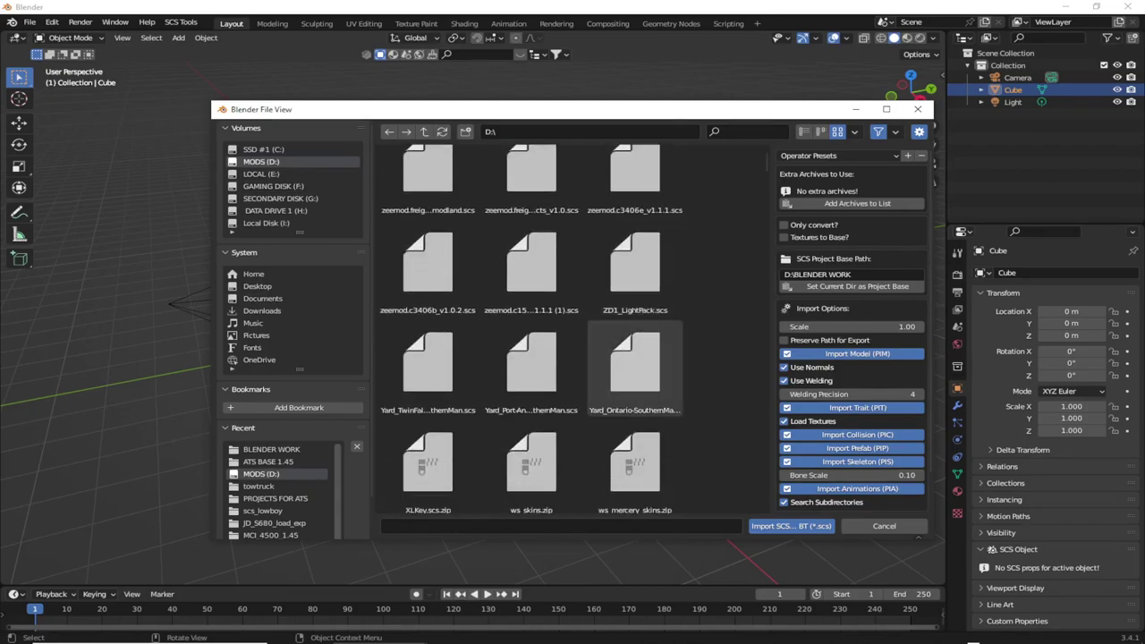
pyautogui.scroll(5, 636, 349)
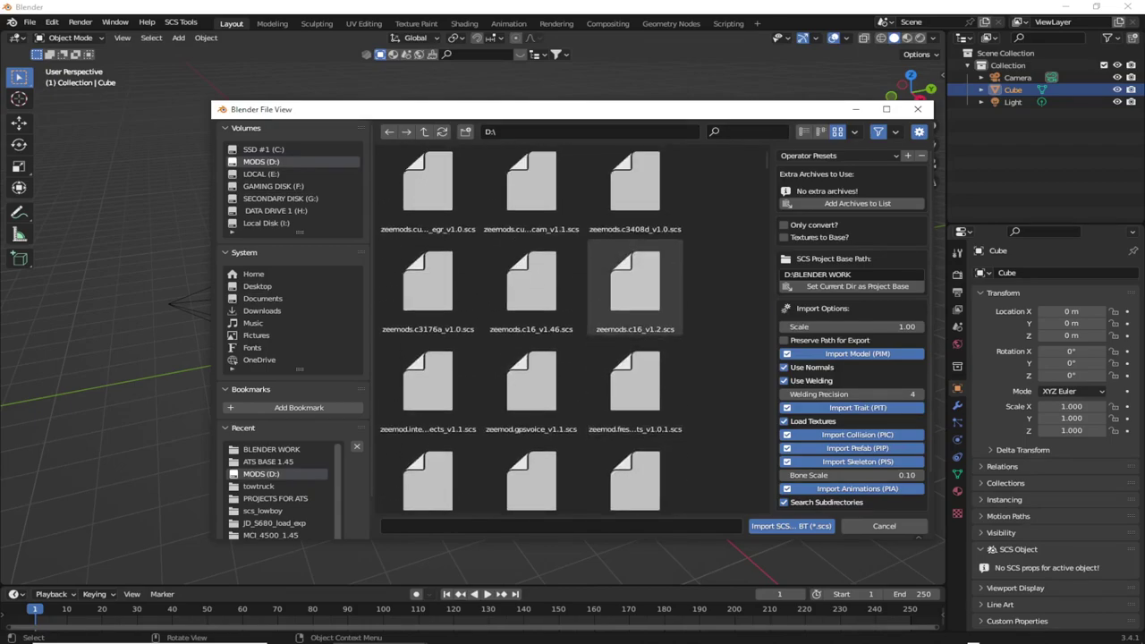
pyautogui.scroll(8, 635, 286)
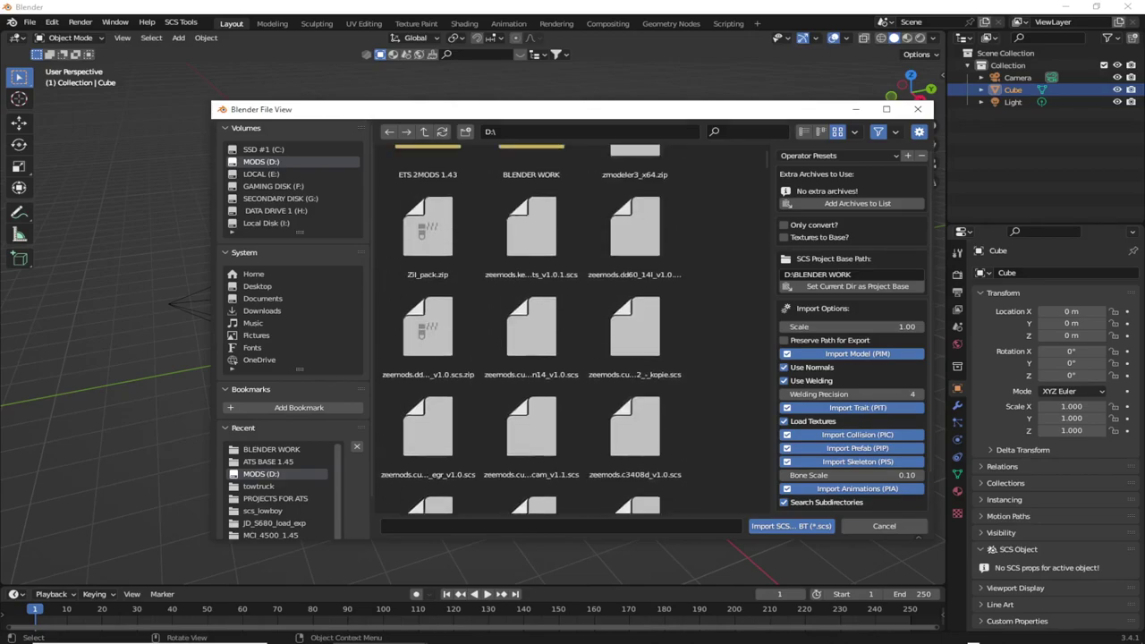
pyautogui.scroll(3, 635, 286)
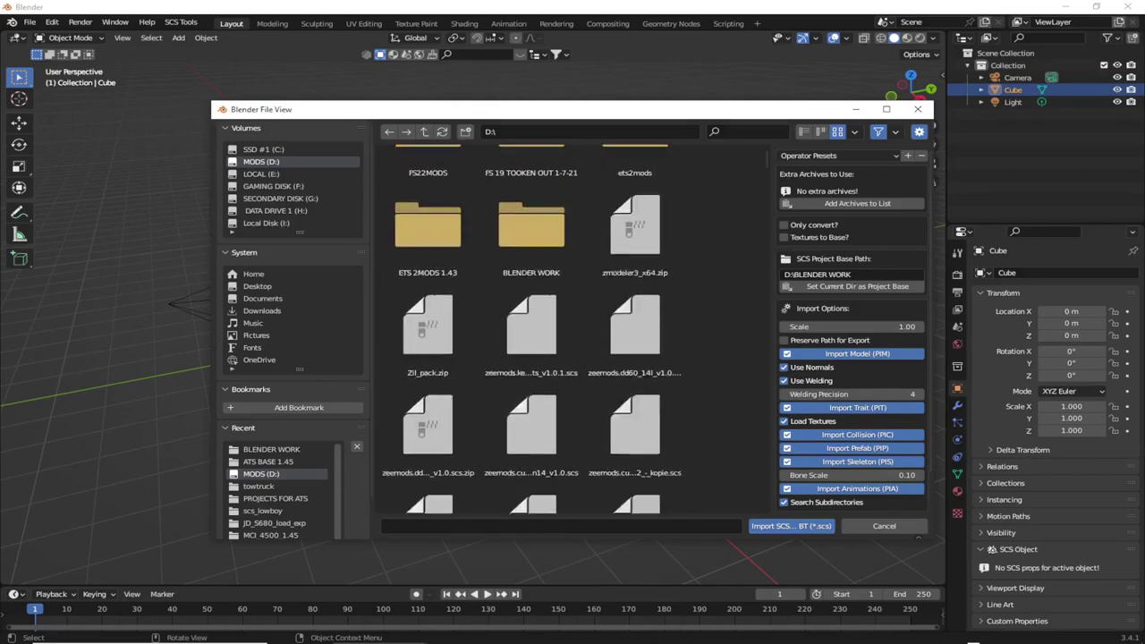
pyautogui.scroll(-8, 532, 329)
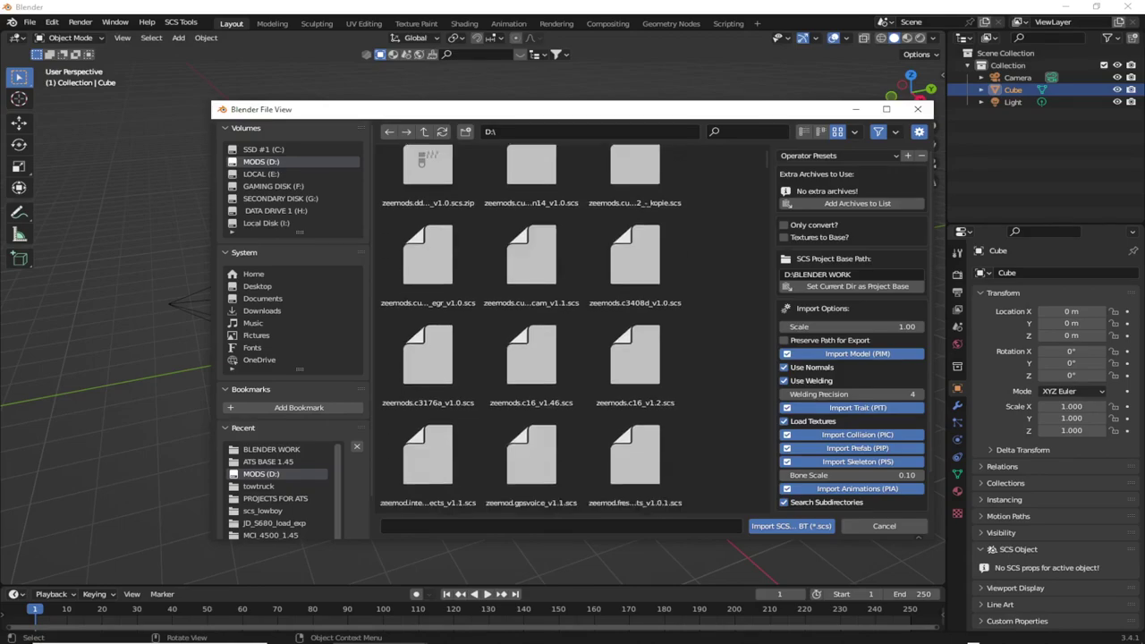
pyautogui.scroll(-1, 532, 329)
pyautogui.scroll(-5, 531, 329)
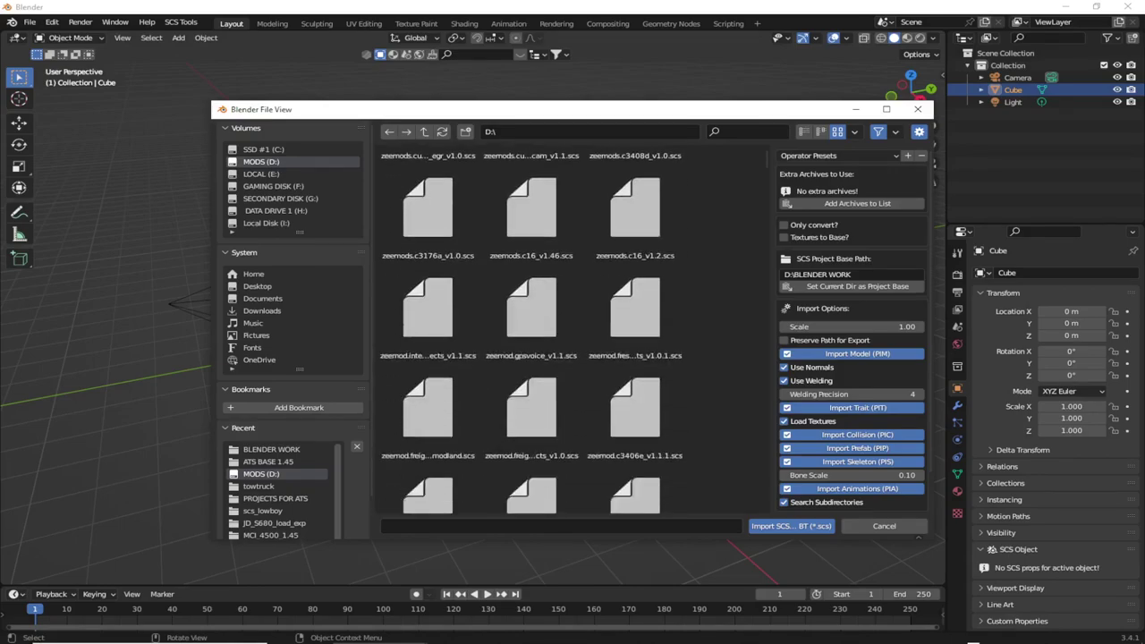
pyautogui.scroll(-3, 531, 330)
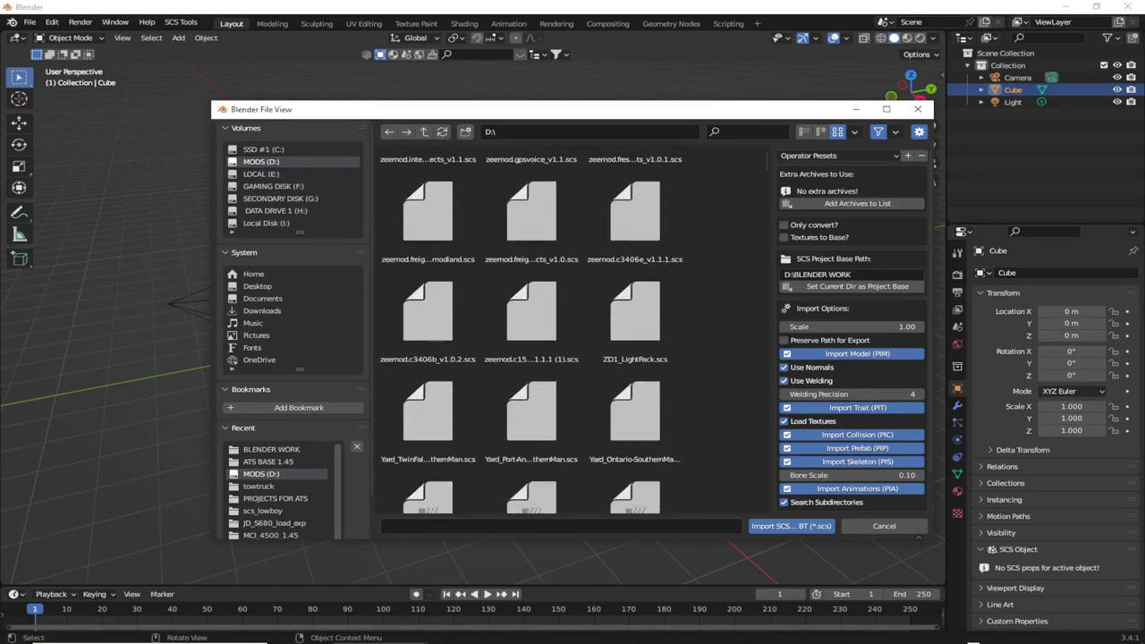
pyautogui.scroll(-4, 532, 329)
pyautogui.scroll(-10, 532, 330)
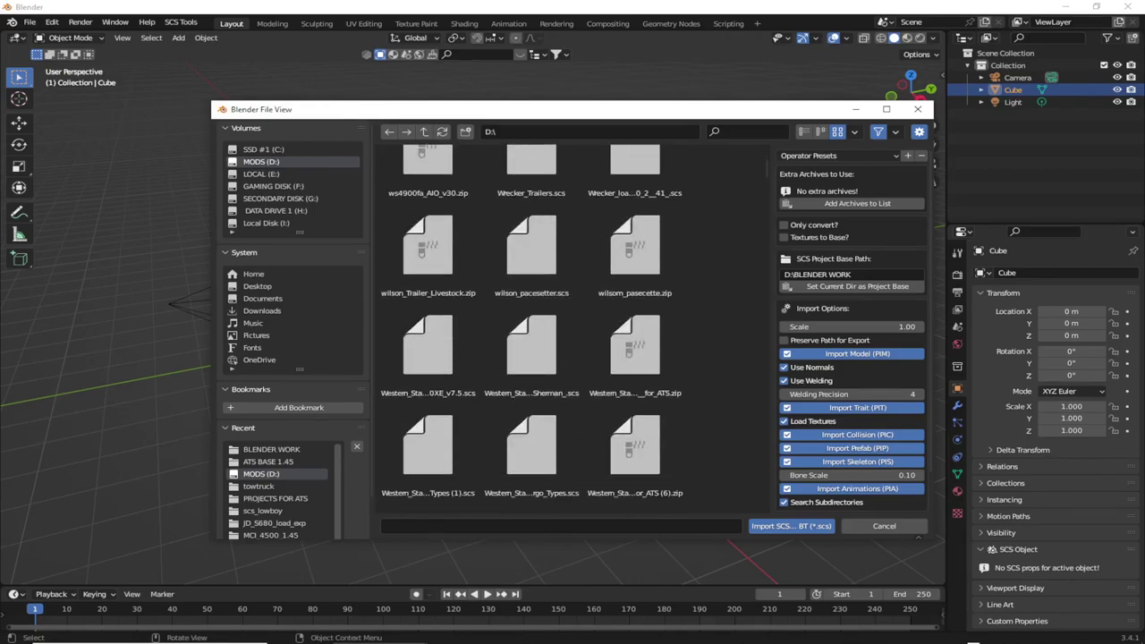
pyautogui.scroll(-12, 532, 329)
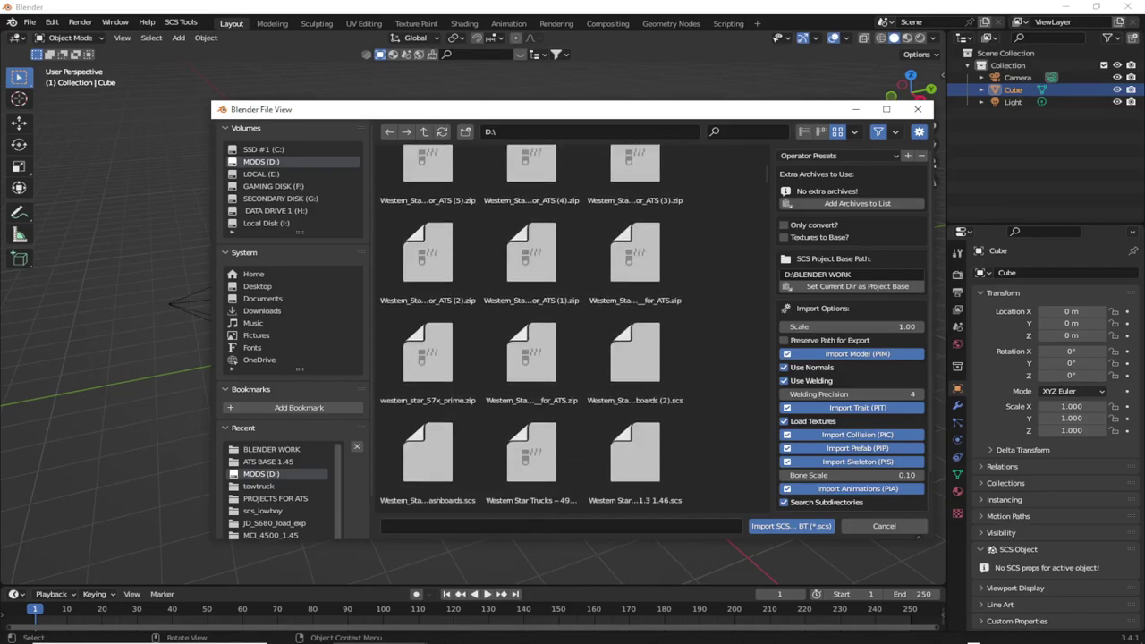
pyautogui.scroll(-7, 532, 329)
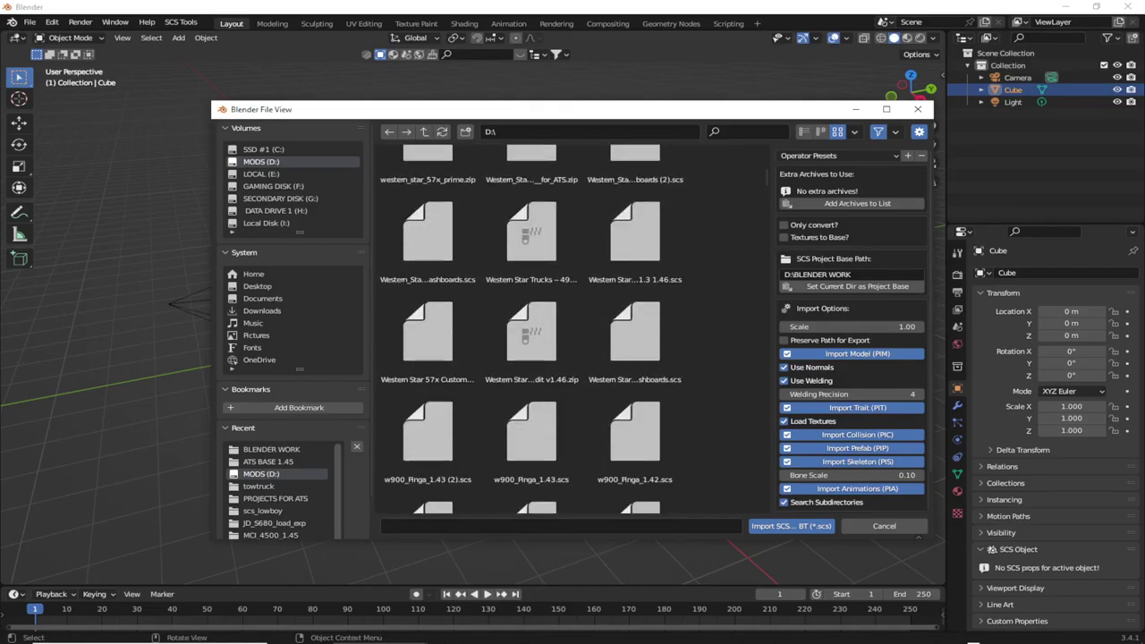
pyautogui.scroll(-5, 531, 329)
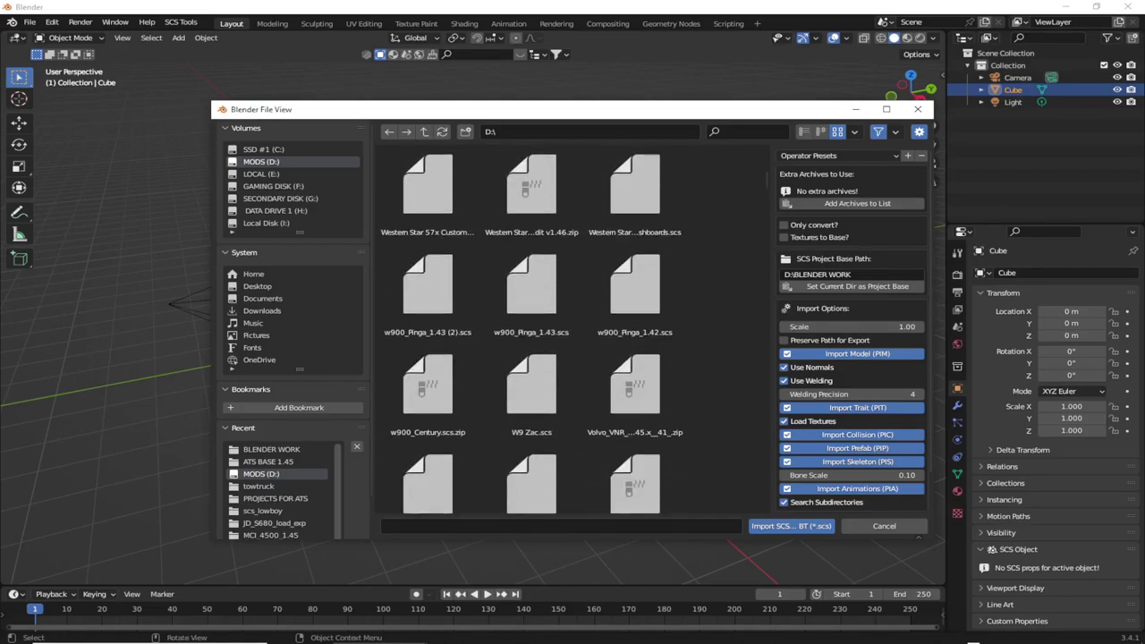
pyautogui.scroll(-7, 531, 329)
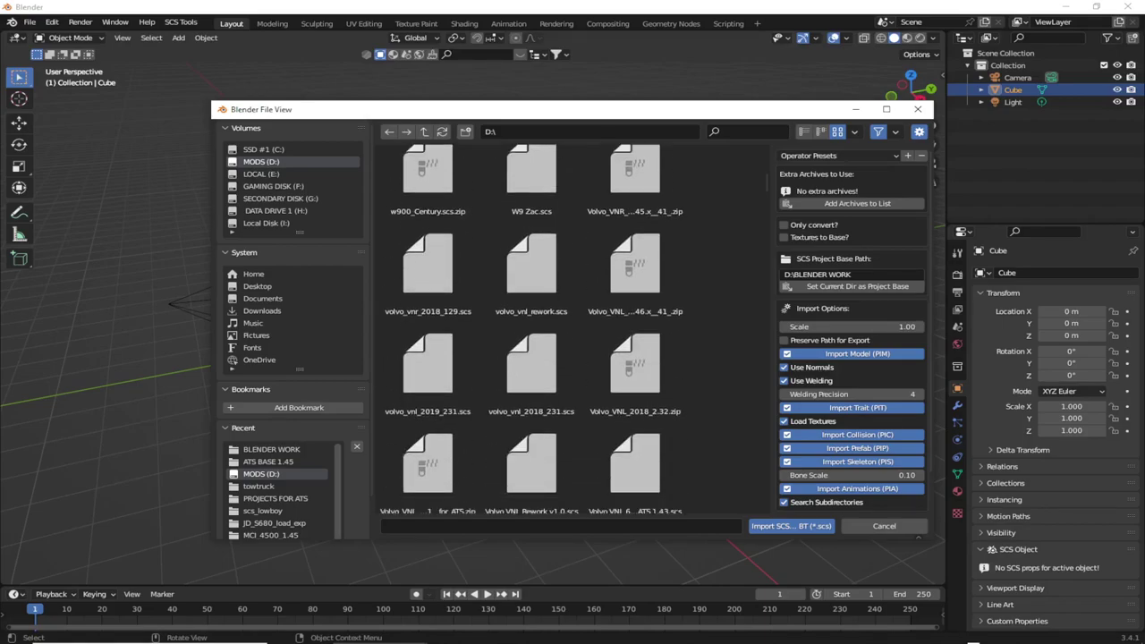
pyautogui.scroll(-10, 532, 329)
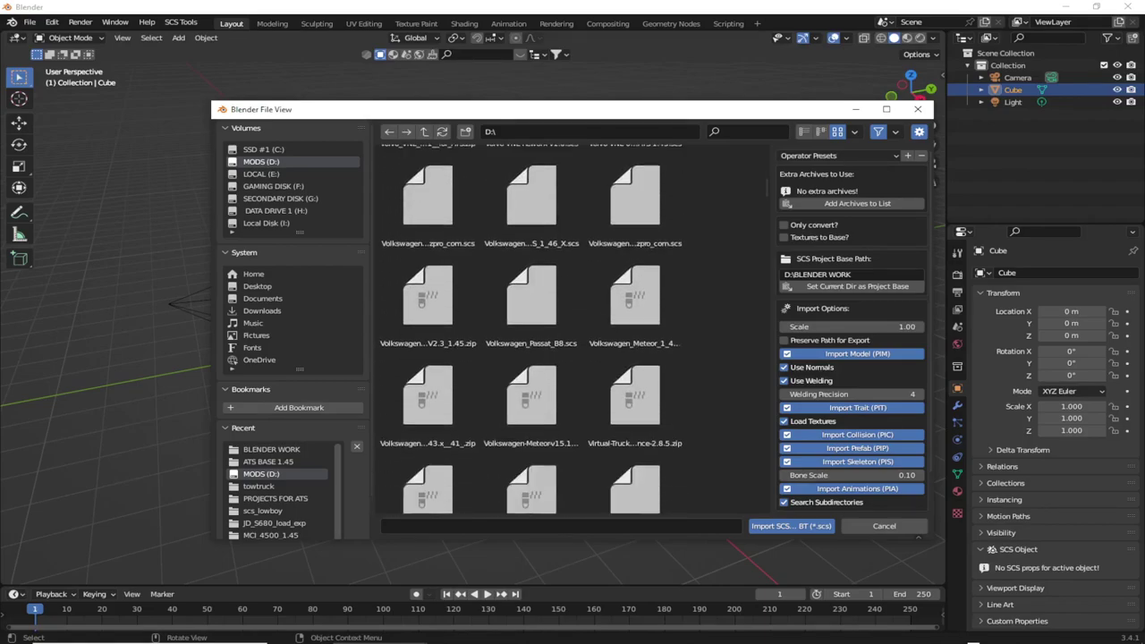
pyautogui.scroll(-10, 531, 329)
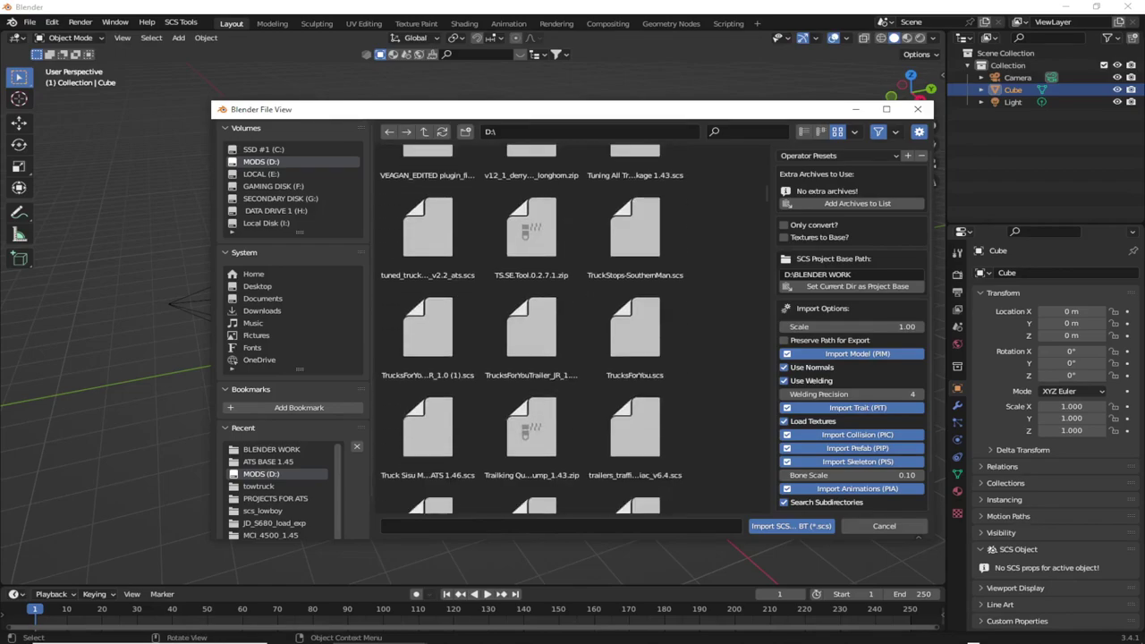
pyautogui.scroll(-10, 531, 329)
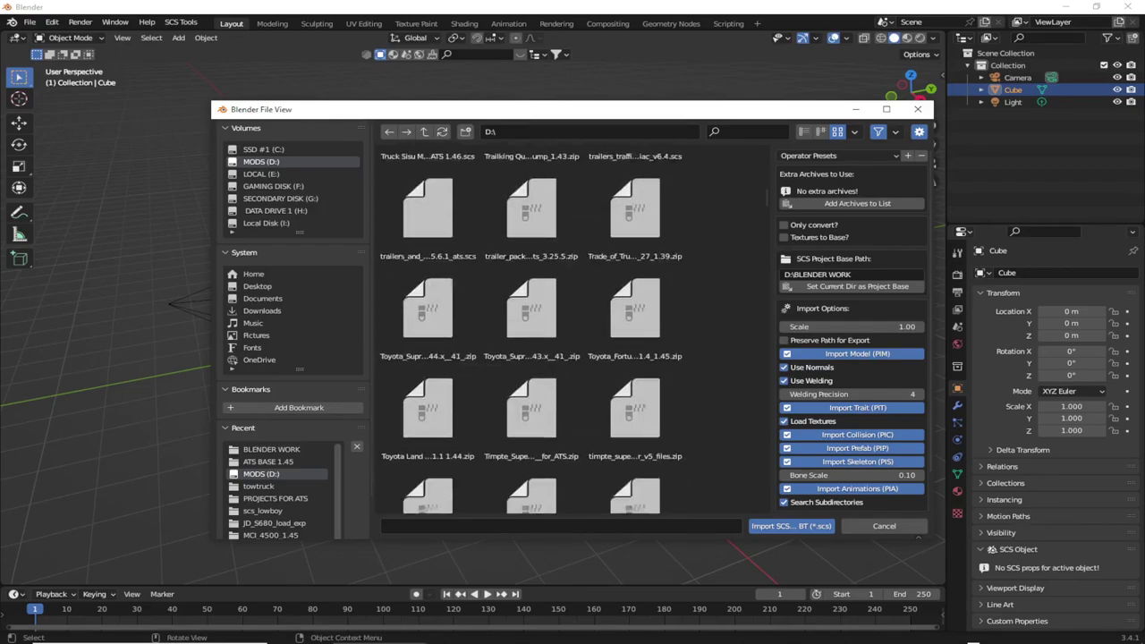
pyautogui.scroll(-10, 531, 329)
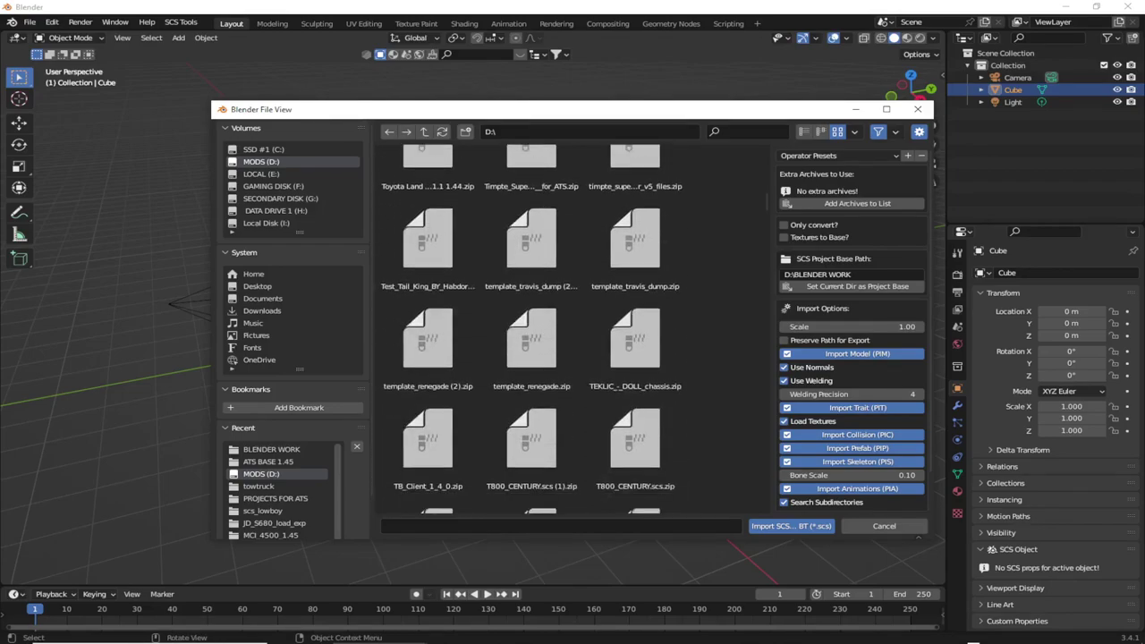
pyautogui.scroll(-3, 531, 330)
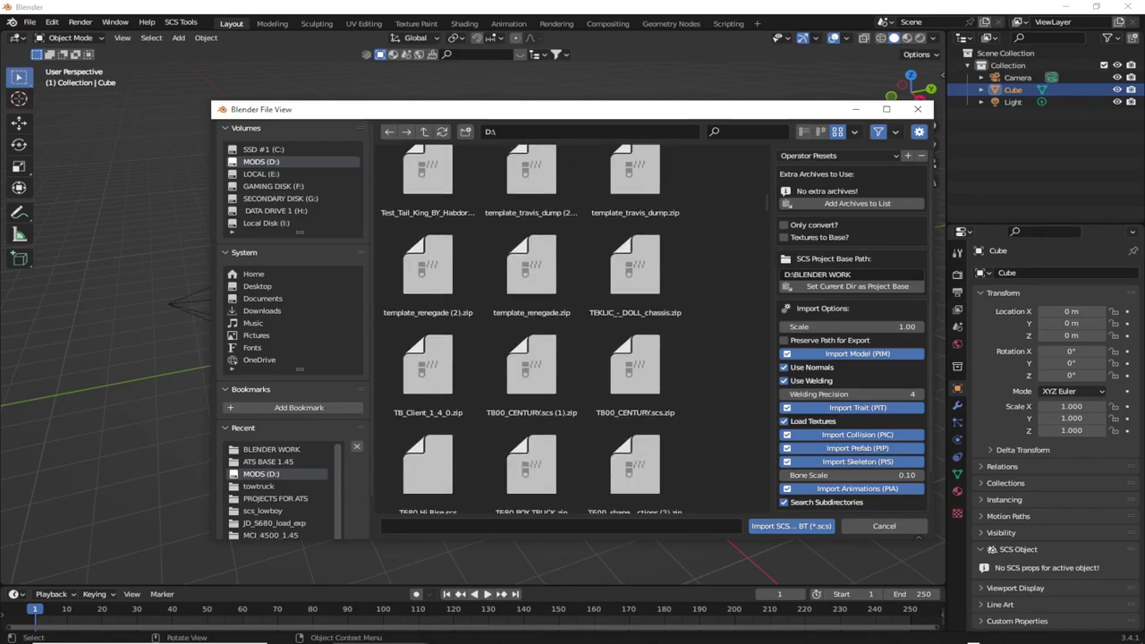
pyautogui.scroll(-1, 531, 330)
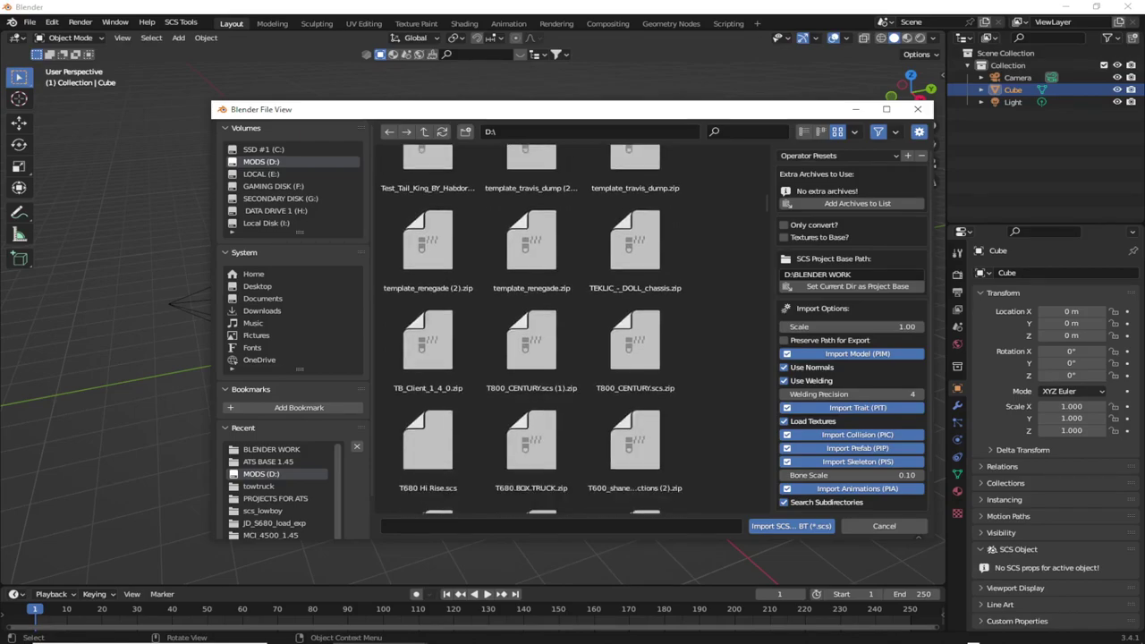
pyautogui.scroll(-2, 531, 330)
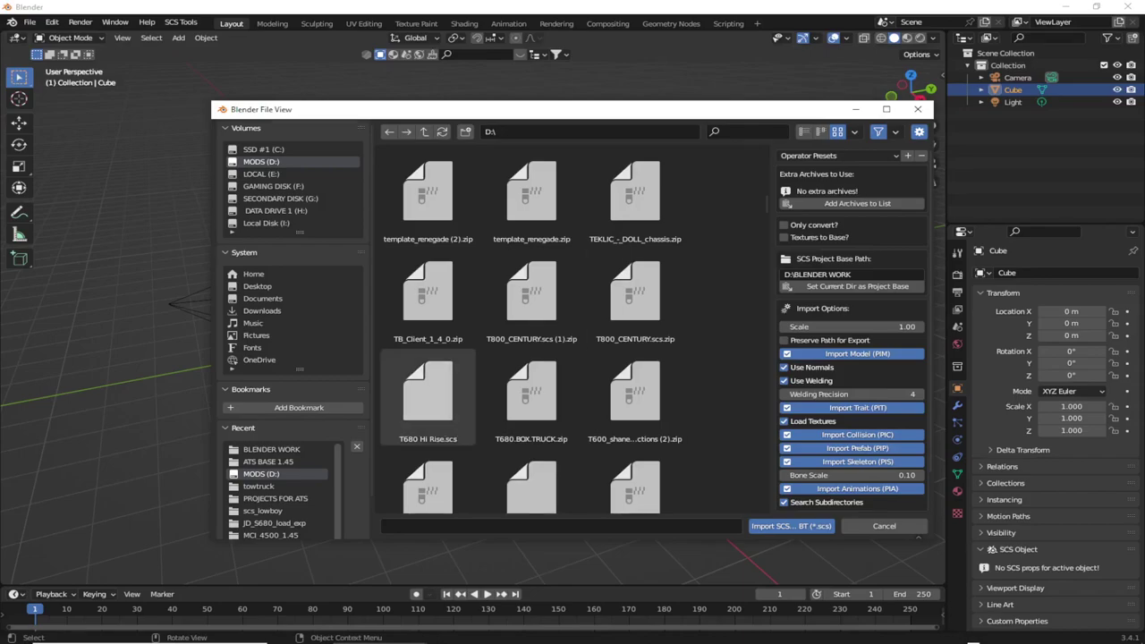
pyautogui.click(531, 393)
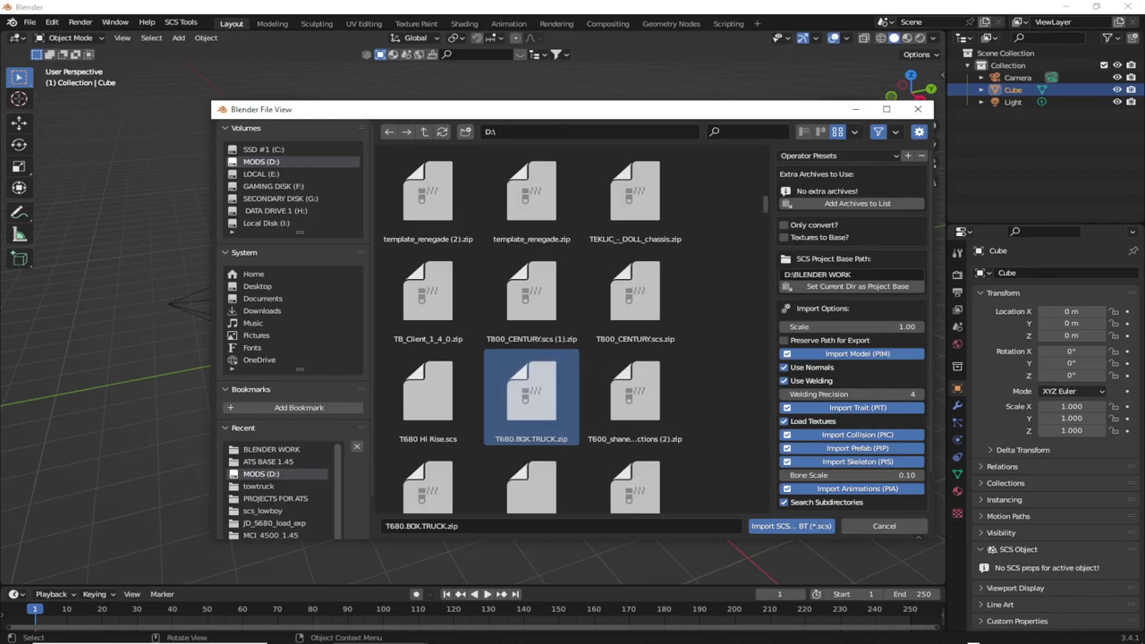
# Abandon the T680.BOX.TRUCK.zip import and bring up the Cube's Outliner context menu.
pyautogui.click(791, 526)
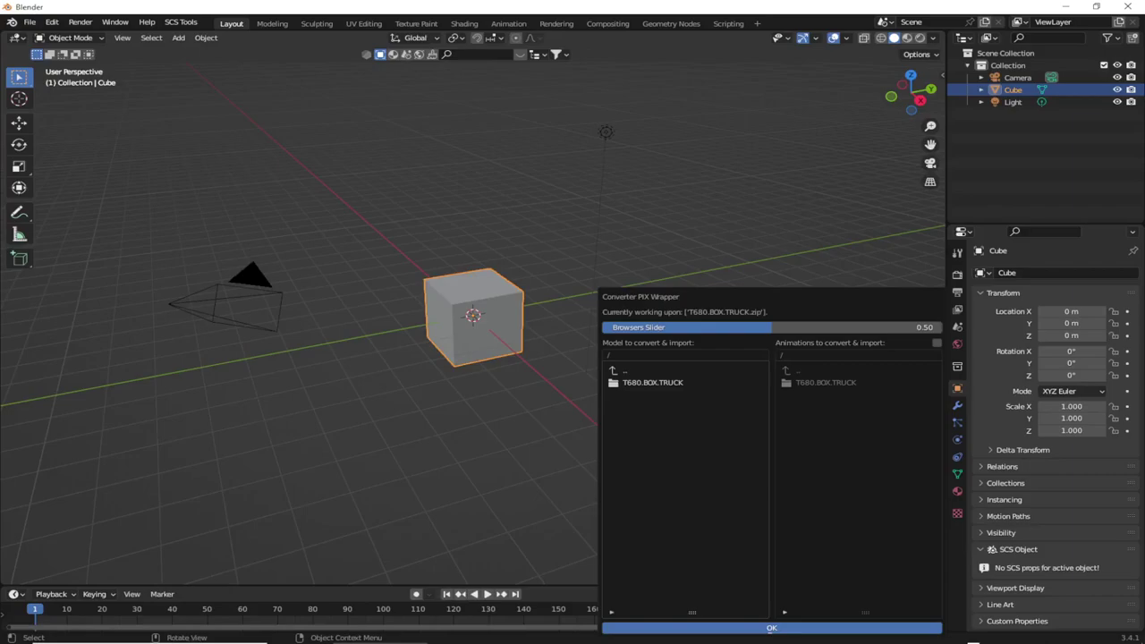
pyautogui.press('Return')
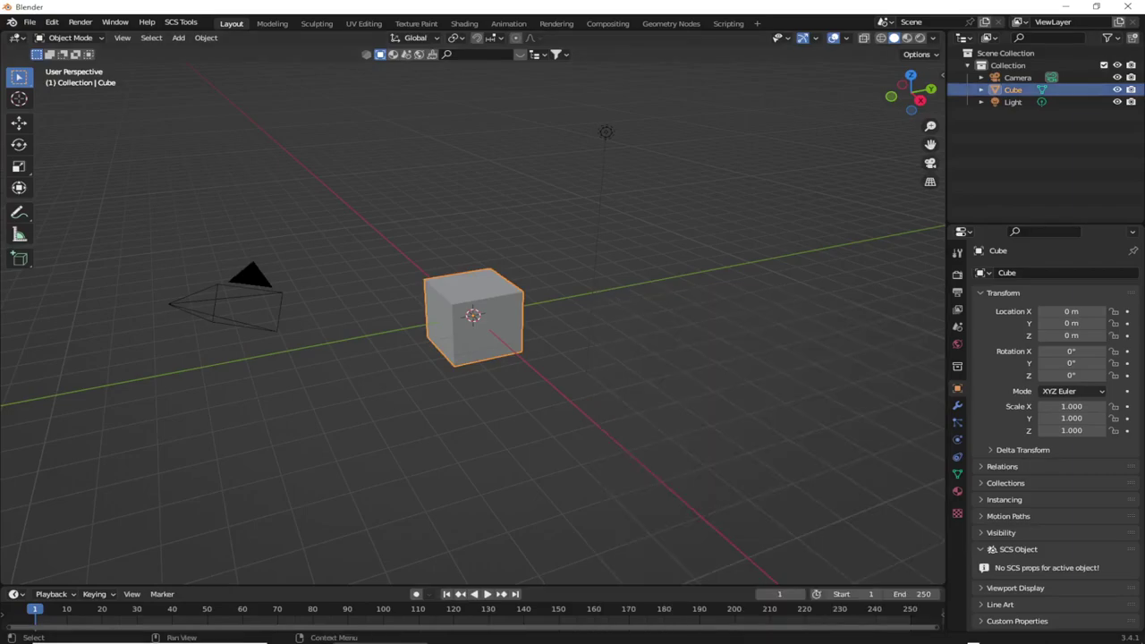
pyautogui.rightClick(1012, 89)
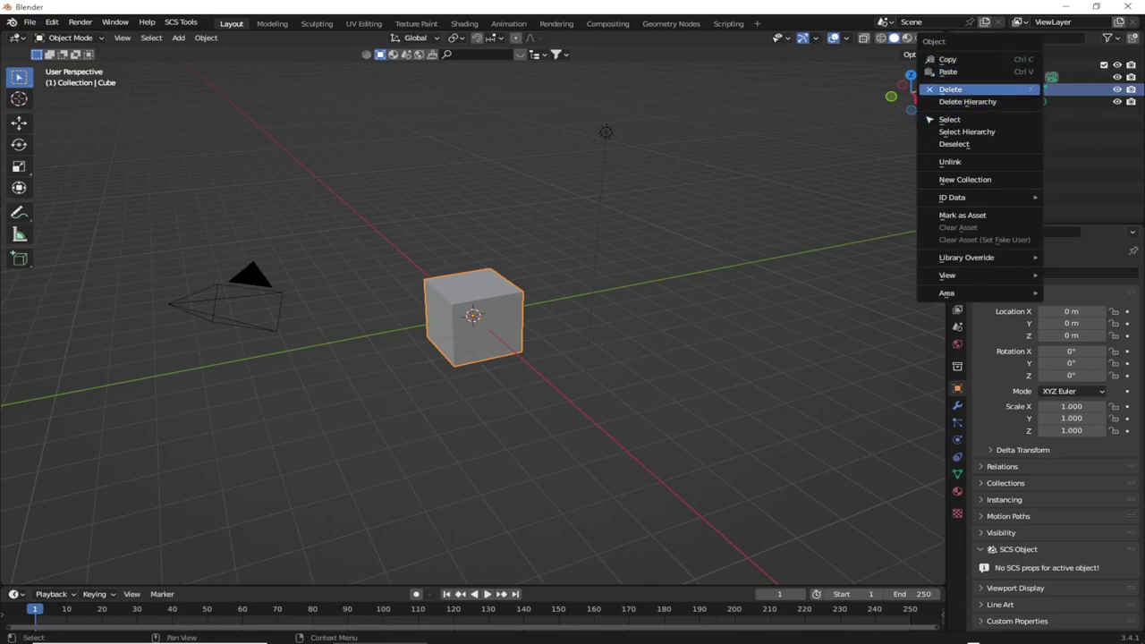
# Delete the default Cube, leaving only Camera and Light, and bring up File > Import.
pyautogui.click(1031, 90)
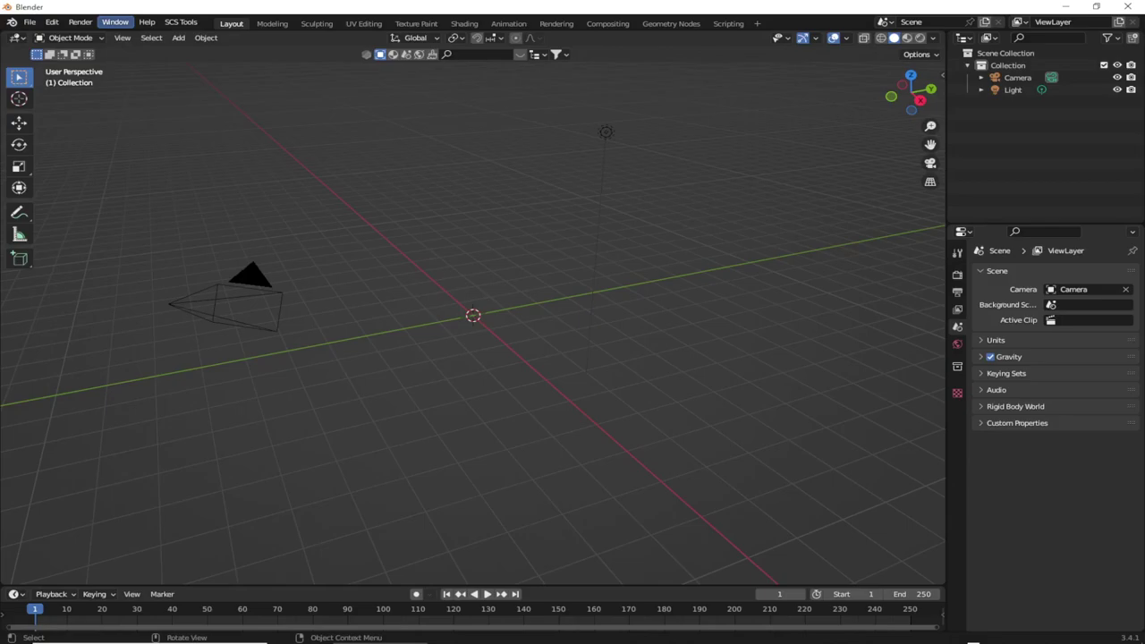
pyautogui.click(29, 22)
pyautogui.moveTo(12, 22)
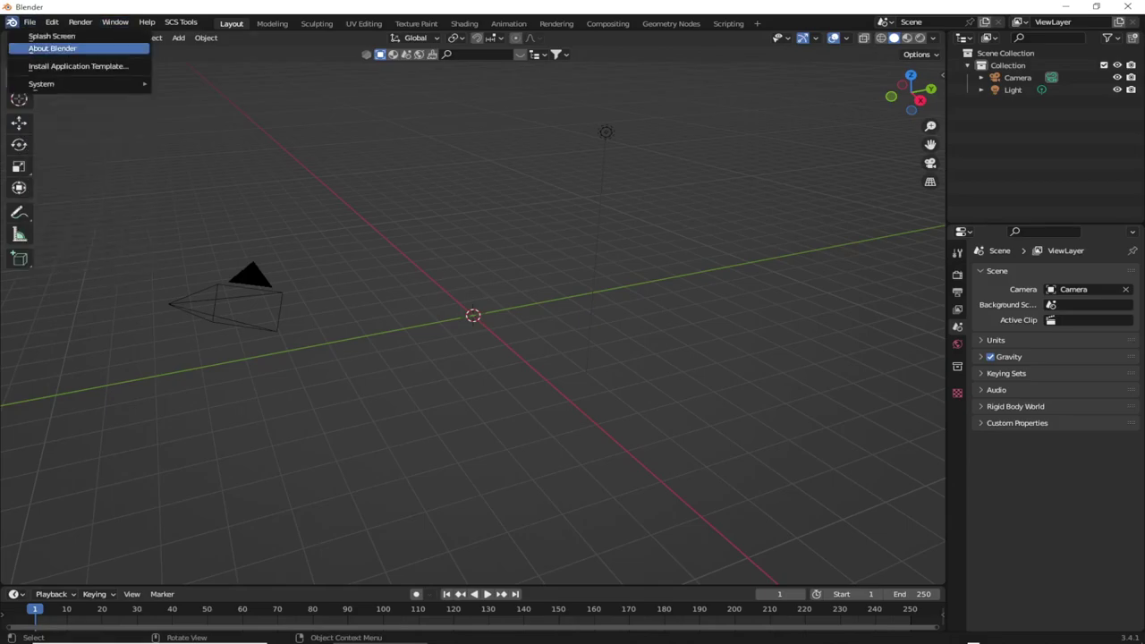
pyautogui.press('Escape')
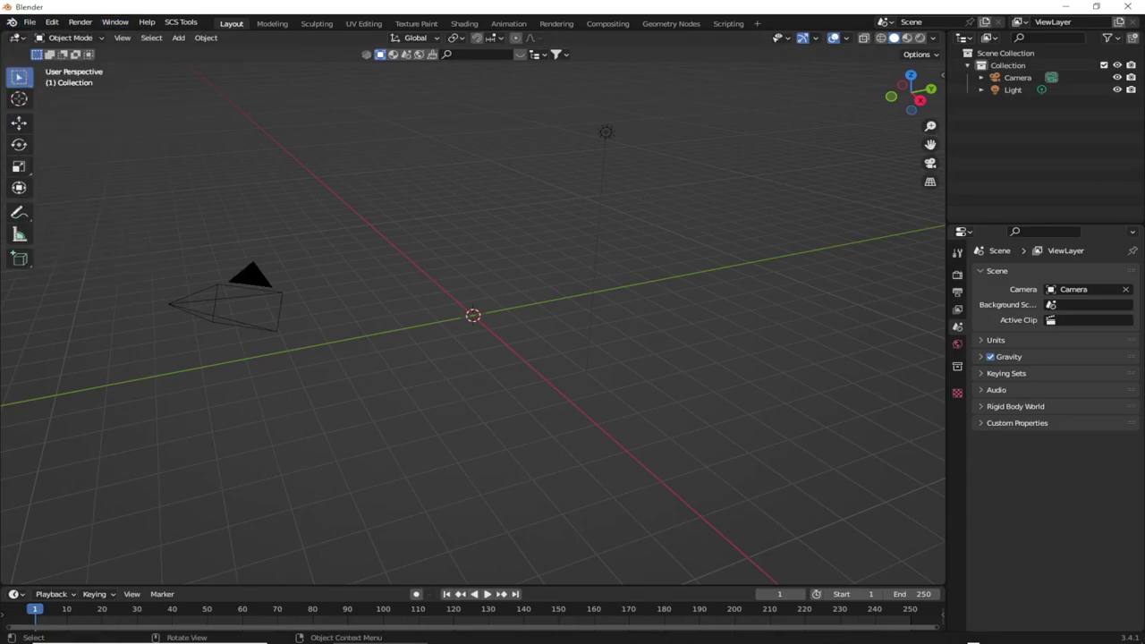
pyautogui.click(30, 21)
# Start an import with the SCS Models - ConverterPIX & BT (*.scs) format.
pyautogui.moveTo(80, 187)
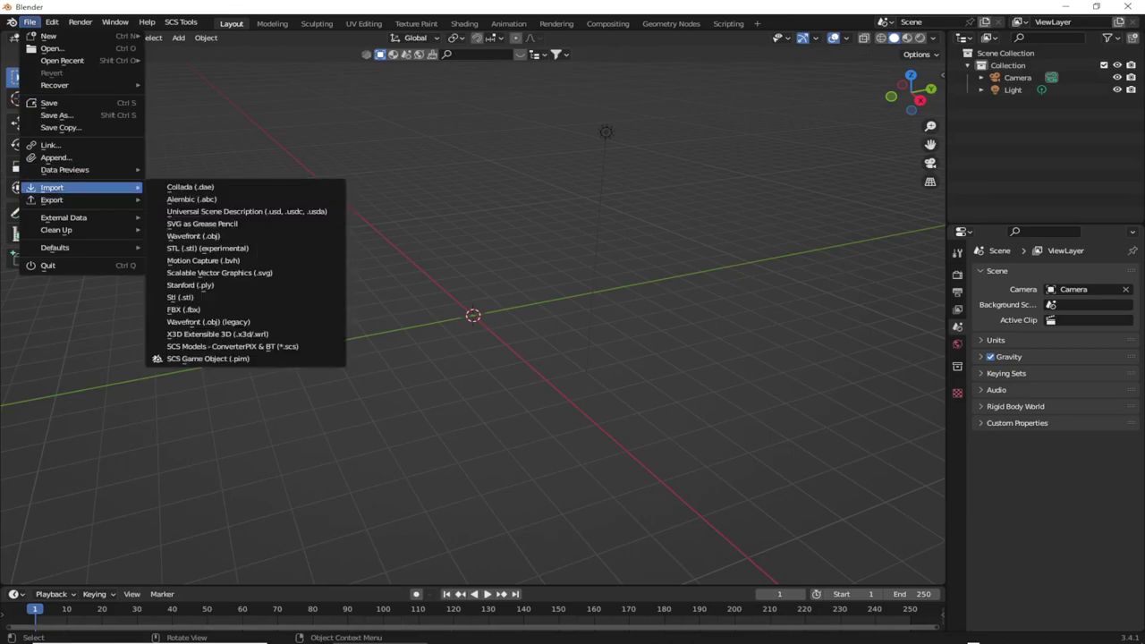
pyautogui.click(233, 346)
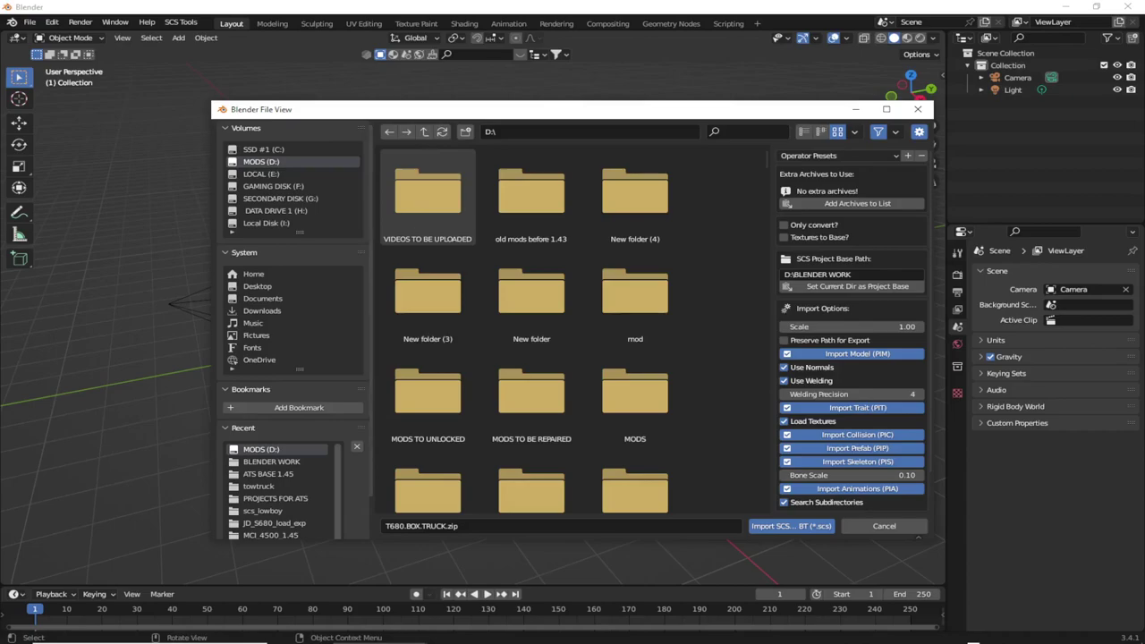
pyautogui.scroll(-10, 626, 313)
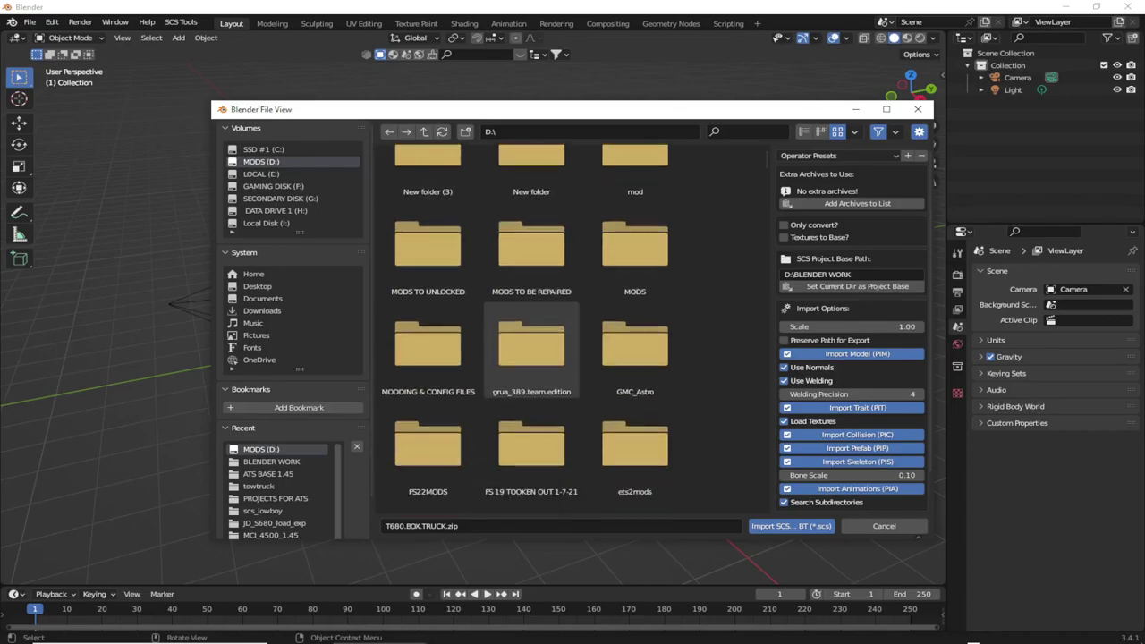
pyautogui.scroll(-1, 635, 349)
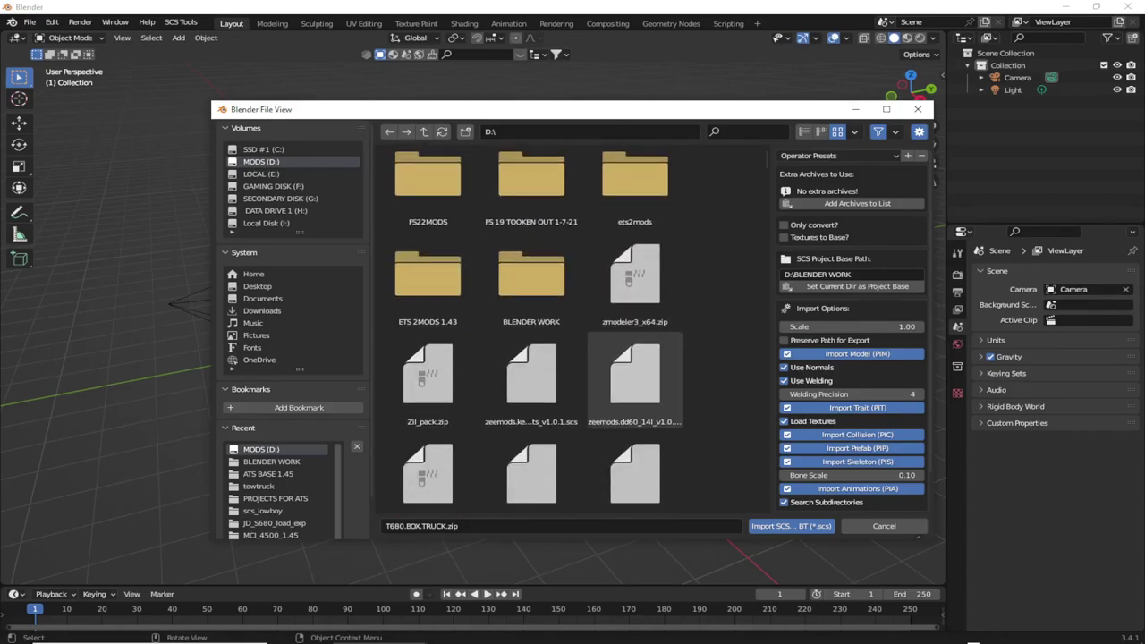
pyautogui.scroll(-5, 635, 394)
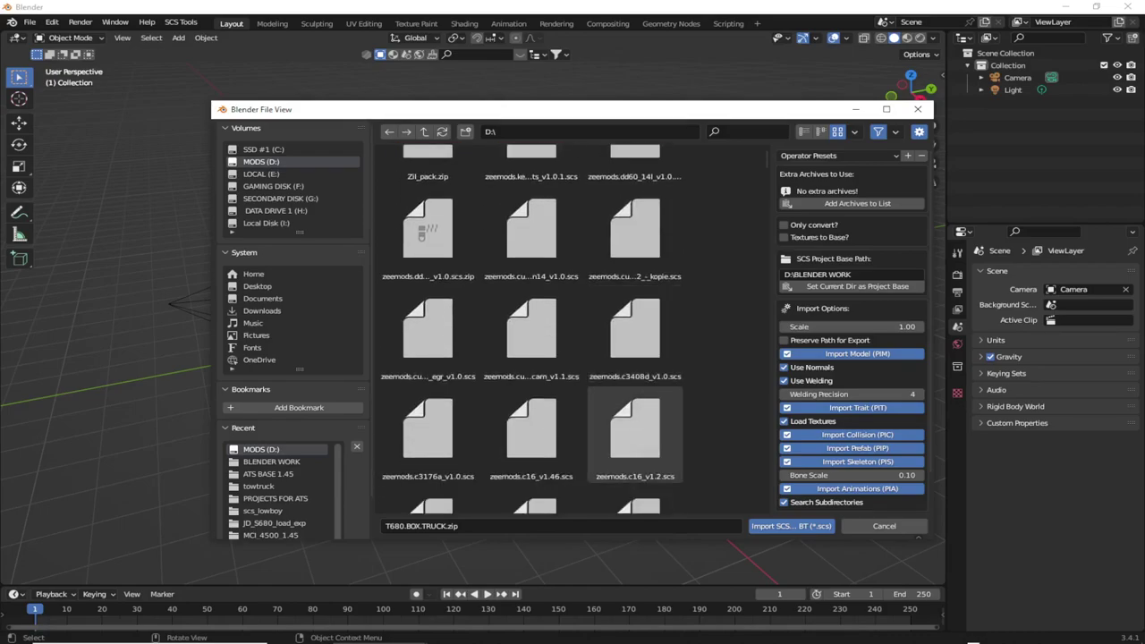
pyautogui.scroll(-2, 635, 402)
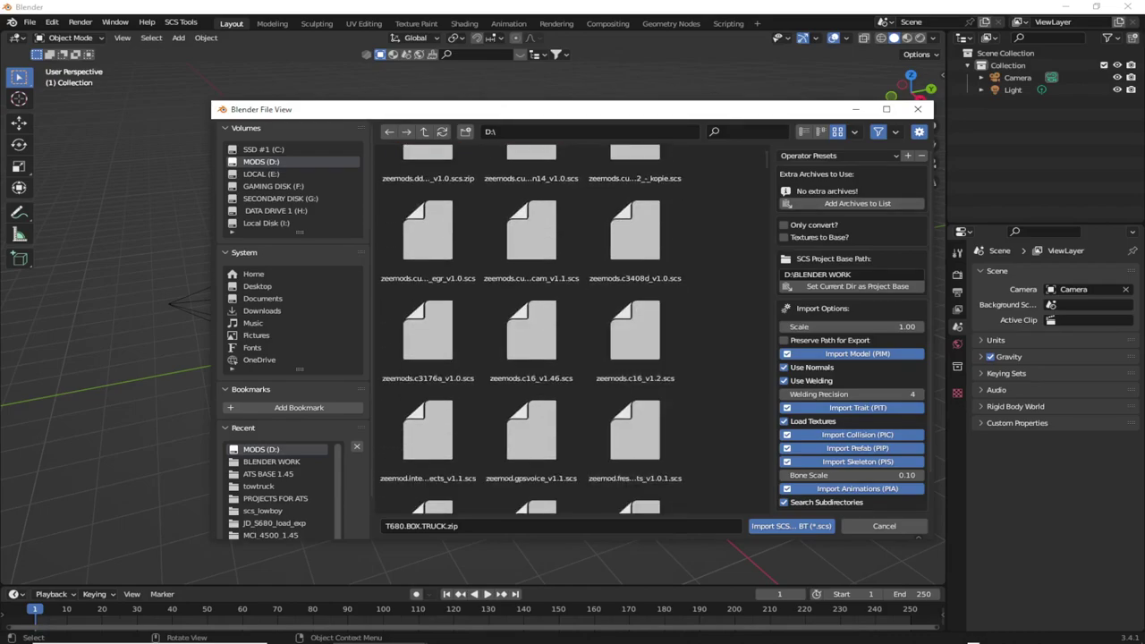
pyautogui.scroll(4, 635, 223)
pyautogui.scroll(2, 531, 304)
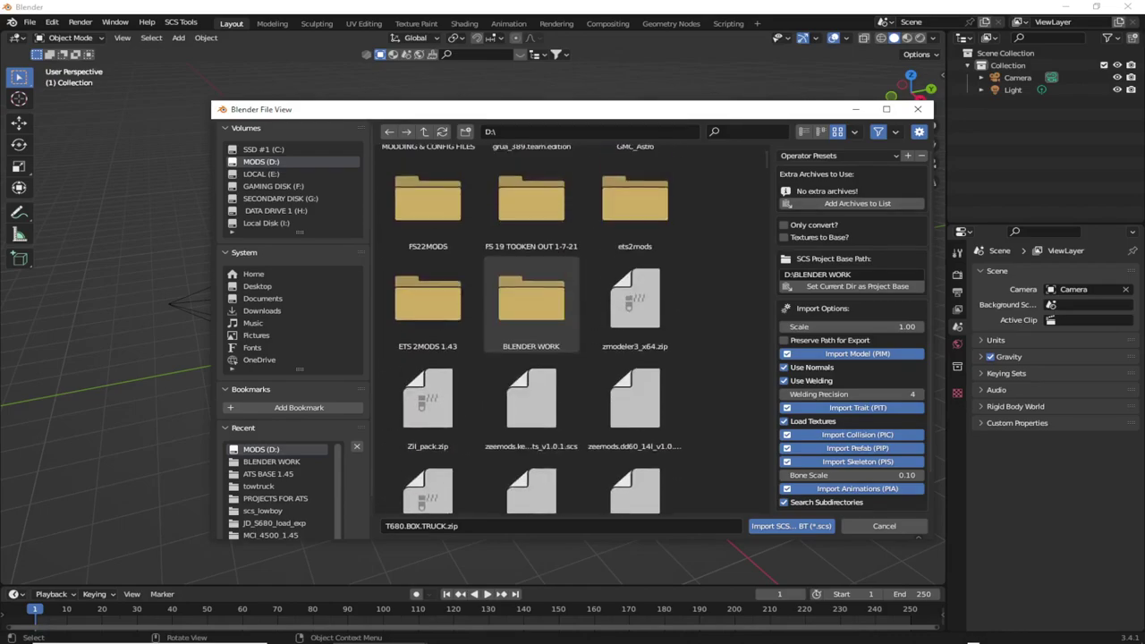
# In D:\BLENDER WORK, choose Chevy Expres 3500 ATS.scs as the file to import.
pyautogui.doubleClick(531, 286)
pyautogui.click(532, 300)
pyautogui.scroll(-5, 531, 331)
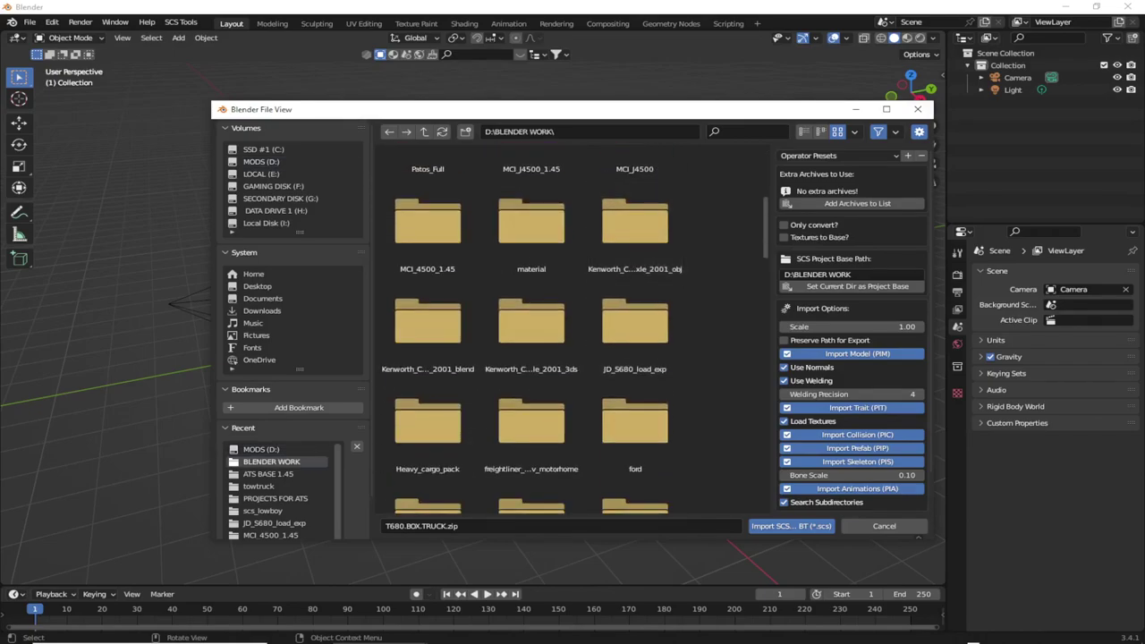
pyautogui.scroll(-5, 428, 353)
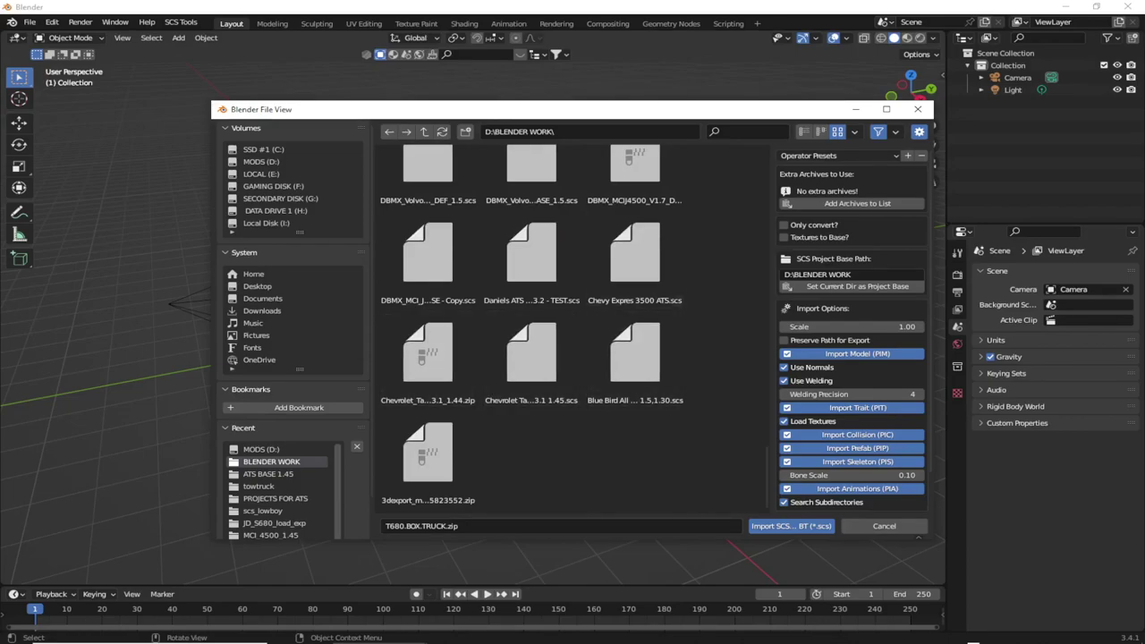
pyautogui.click(635, 255)
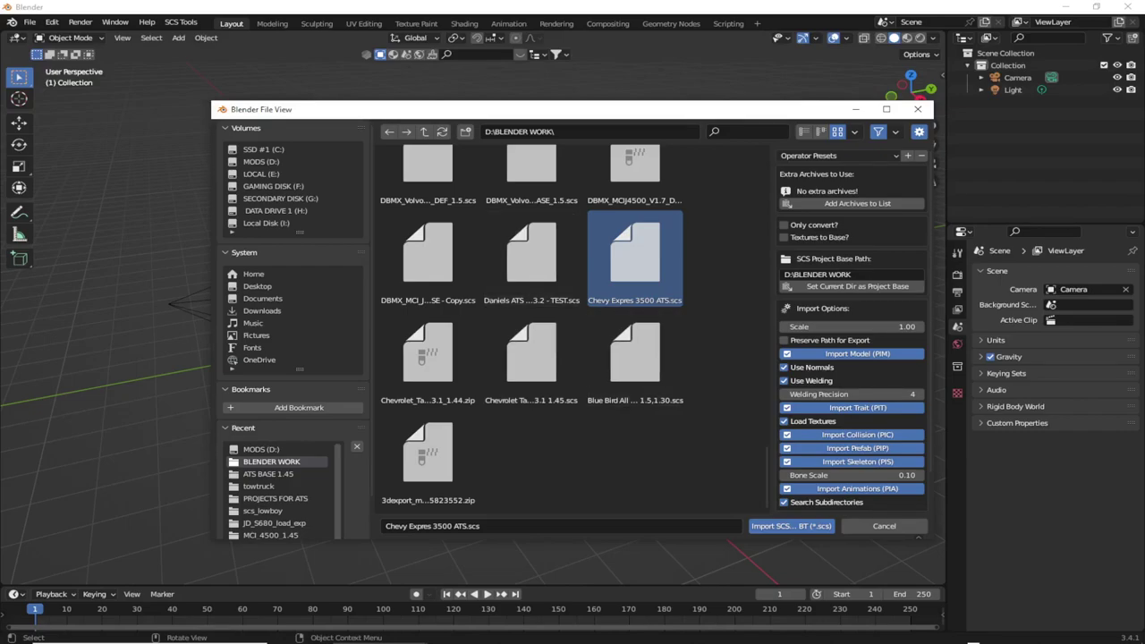
# Import van.pmg from the archive's vehicle/truck/chevy_express folder via Converter PIX Wrapper.
pyautogui.click(791, 525)
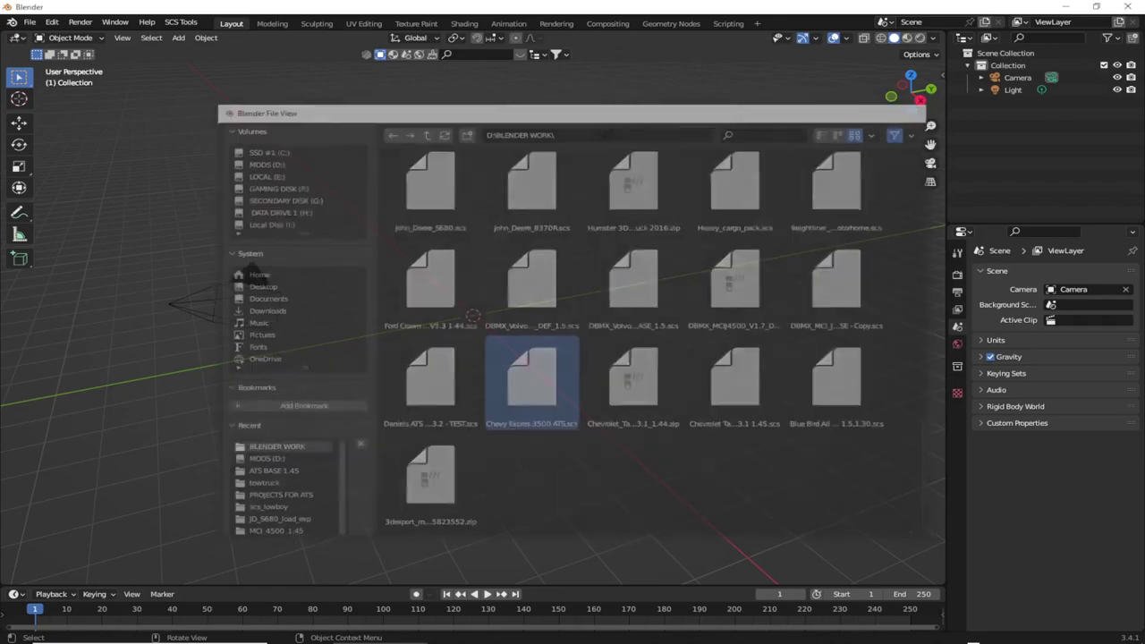
pyautogui.click(649, 418)
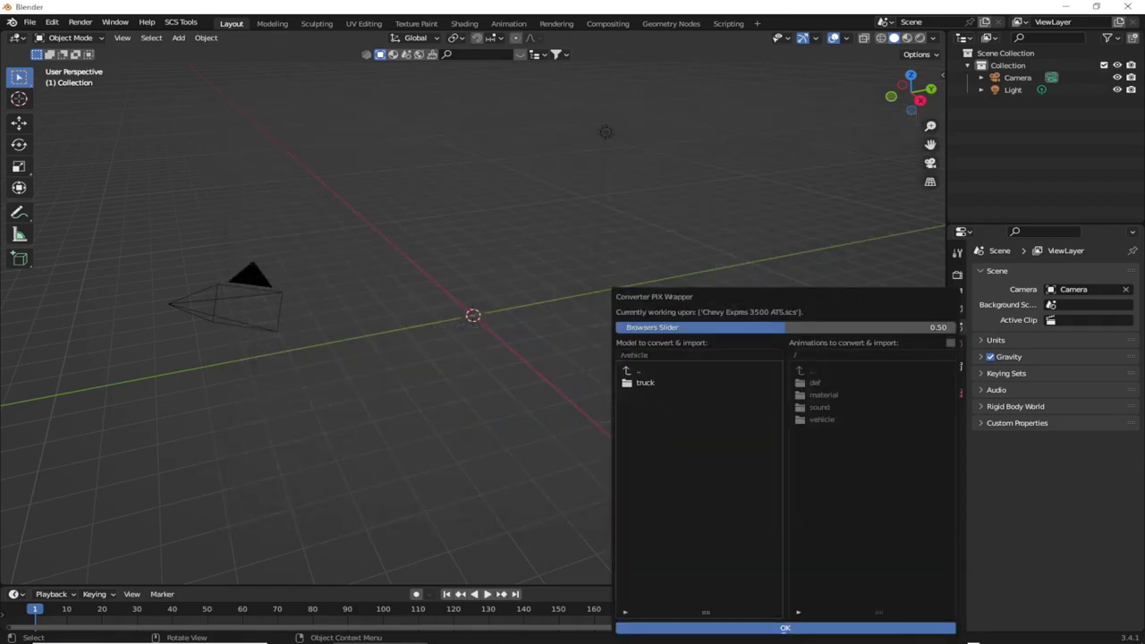
pyautogui.click(645, 382)
pyautogui.click(660, 382)
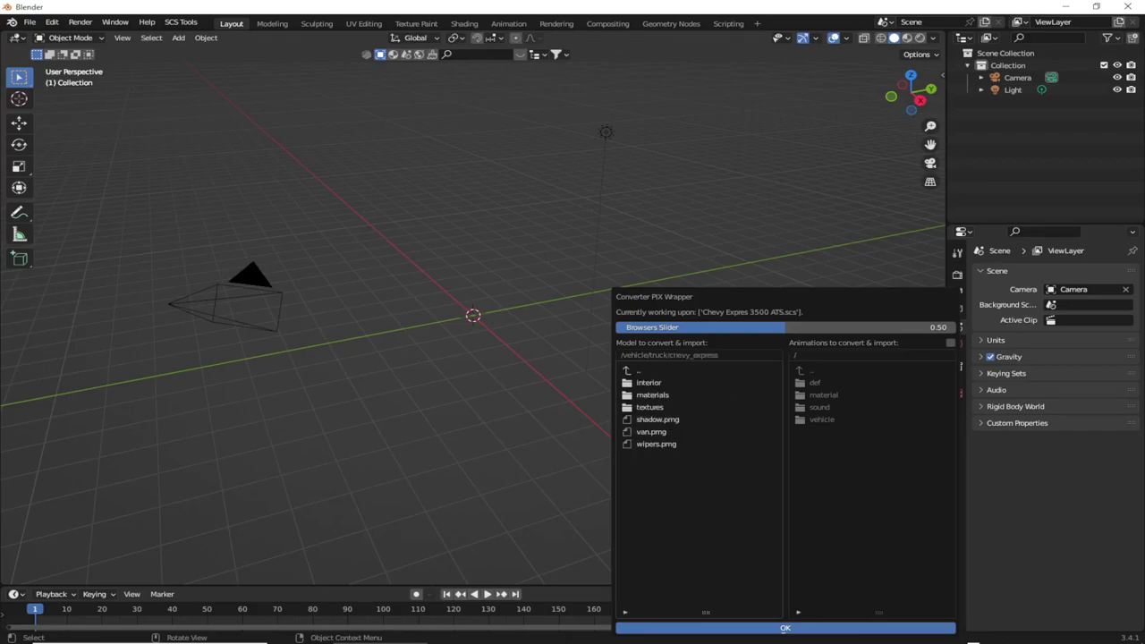
pyautogui.click(651, 431)
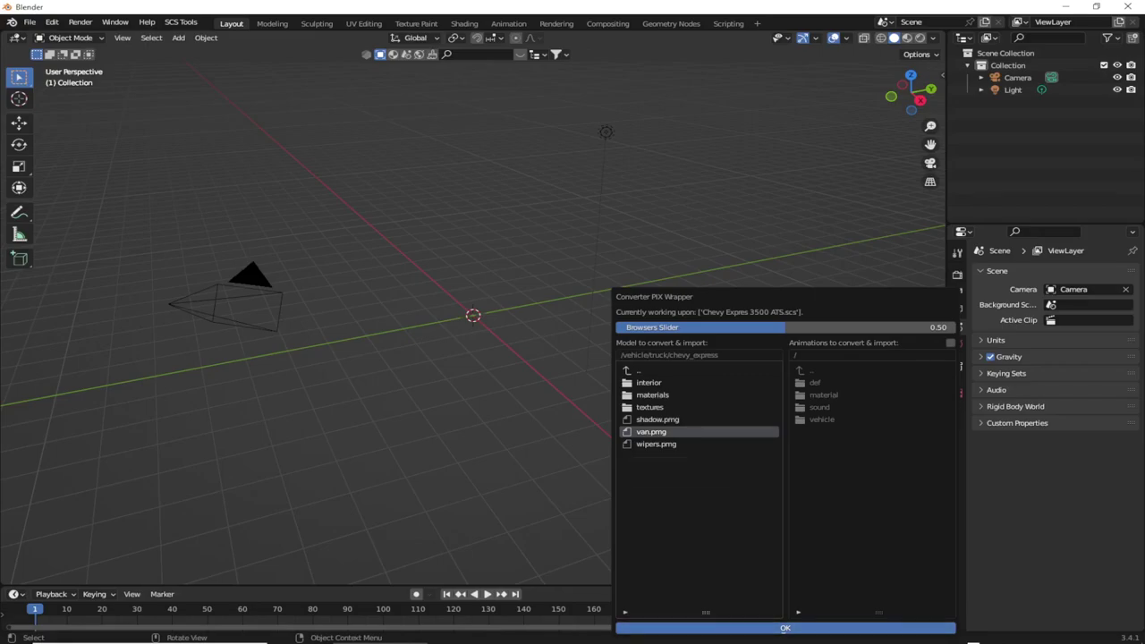
pyautogui.press('Return')
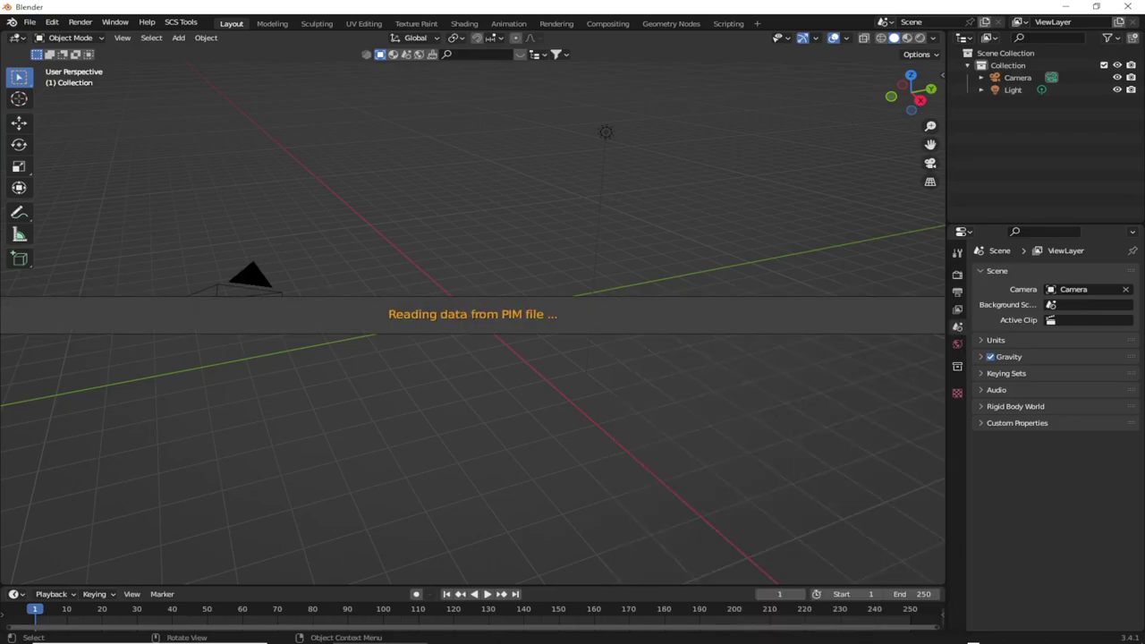
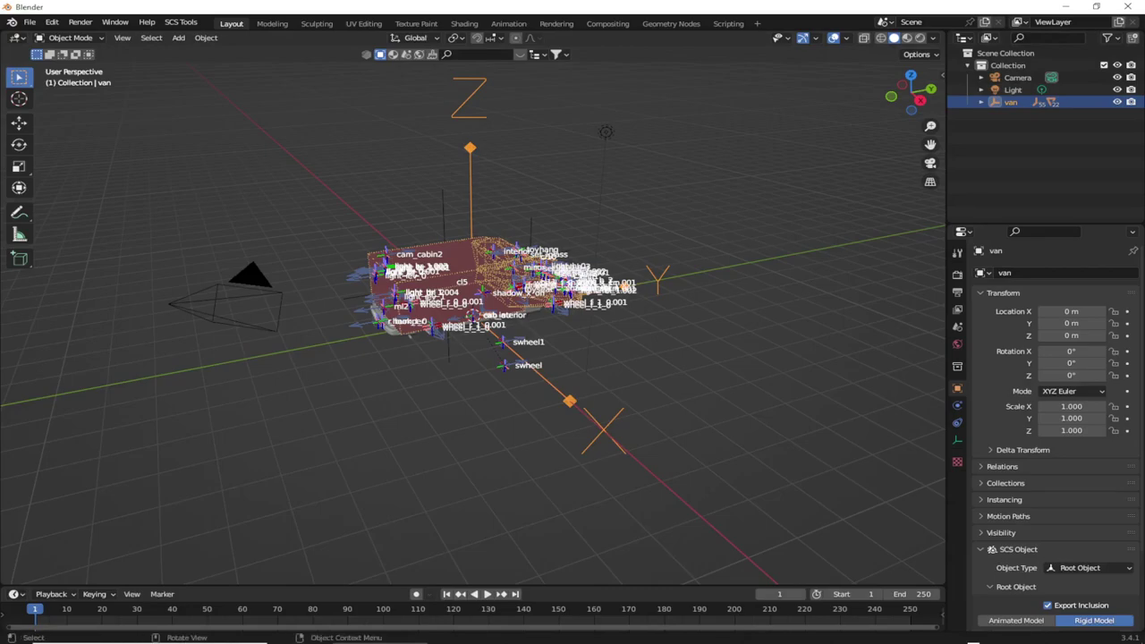
# Open the SCS Tools sidebar and hide the camera, light and locators, leaving only the van mesh.
pyautogui.press('n')
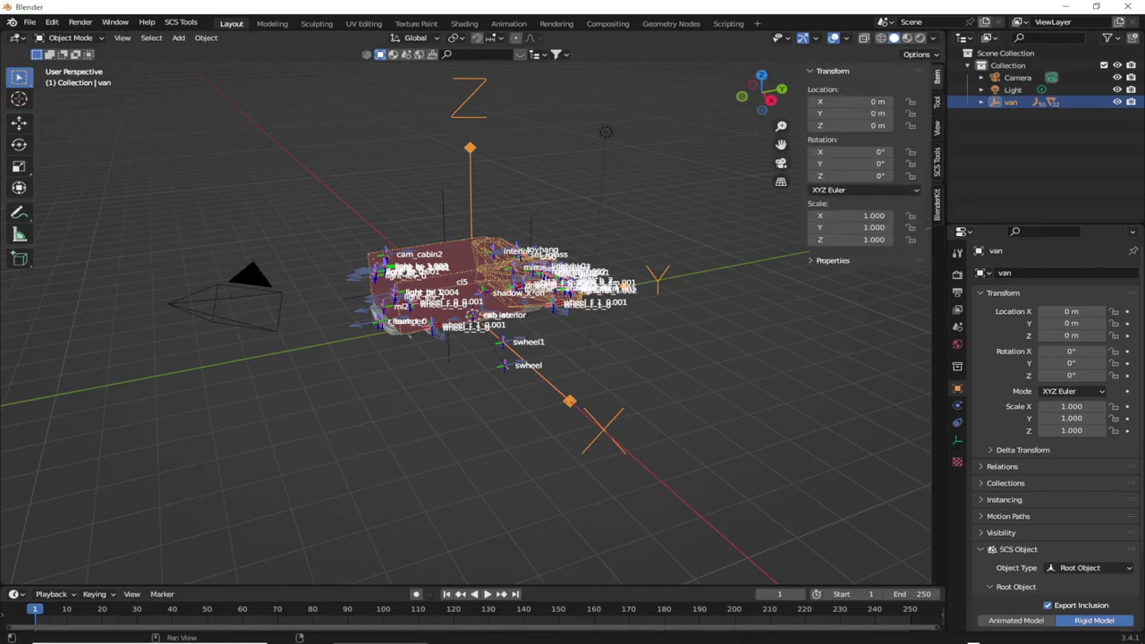
pyautogui.click(937, 161)
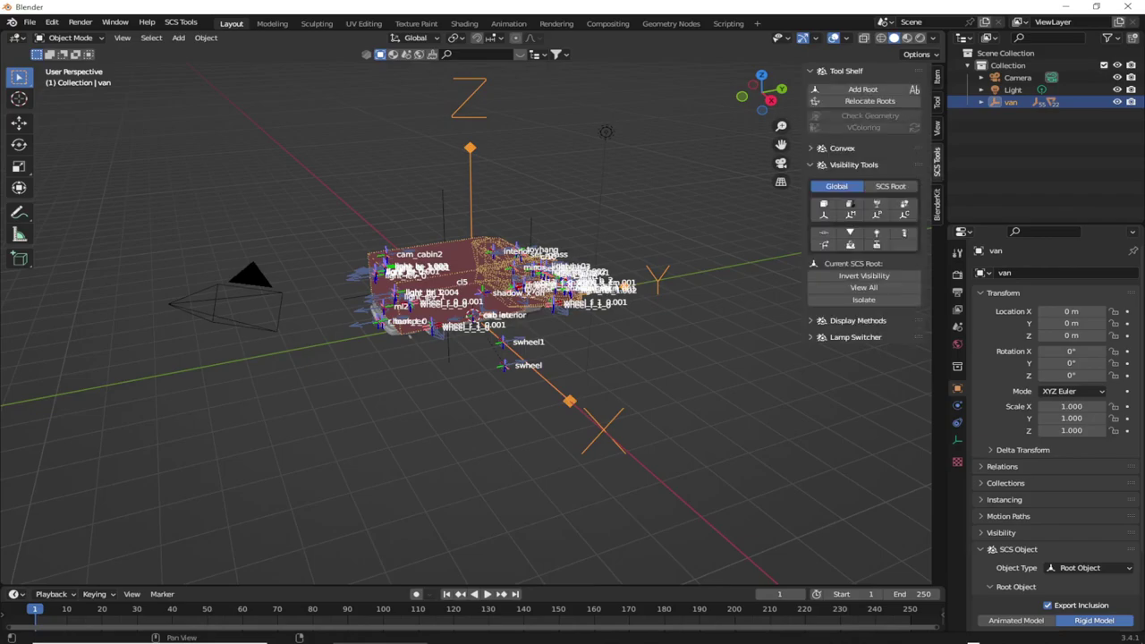
pyautogui.click(824, 203)
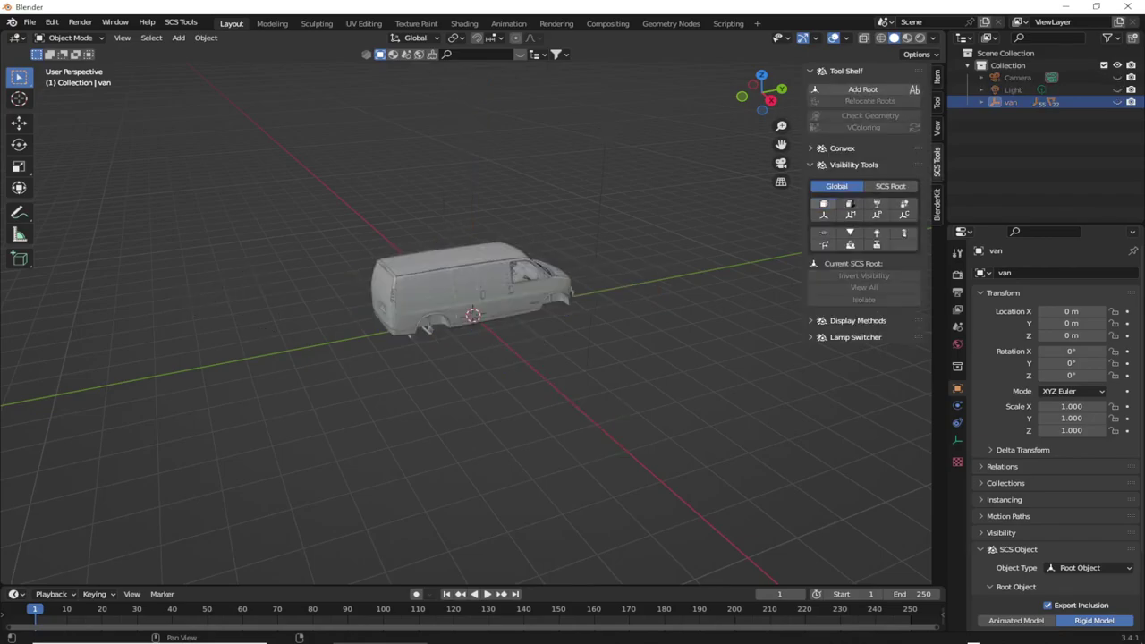
pyautogui.scroll(4, 472, 304)
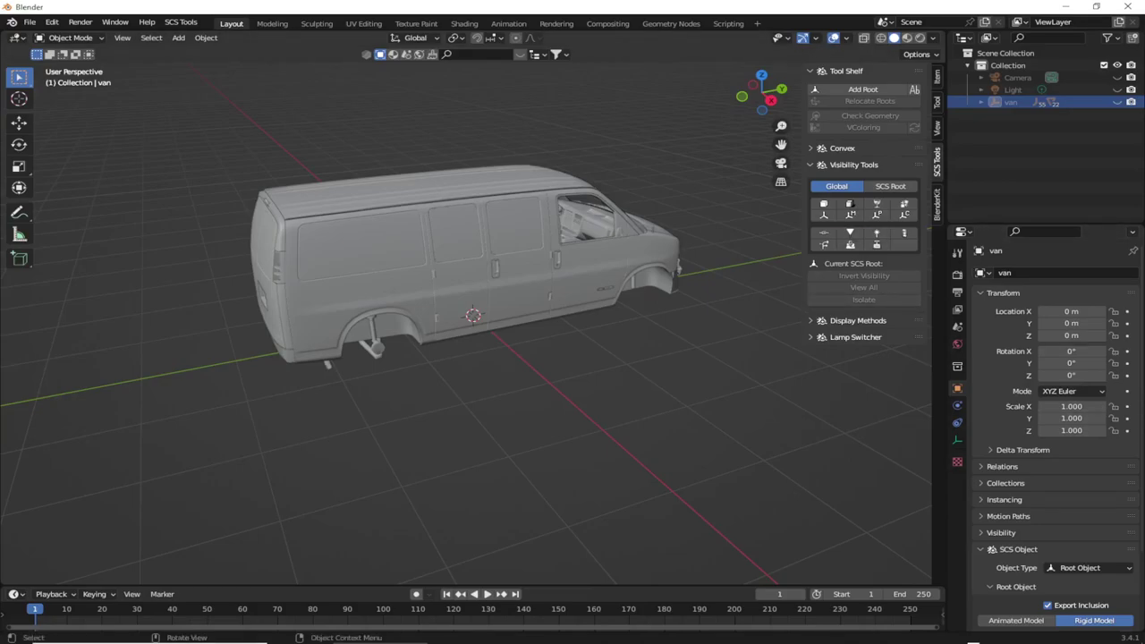
# Switch to the Modeling workspace, then to the Sculpting workspace.
pyautogui.click(272, 24)
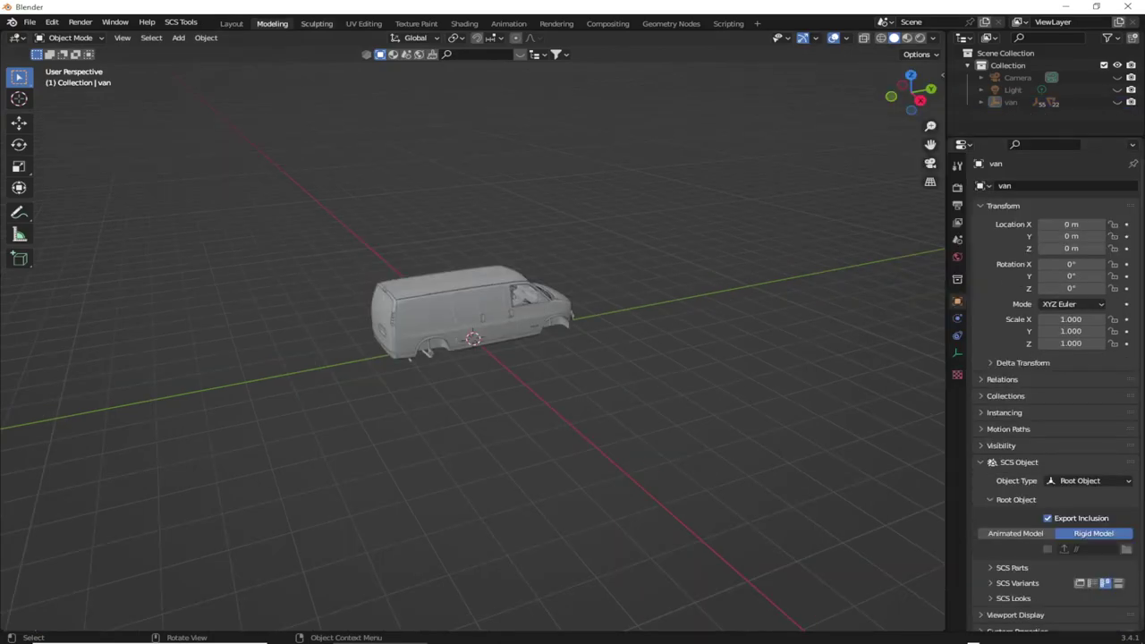
pyautogui.click(316, 23)
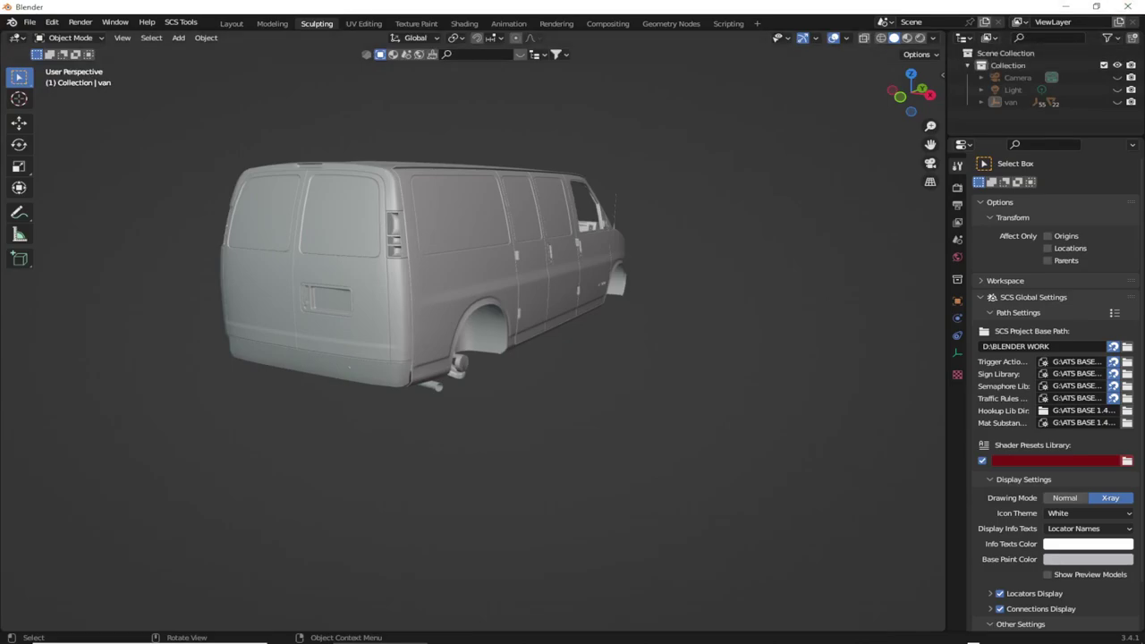
# Open the Texture Paint workspace and orbit the view around the van's front and side.
pyautogui.click(416, 24)
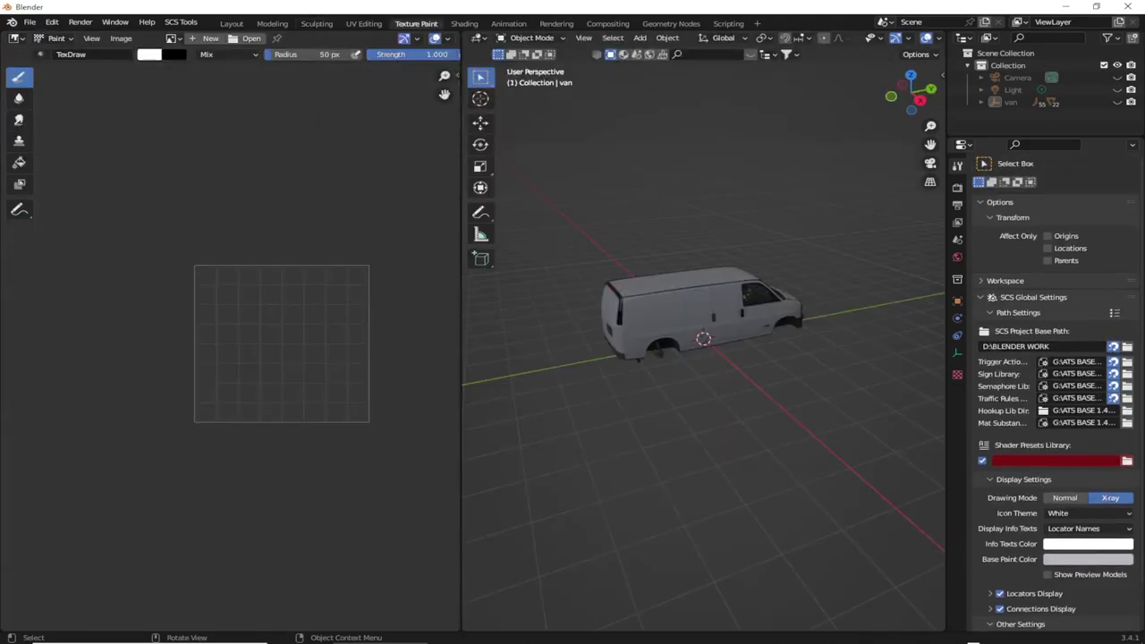
pyautogui.scroll(6, 703, 340)
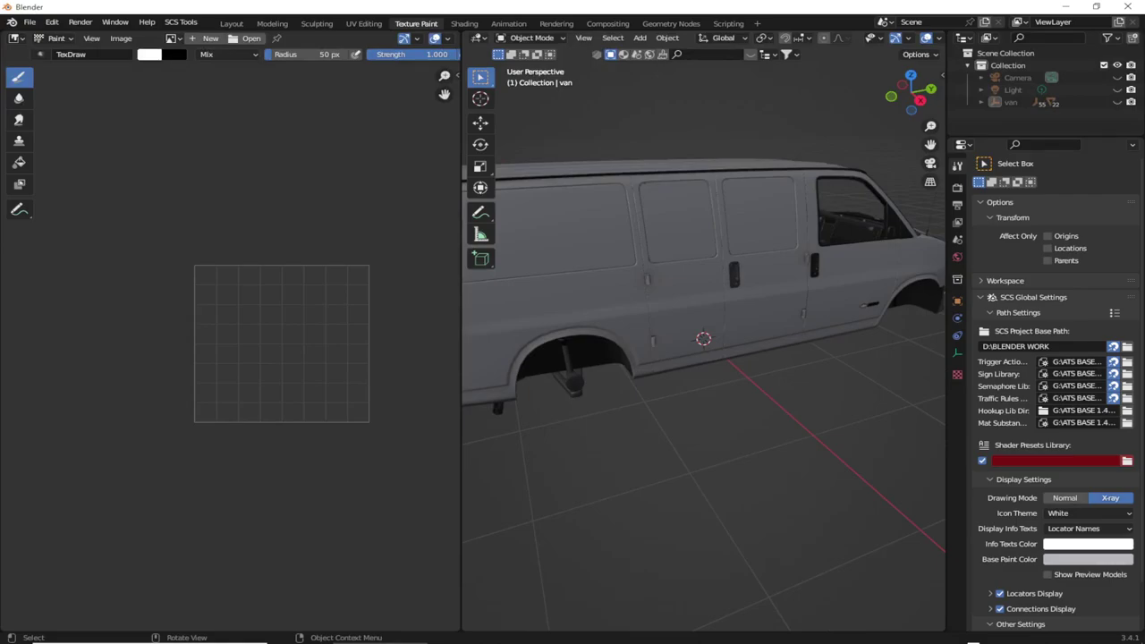
pyautogui.moveTo(703, 340); pyautogui.dragTo(483, 345, button='middle')
pyautogui.moveTo(703, 339); pyautogui.dragTo(358, 345, button='middle')
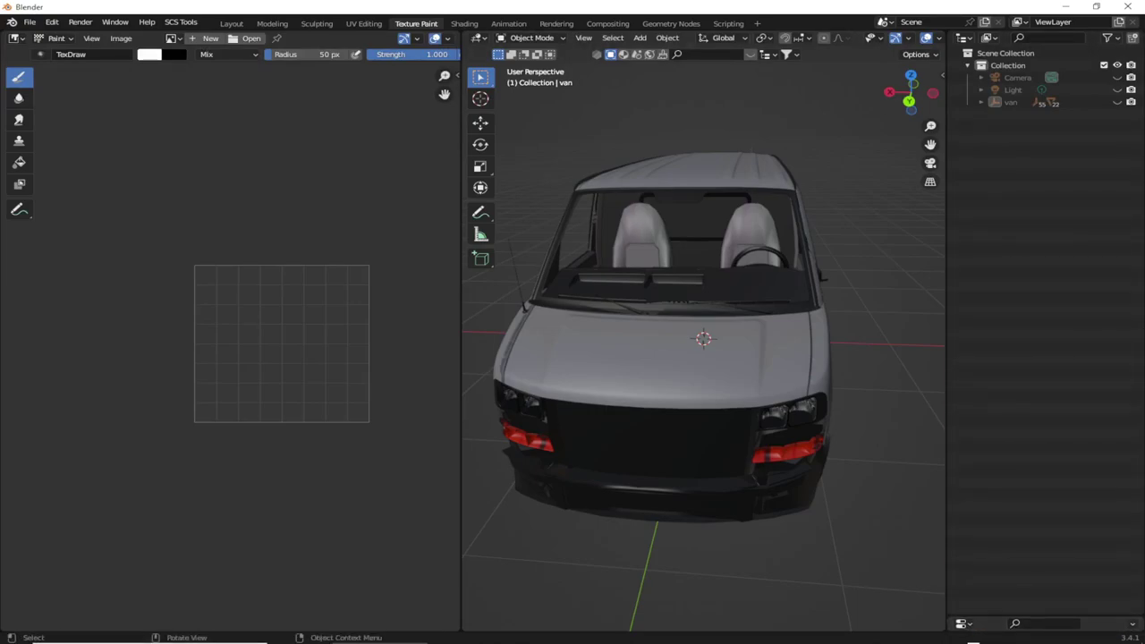
# Expand the van's children in the Outliner and hide piece_5, piece_4 and piece_3 to see into the cab.
pyautogui.click(981, 102)
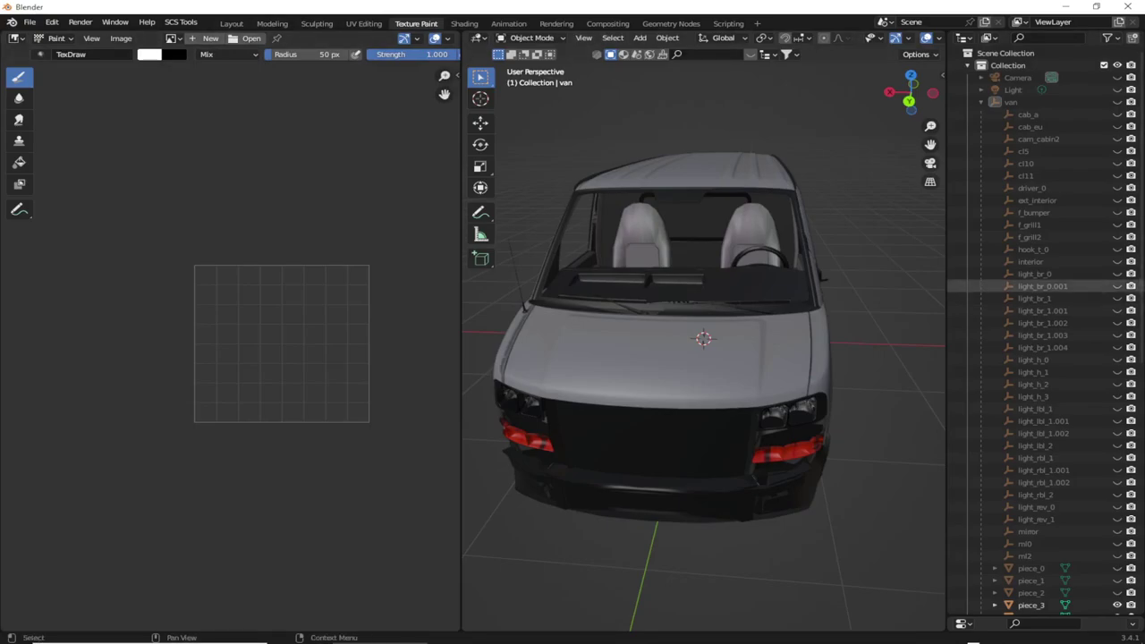
pyautogui.scroll(-5, 1042, 323)
pyautogui.scroll(-3, 1042, 331)
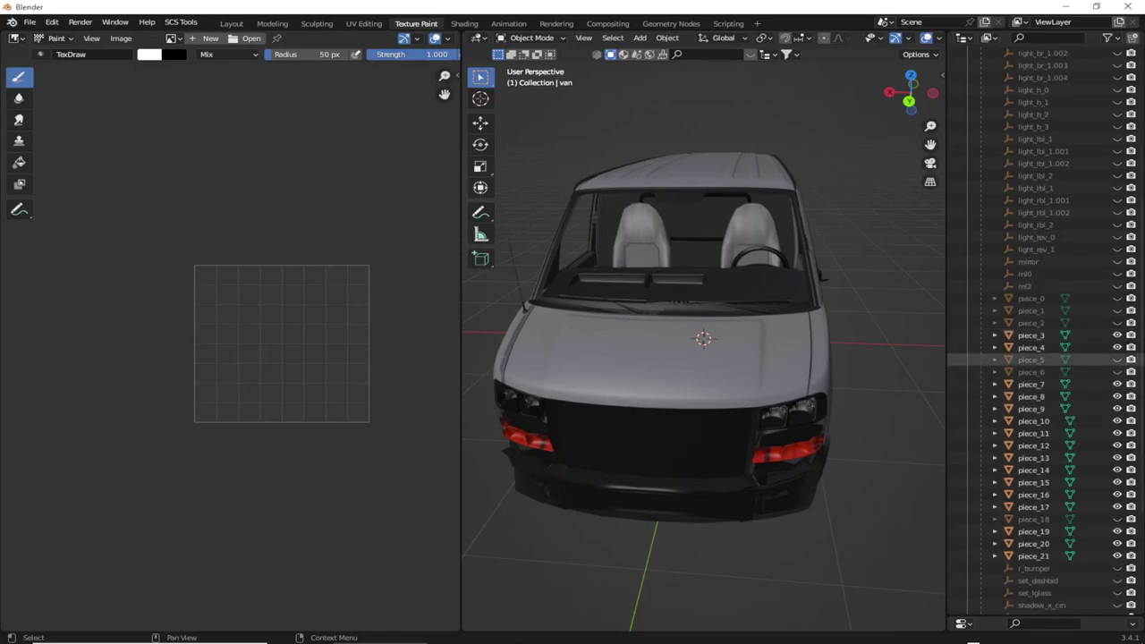
pyautogui.click(1116, 358)
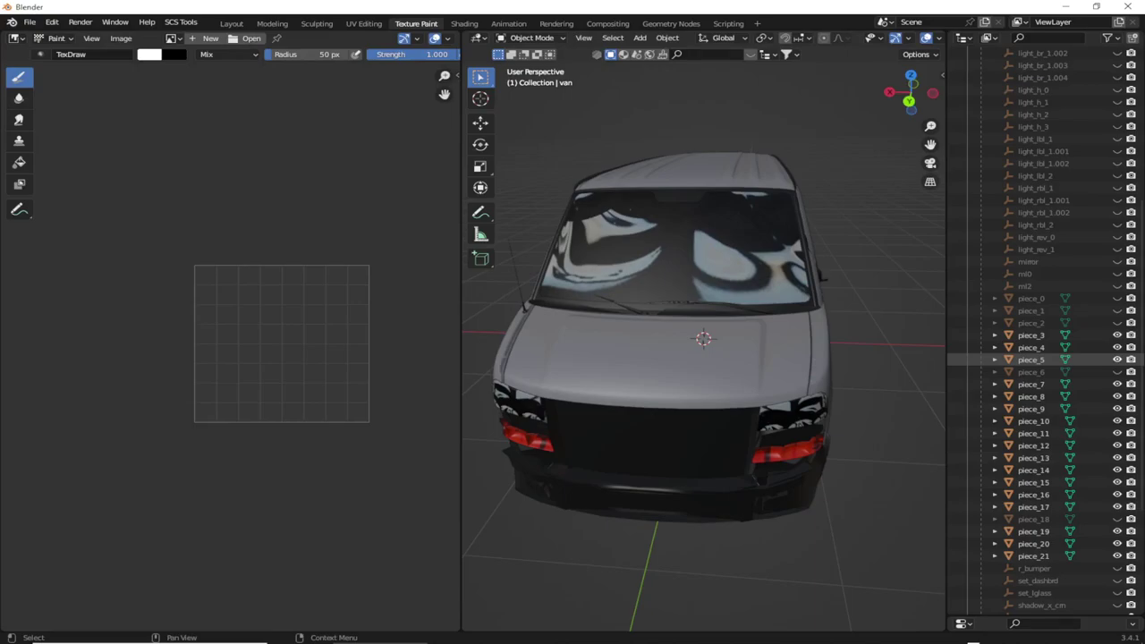
pyautogui.click(1116, 358)
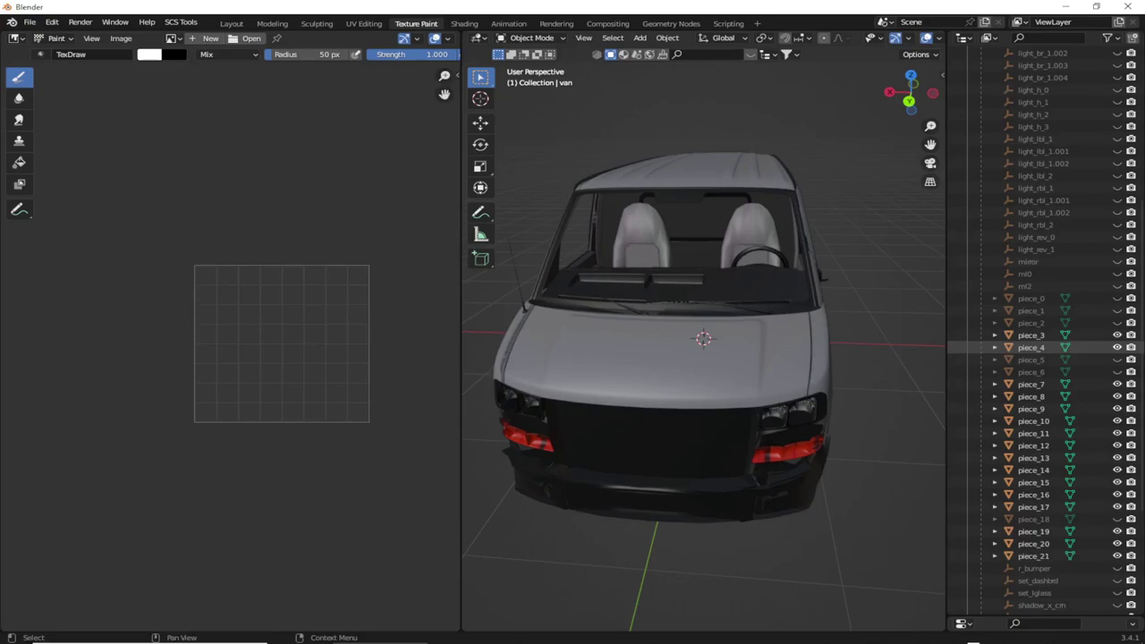
pyautogui.click(1116, 347)
pyautogui.press('h')
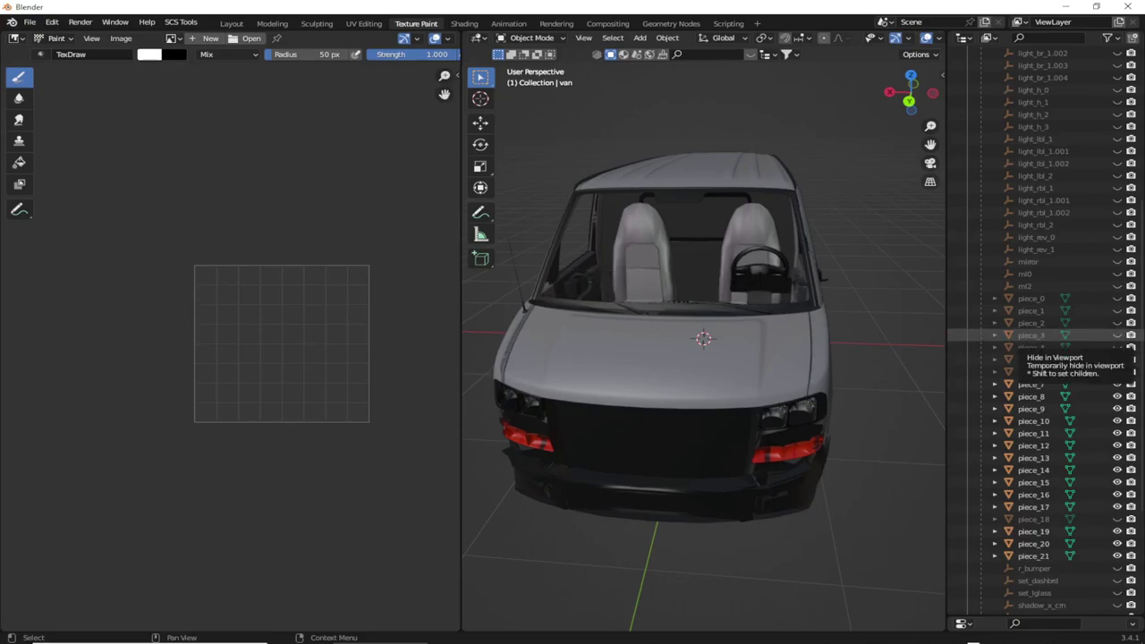
# Hide the front body, bumper and grille pieces plus piece_8 through piece_13.
pyautogui.click(1116, 347)
pyautogui.click(1116, 360)
pyautogui.click(1116, 372)
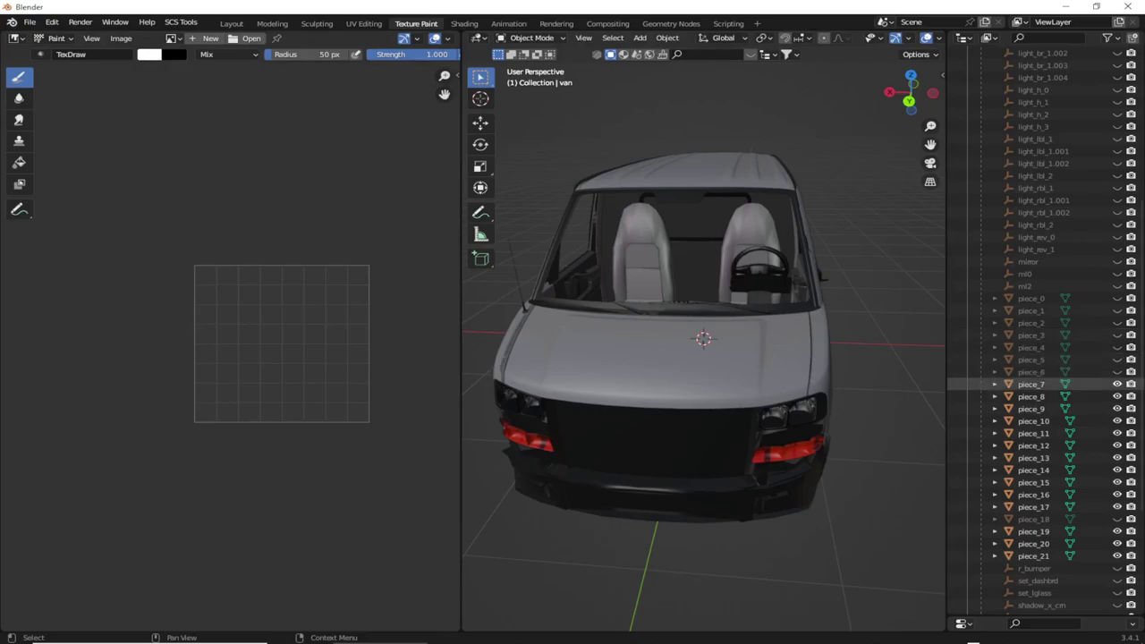
pyautogui.click(1116, 384)
pyautogui.click(1116, 397)
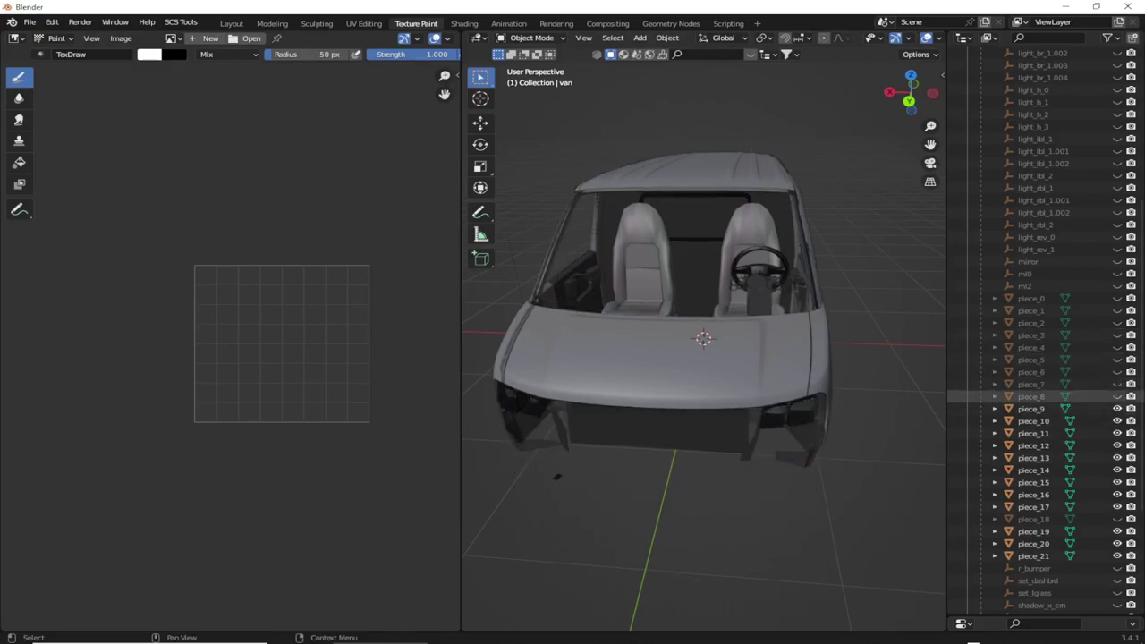
pyautogui.click(1117, 408)
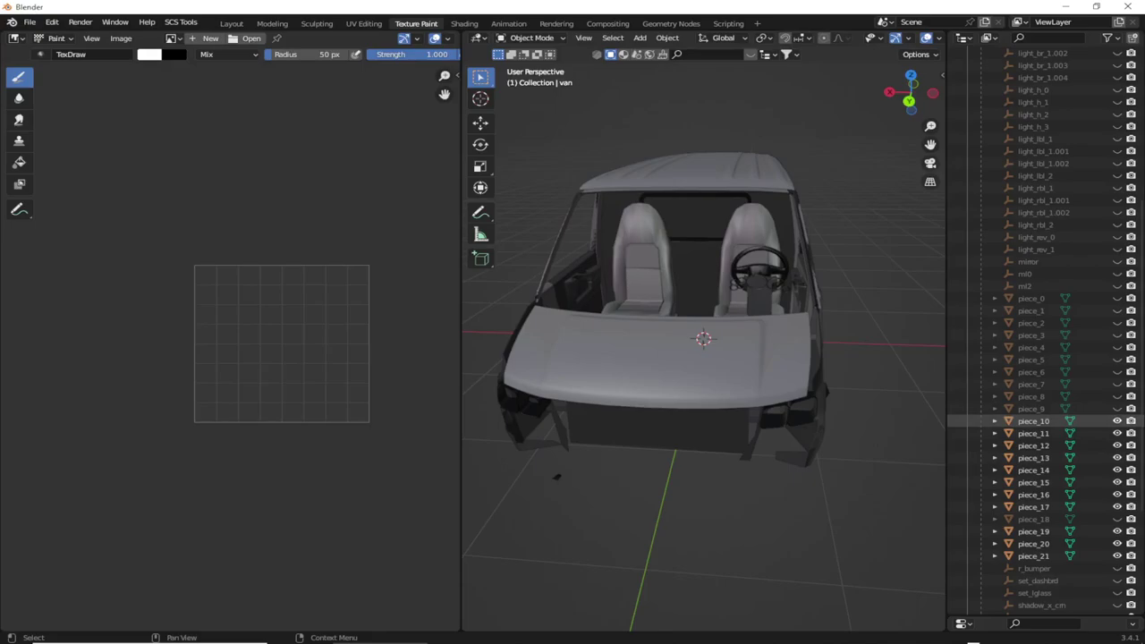
pyautogui.click(1116, 421)
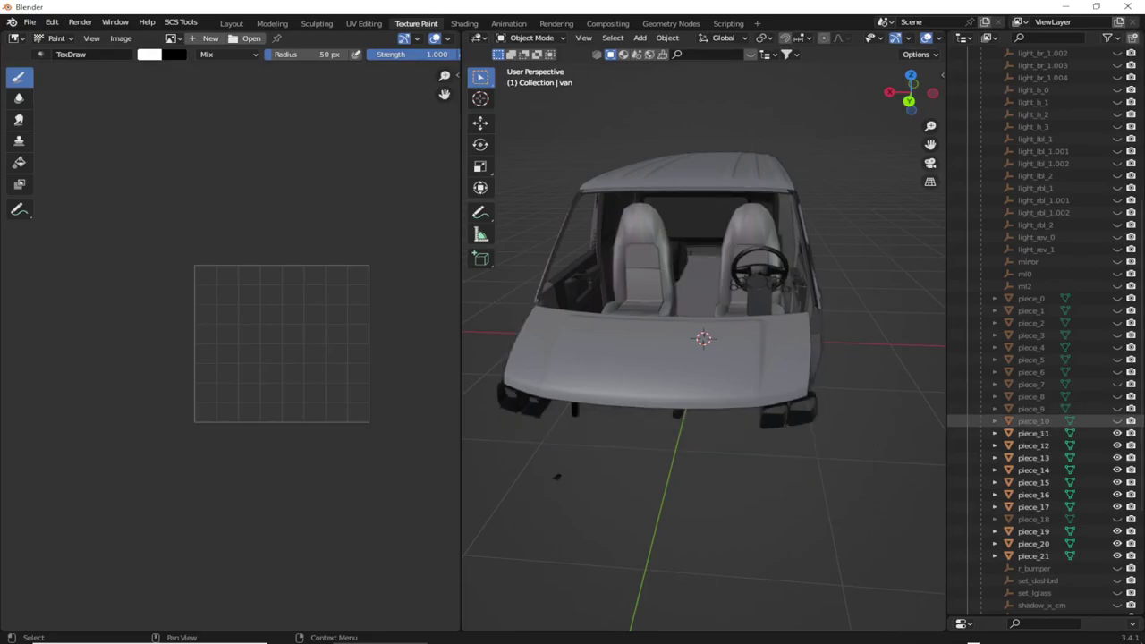
pyautogui.click(1116, 433)
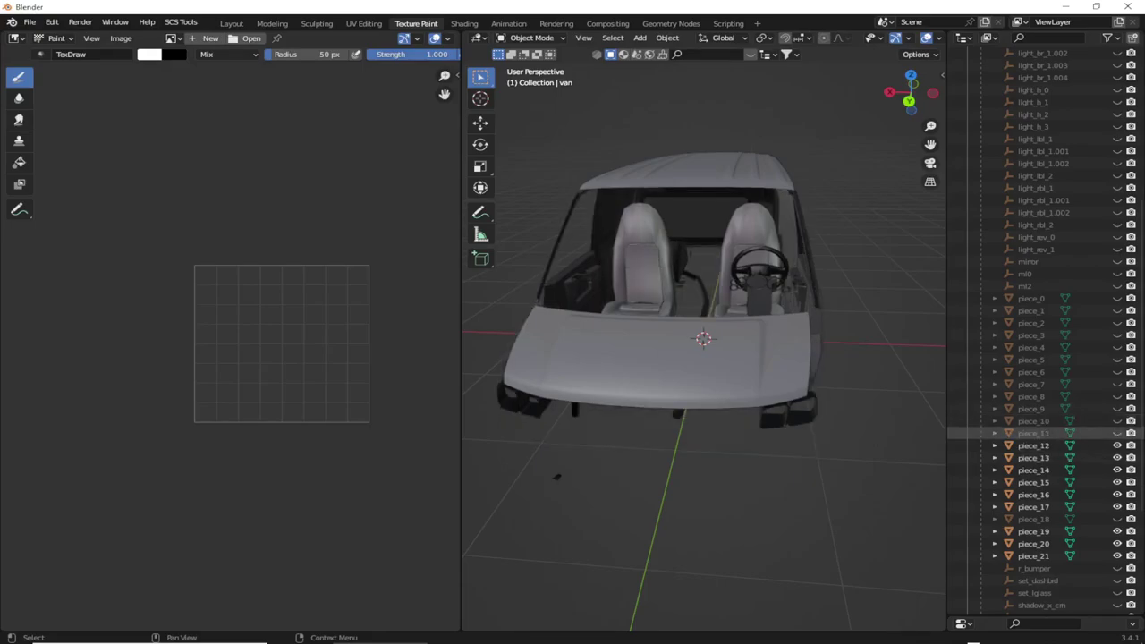
pyautogui.click(1116, 445)
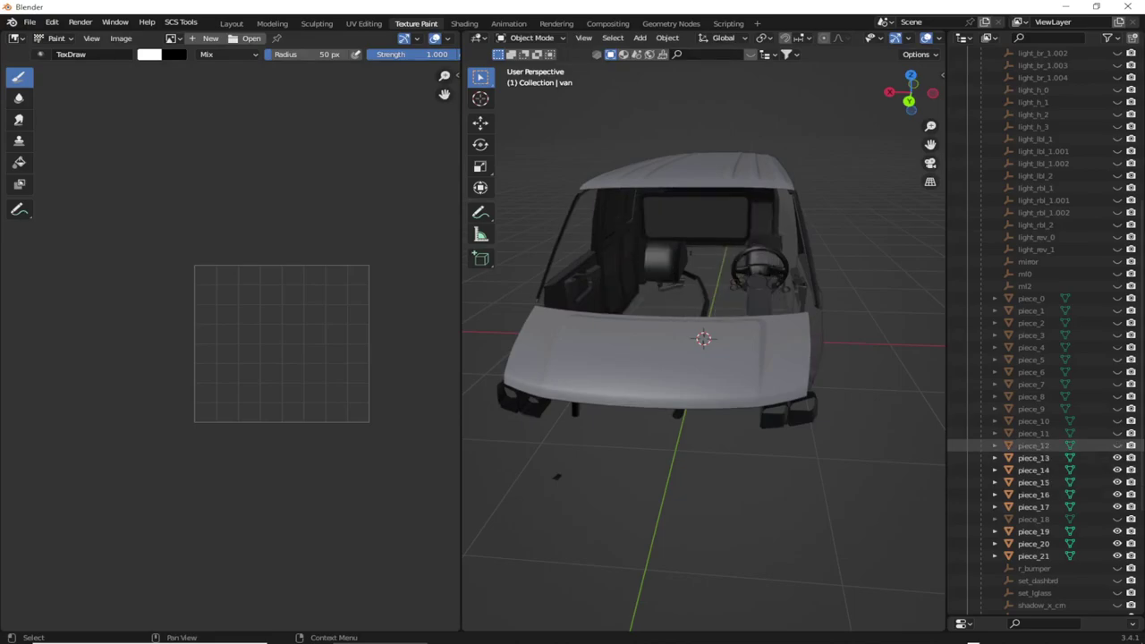
pyautogui.click(1116, 457)
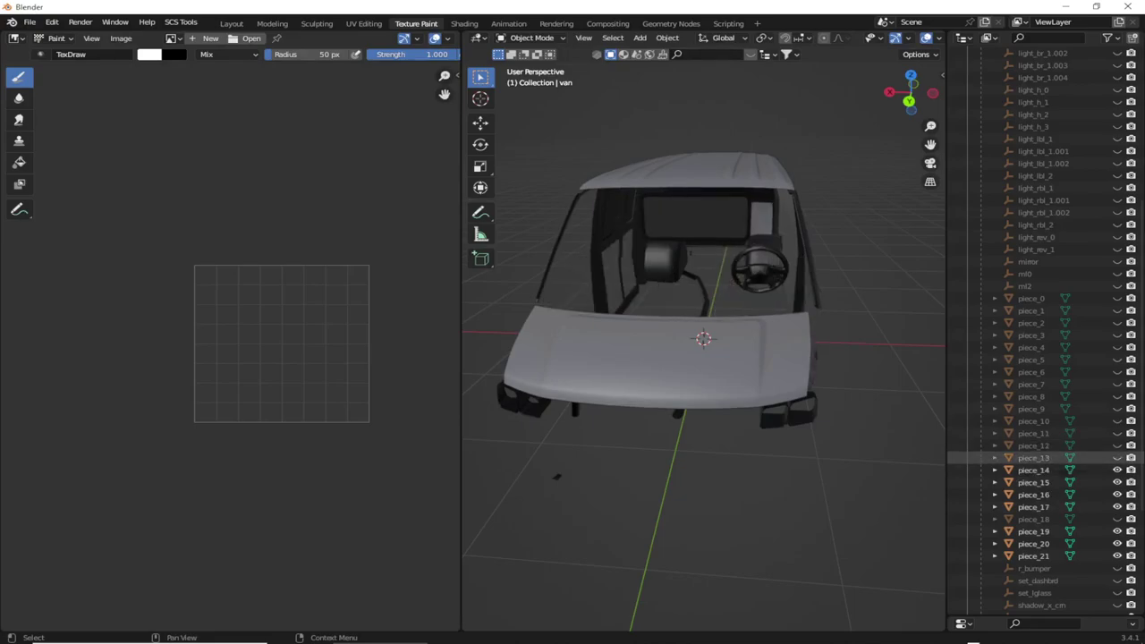
# Hide piece_14 through piece_21, then show piece_13 on its own.
pyautogui.click(1116, 471)
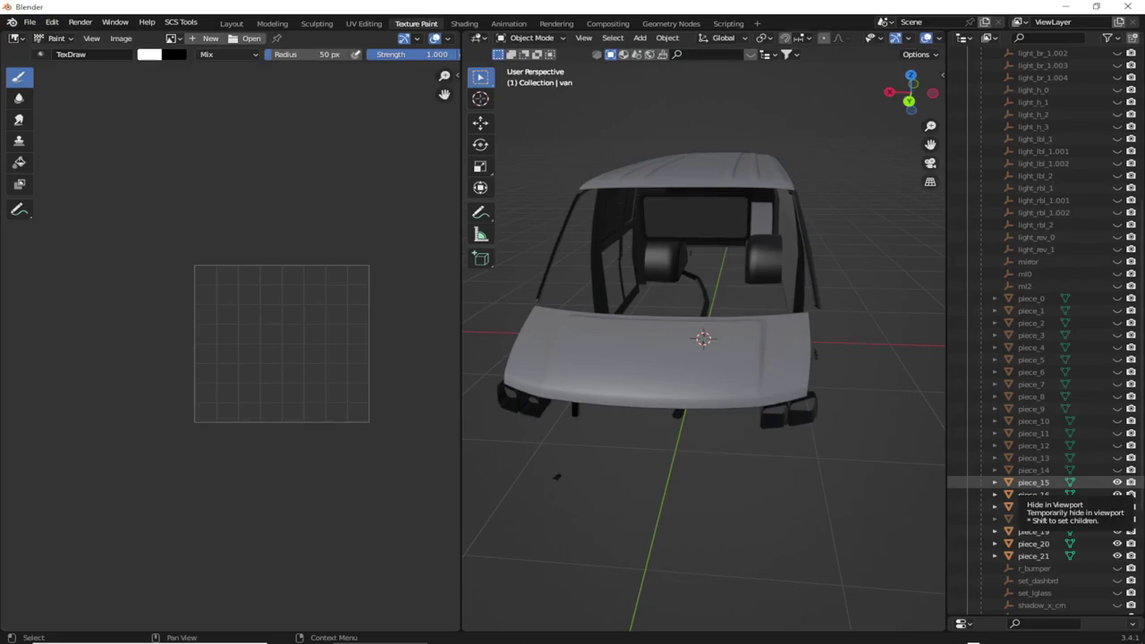
pyautogui.click(1116, 482)
pyautogui.click(1116, 495)
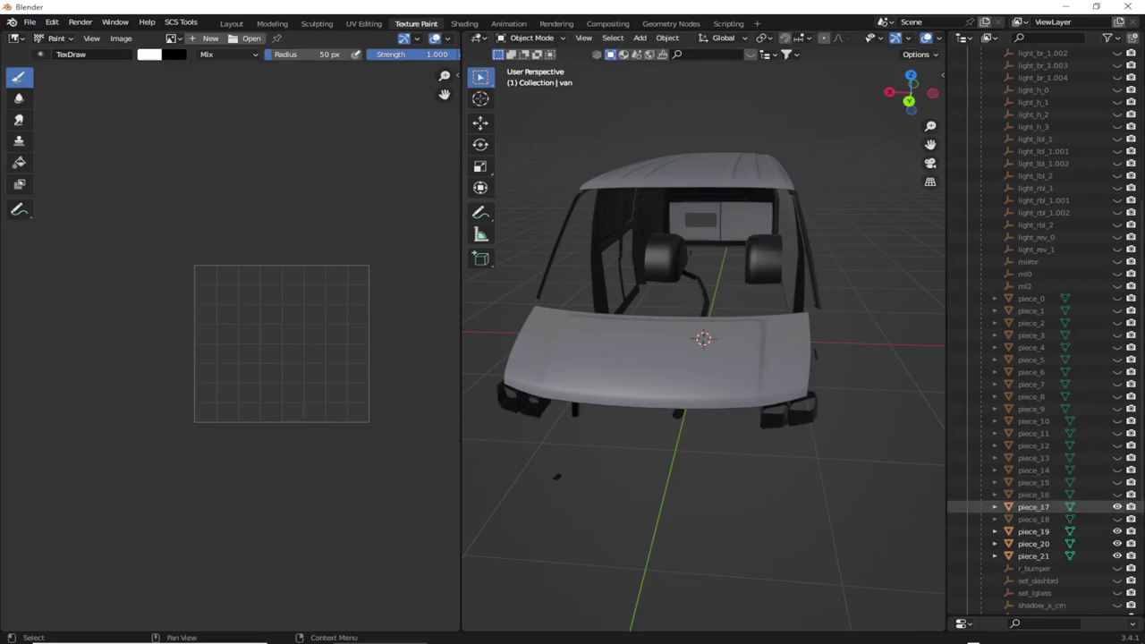
pyautogui.click(1116, 507)
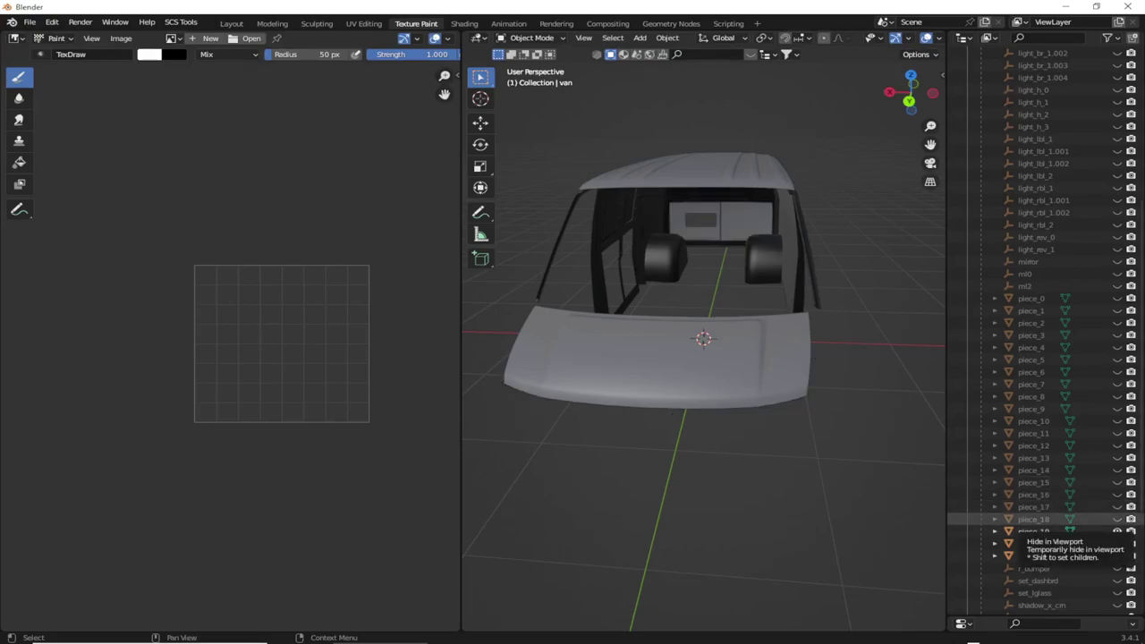
pyautogui.click(1116, 531)
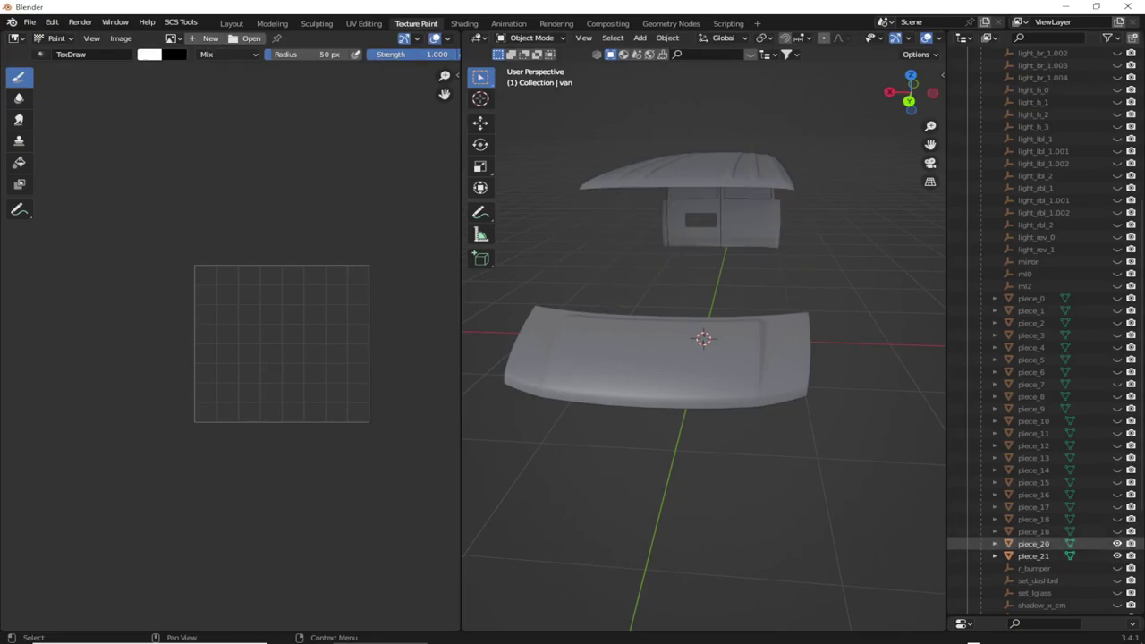
pyautogui.click(1116, 544)
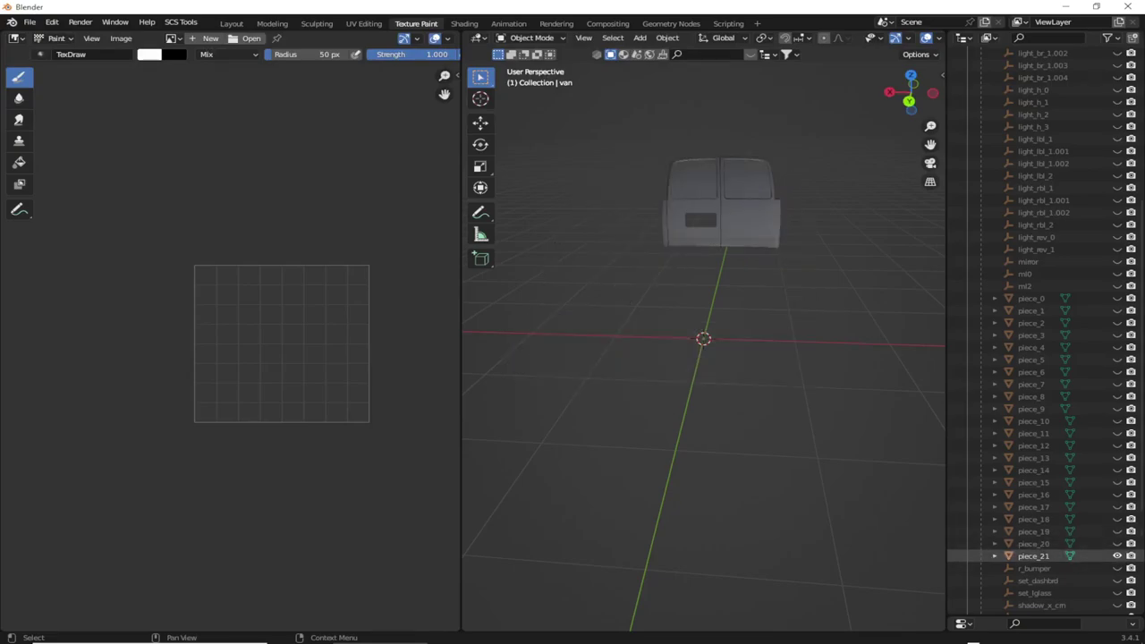
pyautogui.click(1117, 555)
pyautogui.click(1116, 555)
pyautogui.click(1116, 555)
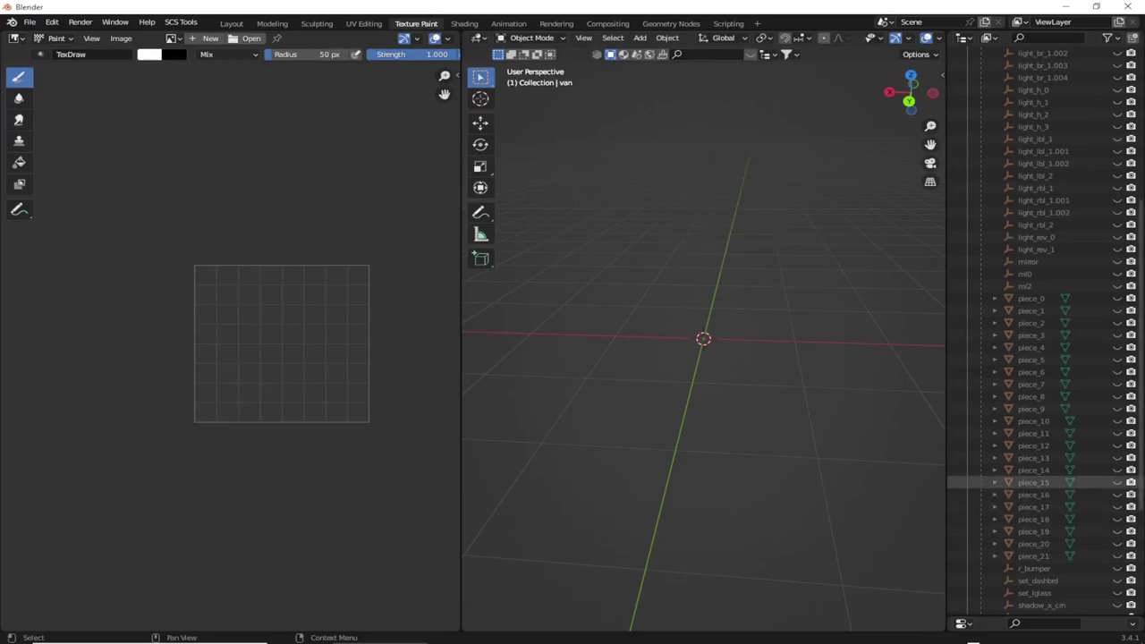
pyautogui.click(1116, 458)
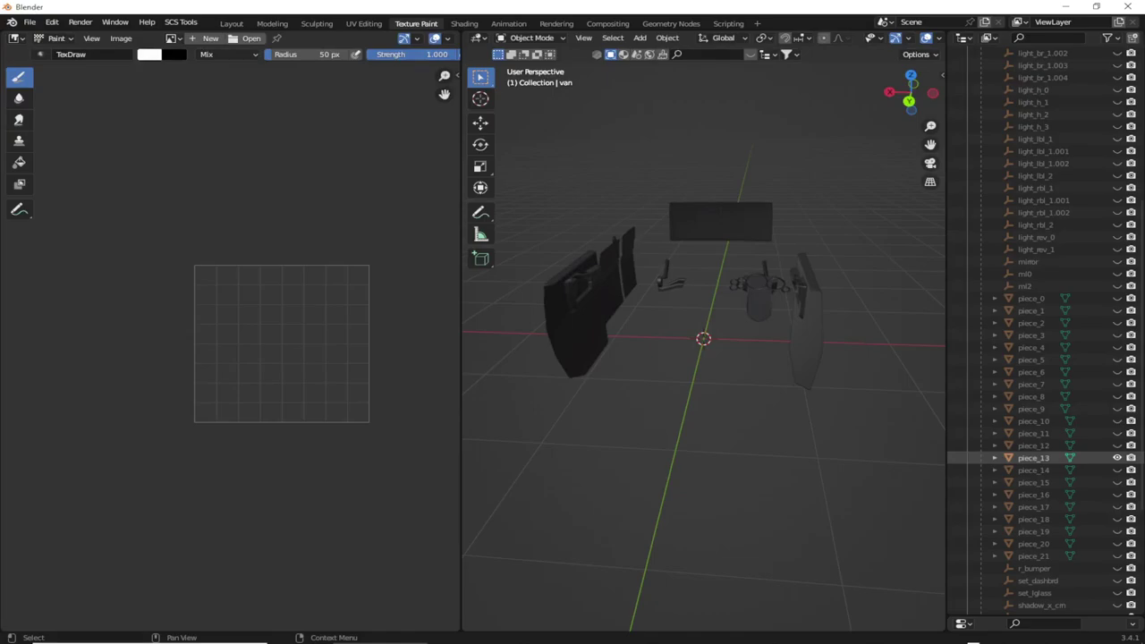
pyautogui.click(1116, 457)
pyautogui.click(1117, 482)
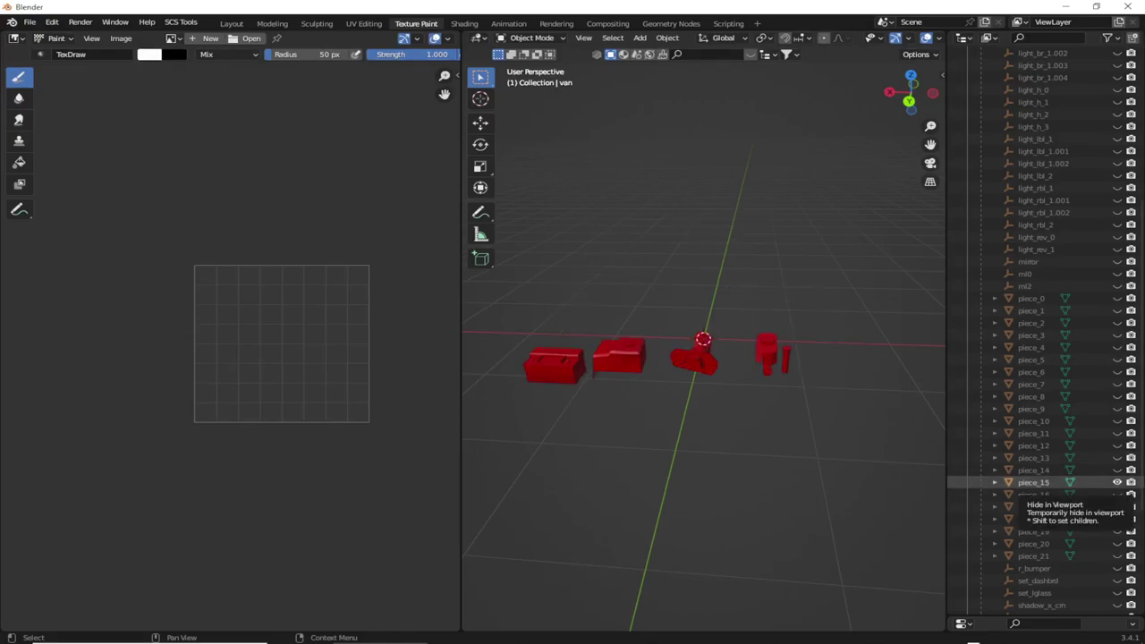
pyautogui.click(1033, 482)
pyautogui.press('KP_Decimal')
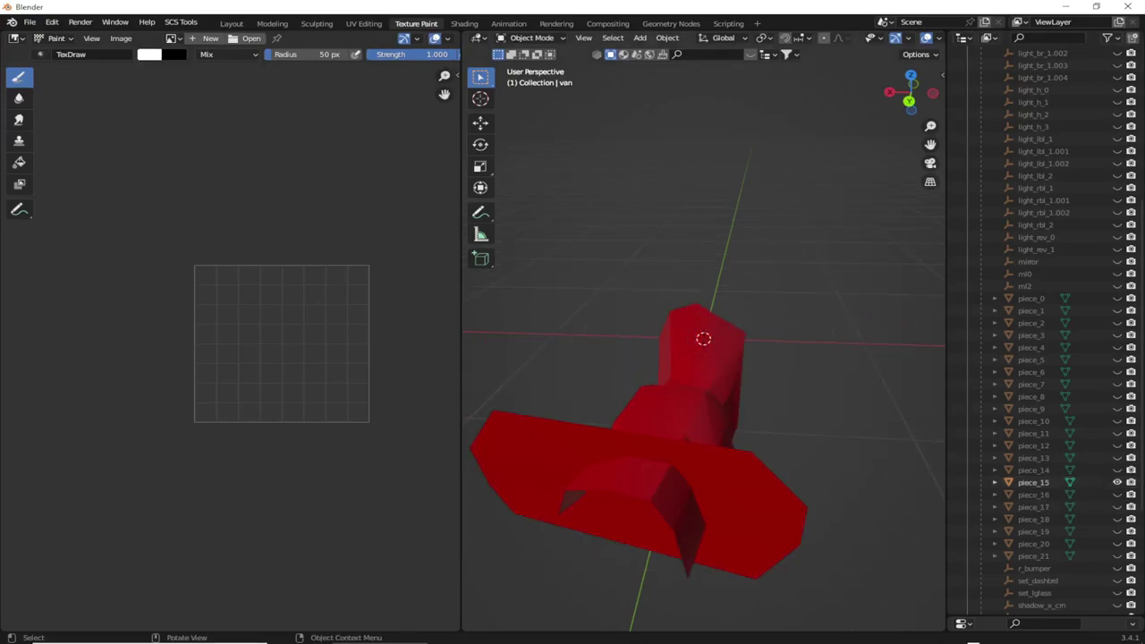
pyautogui.scroll(-5, 703, 358)
pyautogui.scroll(-3, 703, 358)
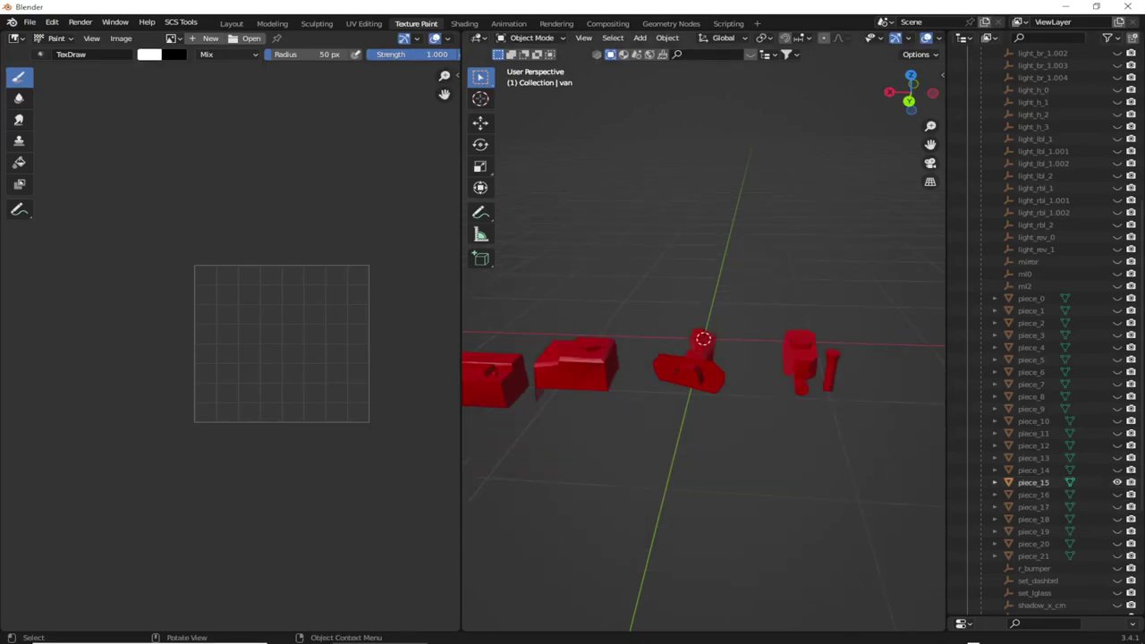
pyautogui.scroll(-3, 703, 358)
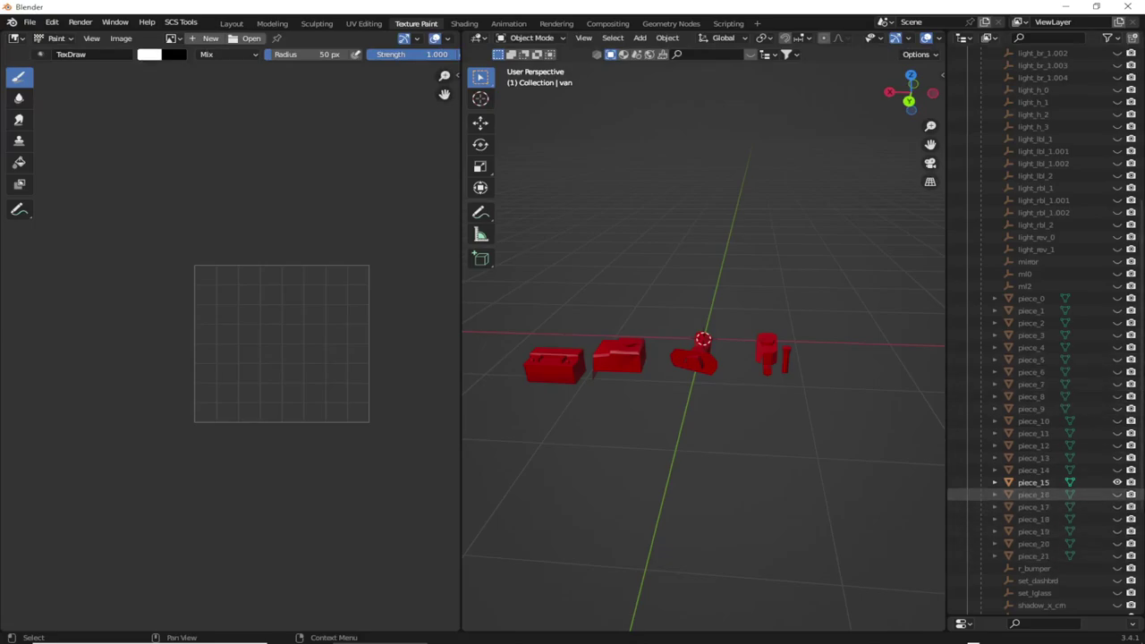
# Unhide piece_16, piece_17, piece_18, piece_20 and piece_21, keeping the r_bumper empty hidden.
pyautogui.click(1117, 495)
pyautogui.click(1117, 506)
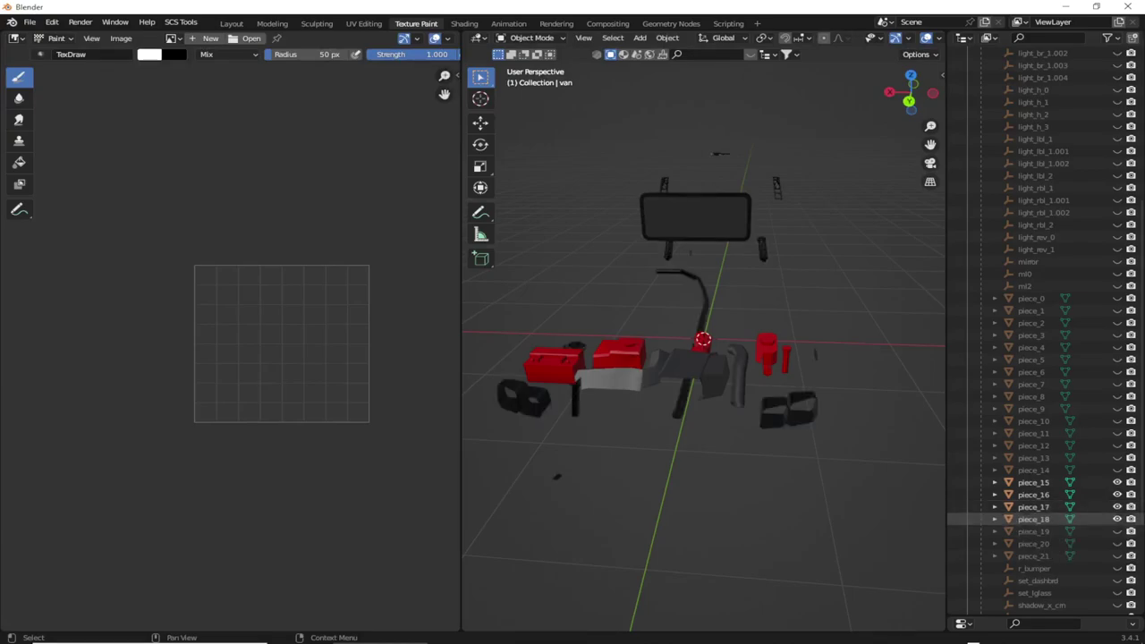
pyautogui.click(1117, 519)
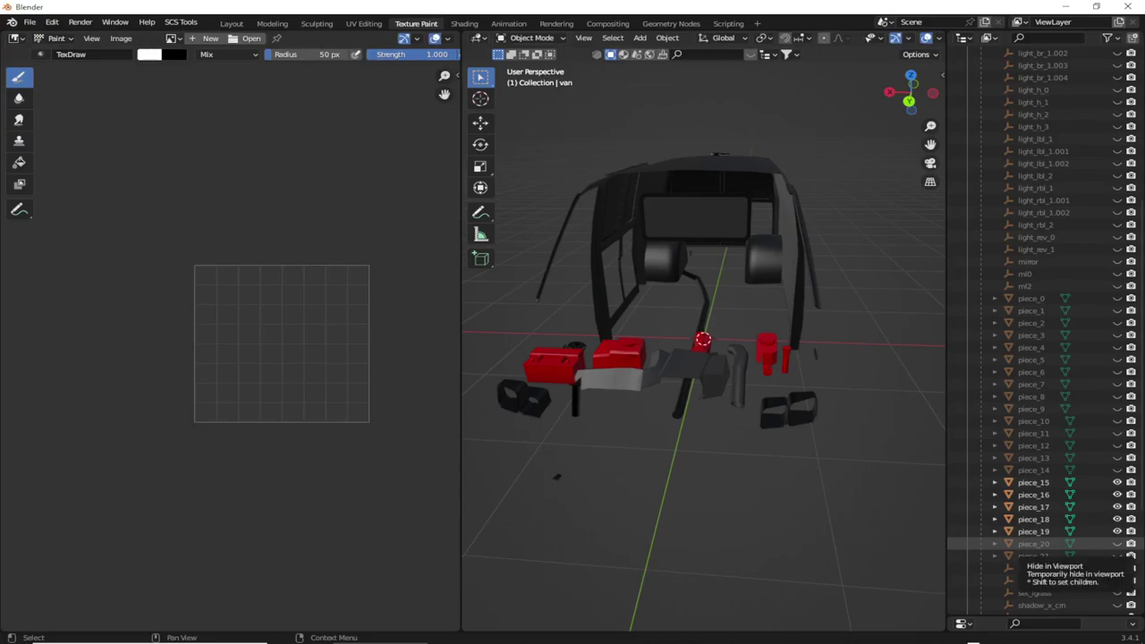
pyautogui.click(1118, 543)
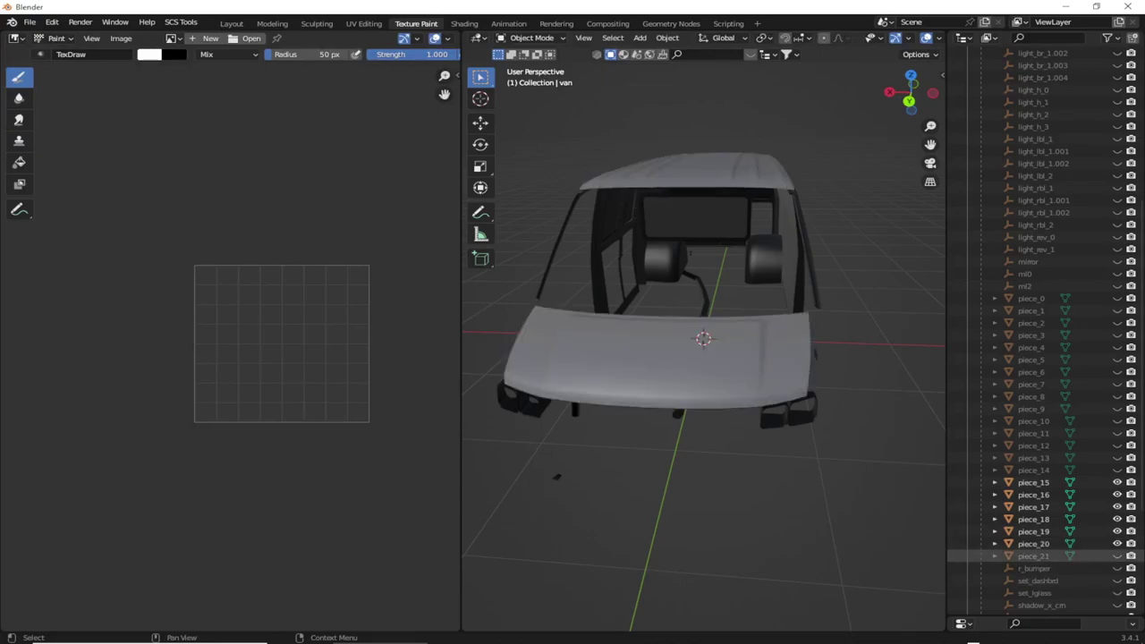
pyautogui.click(1117, 555)
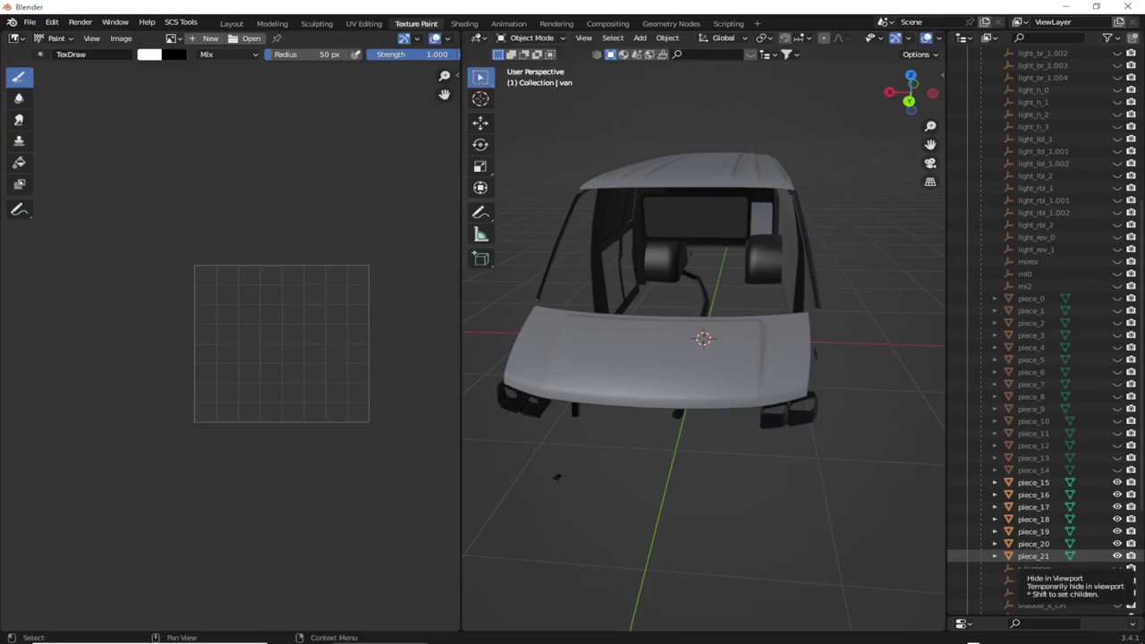
pyautogui.click(1117, 568)
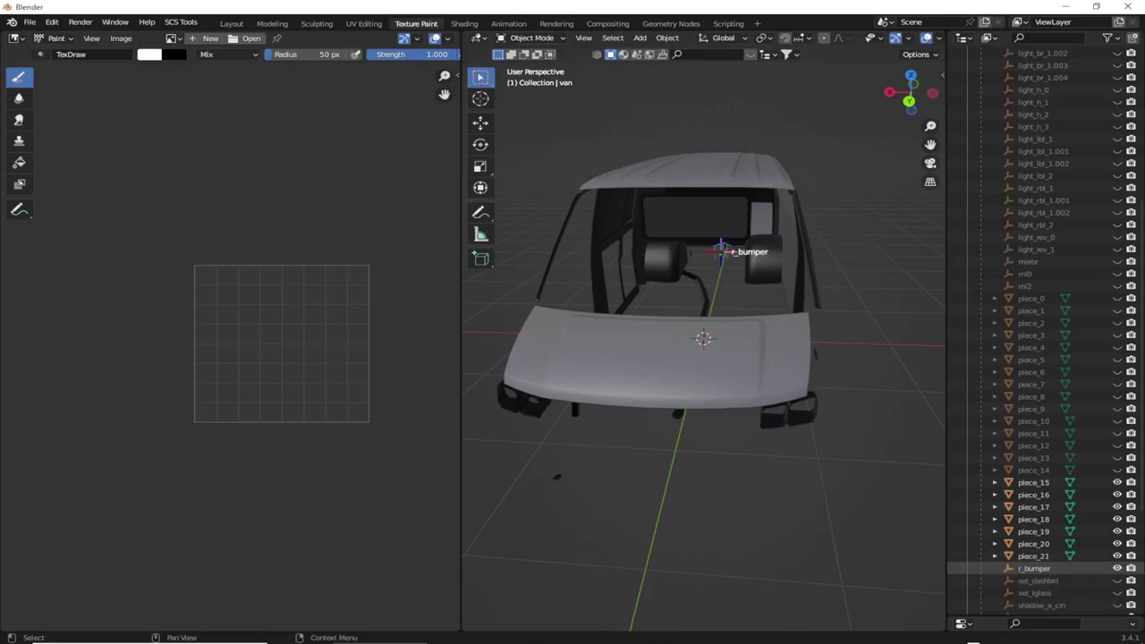
pyautogui.click(1117, 568)
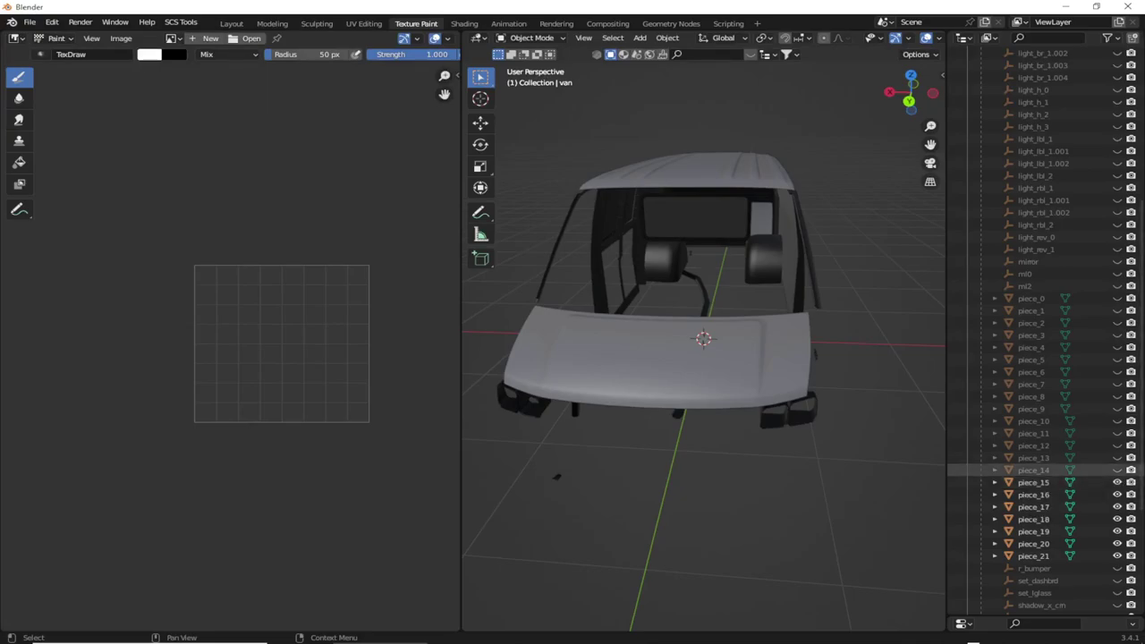
# Unhide piece_14 down to piece_6, including steering wheel, seats, tail-lights and front bumper.
pyautogui.click(1117, 469)
pyautogui.click(1117, 457)
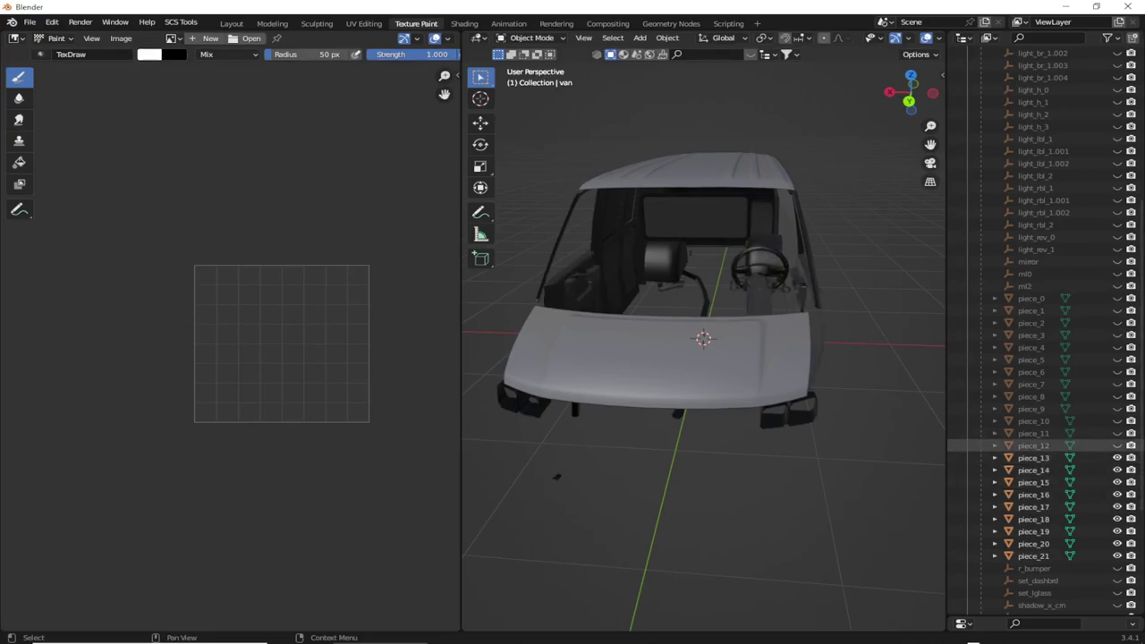
pyautogui.click(1117, 445)
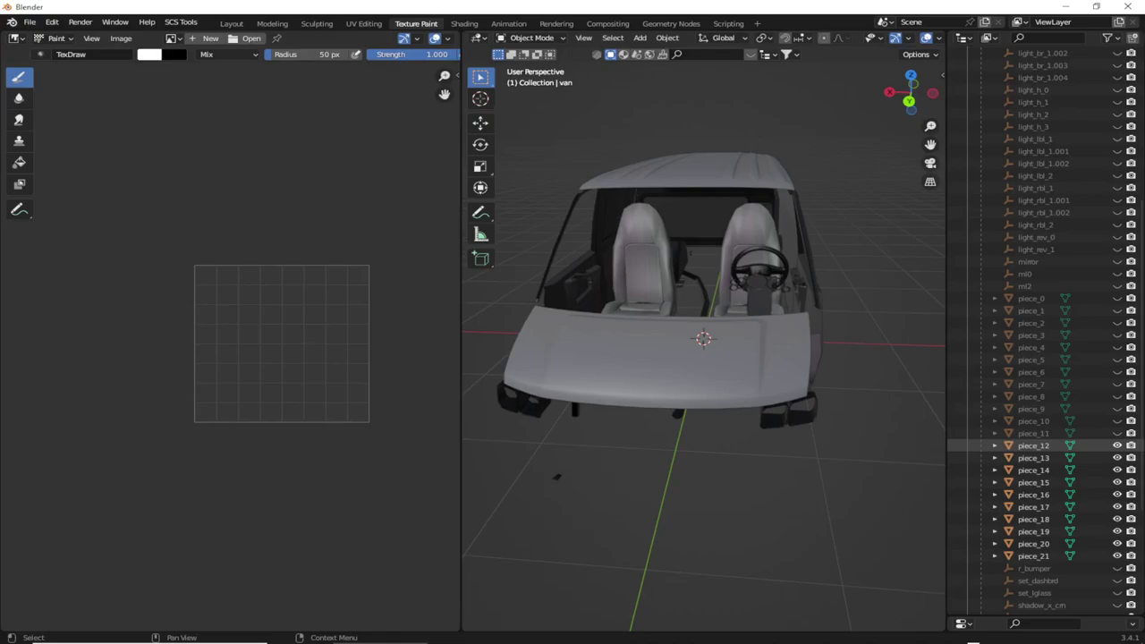
pyautogui.click(1117, 433)
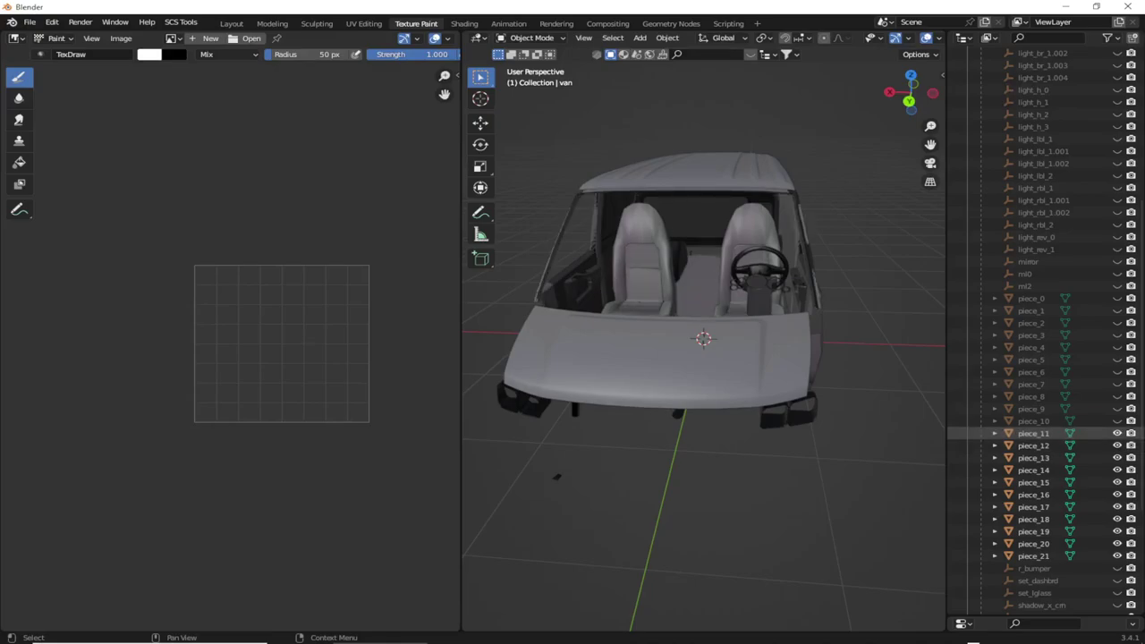
pyautogui.click(1117, 420)
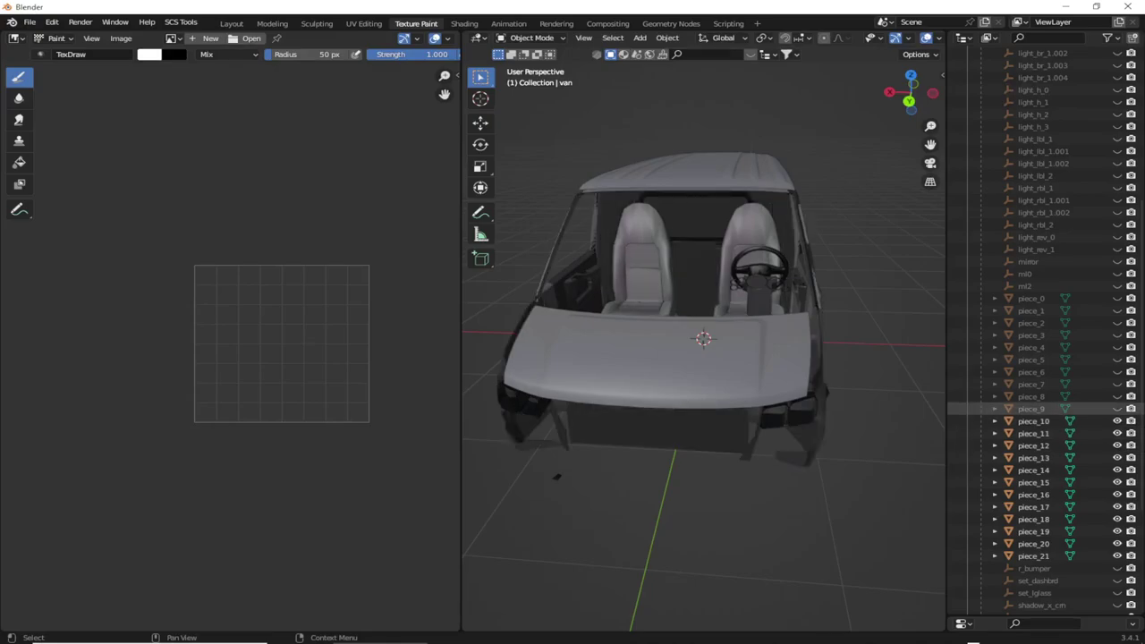
pyautogui.click(1117, 409)
pyautogui.click(1117, 397)
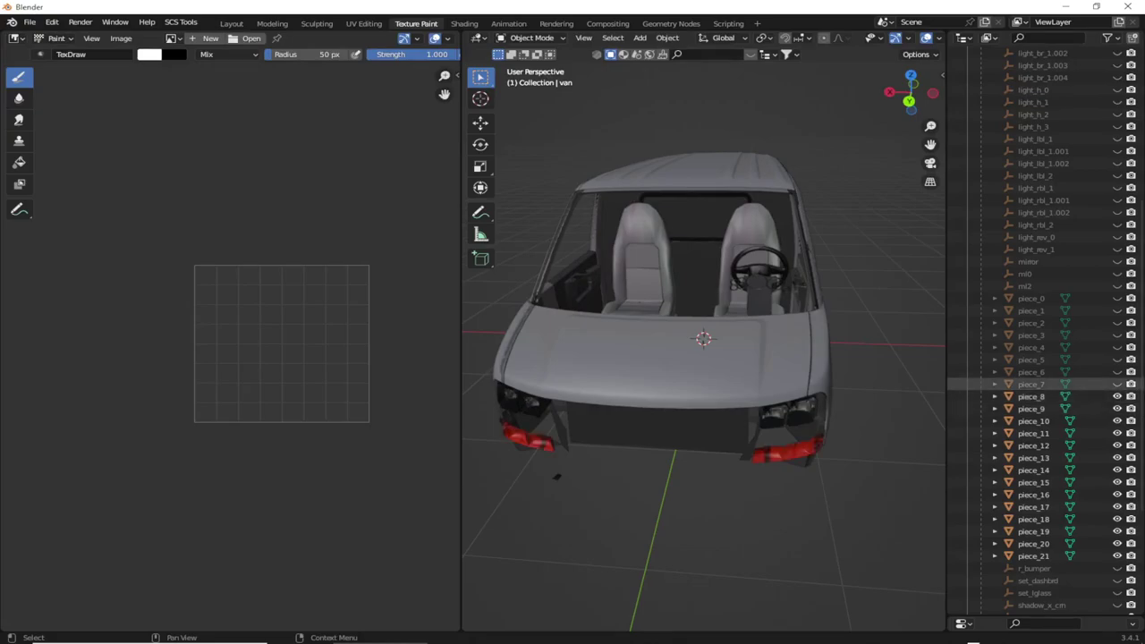
pyautogui.click(1117, 384)
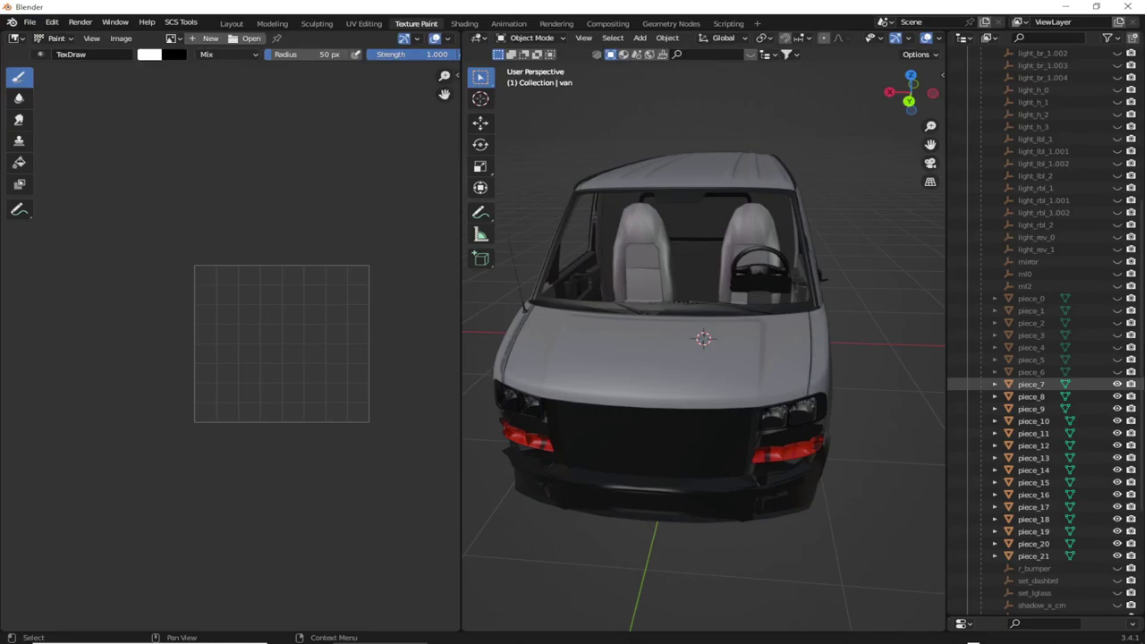
pyautogui.click(1117, 371)
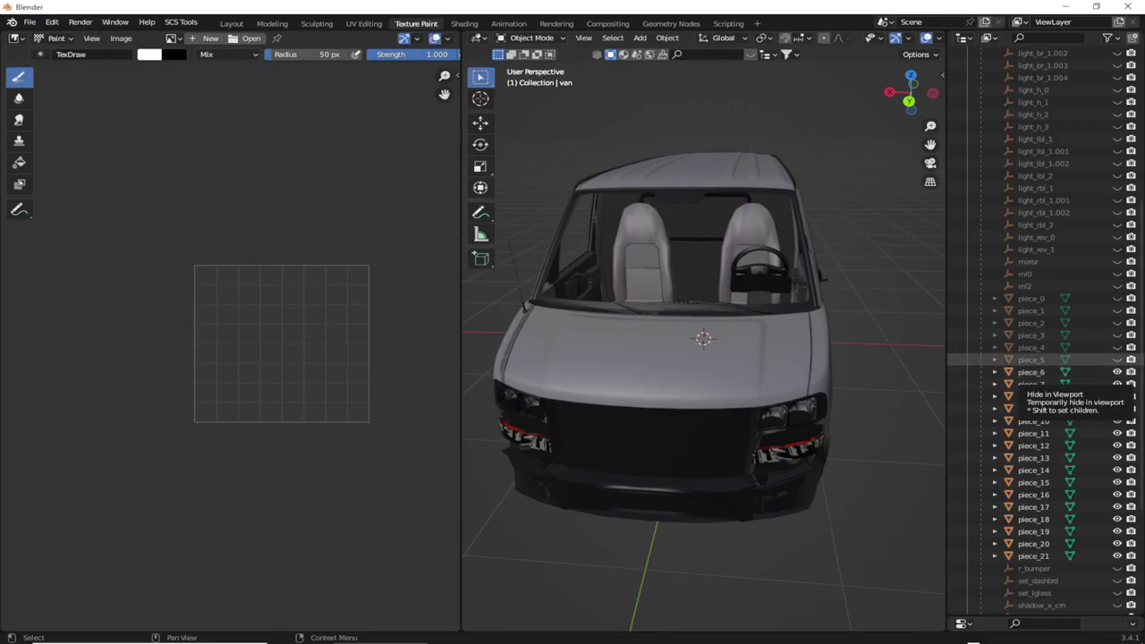
# Unhide piece_4 through piece_0 with windshield glass hidden, widen the 3D view, and open Shading.
pyautogui.moveTo(1117, 358); pyautogui.dragTo(1117, 420)
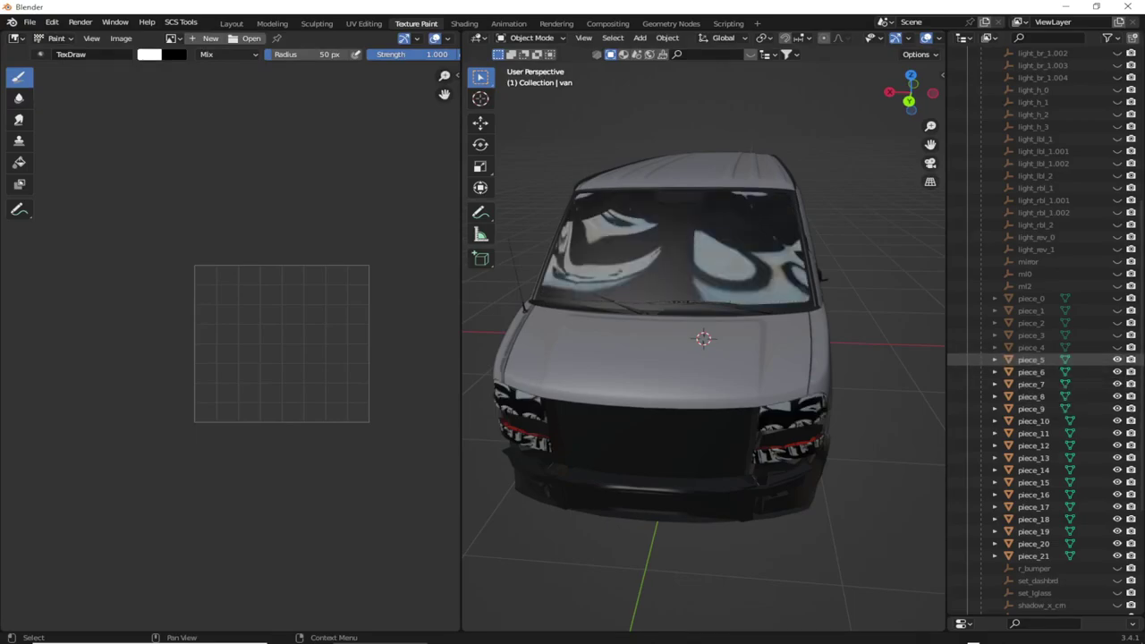
pyautogui.click(1117, 359)
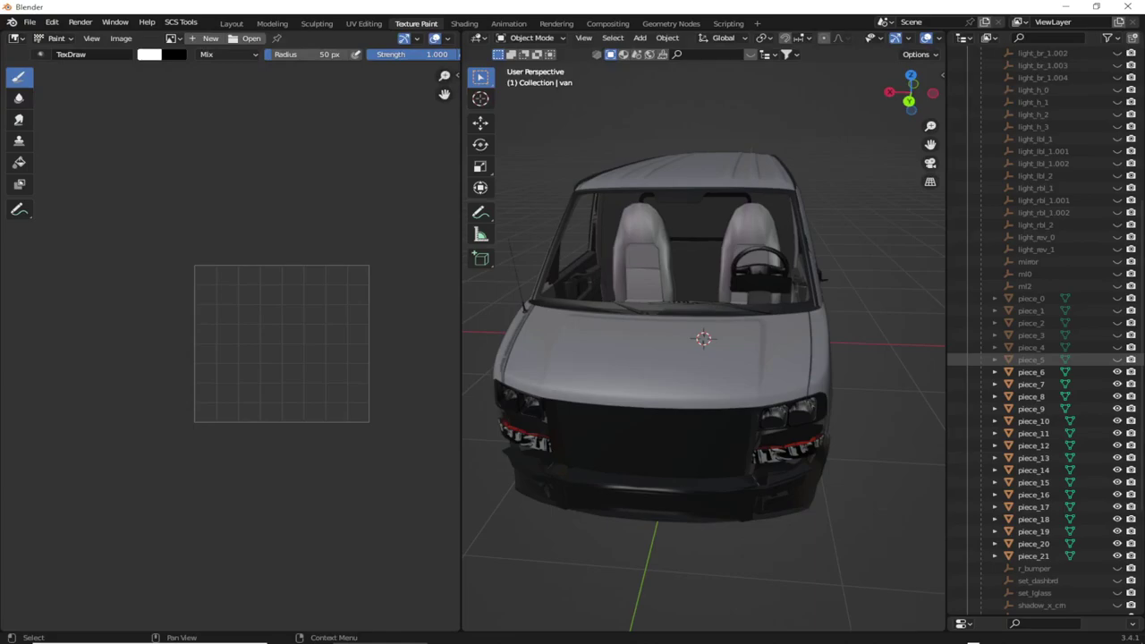
pyautogui.click(1118, 347)
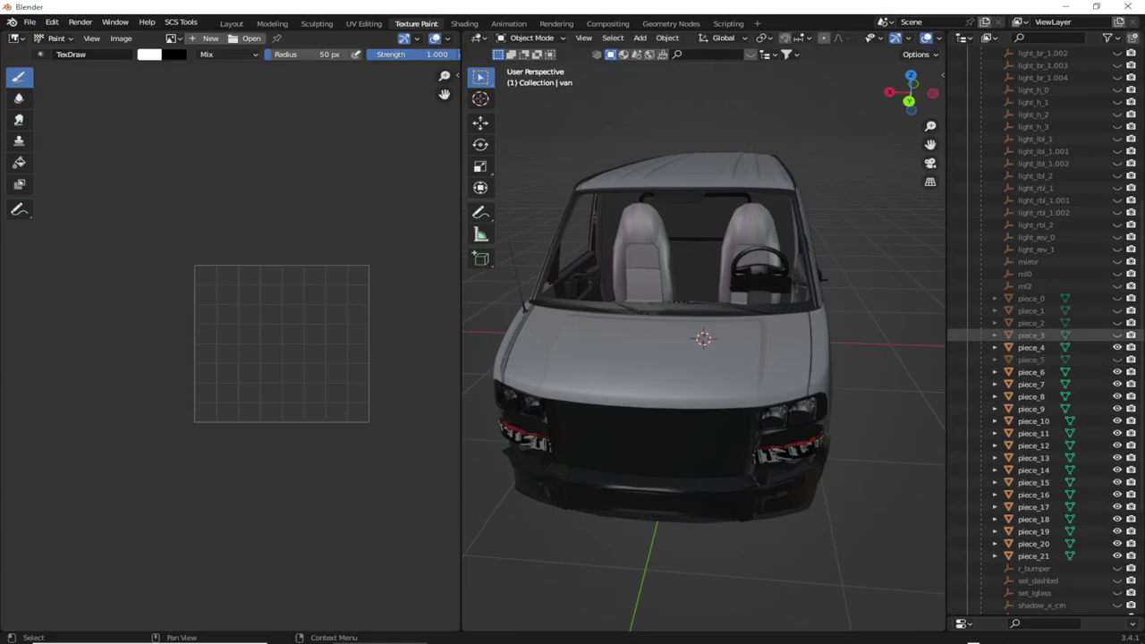
pyautogui.click(1117, 335)
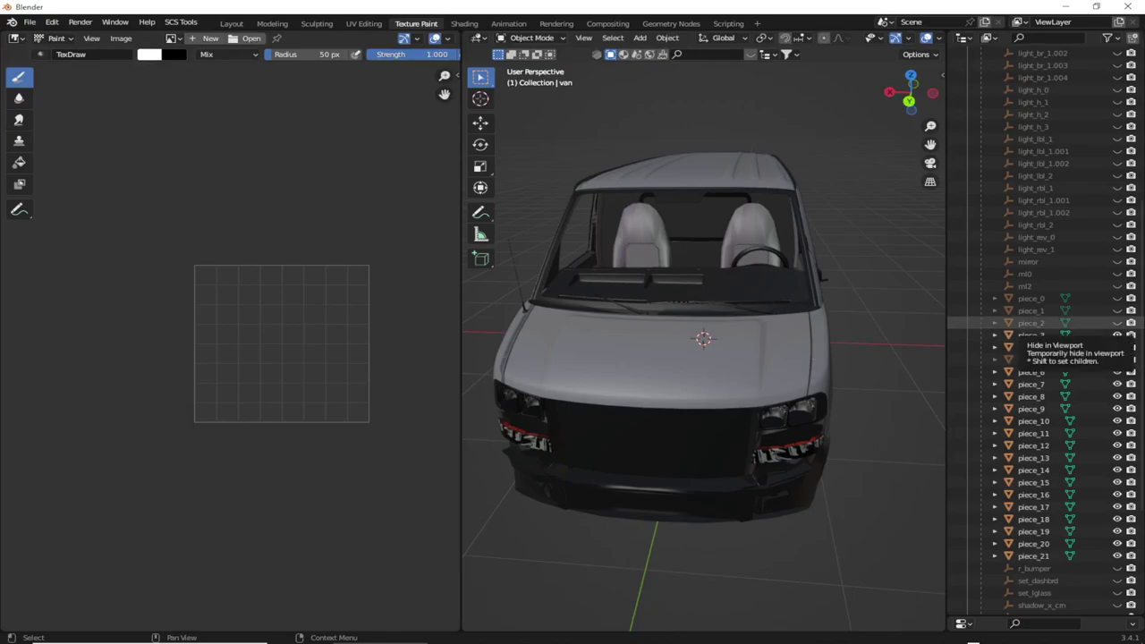
pyautogui.click(1117, 322)
pyautogui.click(1117, 311)
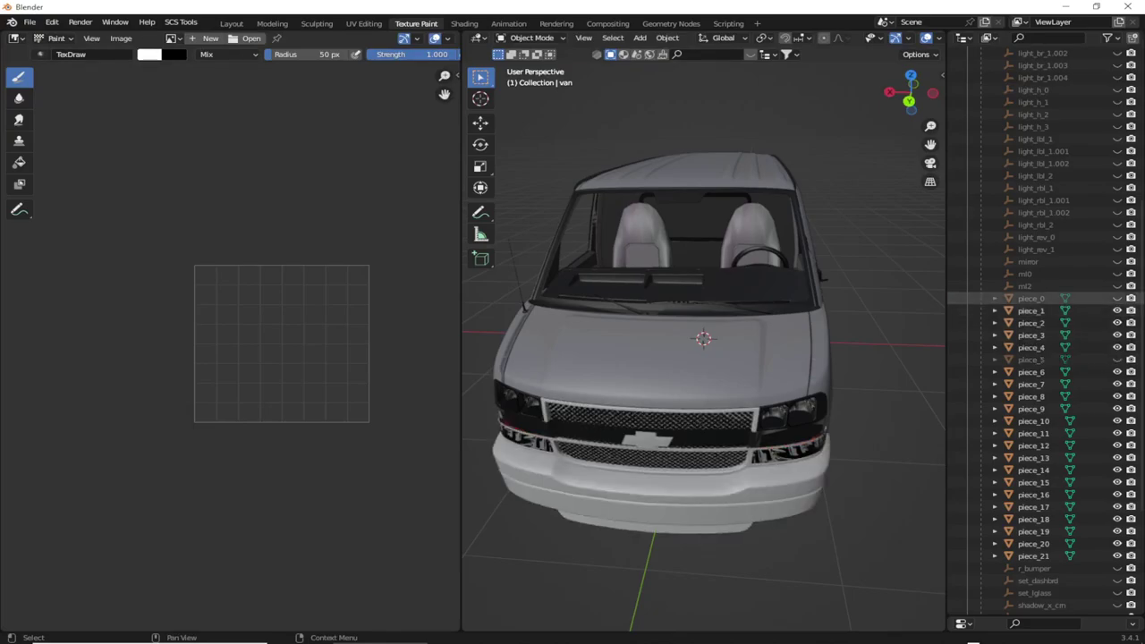
pyautogui.click(1118, 297)
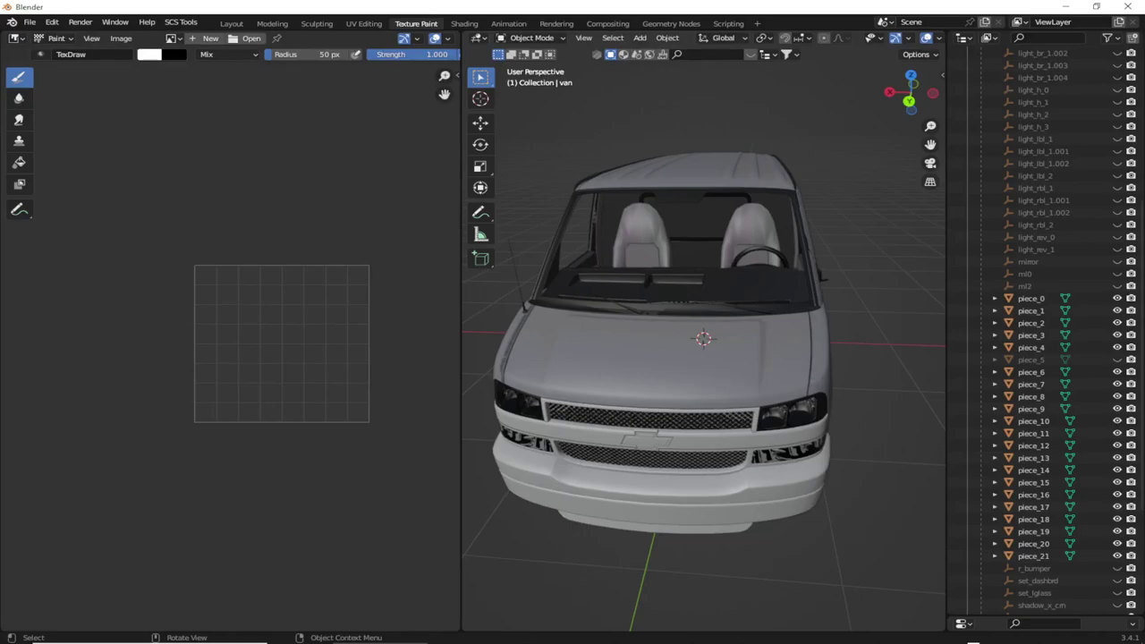
pyautogui.moveTo(460, 357); pyautogui.dragTo(145, 358)
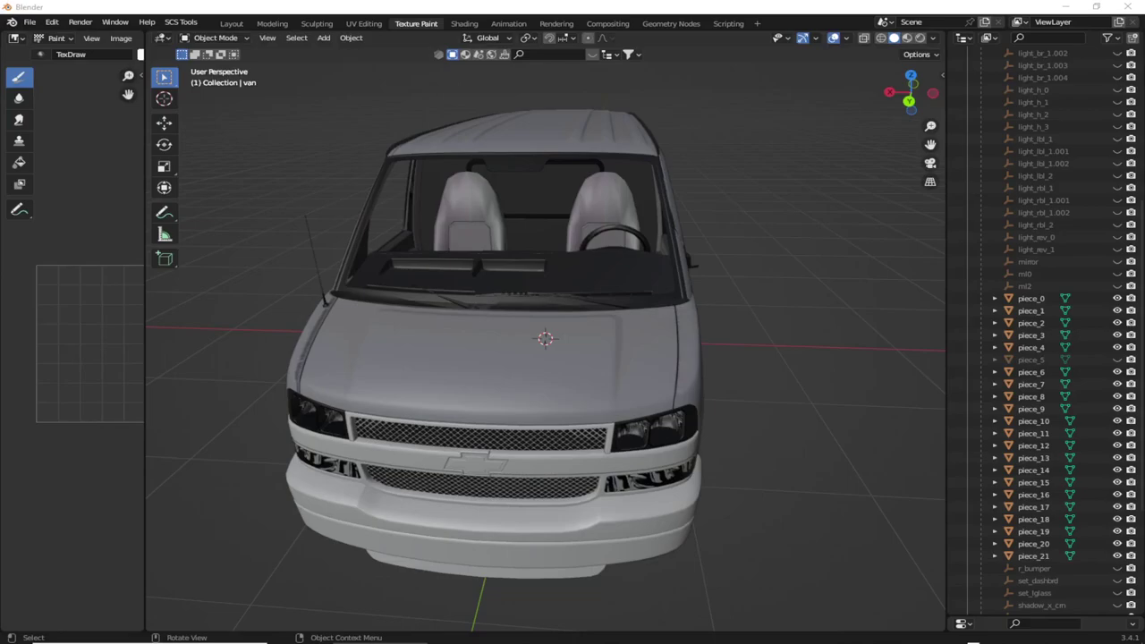
pyautogui.click(464, 23)
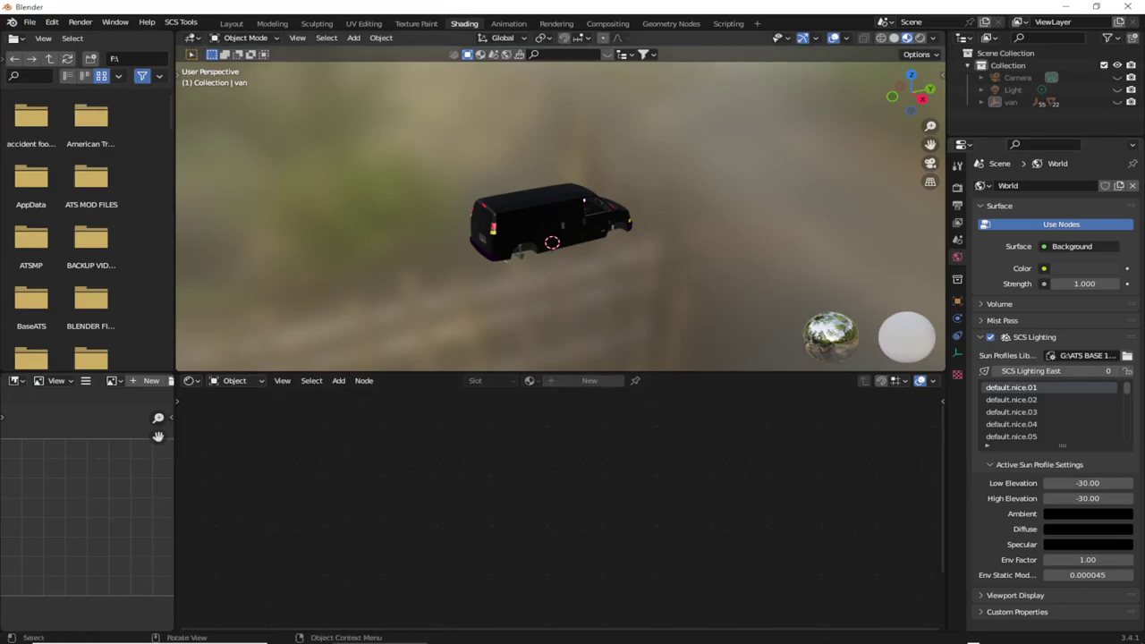
# Select the van's side body piece_9 and reset the active sun profile to its default.
pyautogui.scroll(5, 560, 215)
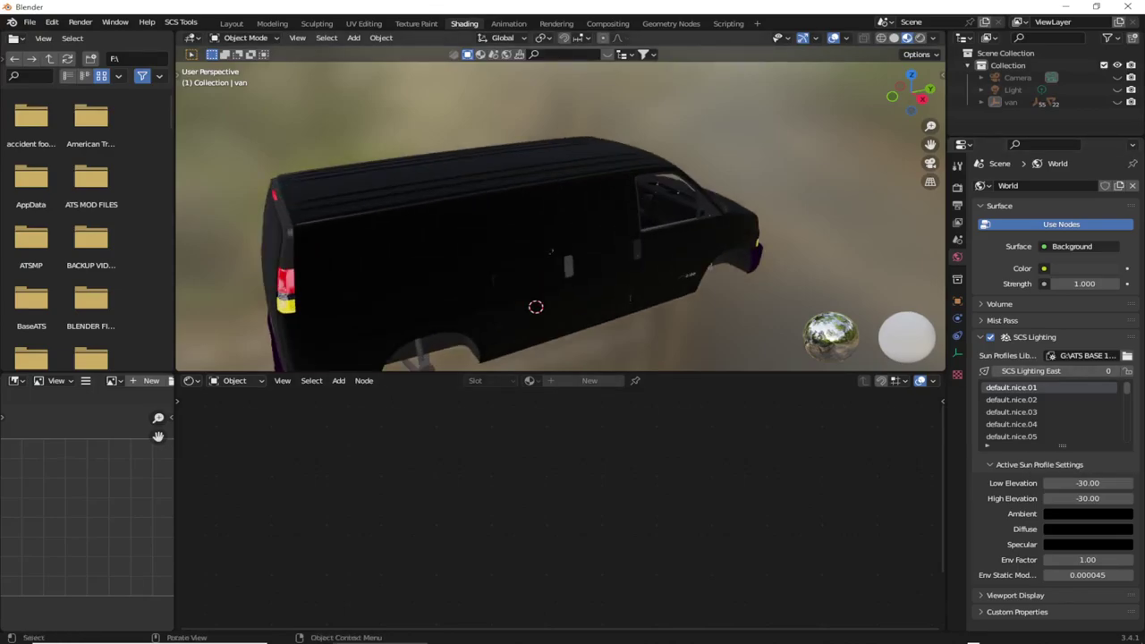
pyautogui.click(501, 269)
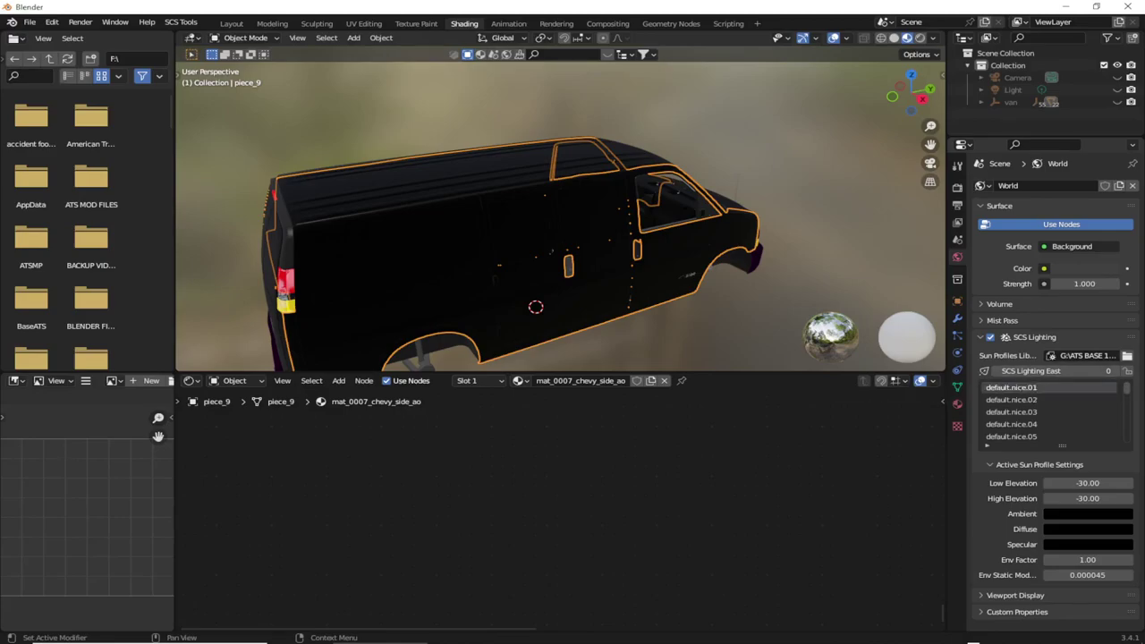
pyautogui.rightClick(1011, 389)
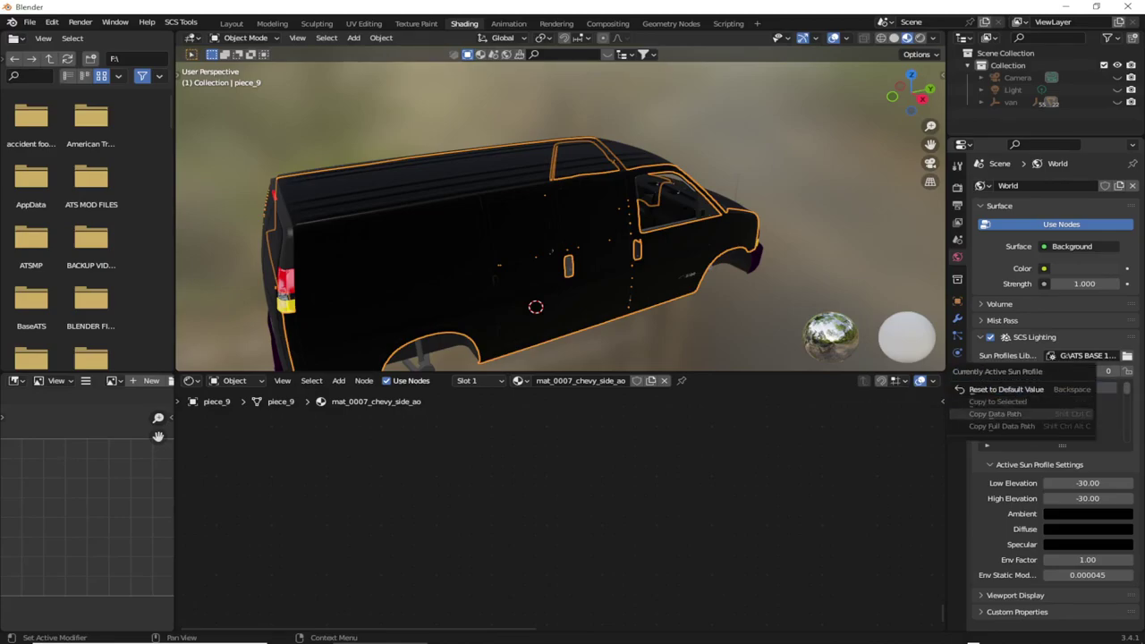
pyautogui.click(1003, 389)
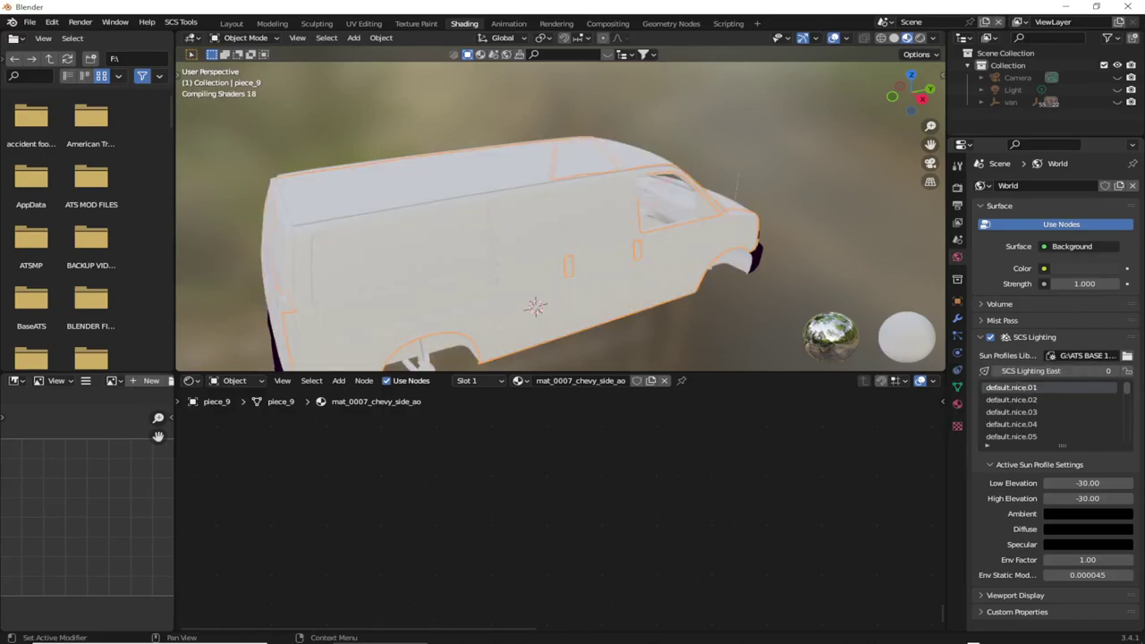
pyautogui.rightClick(1010, 388)
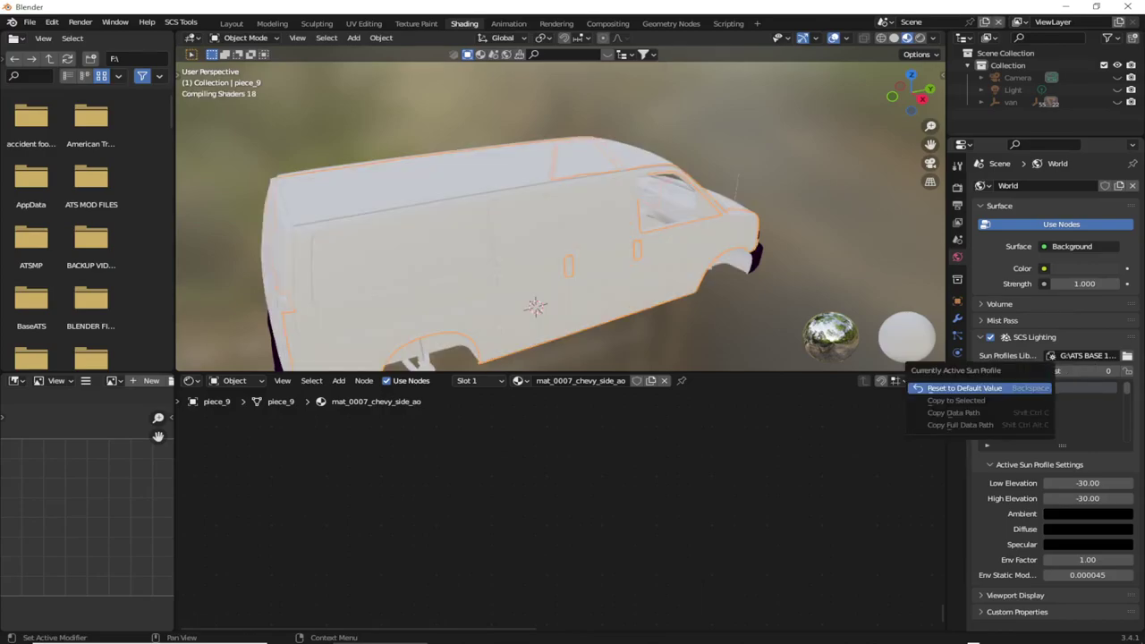
pyautogui.click(1006, 388)
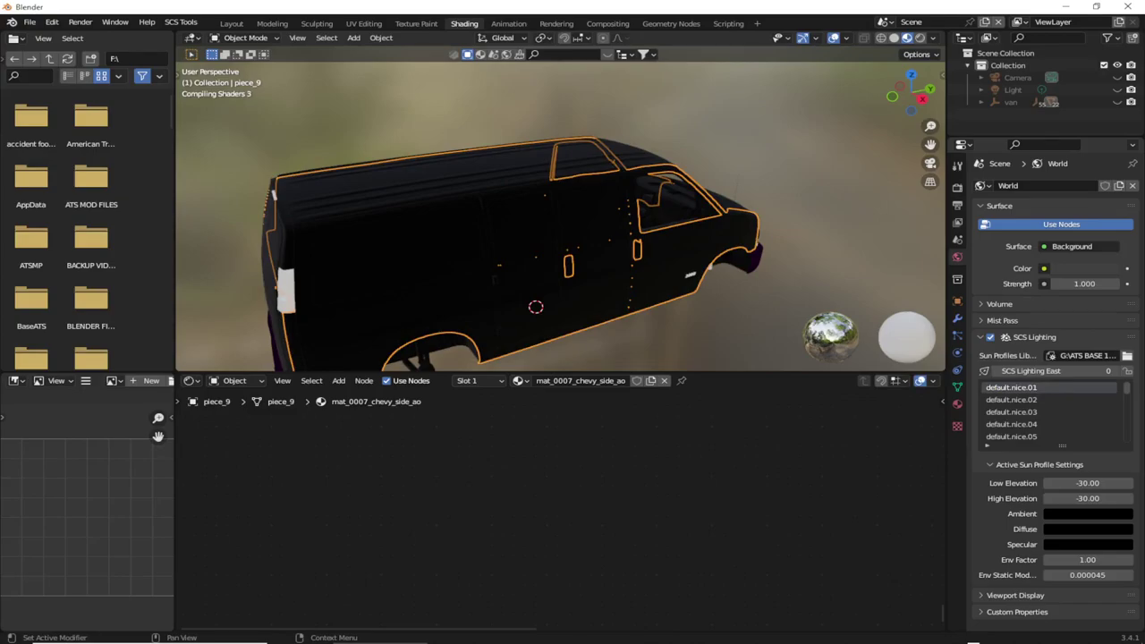
pyautogui.rightClick(1006, 388)
pyautogui.click(966, 389)
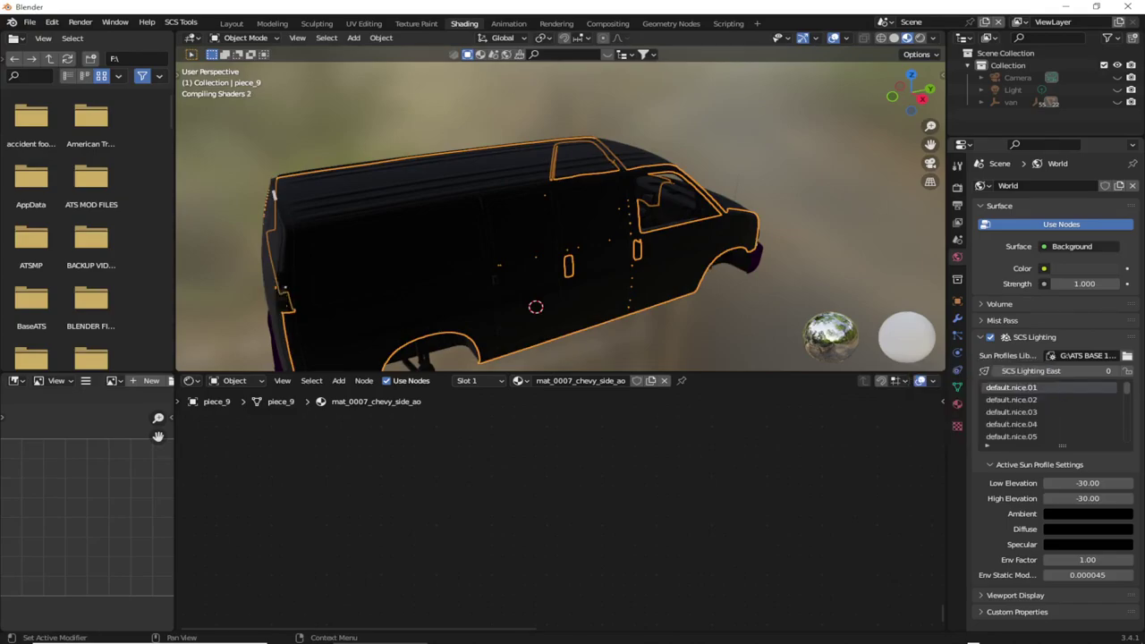
pyautogui.rightClick(966, 390)
pyautogui.rightClick(980, 388)
pyautogui.rightClick(980, 387)
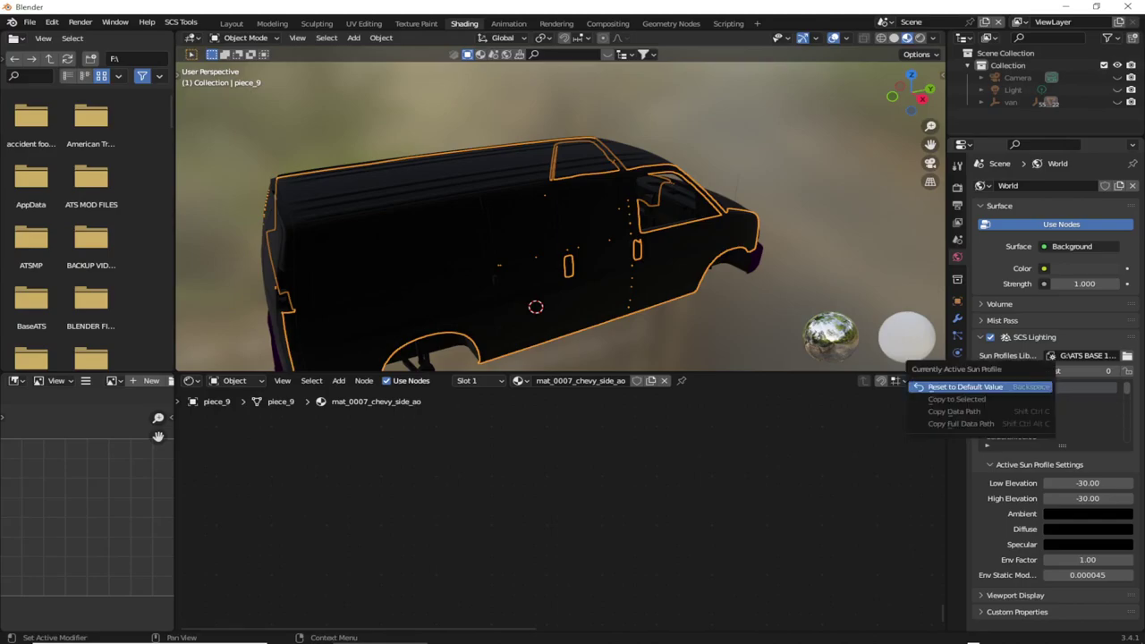
pyautogui.press('Escape')
# Collapse and switch off SCS Lighting, then show piece_9's material settings.
pyautogui.scroll(-3, 1051, 412)
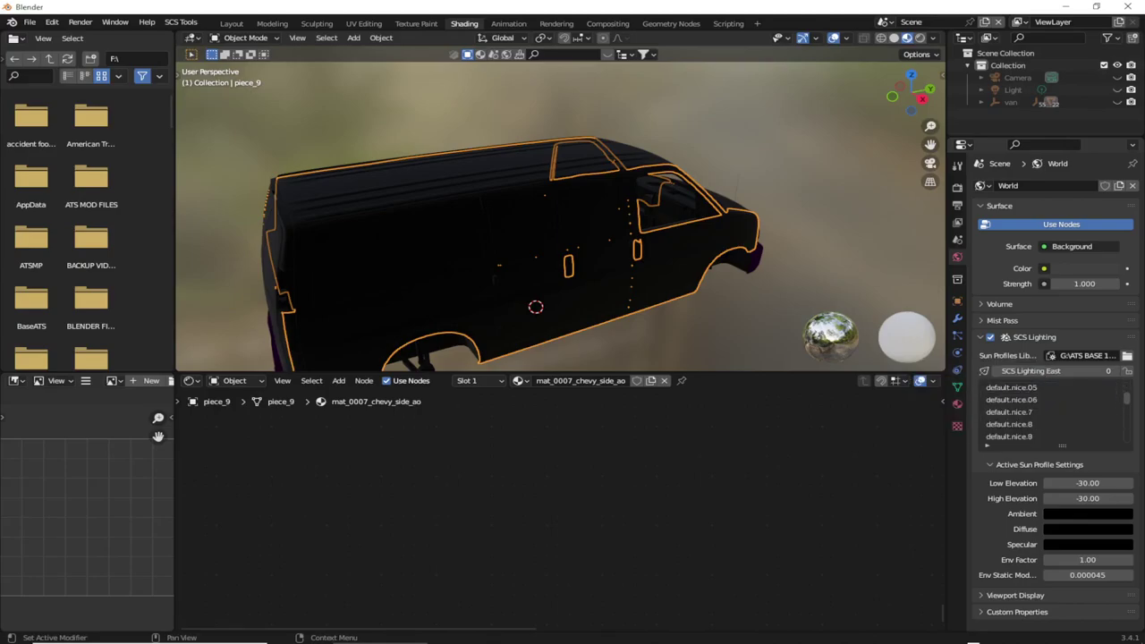
pyautogui.scroll(-12, 1051, 412)
pyautogui.click(981, 337)
pyautogui.click(991, 336)
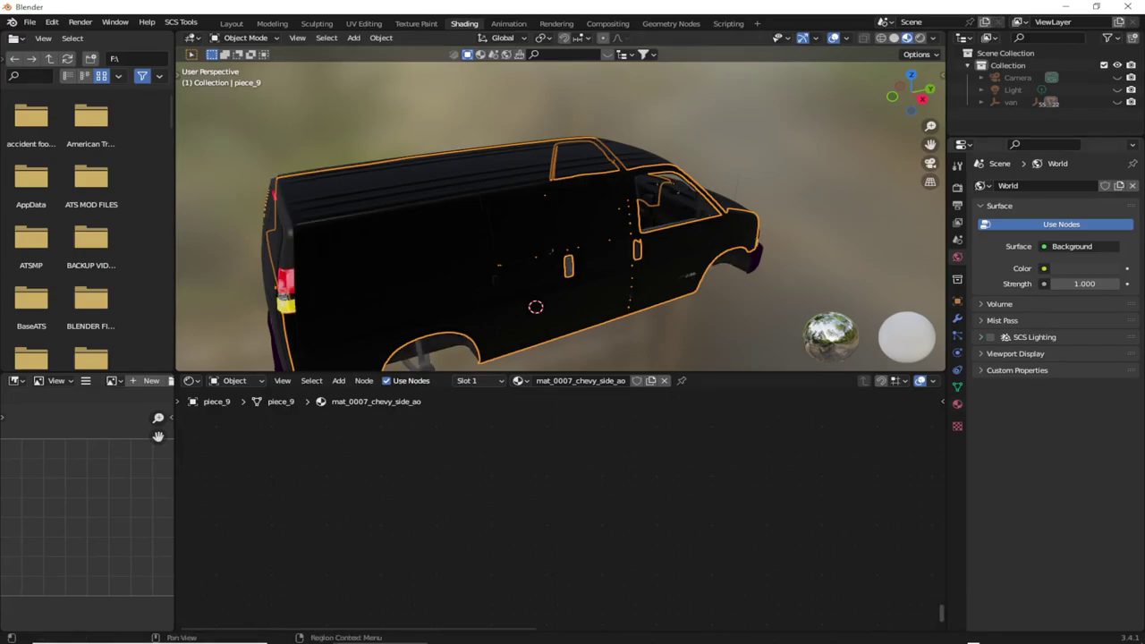
pyautogui.click(957, 404)
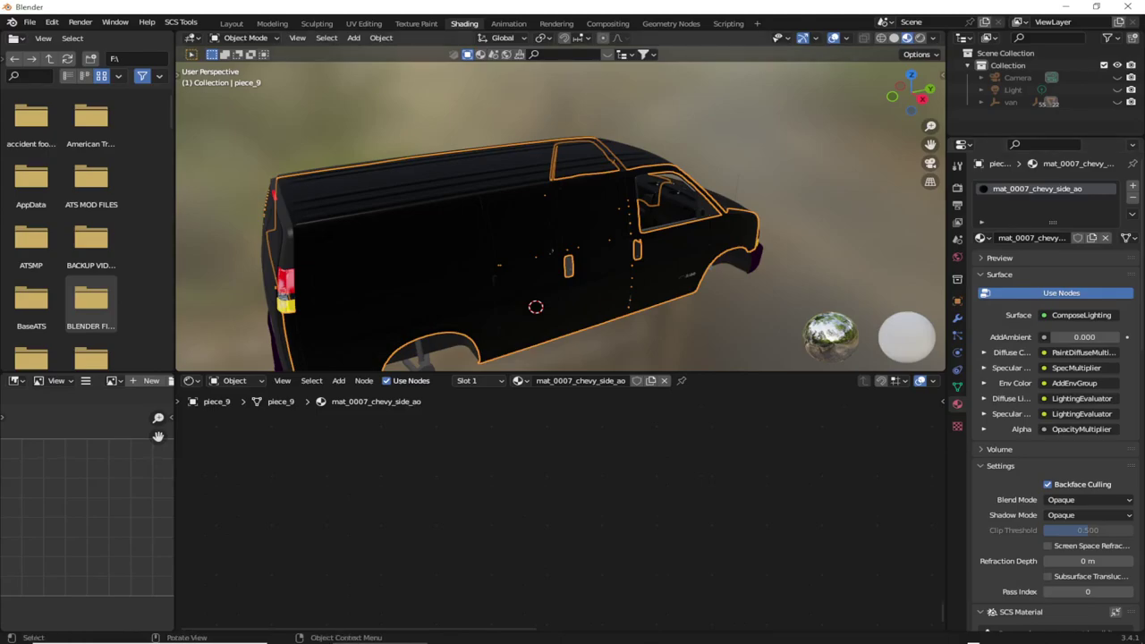
# Inspect materials by selecting piece_1, piece_9, piece_2, the light lenses, piece_0 and chrome trim piece_17.
pyautogui.keyDown('shift'); pyautogui.click(527, 251); pyautogui.keyUp('shift')
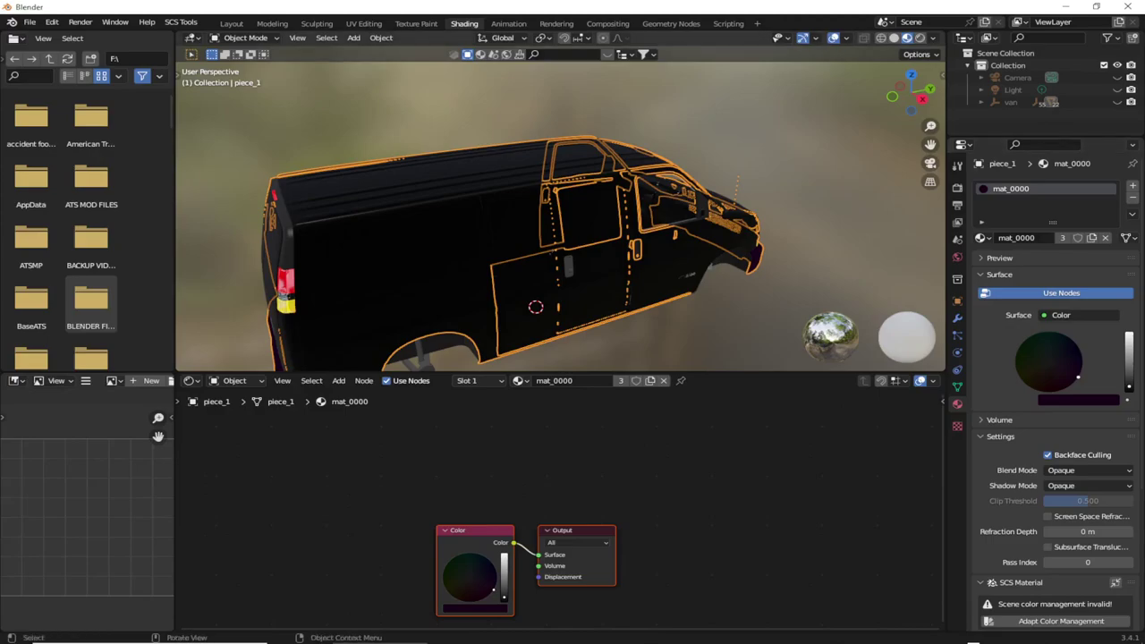
pyautogui.click(483, 269)
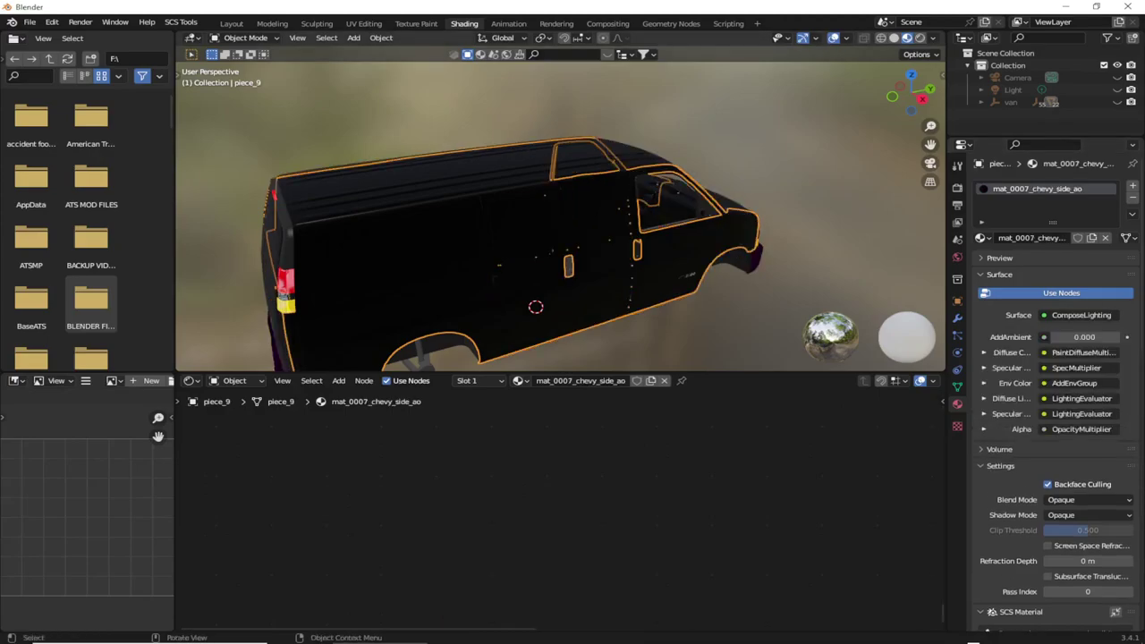
pyautogui.click(447, 309)
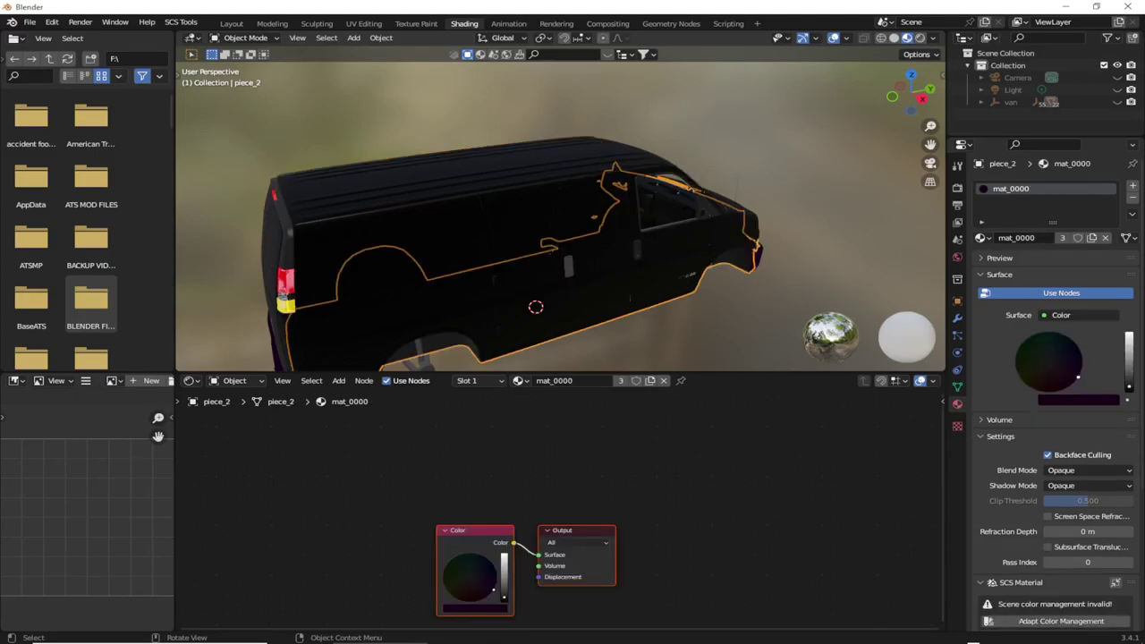
pyautogui.click(528, 268)
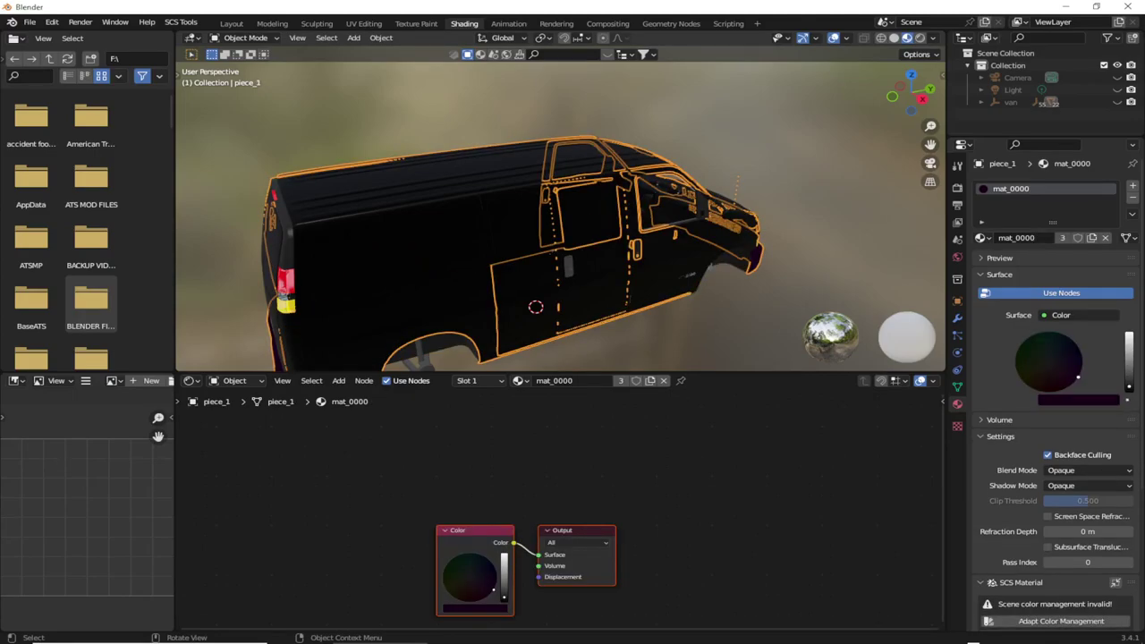
pyautogui.click(273, 202)
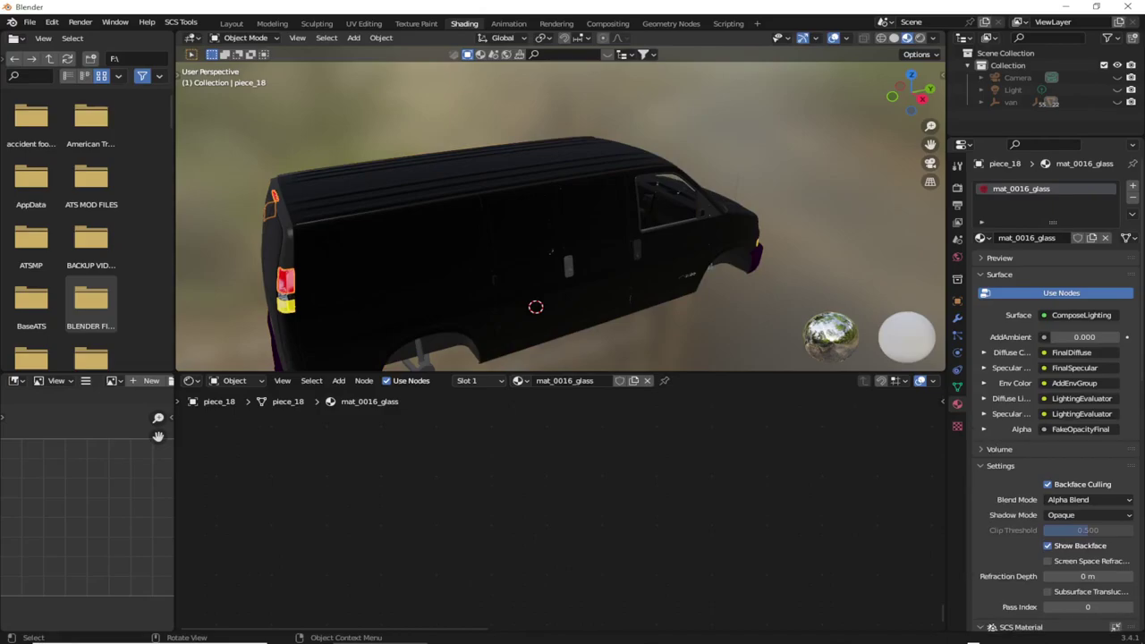
pyautogui.click(402, 224)
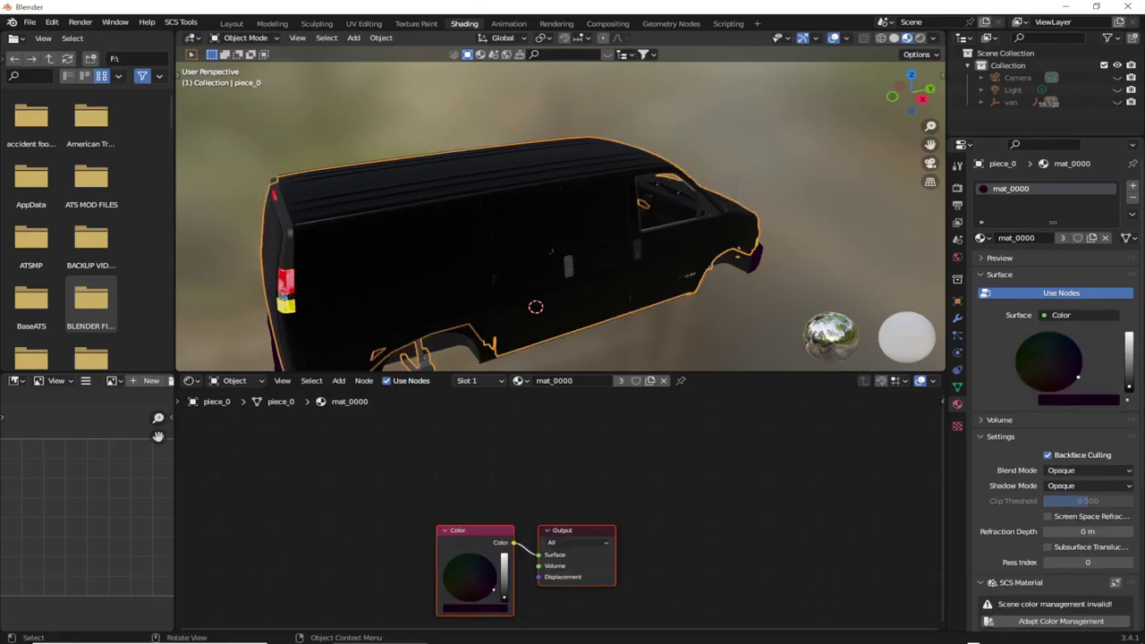
pyautogui.click(537, 297)
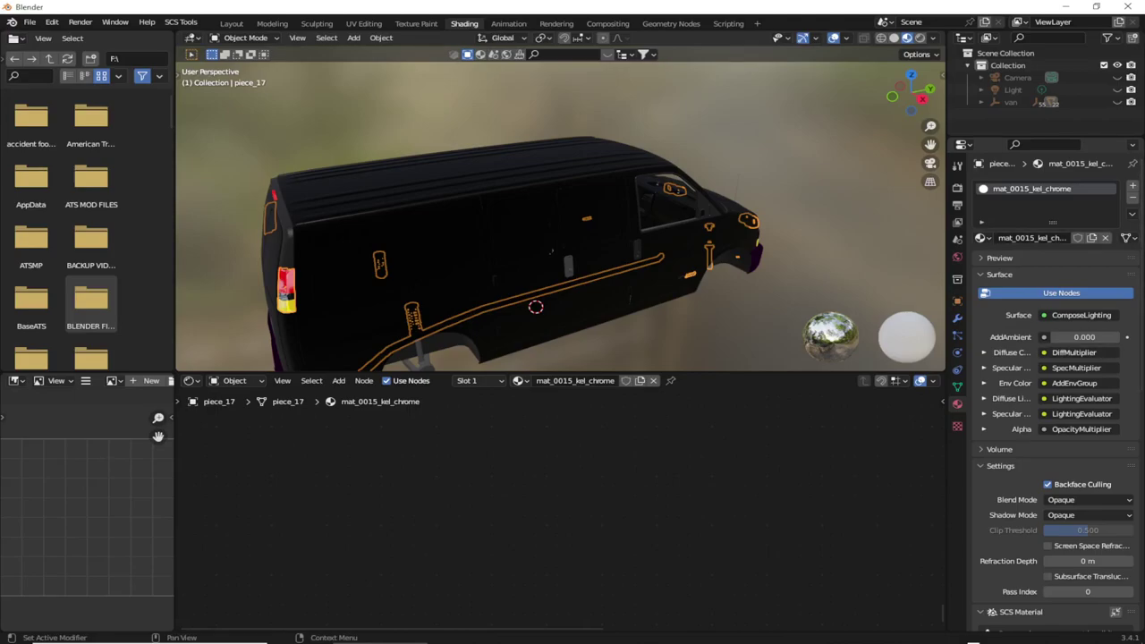
# Deselect all, make the 3D view taller, and select piece_13 to show mat_0011_plastik2.
pyautogui.hotkey('alt', 'a')
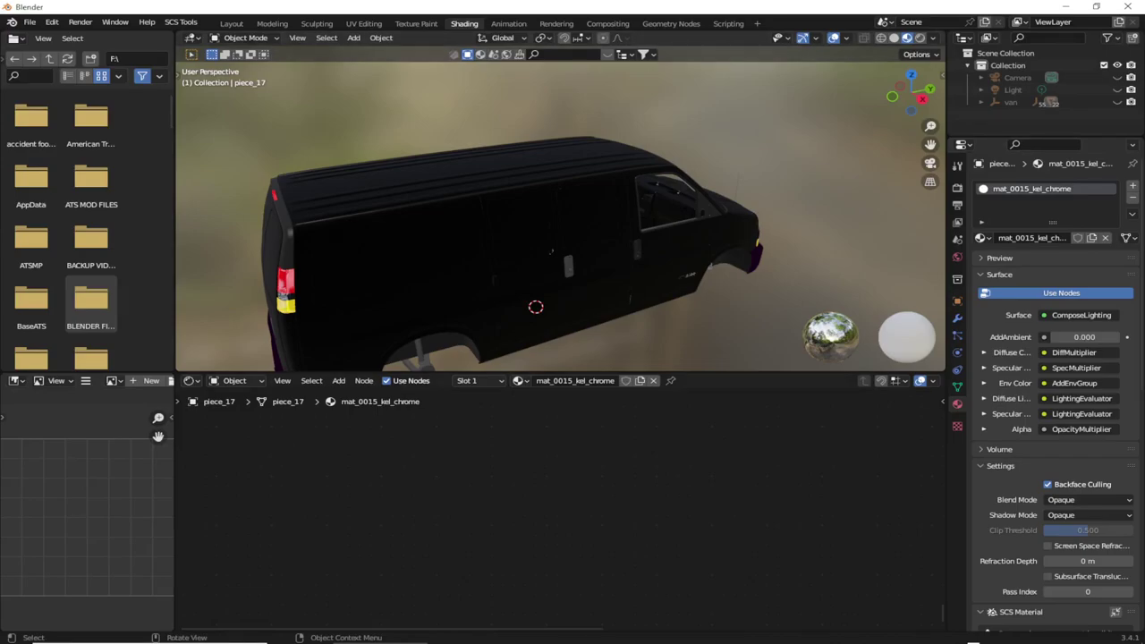
pyautogui.moveTo(358, 372); pyautogui.dragTo(359, 449)
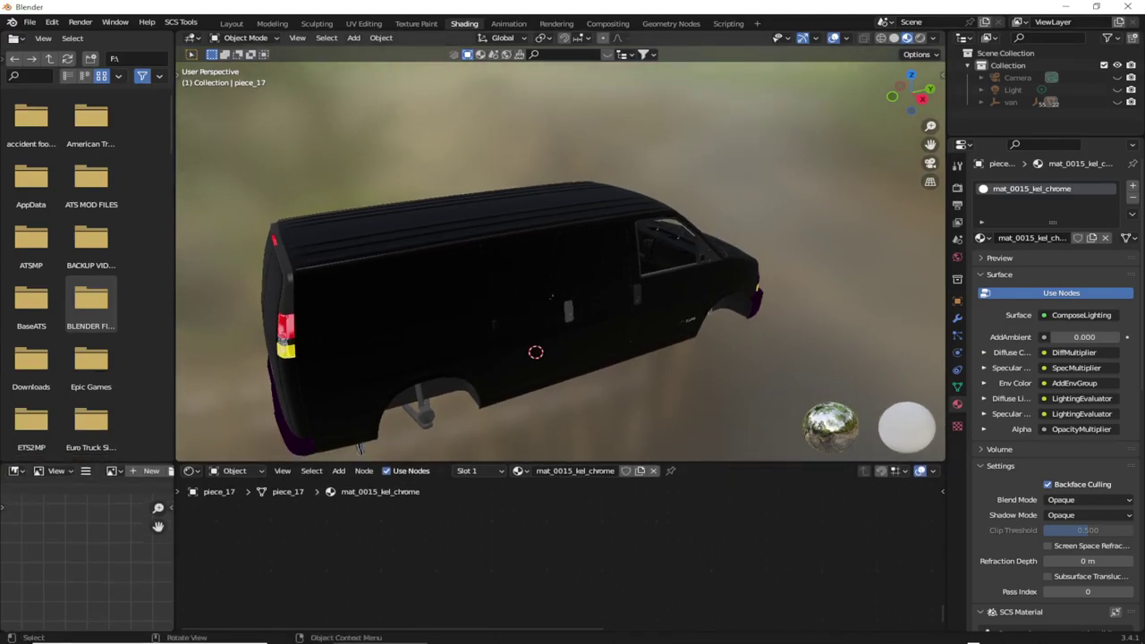
pyautogui.click(359, 448)
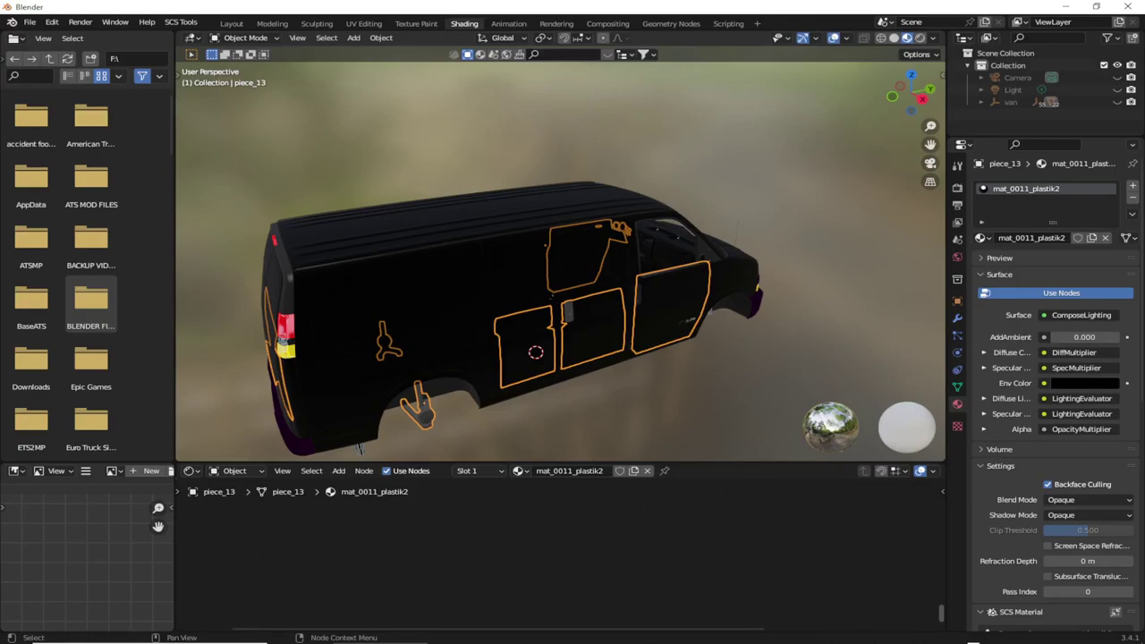
# Fit mat_0011_plastik2's node tree, collapse Surface and SCS Material panels, and enlarge the node editor.
pyautogui.press('Home')
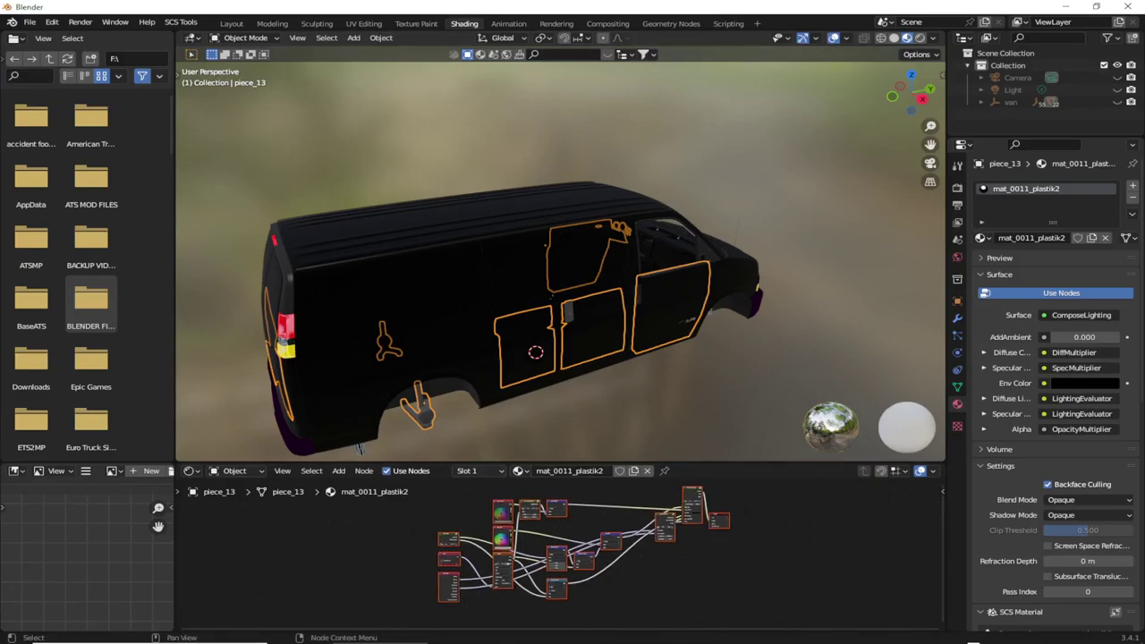
pyautogui.scroll(3, 560, 554)
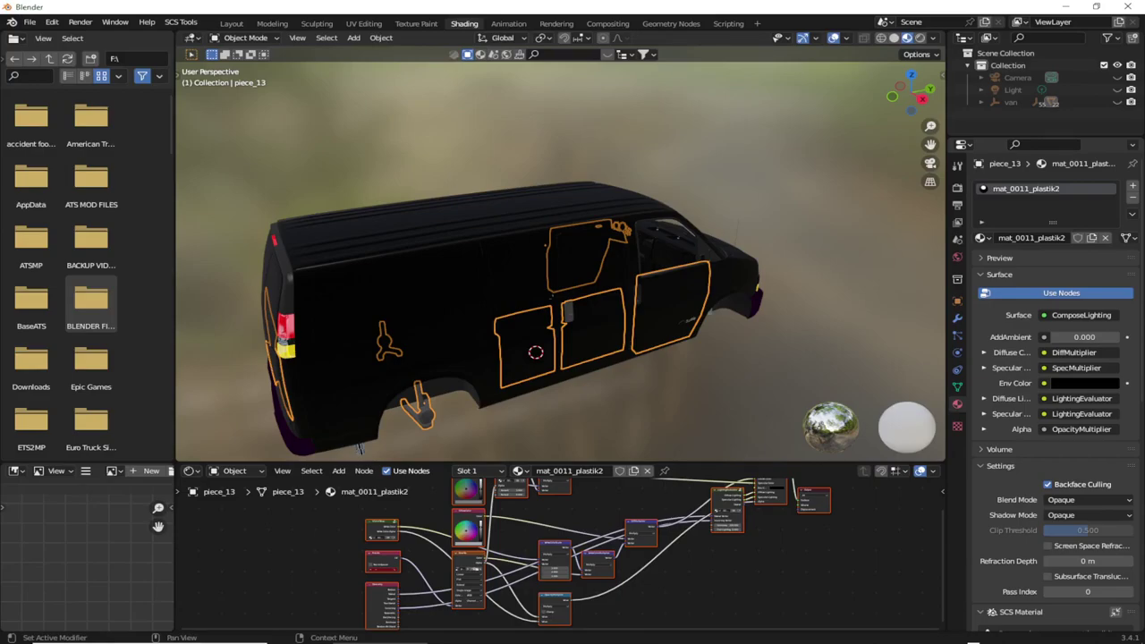
pyautogui.click(999, 274)
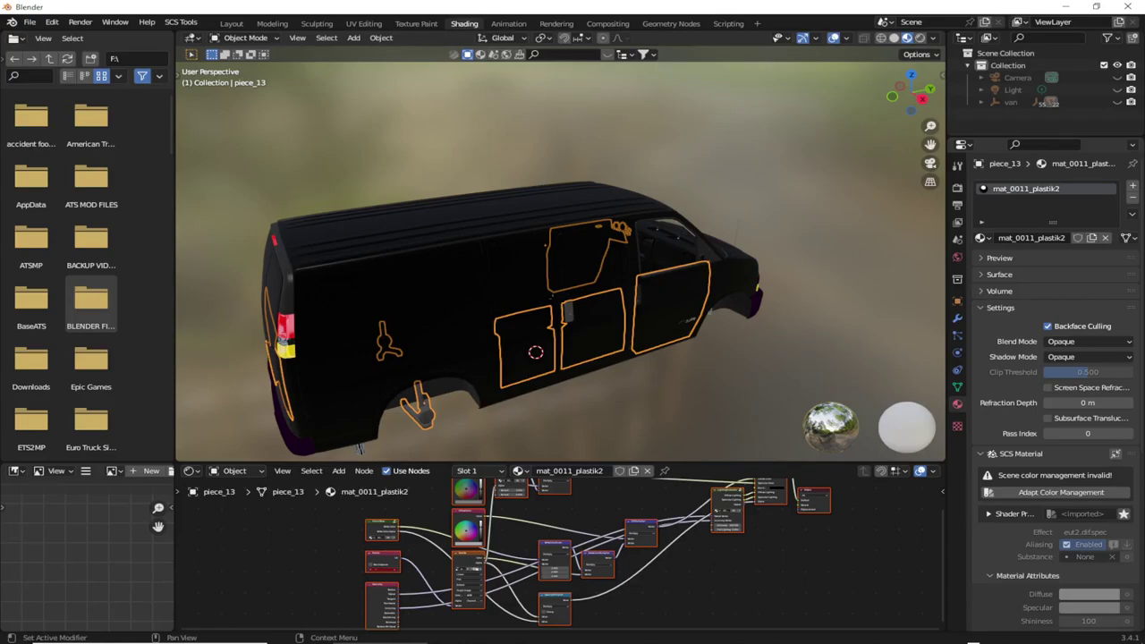
pyautogui.click(1021, 453)
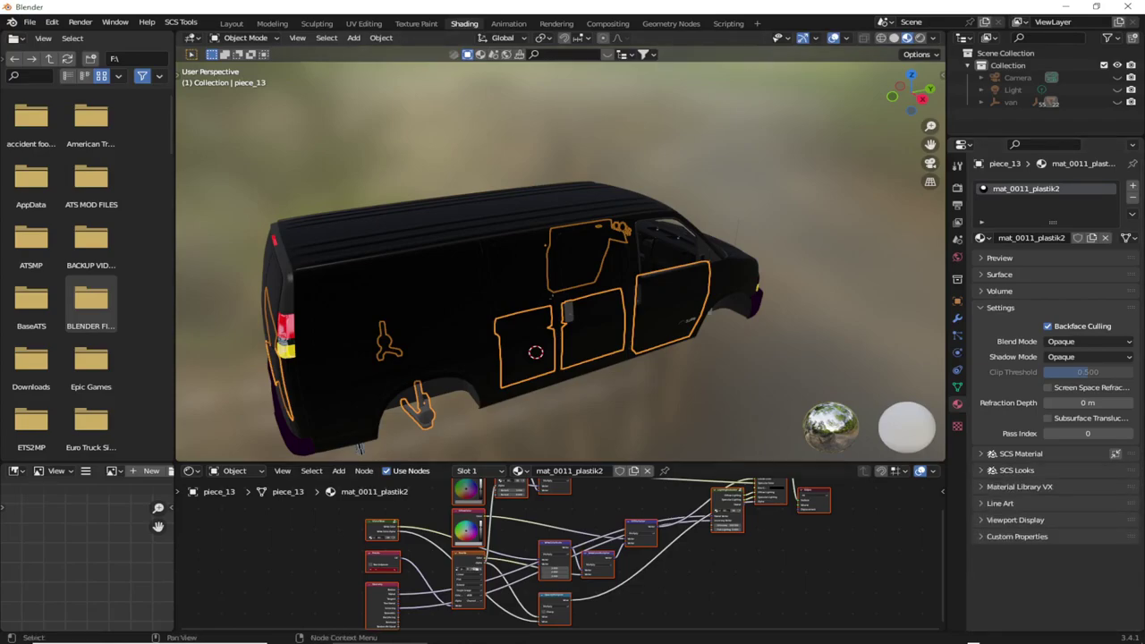
pyautogui.scroll(3, 555, 557)
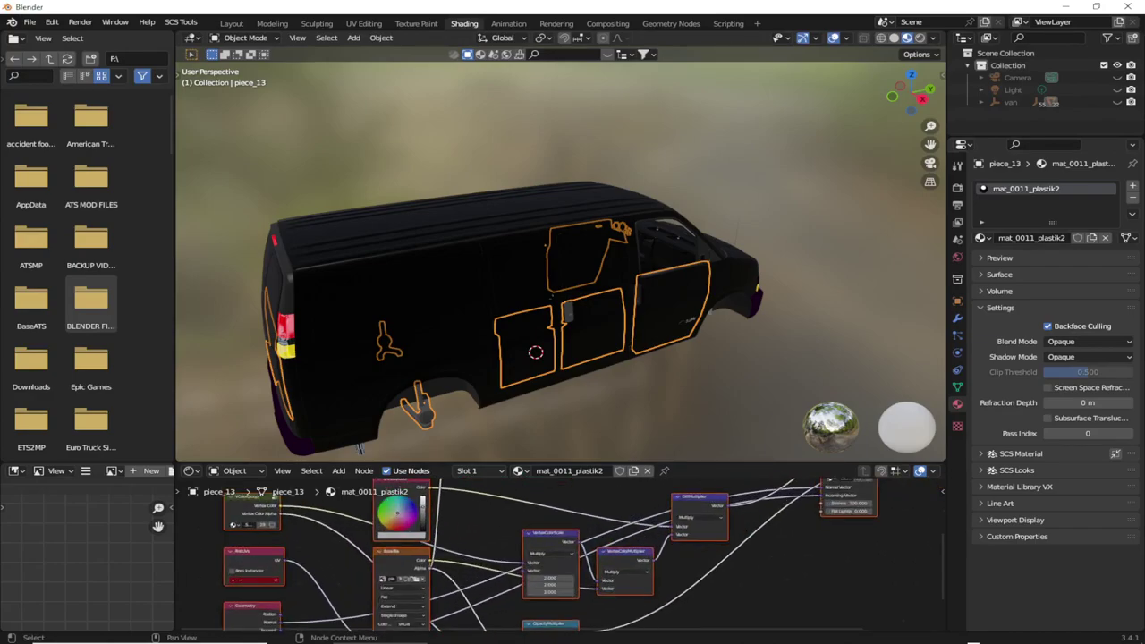
pyautogui.moveTo(358, 464); pyautogui.dragTo(359, 132)
pyautogui.scroll(2, 559, 394)
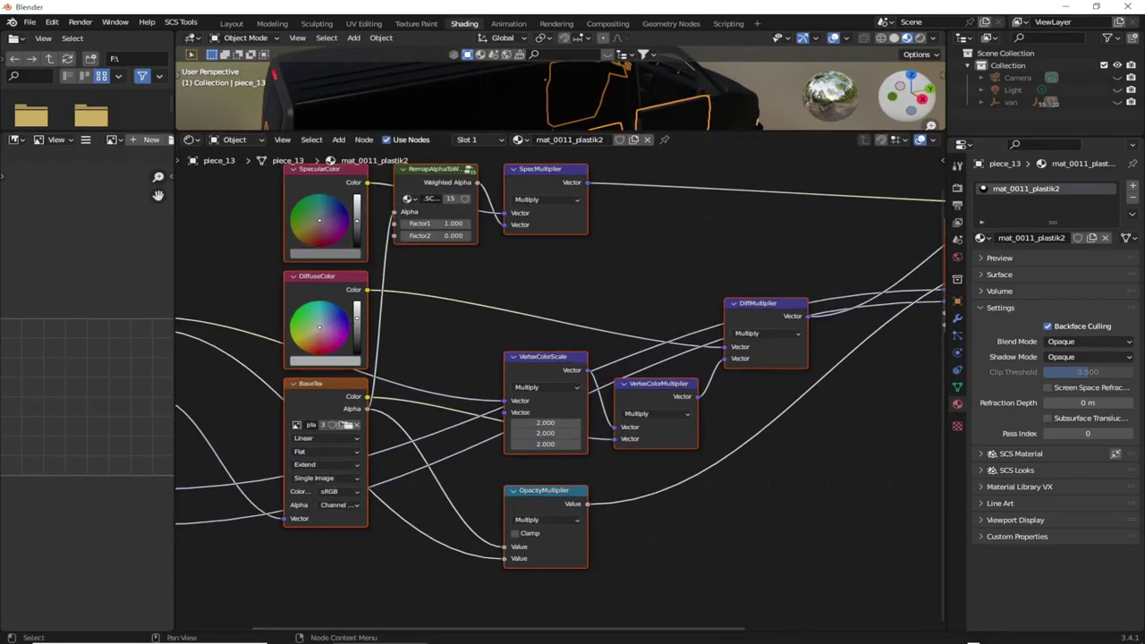
# Zoom the node editor to view the VColorGroup, FirstUVs and Geometry inputs feeding the LightingEvaluator.
pyautogui.moveTo(573, 642)
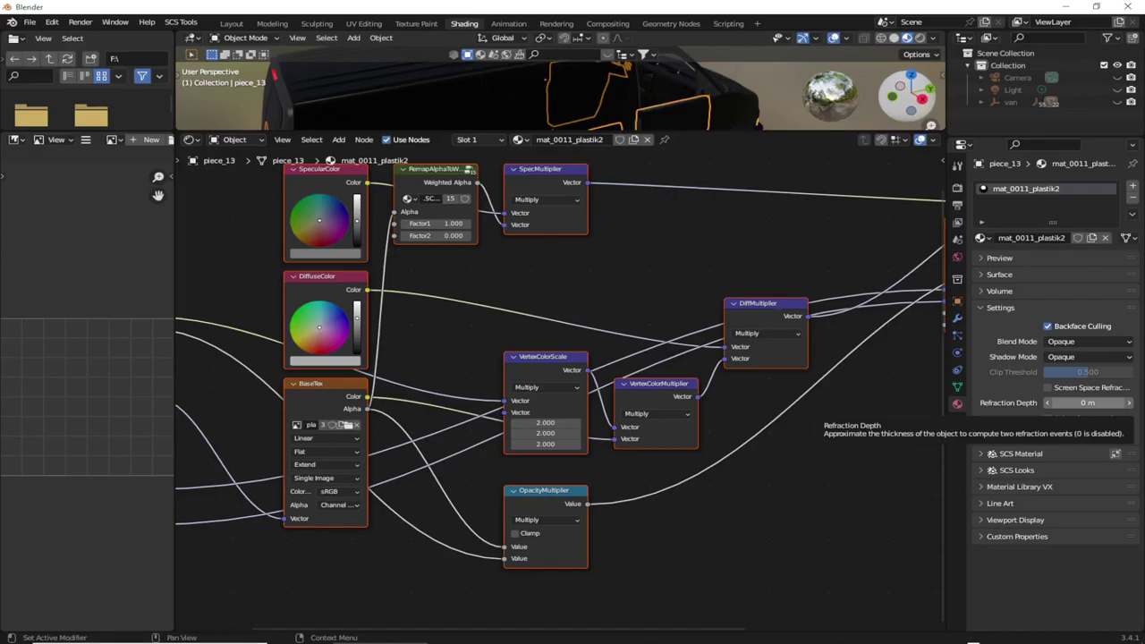
pyautogui.scroll(2, 564, 384)
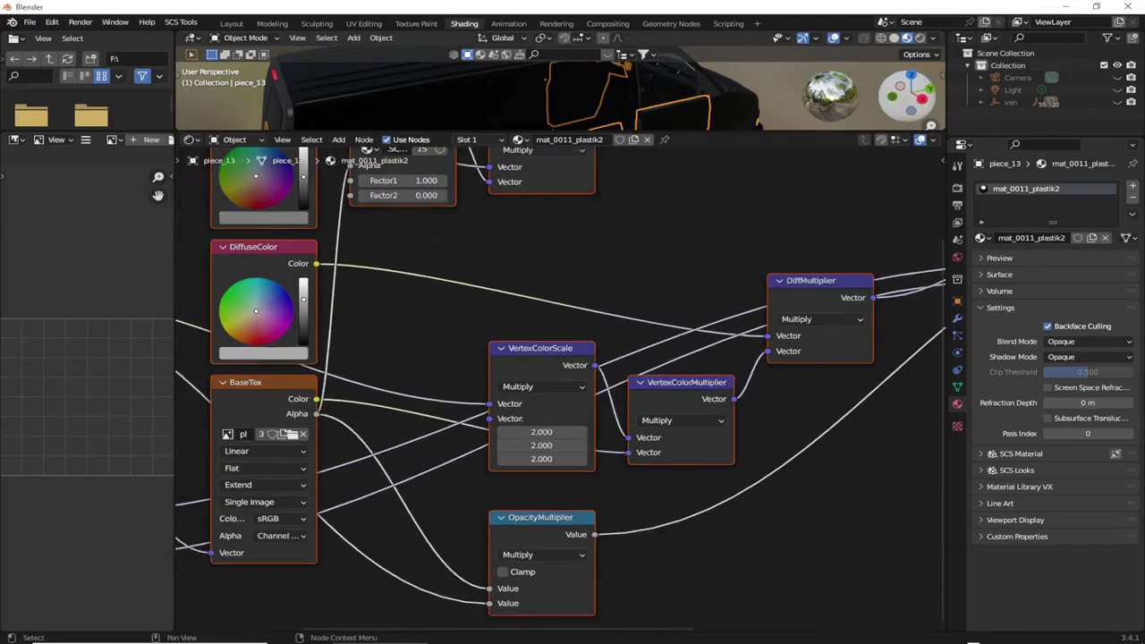
pyautogui.scroll(-3, 560, 388)
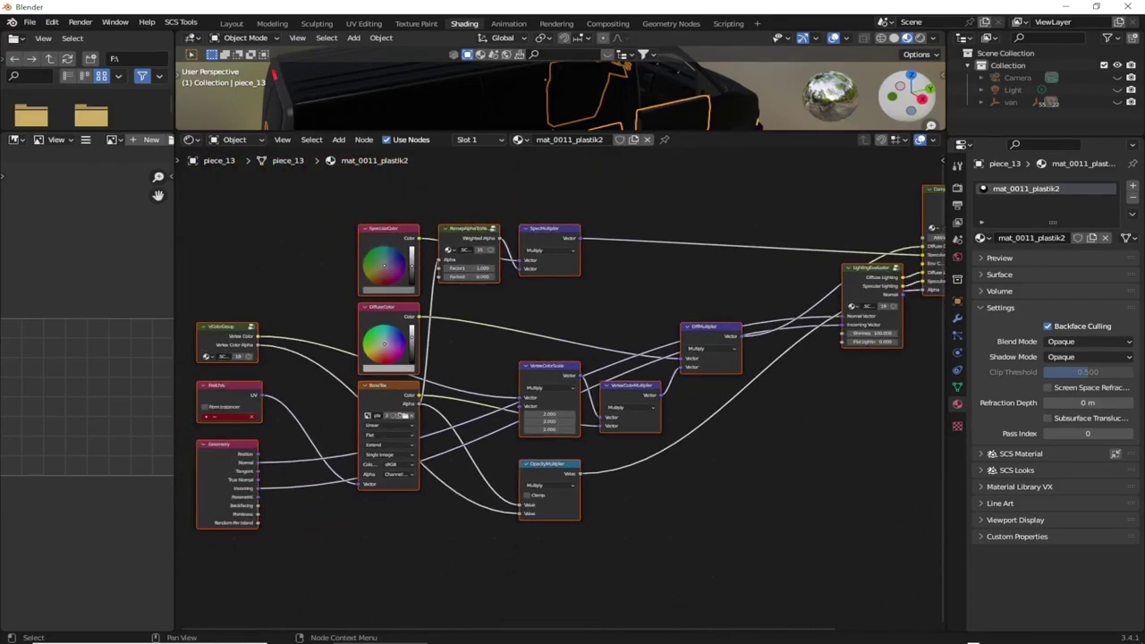
pyautogui.scroll(1, 560, 388)
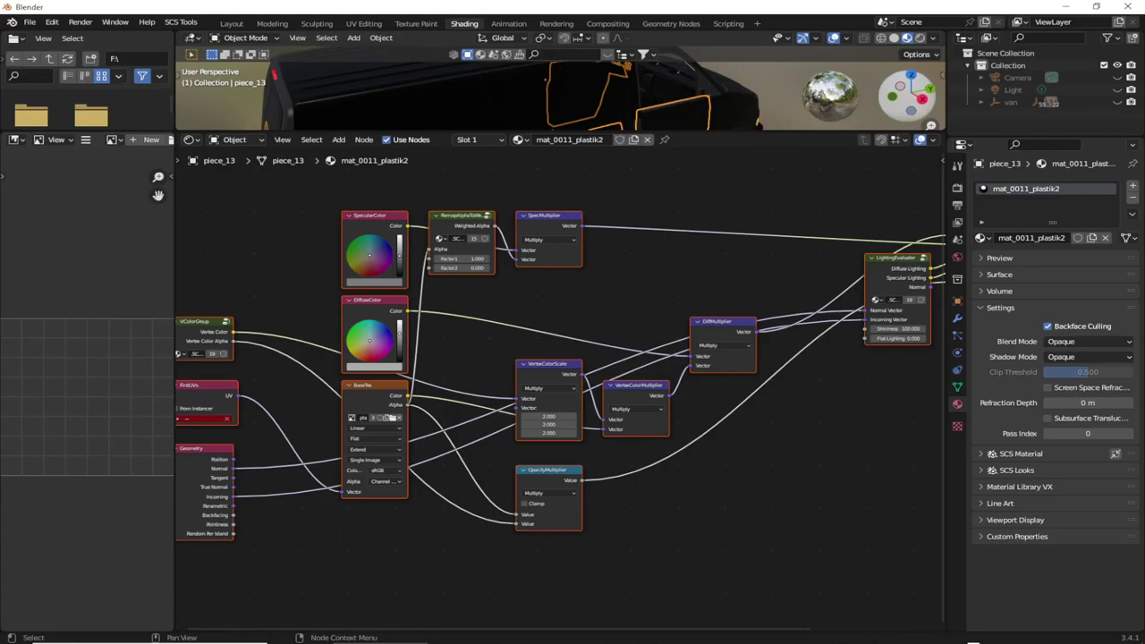
# Browse the node Add menu and close it without adding any node.
pyautogui.click(338, 139)
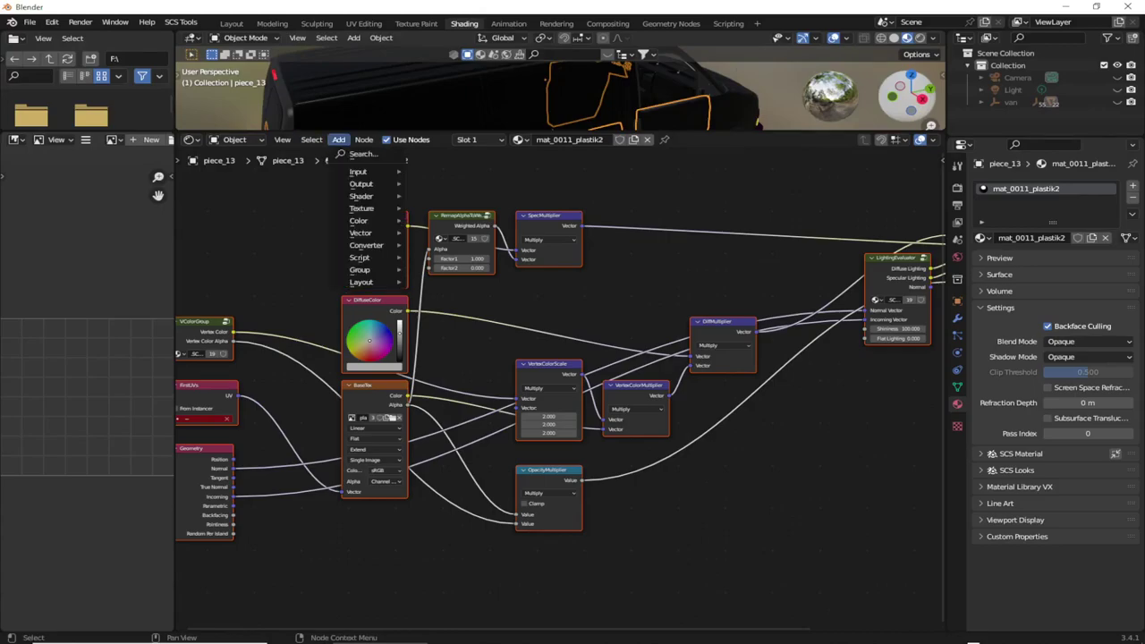
pyautogui.moveTo(360, 170)
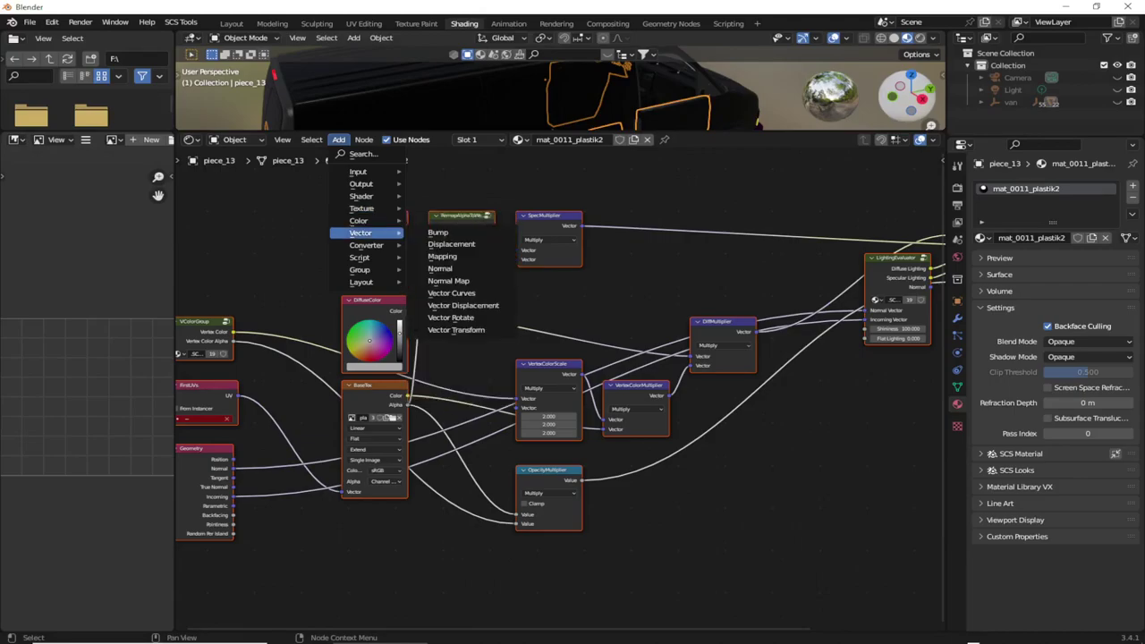
pyautogui.press('Escape')
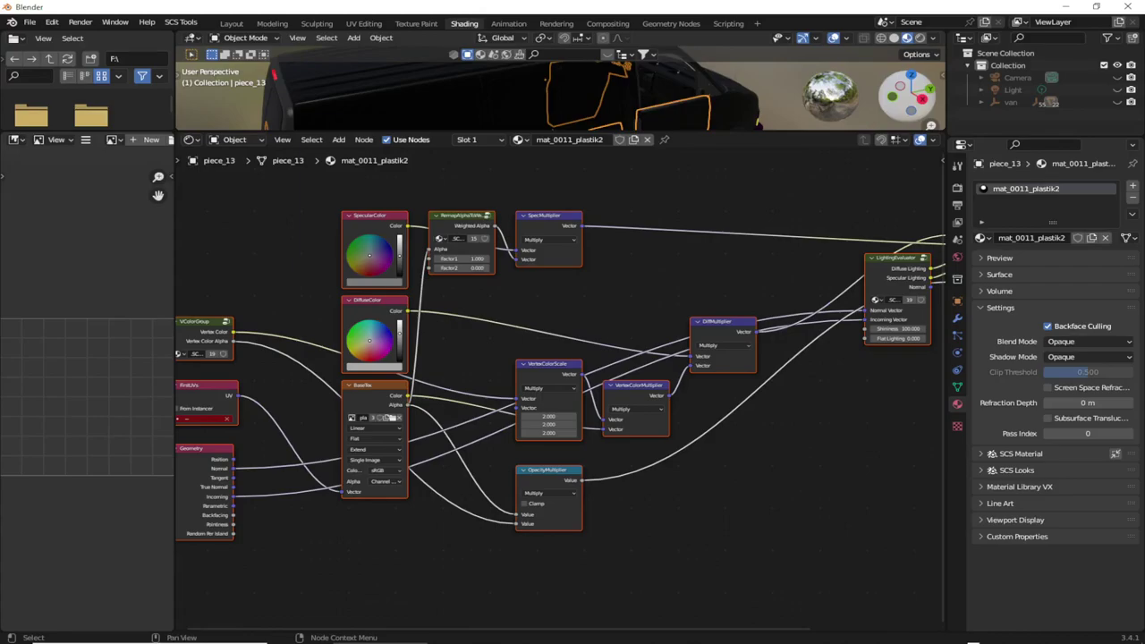
# Fit the node tree in view, make the 3D view tall again, and deselect all van parts.
pyautogui.press('Home')
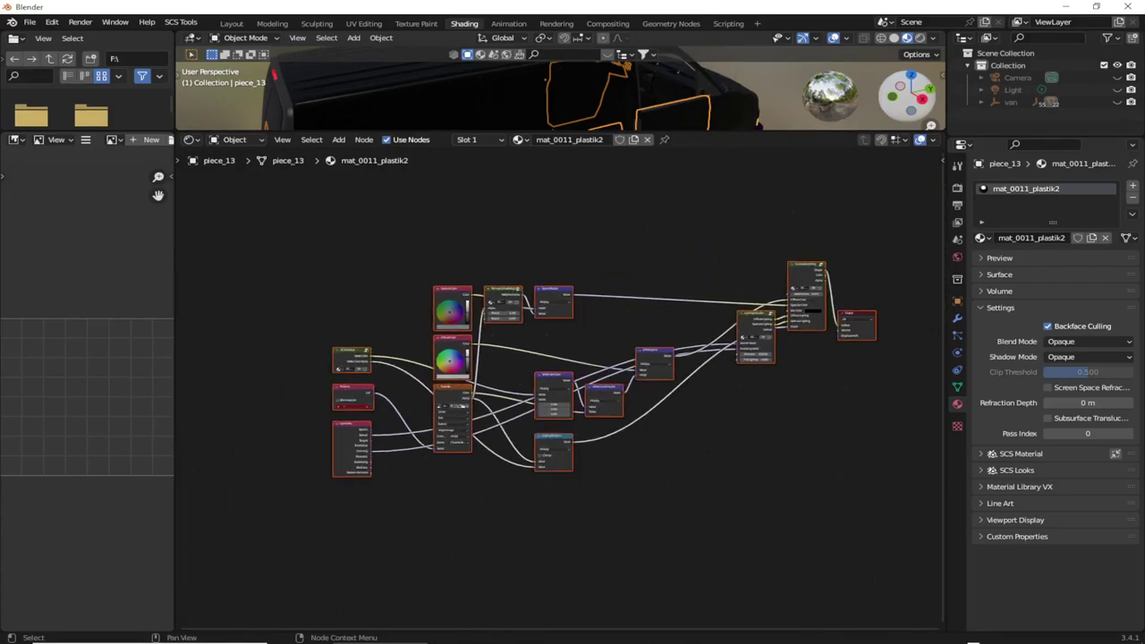
pyautogui.scroll(1, 566, 379)
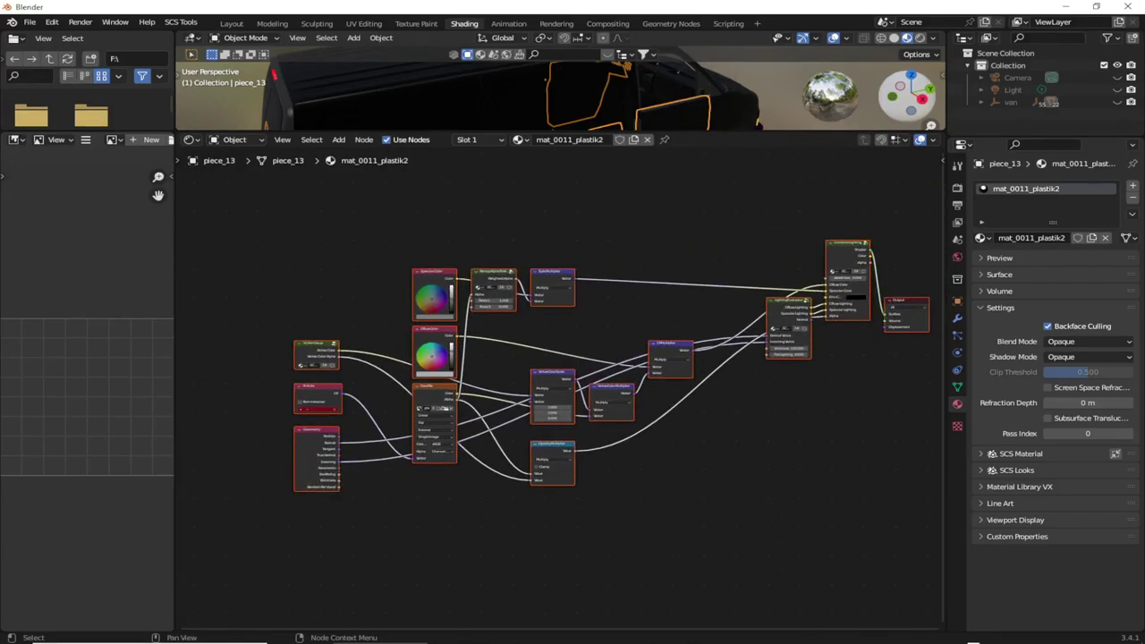
pyautogui.scroll(1, 590, 371)
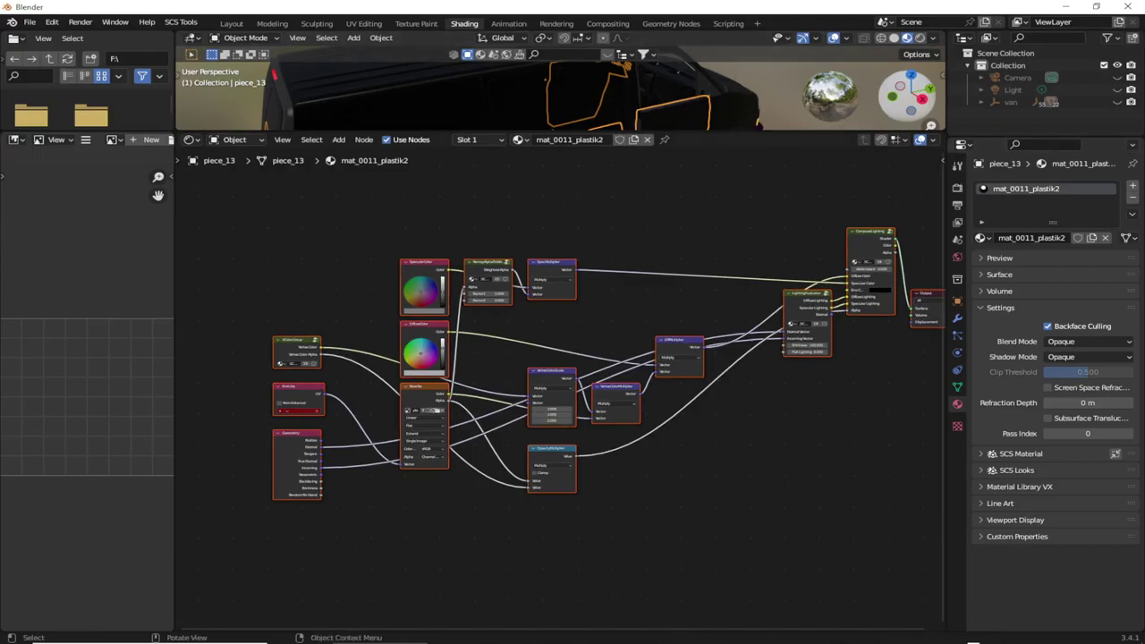
pyautogui.moveTo(555, 133); pyautogui.dragTo(555, 418)
pyautogui.hotkey('alt', 'a')
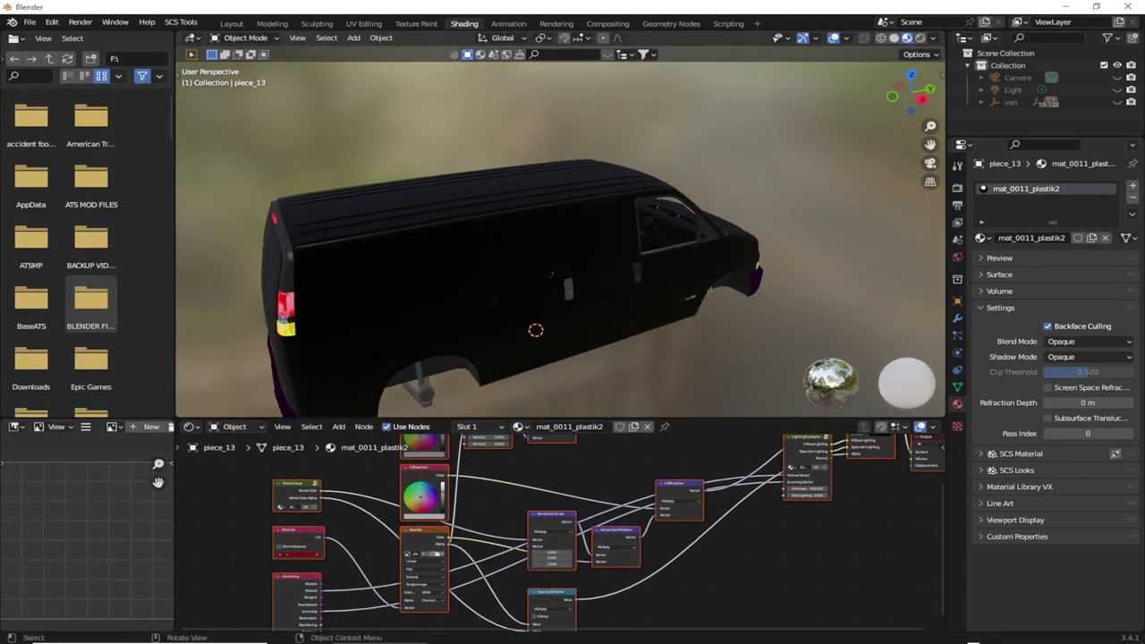
# Undo the selection back to piece_18, the glass, so its mat_0016_glass nodes show.
pyautogui.hotkey('ctrl', 'z')
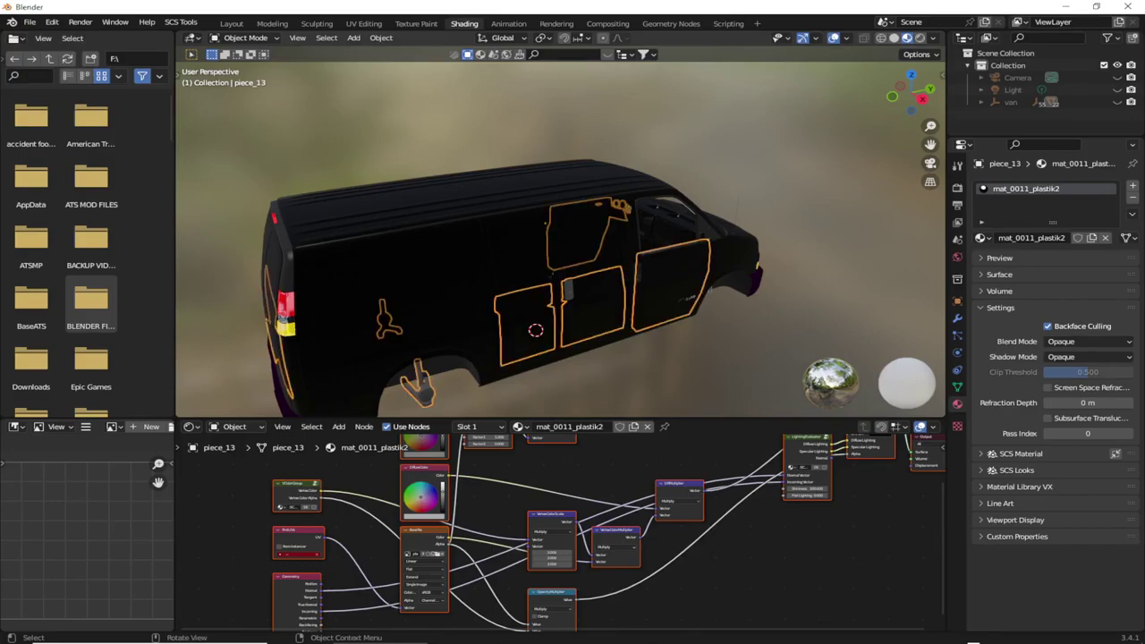
pyautogui.hotkey('ctrl', 'z')
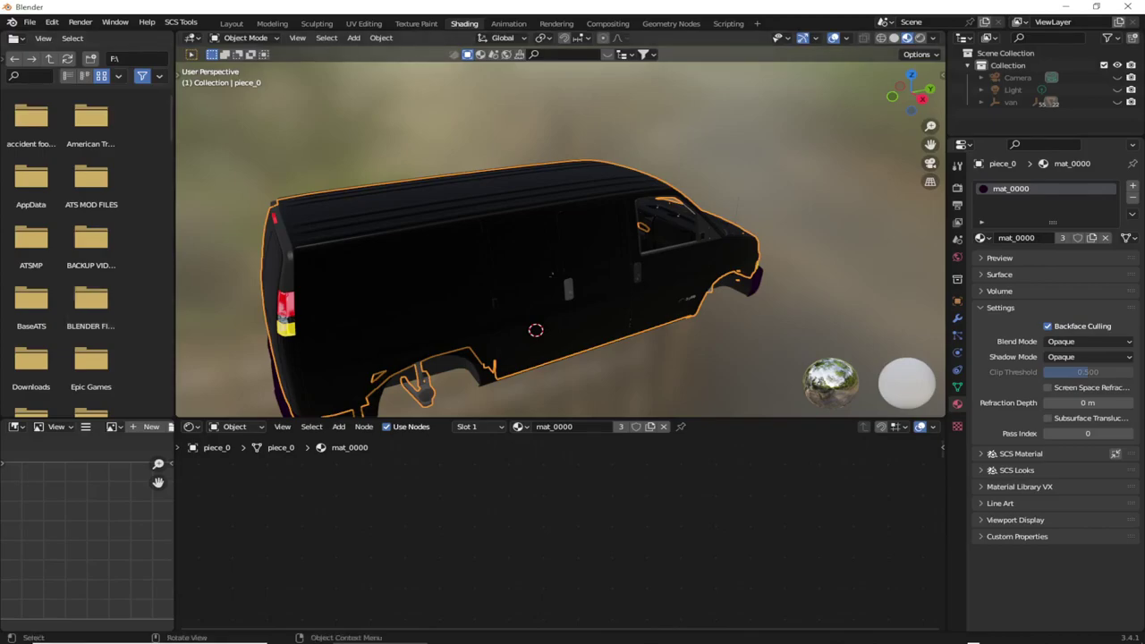
pyautogui.hotkey('ctrl', 'z')
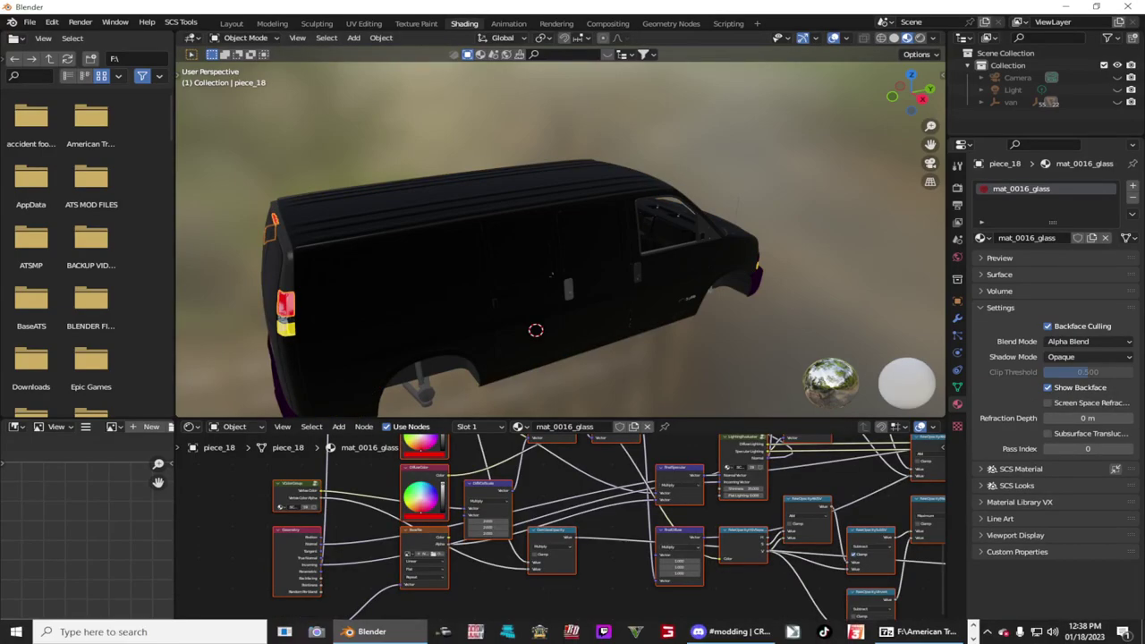
# Make the node editor much taller to view the GetGlassTint, GetGlassOpacity and FakeOpacity nodes.
pyautogui.scroll(1, 569, 533)
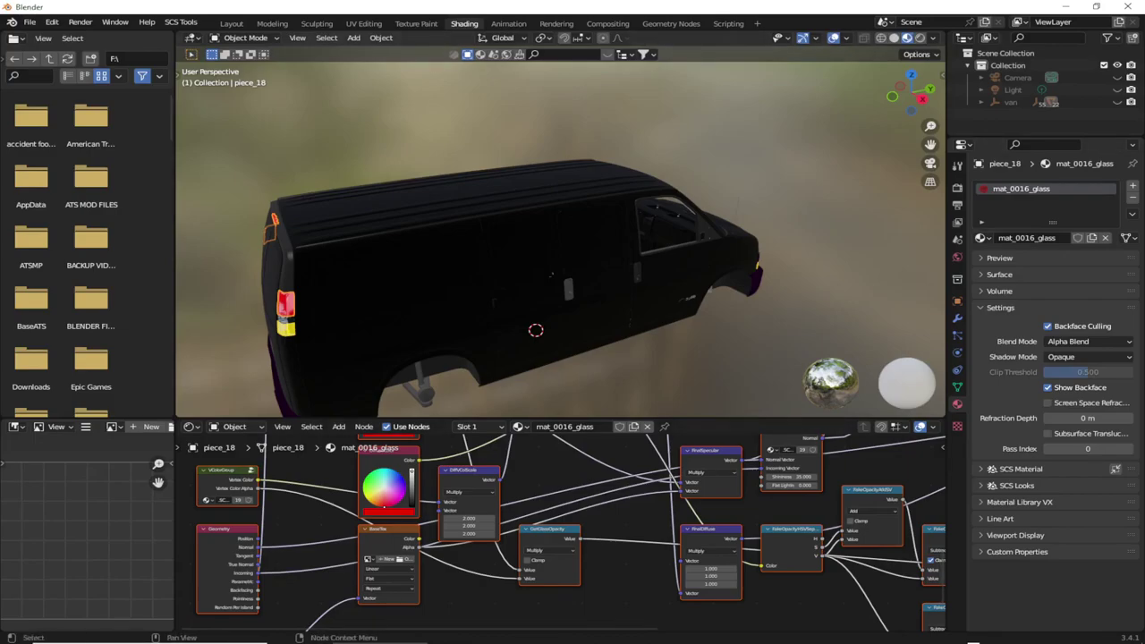
pyautogui.scroll(2, 590, 232)
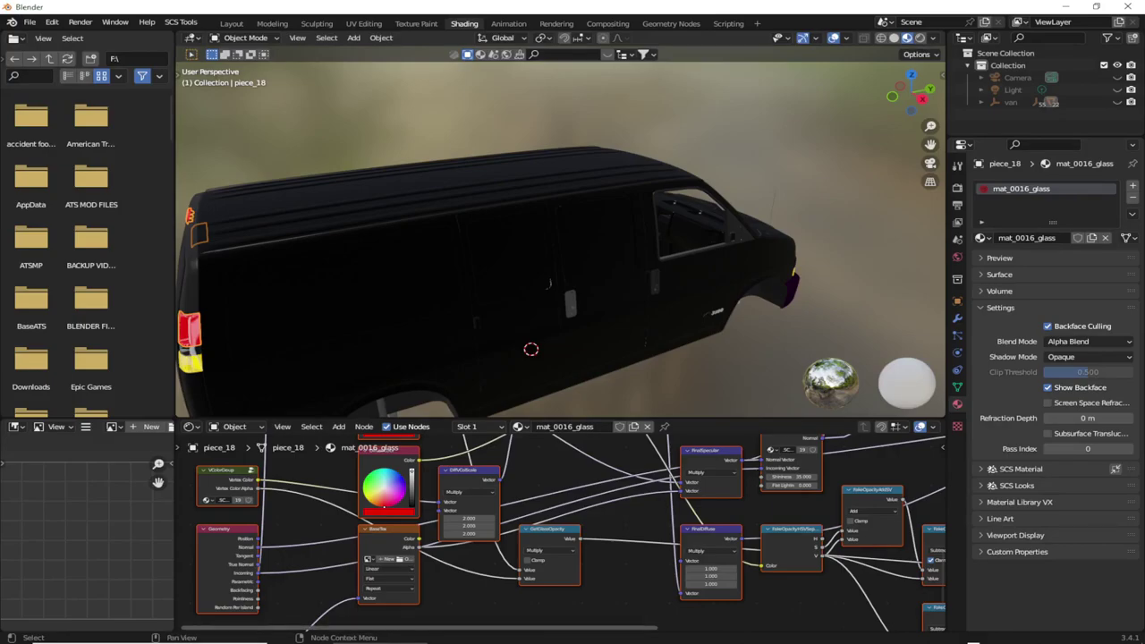
pyautogui.keyDown('ctrl'); pyautogui.hscroll(5, 560, 531); pyautogui.keyUp('ctrl')
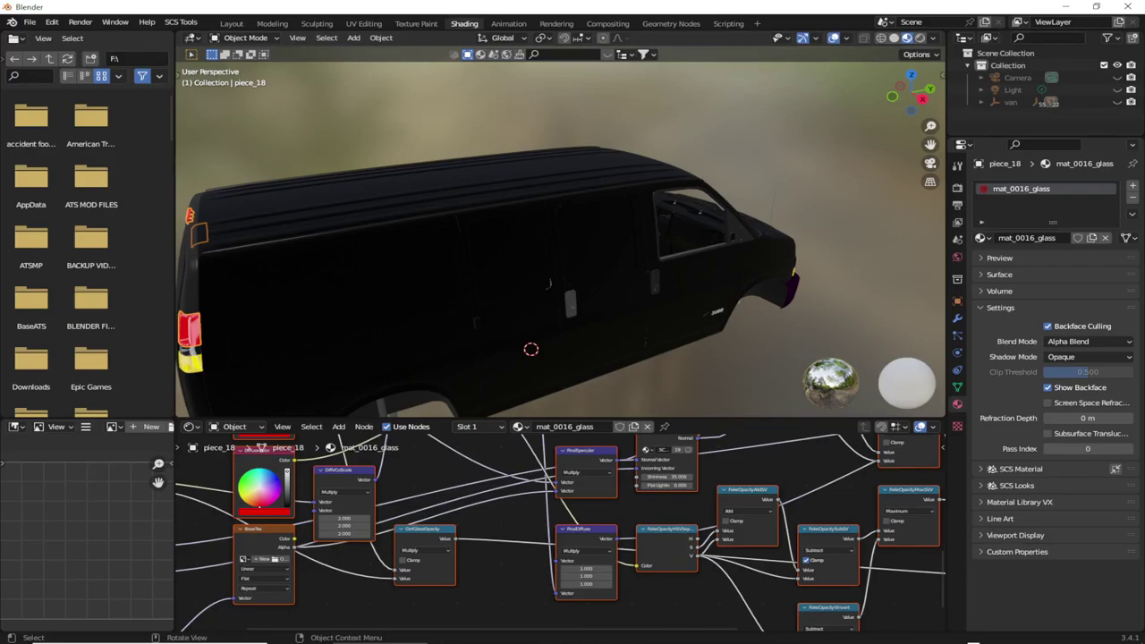
pyautogui.moveTo(537, 418); pyautogui.dragTo(537, 95)
pyautogui.scroll(3, 561, 368)
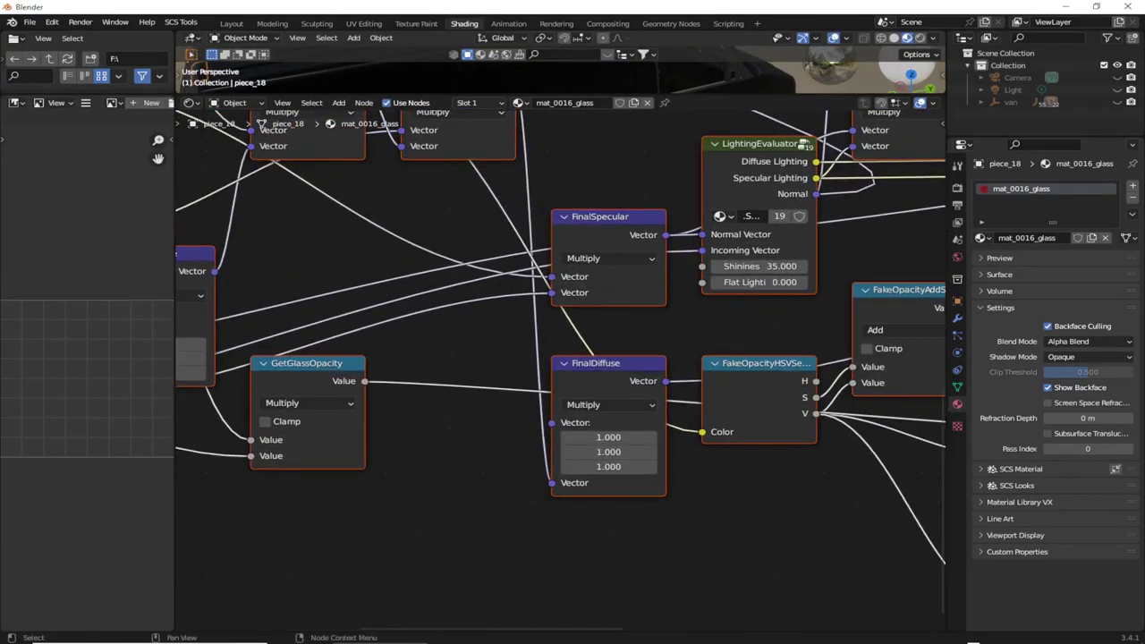
# Pan right through the mat_0016_glass node tree.
pyautogui.scroll(-1, 551, 375)
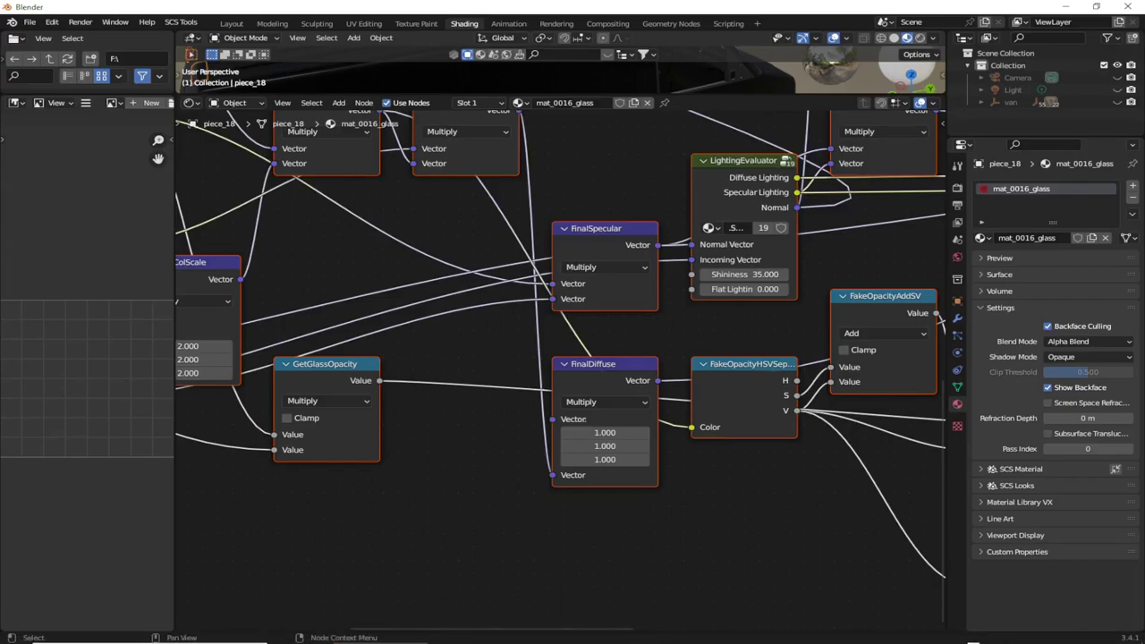
pyautogui.keyDown('ctrl'); pyautogui.hscroll(3, 560, 367); pyautogui.keyUp('ctrl')
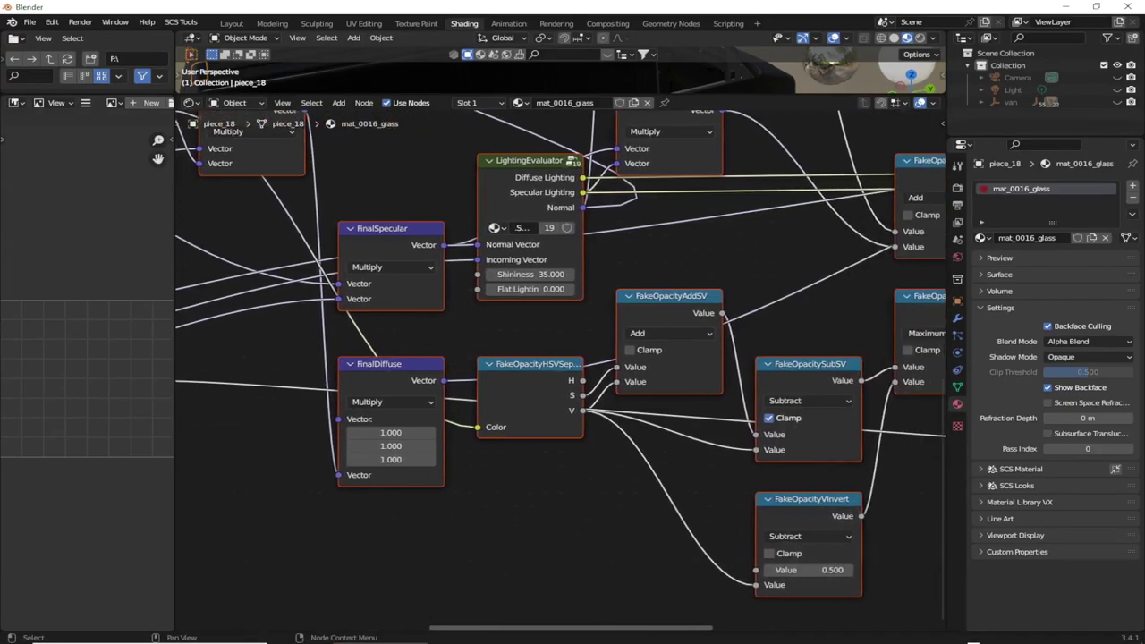
pyautogui.keyDown('ctrl'); pyautogui.hscroll(1, 560, 366); pyautogui.keyUp('ctrl')
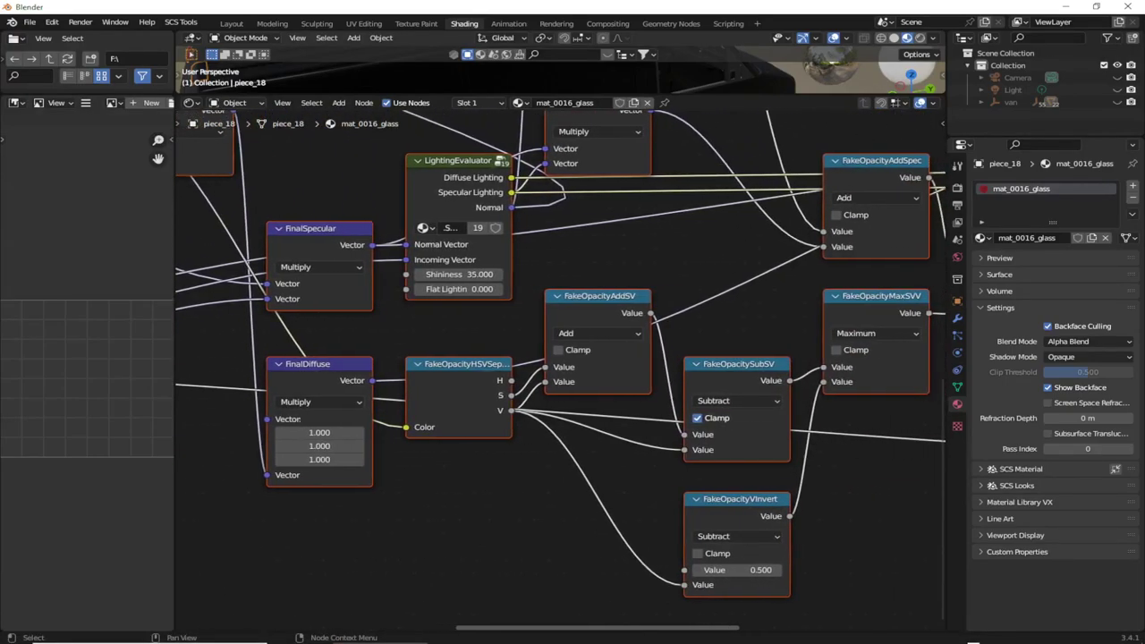
pyautogui.keyDown('ctrl'); pyautogui.hscroll(3, 560, 367); pyautogui.keyUp('ctrl')
pyautogui.keyDown('ctrl'); pyautogui.hscroll(4, 560, 367); pyautogui.keyUp('ctrl')
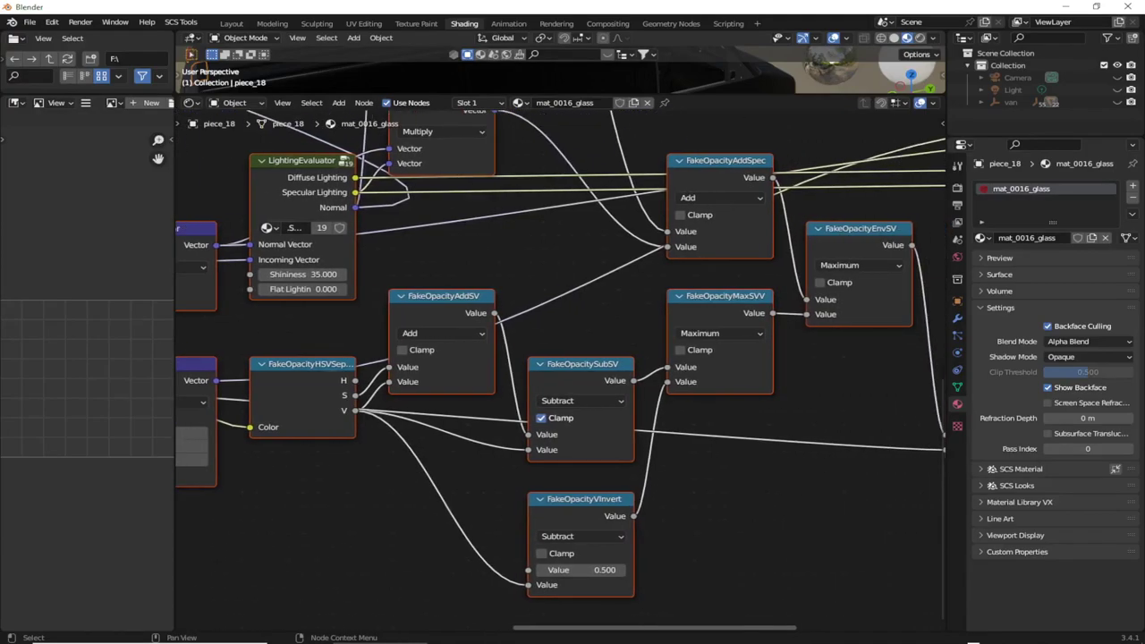
pyautogui.keyDown('ctrl'); pyautogui.hscroll(4, 560, 367); pyautogui.keyUp('ctrl')
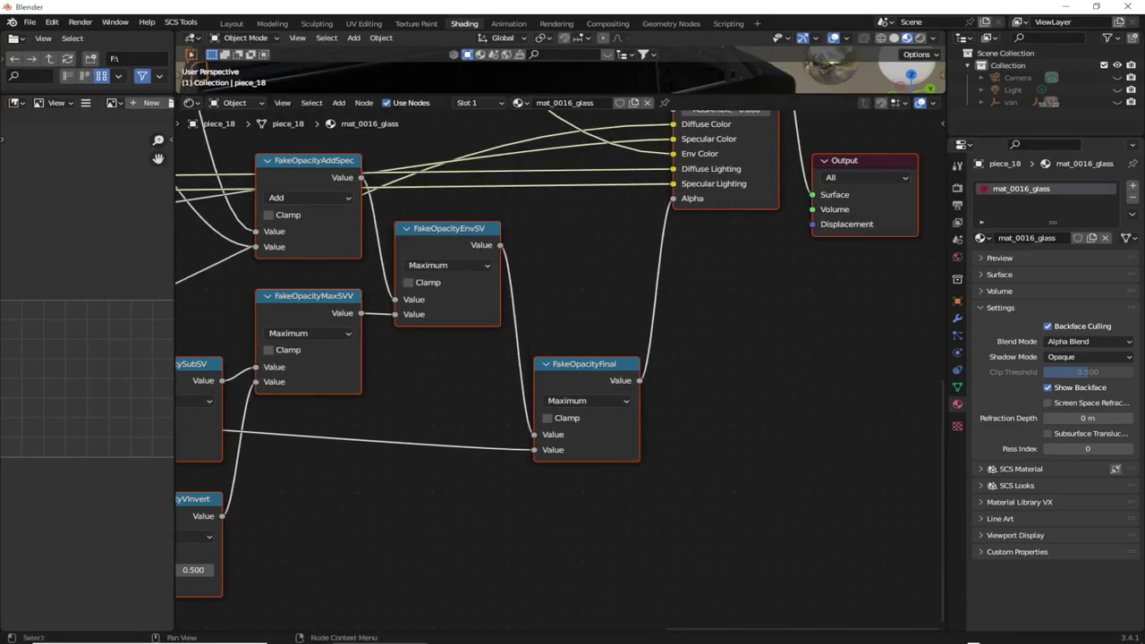
# Widen the node editor over the left panel and bring the AddEnvGroup node into view.
pyautogui.moveTo(176, 322); pyautogui.dragTo(2, 322)
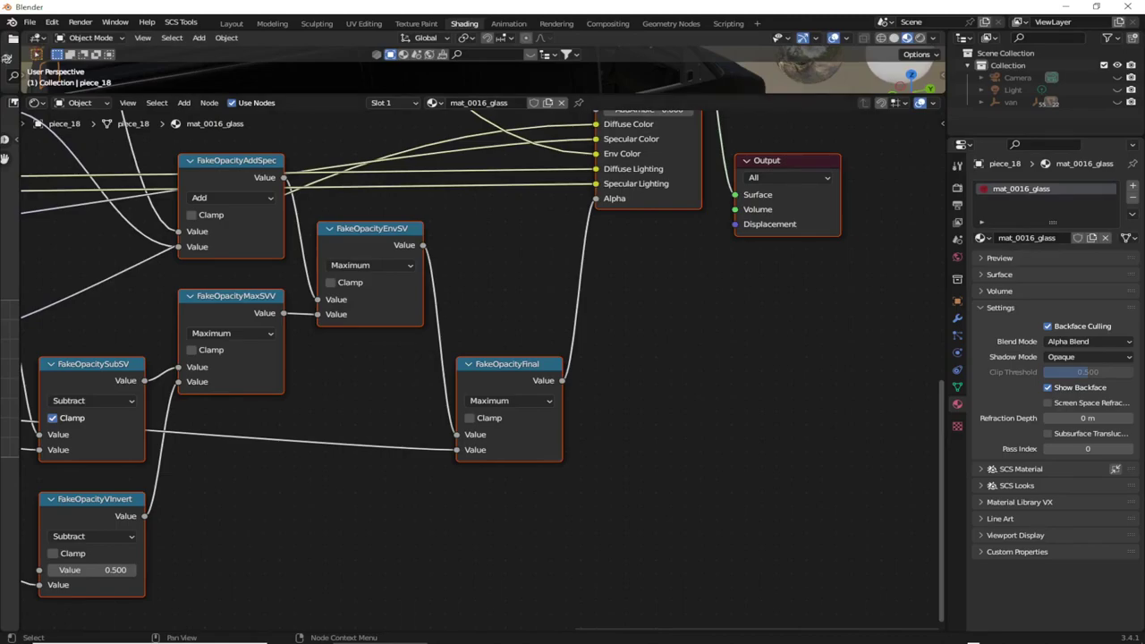
pyautogui.moveTo(941, 501); pyautogui.dragTo(941, 290)
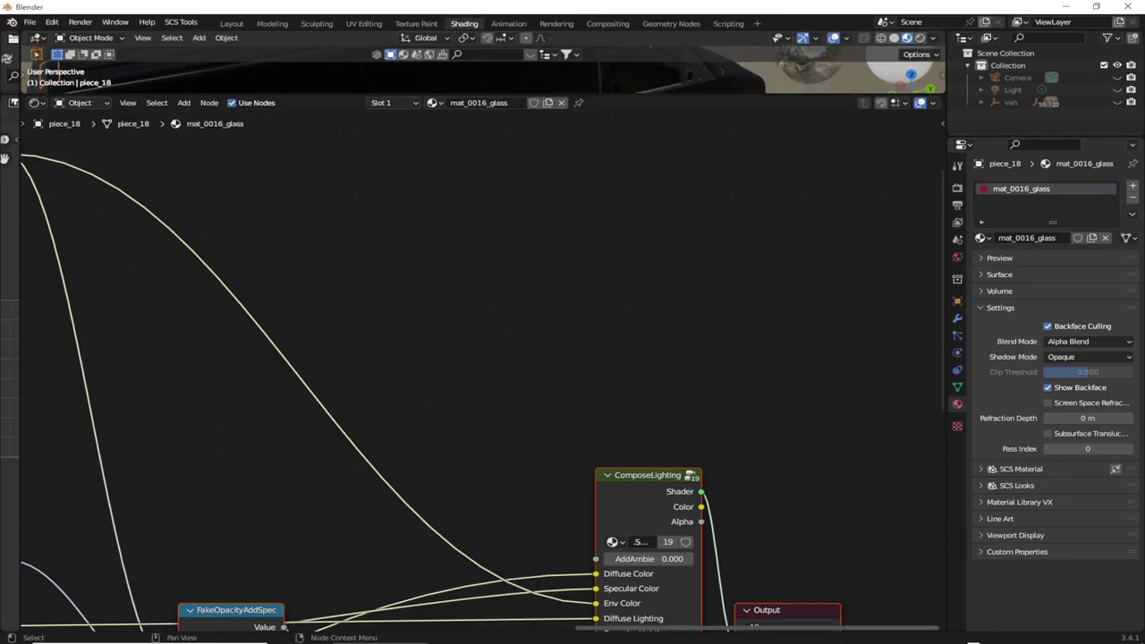
pyautogui.moveTo(757, 629); pyautogui.dragTo(483, 629)
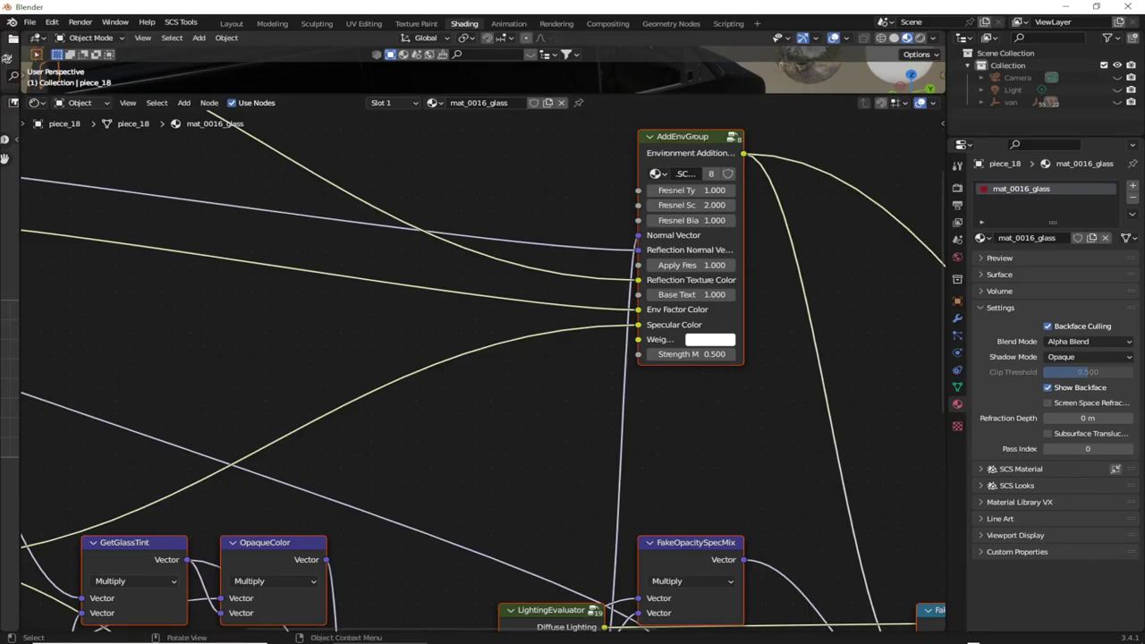
# Open Blender Preferences on the Add-ons list via the Edit menu.
pyautogui.click(30, 22)
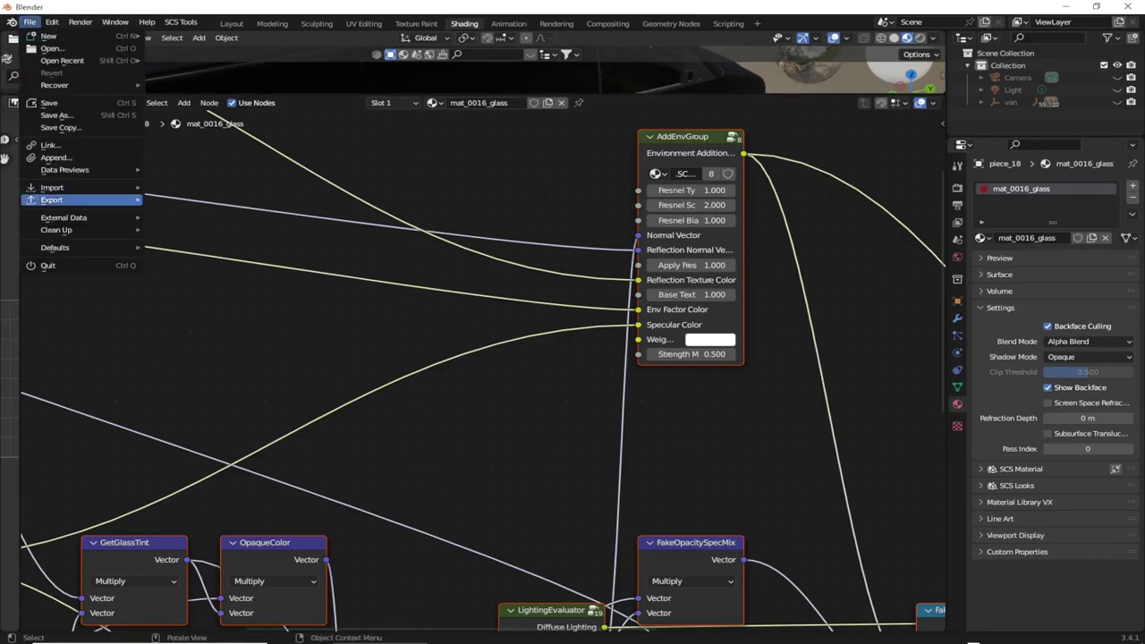
pyautogui.click(52, 21)
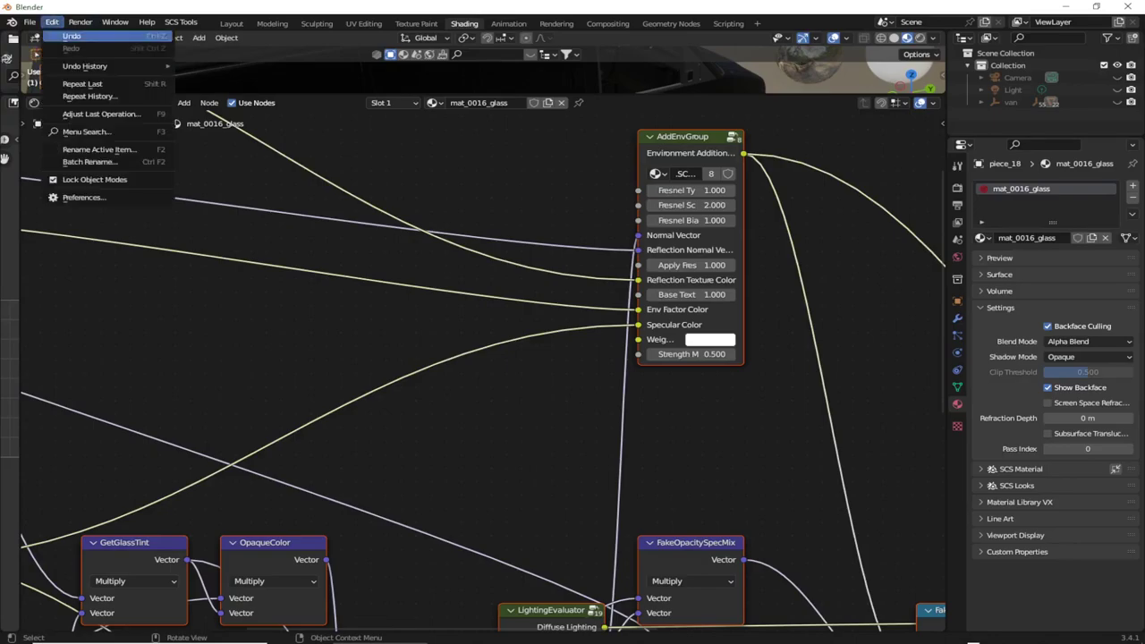
pyautogui.click(83, 197)
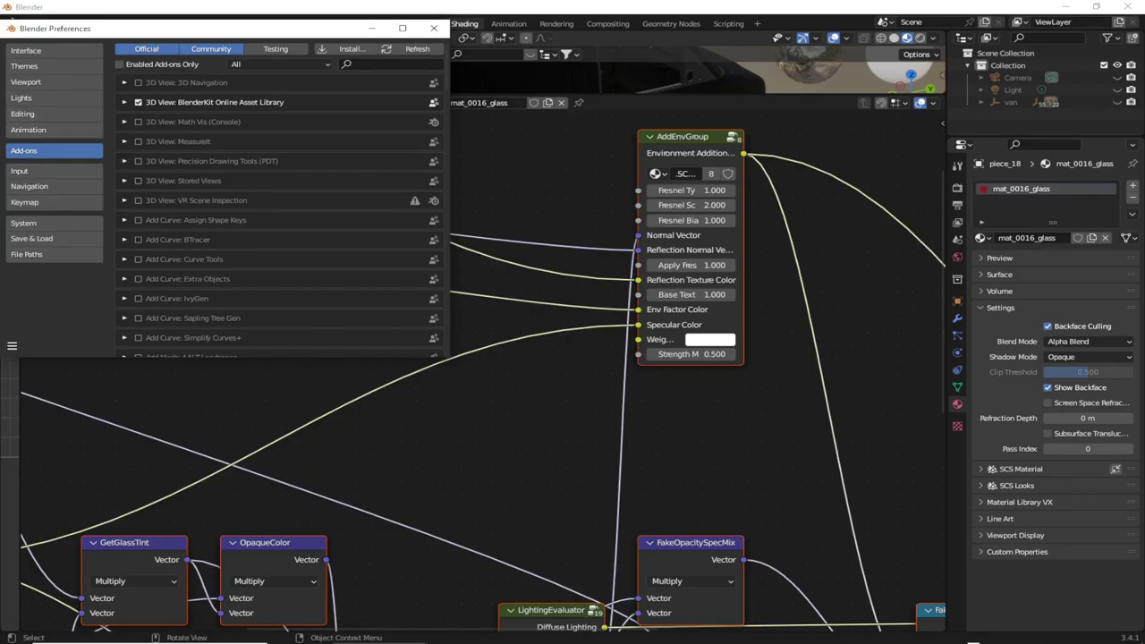
# Filter the add-ons by 'SCS' and expand the ConverterPIX Wrapper entry's details.
pyautogui.click(394, 63)
pyautogui.write('SCS')
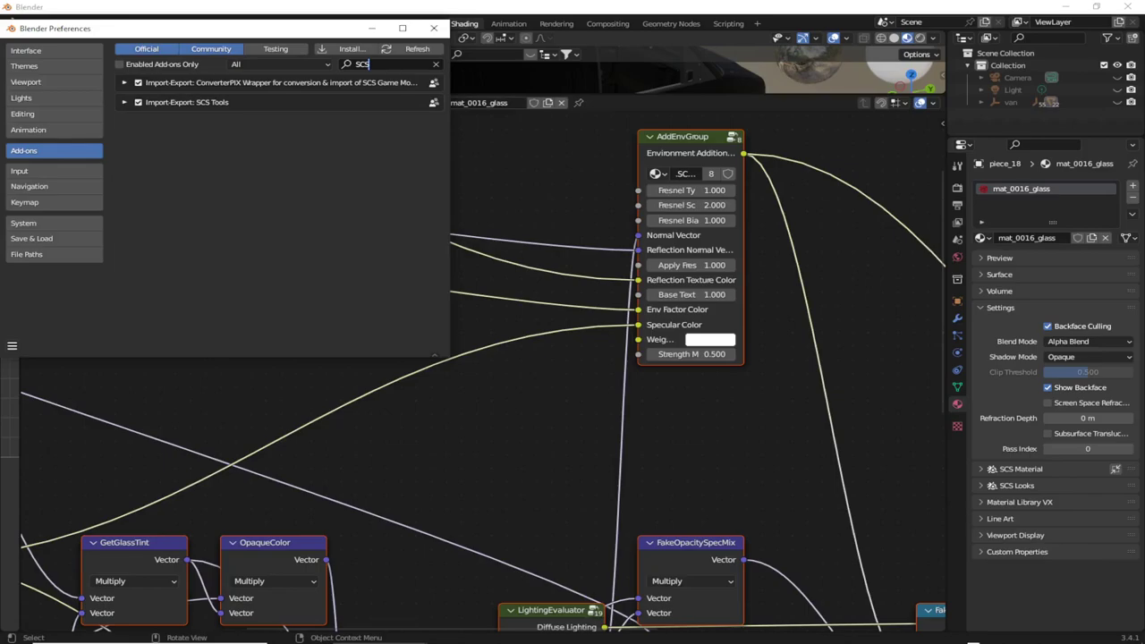
pyautogui.press('Return')
pyautogui.click(125, 82)
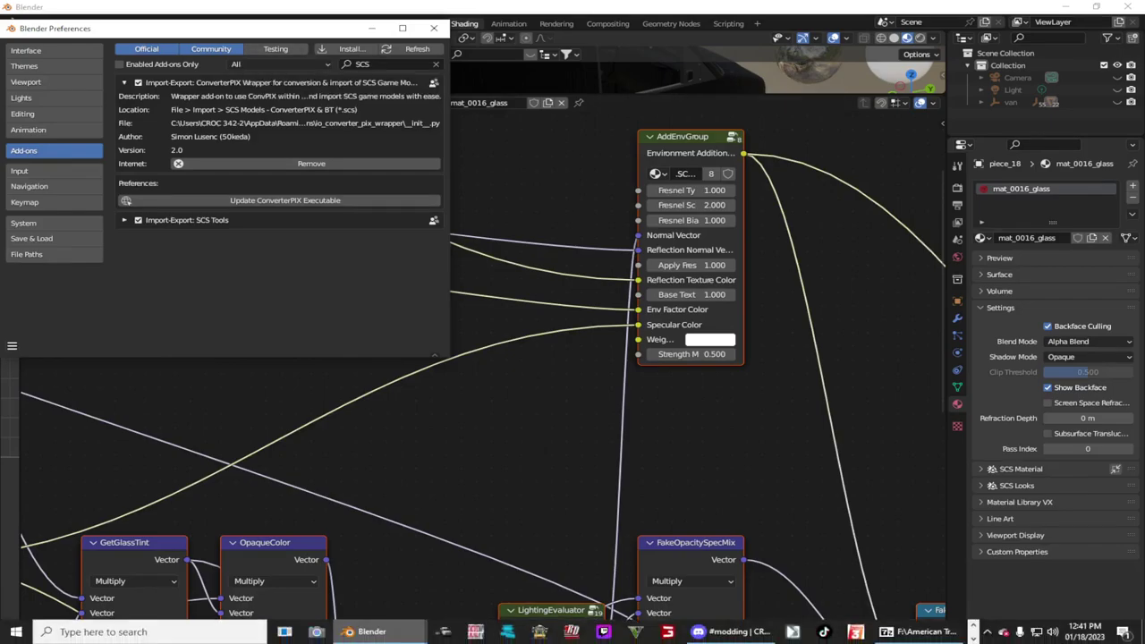
pyautogui.moveTo(363, 632)
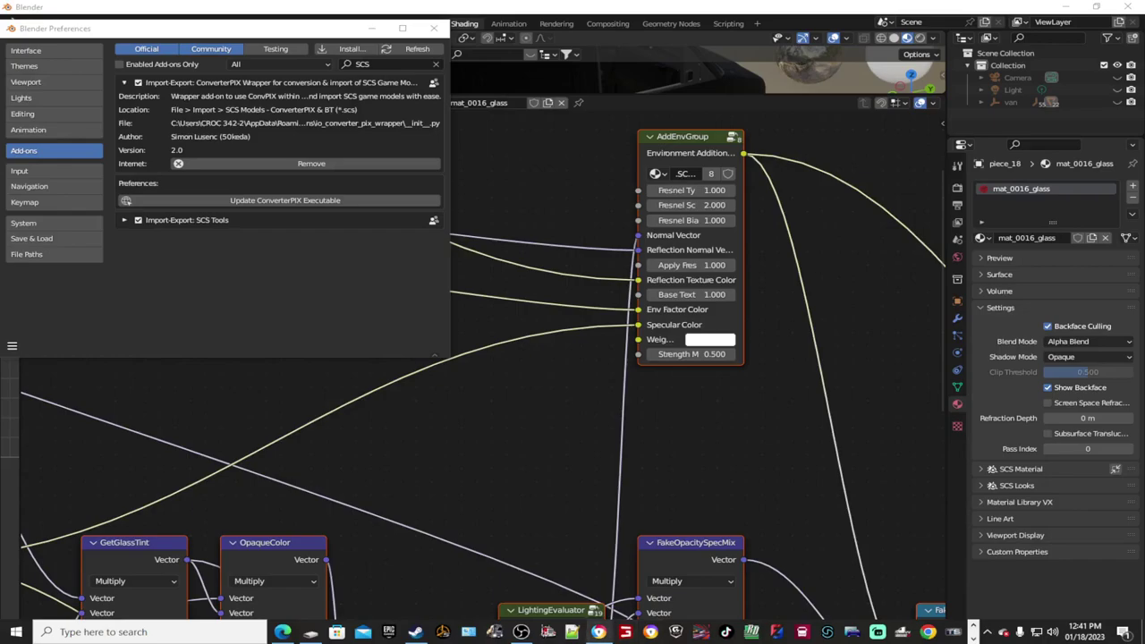
# Switch to Chrome and search 'scs modding wiki' in a new tab.
pyautogui.moveTo(599, 631)
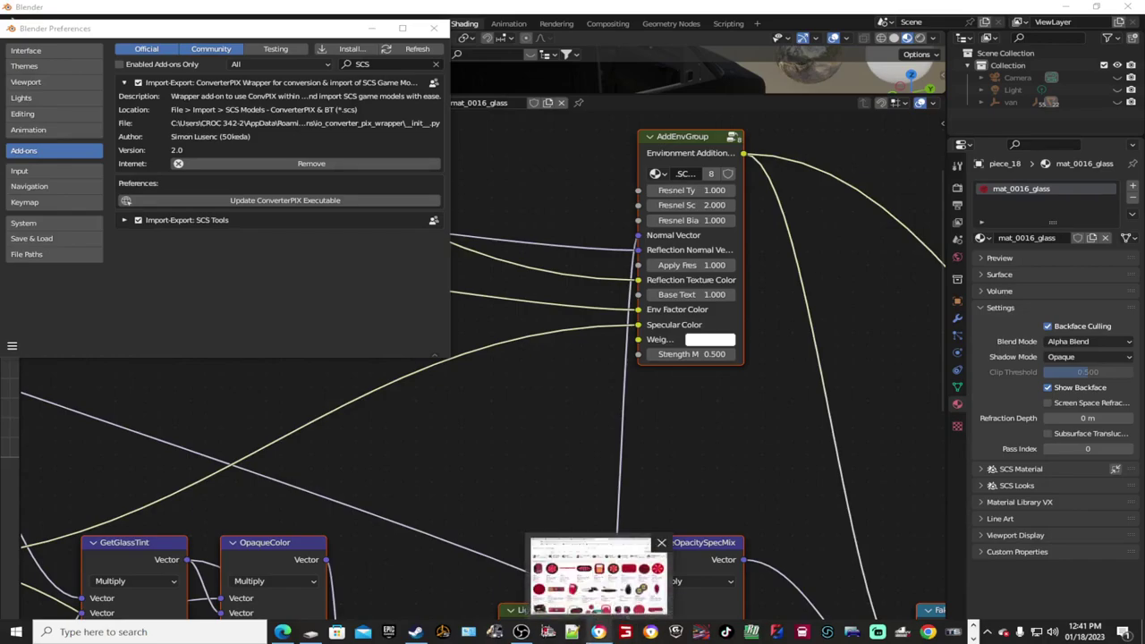
pyautogui.click(598, 631)
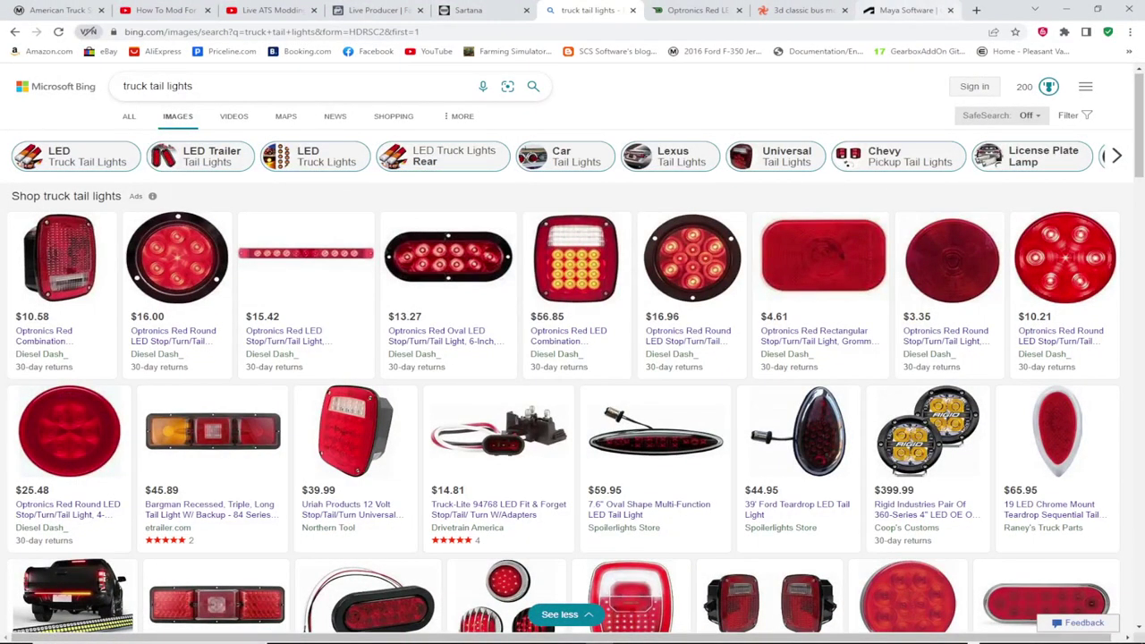
pyautogui.click(976, 10)
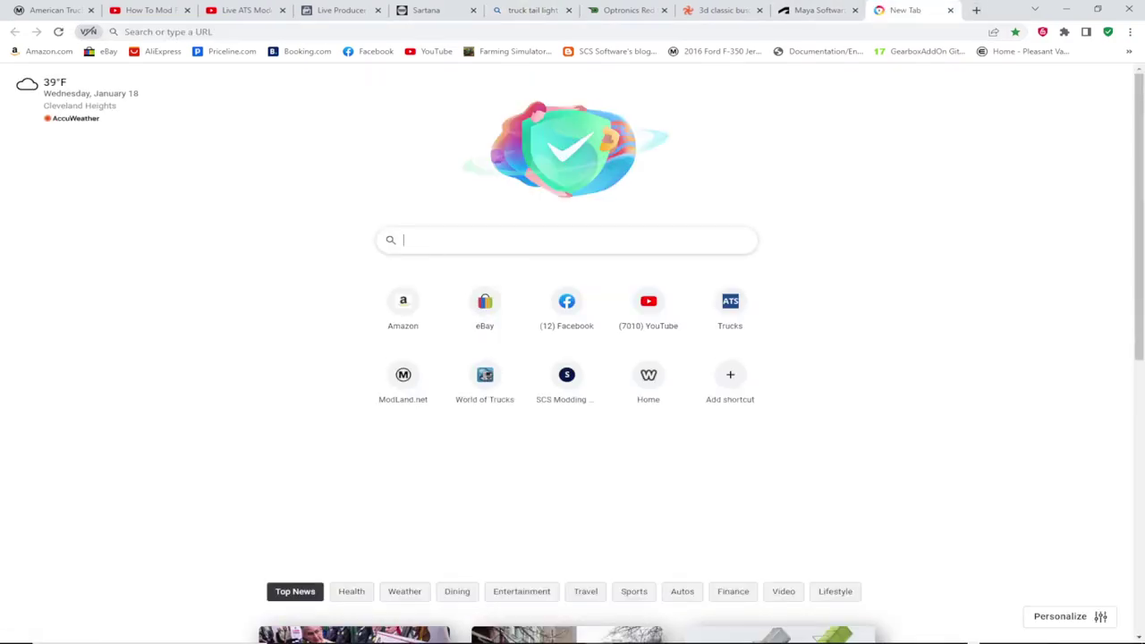
pyautogui.write('SCS ')
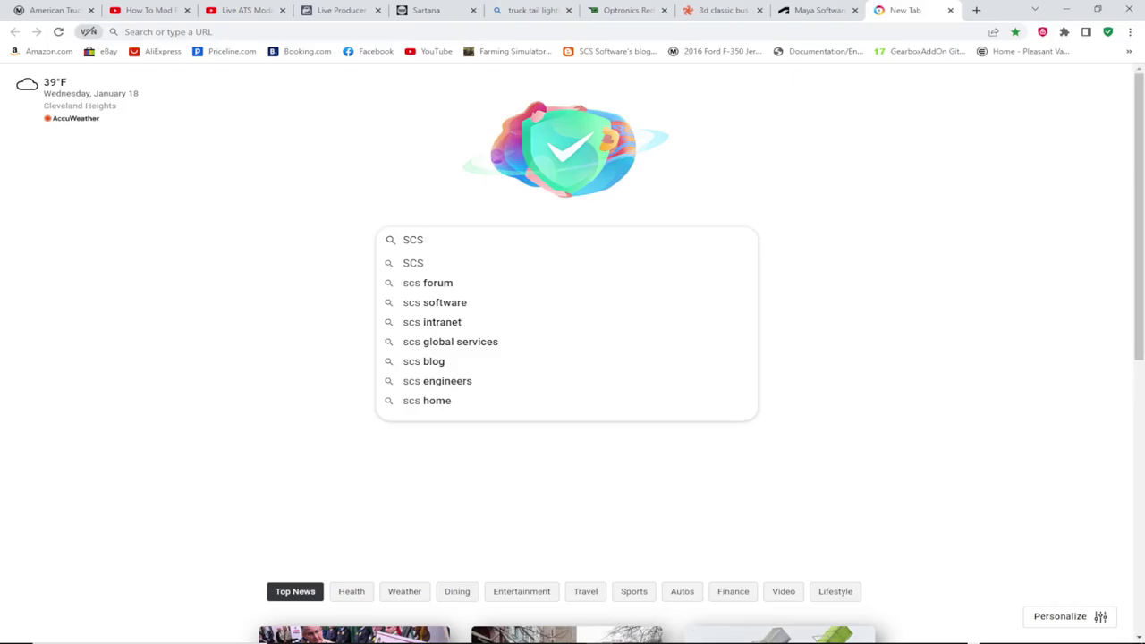
pyautogui.write('MODD')
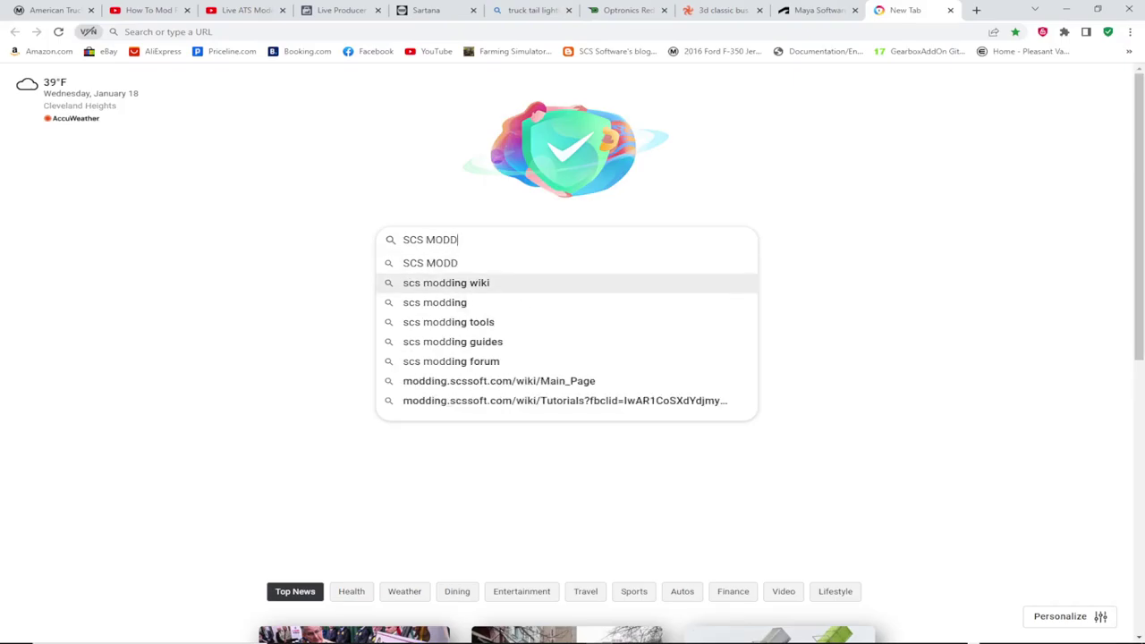
pyautogui.click(445, 283)
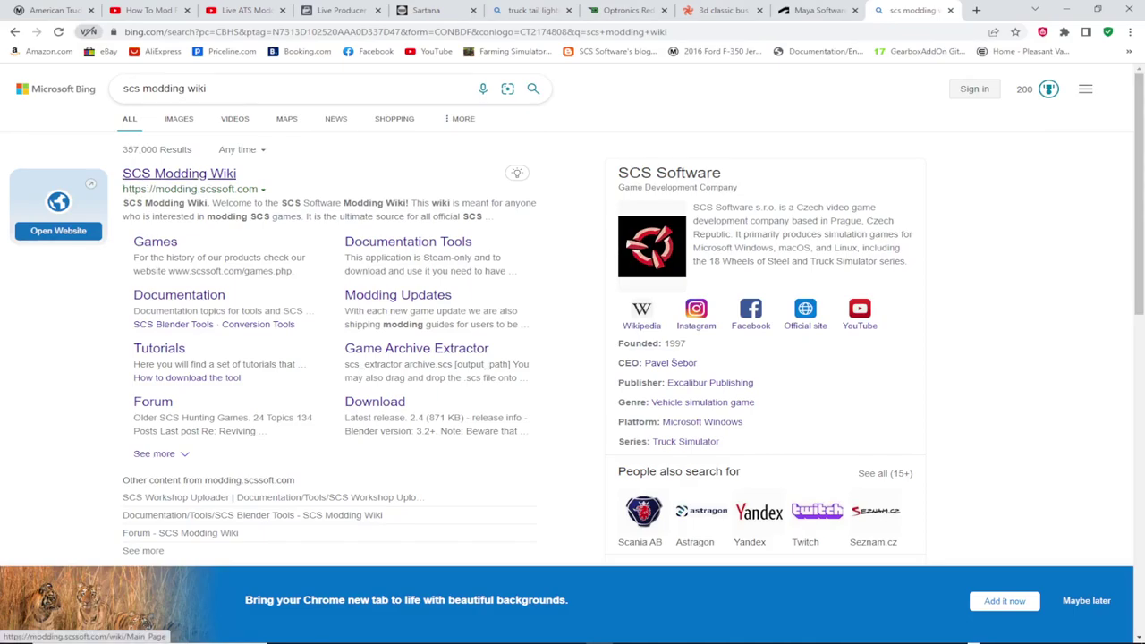
# Open the SCS Modding Wiki and go to the SCS Blender Tools documentation section.
pyautogui.click(179, 174)
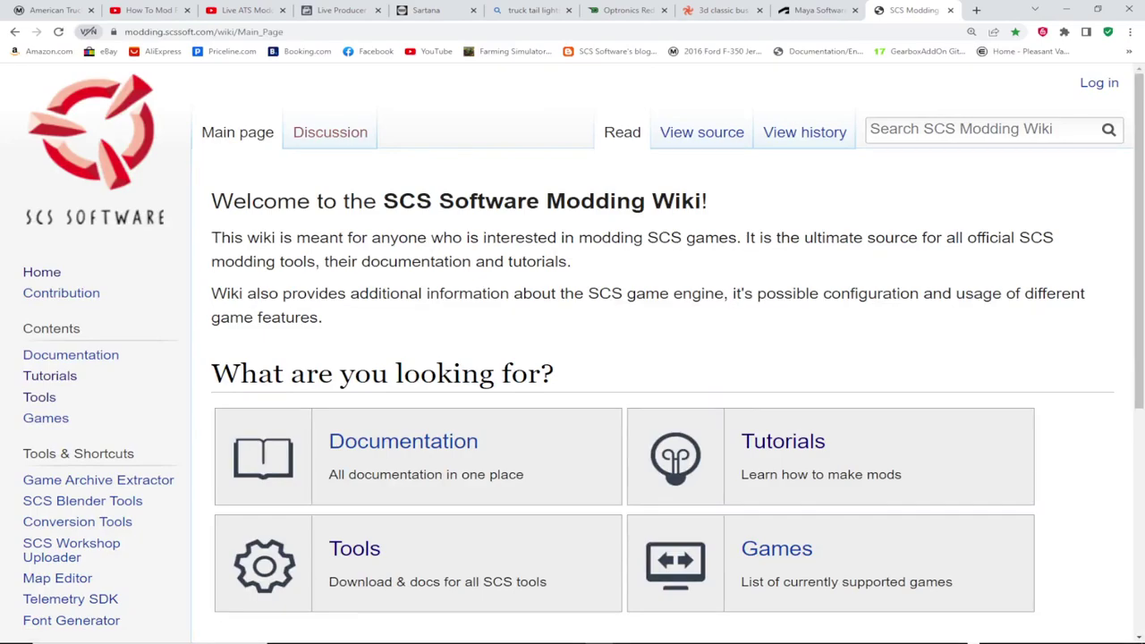
pyautogui.scroll(-4, 572, 358)
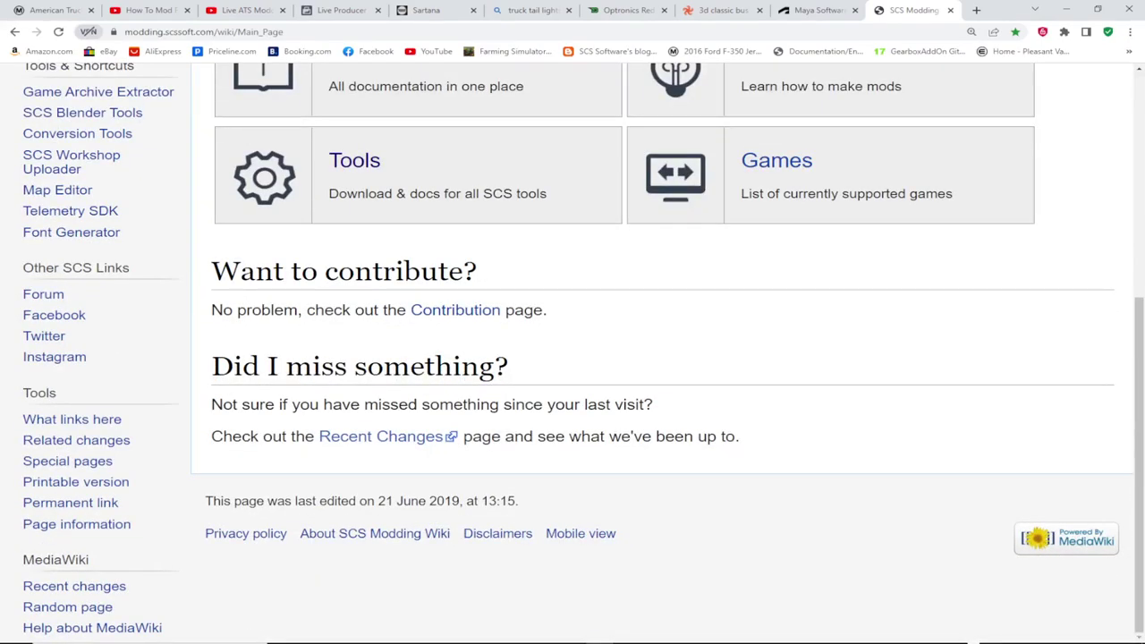
pyautogui.click(82, 111)
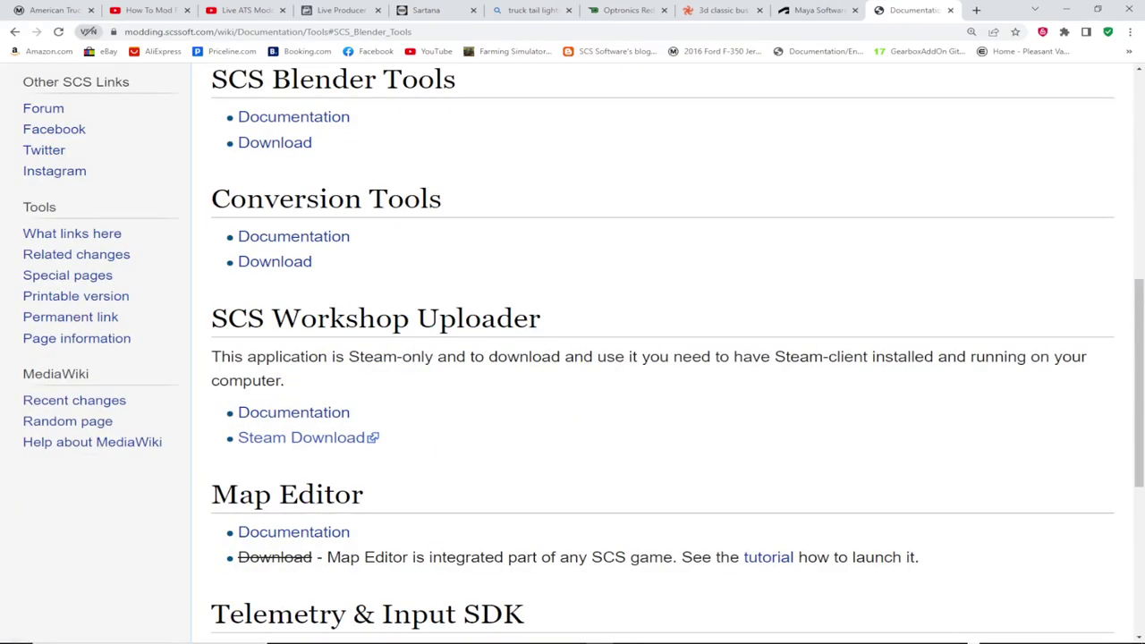
pyautogui.scroll(-5, 572, 358)
pyautogui.scroll(6, 573, 358)
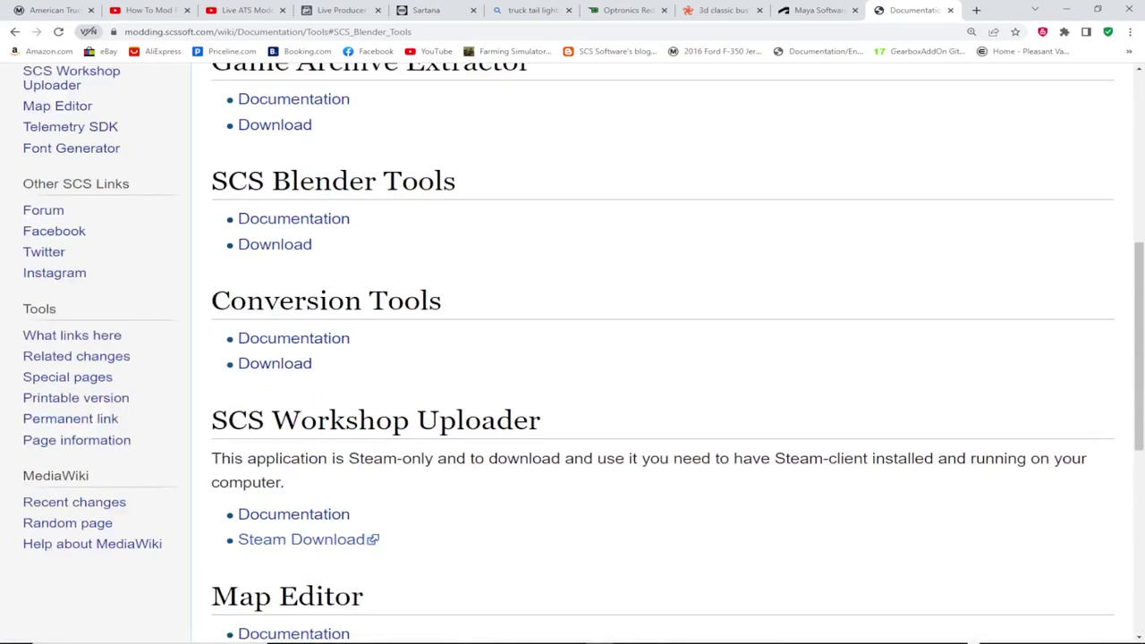
pyautogui.scroll(5, 572, 358)
pyautogui.scroll(-10, 573, 358)
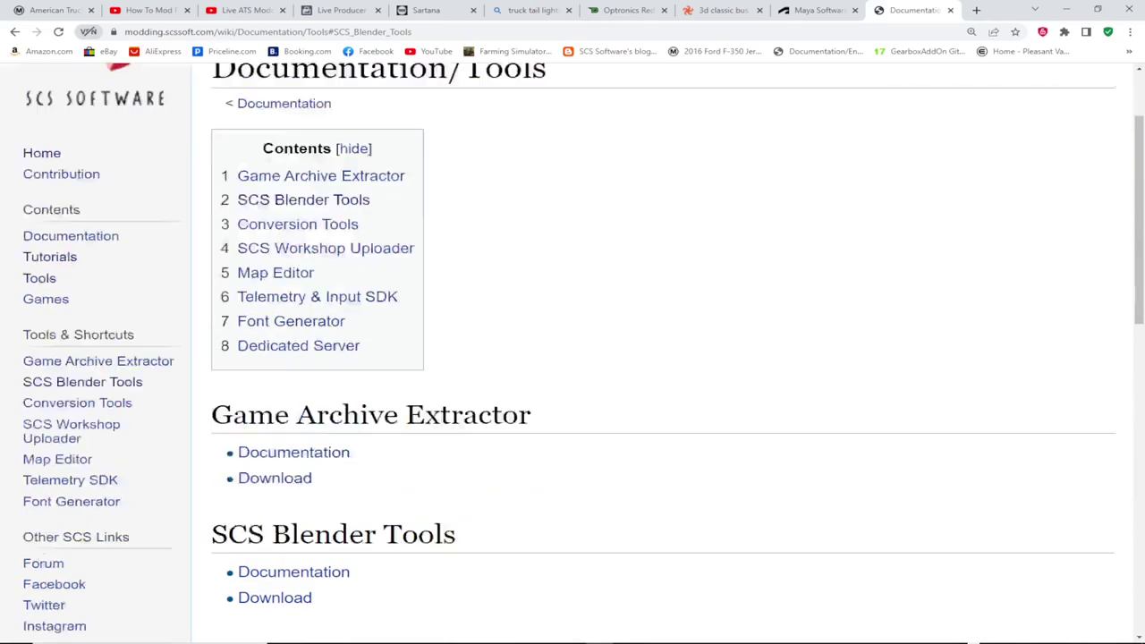
pyautogui.scroll(6, 572, 358)
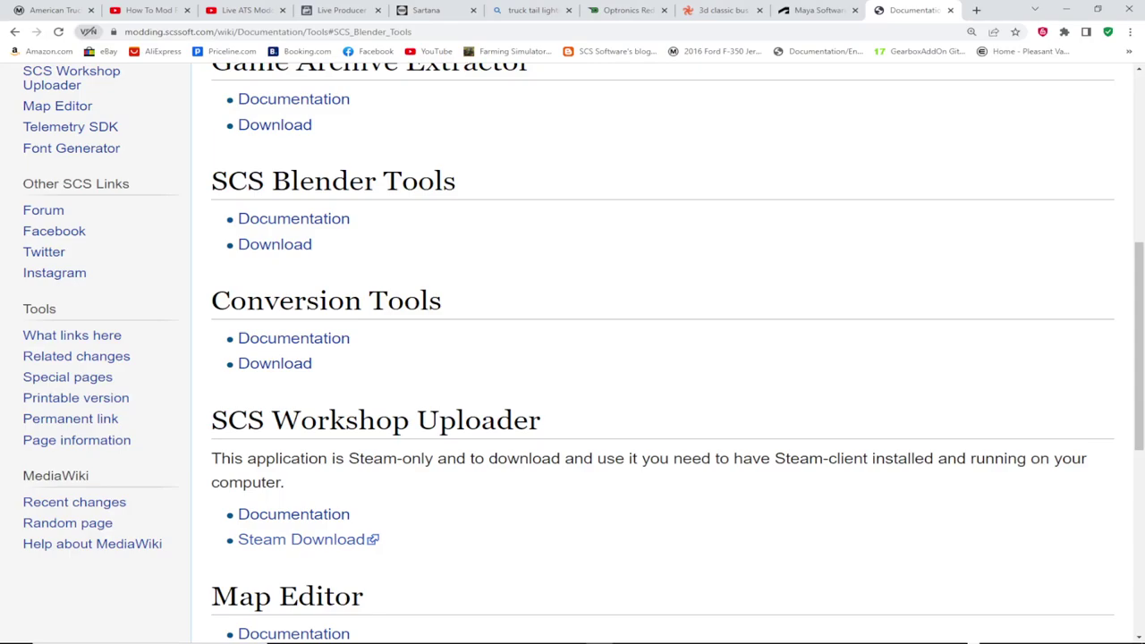
pyautogui.scroll(5, 572, 357)
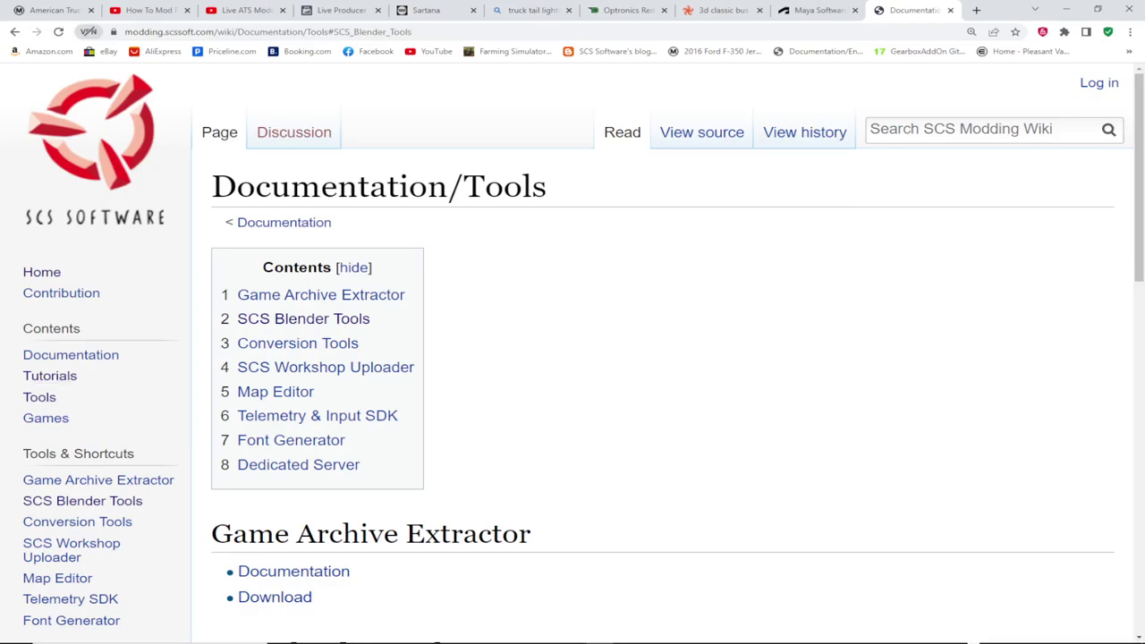
# Jump to the Conversion Tools section, then open the main Documentation page.
pyautogui.click(77, 522)
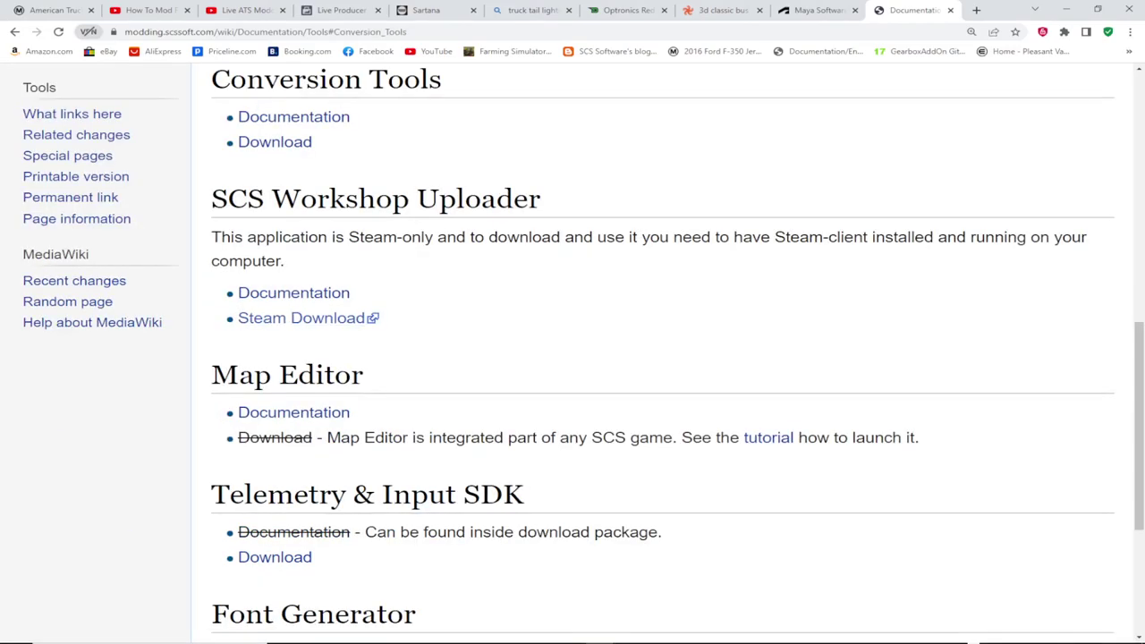
pyautogui.scroll(-3, 572, 358)
pyautogui.press('Home')
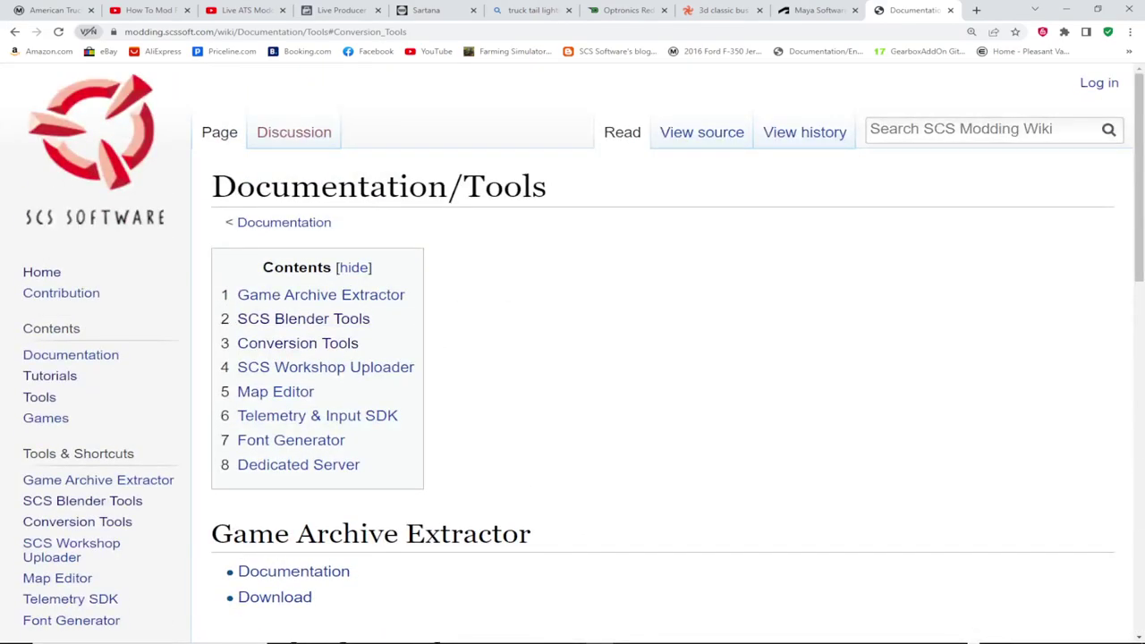
pyautogui.click(70, 355)
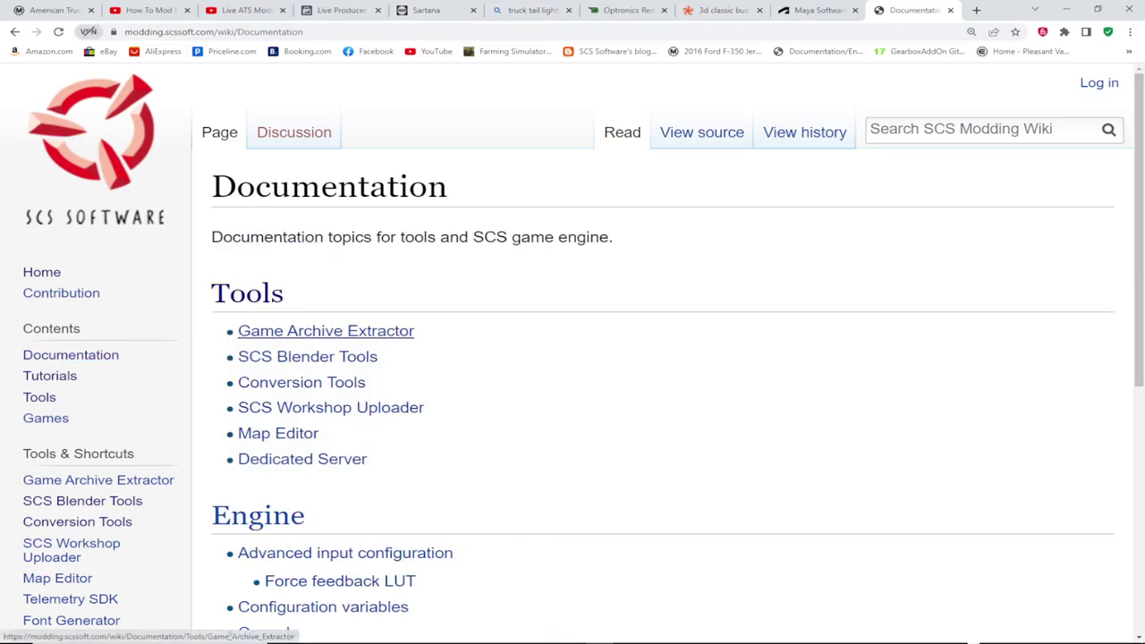
# Open the Game Archive Extractor page and look over its Usage and Download sections.
pyautogui.click(325, 330)
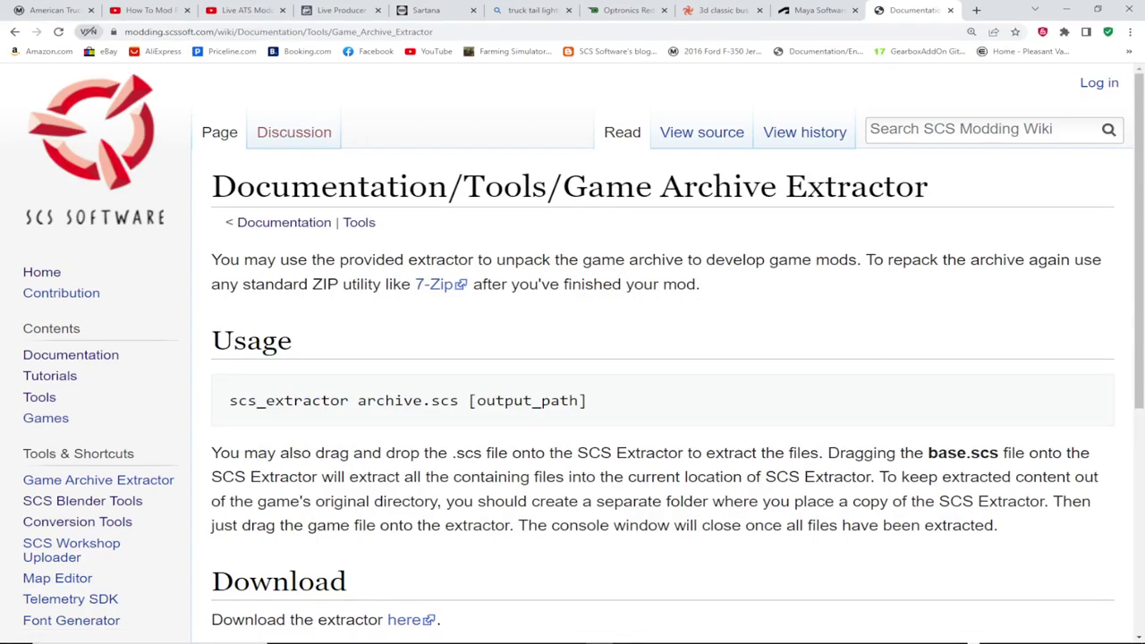
pyautogui.scroll(-5, 662, 358)
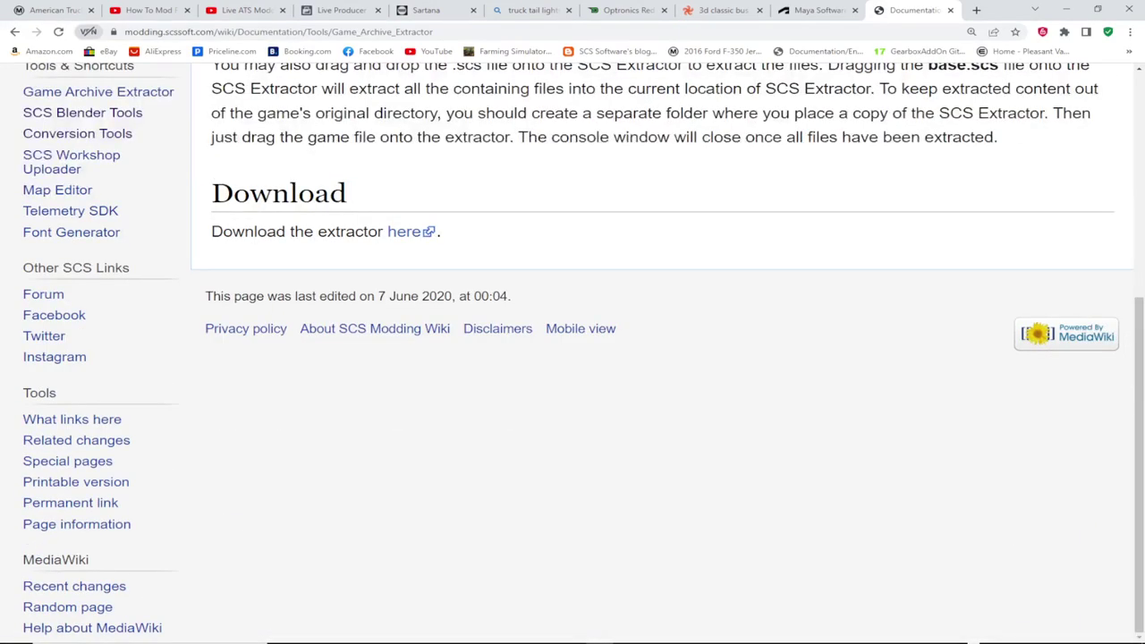
pyautogui.scroll(4, 662, 358)
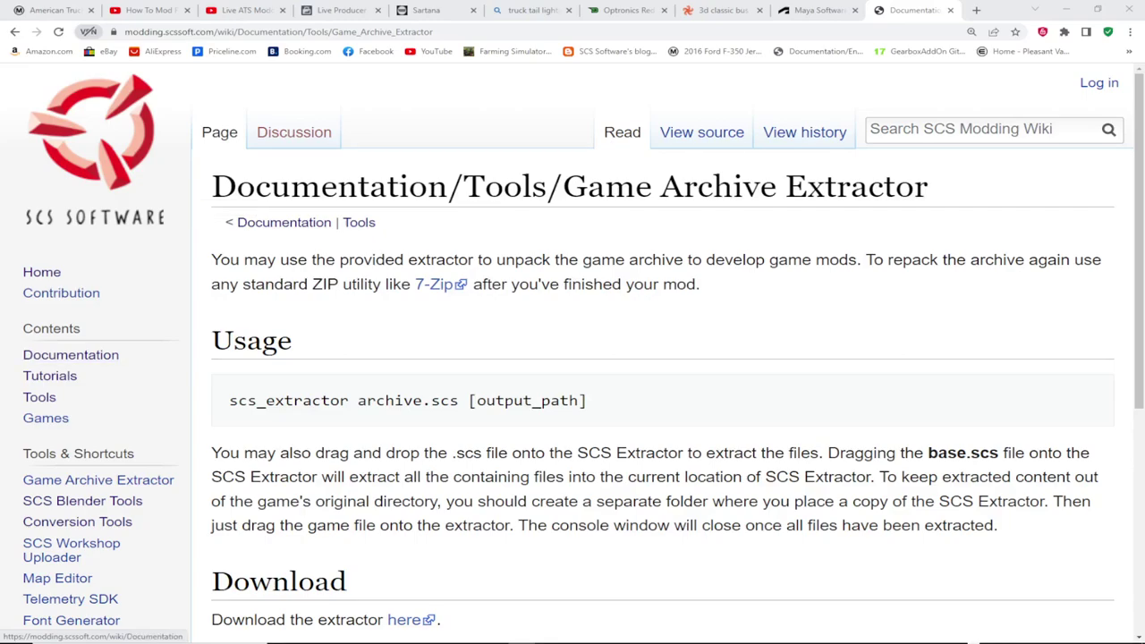
# Return to Documentation and open the Advanced input configuration page under Engine.
pyautogui.click(70, 355)
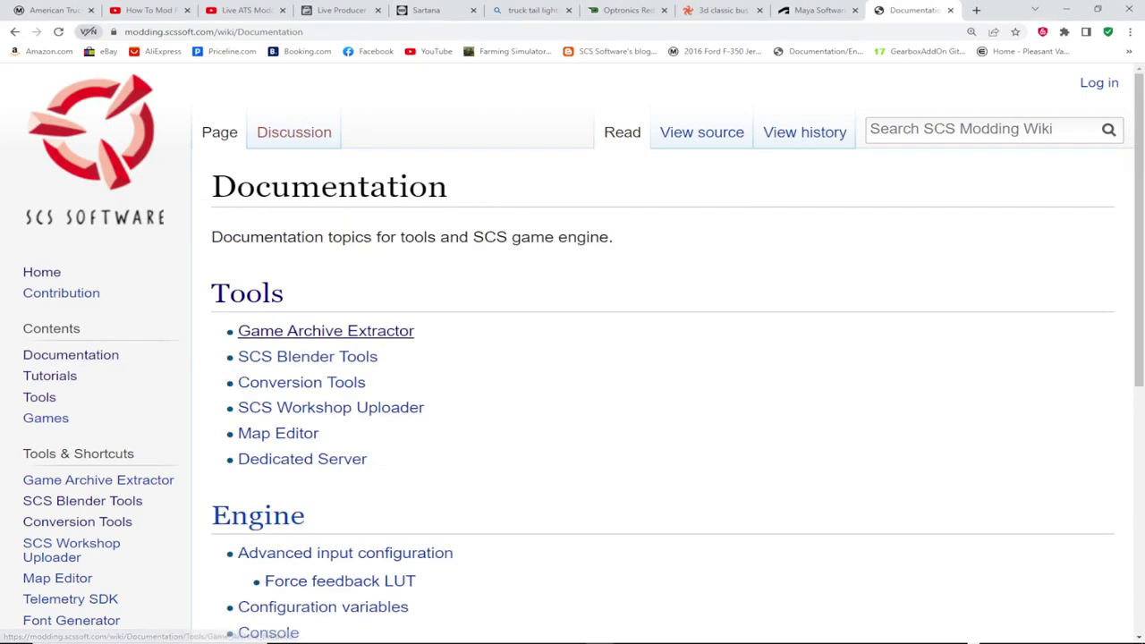
pyautogui.scroll(-5, 295, 332)
pyautogui.scroll(5, 295, 333)
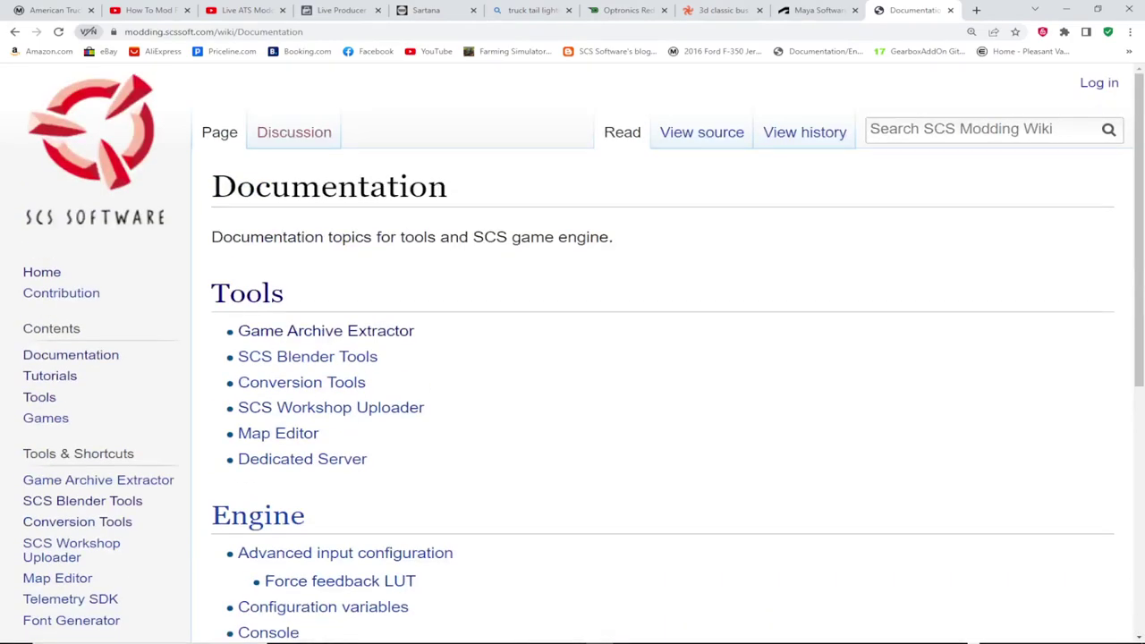
pyautogui.scroll(-2, 573, 348)
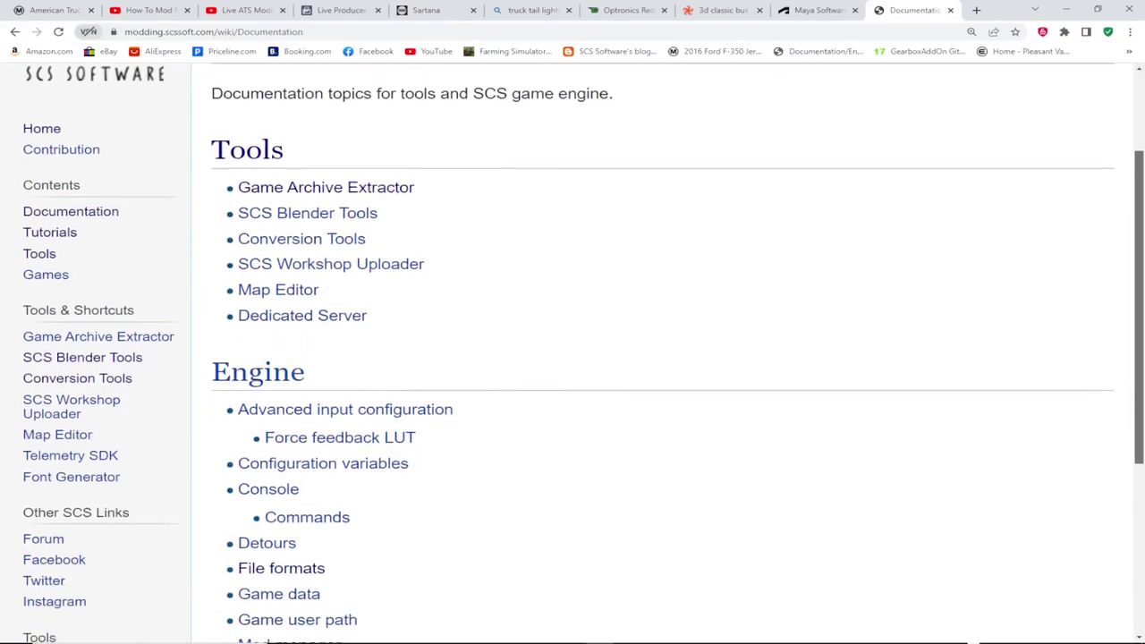
pyautogui.scroll(-1, 573, 349)
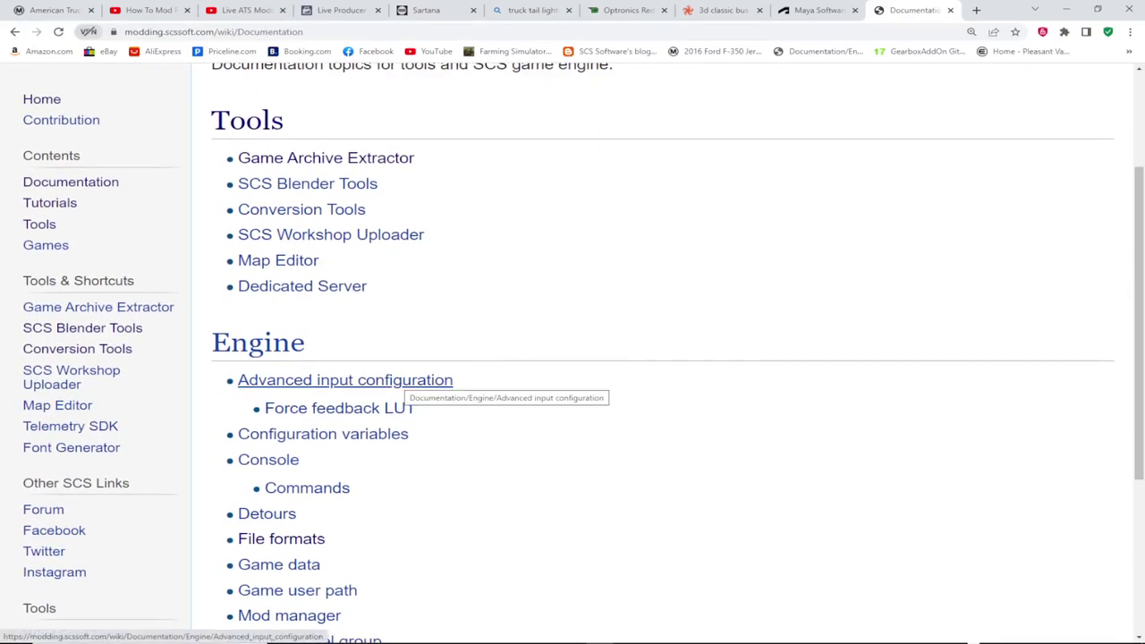
pyautogui.click(394, 380)
# Read through the Advanced input configuration page on H-shifter support and gearbox layouts.
pyautogui.scroll(-5, 572, 349)
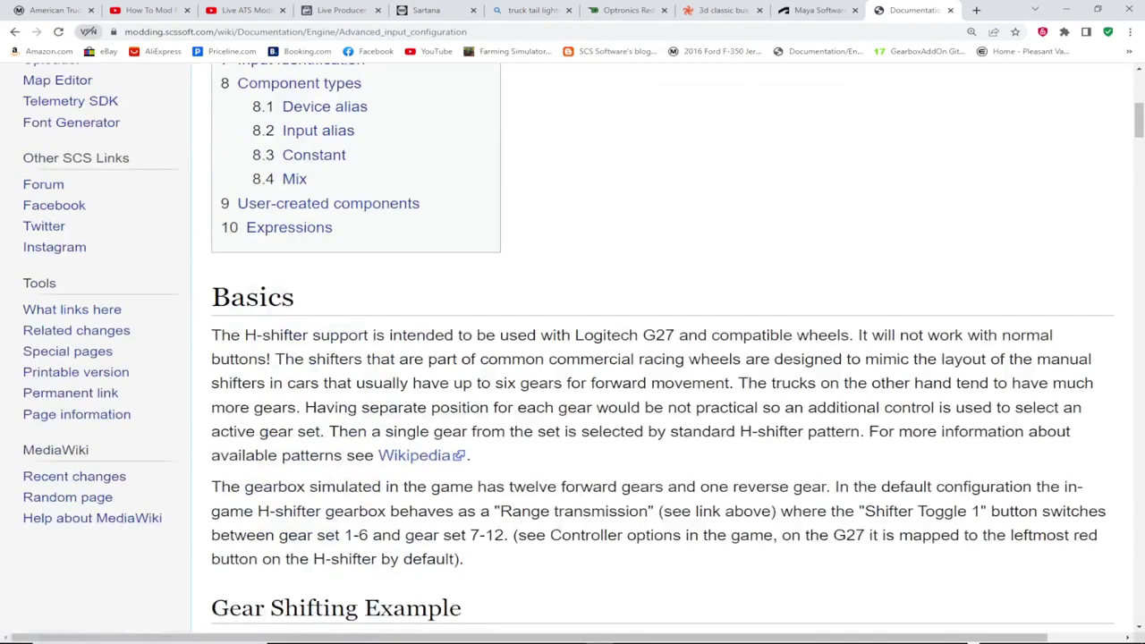
pyautogui.scroll(-5, 572, 349)
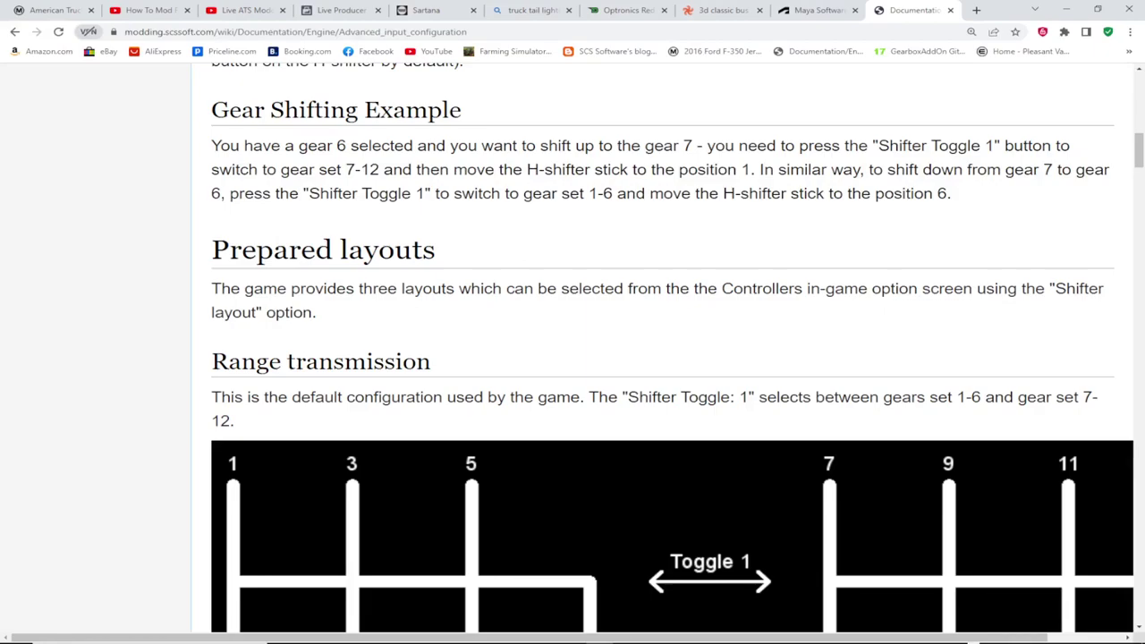
pyautogui.scroll(-3, 573, 349)
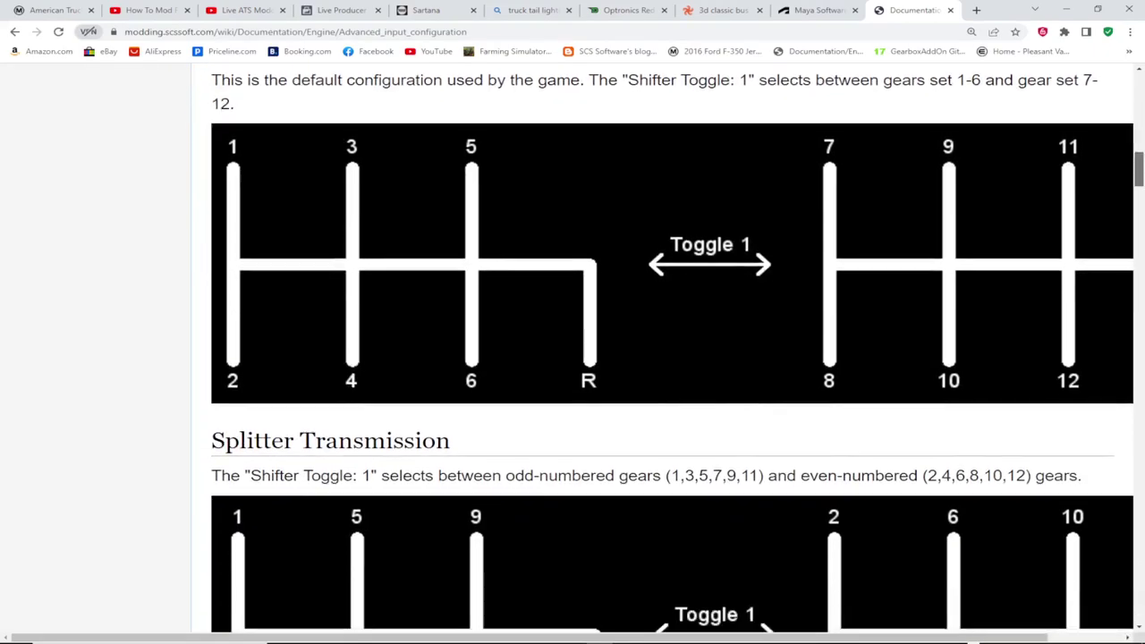
pyautogui.scroll(-10, 670, 349)
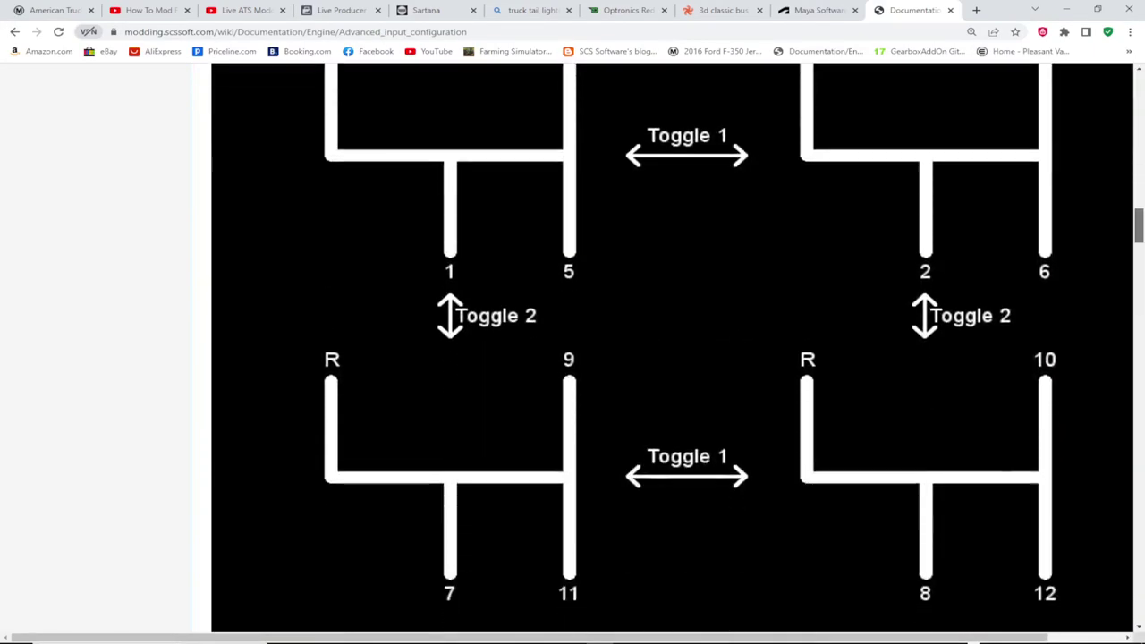
pyautogui.scroll(-7, 671, 349)
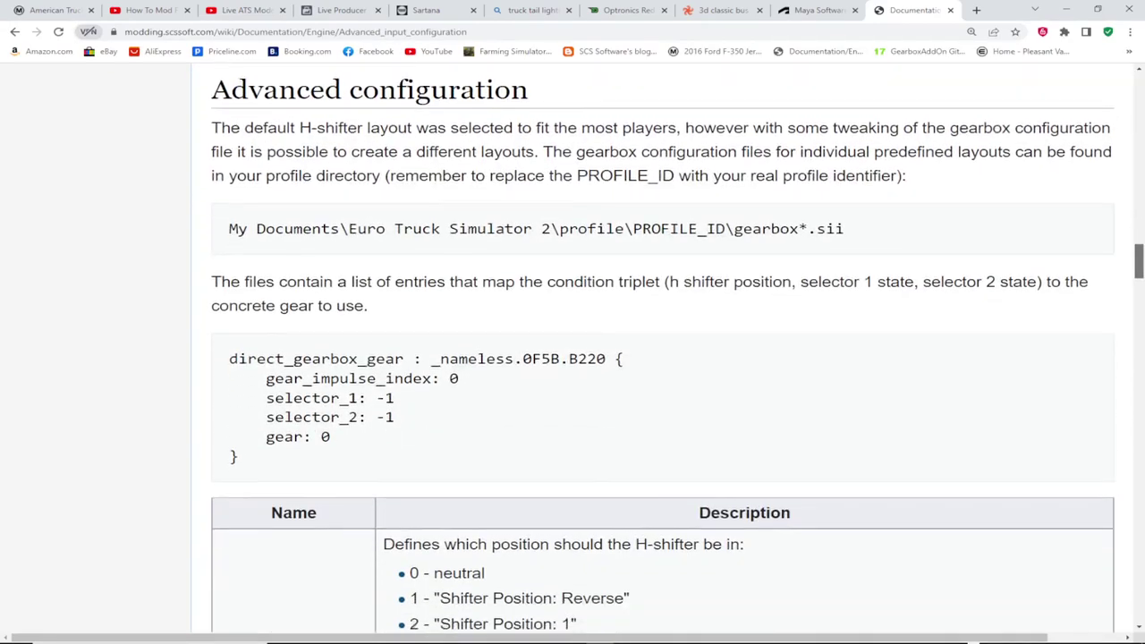
pyautogui.scroll(-1, 671, 349)
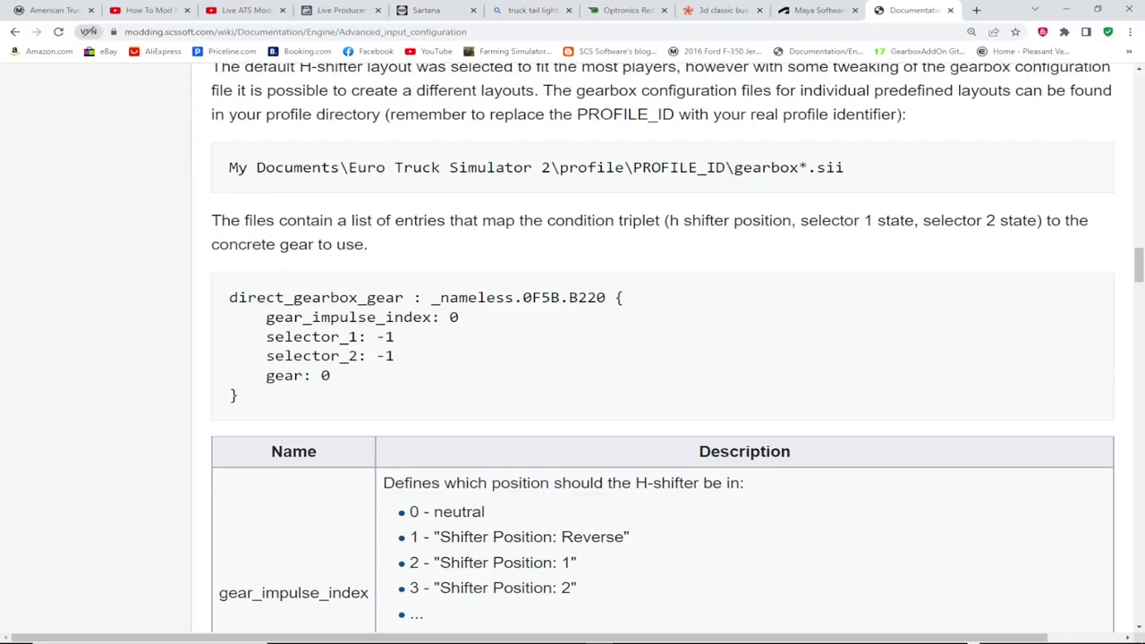
pyautogui.scroll(17, 671, 349)
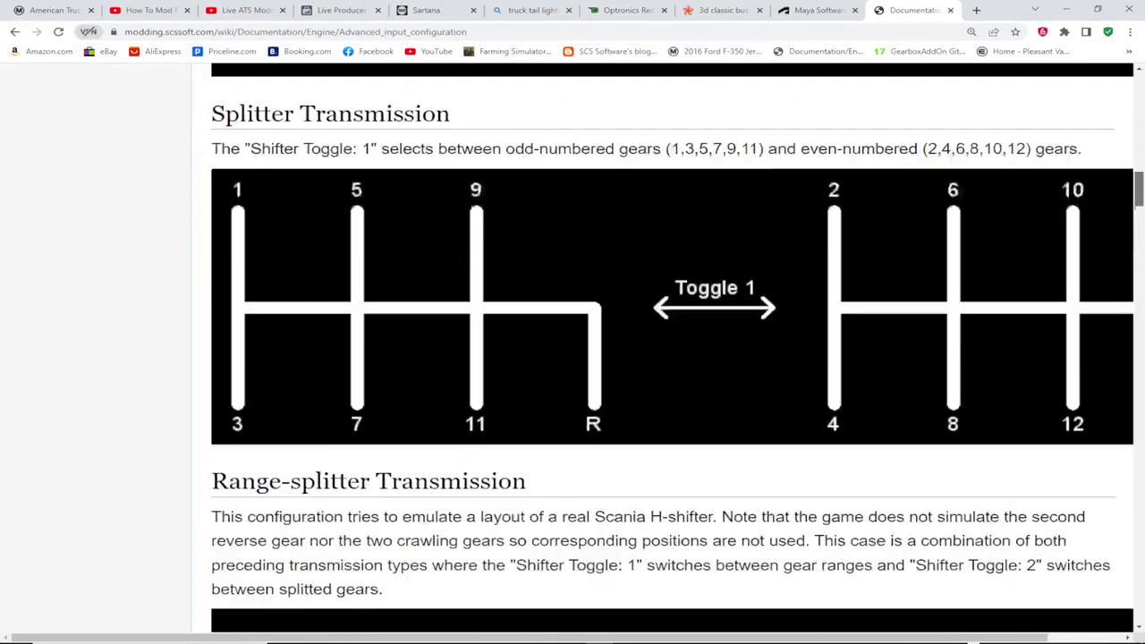
pyautogui.scroll(14, 671, 349)
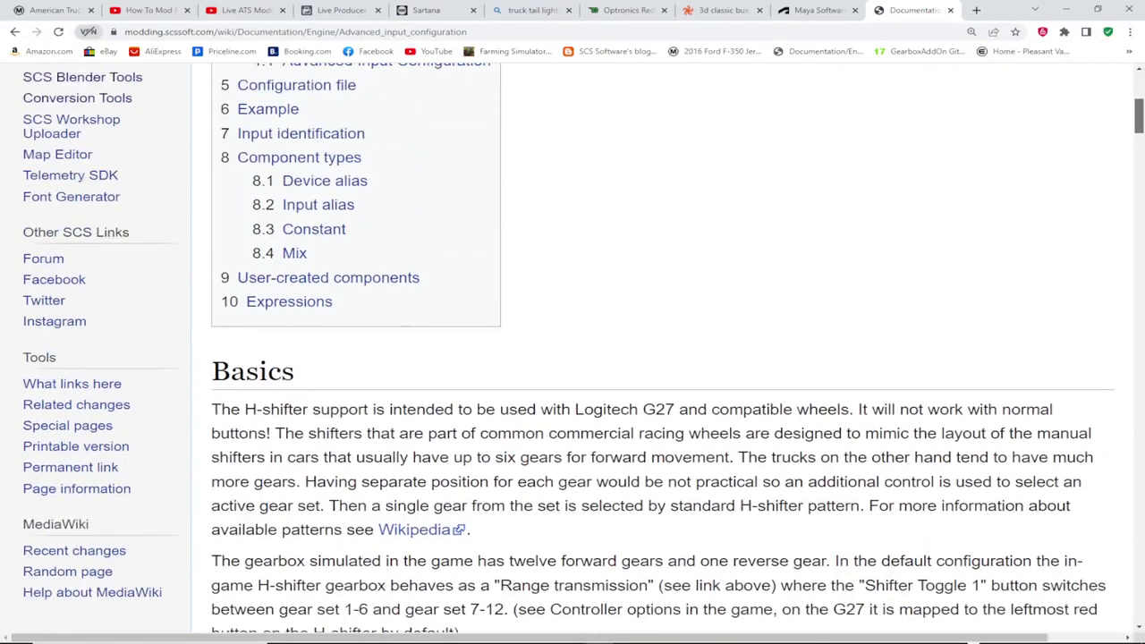
pyautogui.scroll(4, 671, 348)
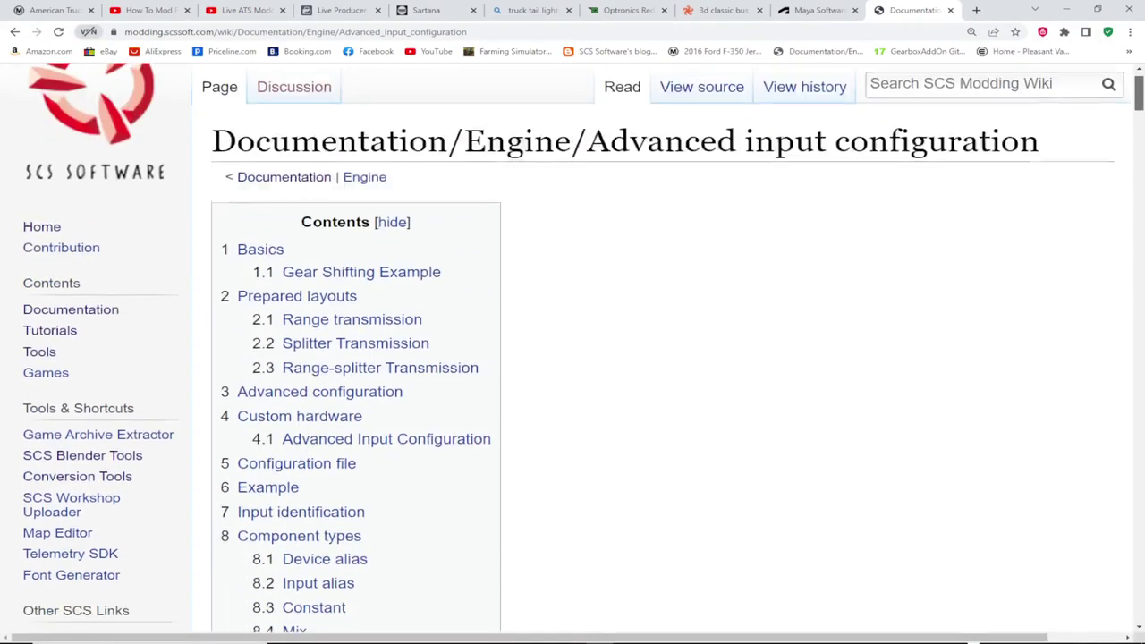
pyautogui.scroll(1, 671, 349)
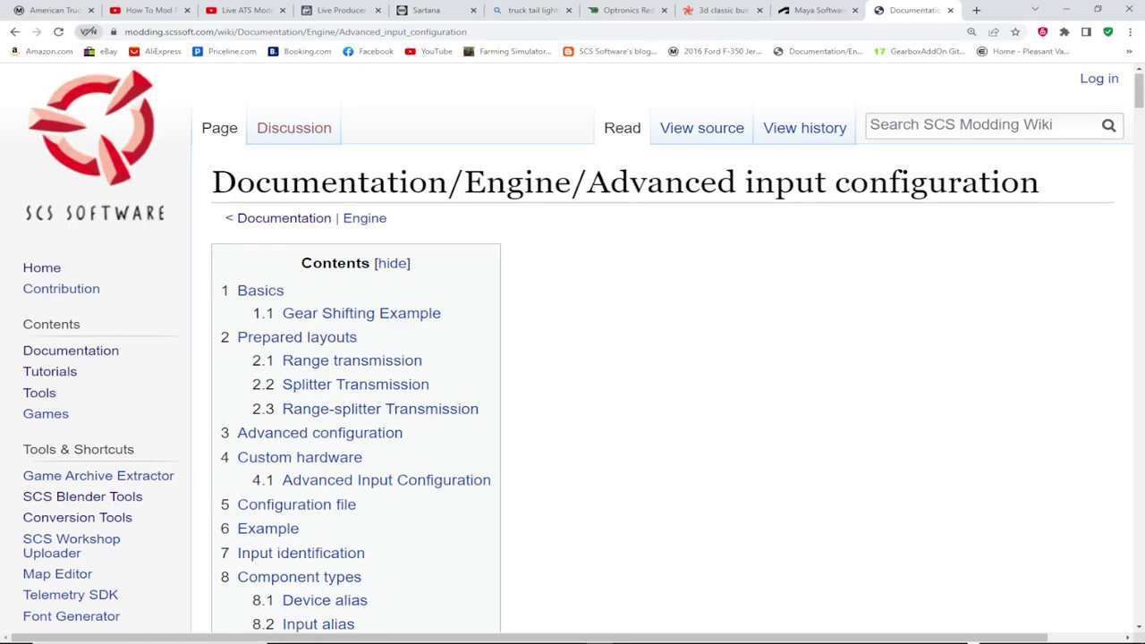
# Jump to the Basics section from the contents list.
pyautogui.click(261, 290)
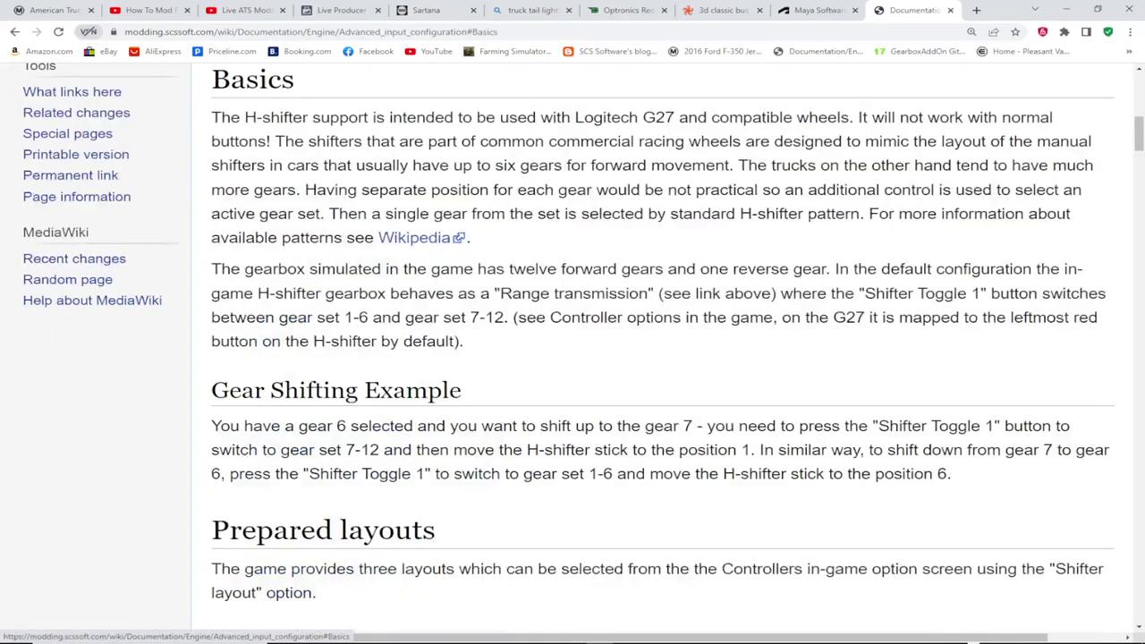
pyautogui.scroll(-15, 662, 358)
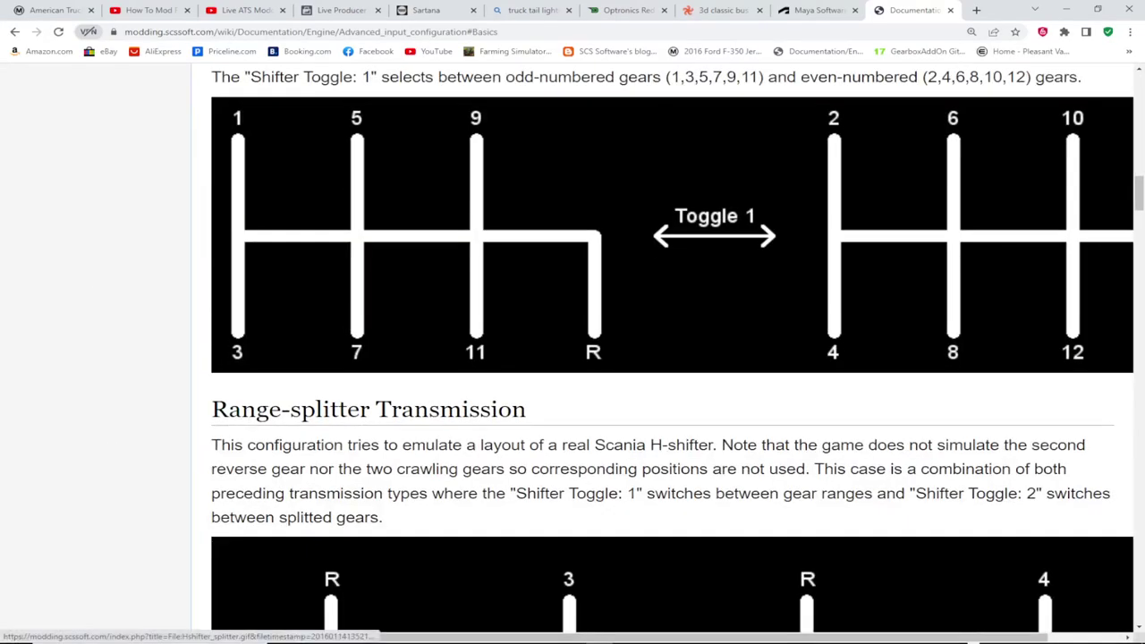
pyautogui.scroll(20, 662, 357)
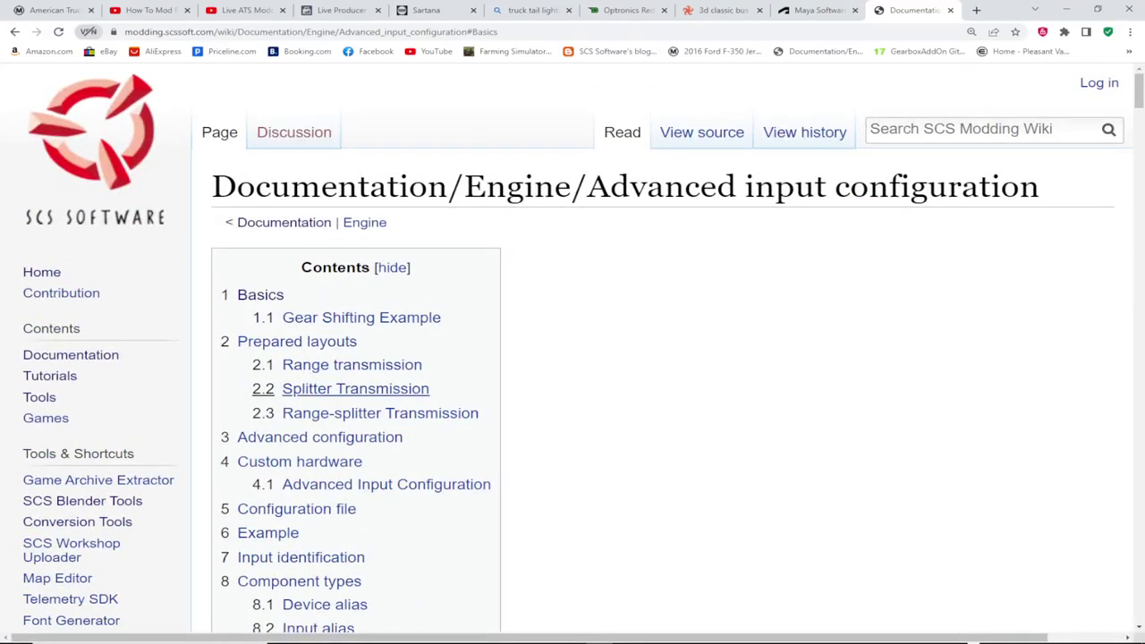
pyautogui.scroll(-5, 357, 388)
# Go to the SCS Modding Wiki main page.
pyautogui.click(41, 272)
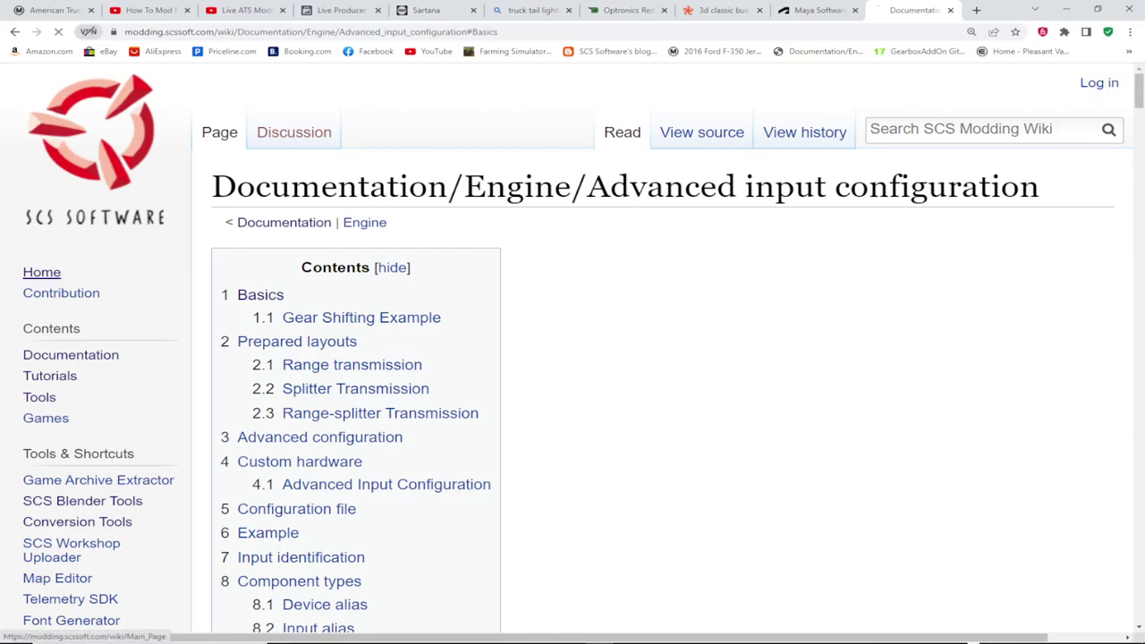
pyautogui.scroll(-5, 41, 272)
pyautogui.scroll(5, 782, 443)
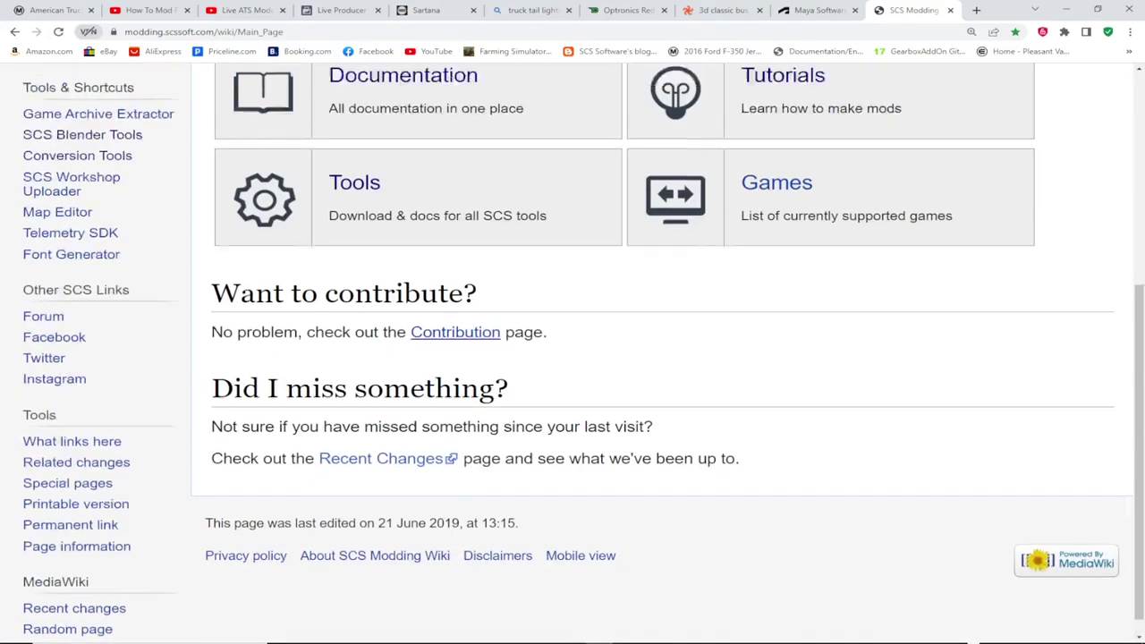
# Open the Tutorials page and scroll down to the Tutorials per tools section.
pyautogui.click(782, 441)
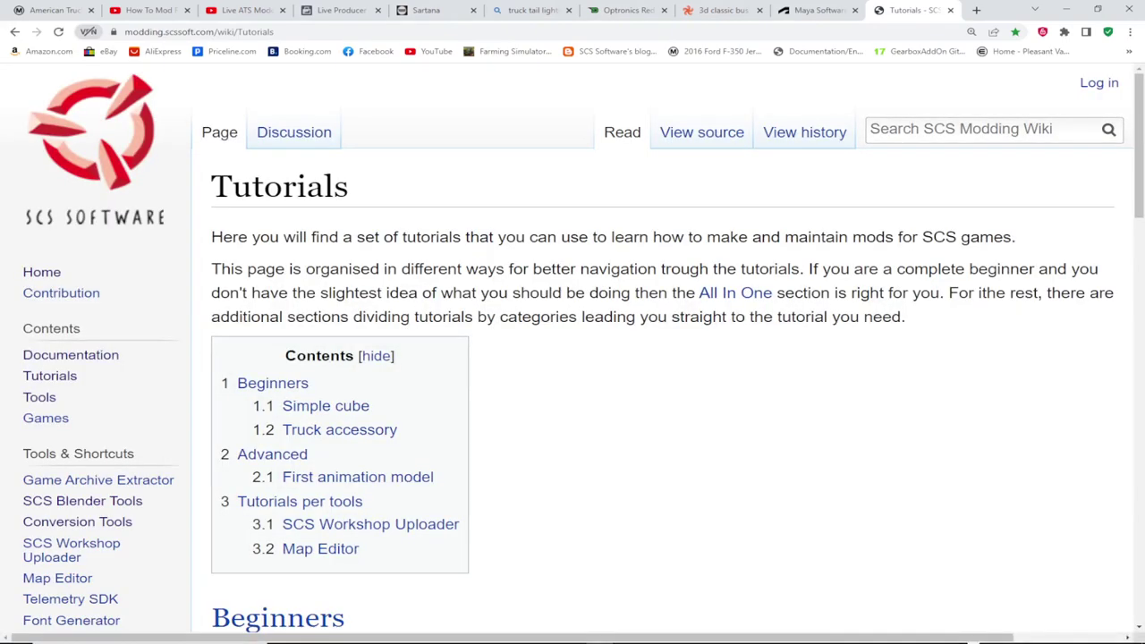
pyautogui.scroll(-5, 573, 358)
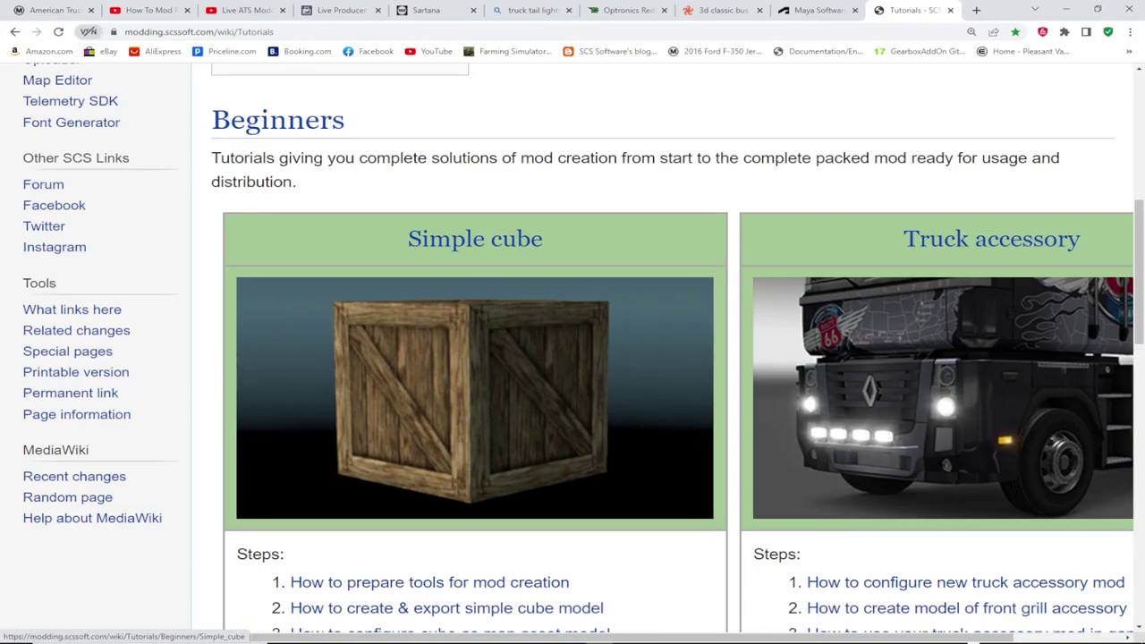
pyautogui.scroll(-5, 572, 357)
pyautogui.scroll(-5, 572, 358)
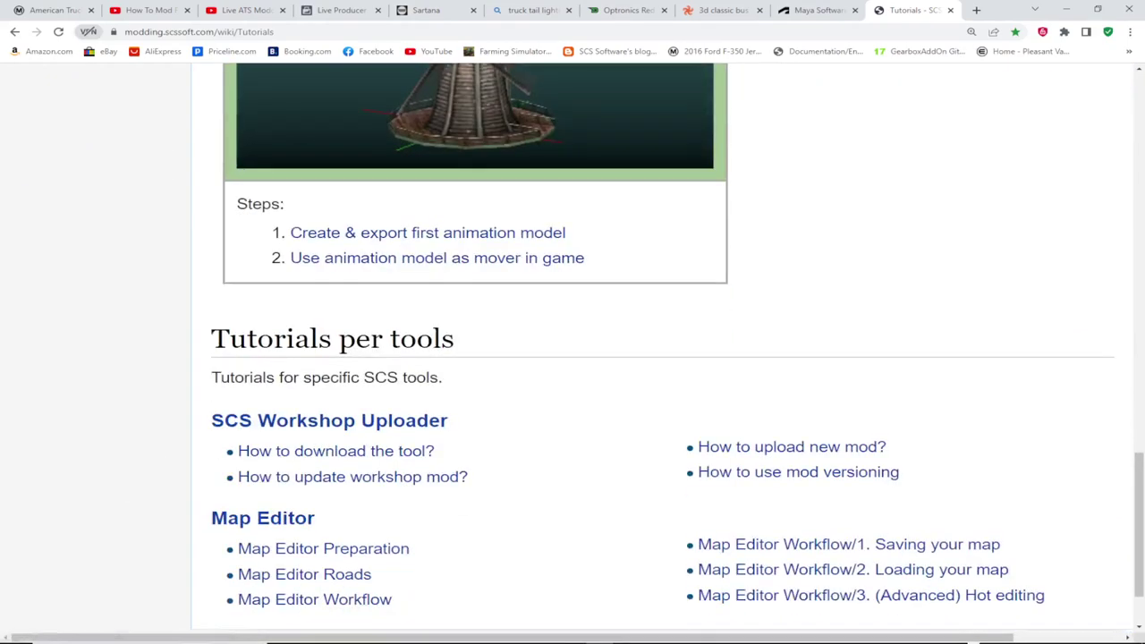
pyautogui.scroll(-2, 572, 358)
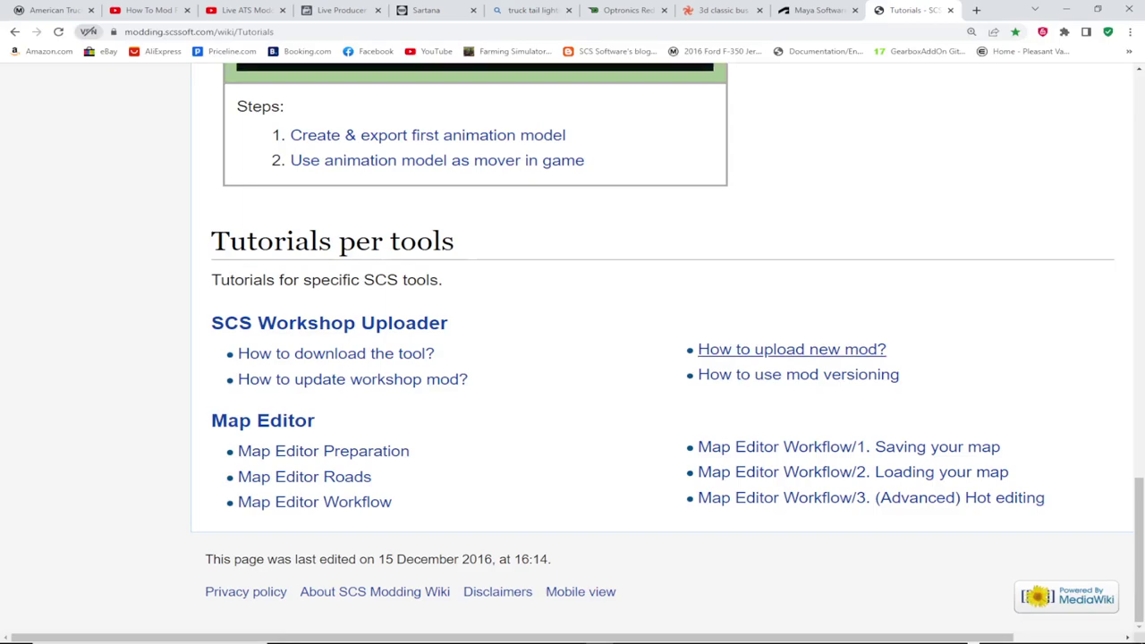
# Read the SCS Workshop Uploader 'How to upload new mod?' tutorial, then return to its top.
pyautogui.click(792, 349)
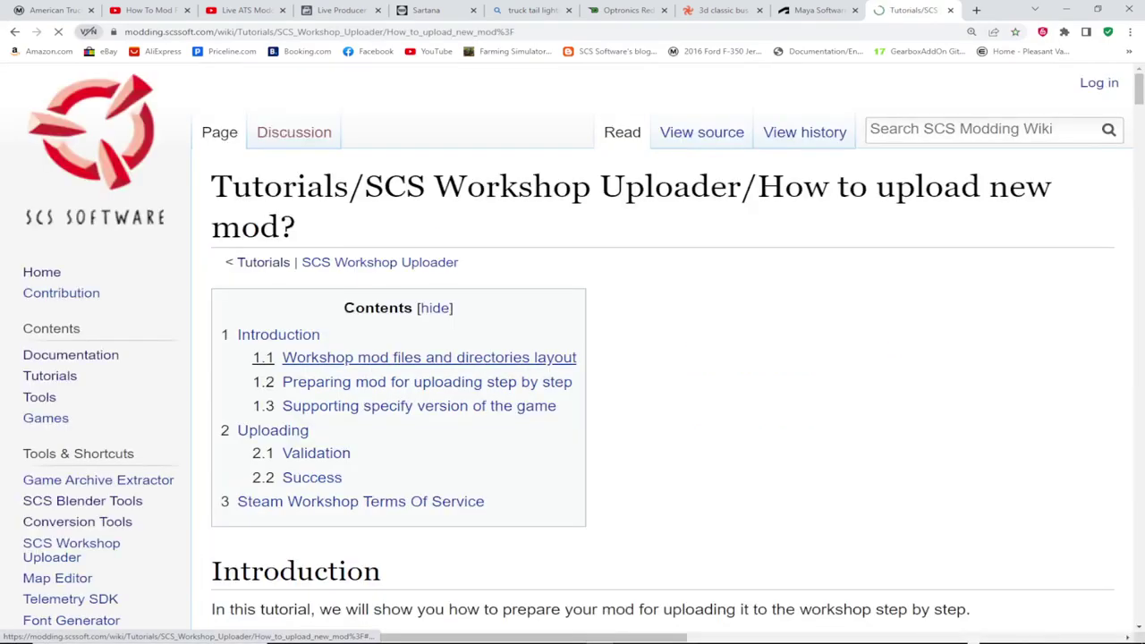
pyautogui.scroll(-5, 572, 357)
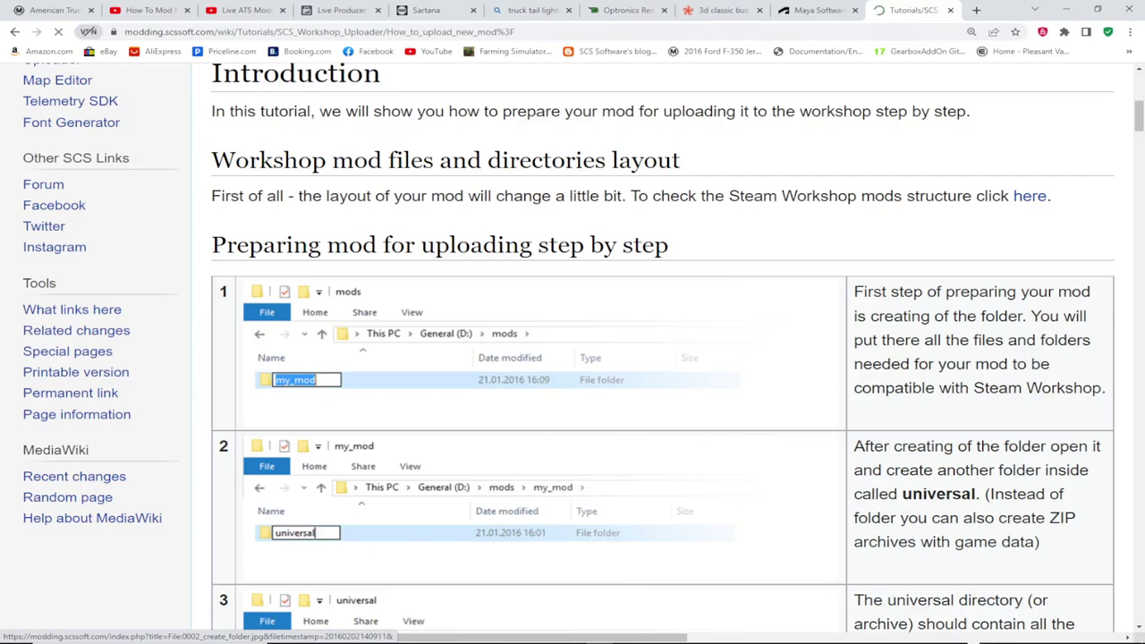
pyautogui.scroll(-5, 492, 448)
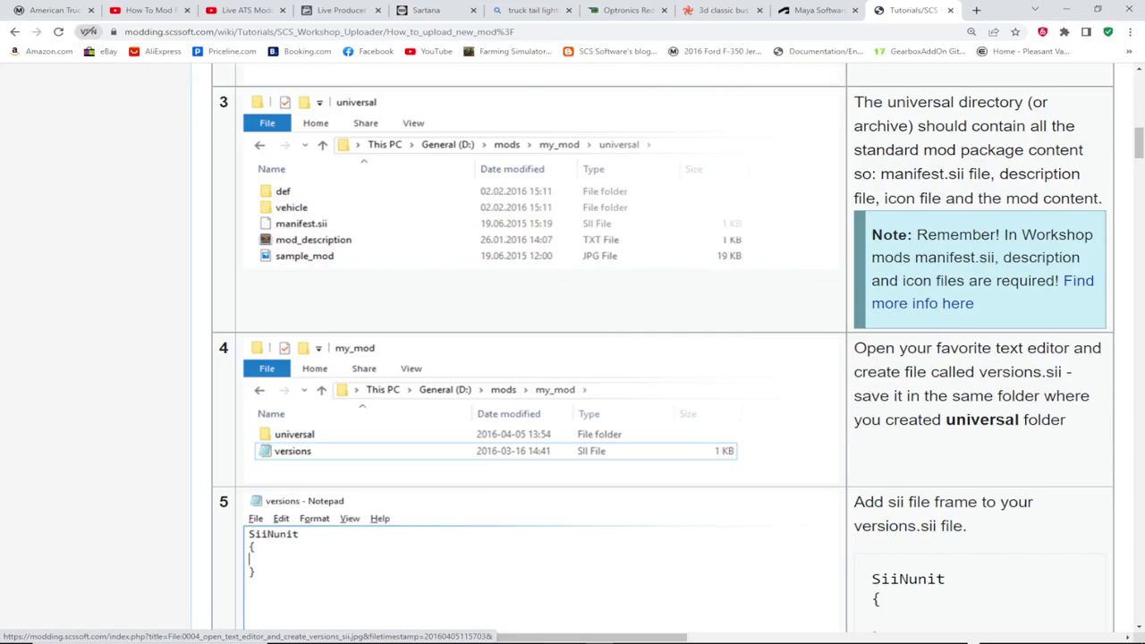
pyautogui.scroll(-5, 492, 555)
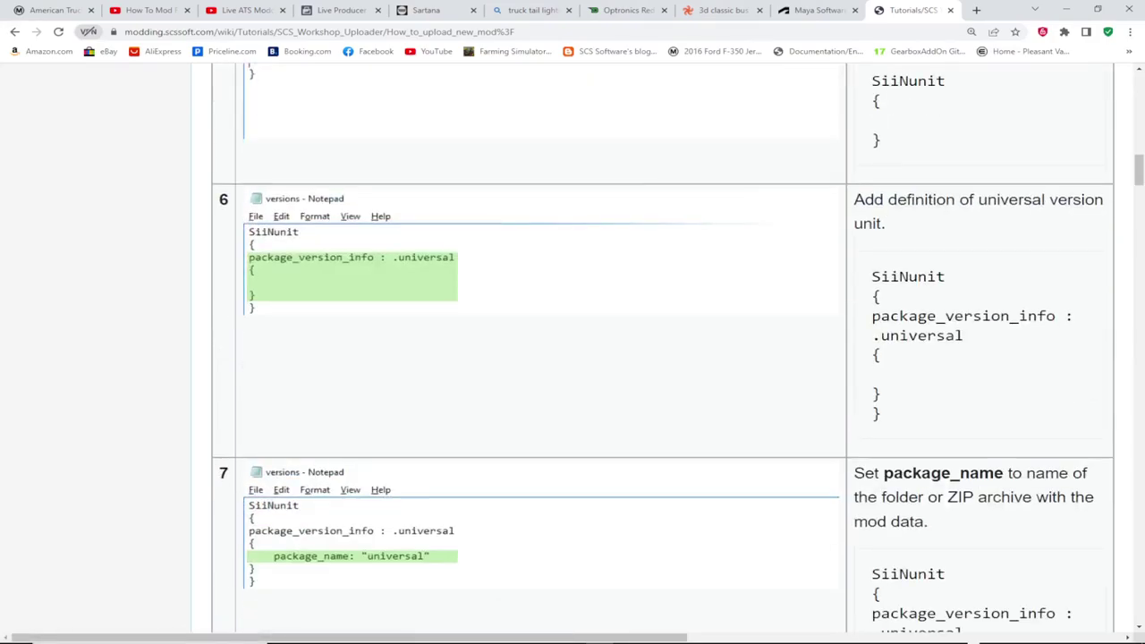
pyautogui.scroll(-5, 572, 358)
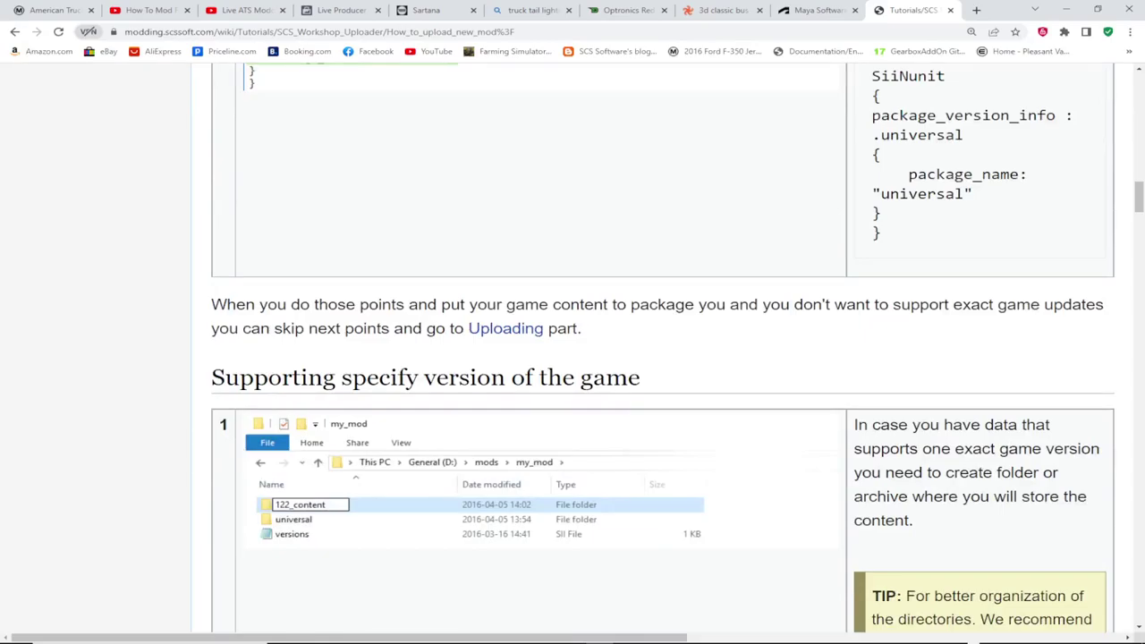
pyautogui.scroll(-5, 573, 358)
pyautogui.scroll(-5, 572, 358)
pyautogui.scroll(5, 573, 357)
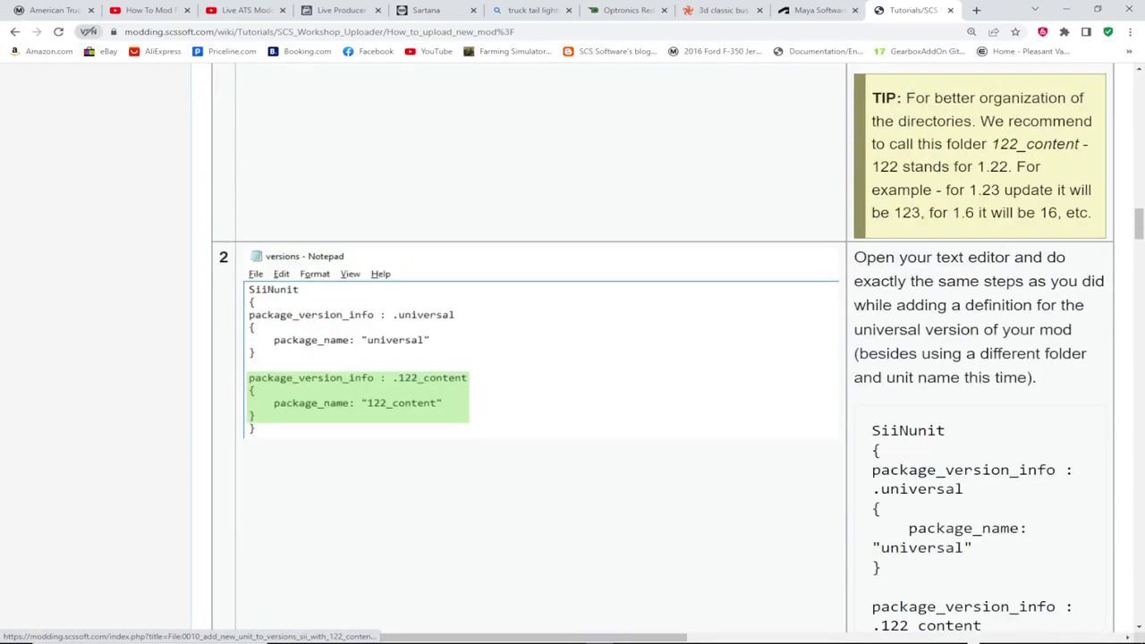
pyautogui.scroll(-5, 572, 358)
pyautogui.press('Home')
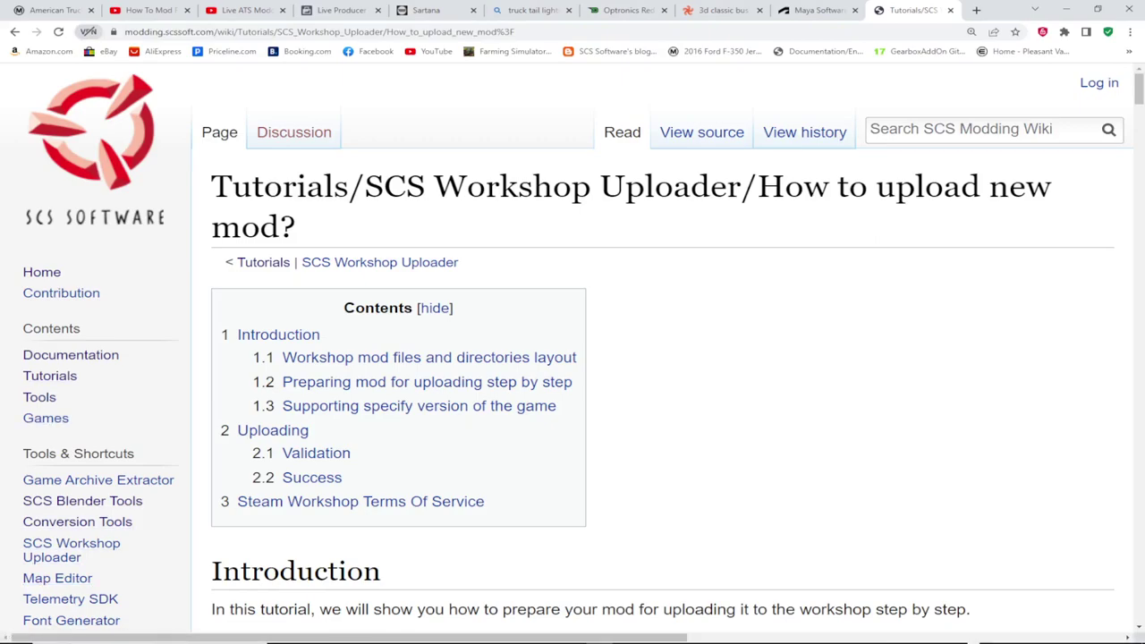
# Open the wiki's Tools overview page and scroll through it.
pyautogui.click(40, 397)
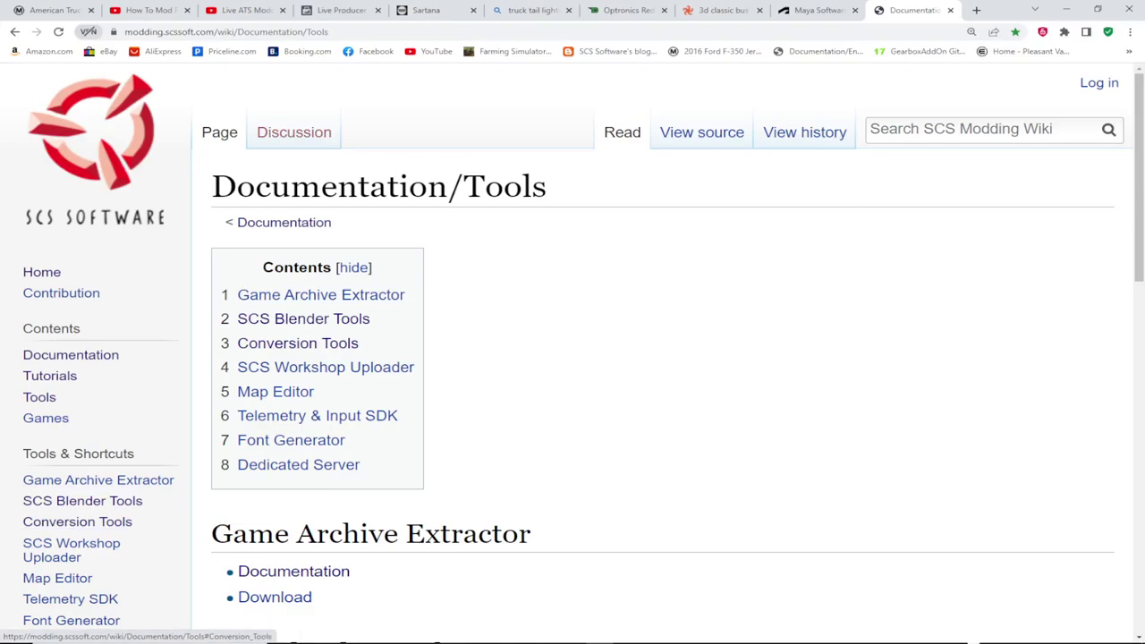
pyautogui.scroll(-6, 71, 547)
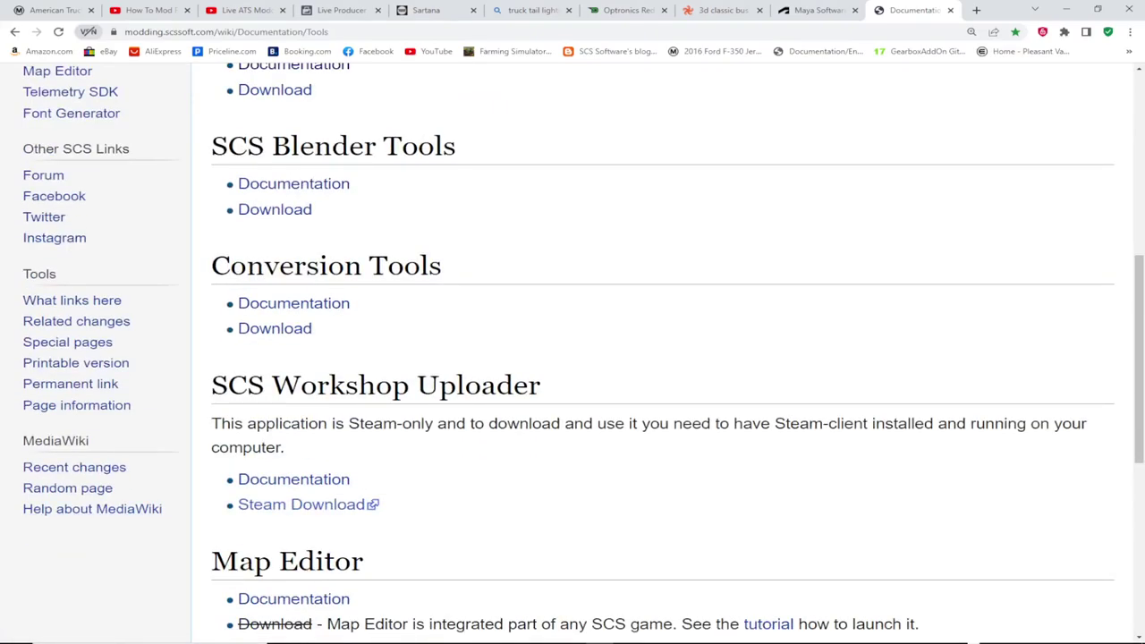
pyautogui.scroll(-5, 661, 358)
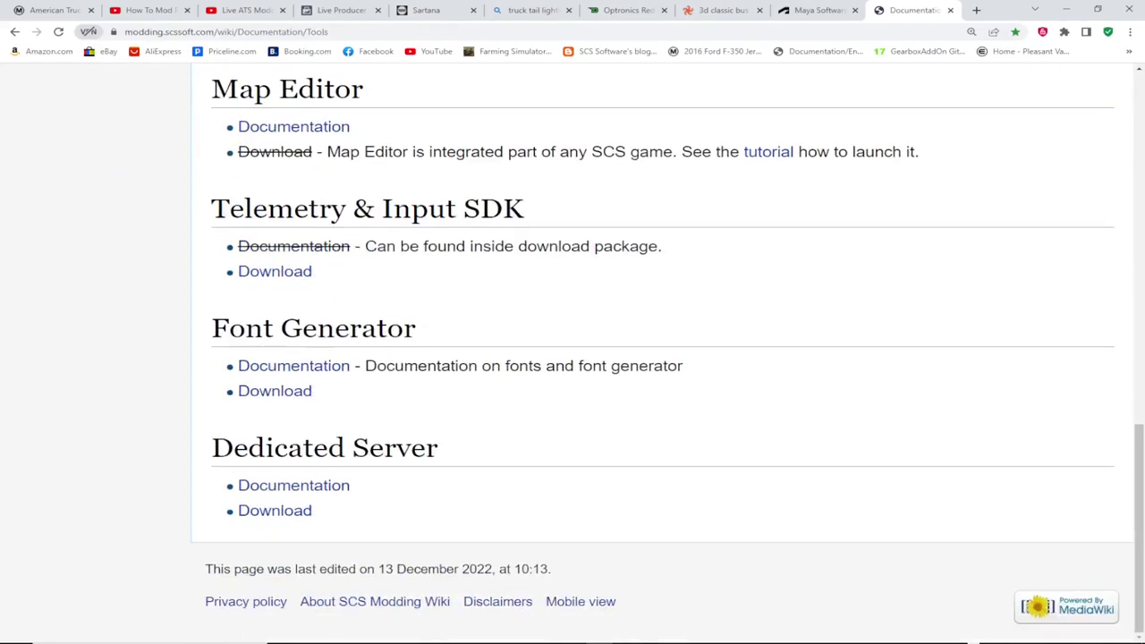
pyautogui.scroll(15, 39, 396)
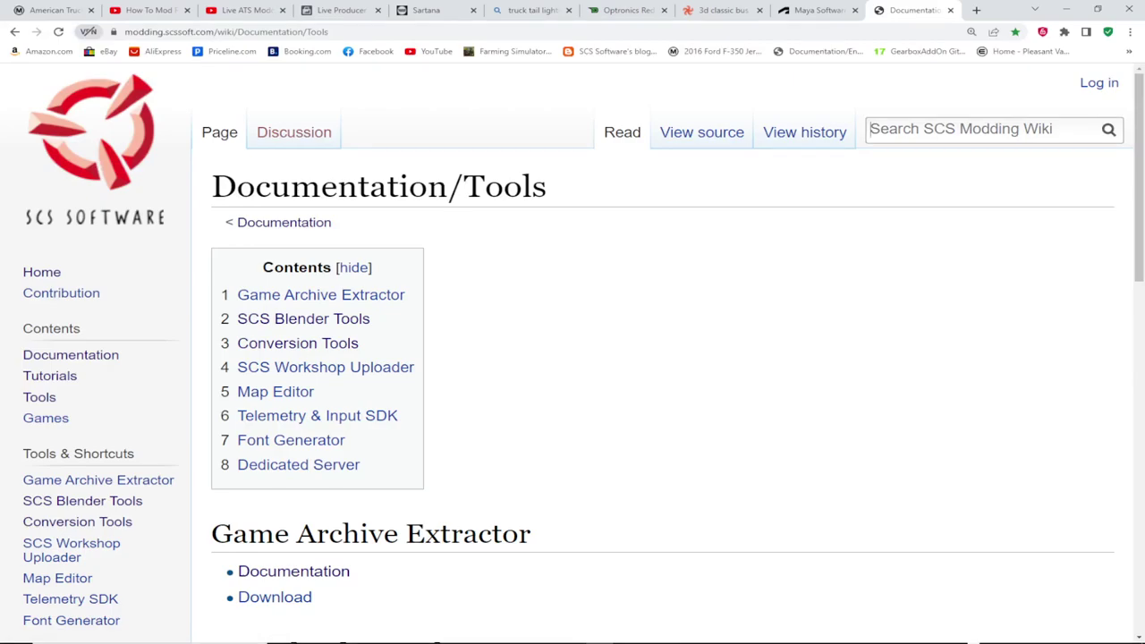
# Go back, then open the main Documentation page listing Tools and Engine topics.
pyautogui.click(15, 31)
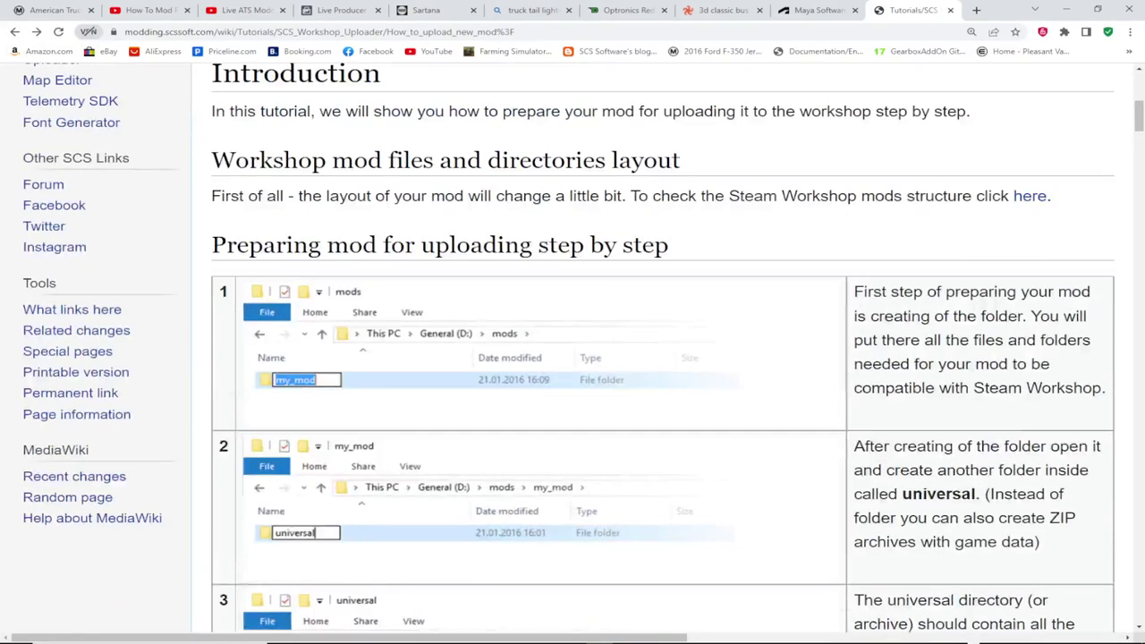
pyautogui.scroll(6, 573, 349)
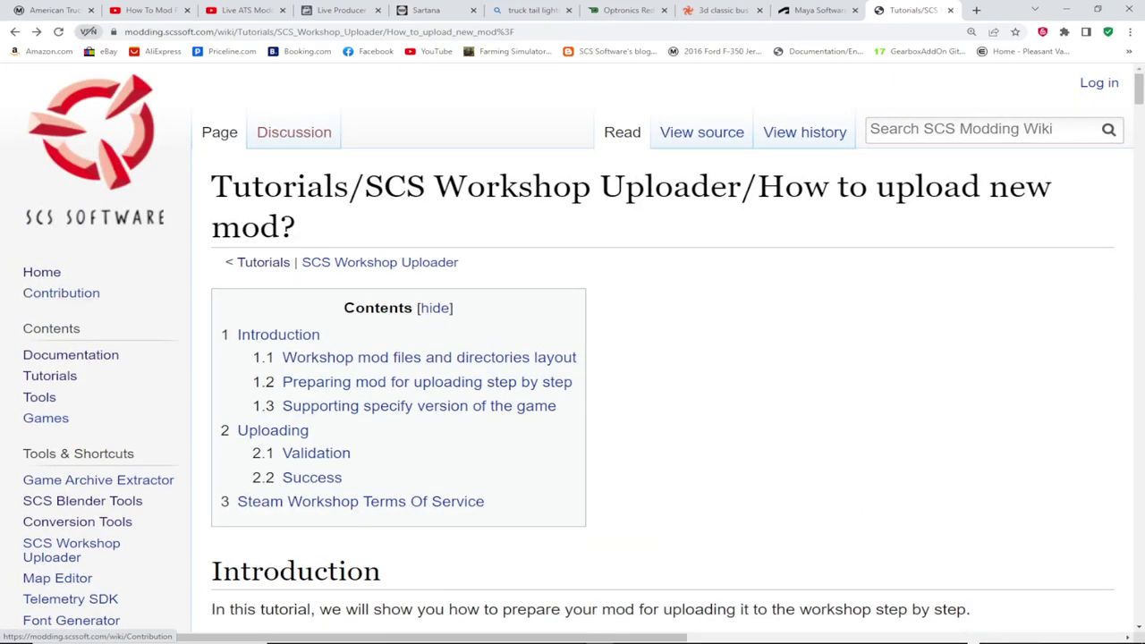
pyautogui.click(70, 355)
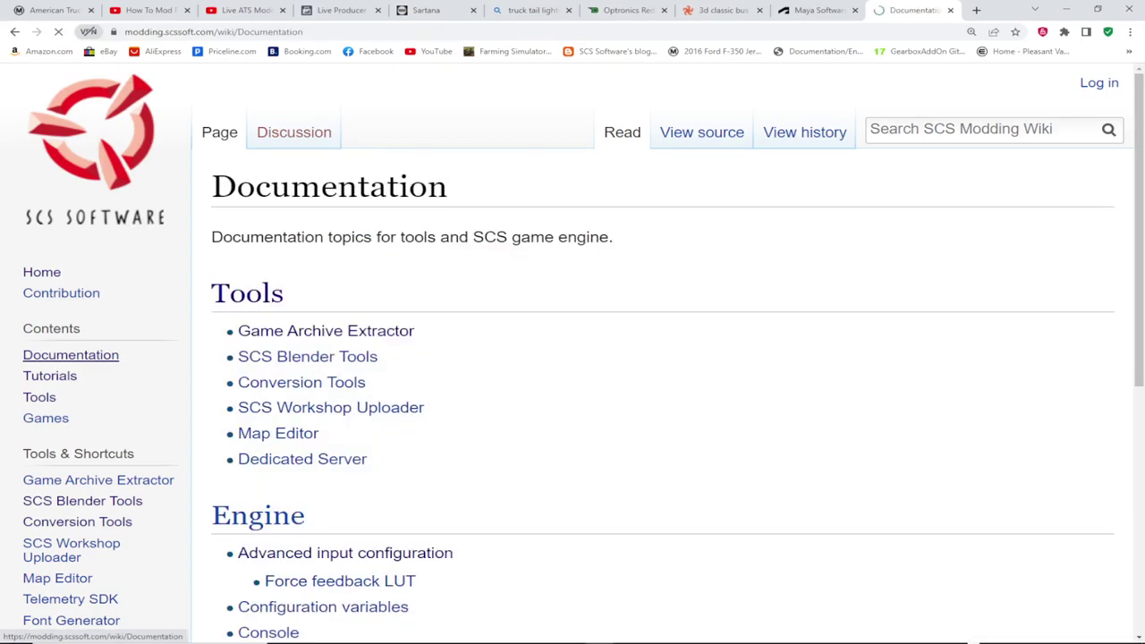
# Open the Engine 'File formats' page listing .pmd, .pmg and .pit formats.
pyautogui.scroll(-5, 304, 358)
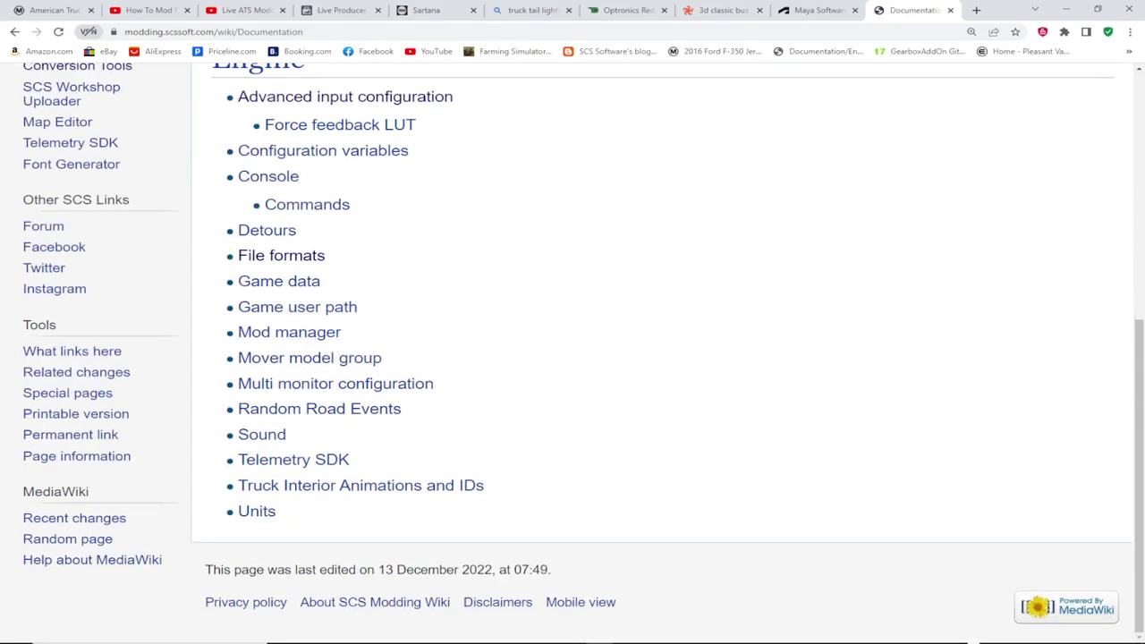
pyautogui.click(281, 255)
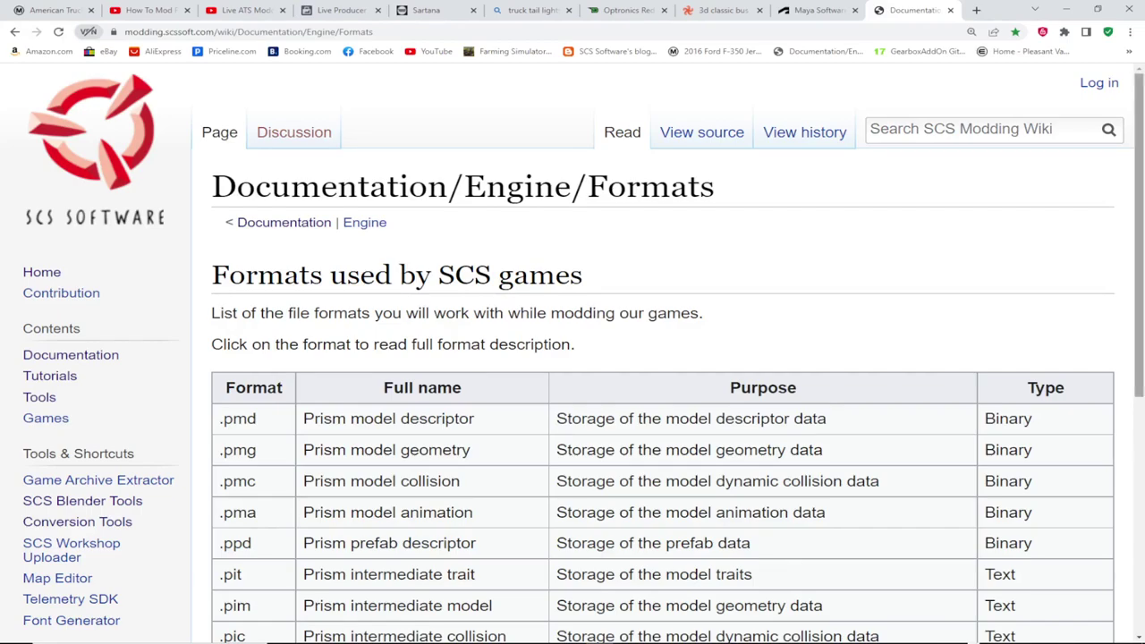
# Read through the file formats table, then return to the Documentation overview page.
pyautogui.scroll(-2, 584, 354)
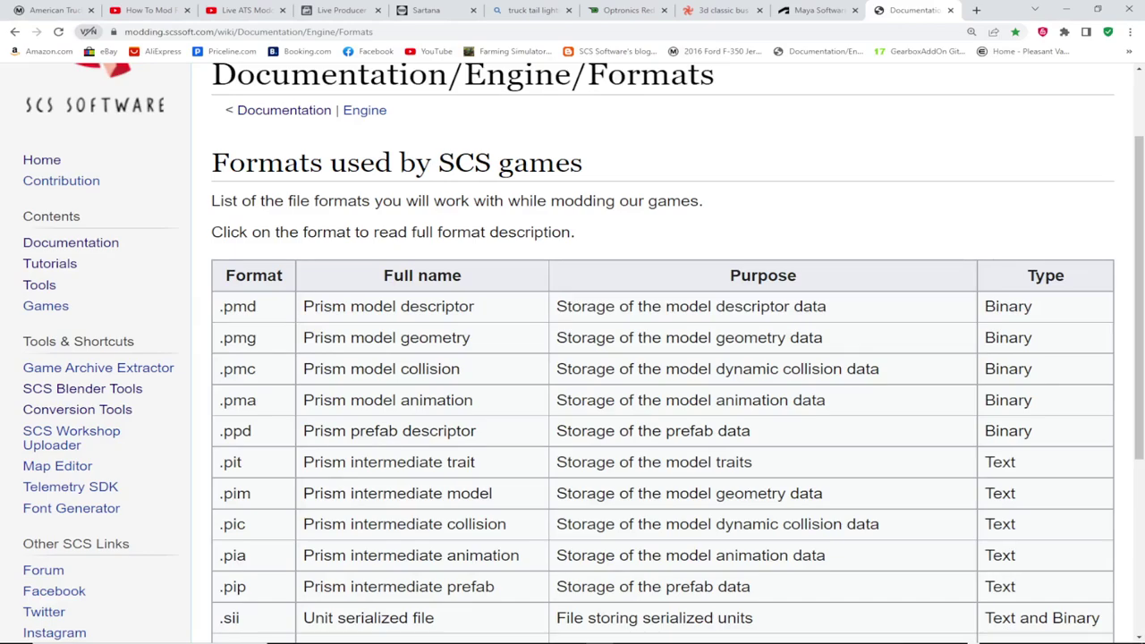
pyautogui.scroll(-4, 662, 358)
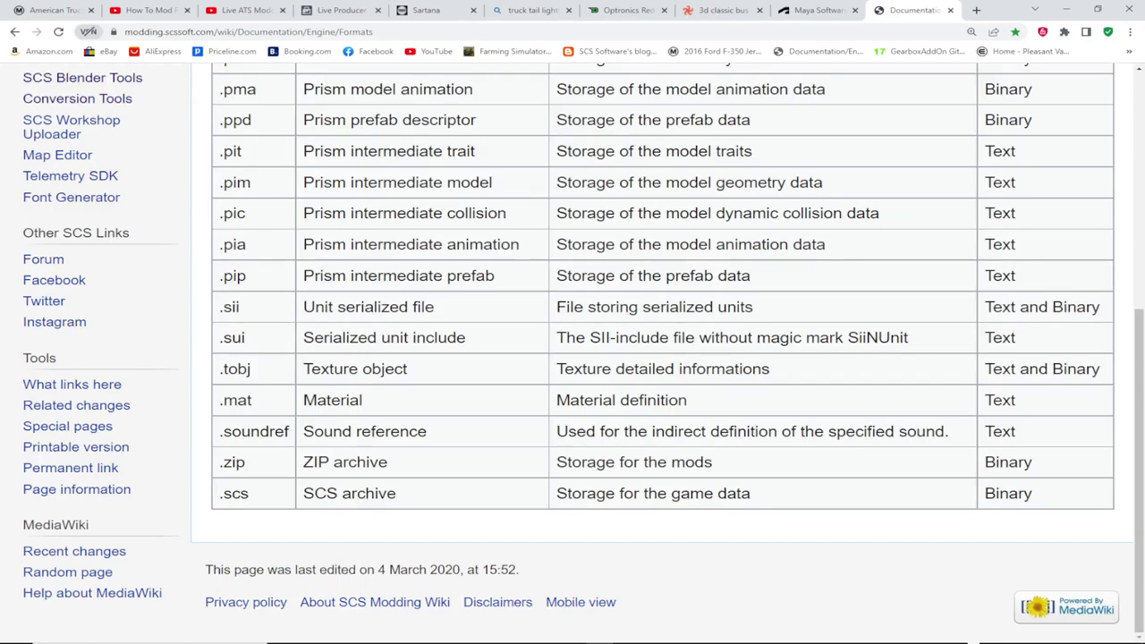
pyautogui.scroll(5, 572, 358)
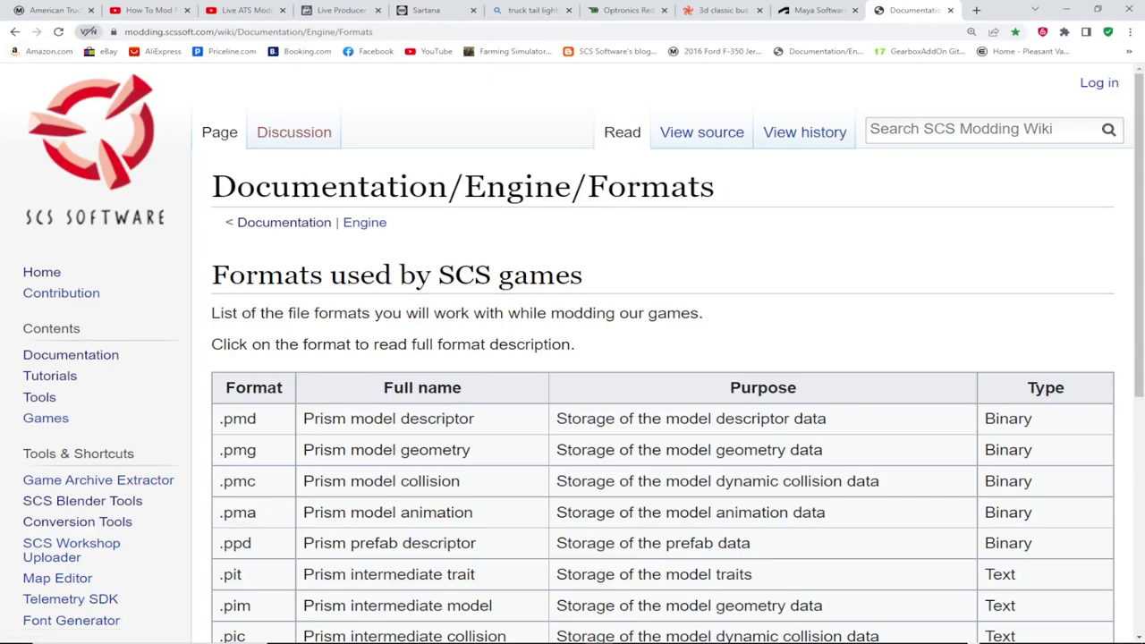
pyautogui.click(14, 31)
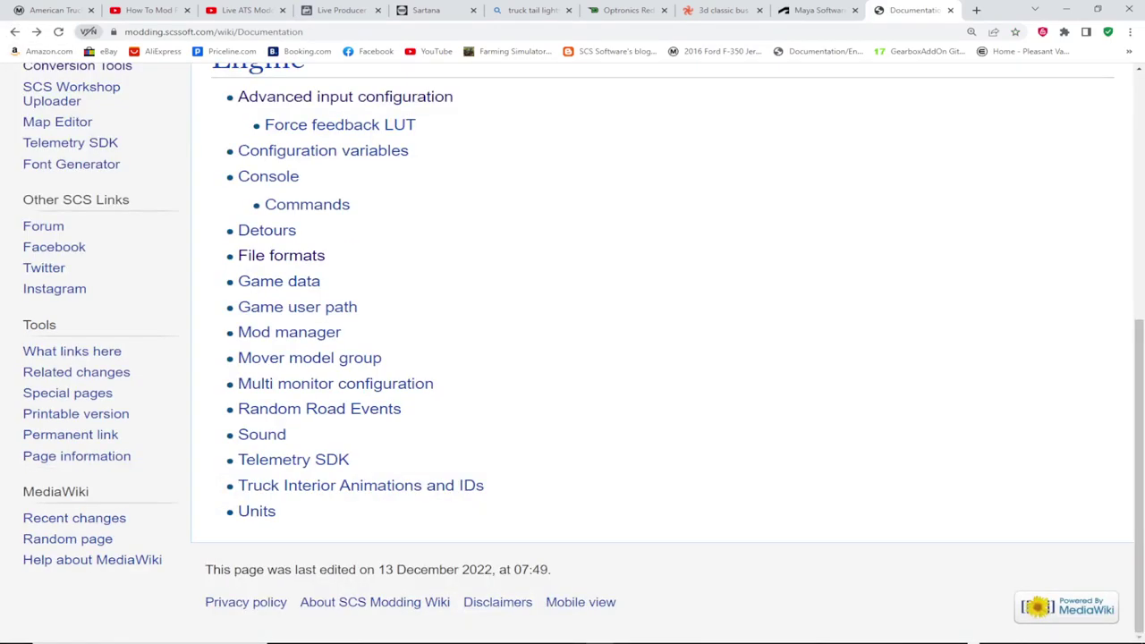
# Open the Engine Console page explaining how g_console and g_developer enable the console.
pyautogui.click(269, 176)
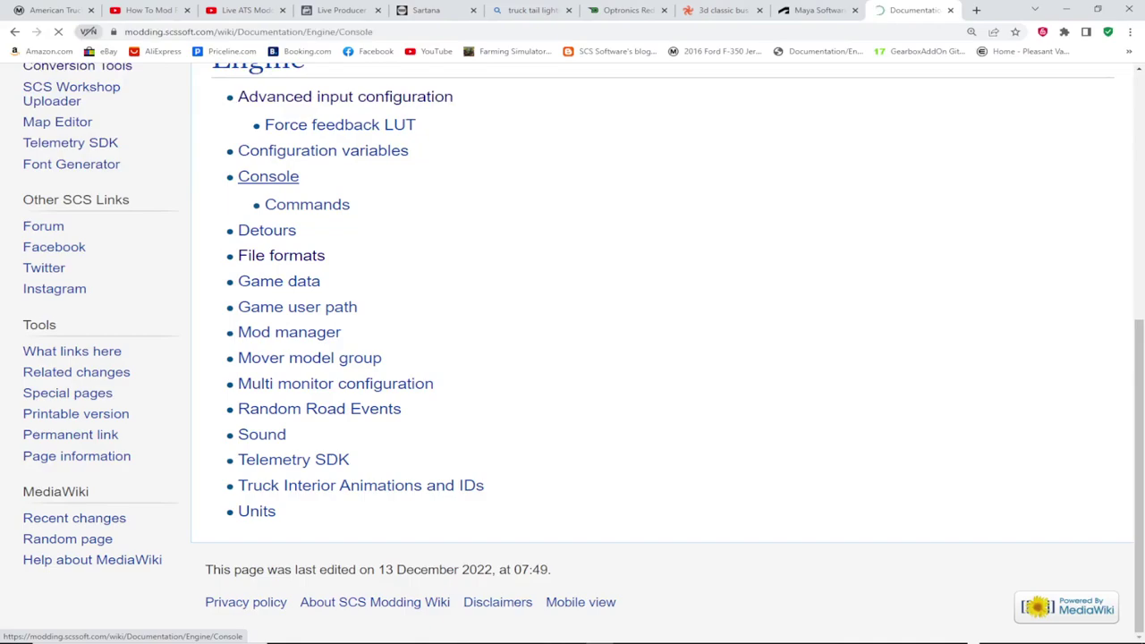
pyautogui.scroll(-5, 662, 357)
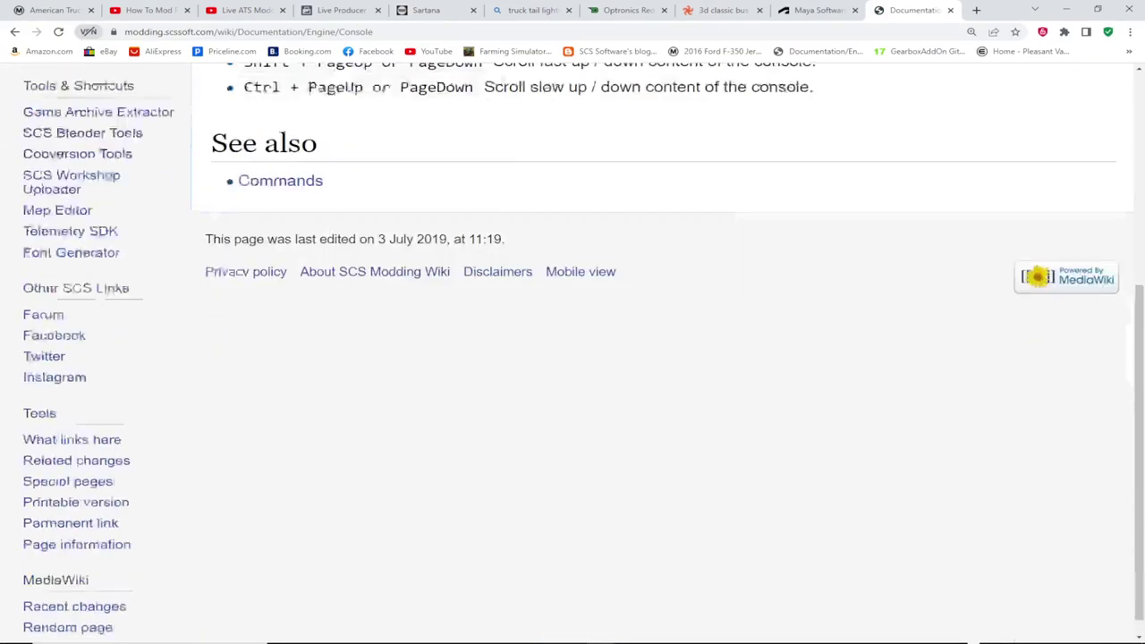
pyautogui.scroll(5, 662, 357)
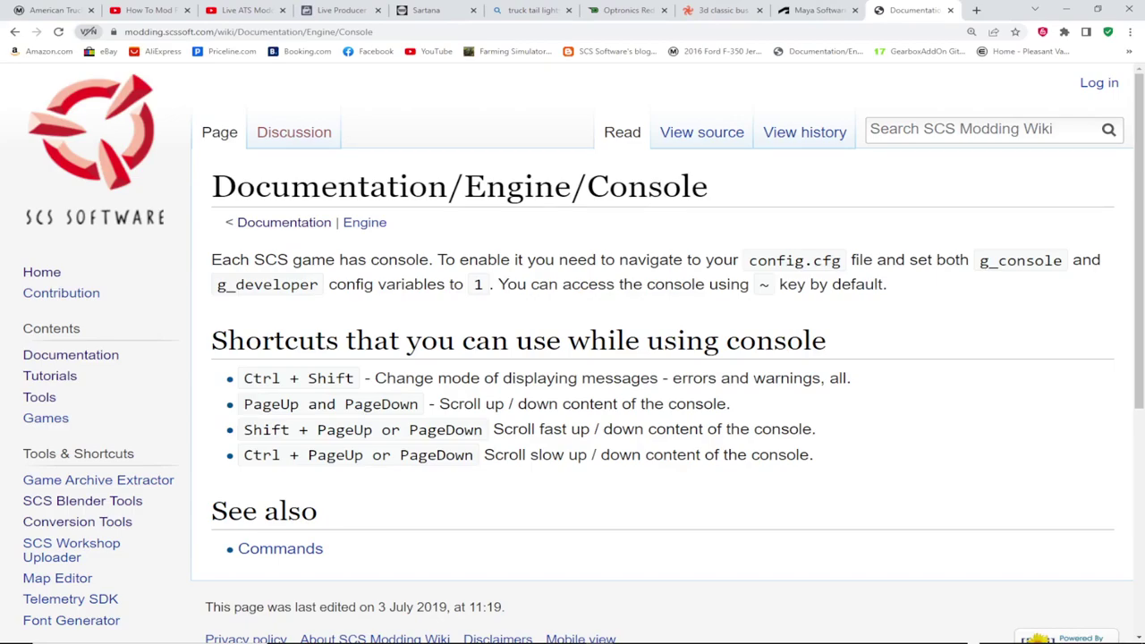
pyautogui.click(280, 548)
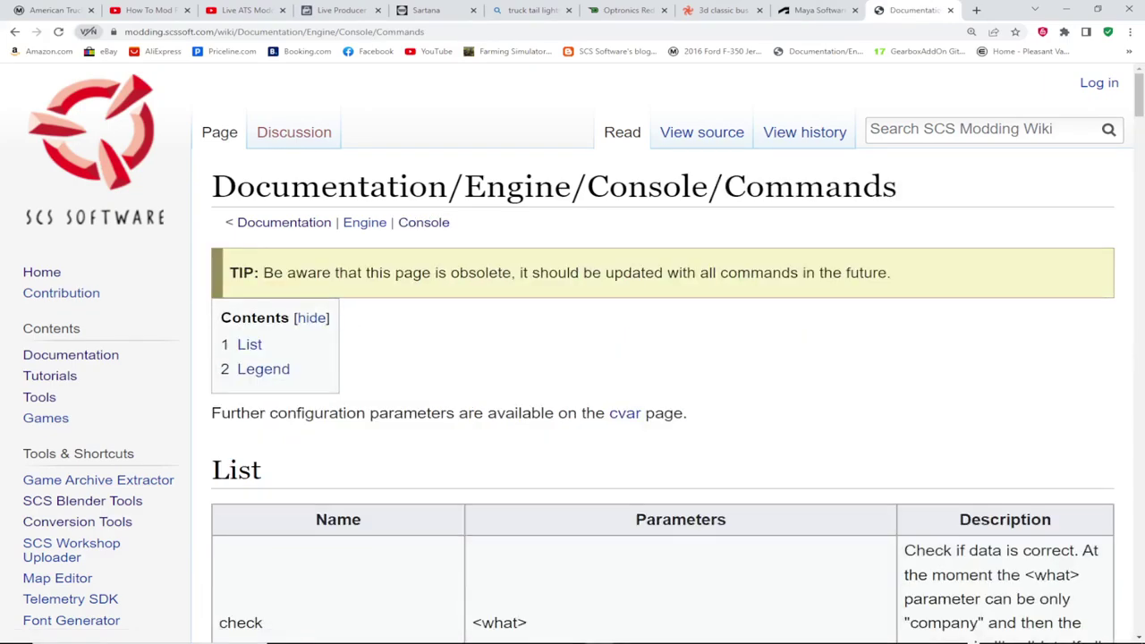
pyautogui.scroll(-5, 573, 358)
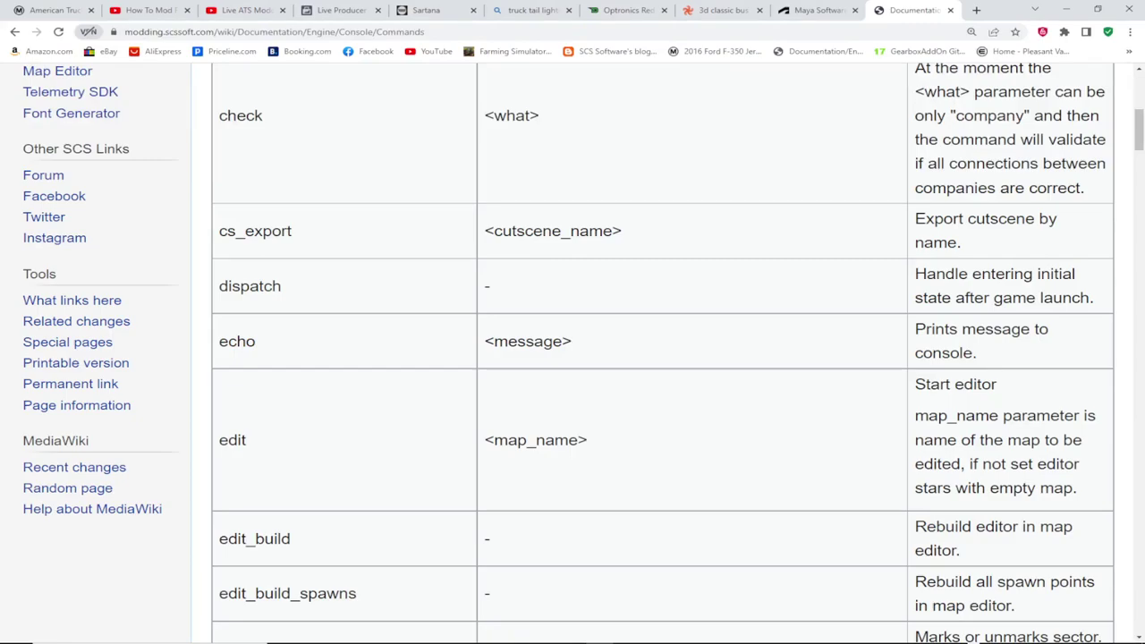
pyautogui.scroll(-5, 573, 358)
pyautogui.scroll(-10, 573, 357)
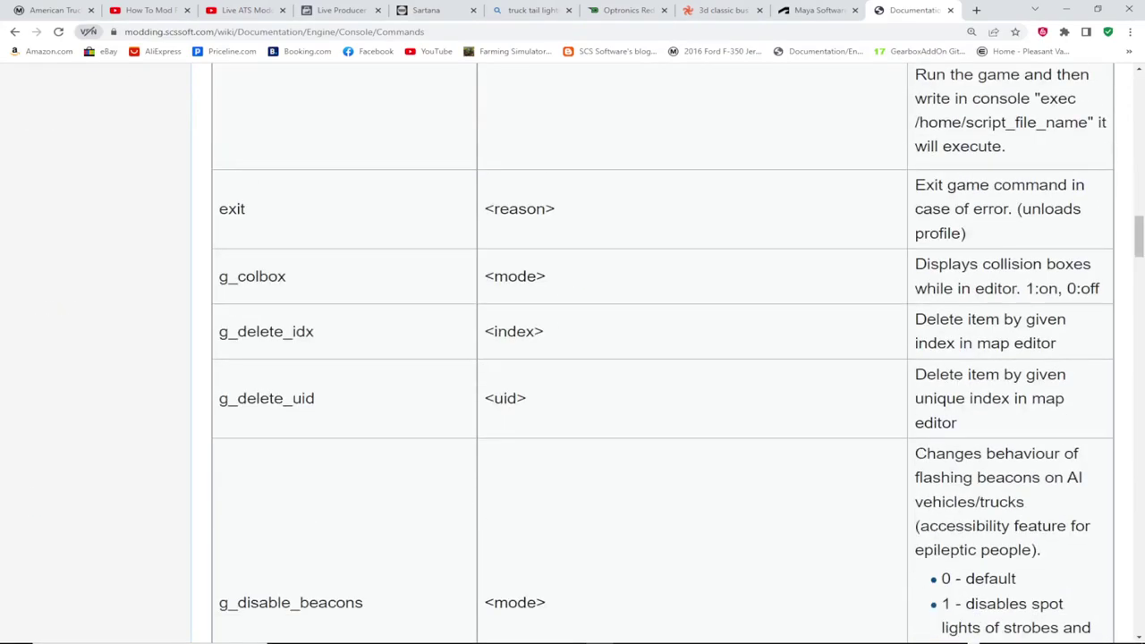
pyautogui.scroll(-10, 572, 358)
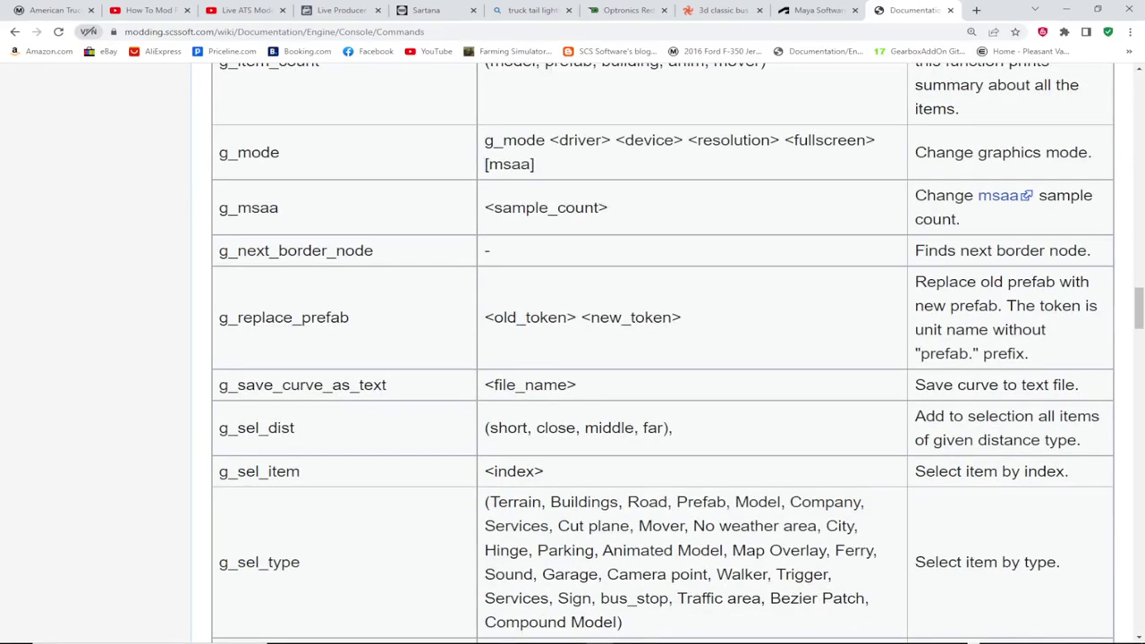
pyautogui.scroll(-5, 572, 358)
pyautogui.scroll(-5, 573, 358)
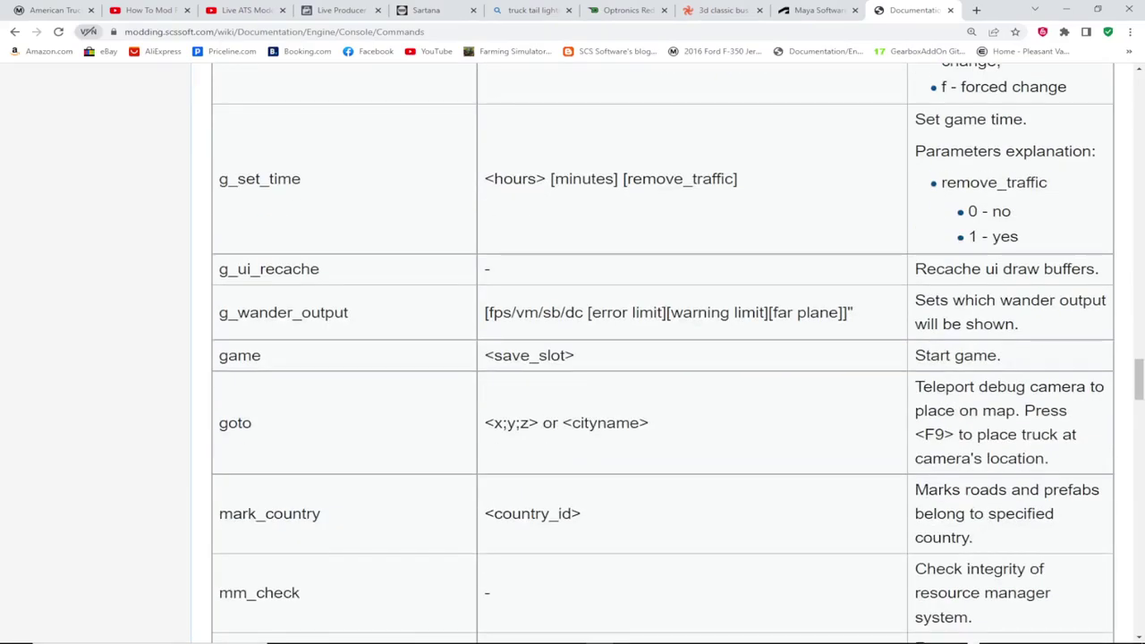
pyautogui.scroll(20, 573, 357)
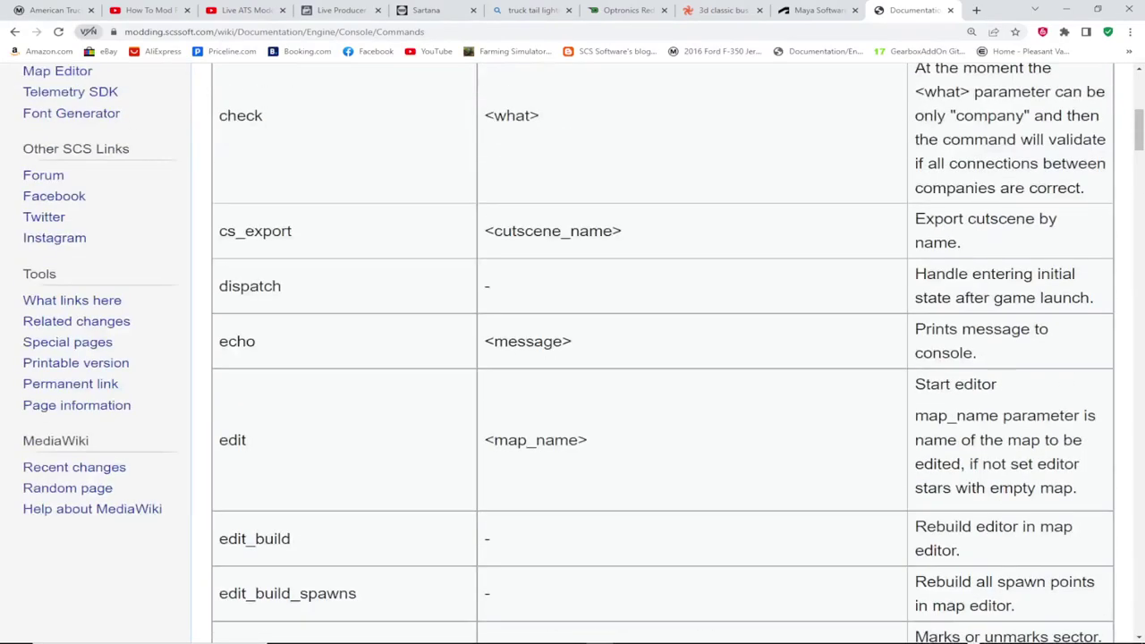
pyautogui.scroll(5, 572, 358)
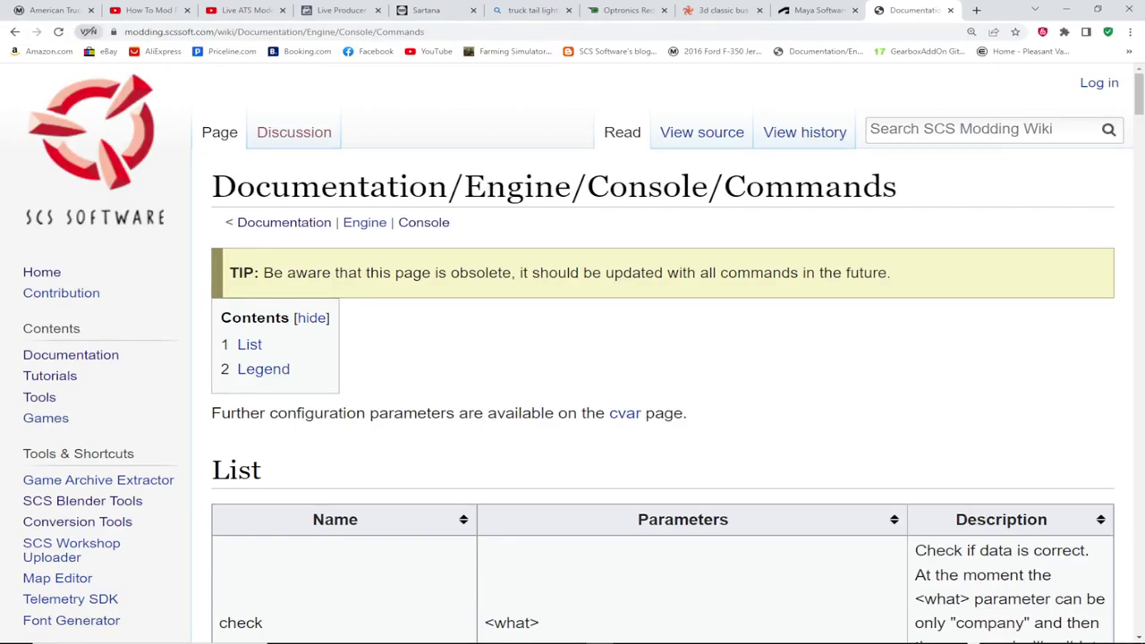
pyautogui.scroll(-2, 572, 357)
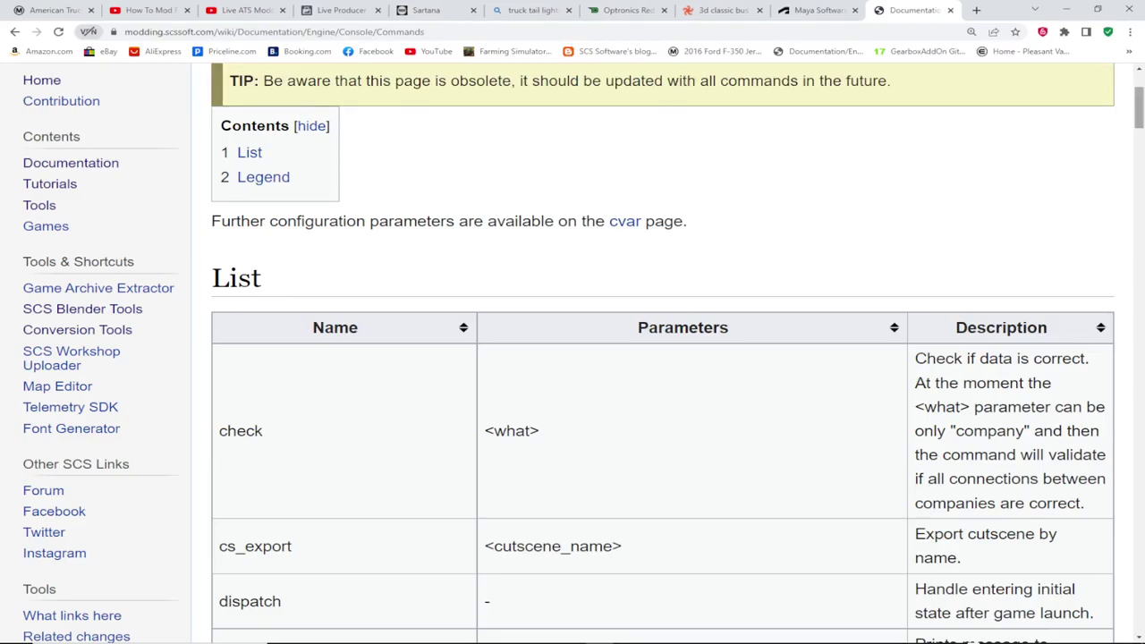
pyautogui.scroll(-3, 583, 353)
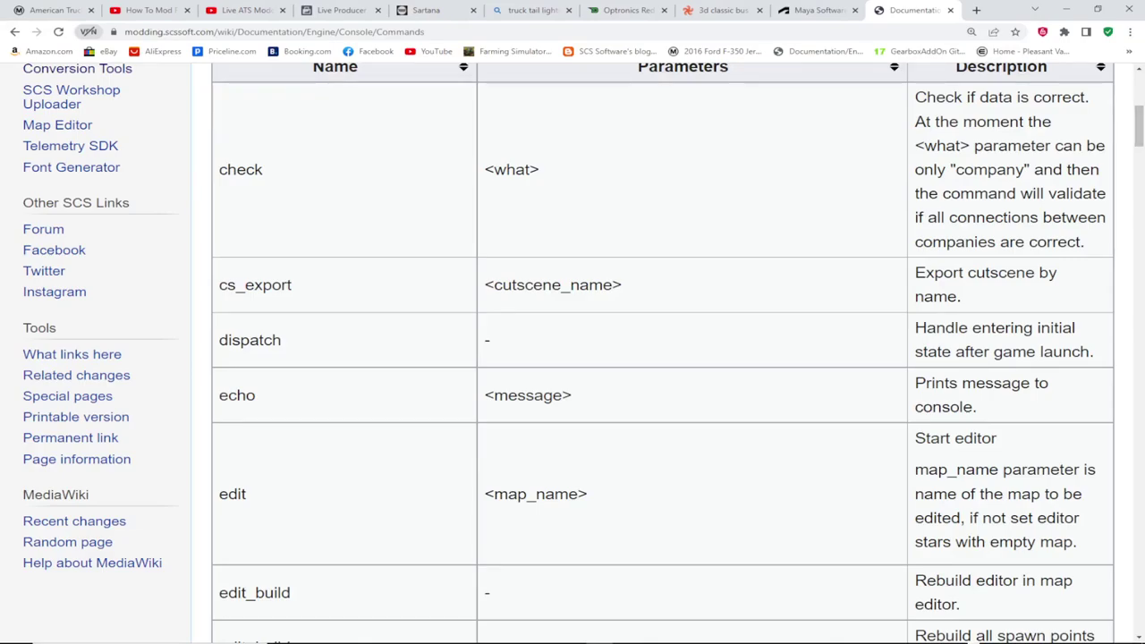
pyautogui.scroll(-3, 662, 352)
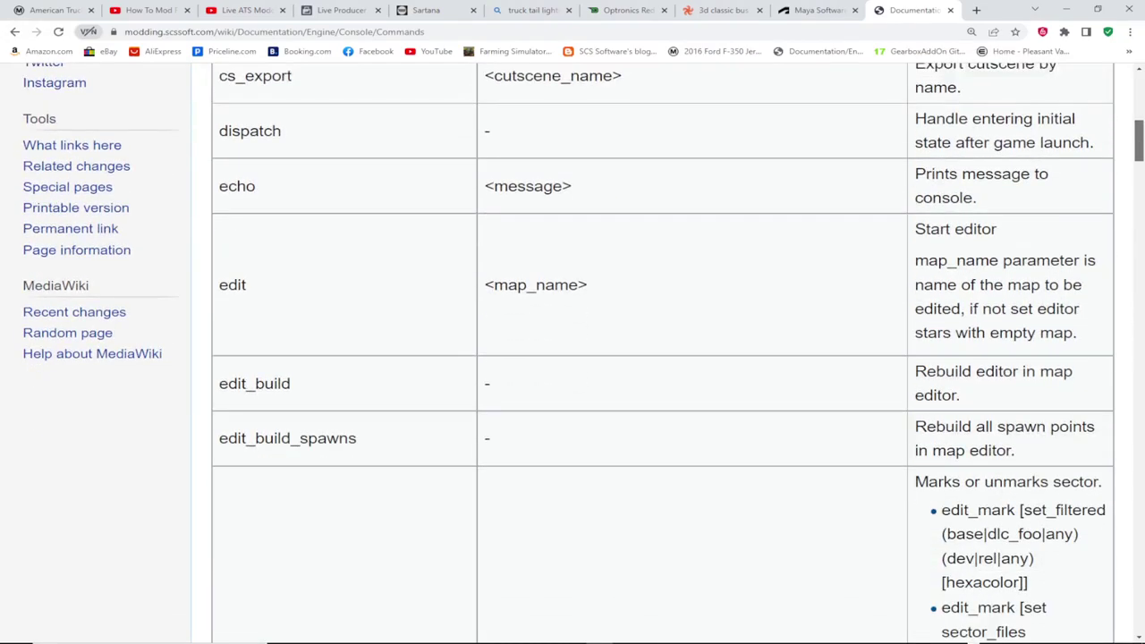
pyautogui.scroll(-10, 662, 353)
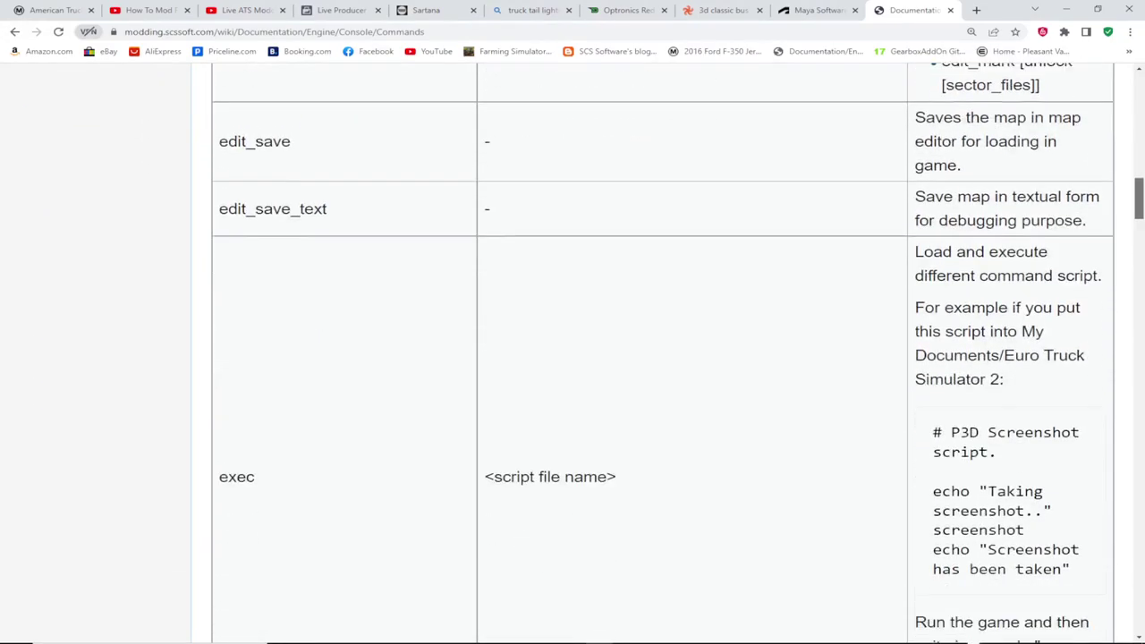
pyautogui.scroll(-5, 662, 353)
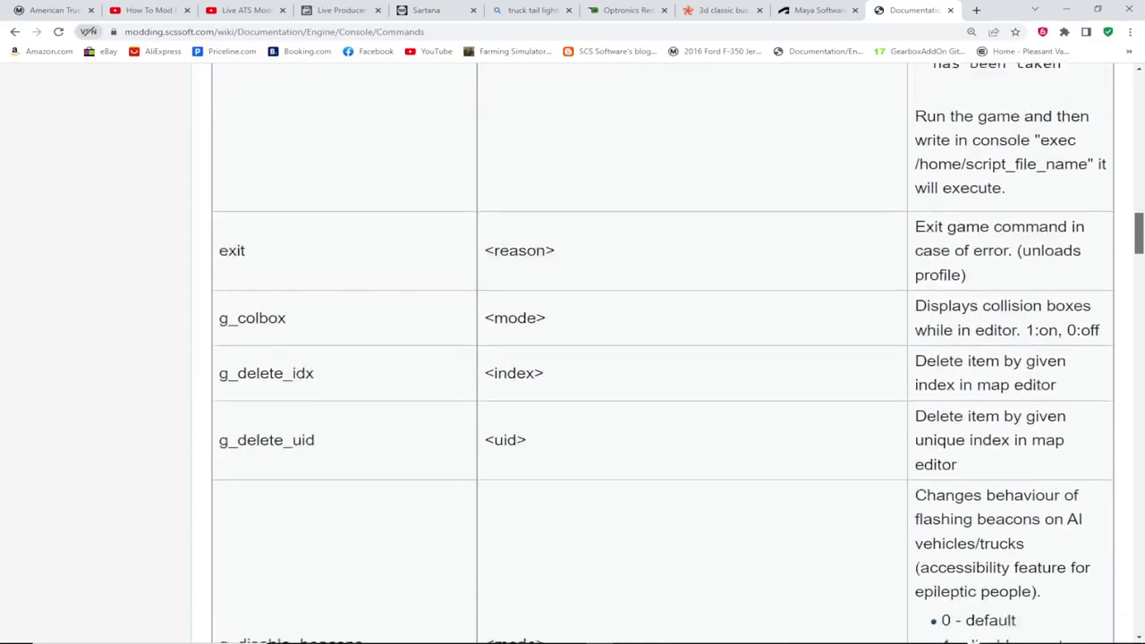
pyautogui.scroll(-4, 662, 353)
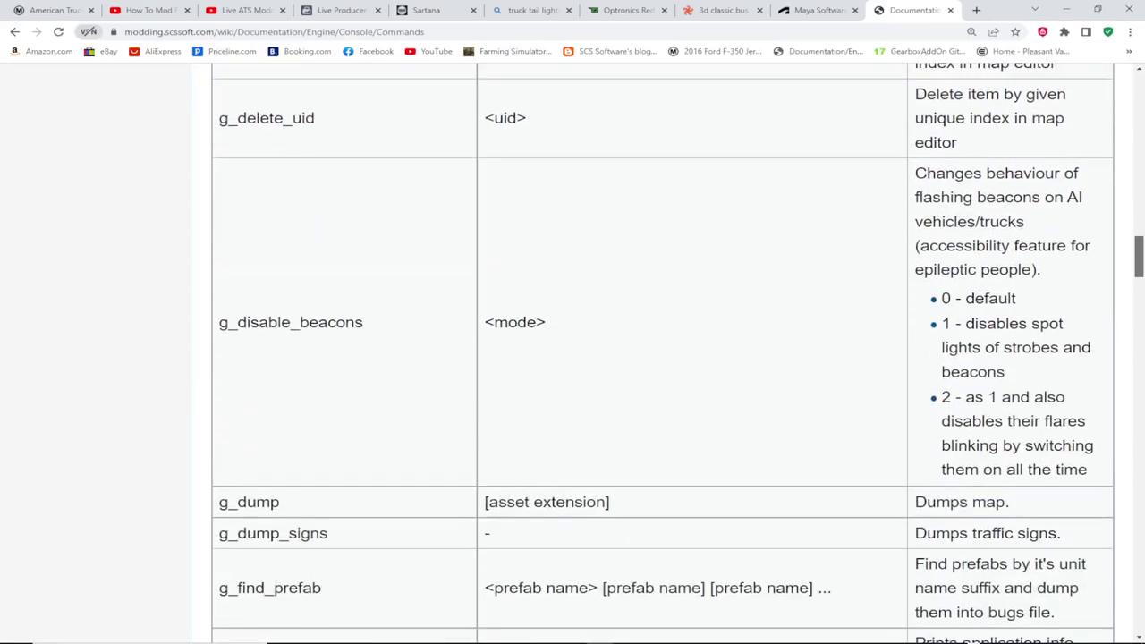
pyautogui.scroll(-2, 662, 352)
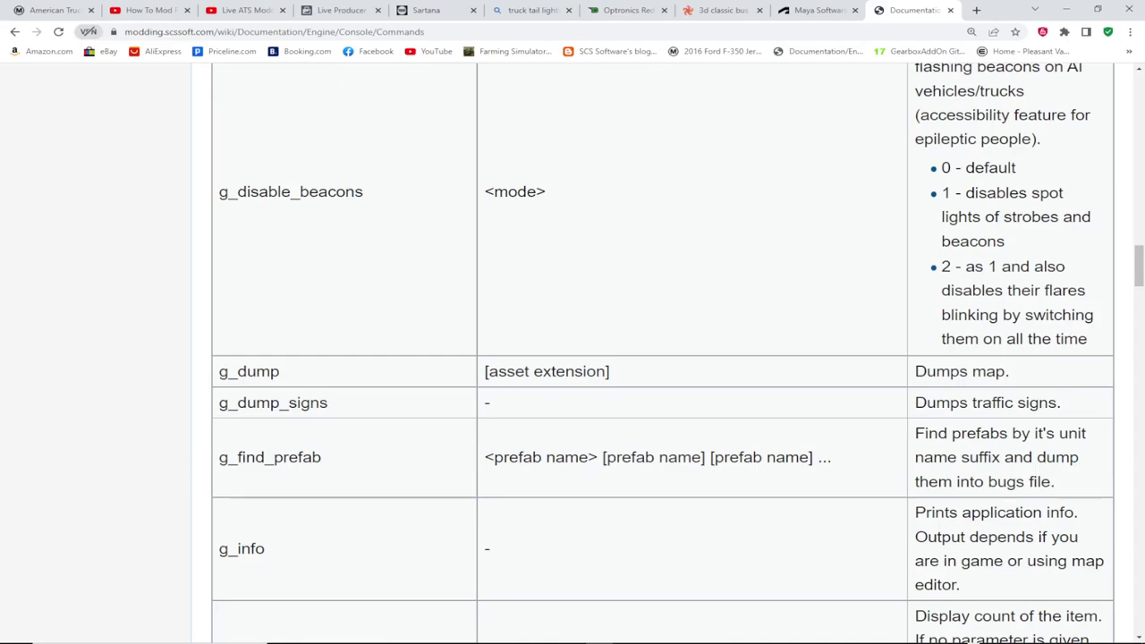
pyautogui.scroll(-3, 662, 353)
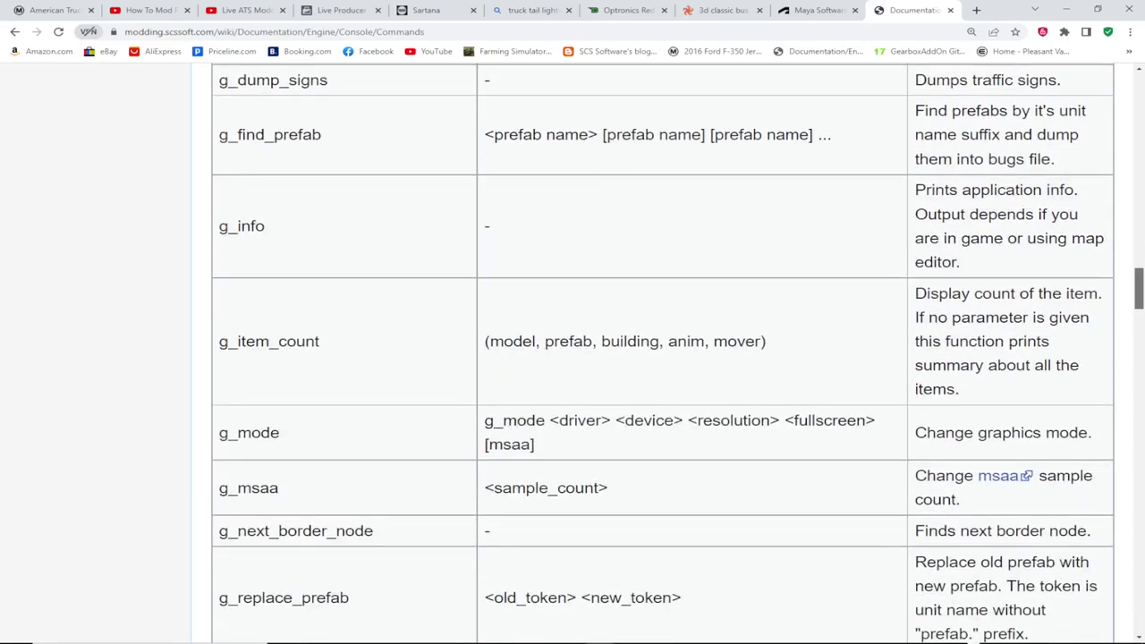
pyautogui.scroll(1, 662, 354)
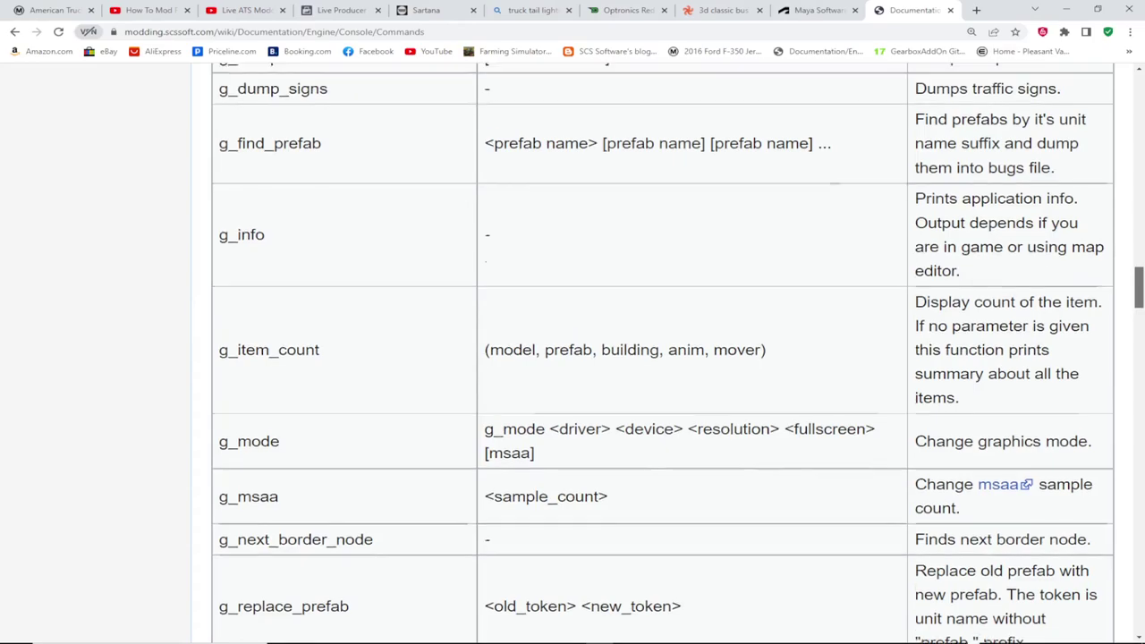
pyautogui.scroll(-4, 662, 353)
pyautogui.scroll(-3, 661, 354)
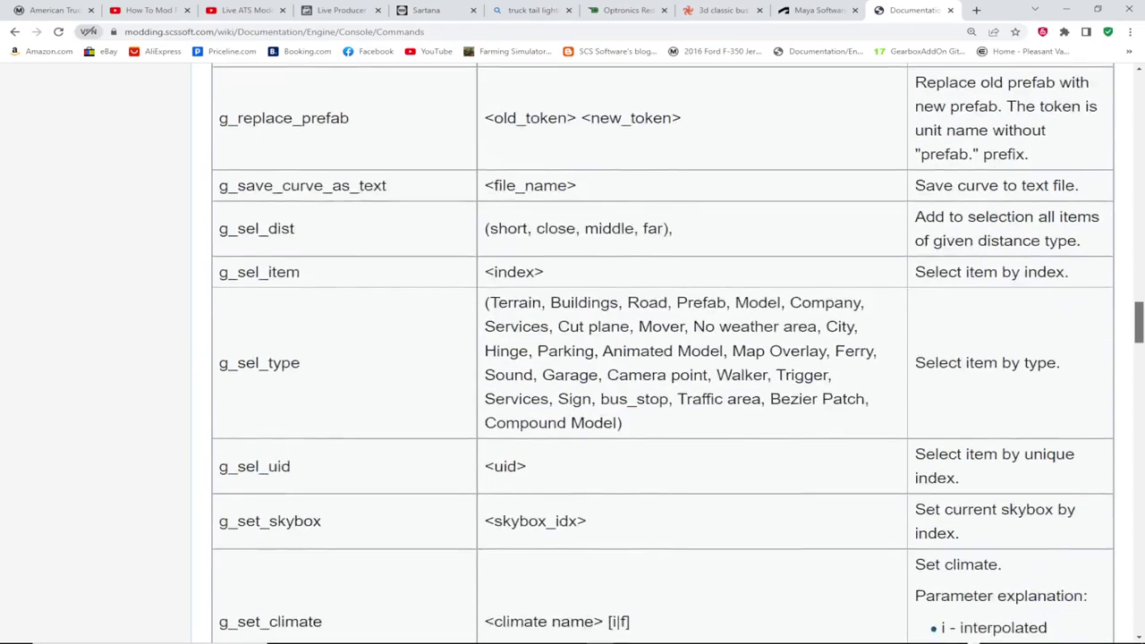
pyautogui.scroll(-1, 662, 354)
pyautogui.scroll(-2, 661, 353)
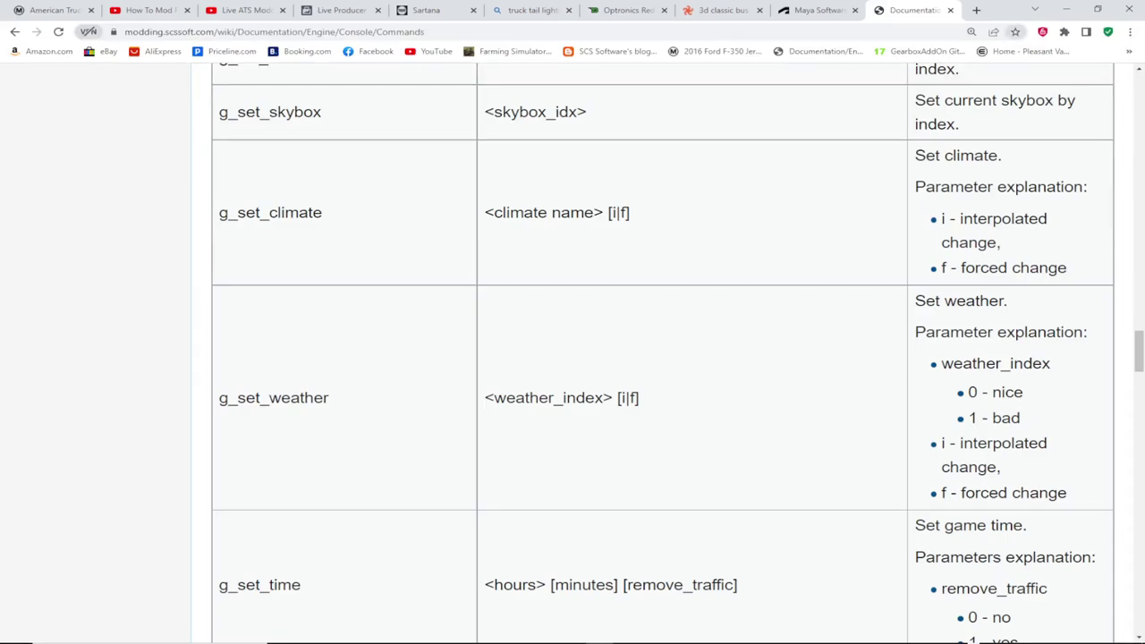
# Bookmark the Console Commands page and read its commands table down to the Legend.
pyautogui.click(1015, 31)
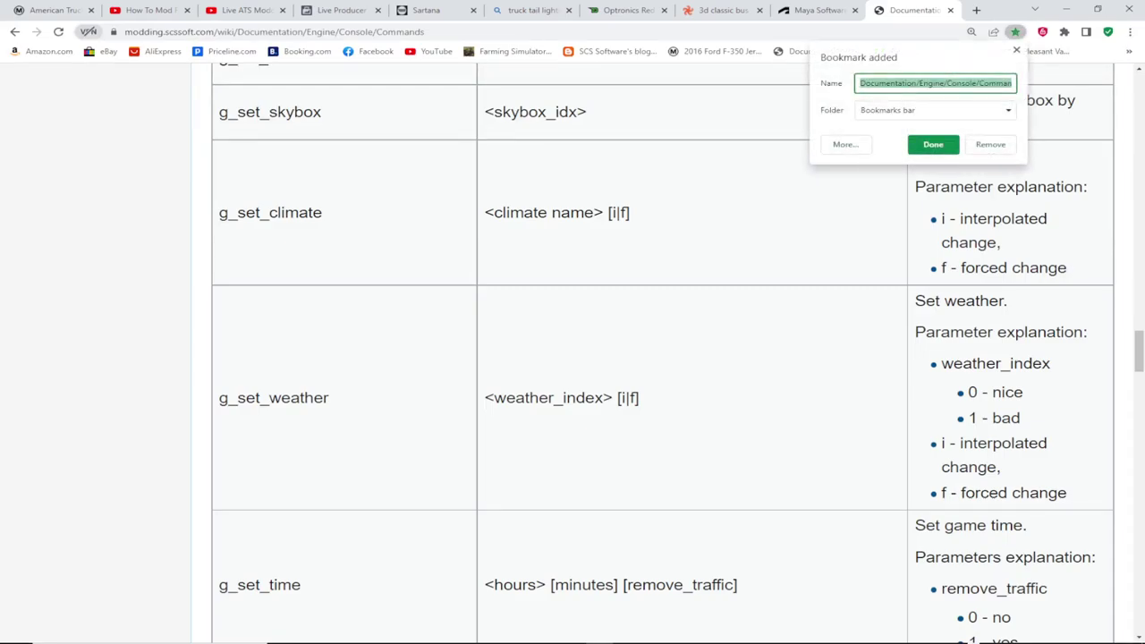
pyautogui.press('Return')
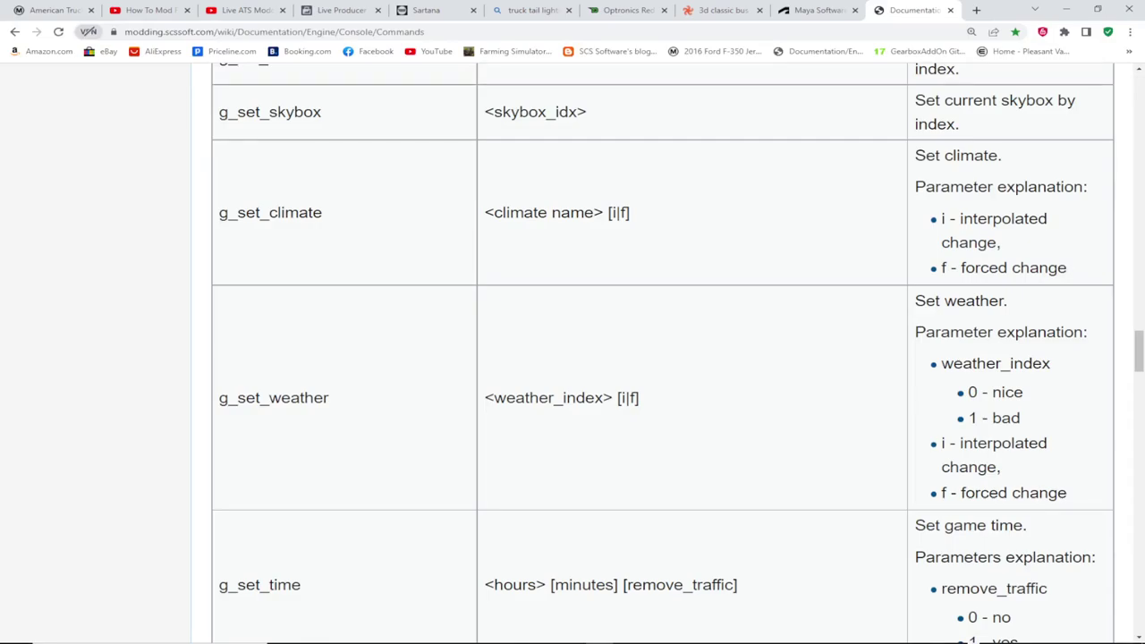
pyautogui.scroll(-2, 662, 354)
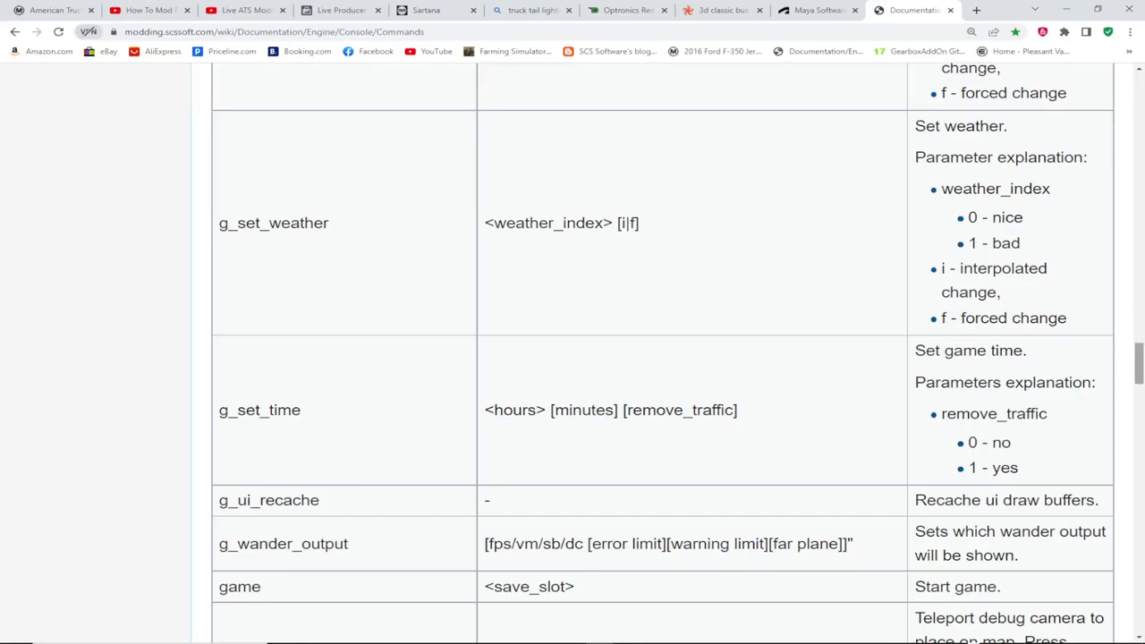
pyautogui.scroll(-5, 572, 358)
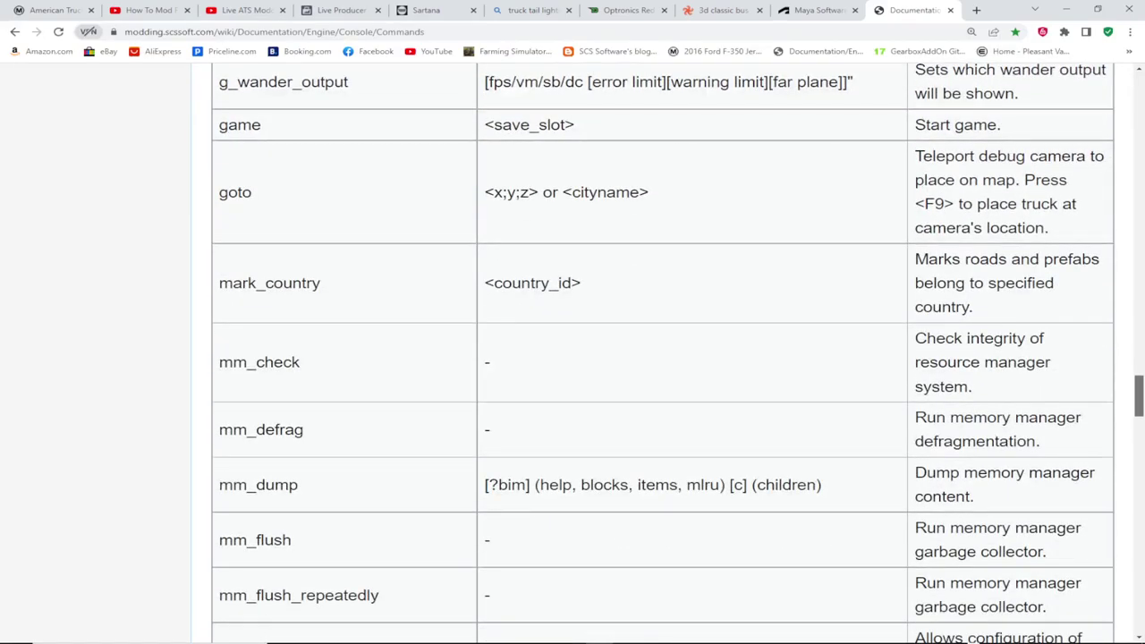
pyautogui.scroll(-1, 573, 358)
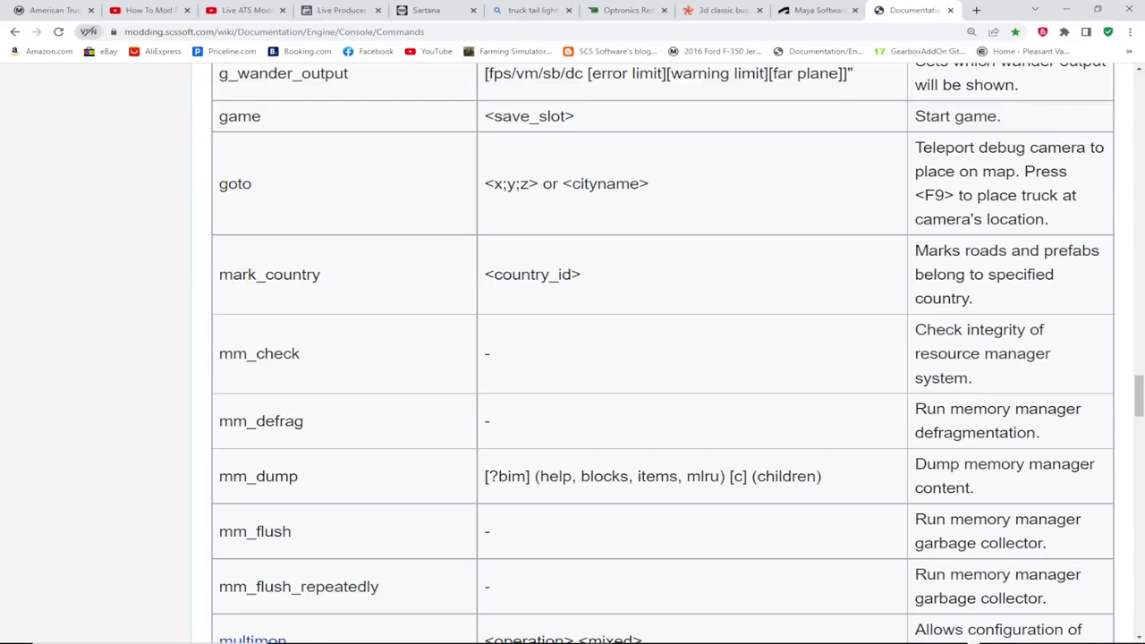
pyautogui.scroll(-5, 662, 352)
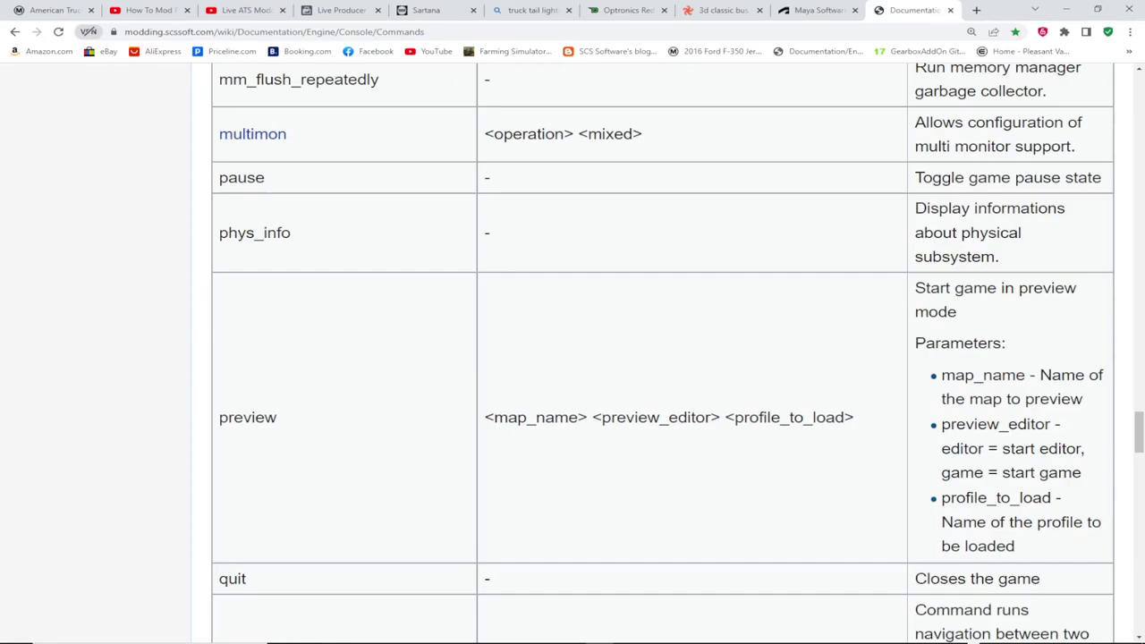
pyautogui.scroll(-5, 661, 352)
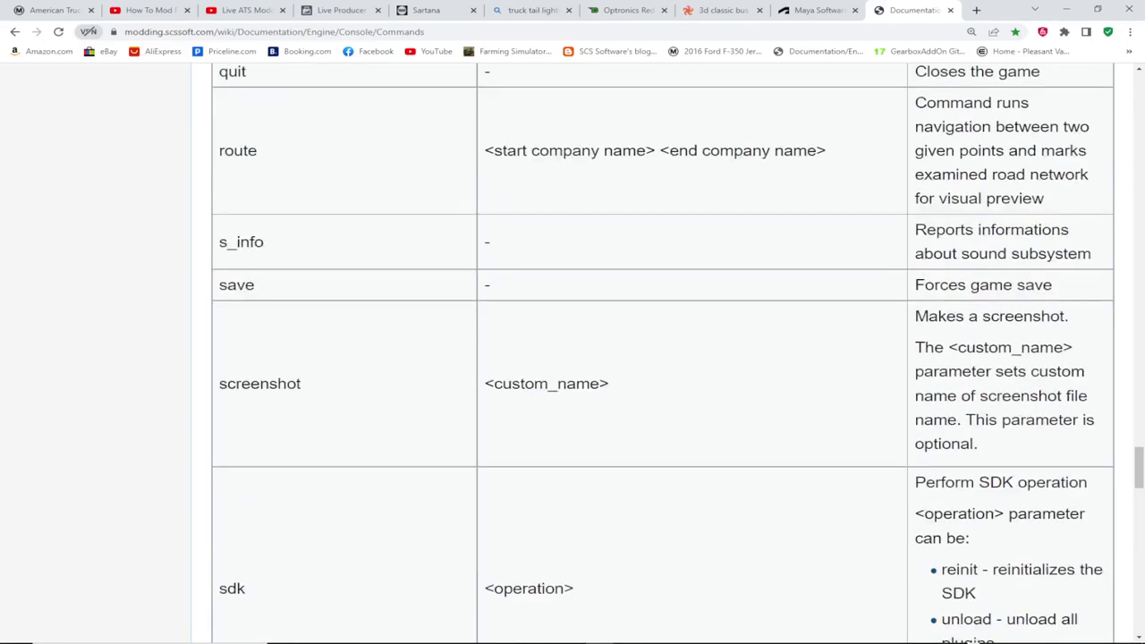
pyautogui.scroll(-5, 662, 353)
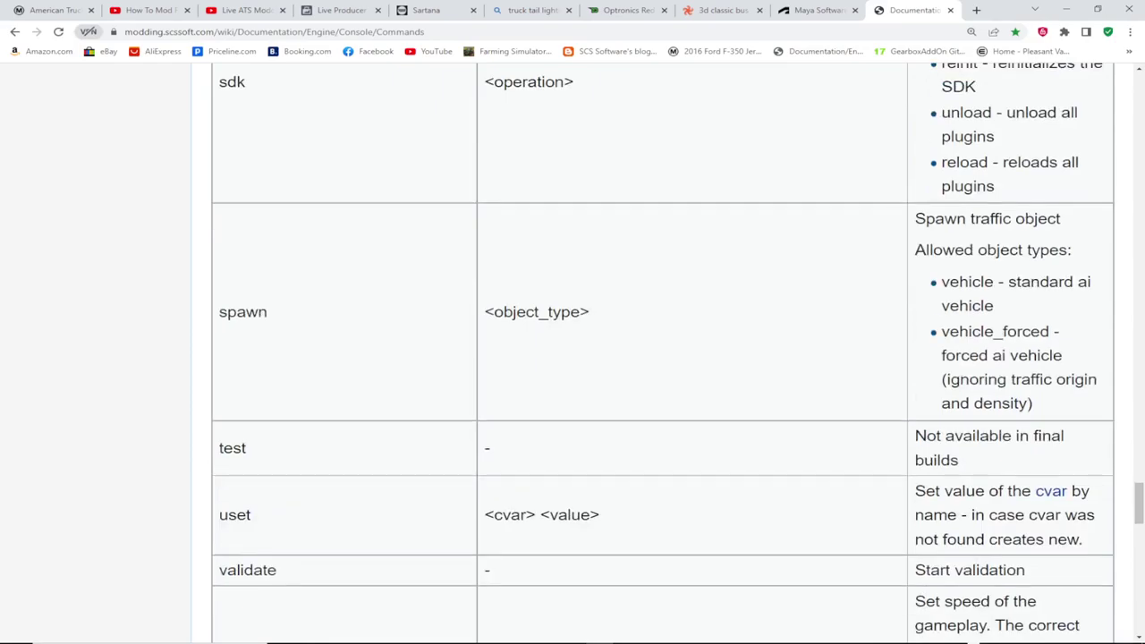
pyautogui.scroll(-15, 662, 352)
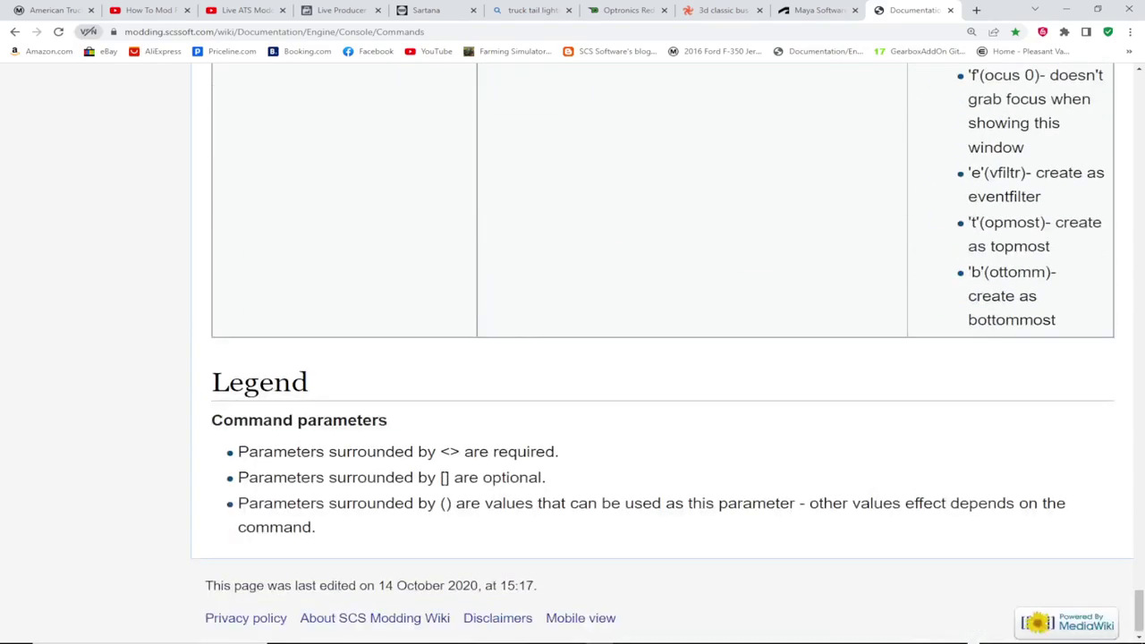
pyautogui.scroll(11, 662, 352)
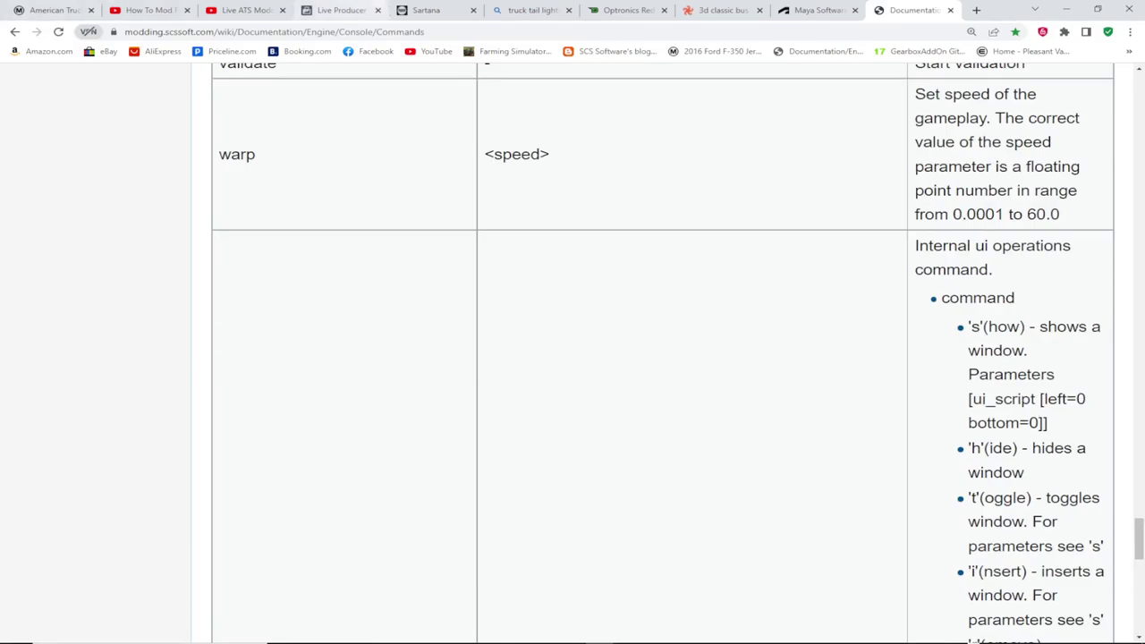
pyautogui.scroll(20, 661, 353)
pyautogui.scroll(15, 662, 352)
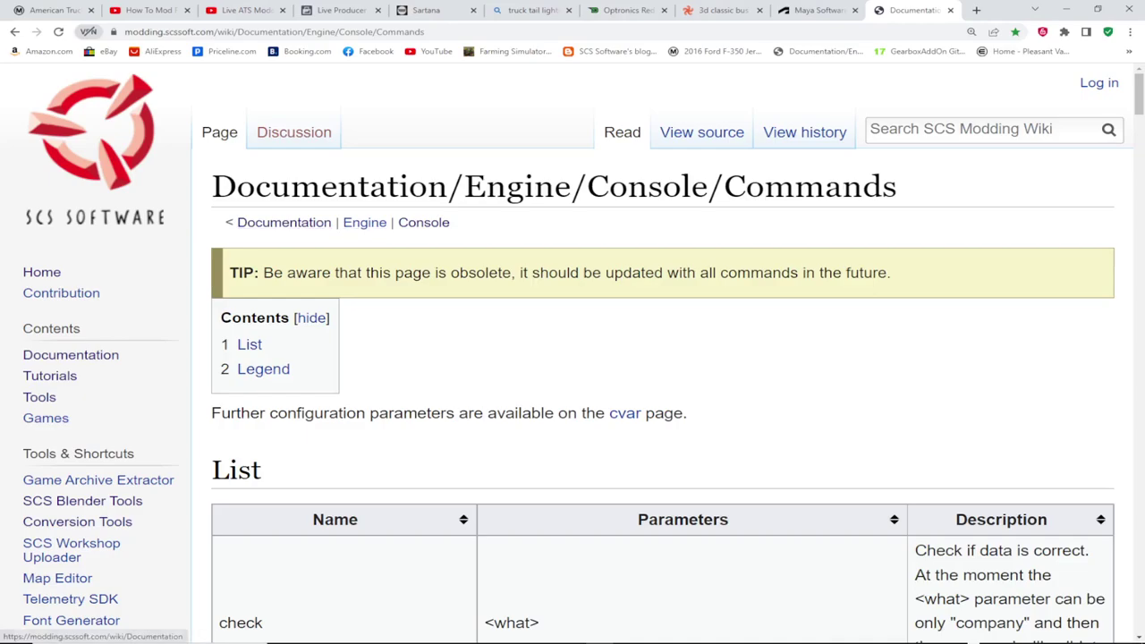
# Go back to Documentation and open the Engine 'Game data' page on base.scs and def.scs.
pyautogui.click(283, 223)
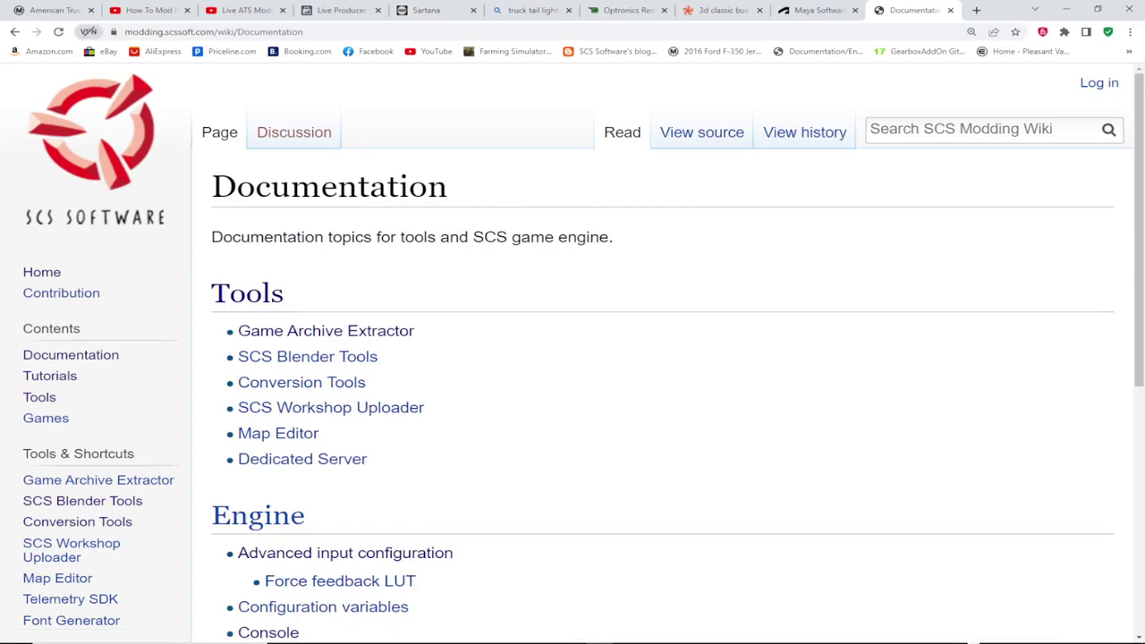
pyautogui.scroll(-5, 572, 358)
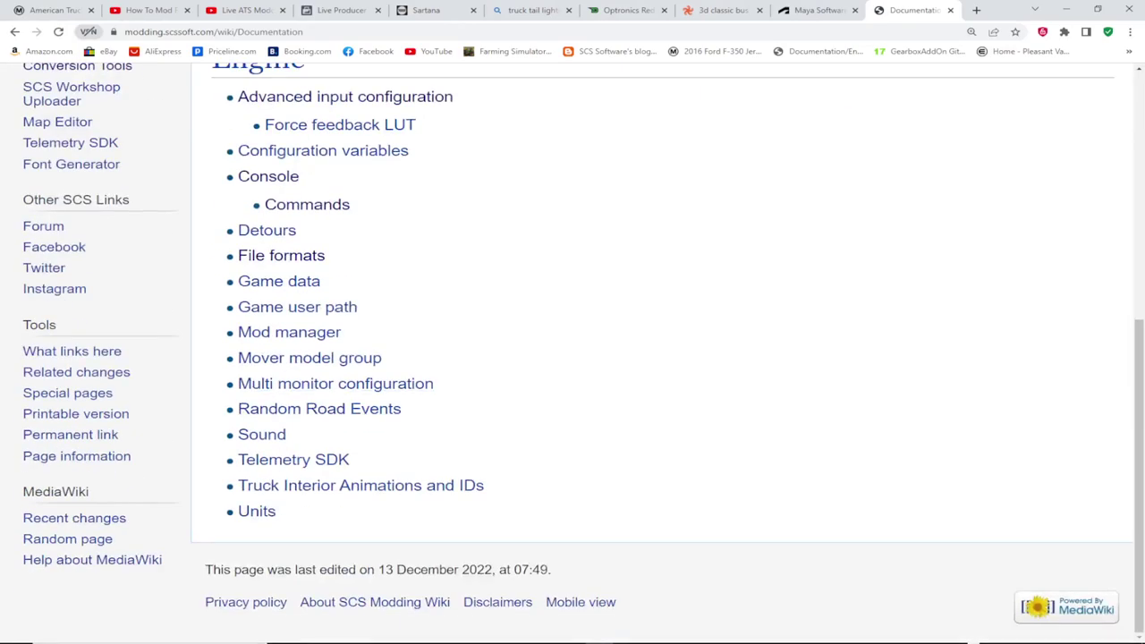
pyautogui.click(279, 281)
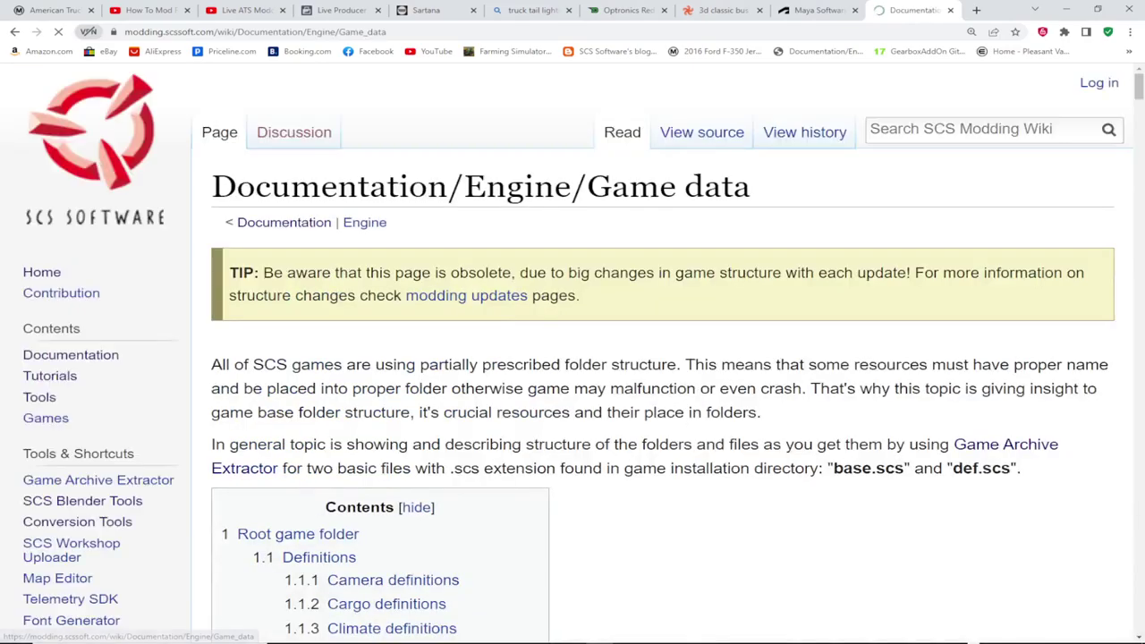
pyautogui.scroll(-5, 447, 313)
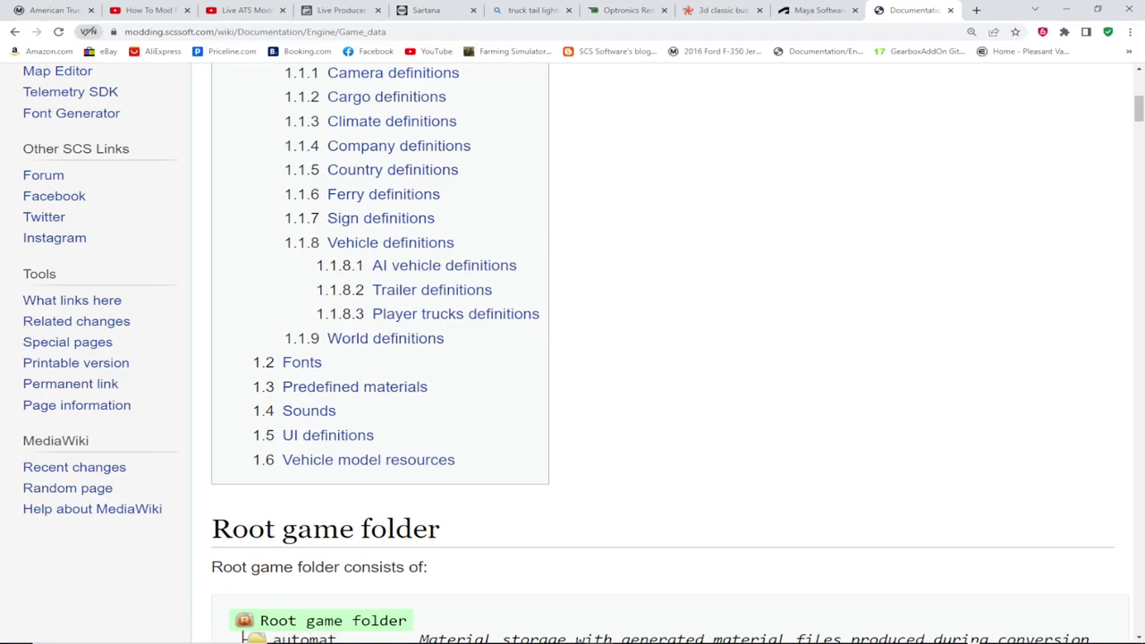
pyautogui.scroll(5, 581, 358)
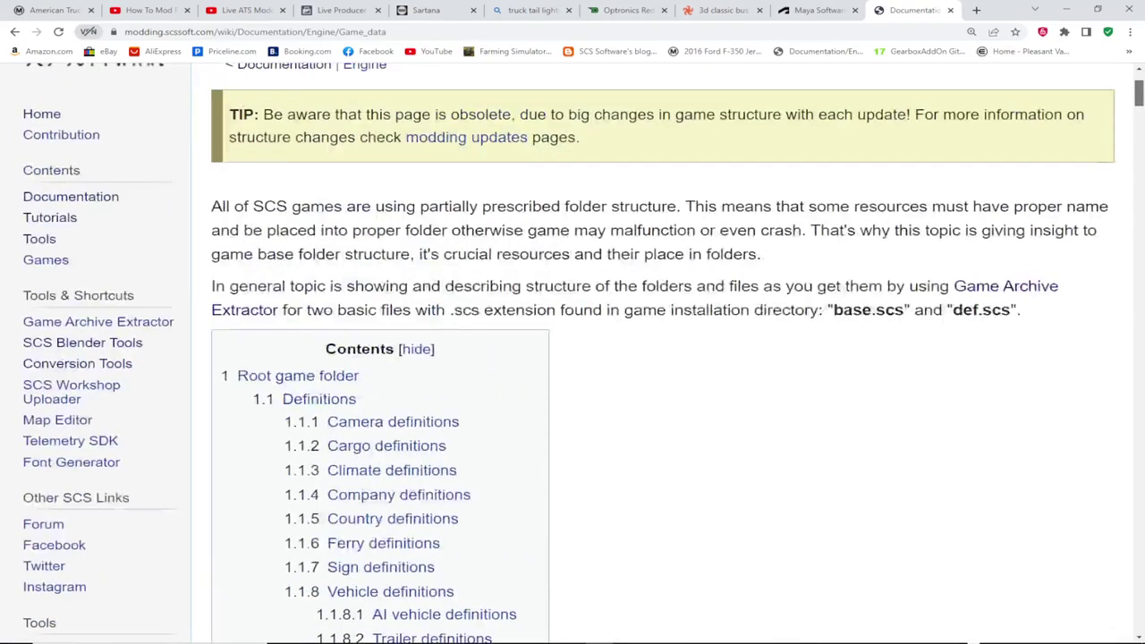
pyautogui.scroll(-1, 581, 357)
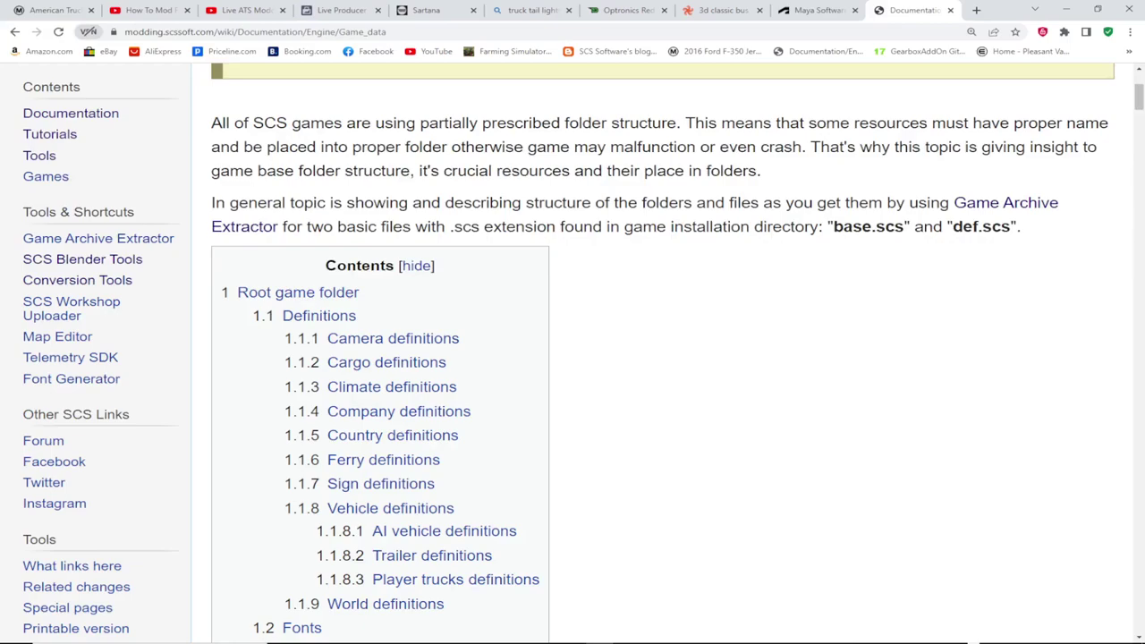
pyautogui.click(298, 293)
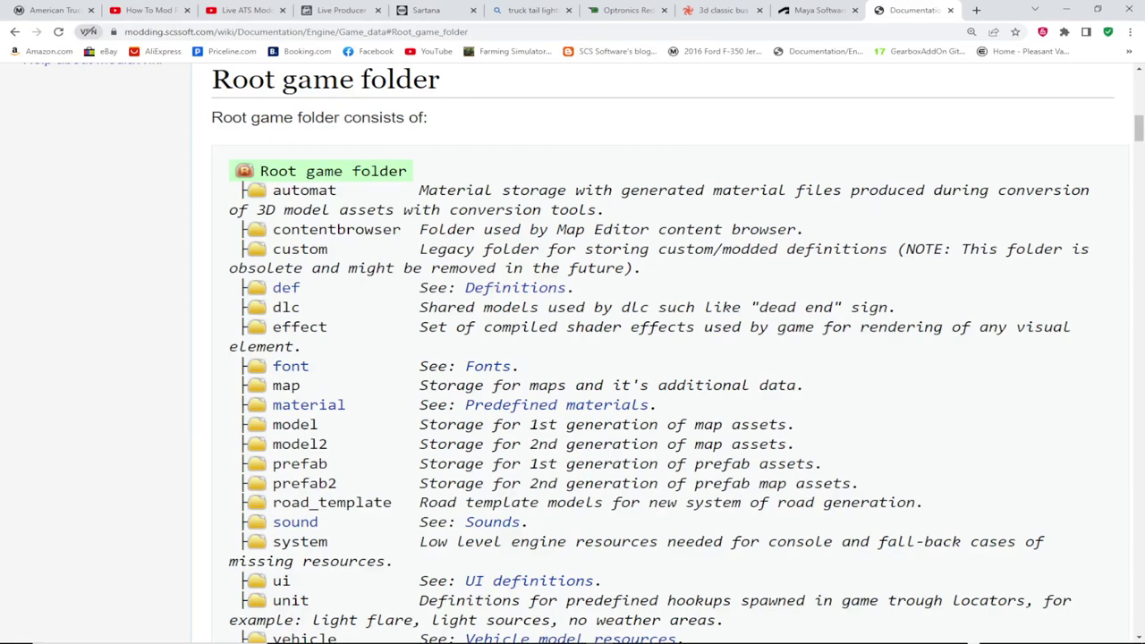
pyautogui.scroll(-5, 664, 358)
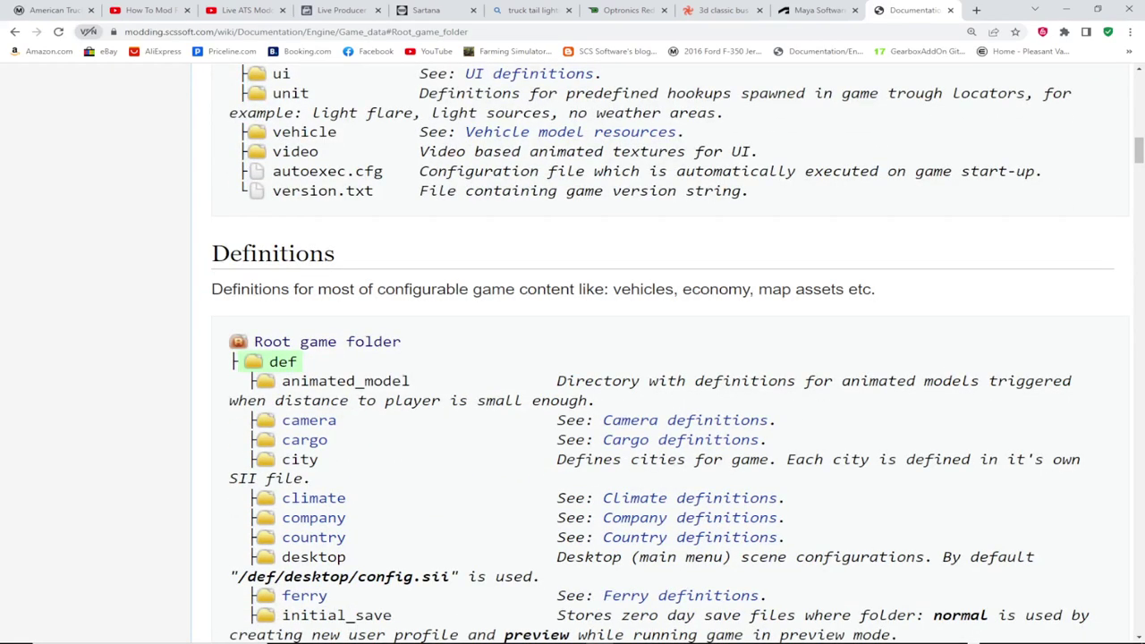
pyautogui.scroll(-5, 664, 357)
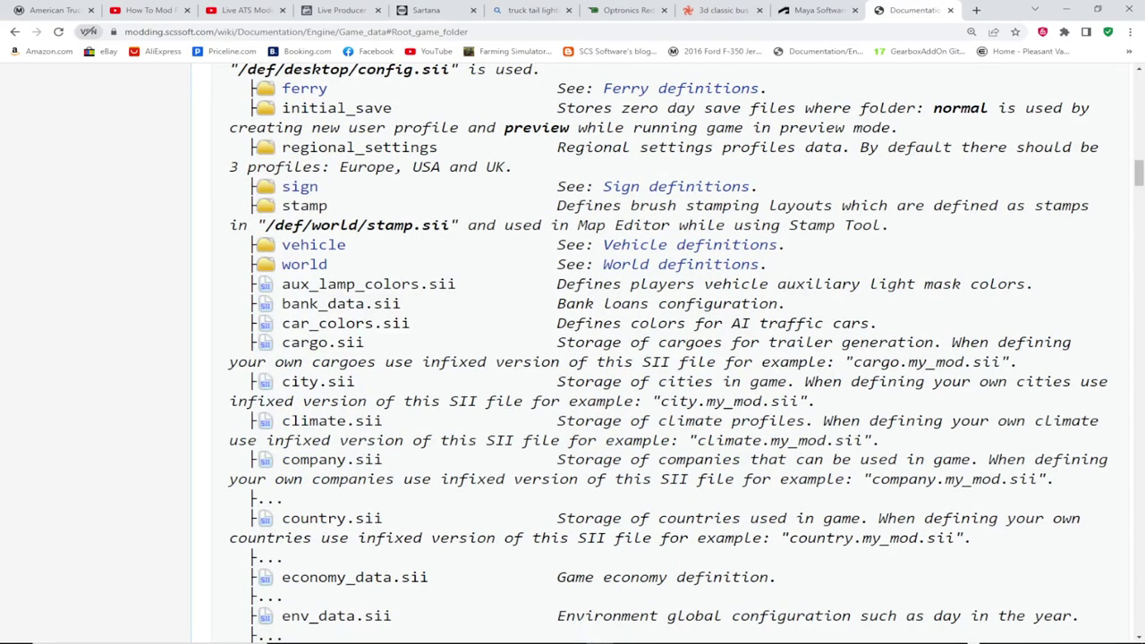
pyautogui.scroll(-5, 663, 358)
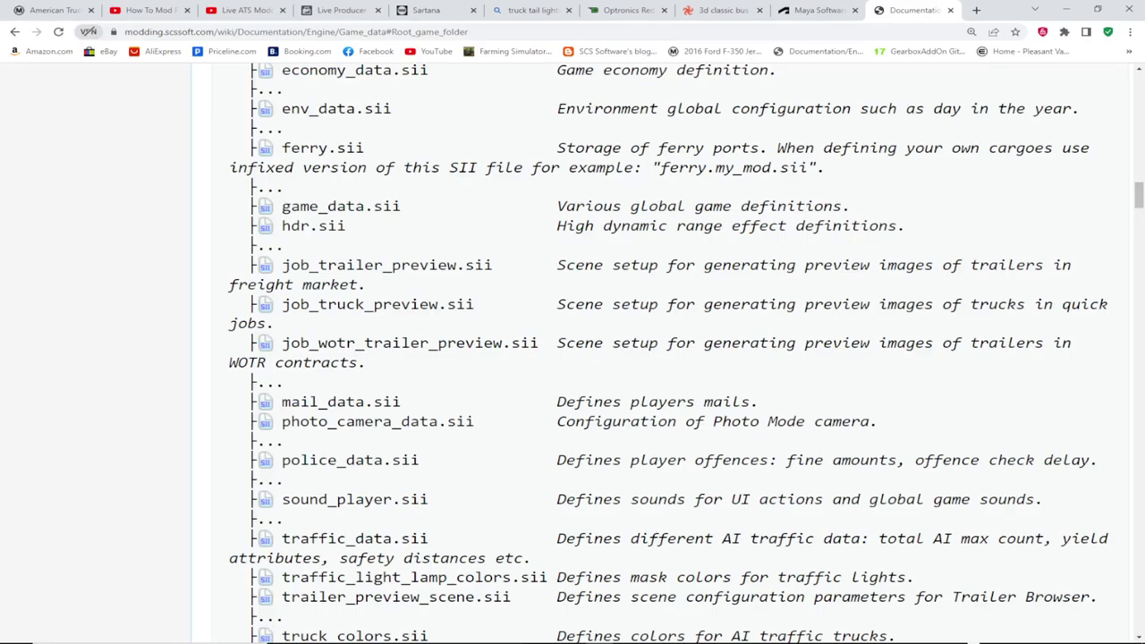
pyautogui.scroll(-5, 664, 358)
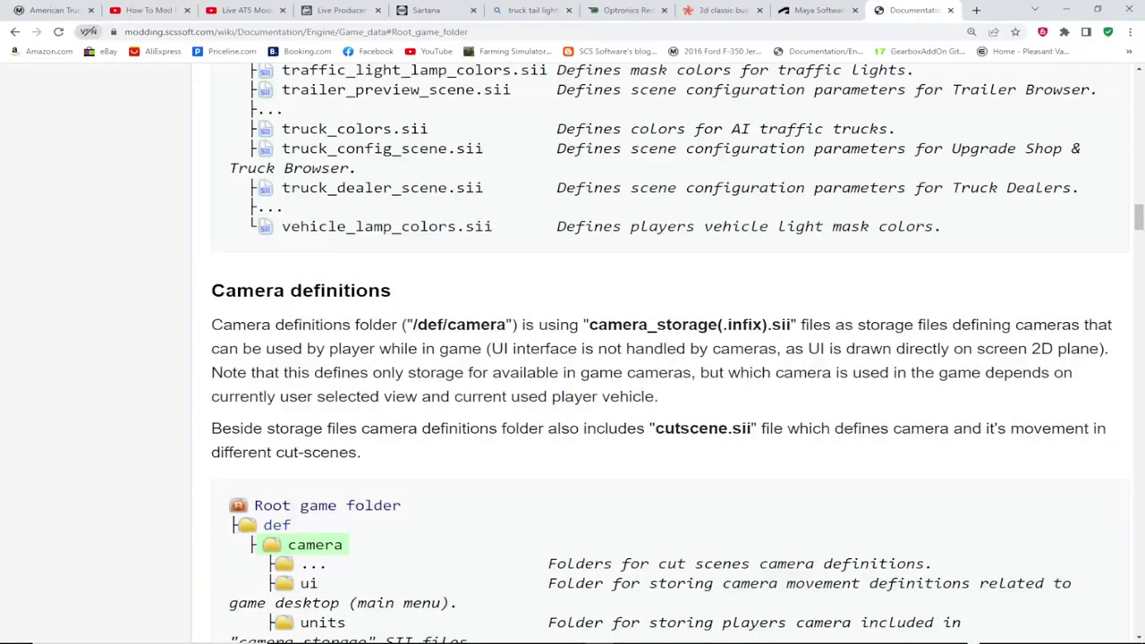
pyautogui.scroll(-5, 664, 357)
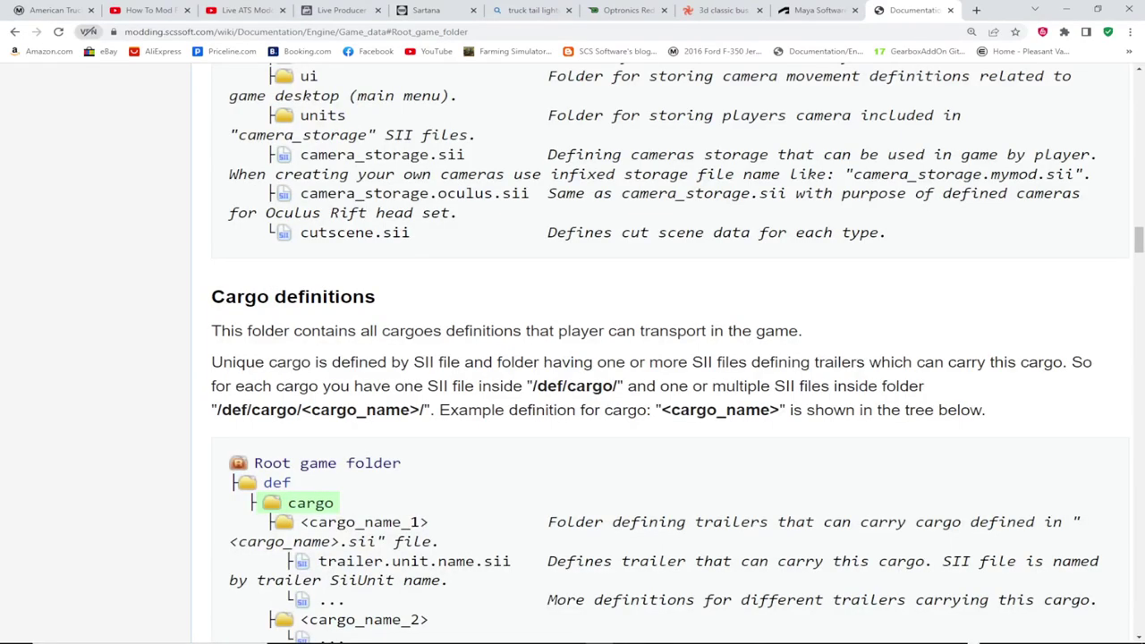
pyautogui.scroll(-5, 664, 358)
pyautogui.scroll(5, 664, 357)
pyautogui.scroll(5, 664, 357)
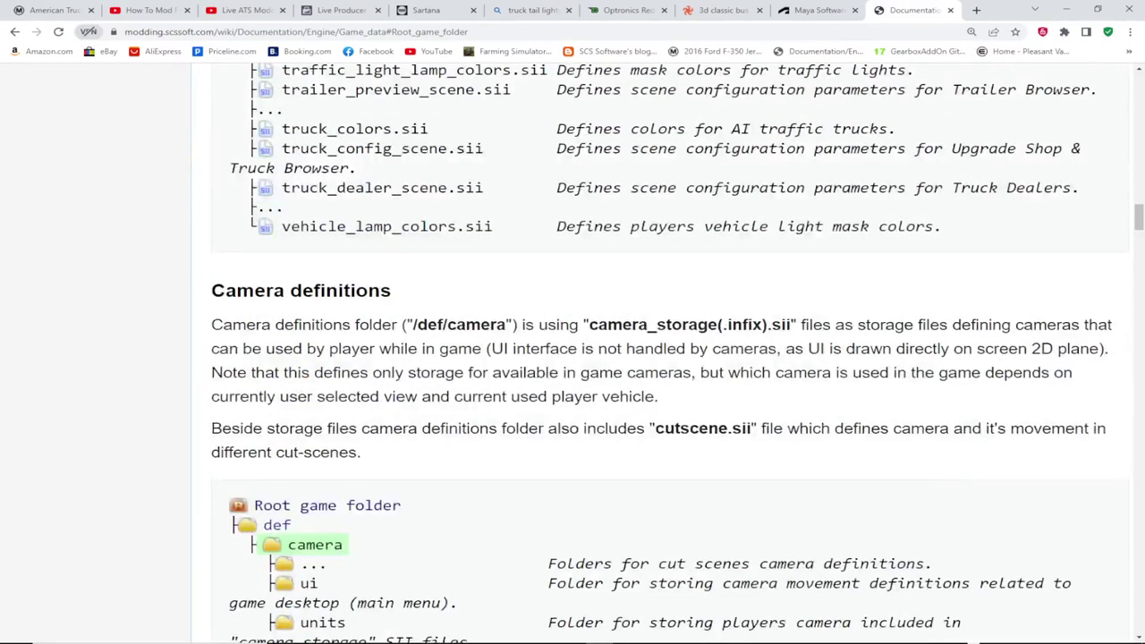
pyautogui.scroll(-5, 663, 358)
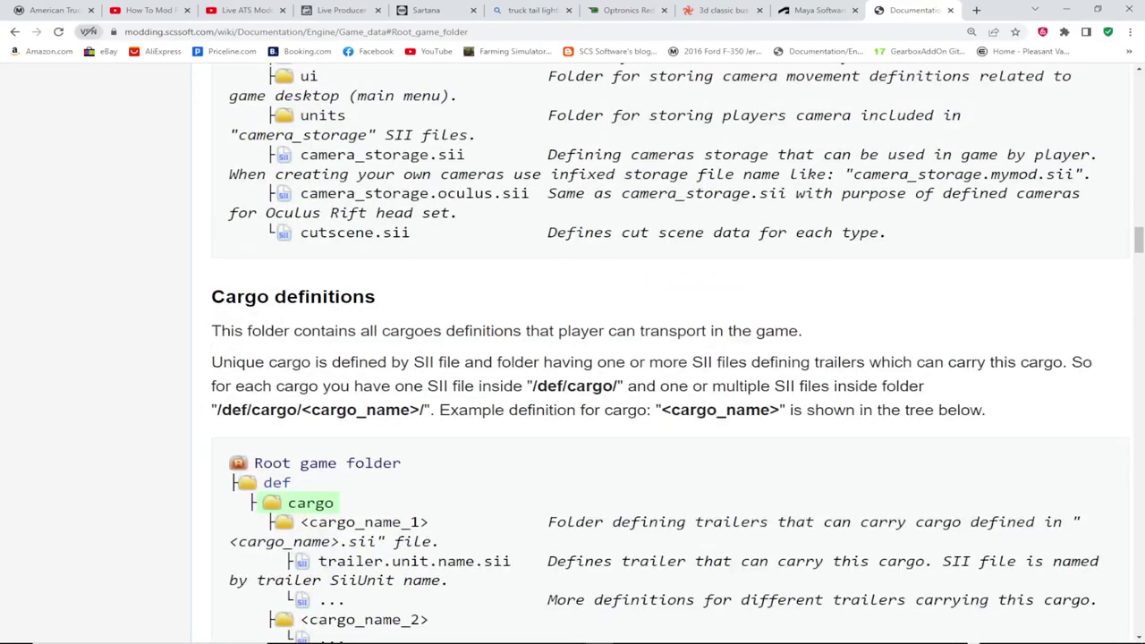
pyautogui.scroll(-5, 663, 358)
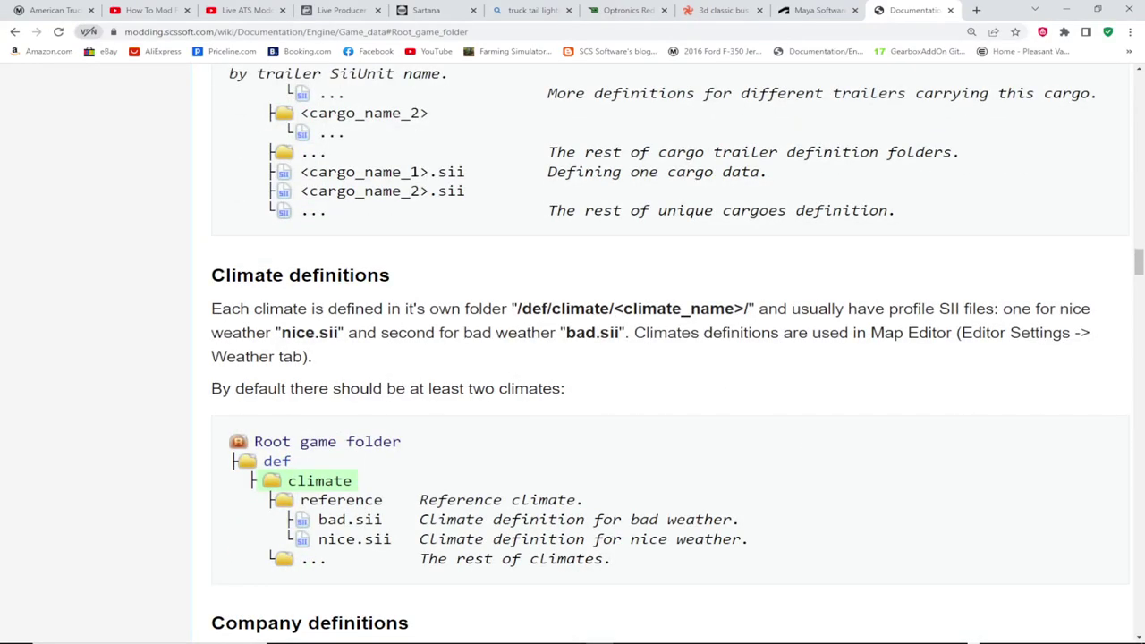
pyautogui.scroll(-5, 664, 358)
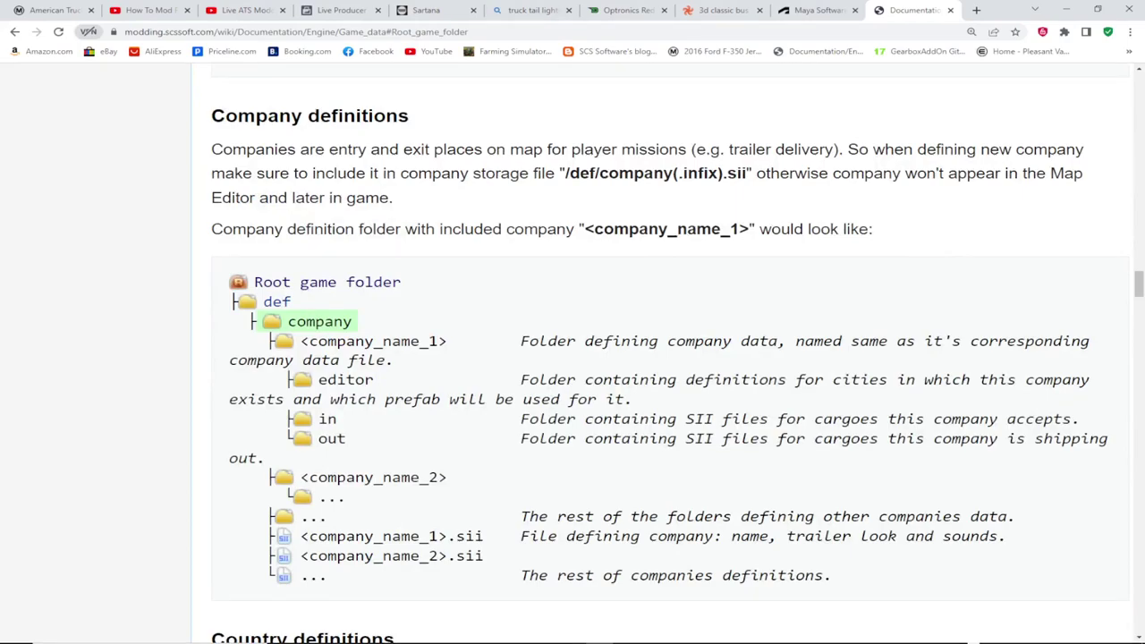
pyautogui.scroll(-5, 664, 358)
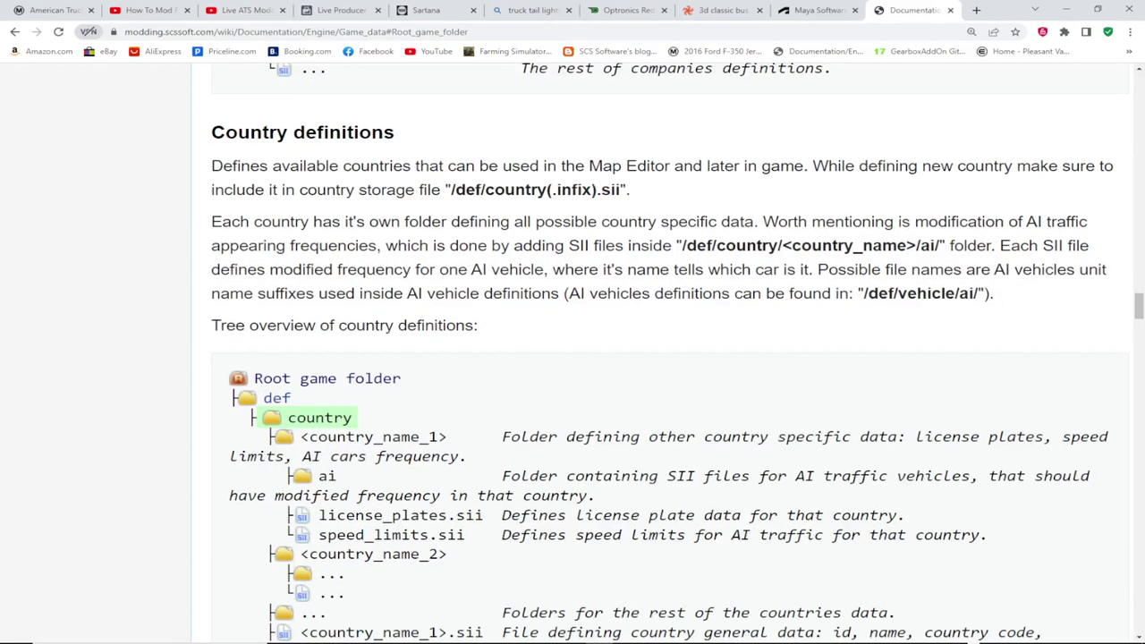
pyautogui.scroll(-5, 664, 358)
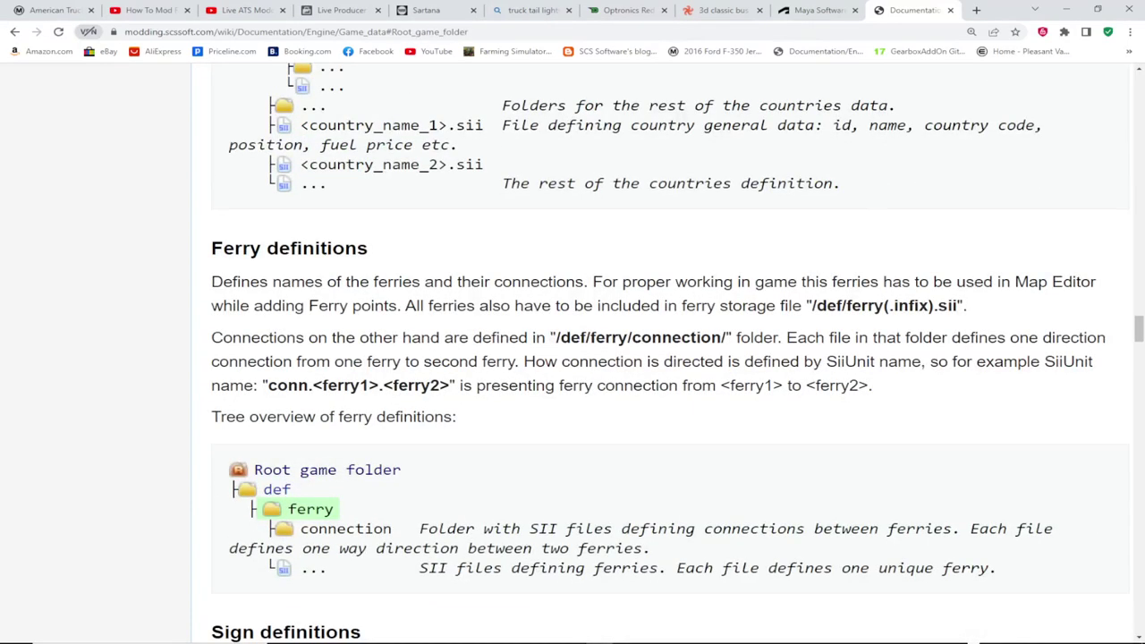
pyautogui.scroll(5, 664, 357)
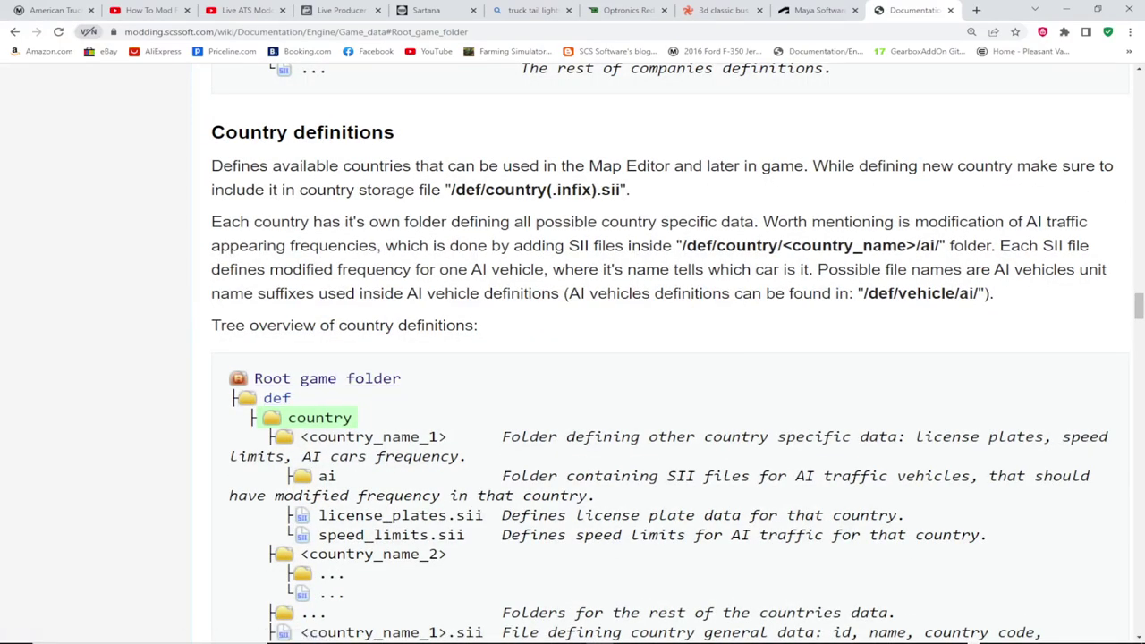
pyautogui.scroll(-14, 664, 358)
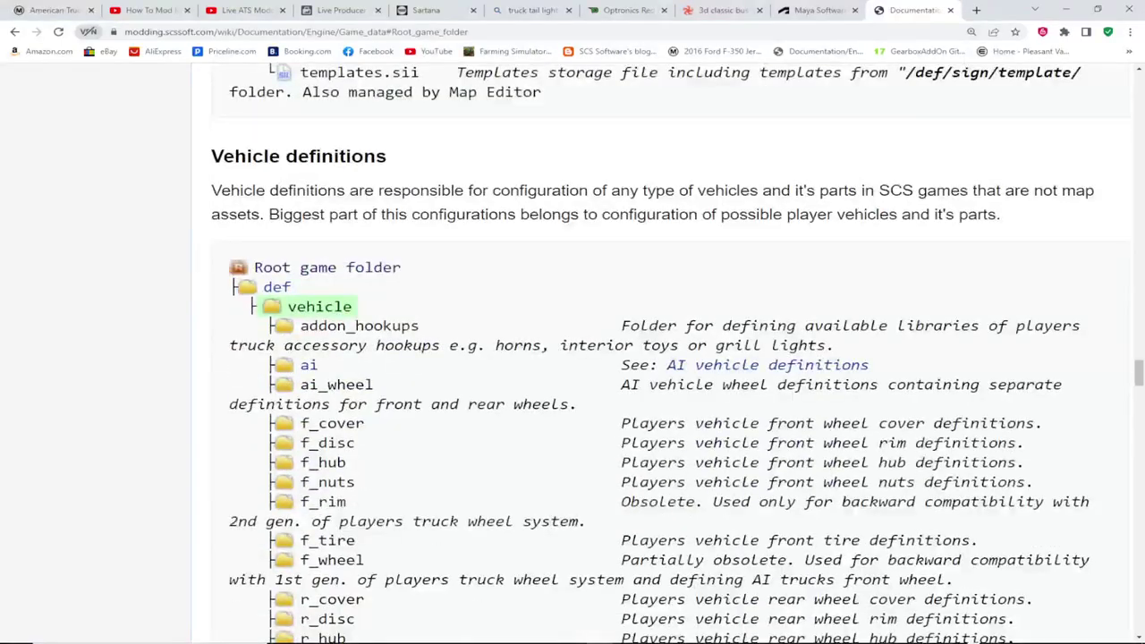
pyautogui.scroll(-6, 664, 358)
pyautogui.scroll(-5, 664, 358)
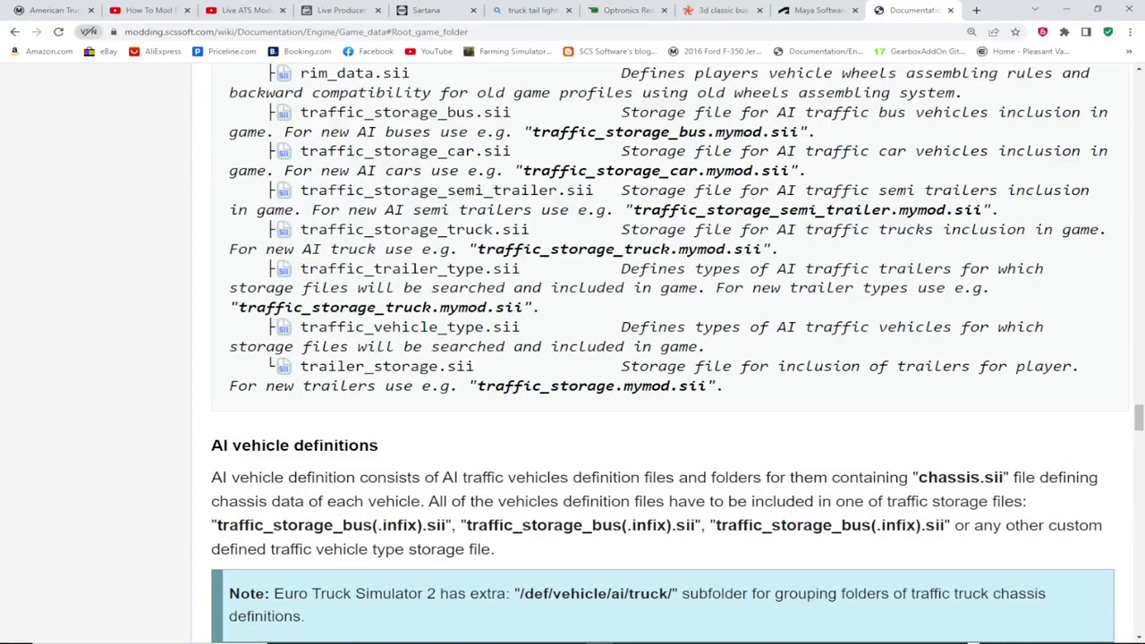
pyautogui.scroll(-5, 663, 357)
pyautogui.scroll(-5, 663, 357)
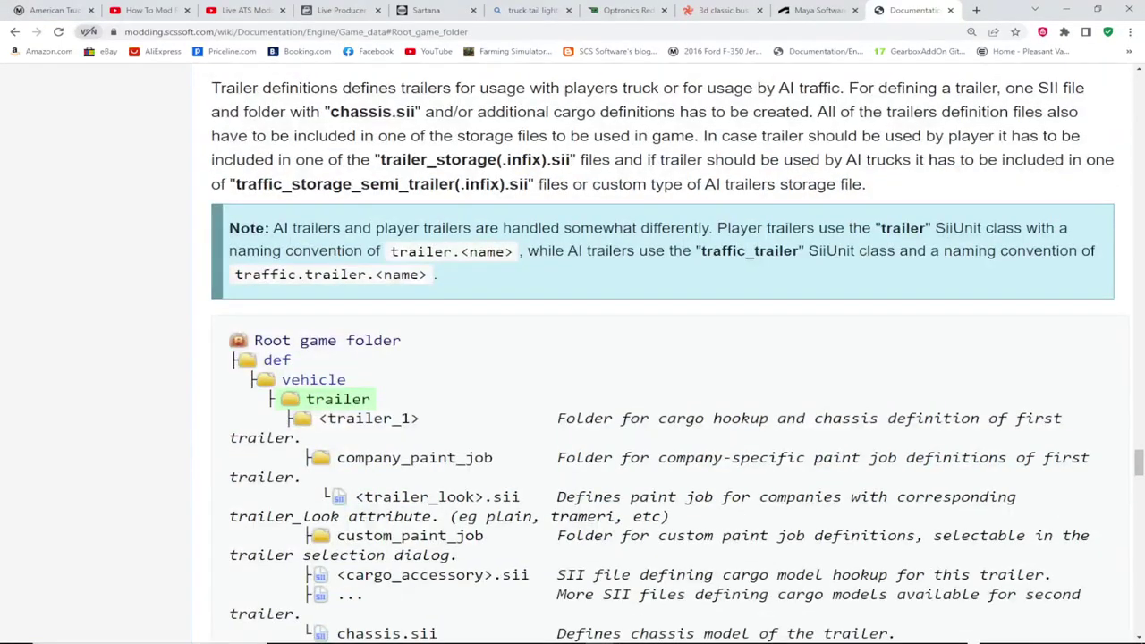
pyautogui.scroll(-5, 664, 358)
pyautogui.scroll(-10, 664, 357)
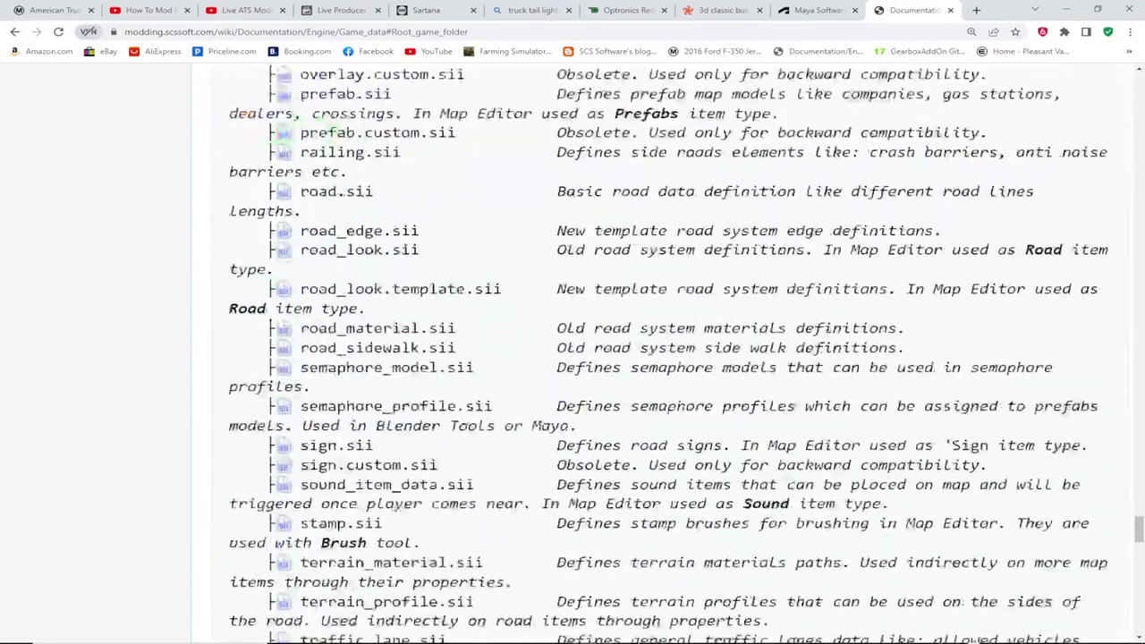
pyautogui.scroll(-10, 664, 358)
pyautogui.scroll(-10, 664, 358)
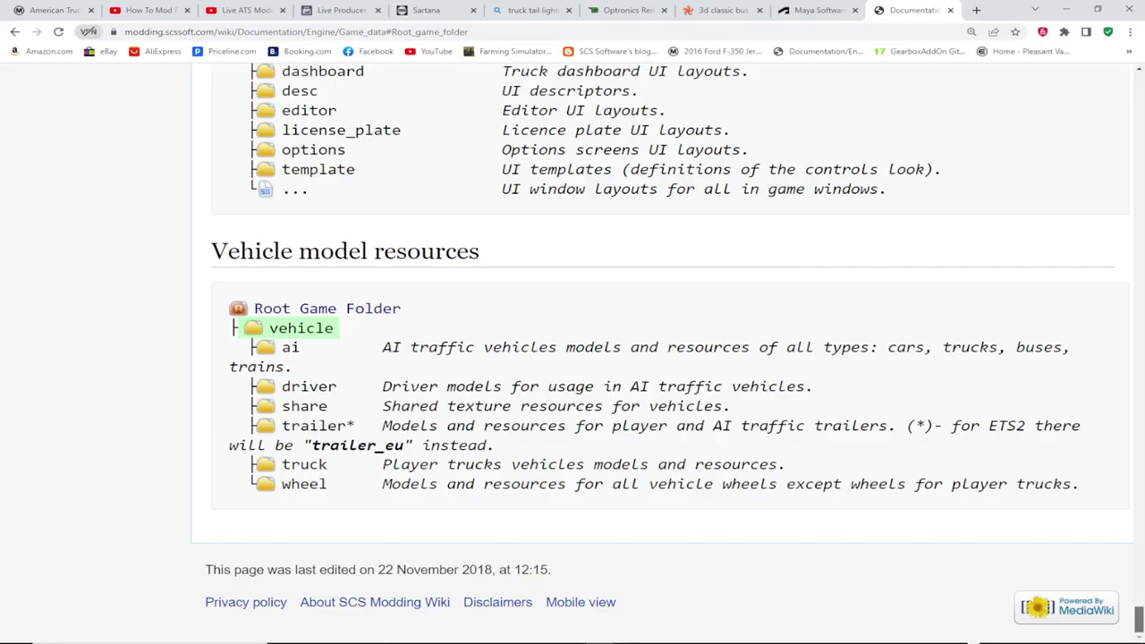
pyautogui.scroll(20, 663, 358)
pyautogui.scroll(3, 664, 358)
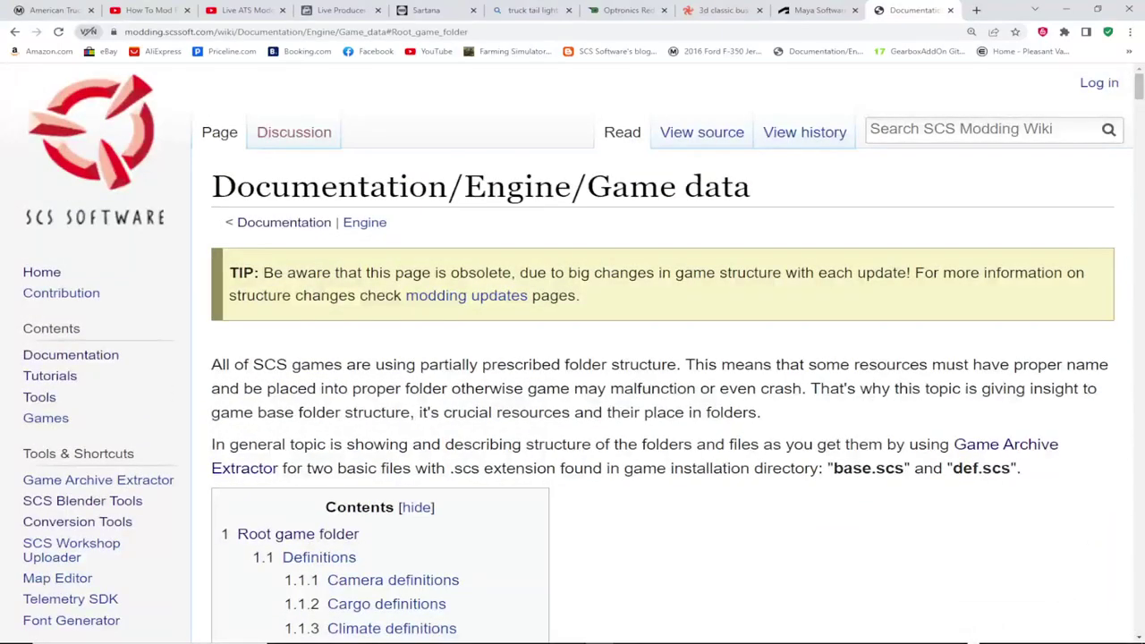
pyautogui.scroll(-6, 429, 295)
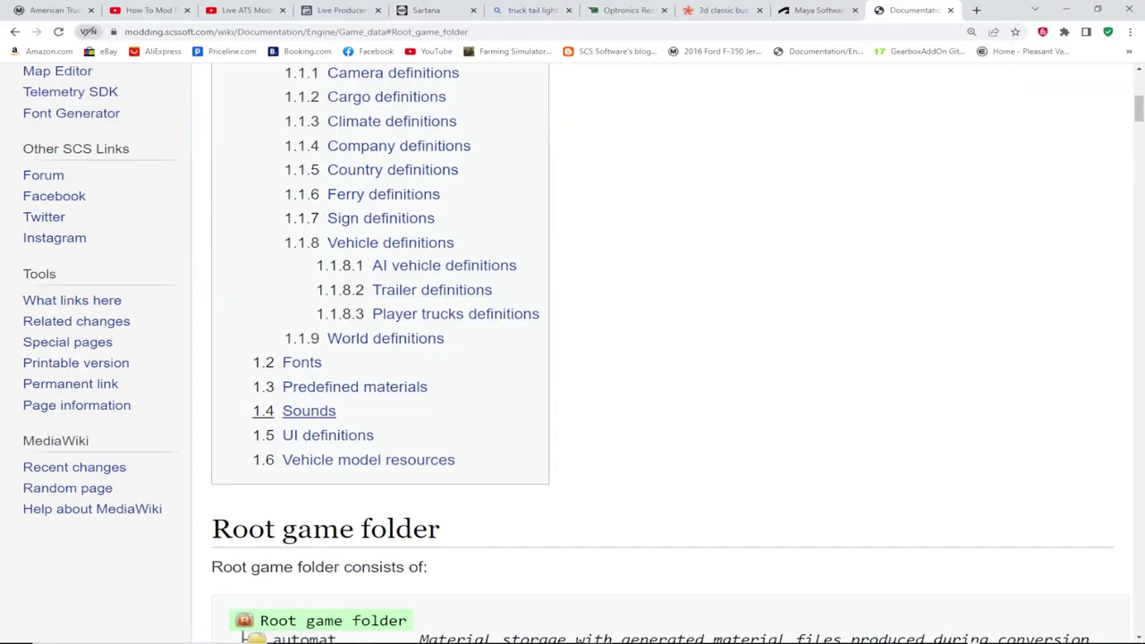
pyautogui.click(309, 411)
pyautogui.scroll(-5, 662, 357)
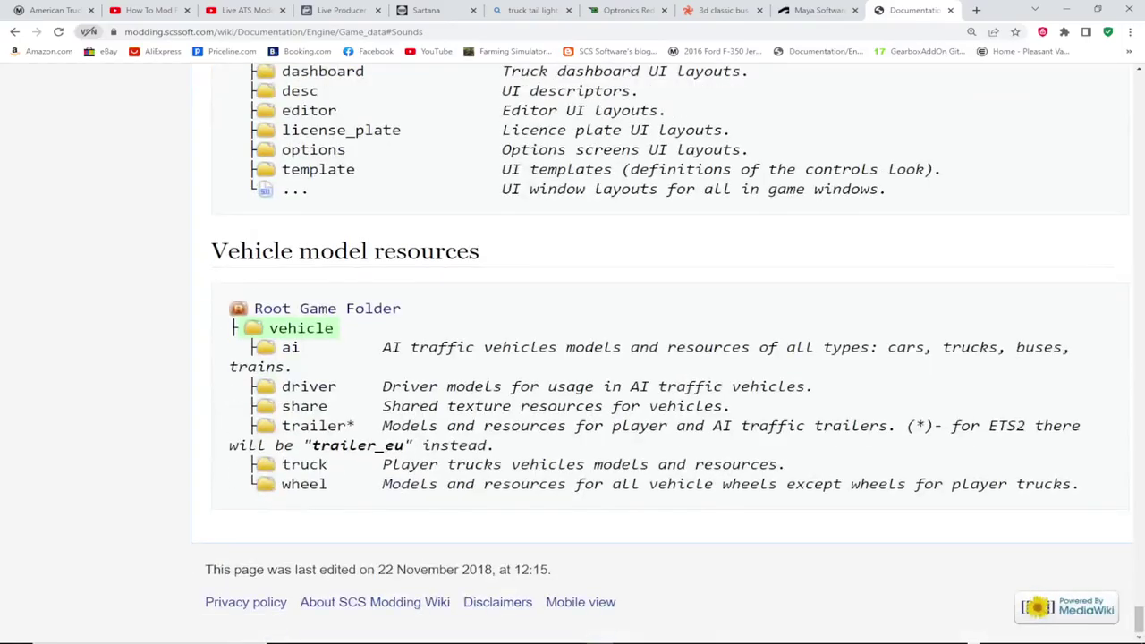
pyautogui.scroll(20, 662, 358)
pyautogui.scroll(20, 662, 358)
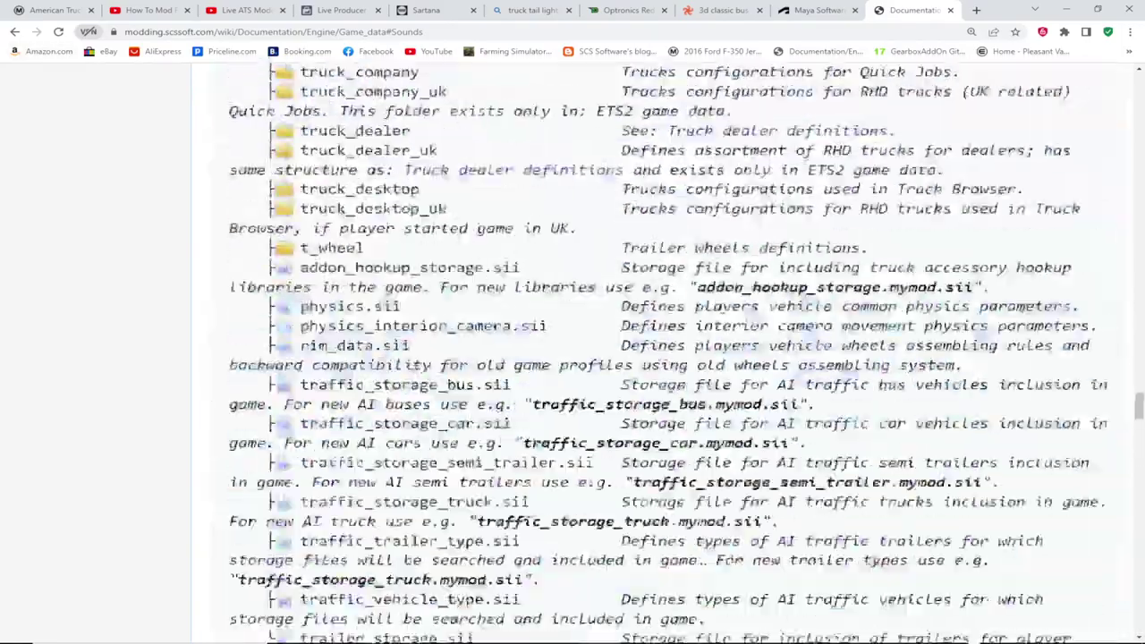
pyautogui.scroll(15, 662, 358)
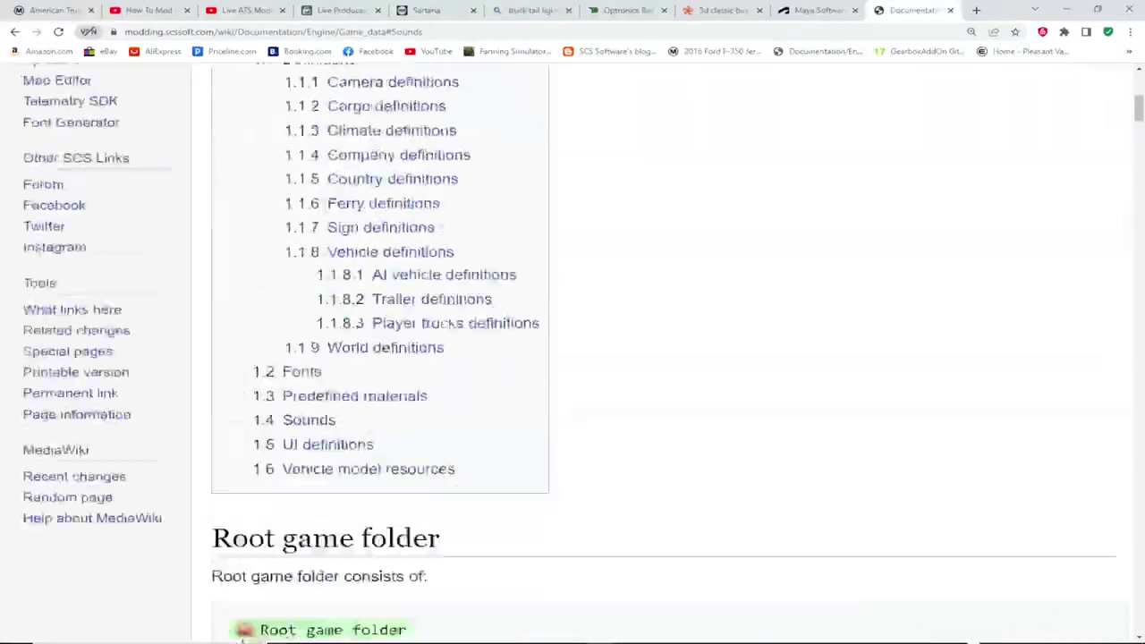
pyautogui.scroll(-5, 662, 357)
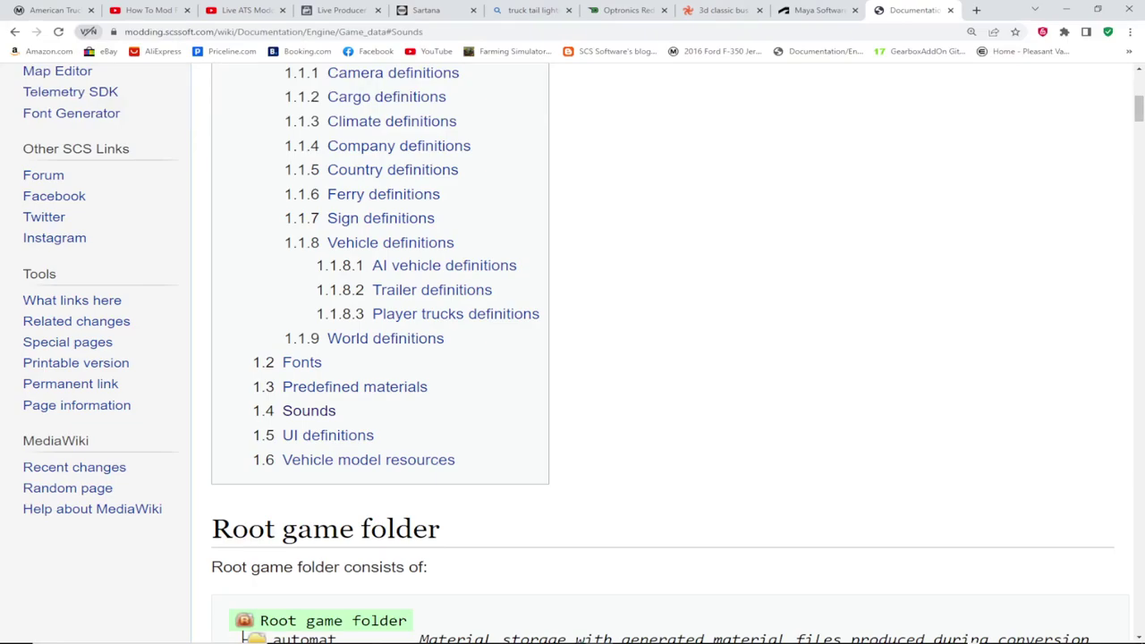
pyautogui.click(456, 314)
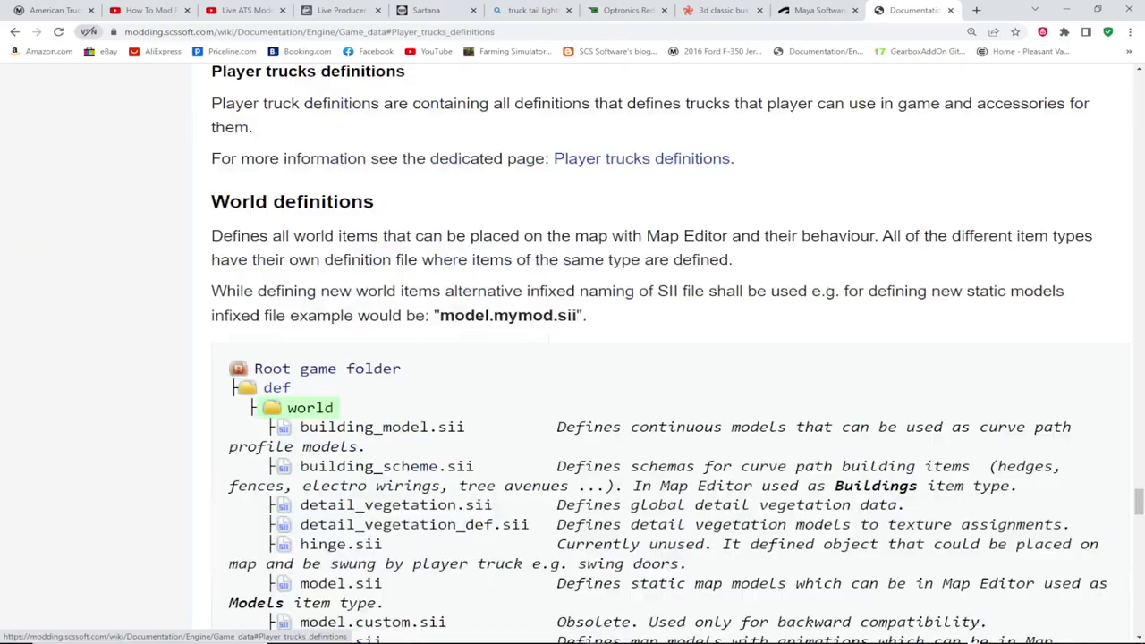
pyautogui.scroll(-6, 662, 358)
pyautogui.scroll(-15, 662, 358)
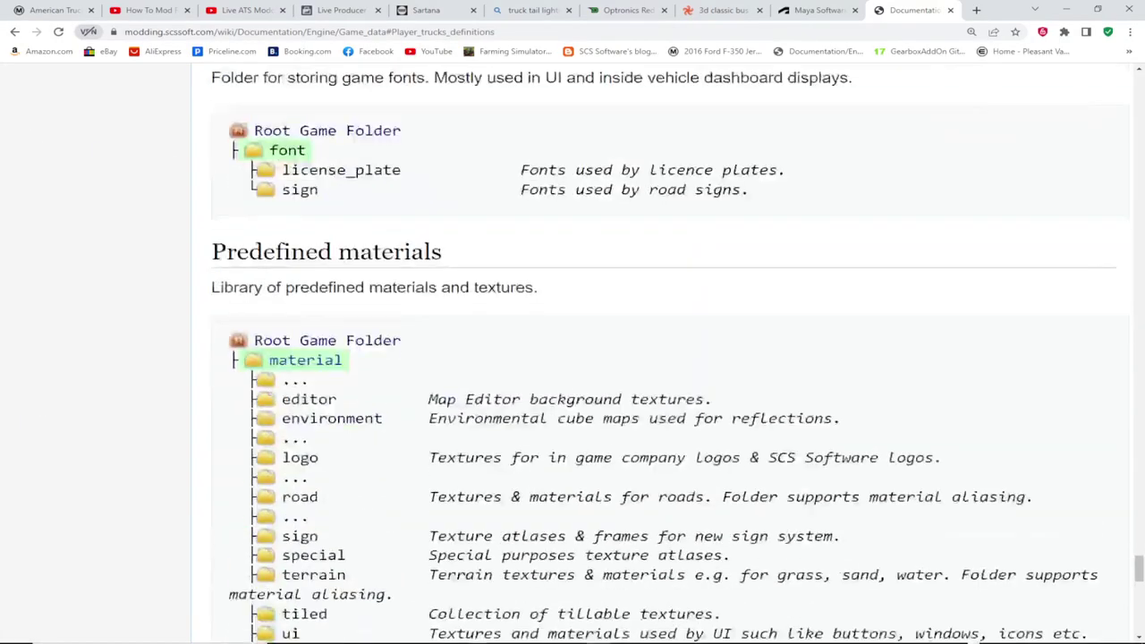
pyautogui.hotkey('alt', 'Left')
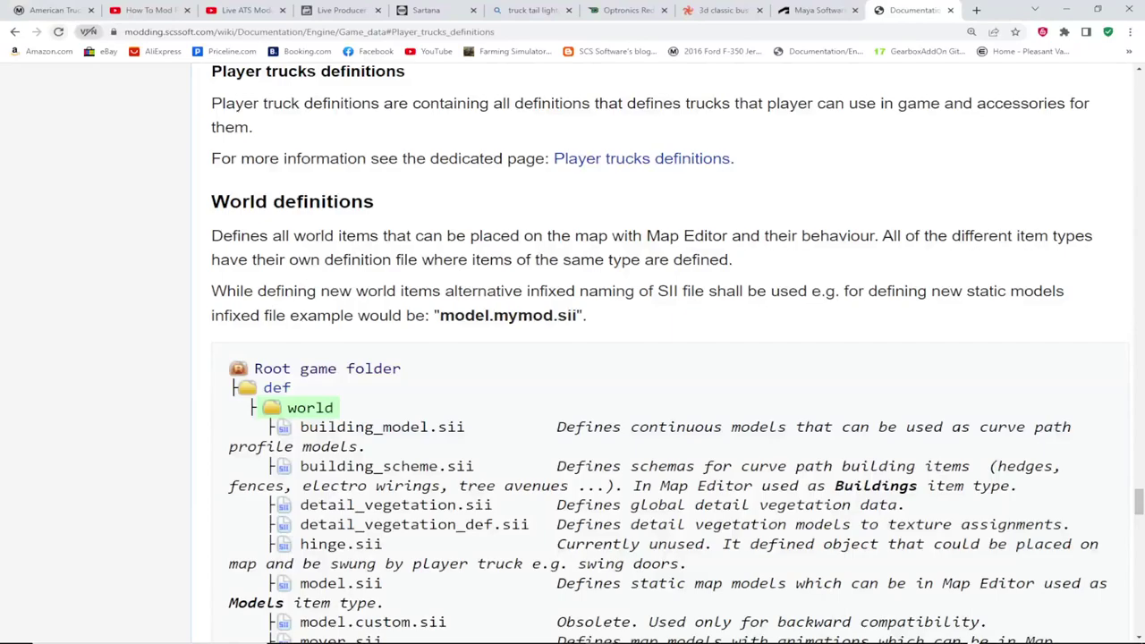
pyautogui.click(14, 31)
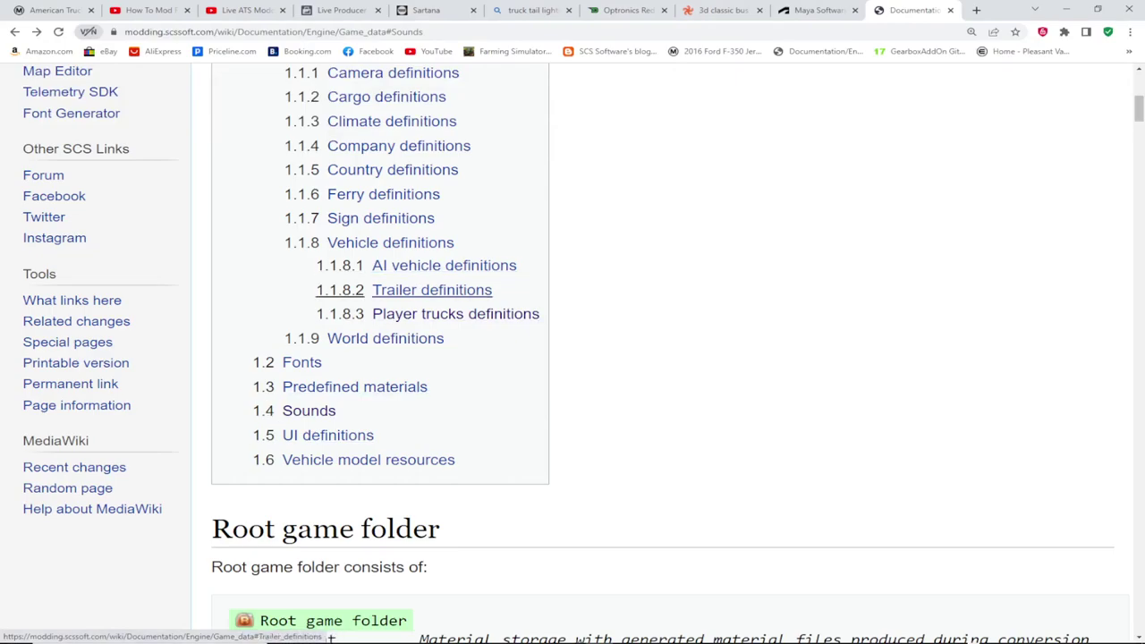
pyautogui.scroll(5, 444, 265)
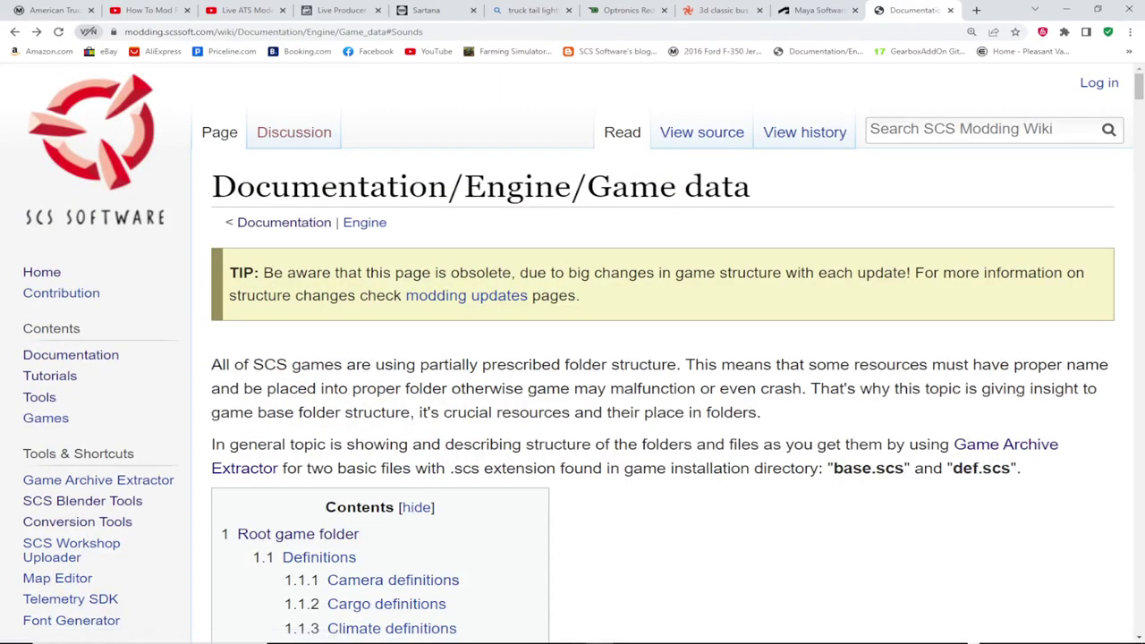
pyautogui.scroll(-6, 414, 268)
pyautogui.scroll(-11, 414, 268)
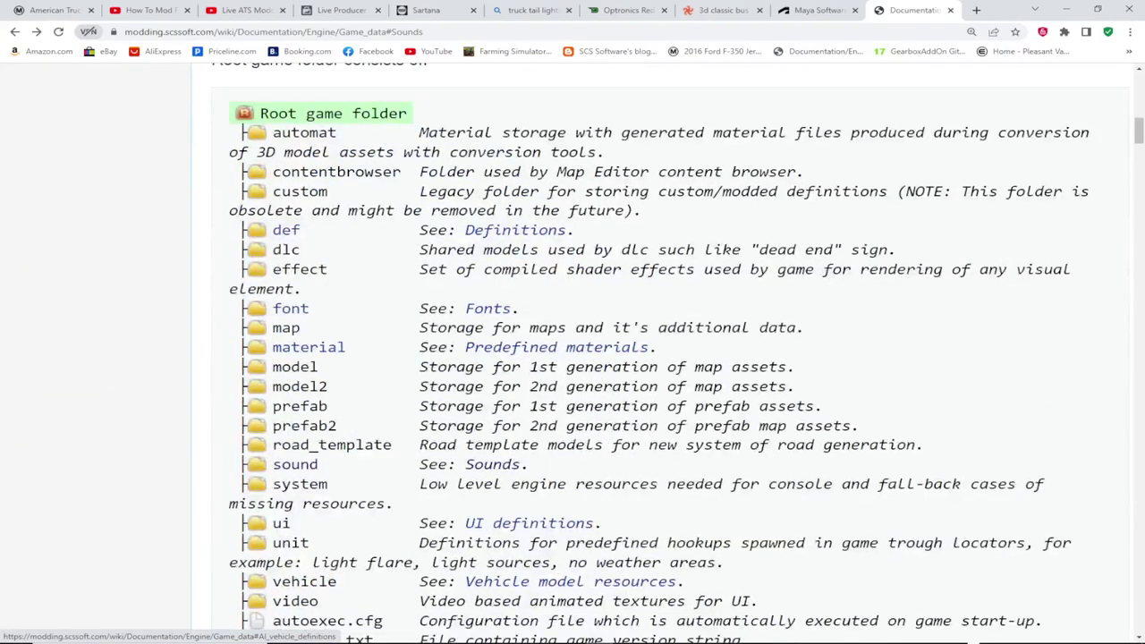
pyautogui.scroll(17, 572, 358)
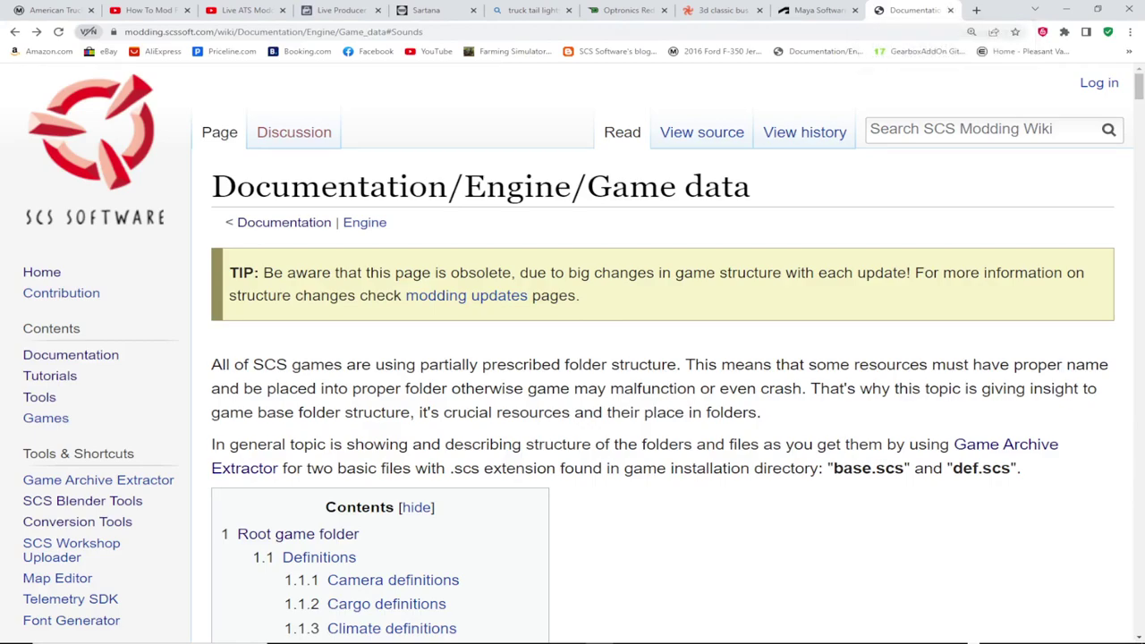
# Open the ETS2 Modding guides page and review its Updates list from 1.46 to 1.27.2.
pyautogui.click(466, 295)
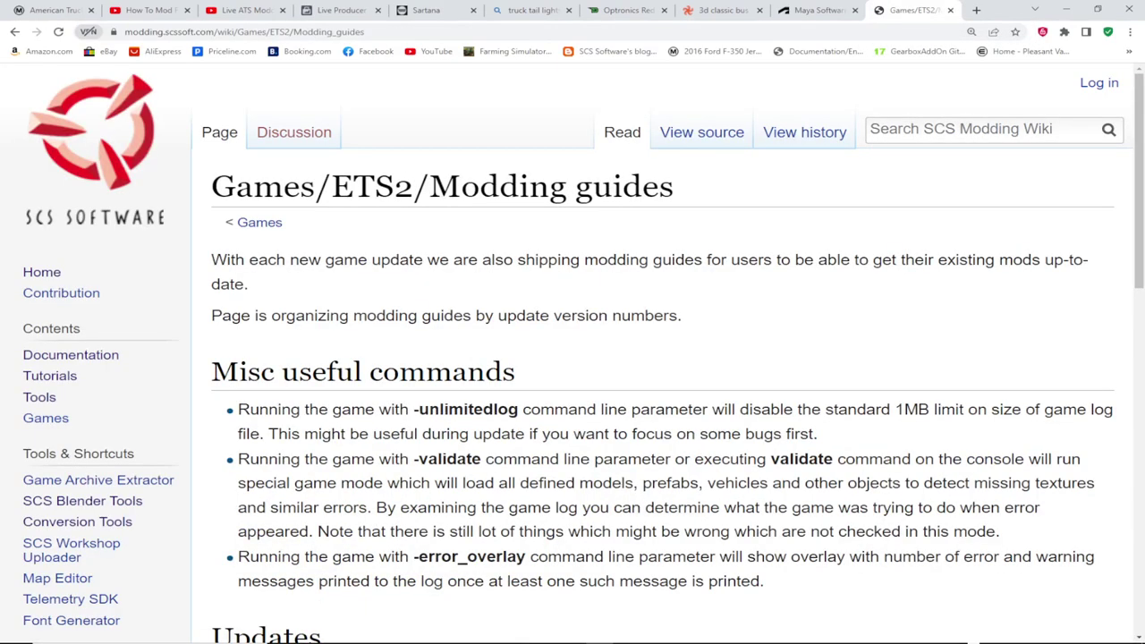
pyautogui.scroll(-5, 662, 358)
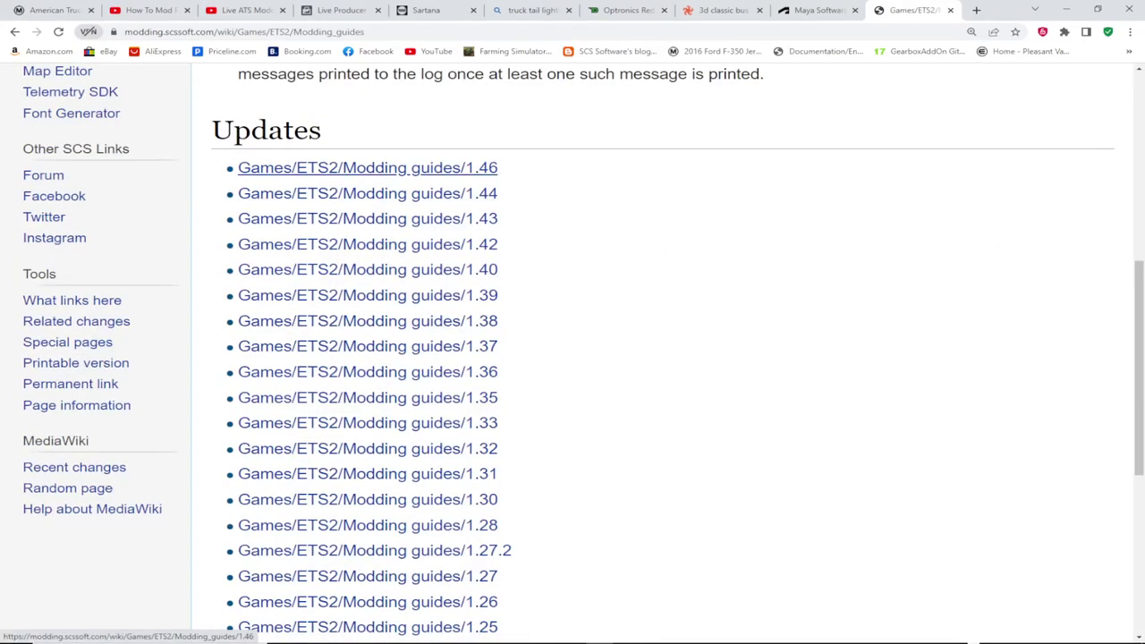
pyautogui.scroll(-5, 358, 255)
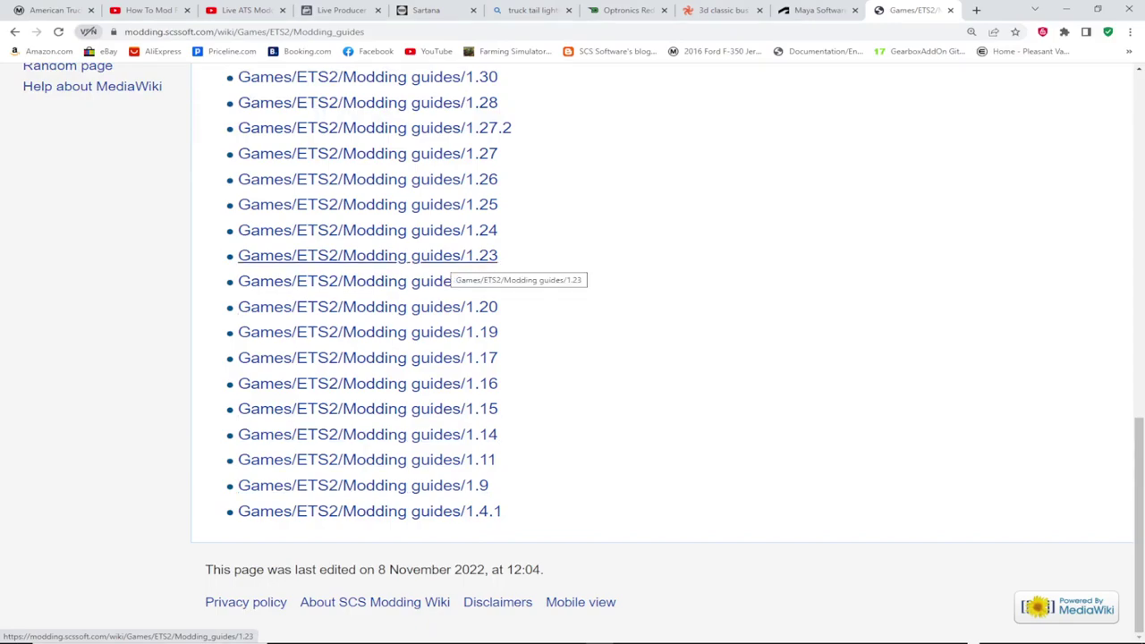
pyautogui.scroll(5, 452, 264)
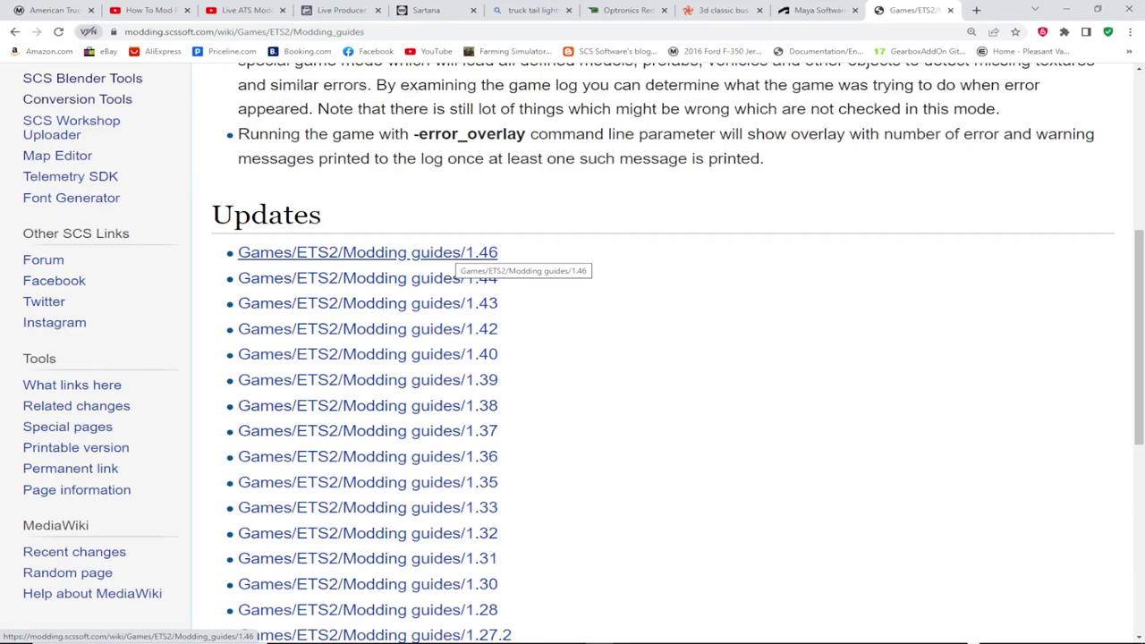
pyautogui.click(451, 253)
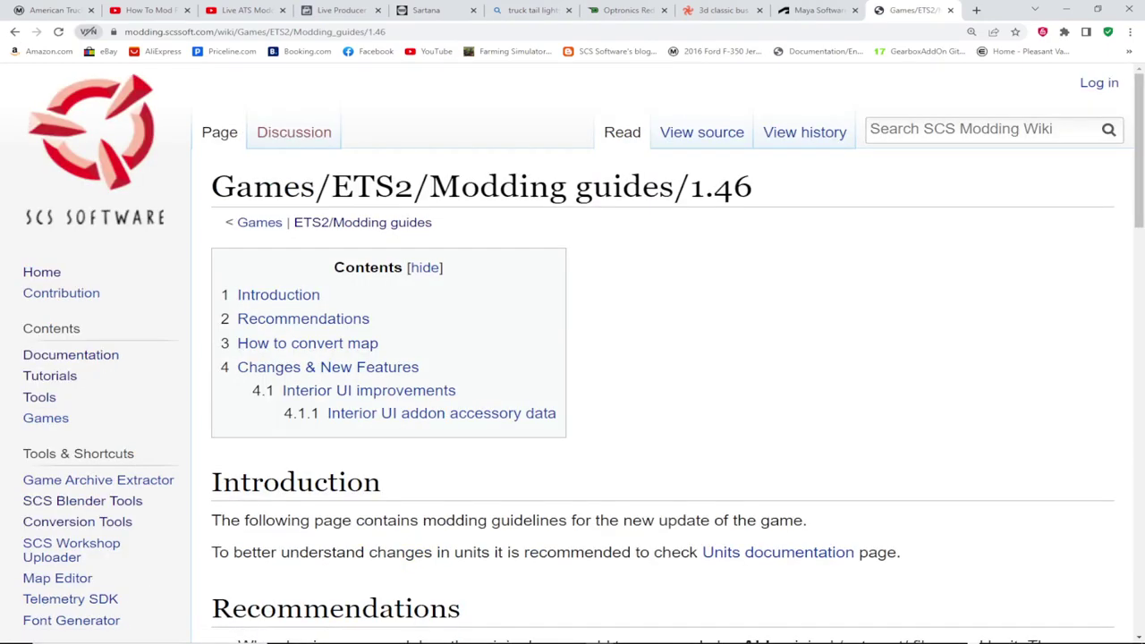
pyautogui.scroll(-5, 572, 358)
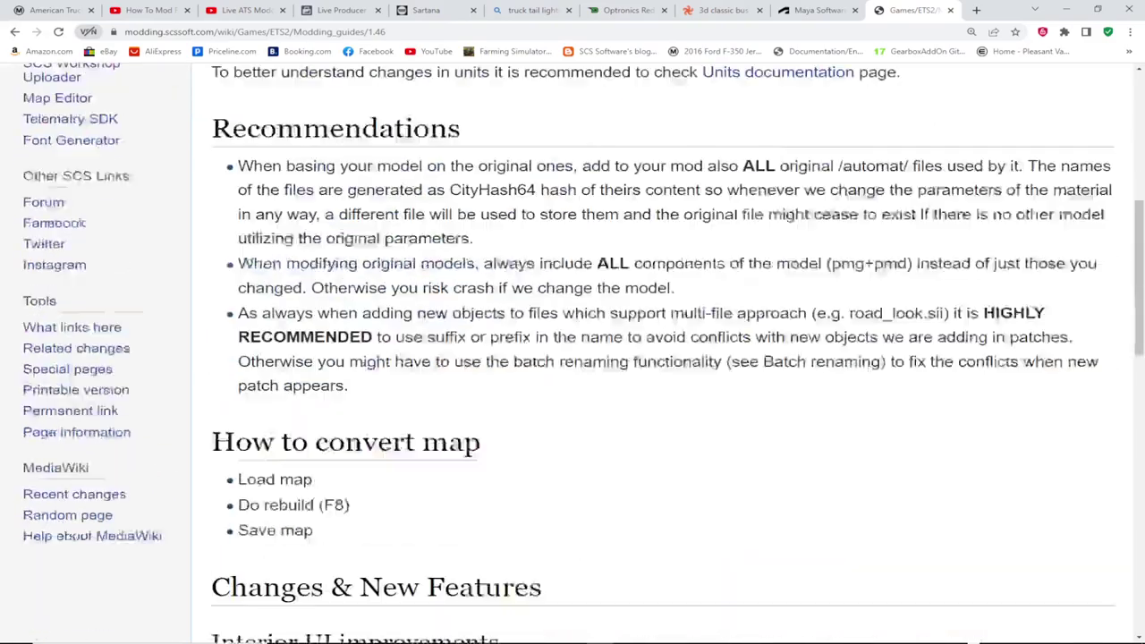
pyautogui.scroll(-5, 572, 358)
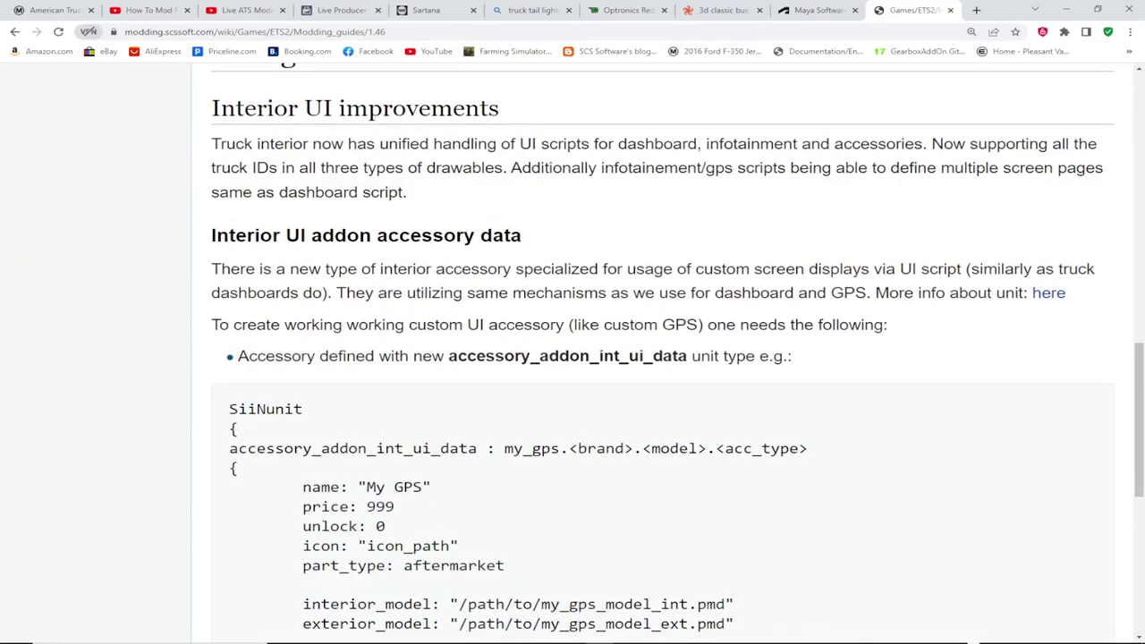
pyautogui.scroll(-5, 572, 358)
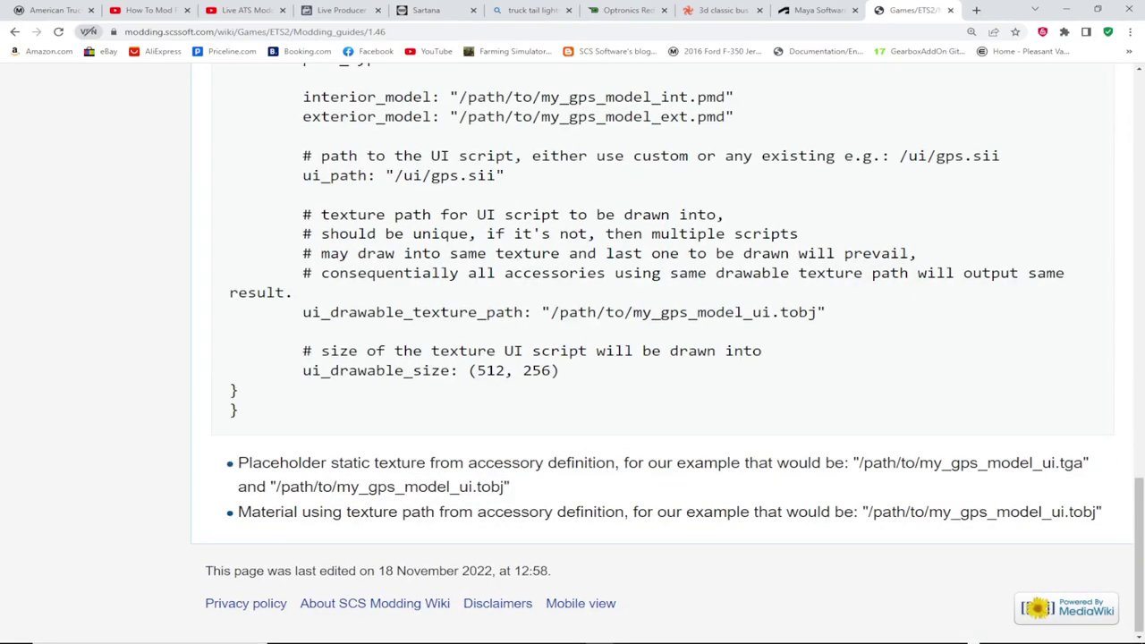
pyautogui.scroll(5, 573, 358)
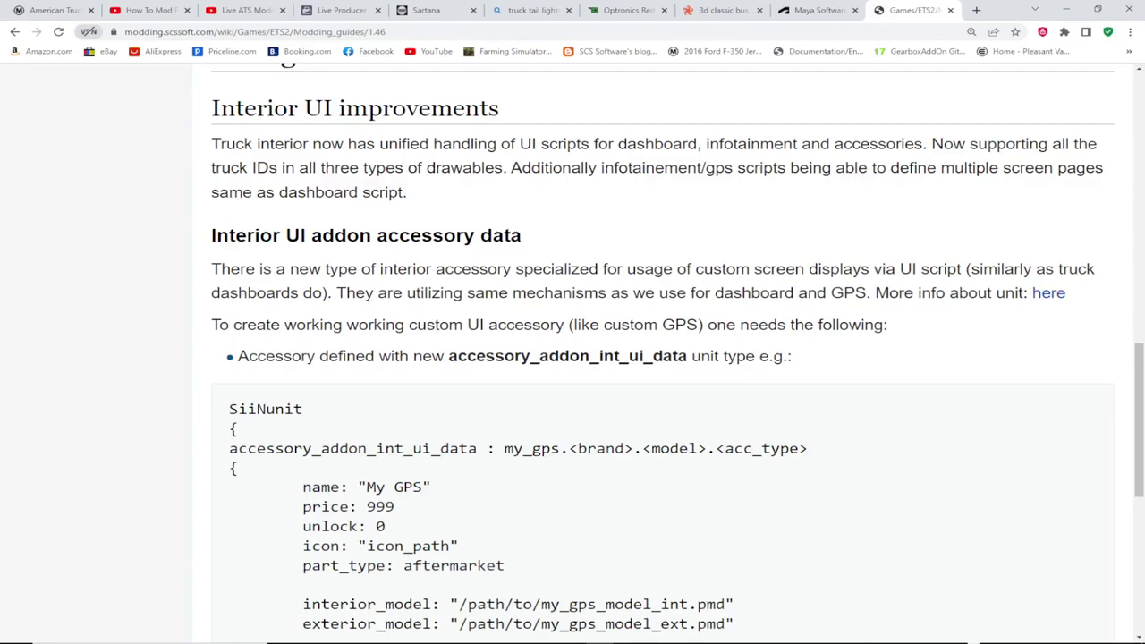
pyautogui.scroll(1, 662, 349)
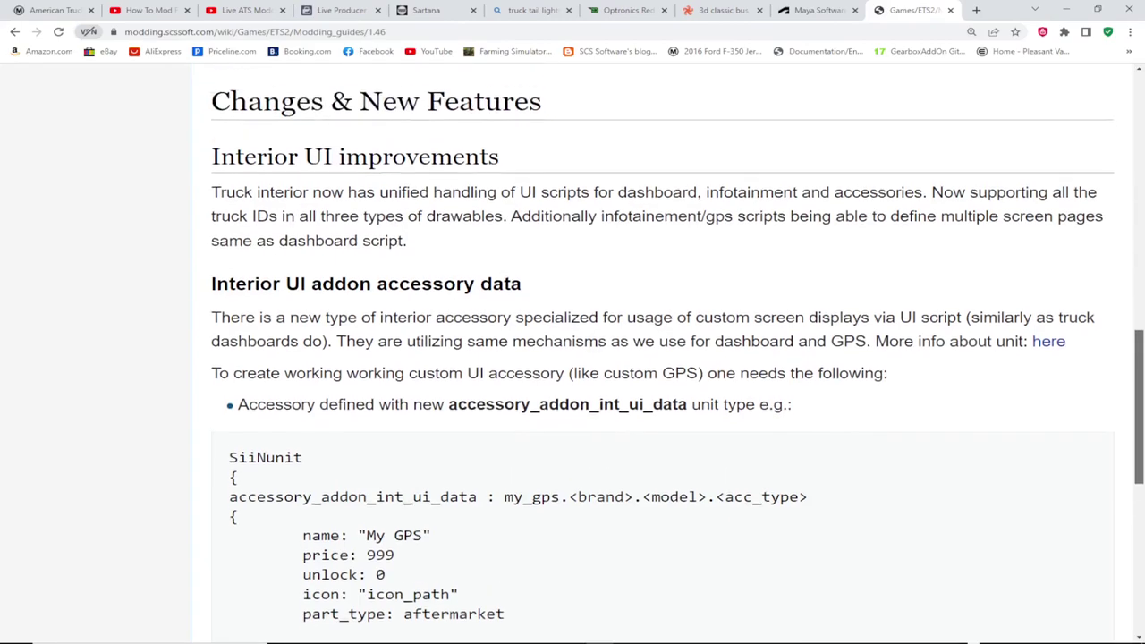
pyautogui.scroll(-2, 662, 348)
pyautogui.scroll(-1, 662, 349)
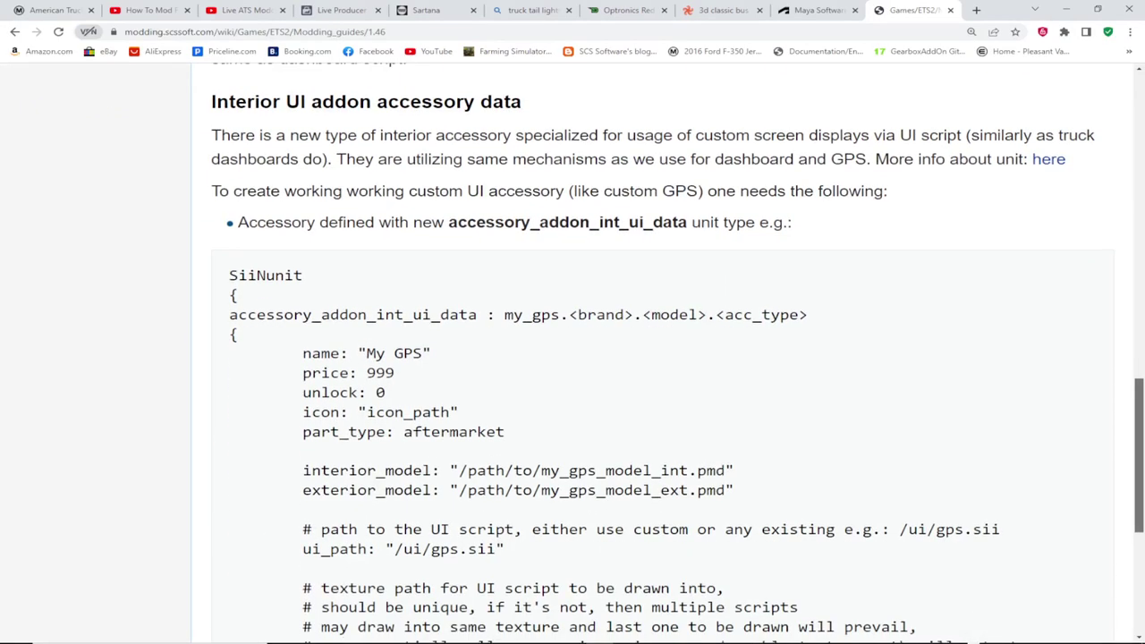
pyautogui.scroll(-3, 662, 358)
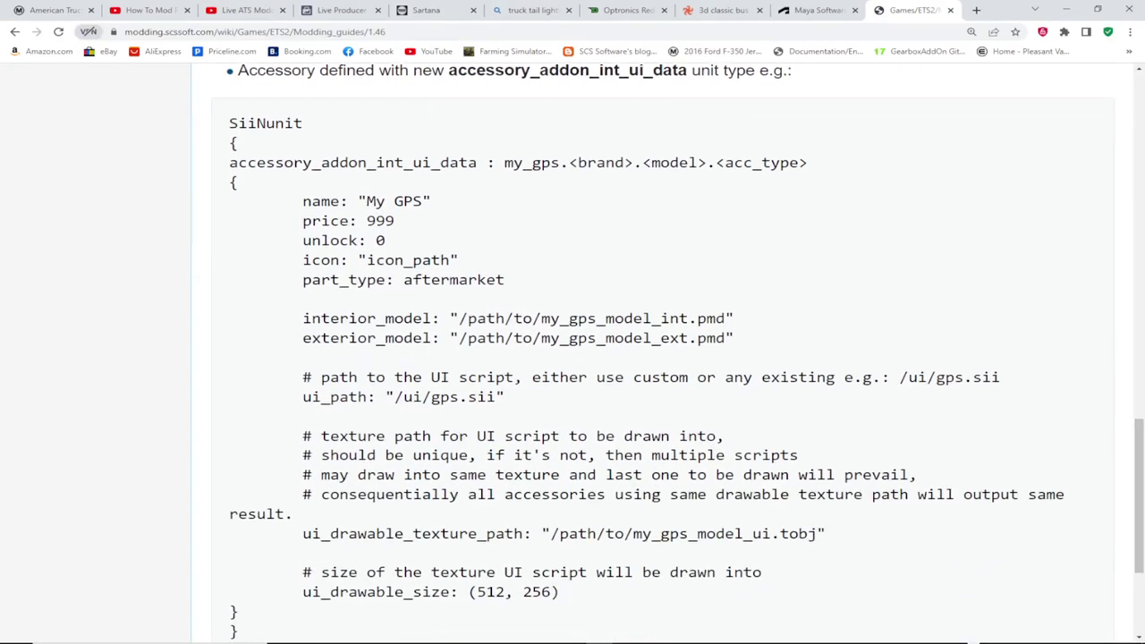
pyautogui.scroll(4, 662, 353)
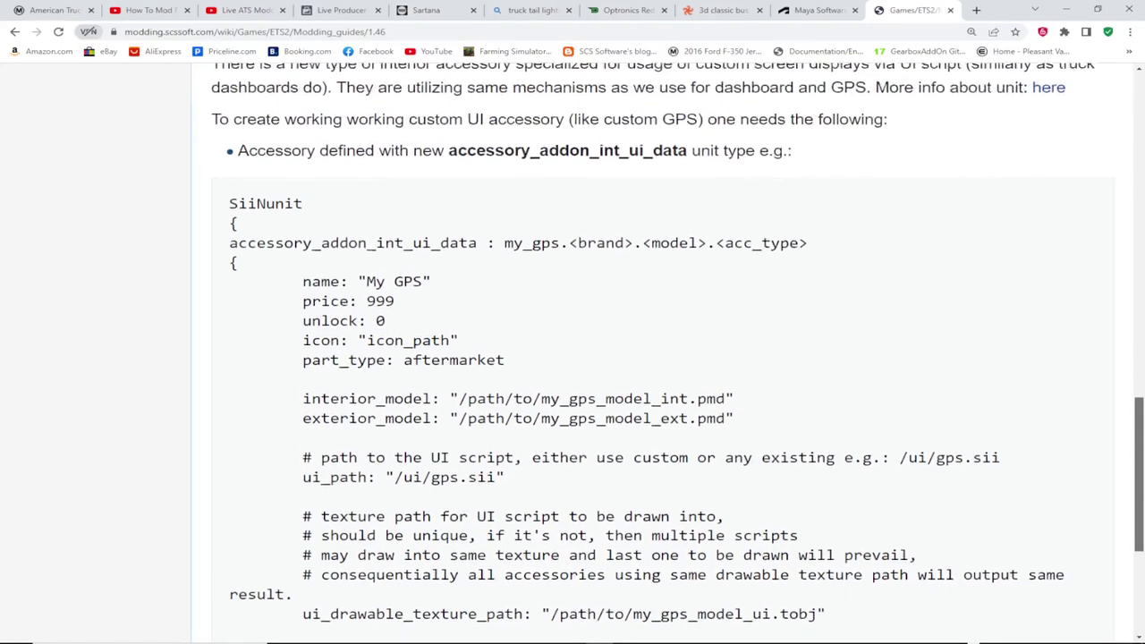
pyautogui.scroll(7, 662, 354)
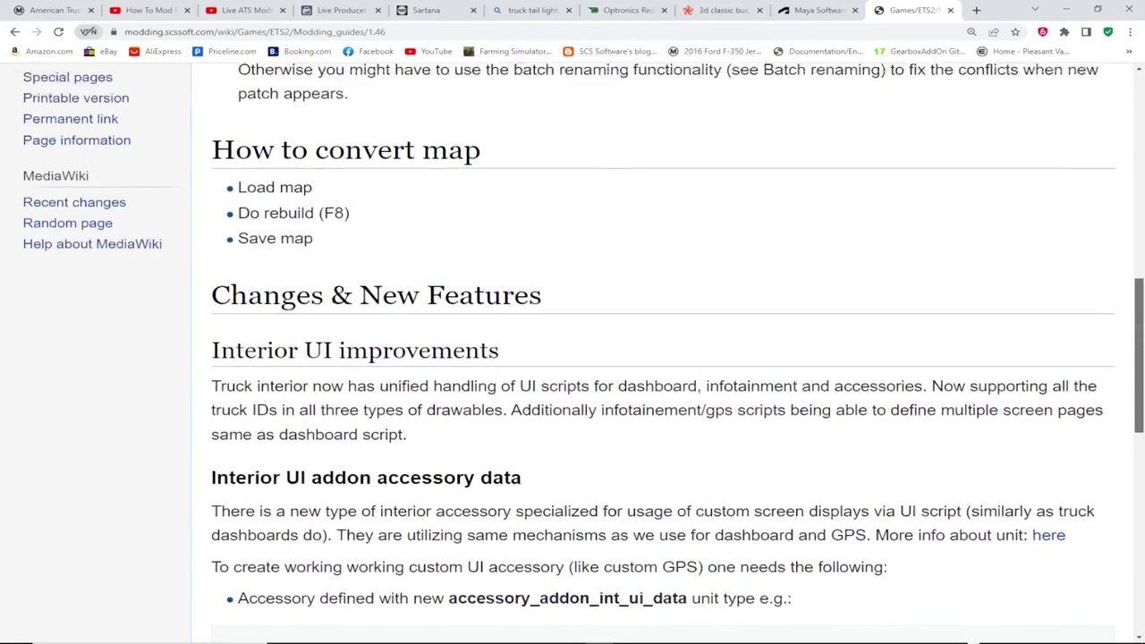
pyautogui.scroll(1, 662, 353)
pyautogui.scroll(-1, 662, 353)
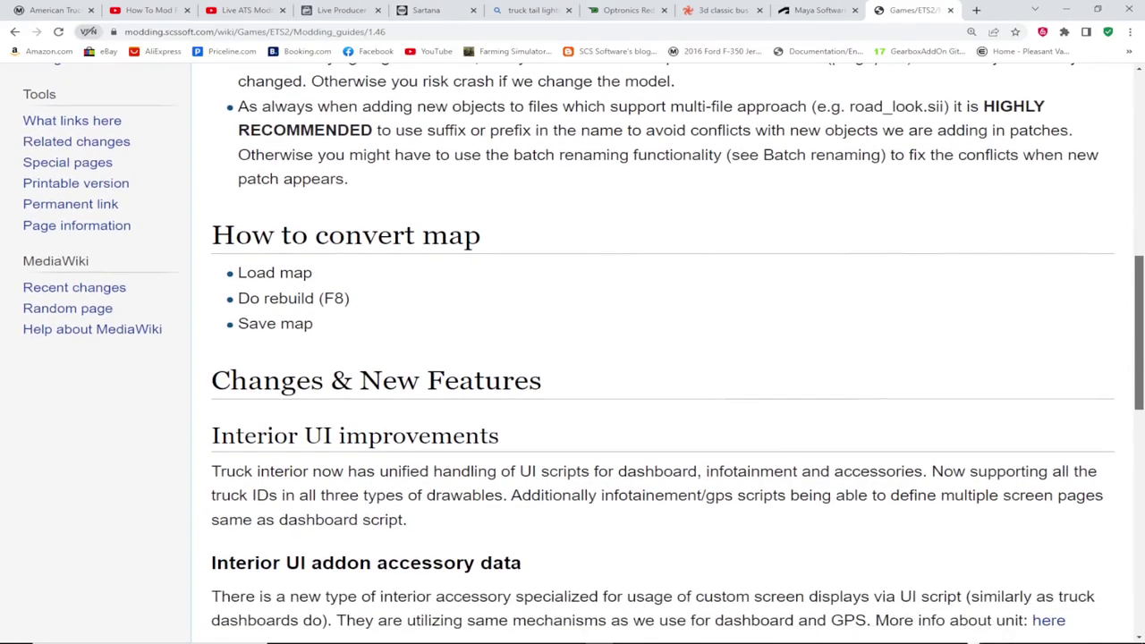
pyautogui.scroll(-2, 662, 353)
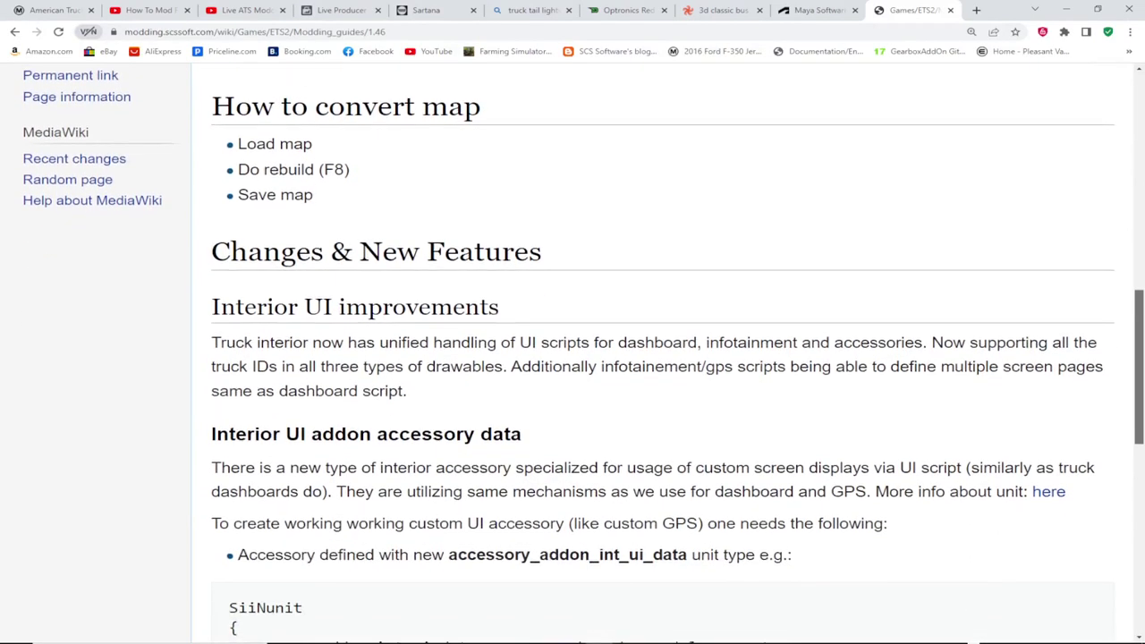
pyautogui.scroll(-2, 662, 354)
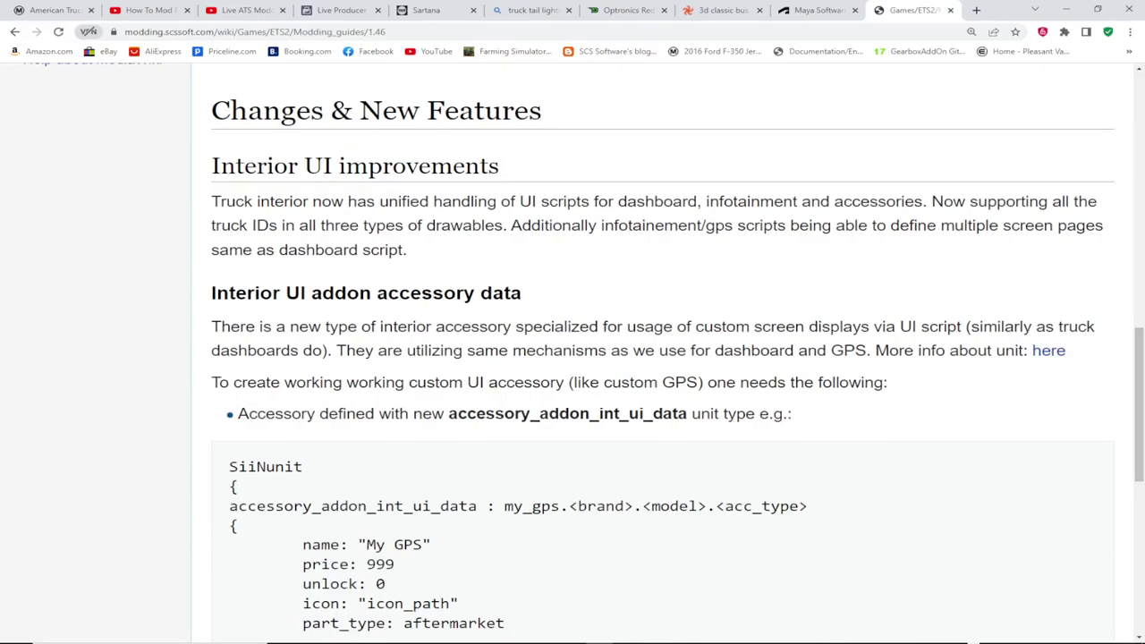
pyautogui.scroll(-6, 662, 354)
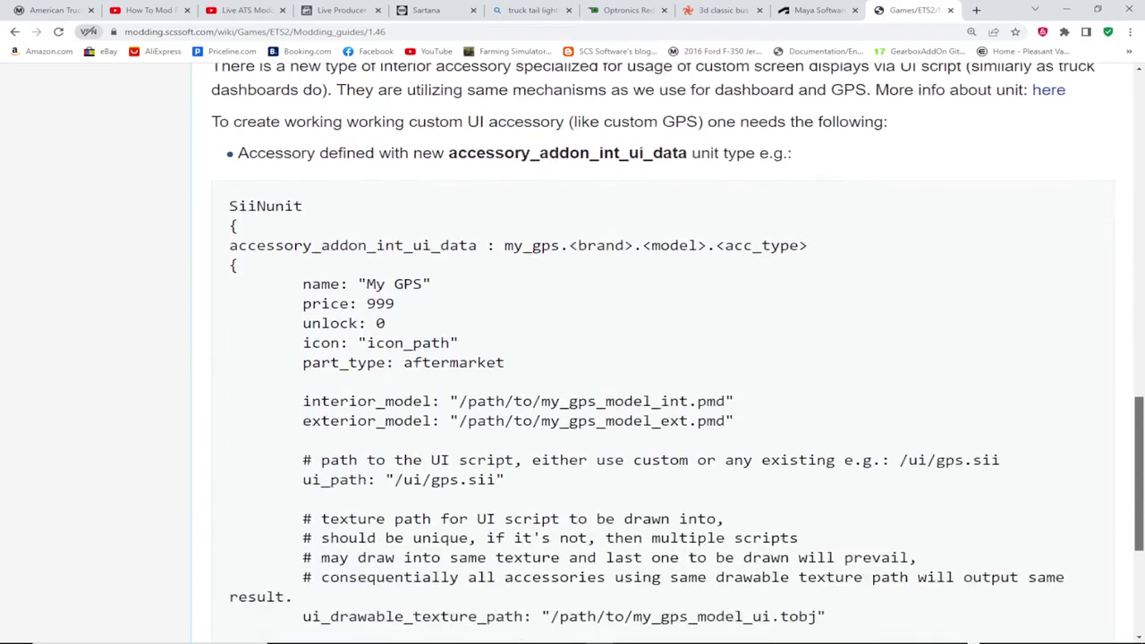
pyautogui.scroll(-3, 662, 354)
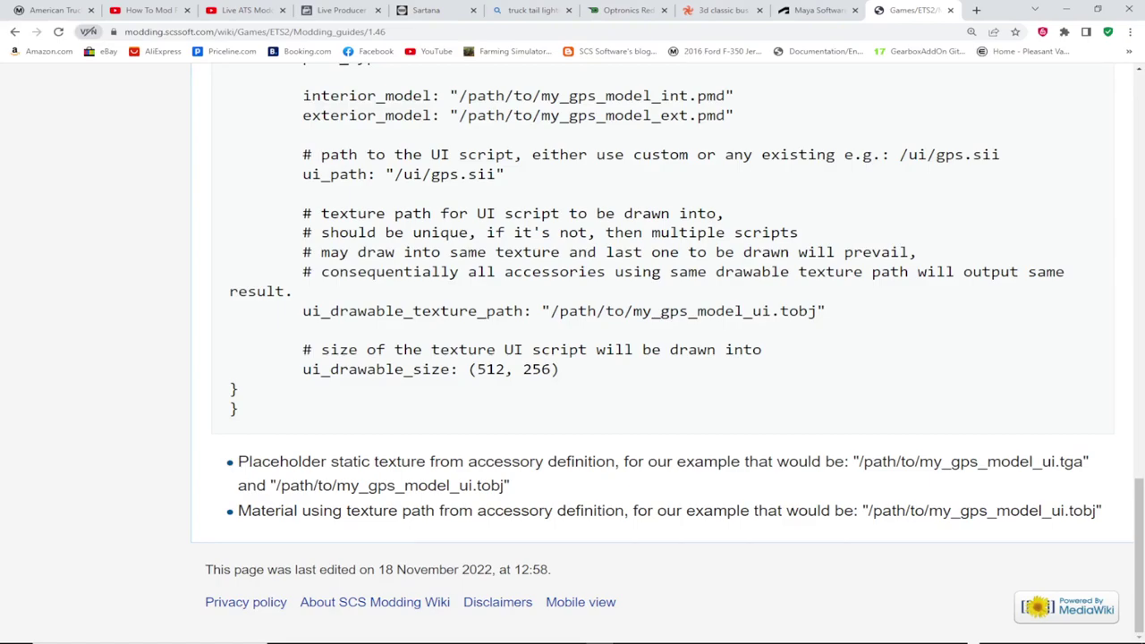
pyautogui.scroll(5, 662, 353)
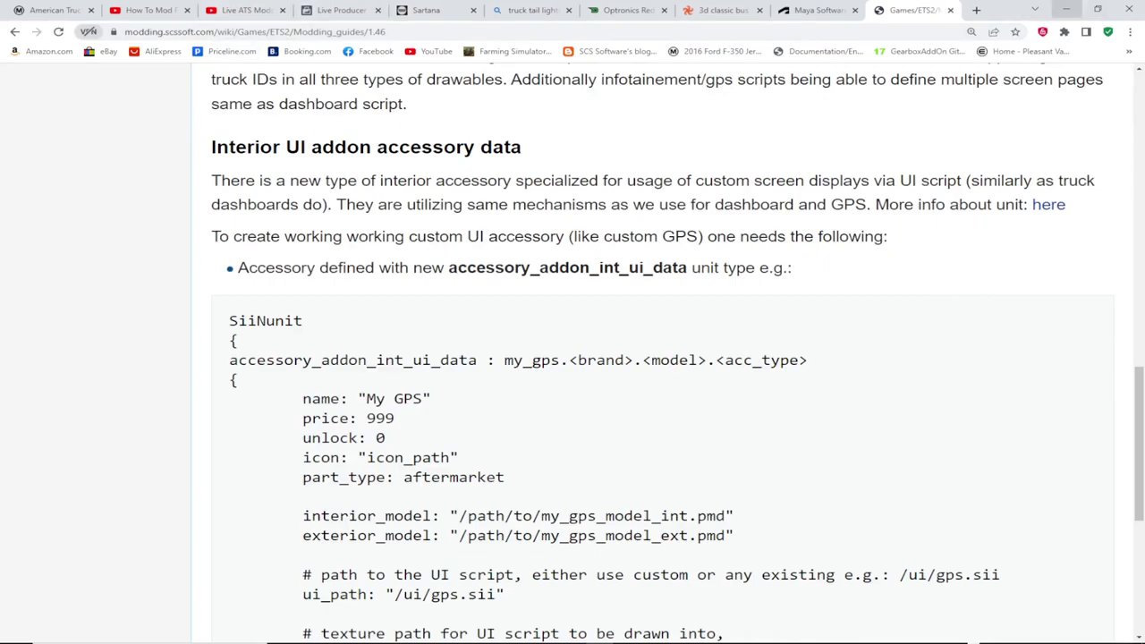
pyautogui.press('Home')
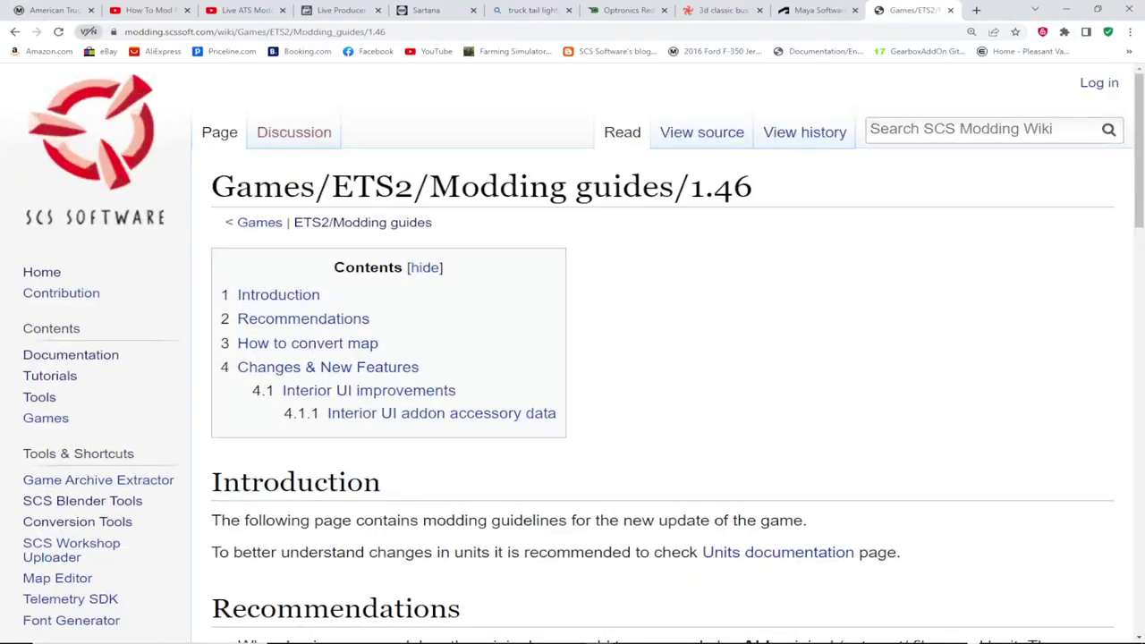
# Minimize Chrome and close Blender's add-on Preferences window.
pyautogui.click(1066, 9)
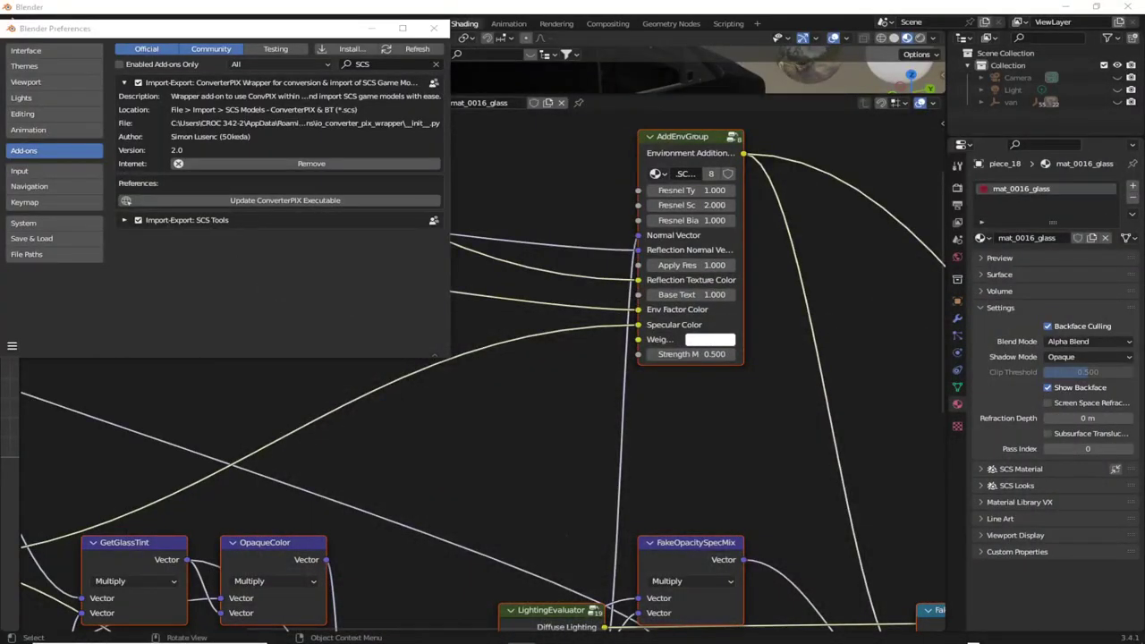
pyautogui.scroll(-3, 482, 373)
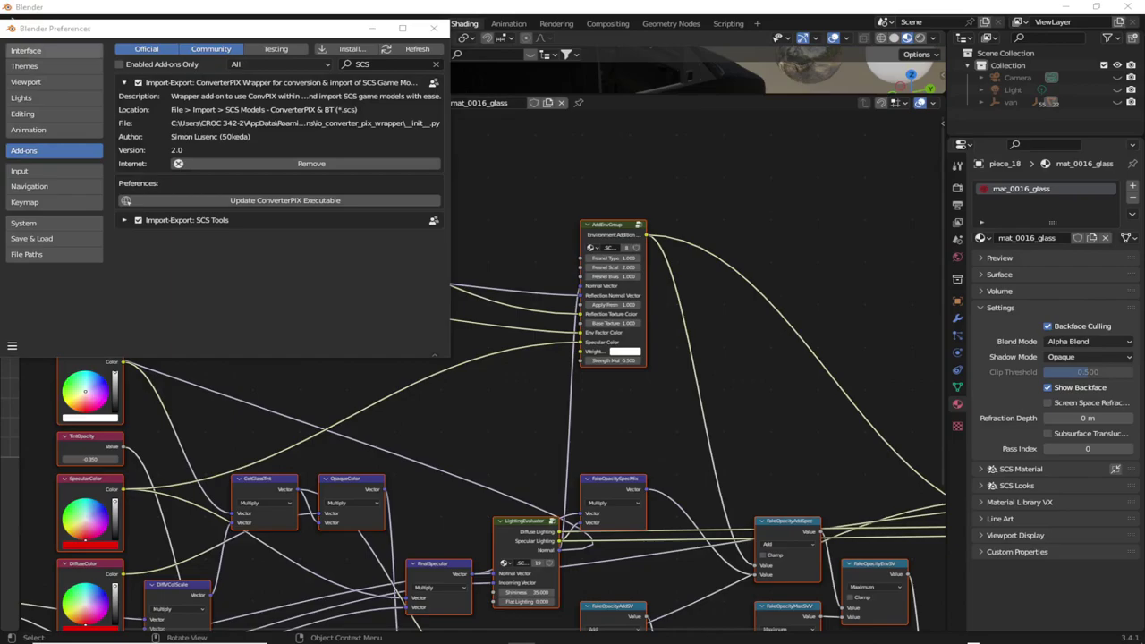
pyautogui.click(434, 28)
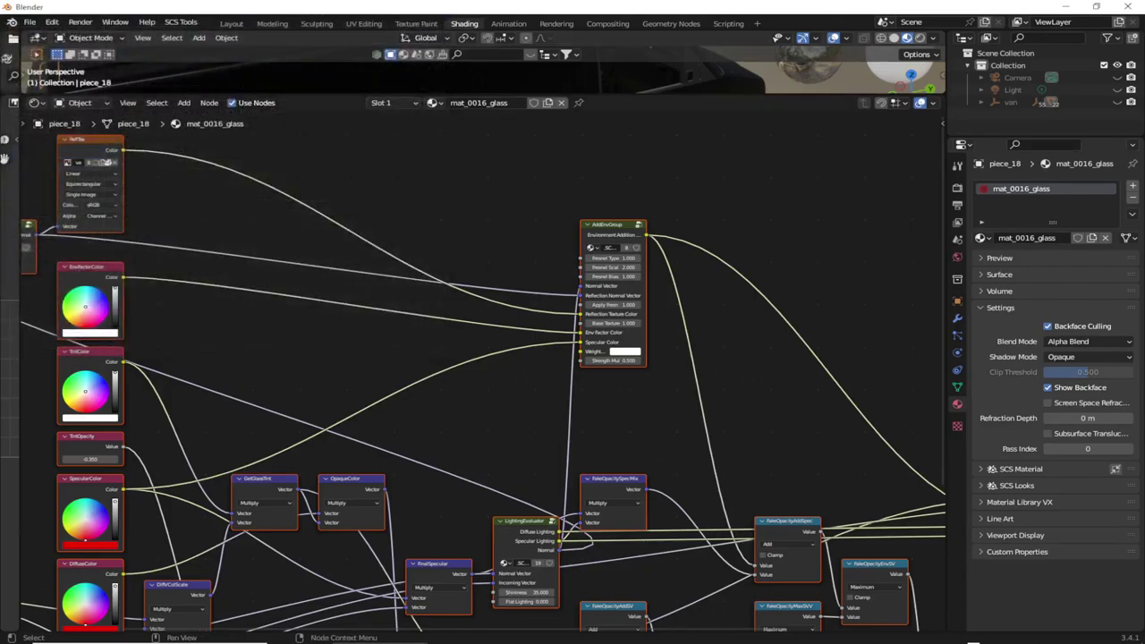
# Zoom out the shader editor and enlarge the 3D viewport to show the black van.
pyautogui.scroll(-5, 482, 373)
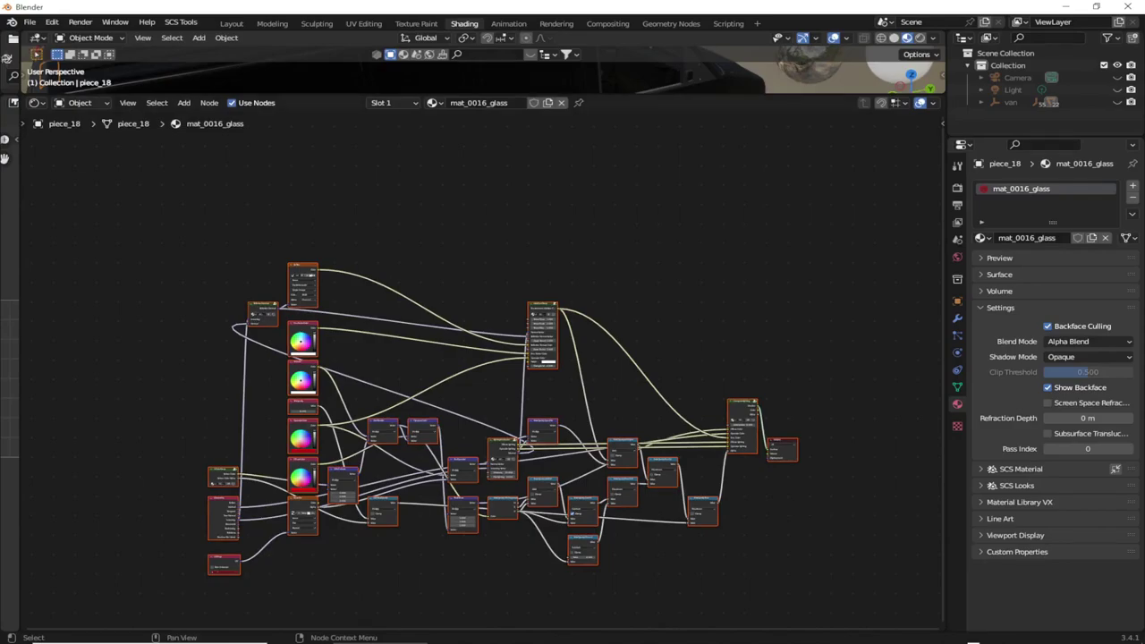
pyautogui.moveTo(474, 94); pyautogui.dragTo(474, 386)
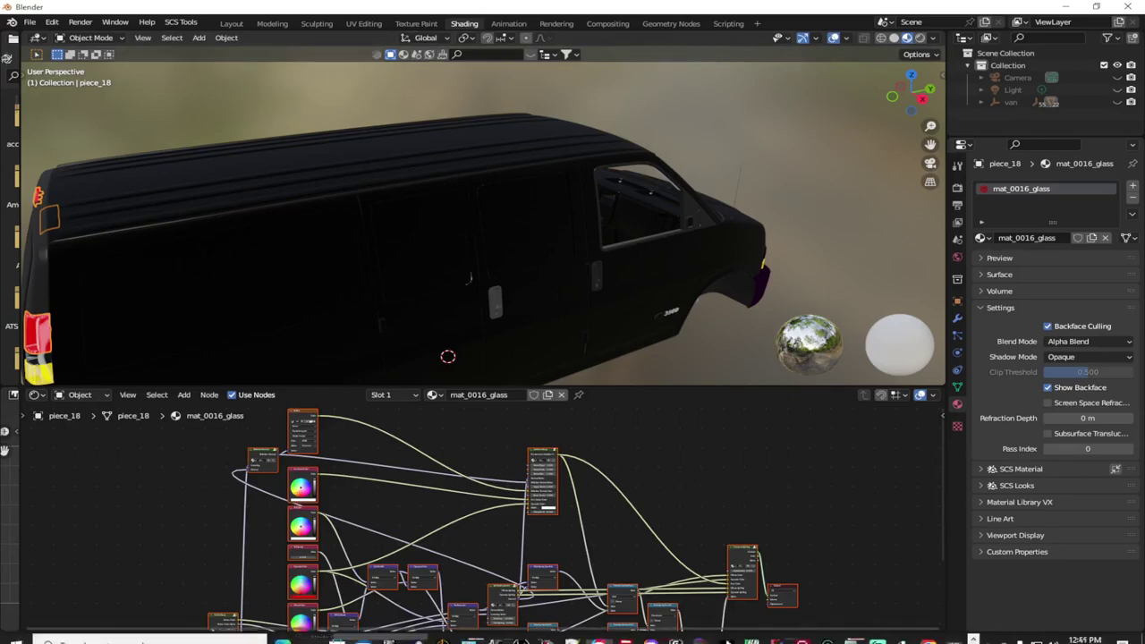
pyautogui.moveTo(729, 631)
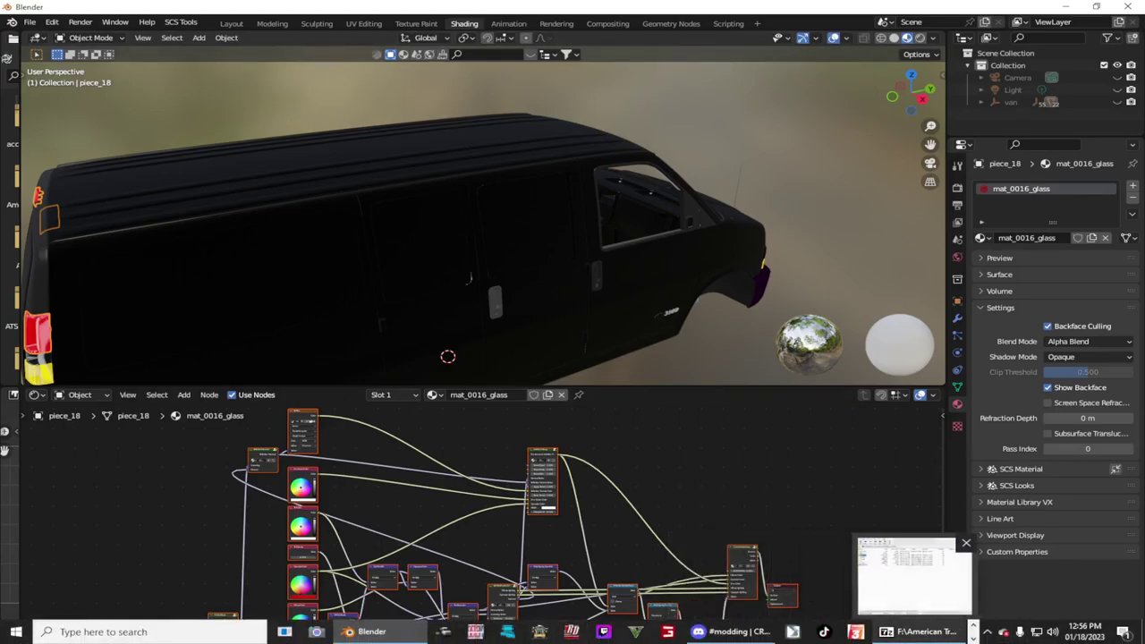